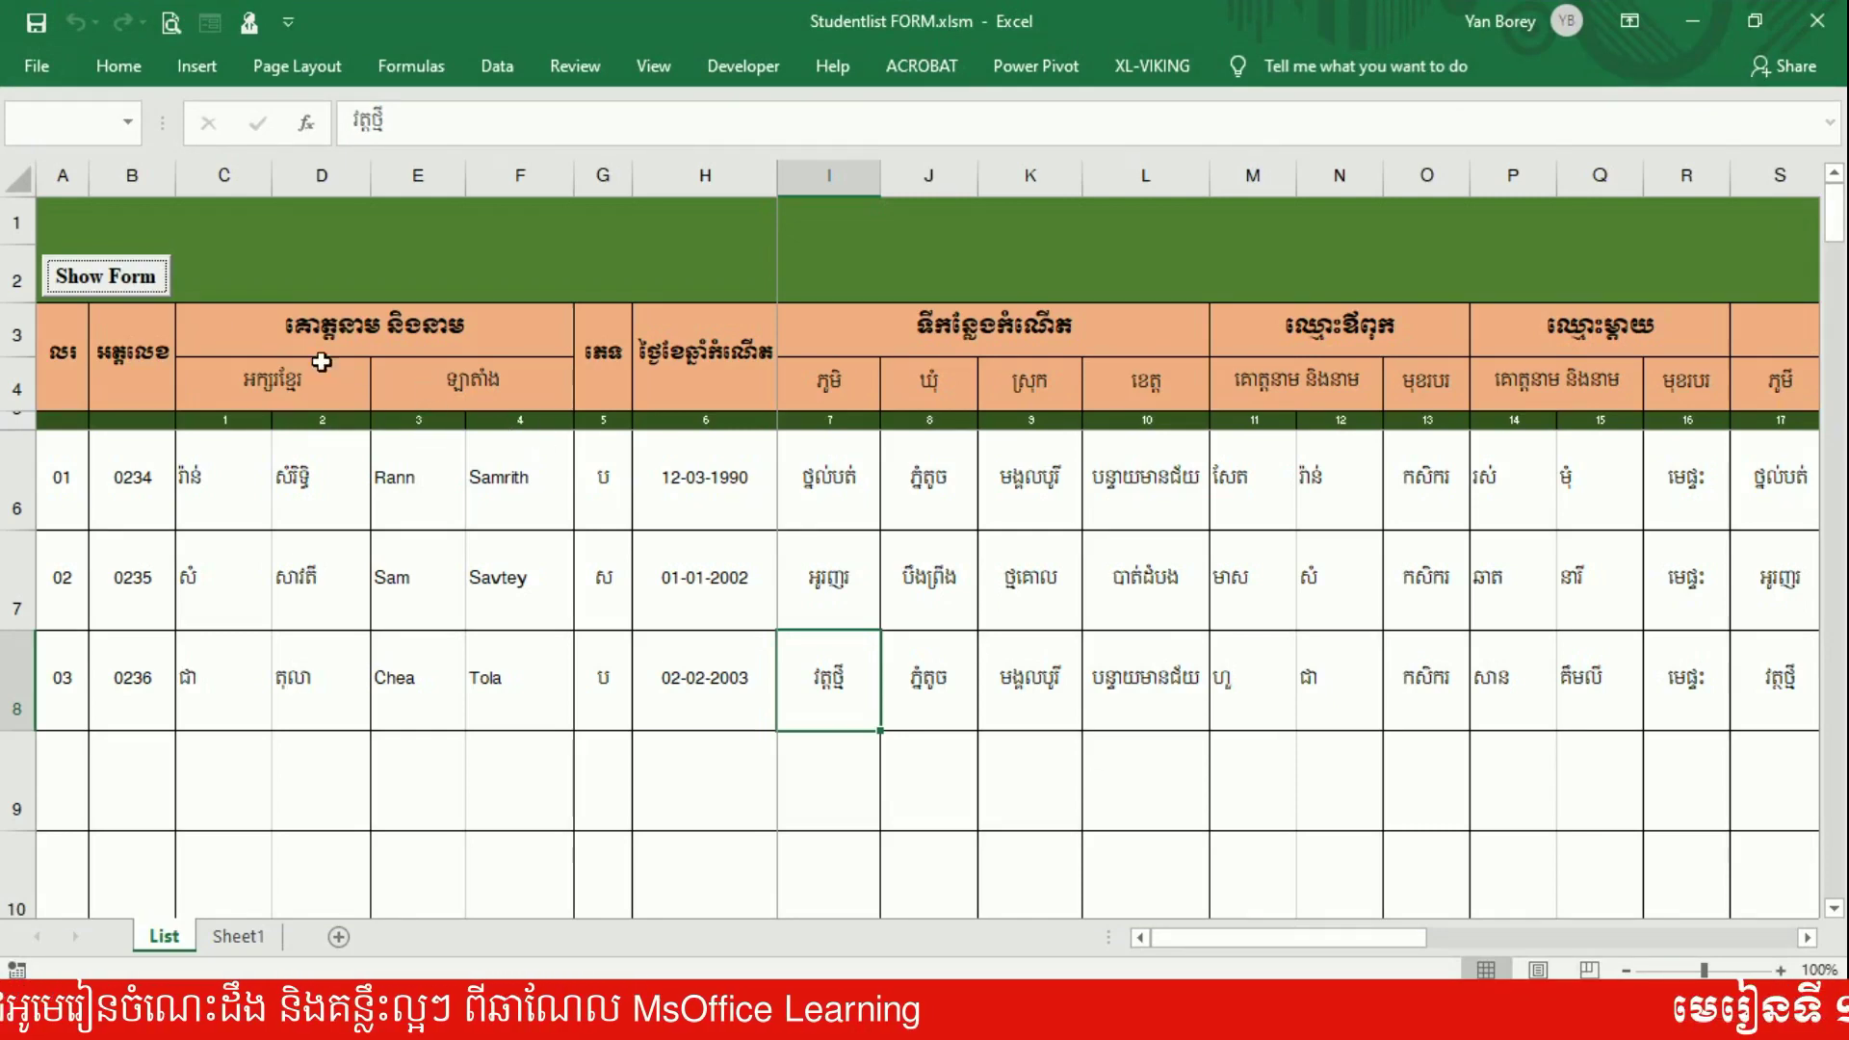
Open the student information entry form from the Show Form button on the List sheet
click(105, 278)
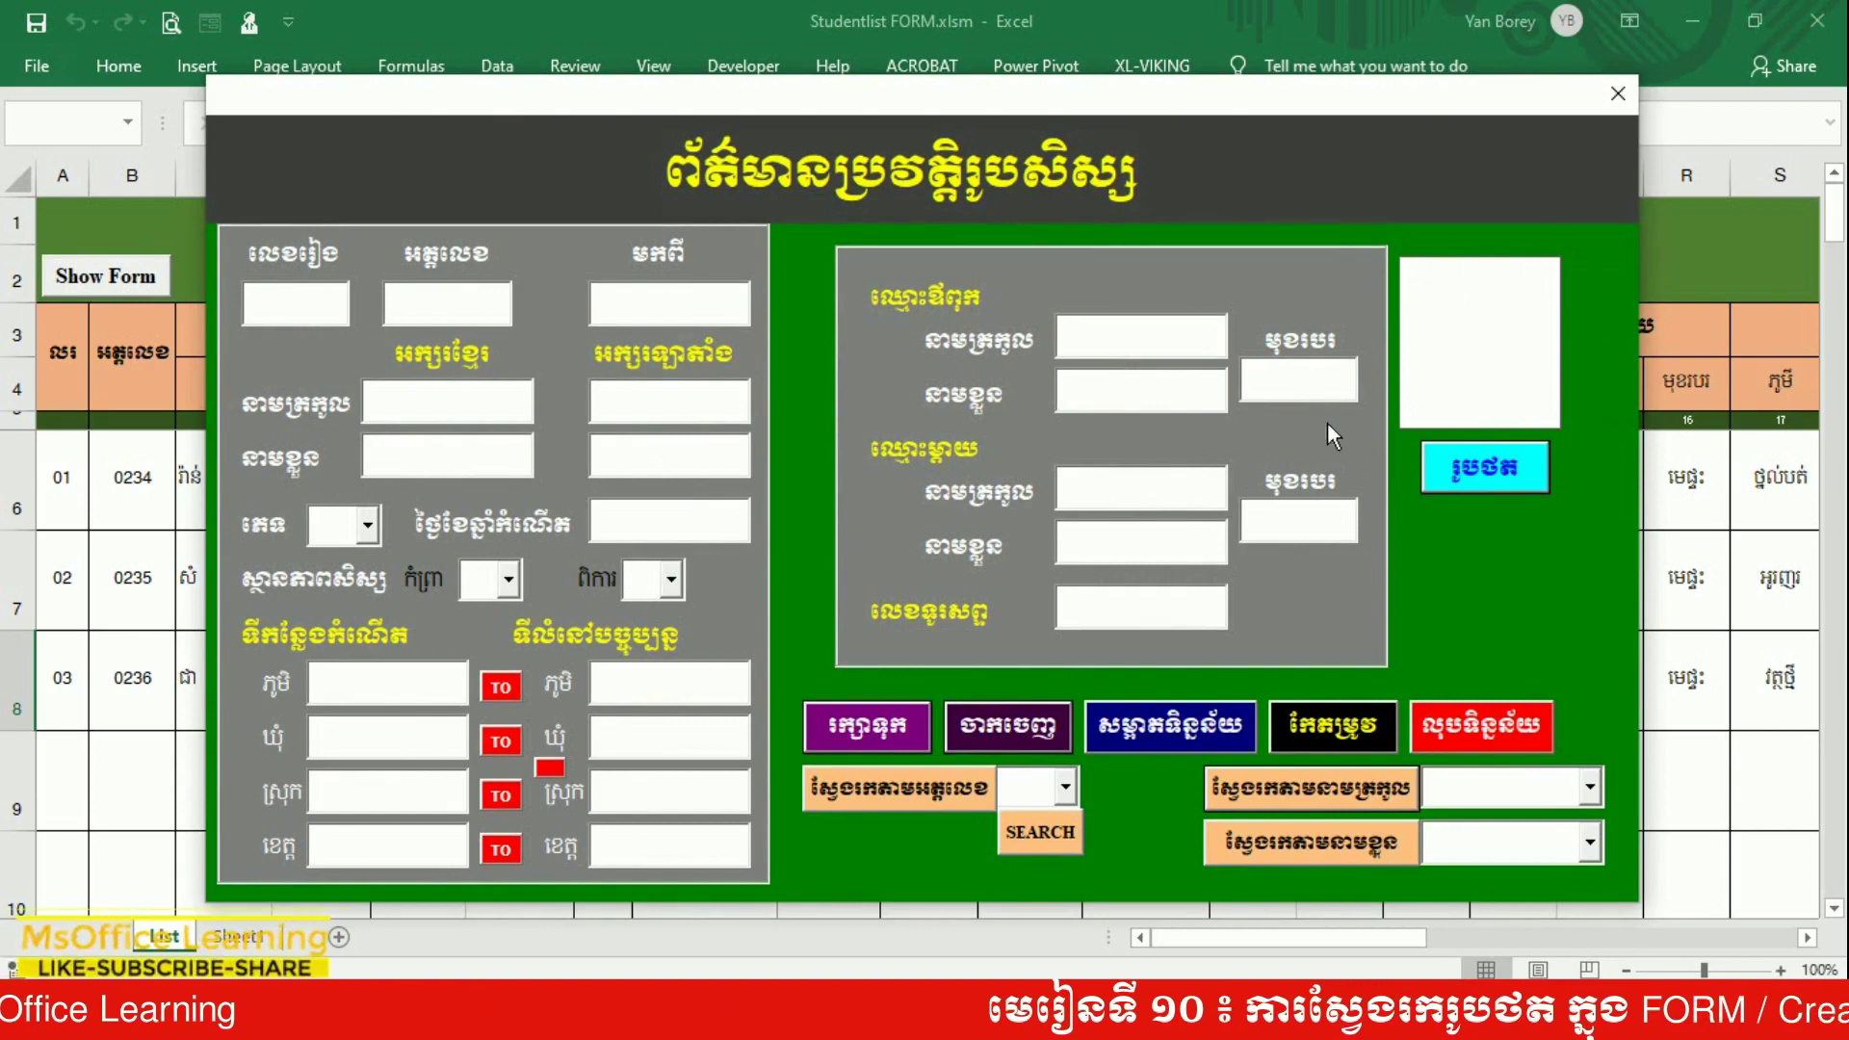
Pick IDs 0234, 235 and 236 in turn and load each student's details and photo
click(1065, 787)
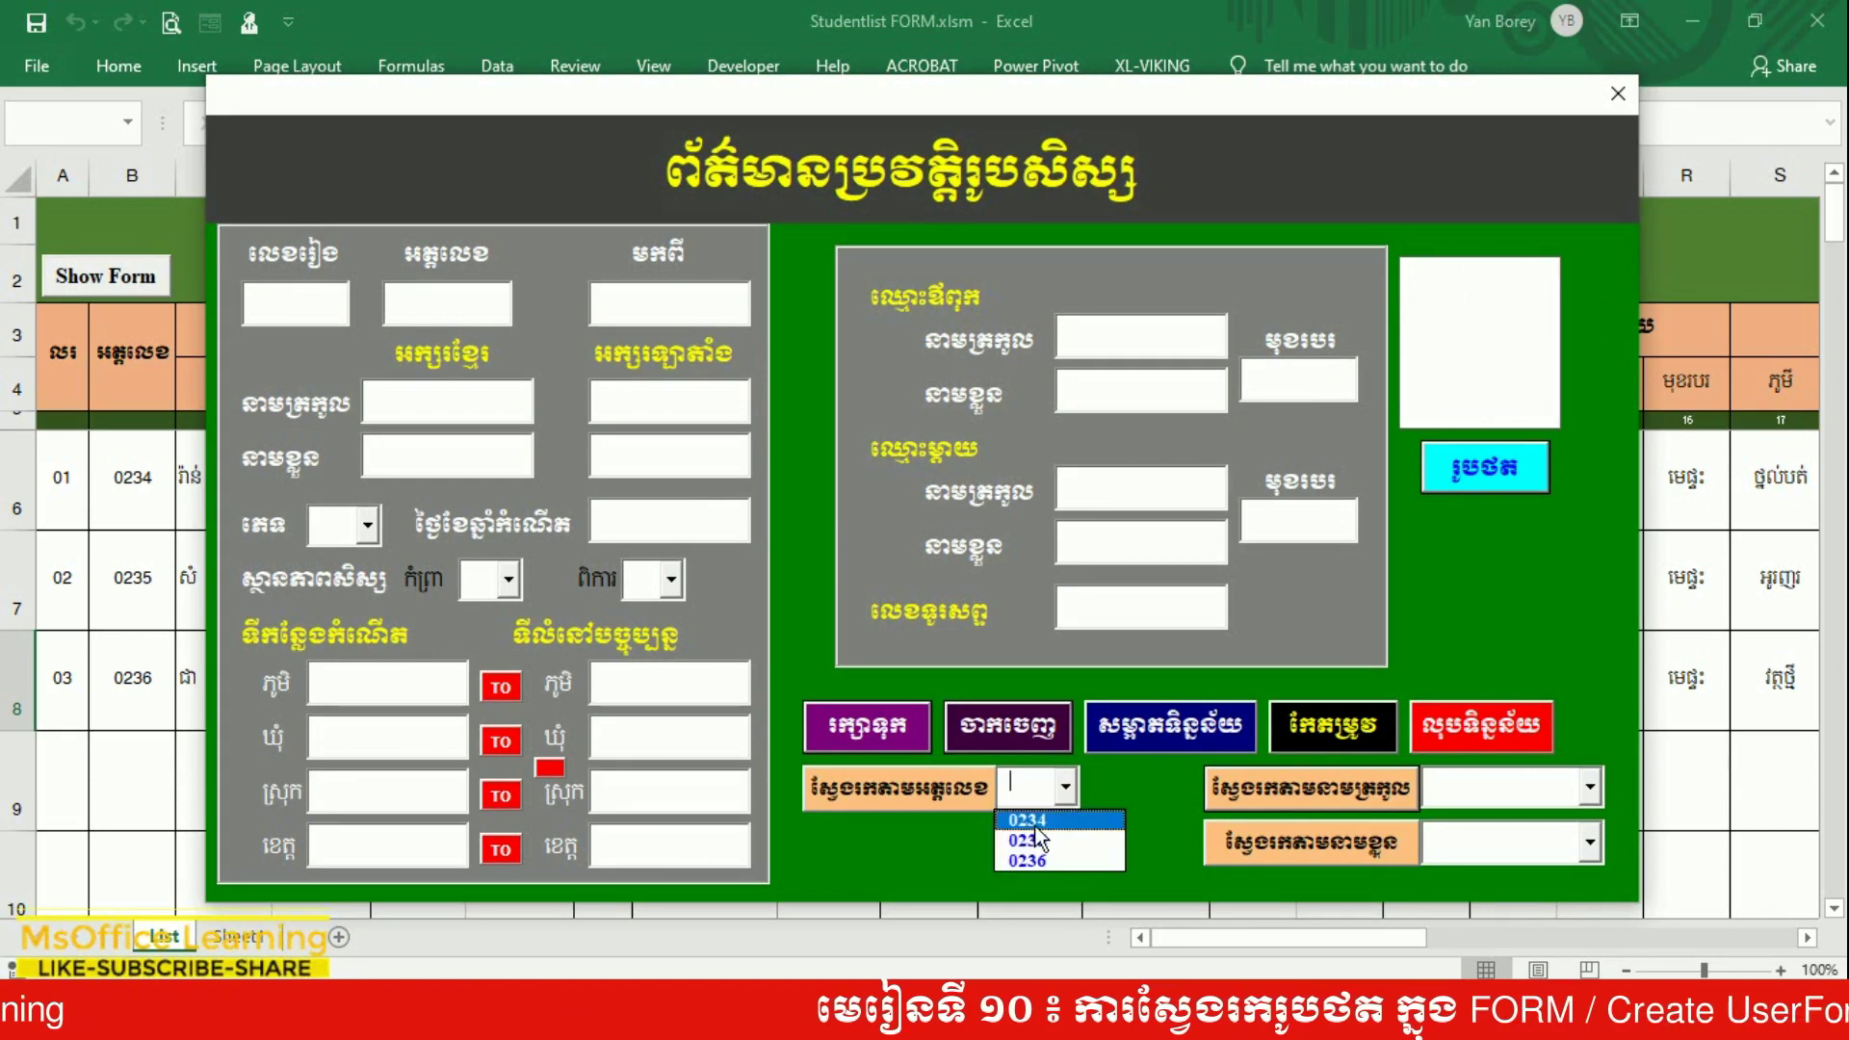
click(1040, 825)
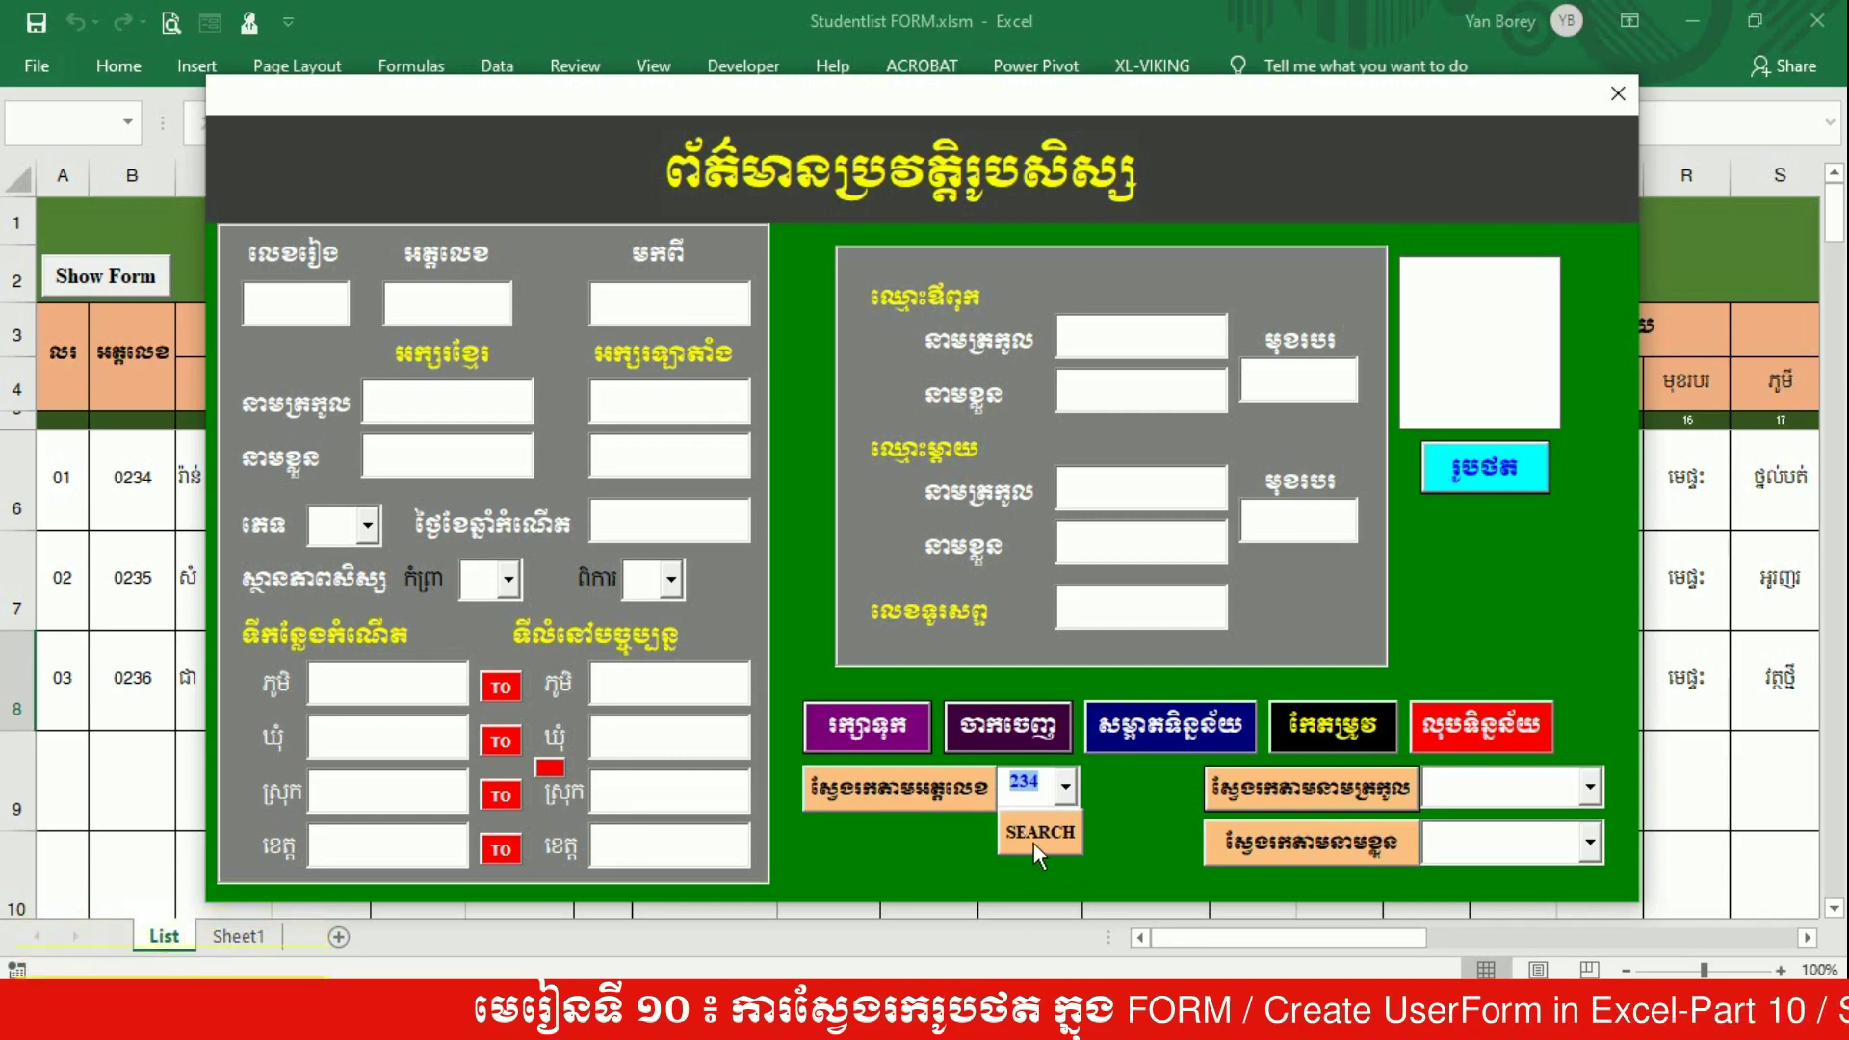
click(1035, 836)
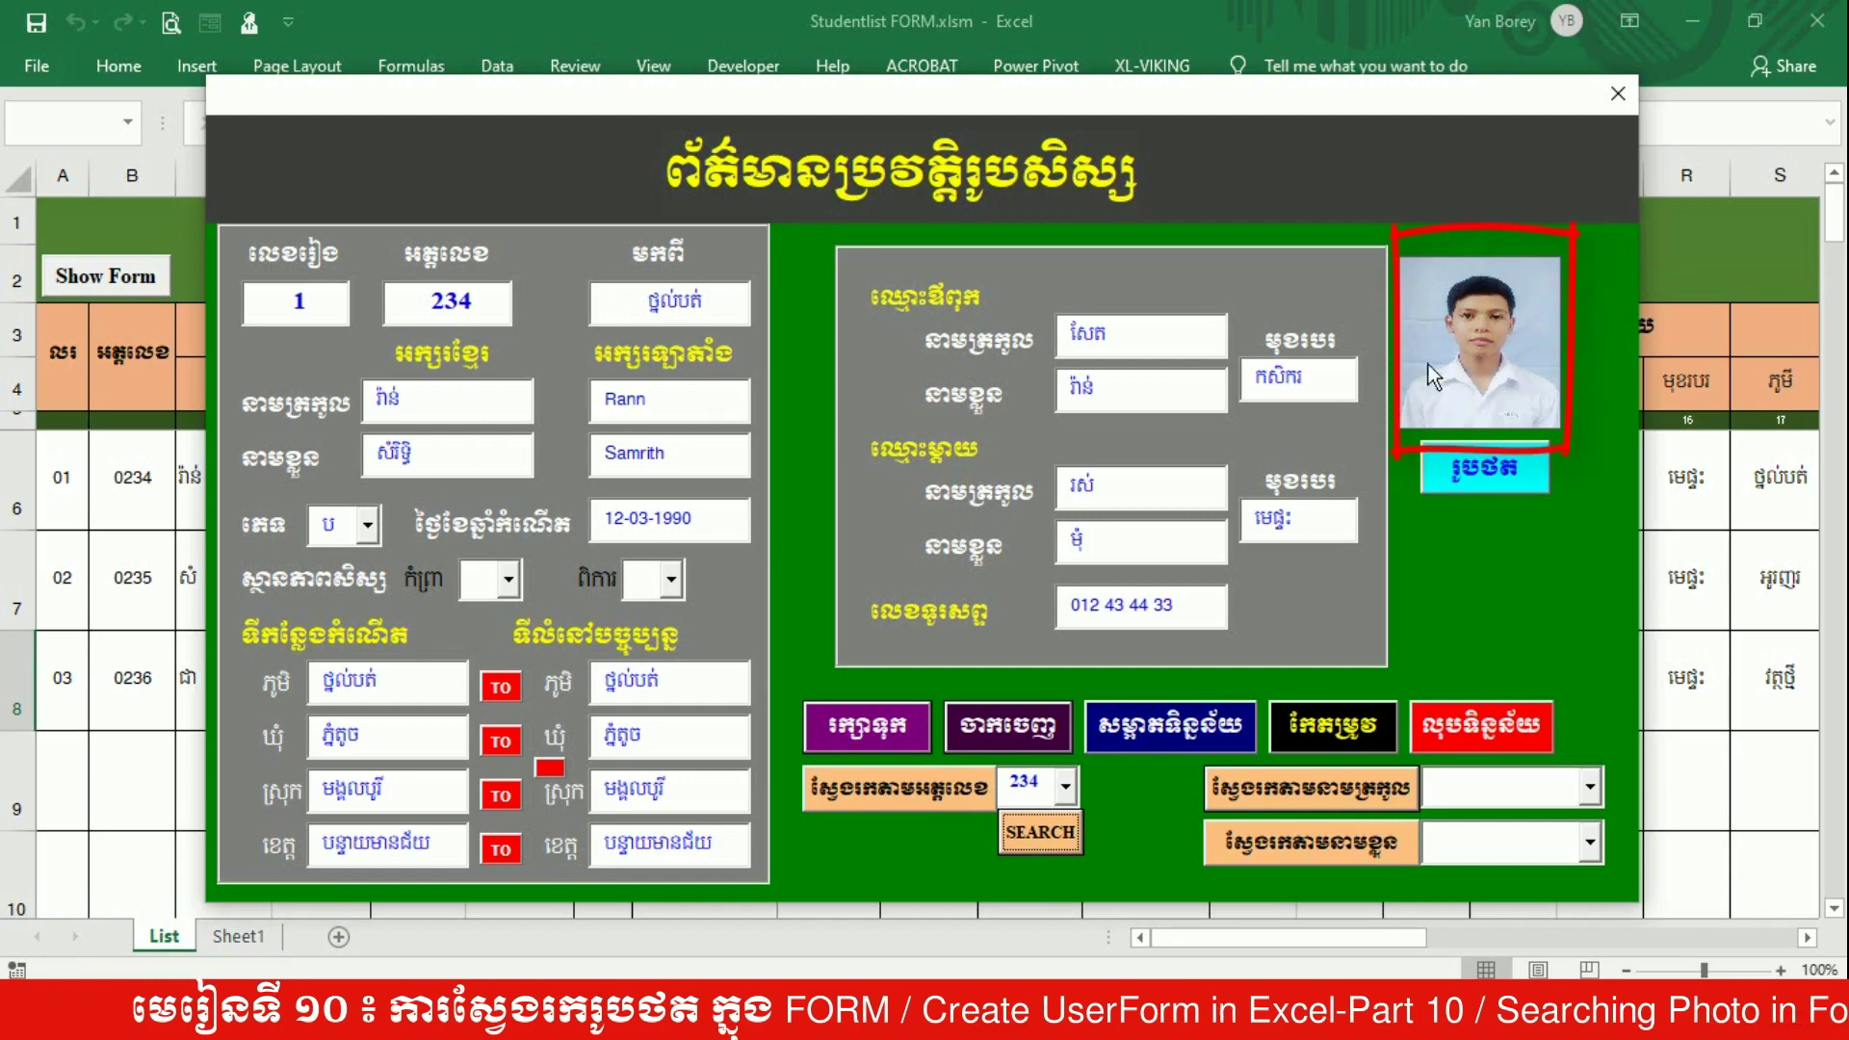
click(1066, 792)
click(1030, 836)
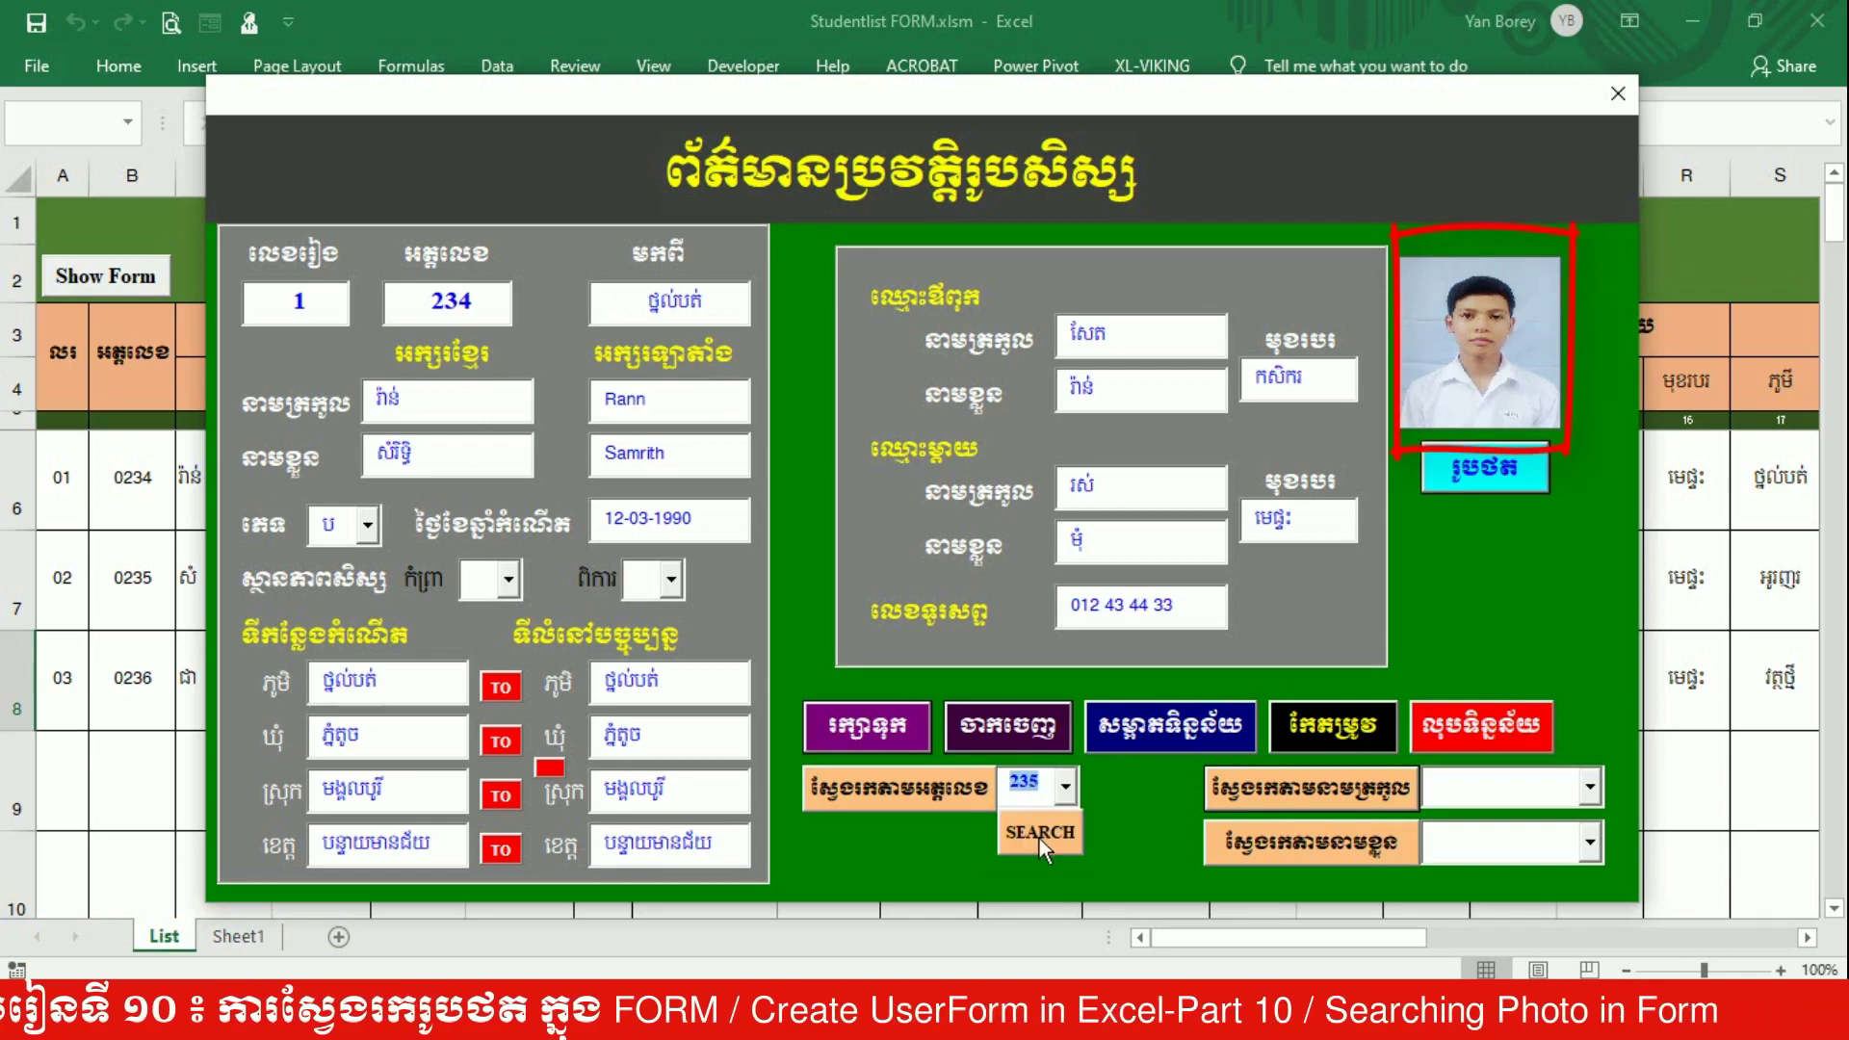
click(1042, 843)
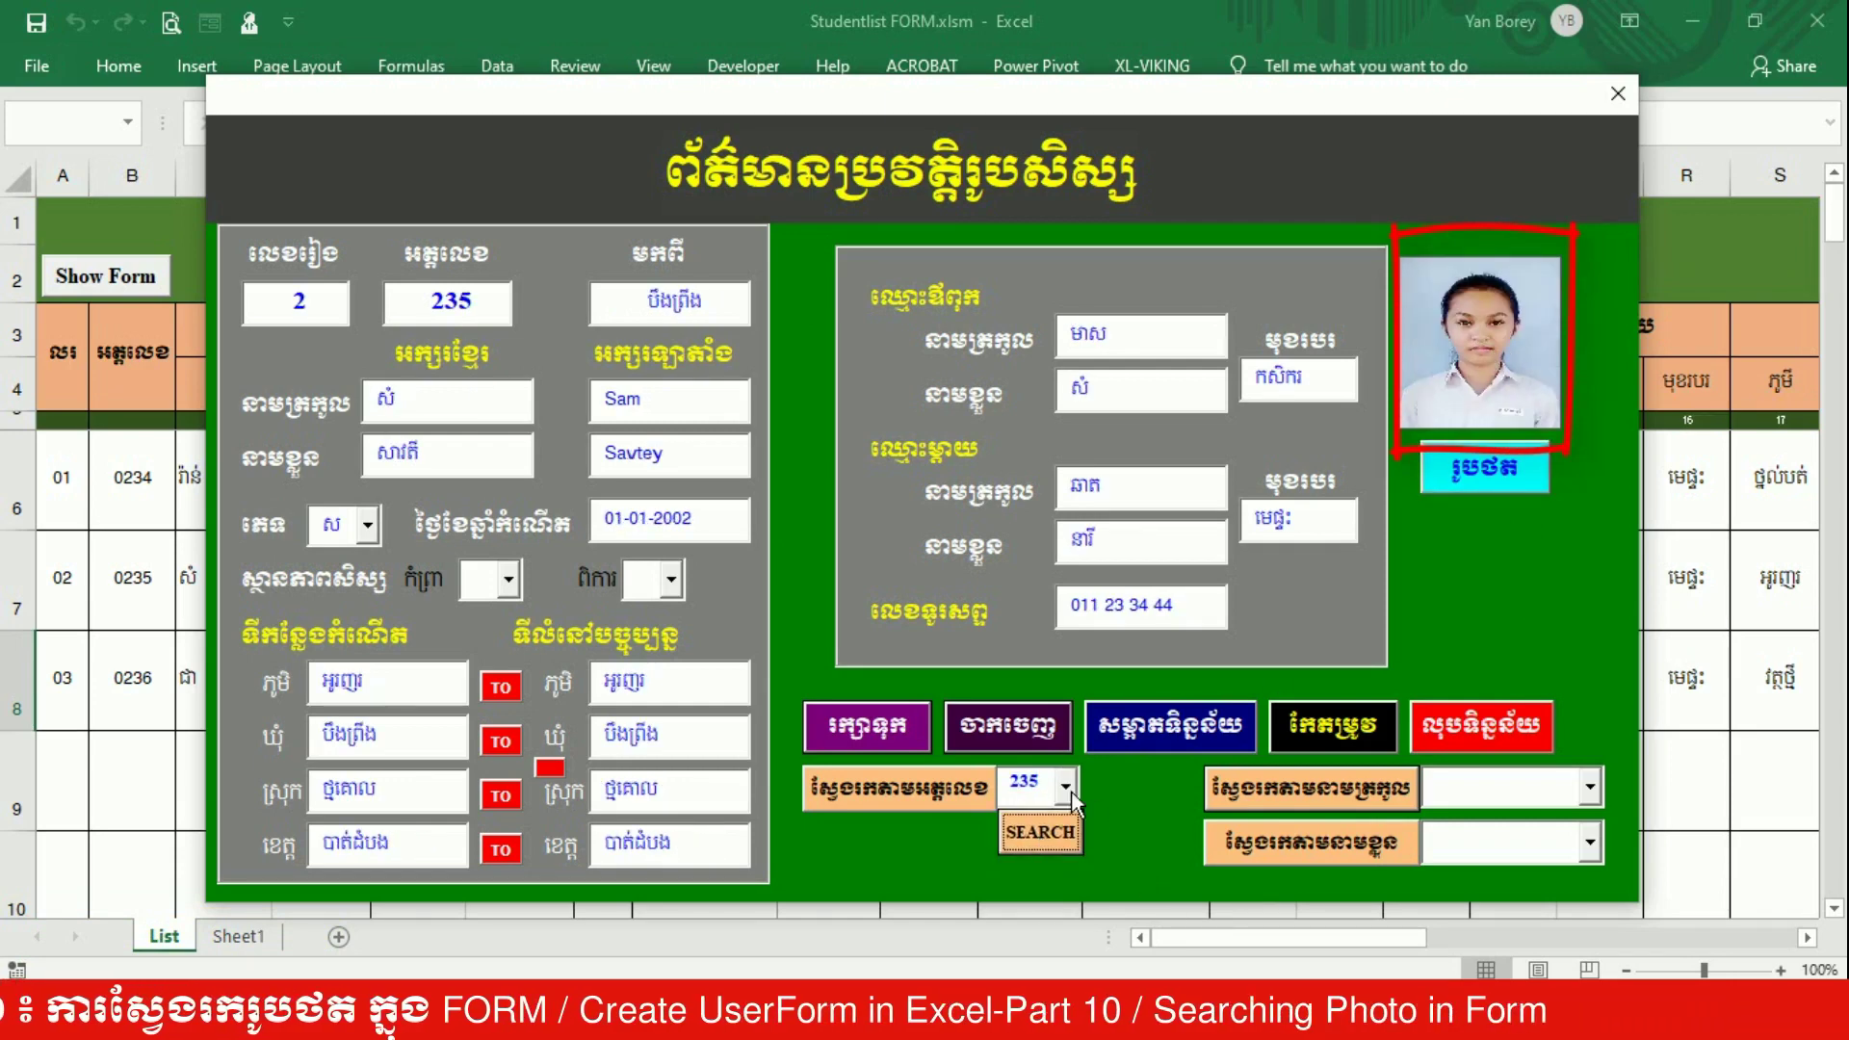
click(1066, 791)
click(1060, 857)
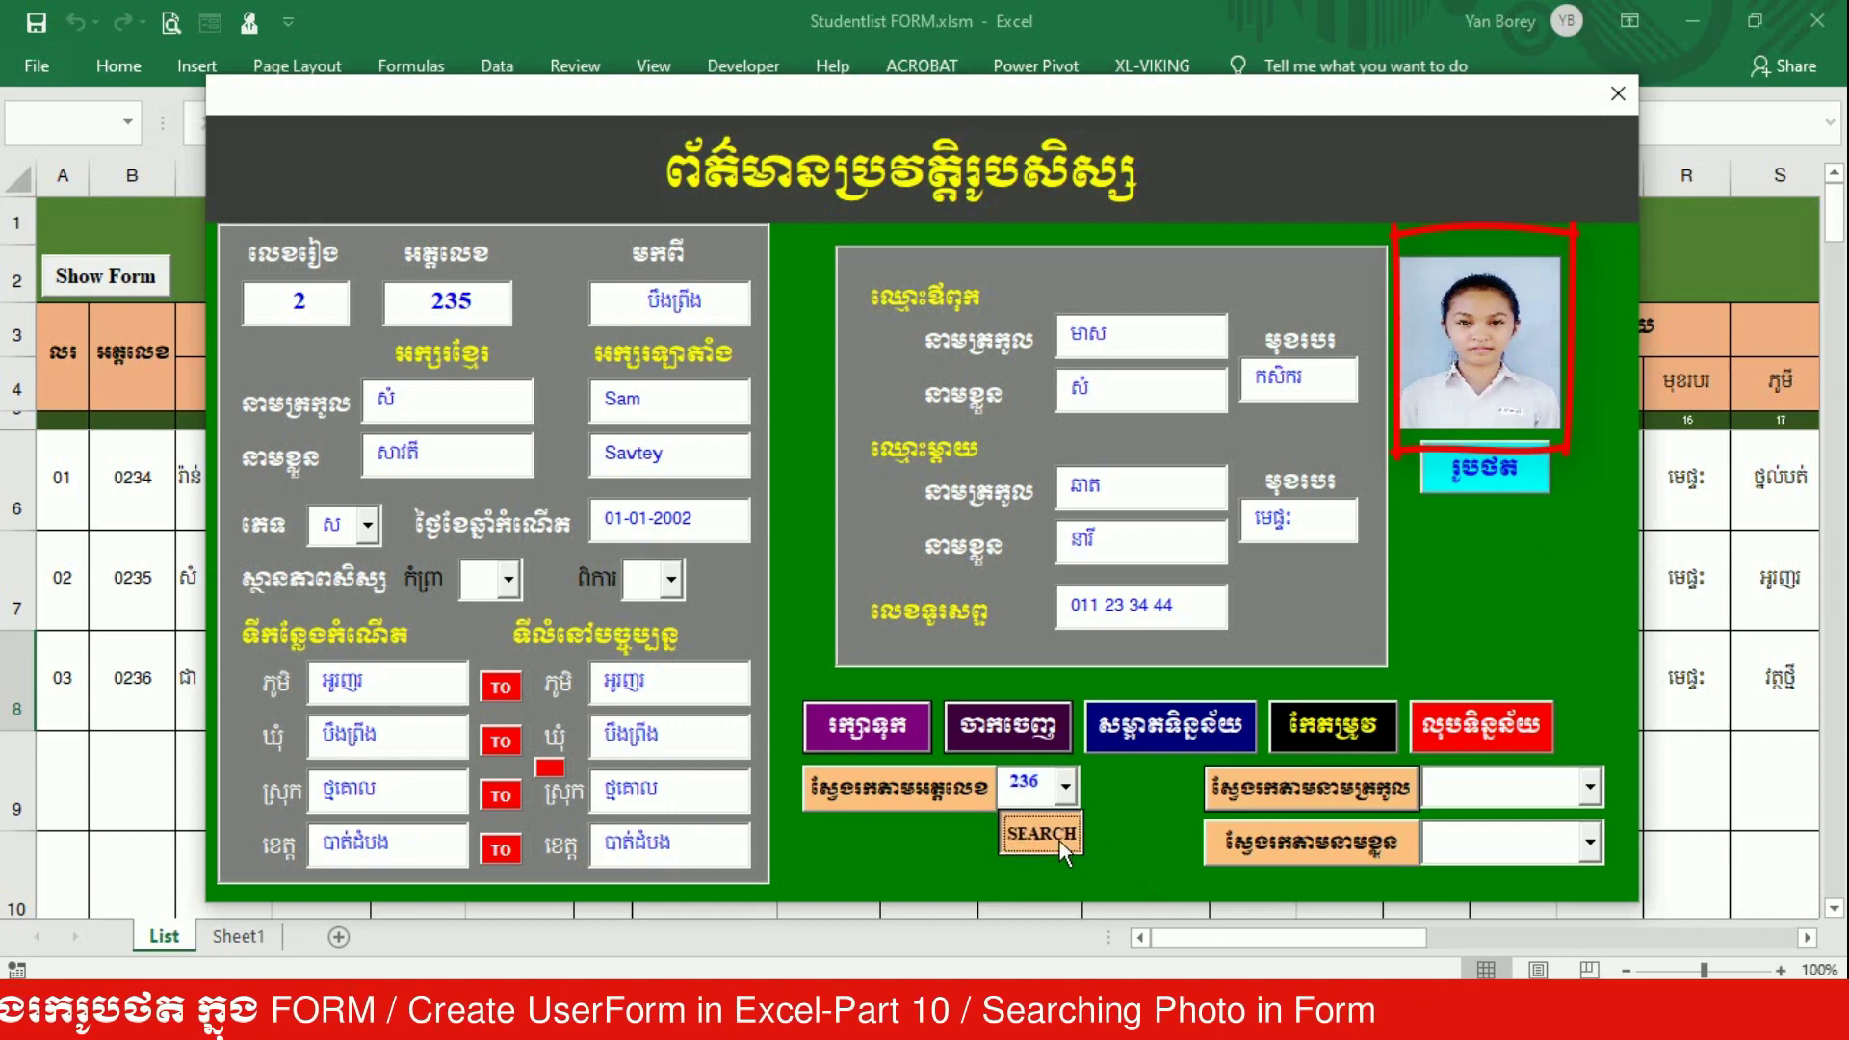
click(1059, 841)
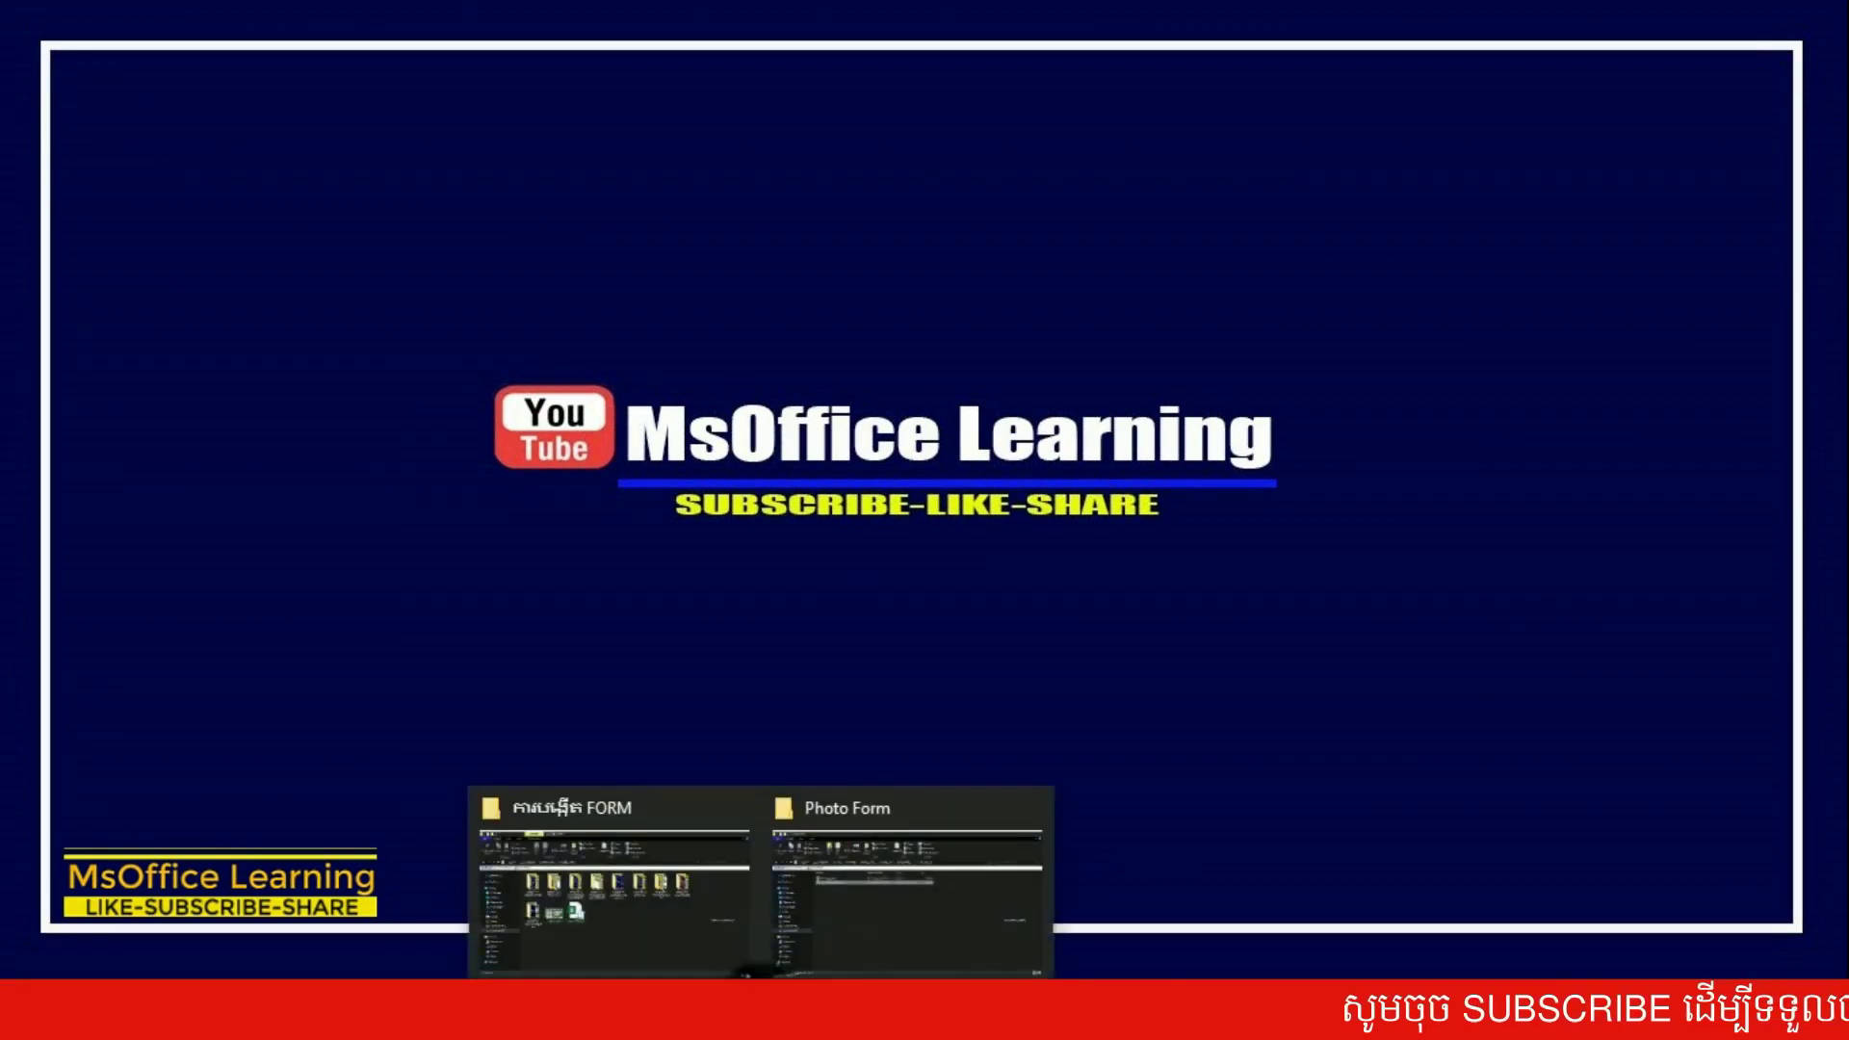
Open UserFORM.xlsm from the ការបង្កើត FORM folder window
click(663, 917)
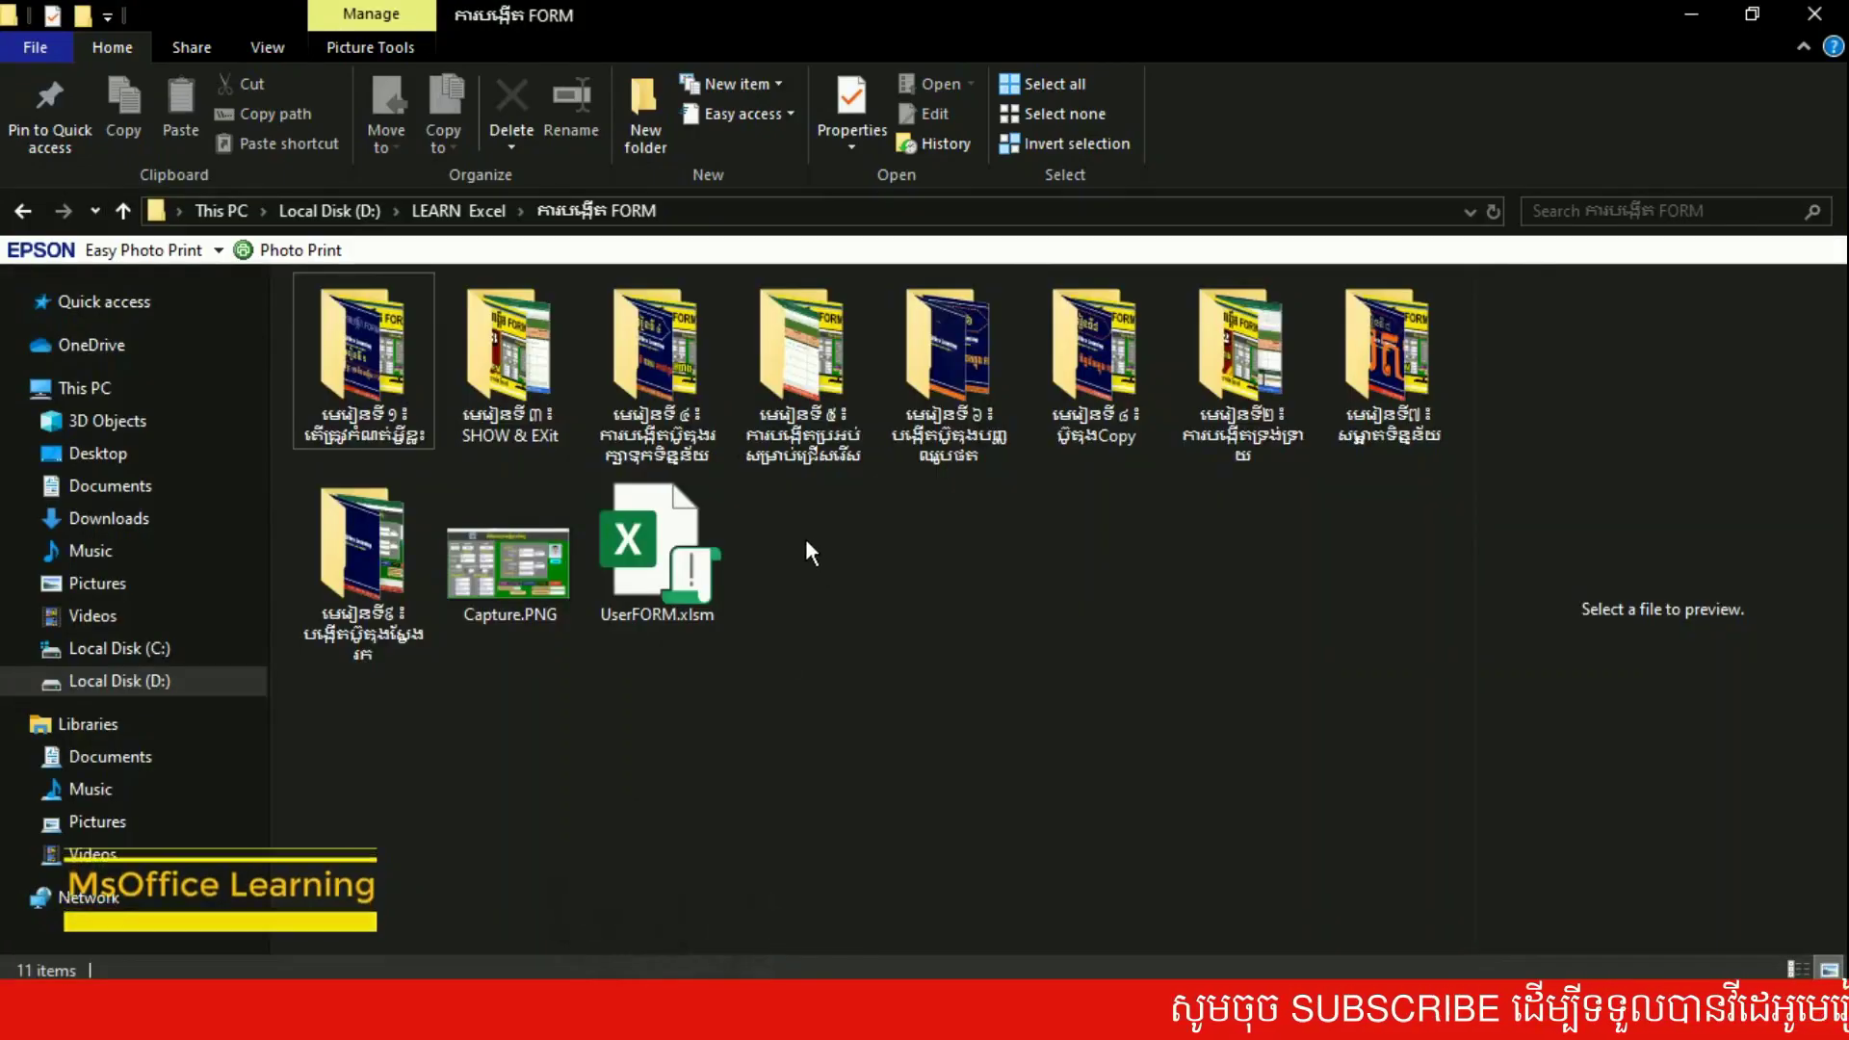
double_click(647, 558)
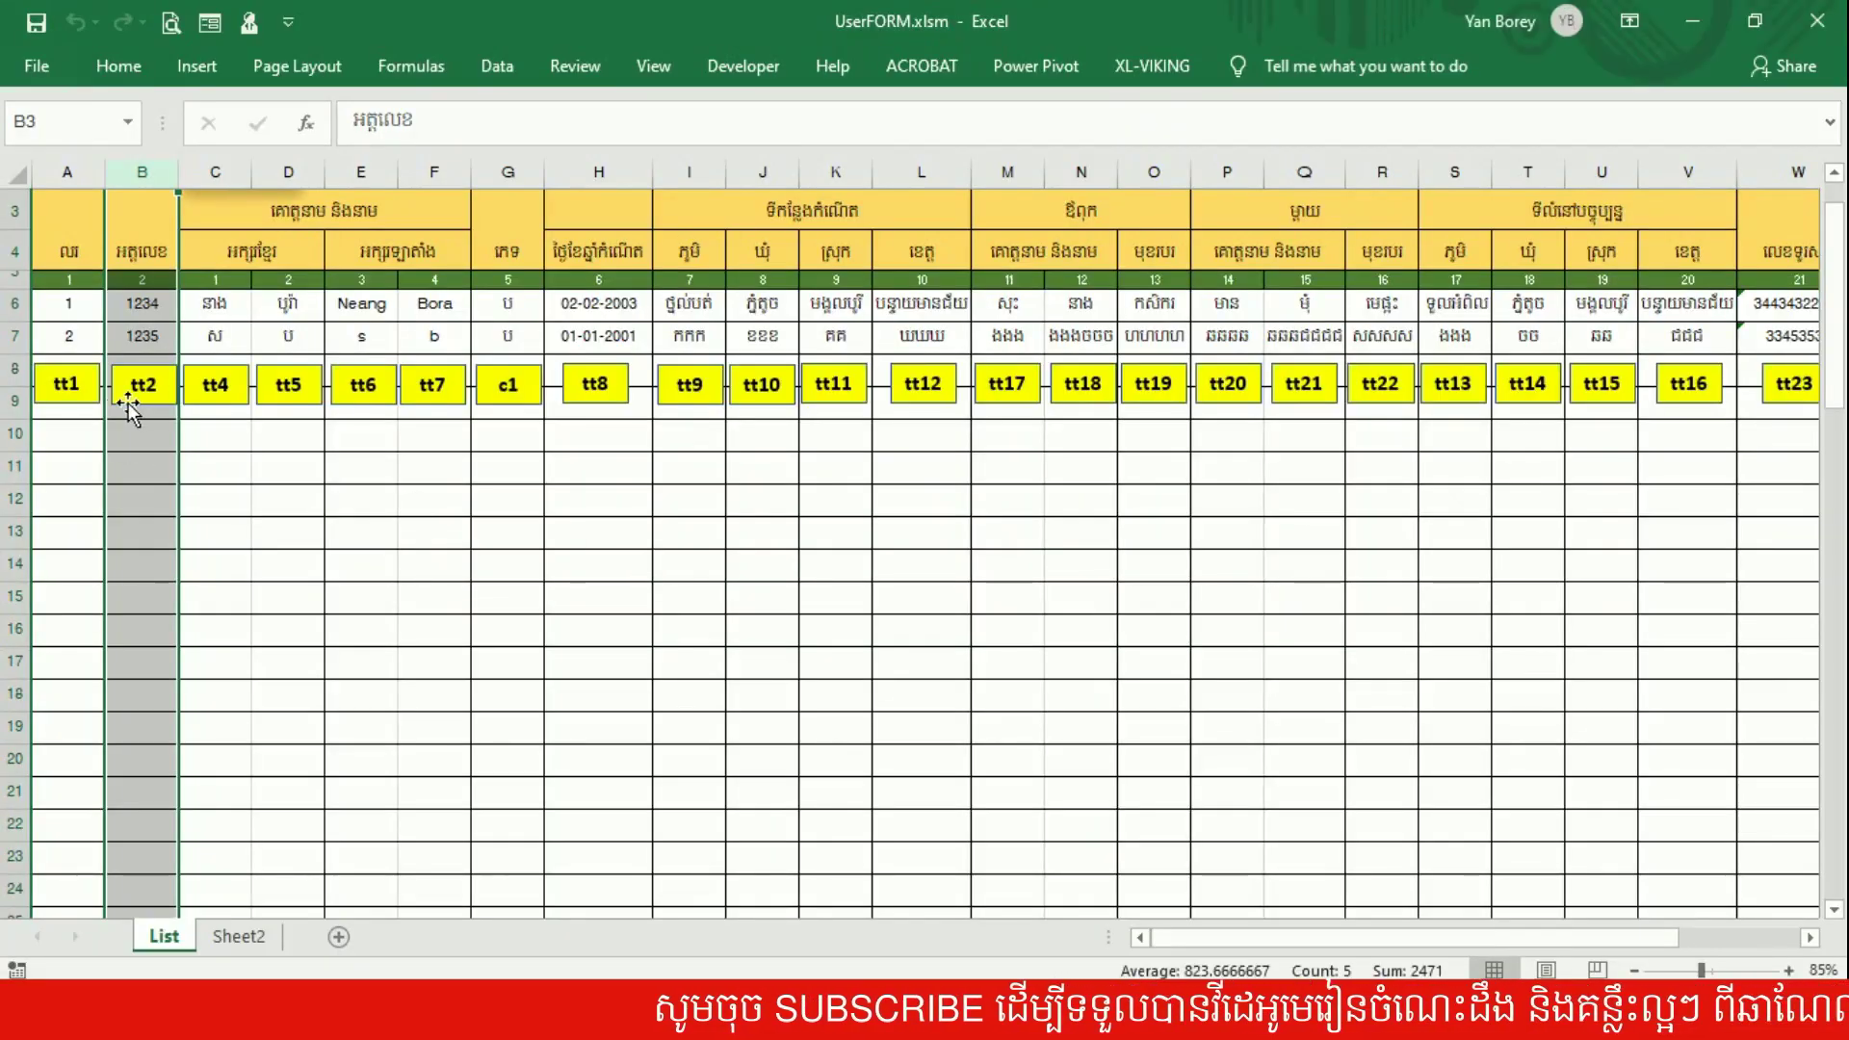
Delete the yellow label boxes tt1 through tt12 and c1 under the student rows
click(89, 405)
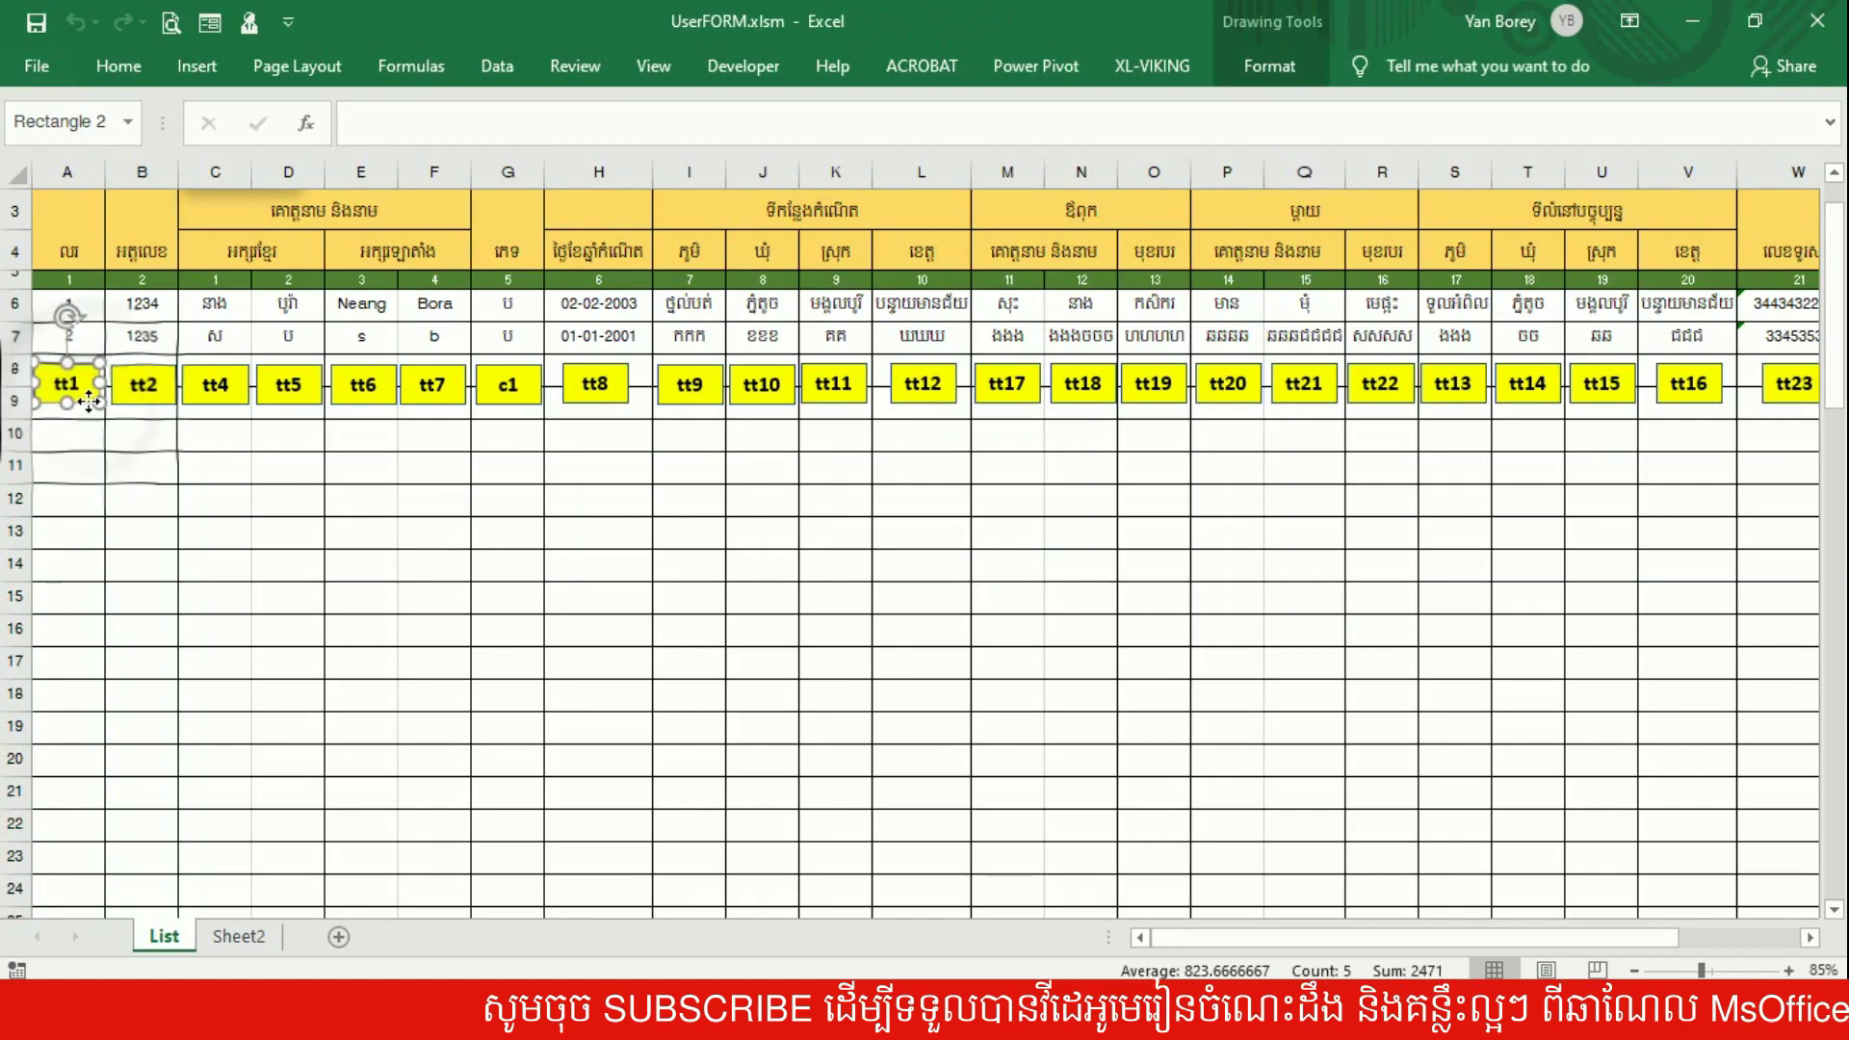
key(Delete)
click(143, 395)
key(Delete)
click(216, 395)
key(Delete)
click(291, 397)
key(Delete)
click(366, 395)
key(Delete)
click(430, 405)
key(Delete)
click(499, 390)
key(Delete)
click(581, 390)
key(Delete)
click(689, 390)
key(Delete)
click(761, 390)
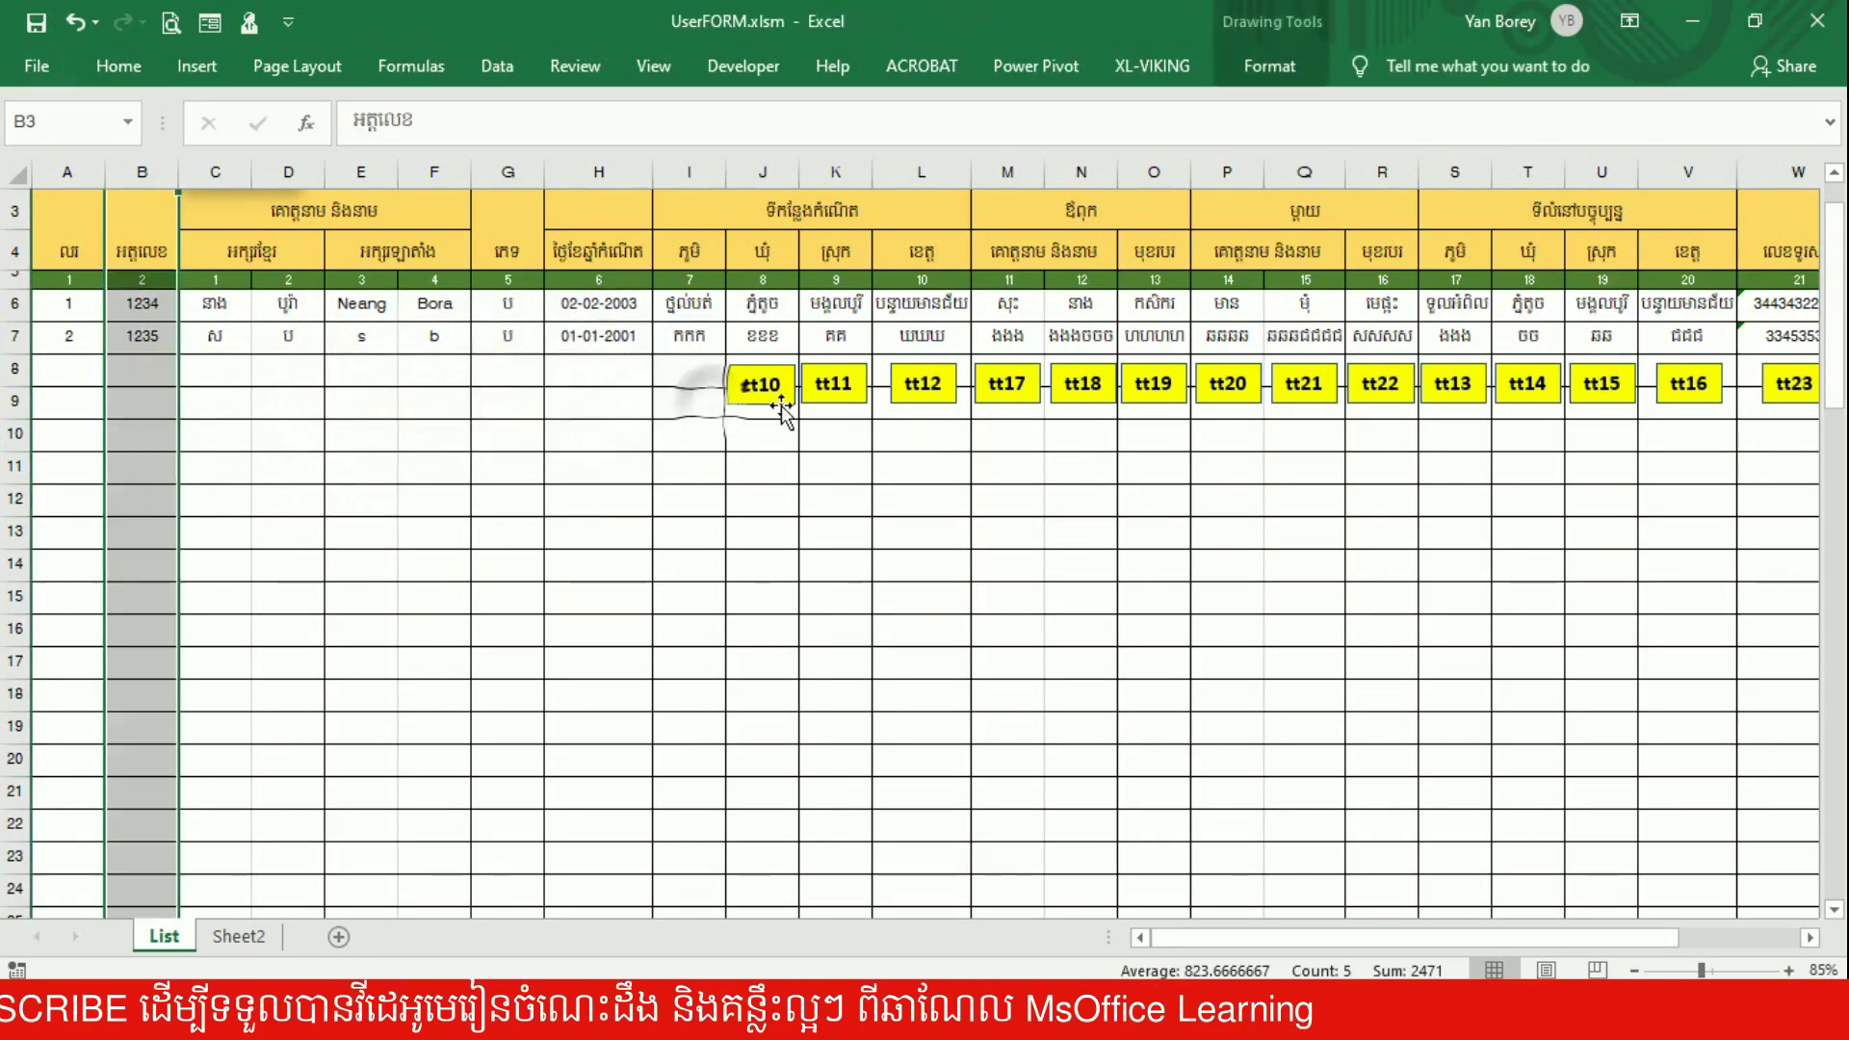
key(Delete)
click(834, 390)
click(916, 390)
key(Delete)
click(1006, 390)
key(Delete)
click(1082, 390)
key(Delete)
Delete the next yellow label boxes, tt19–tt22 and tt13–tt15
click(1141, 395)
key(Delete)
click(1228, 390)
key(Delete)
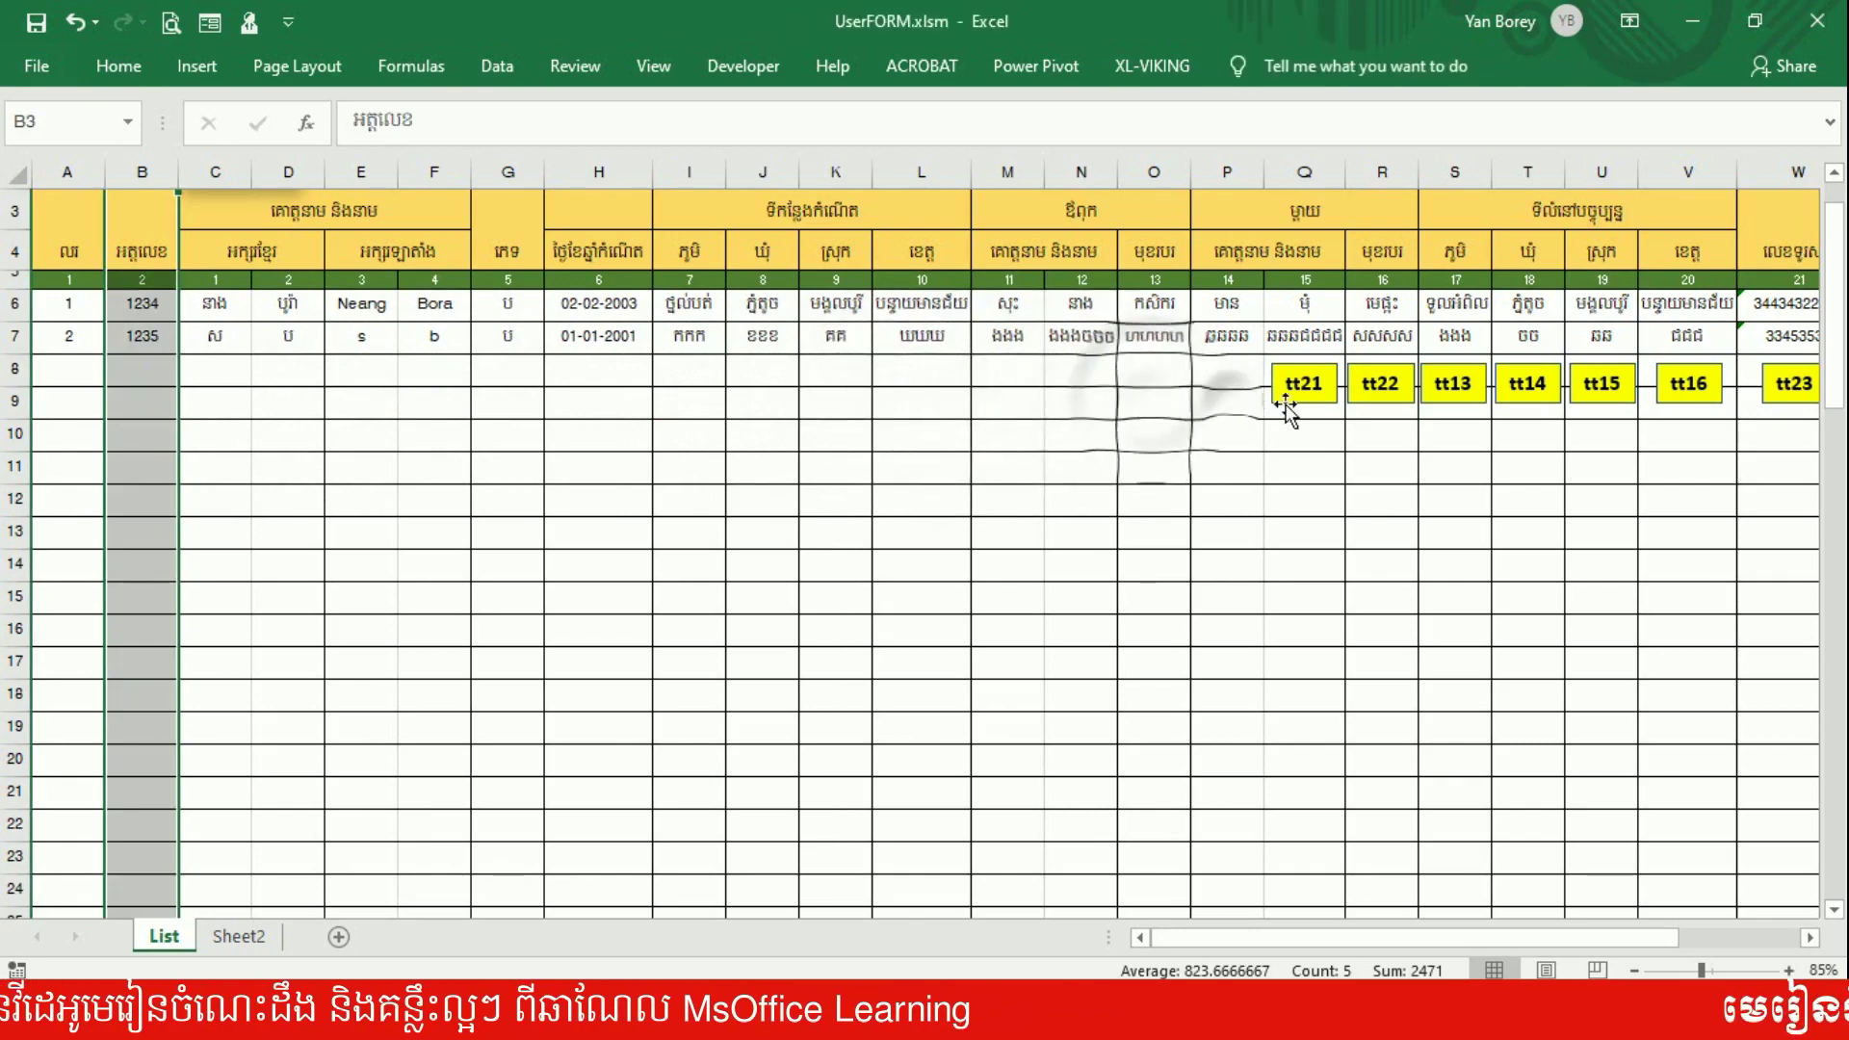
click(1303, 390)
key(Delete)
click(1387, 390)
key(Delete)
click(1452, 390)
key(Delete)
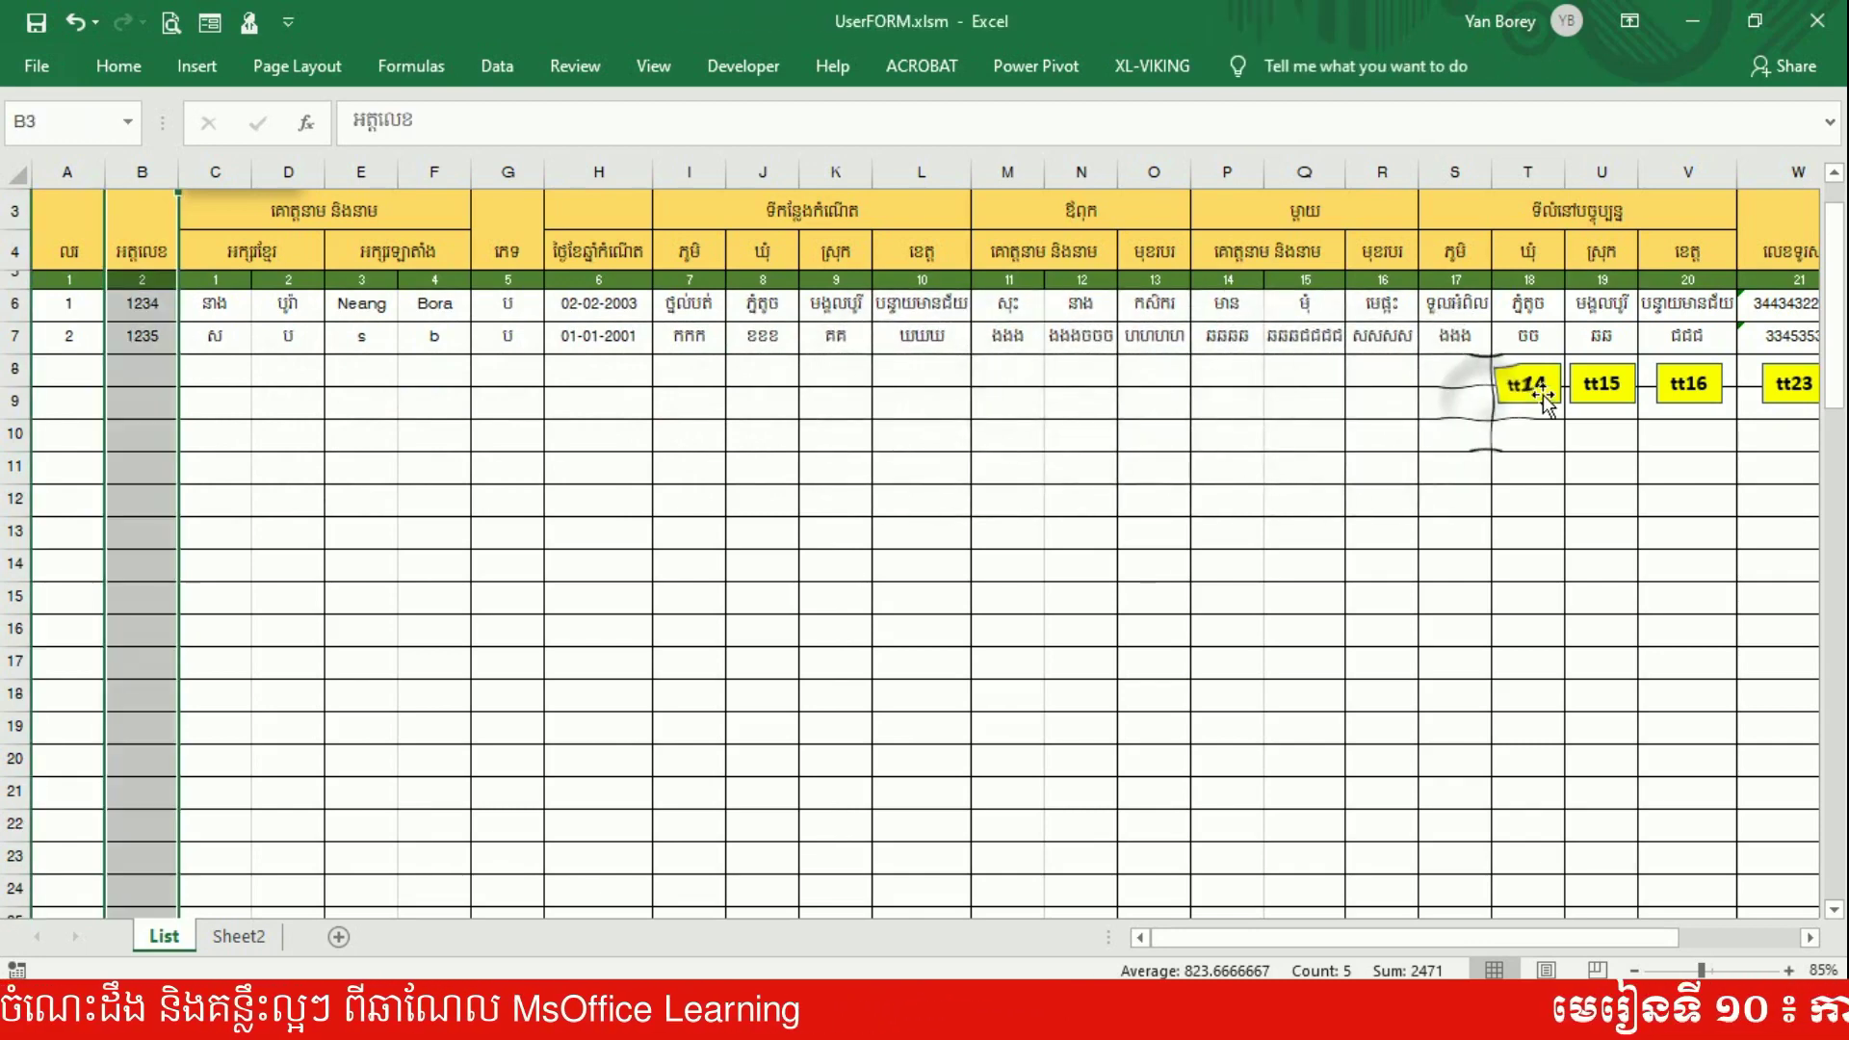
click(1527, 390)
key(Delete)
click(1599, 385)
key(Delete)
click(1687, 394)
Delete the remaining boxes tt23, tt16, c2, c3 and tt3, then select cell F12
click(1792, 385)
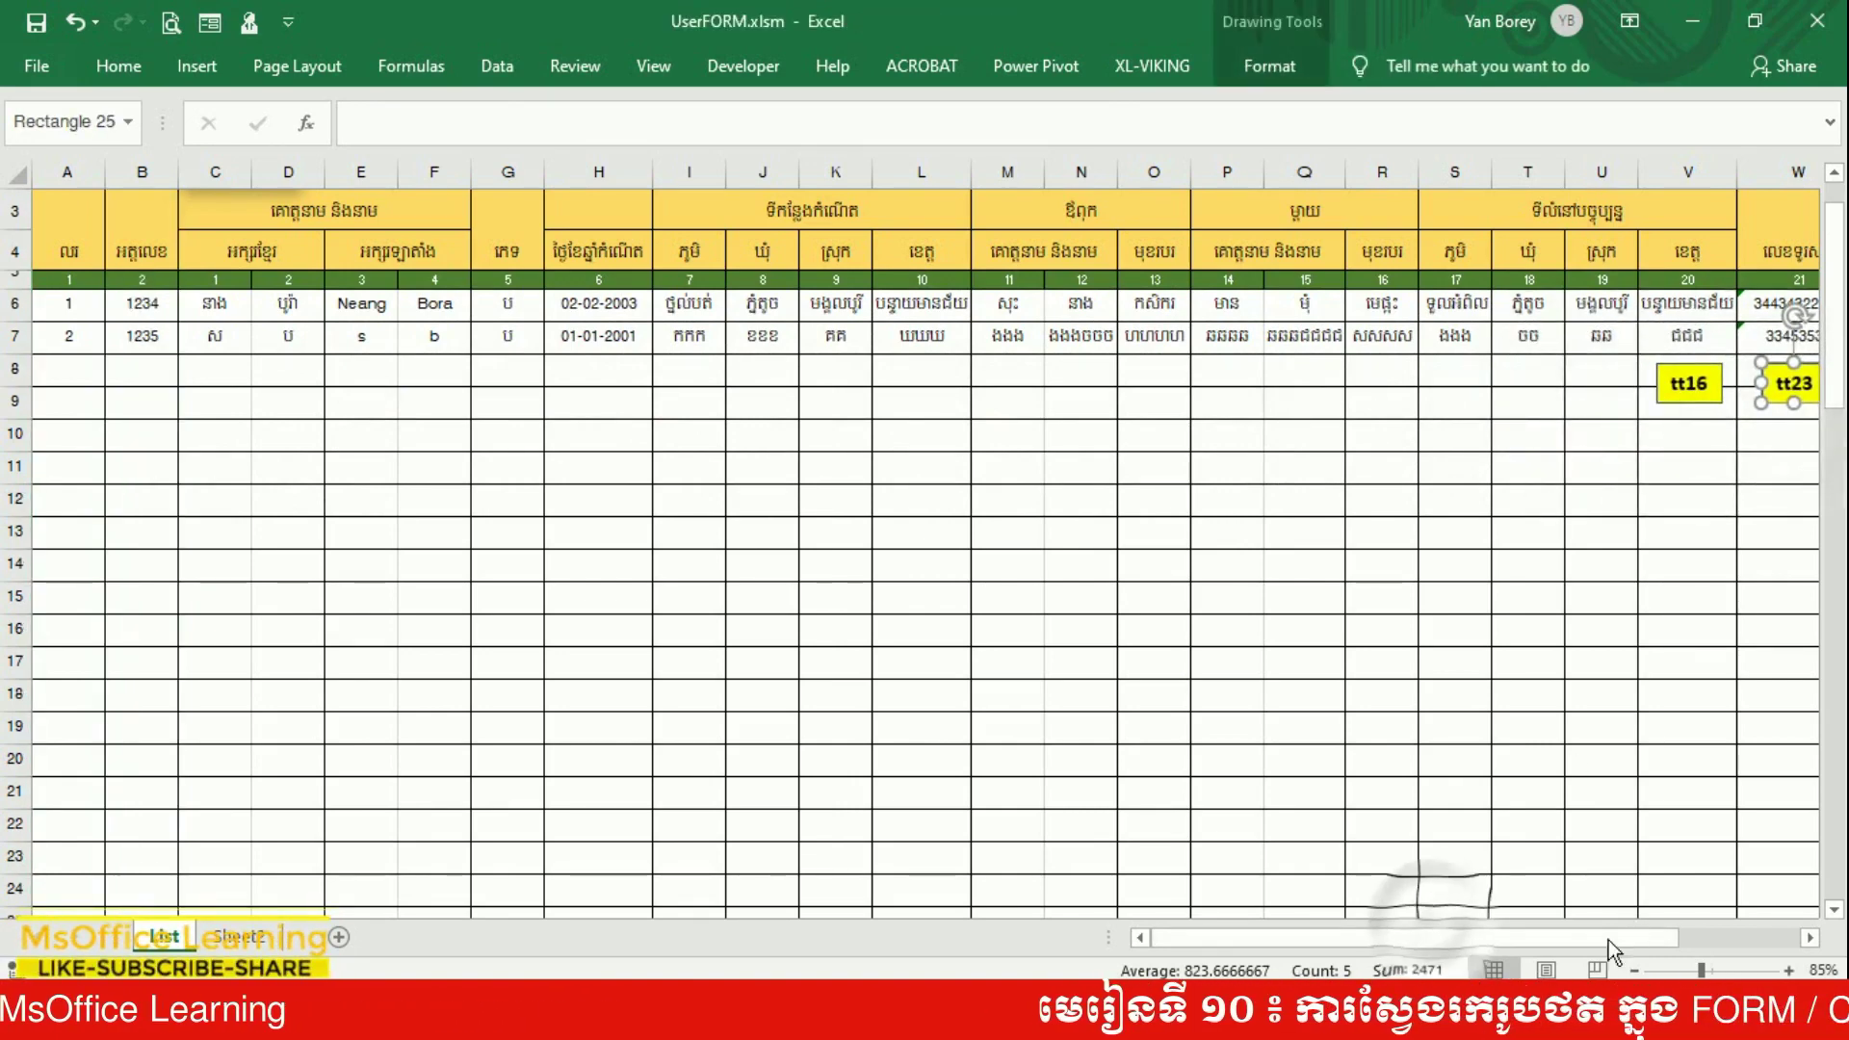
drag(1612, 938, 1733, 948)
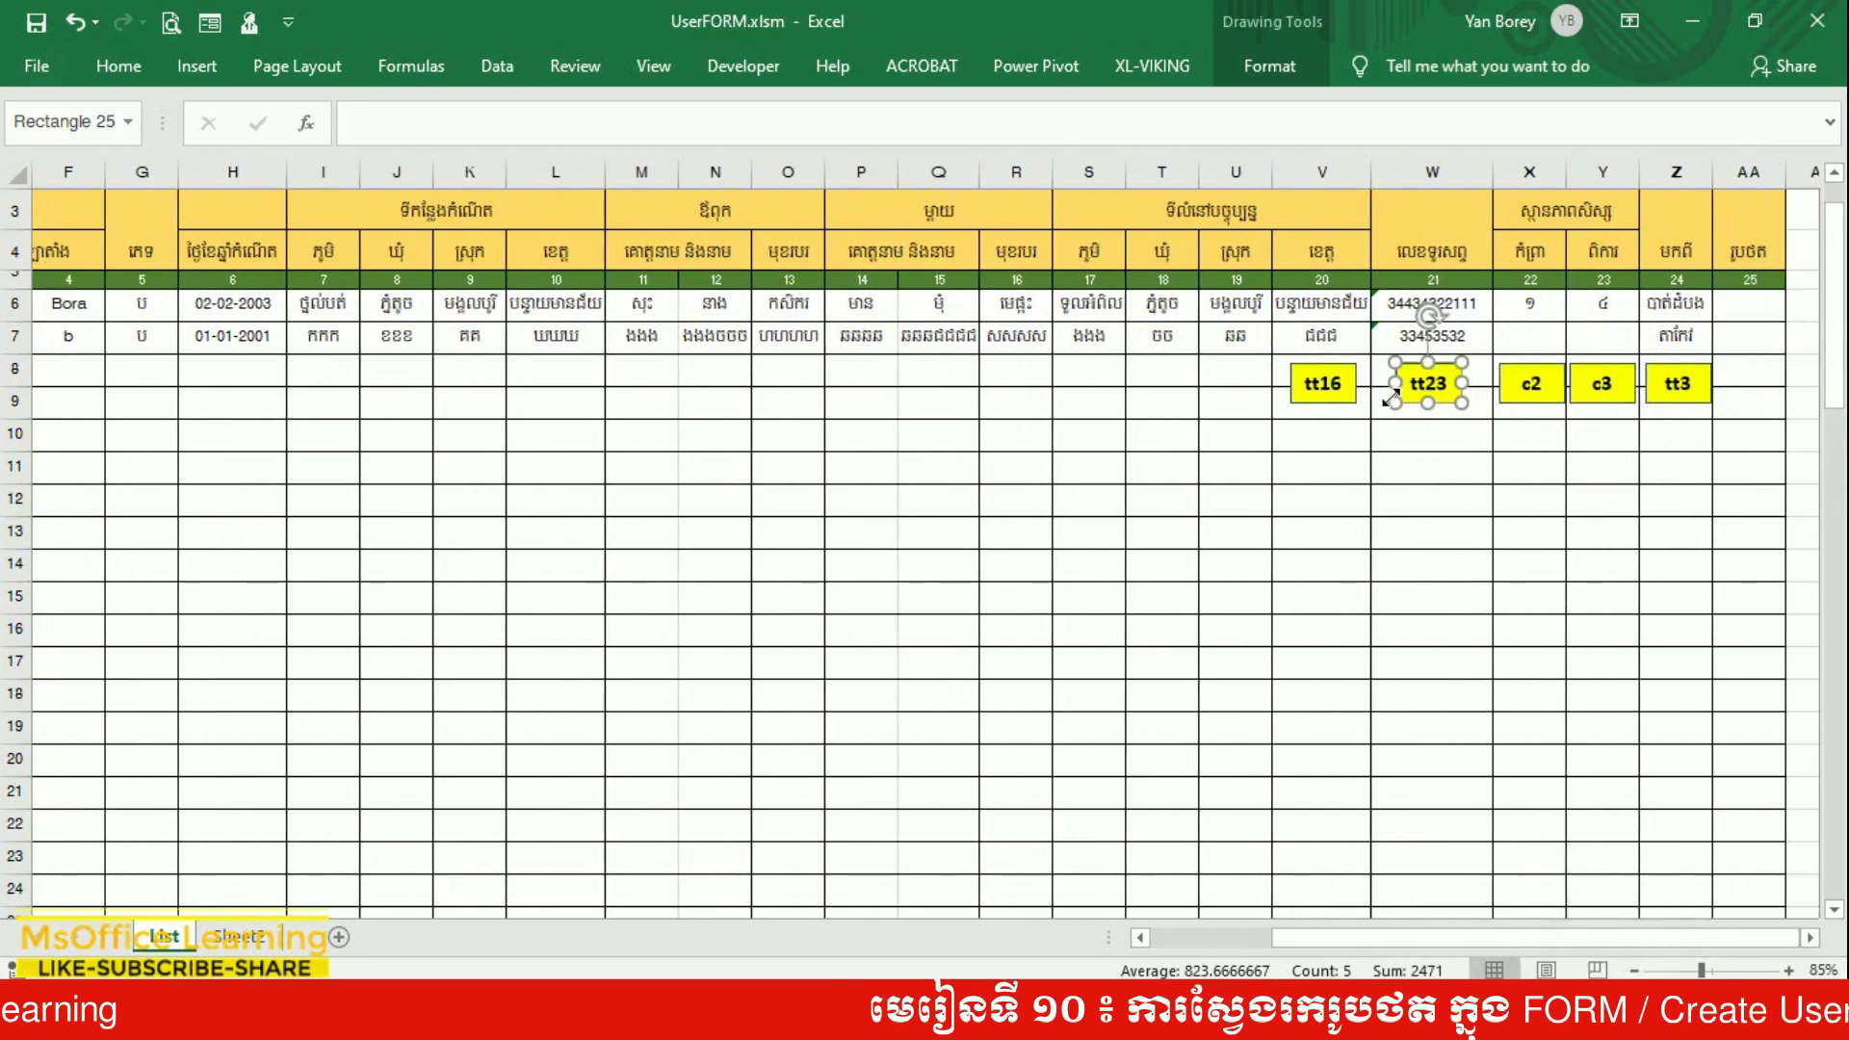
key(Delete)
click(1348, 395)
key(Delete)
click(1531, 385)
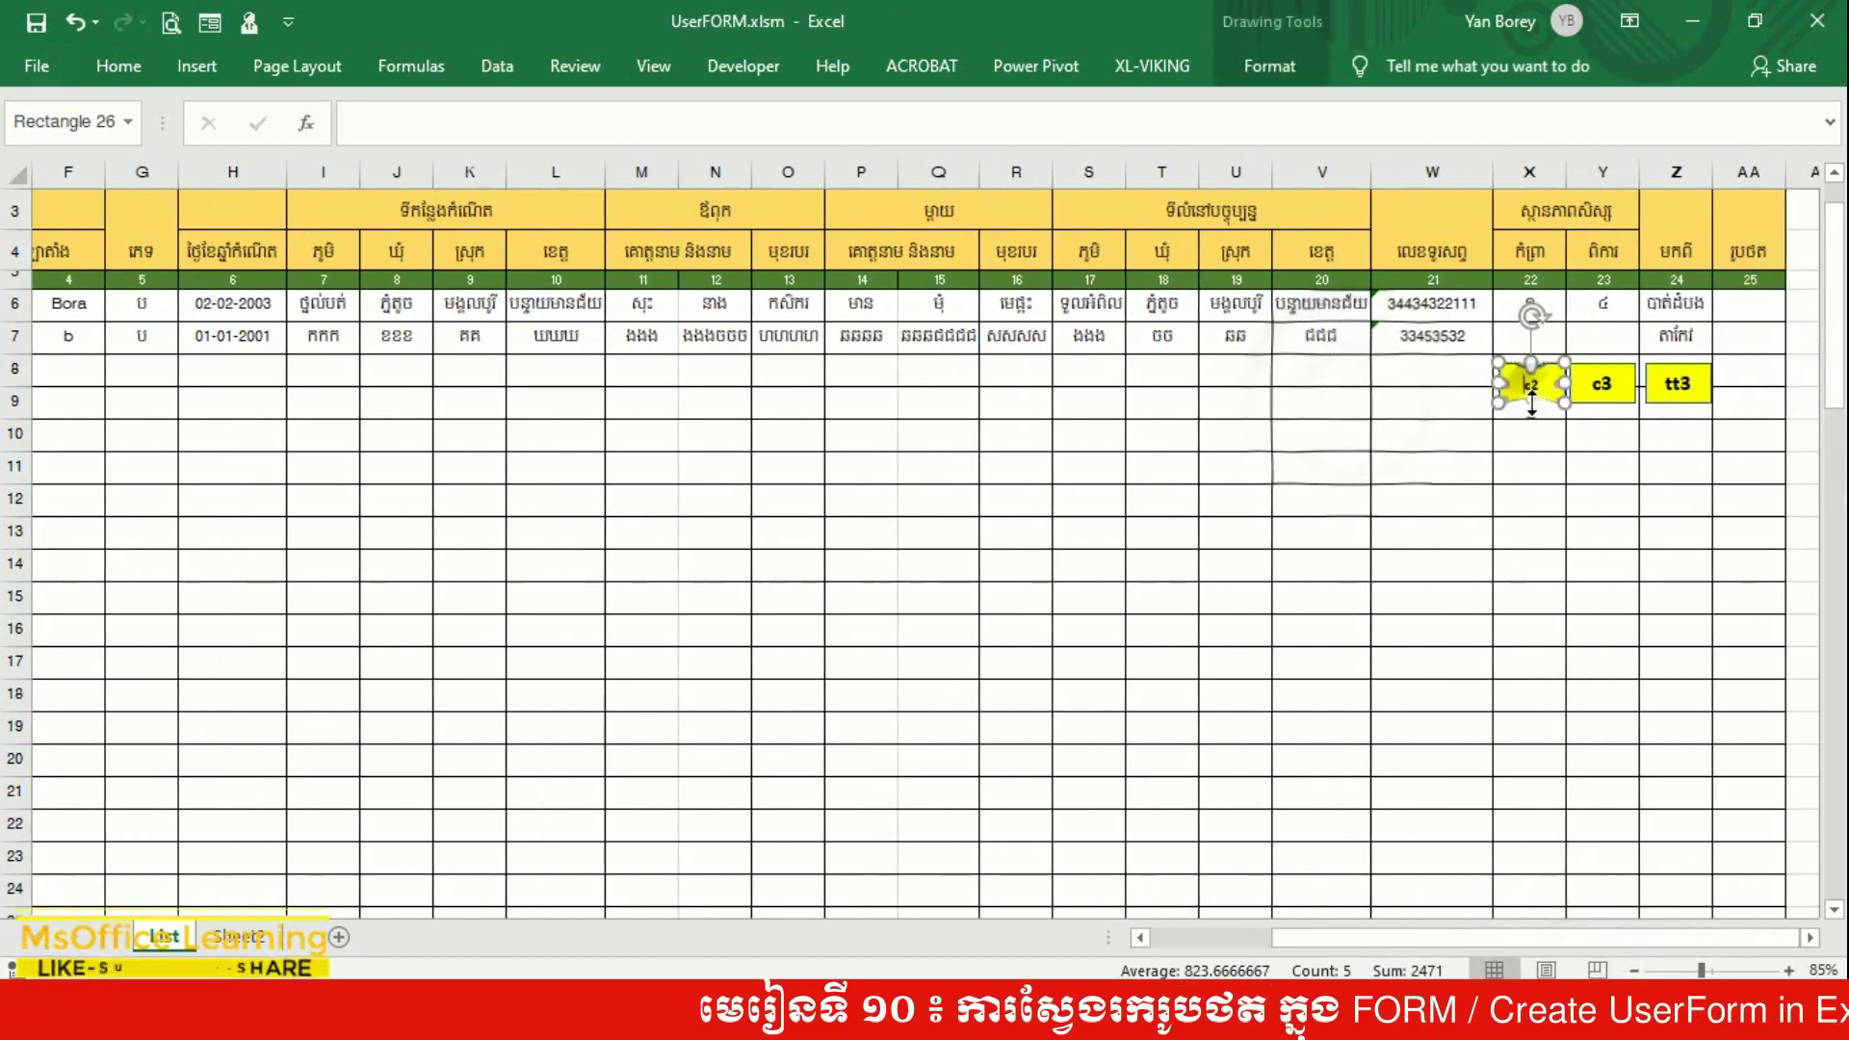
key(Delete)
click(1610, 390)
key(Delete)
drag(1678, 383, 1643, 510)
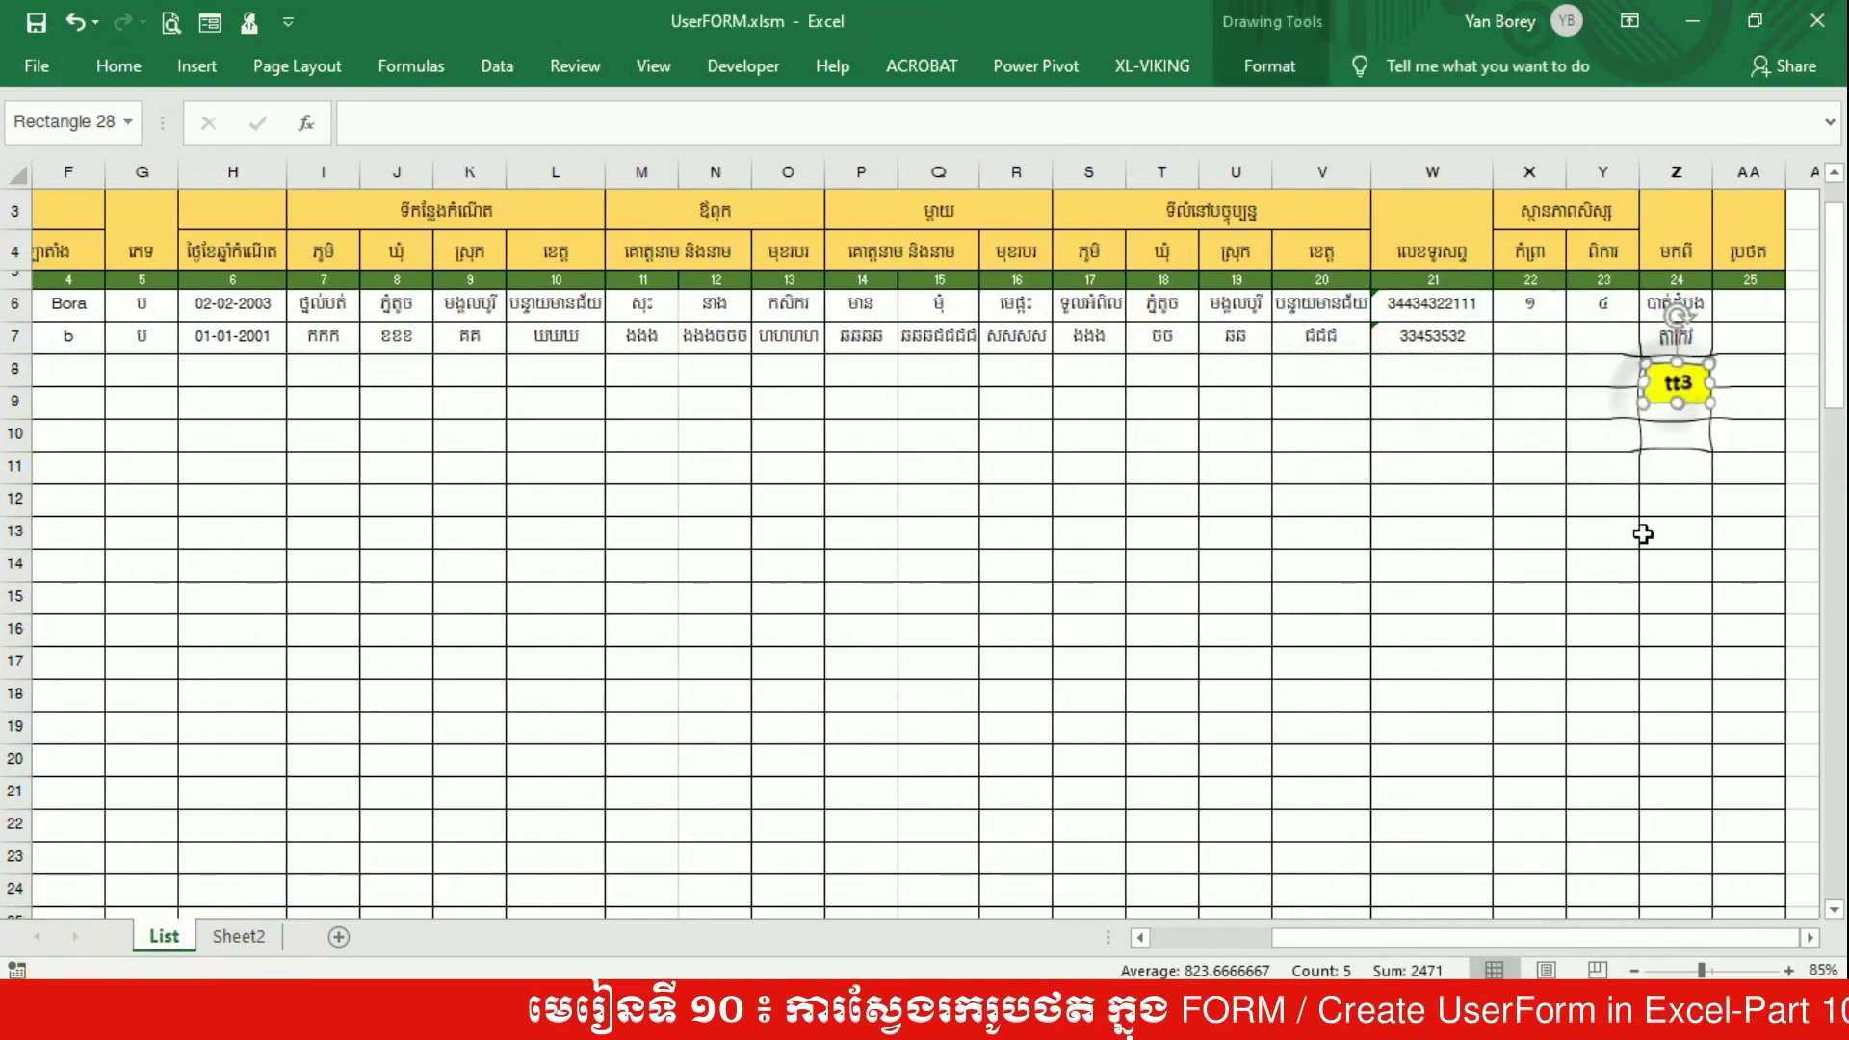
key(Delete)
scroll(1834, 308, up, 1)
drag(1541, 937, 963, 949)
click(424, 562)
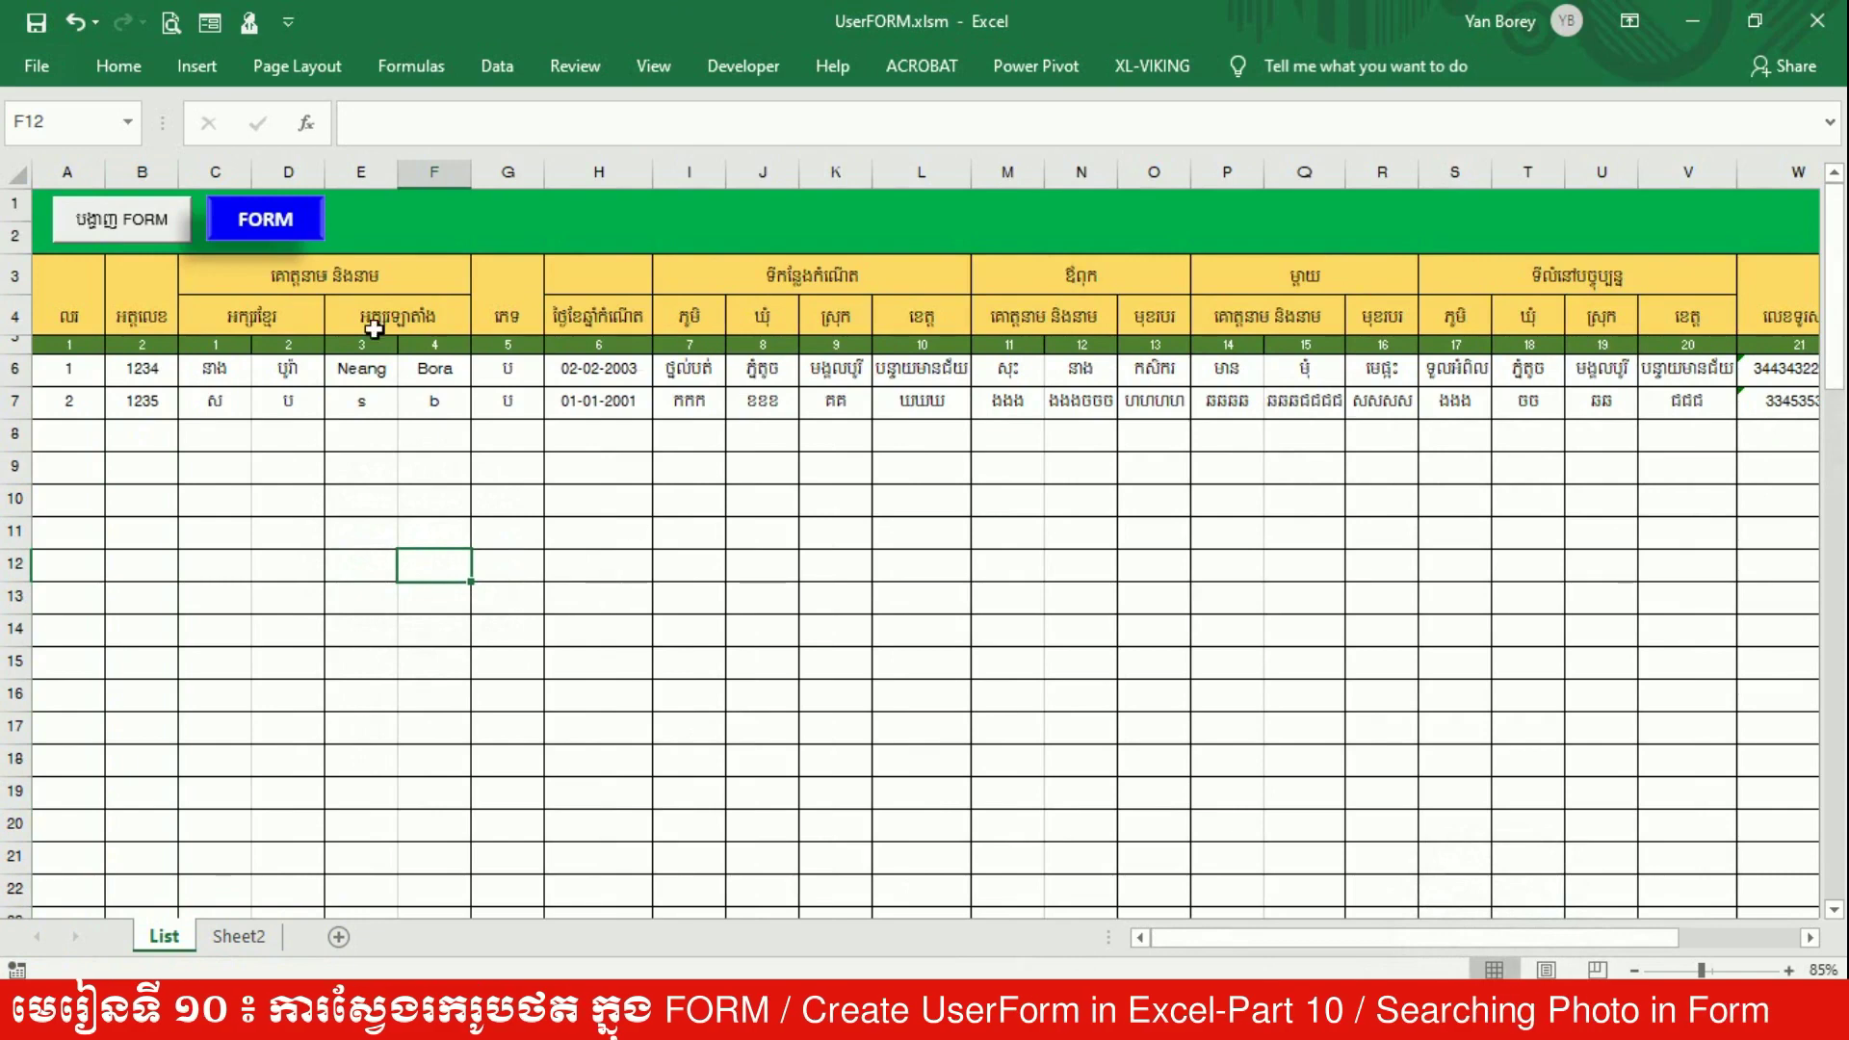
click(265, 224)
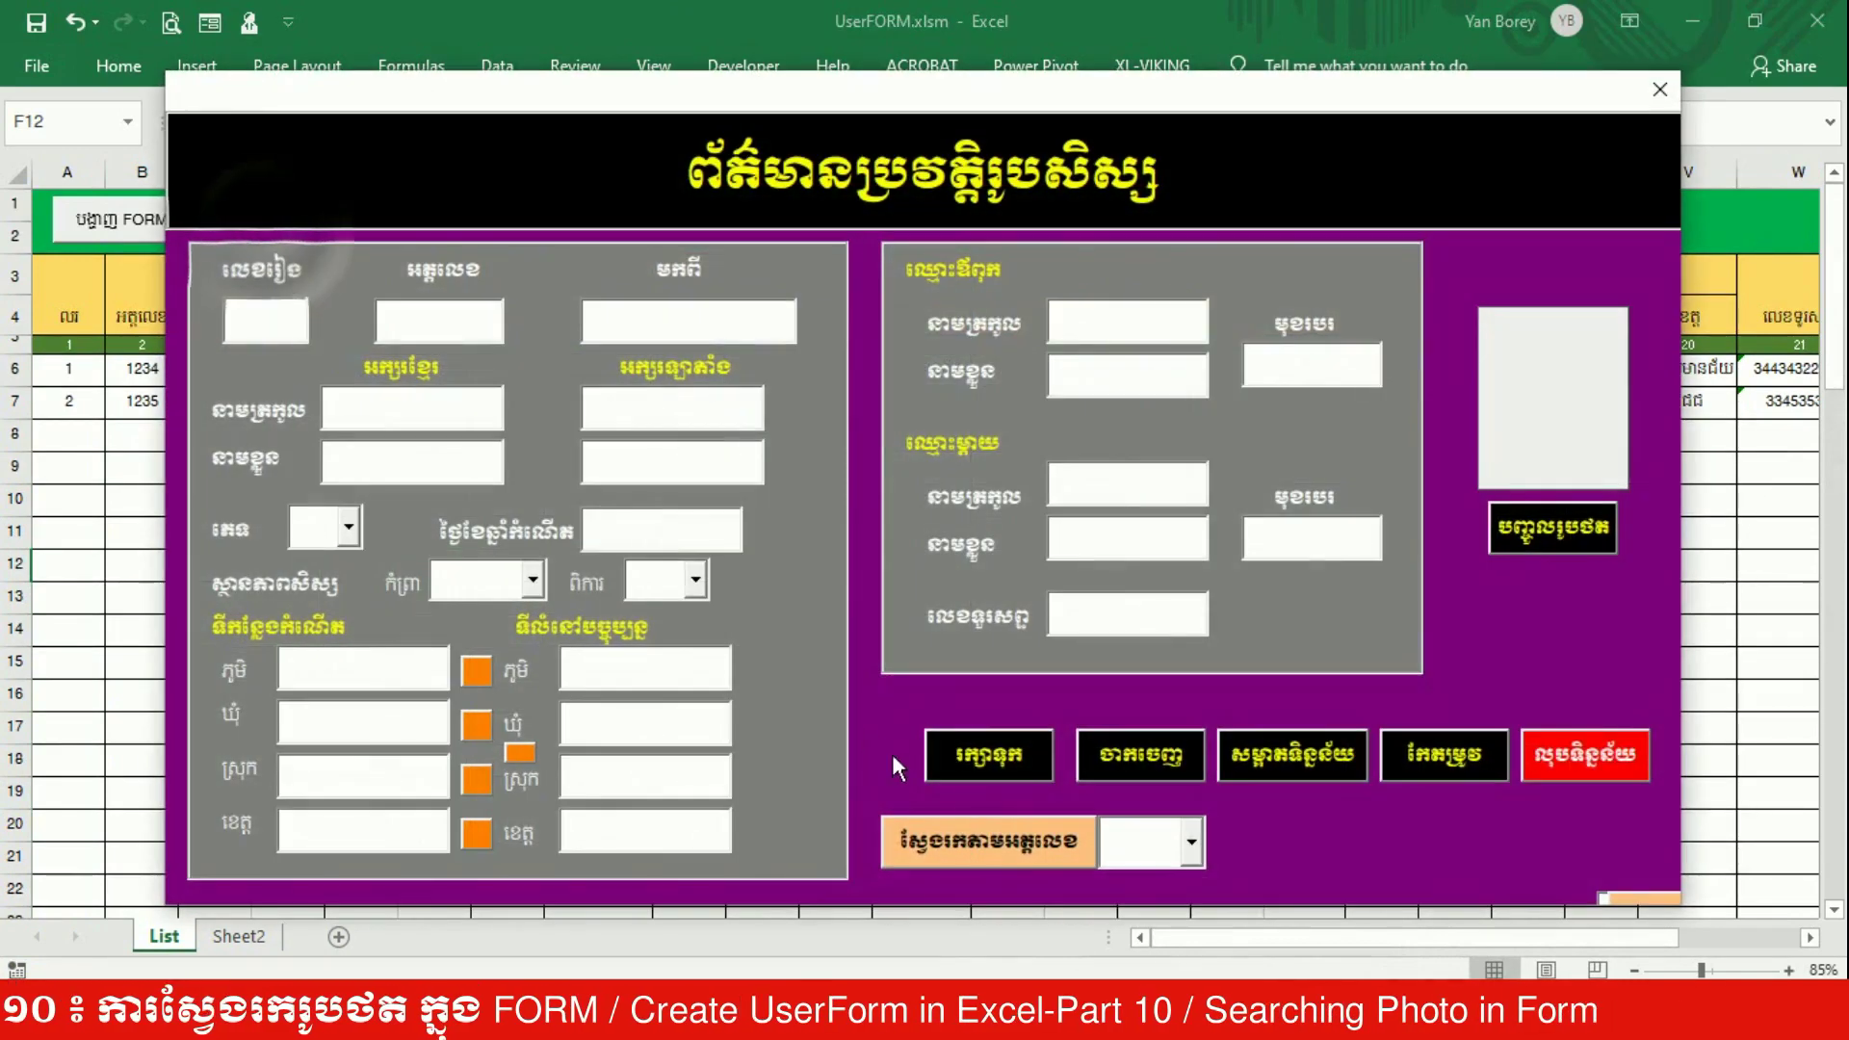
click(1193, 845)
click(1132, 614)
click(1025, 836)
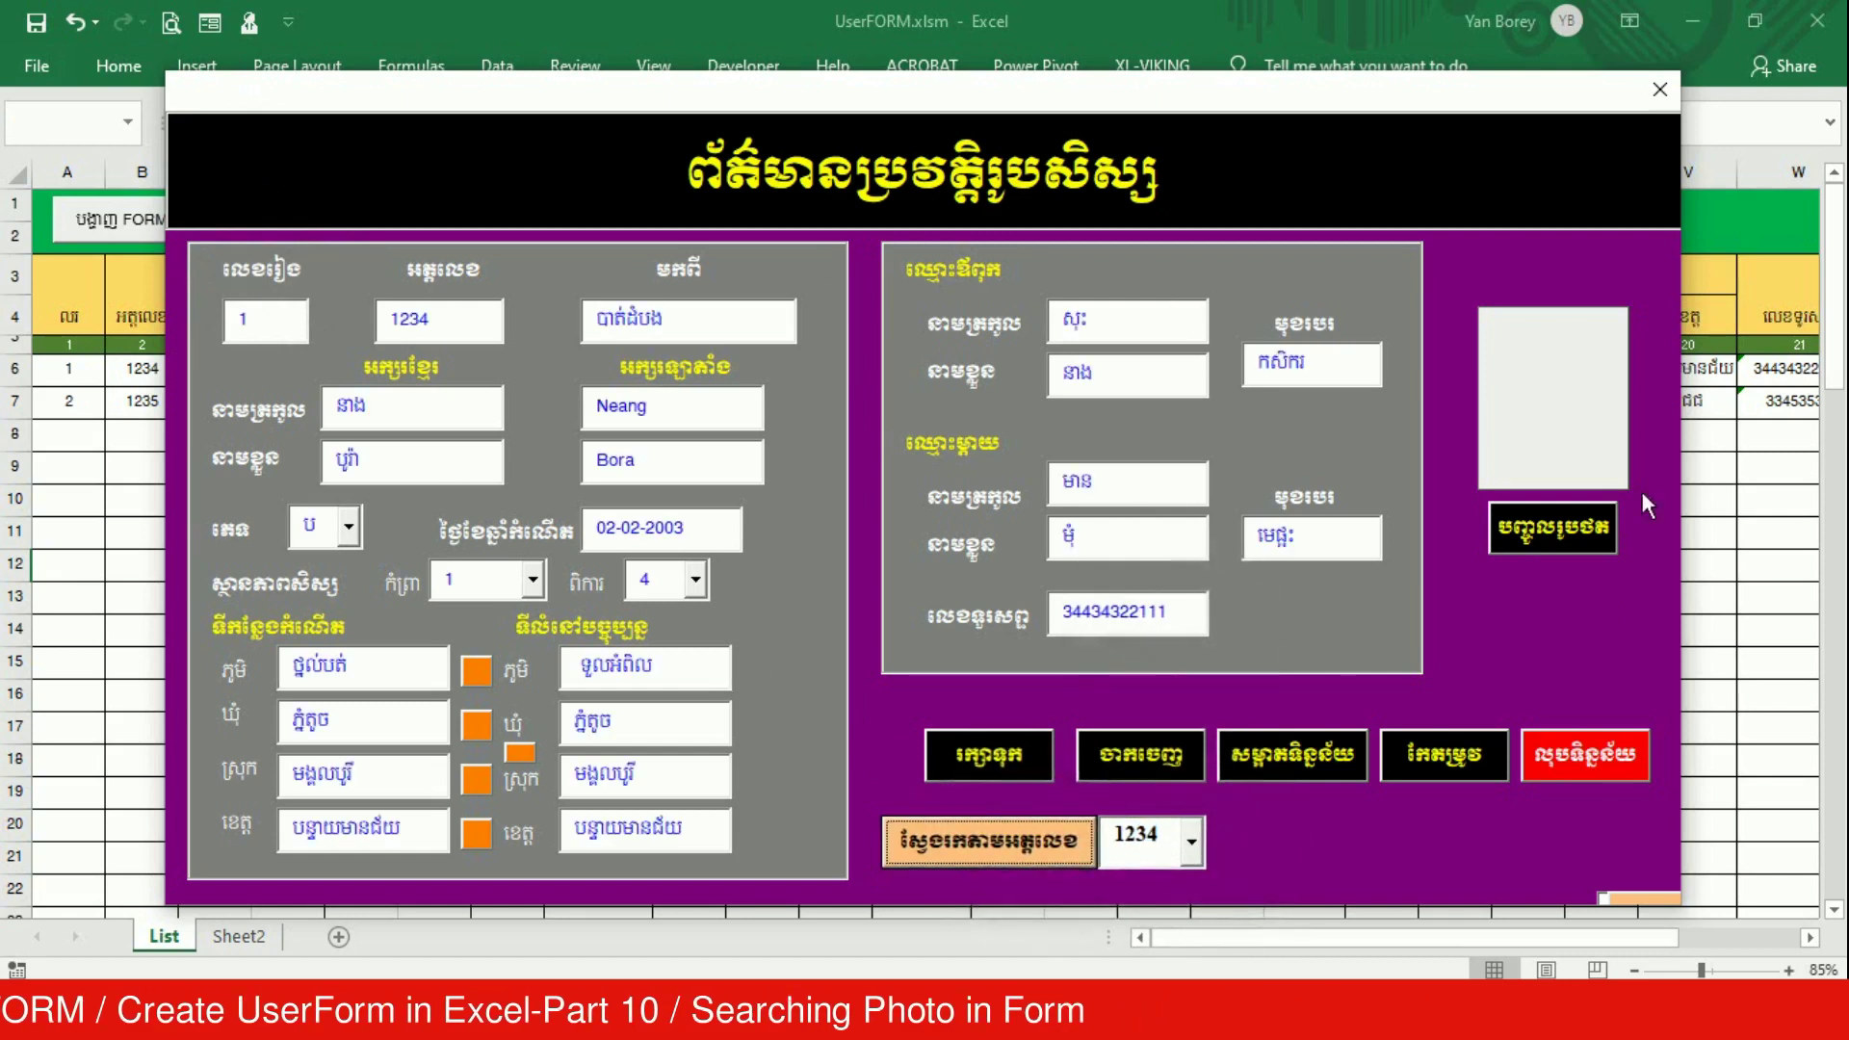
click(1193, 843)
click(1142, 638)
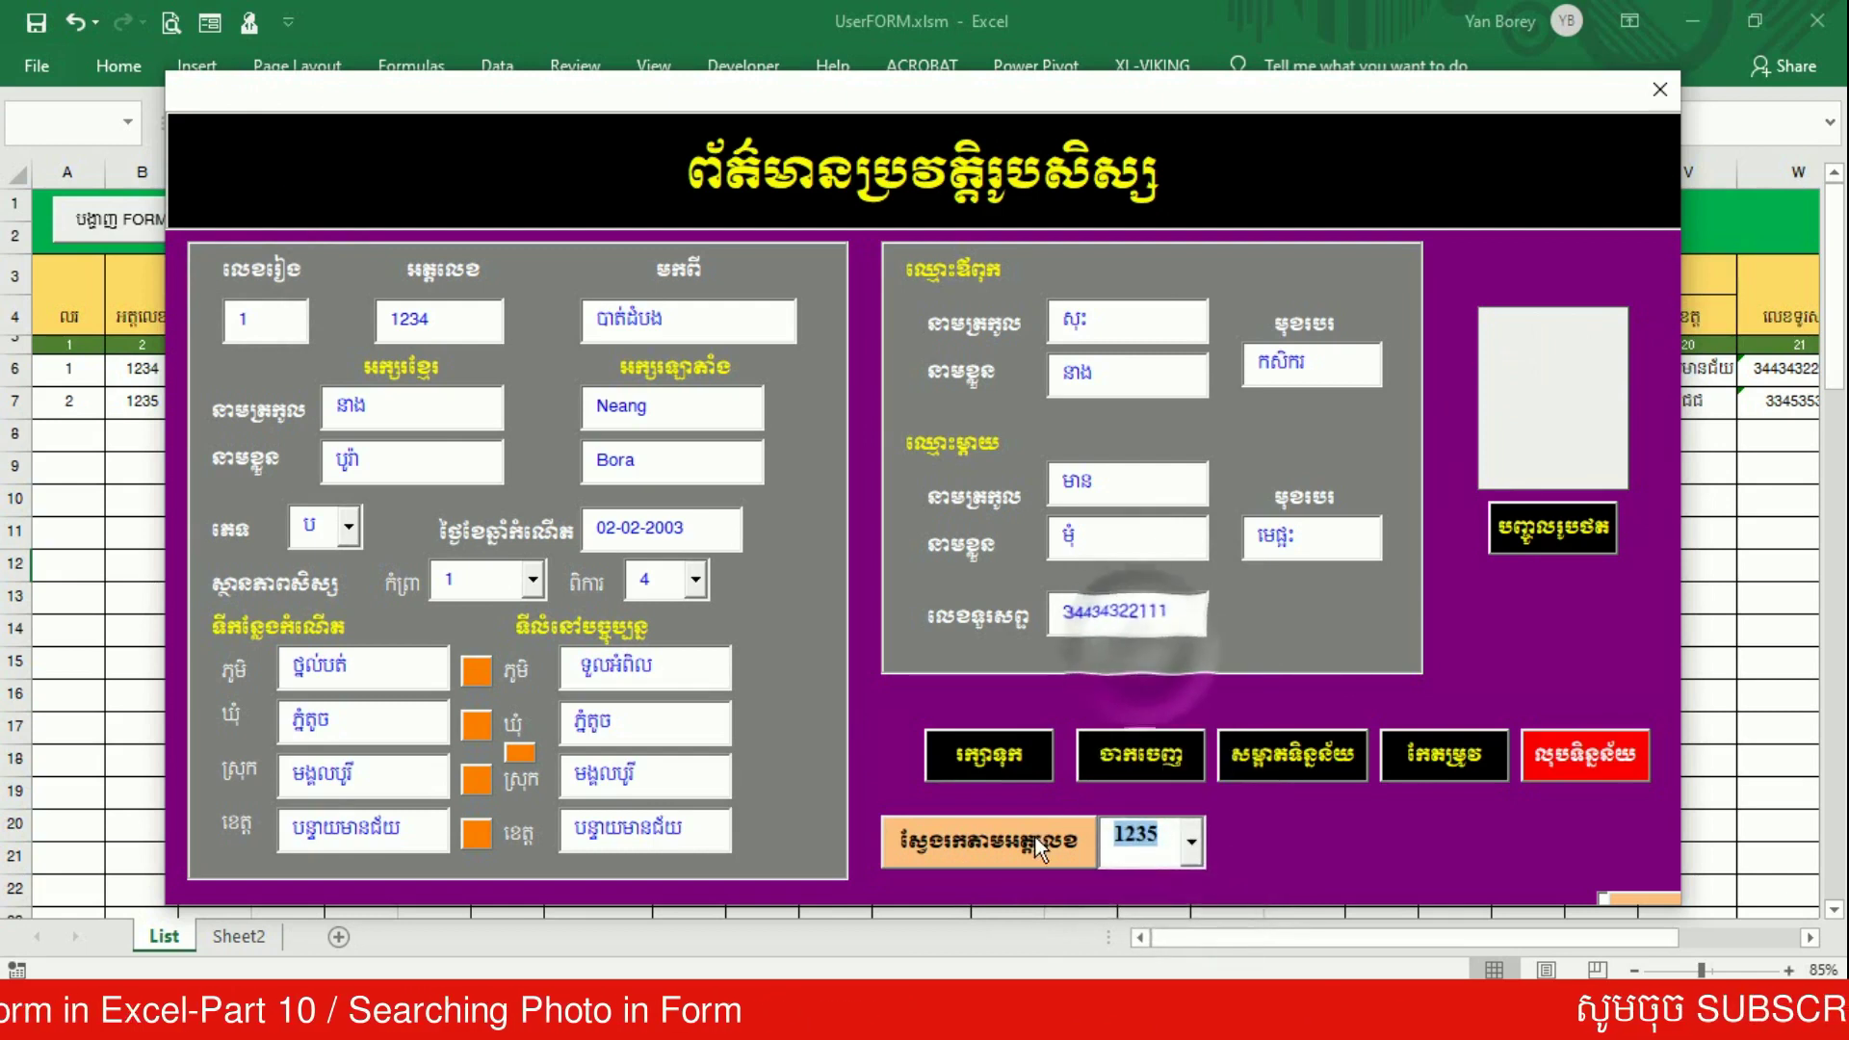
click(987, 840)
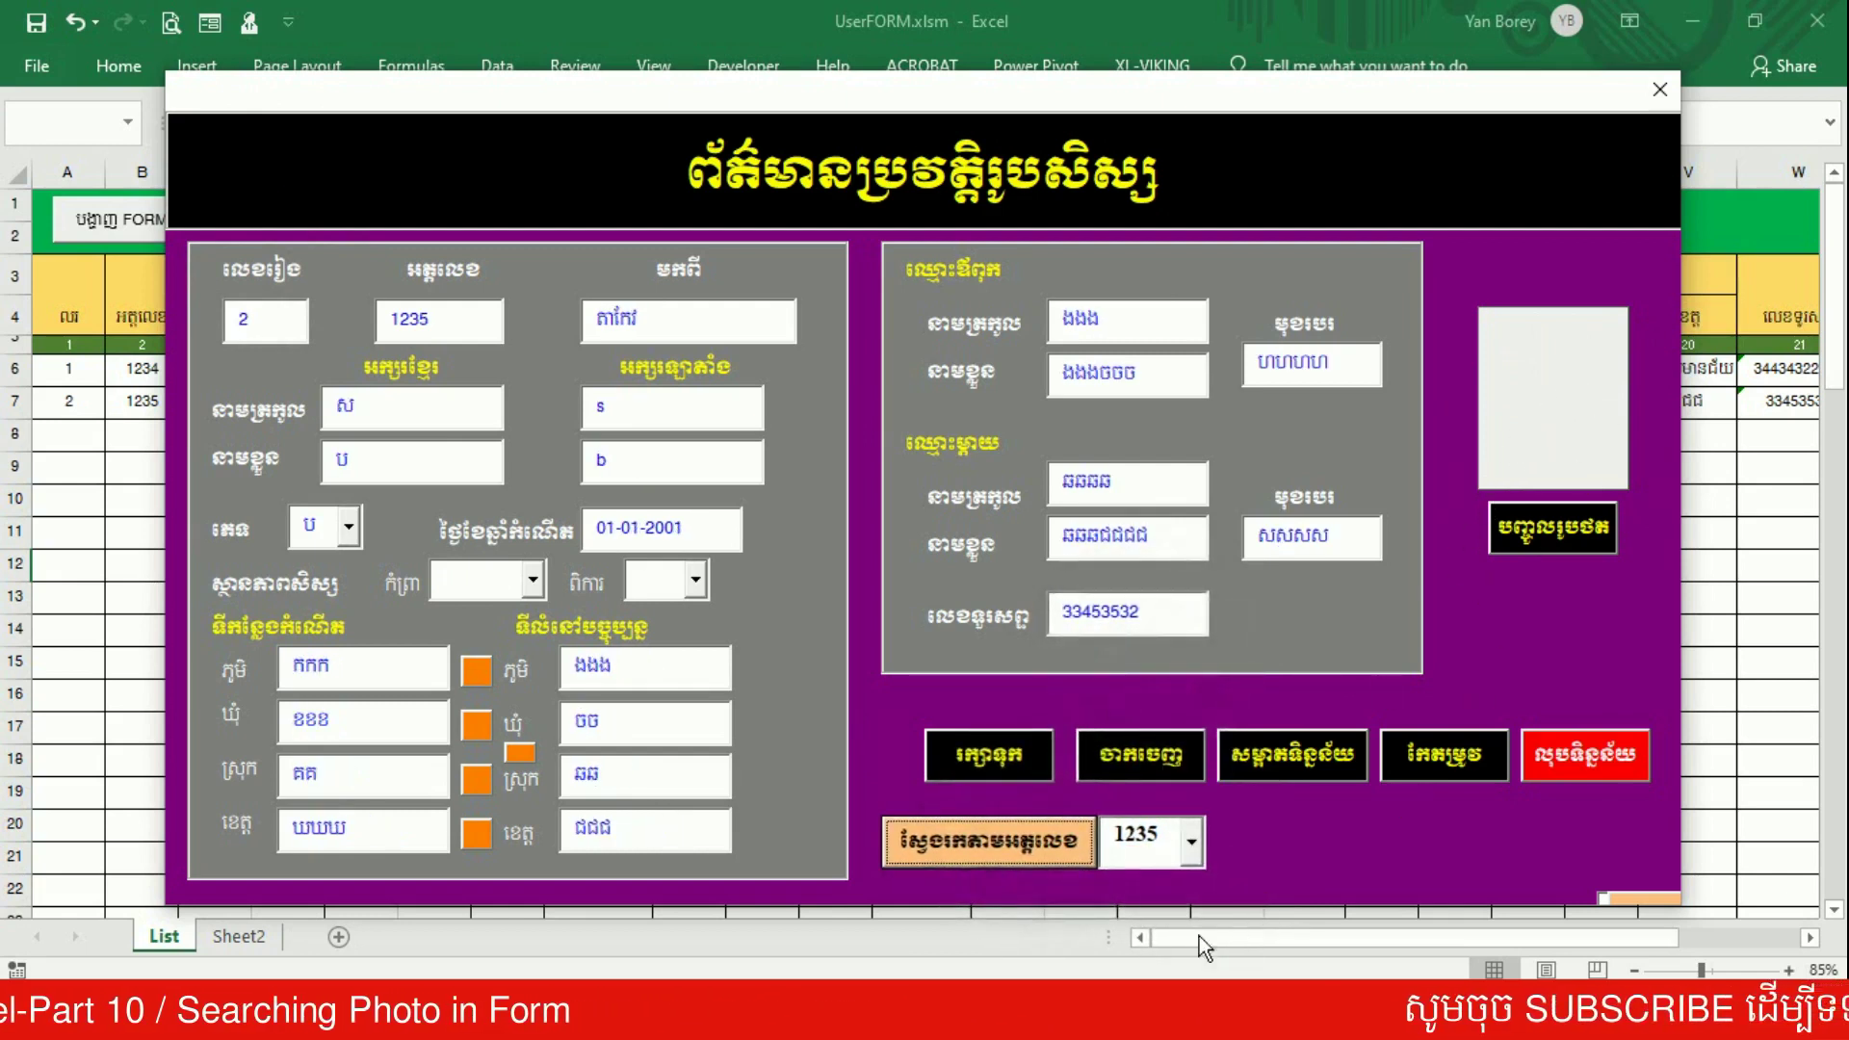
click(1192, 844)
click(1053, 834)
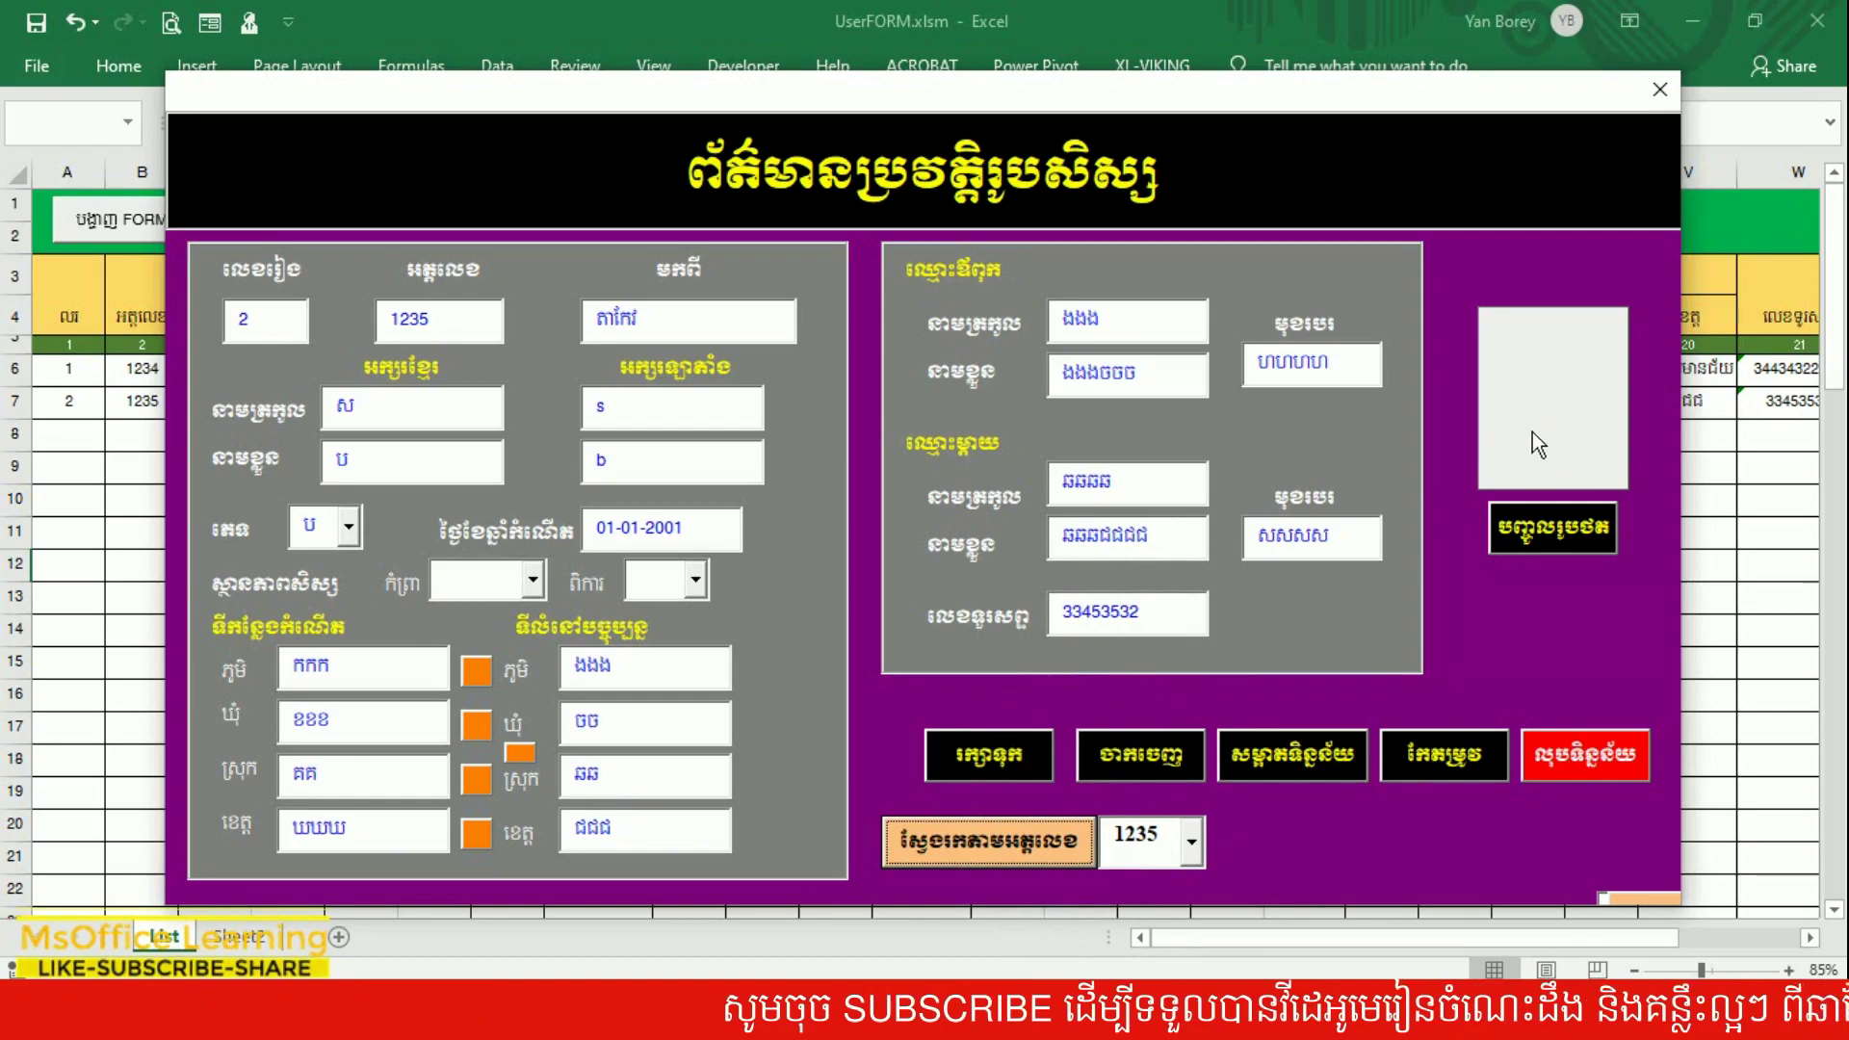
click(1130, 755)
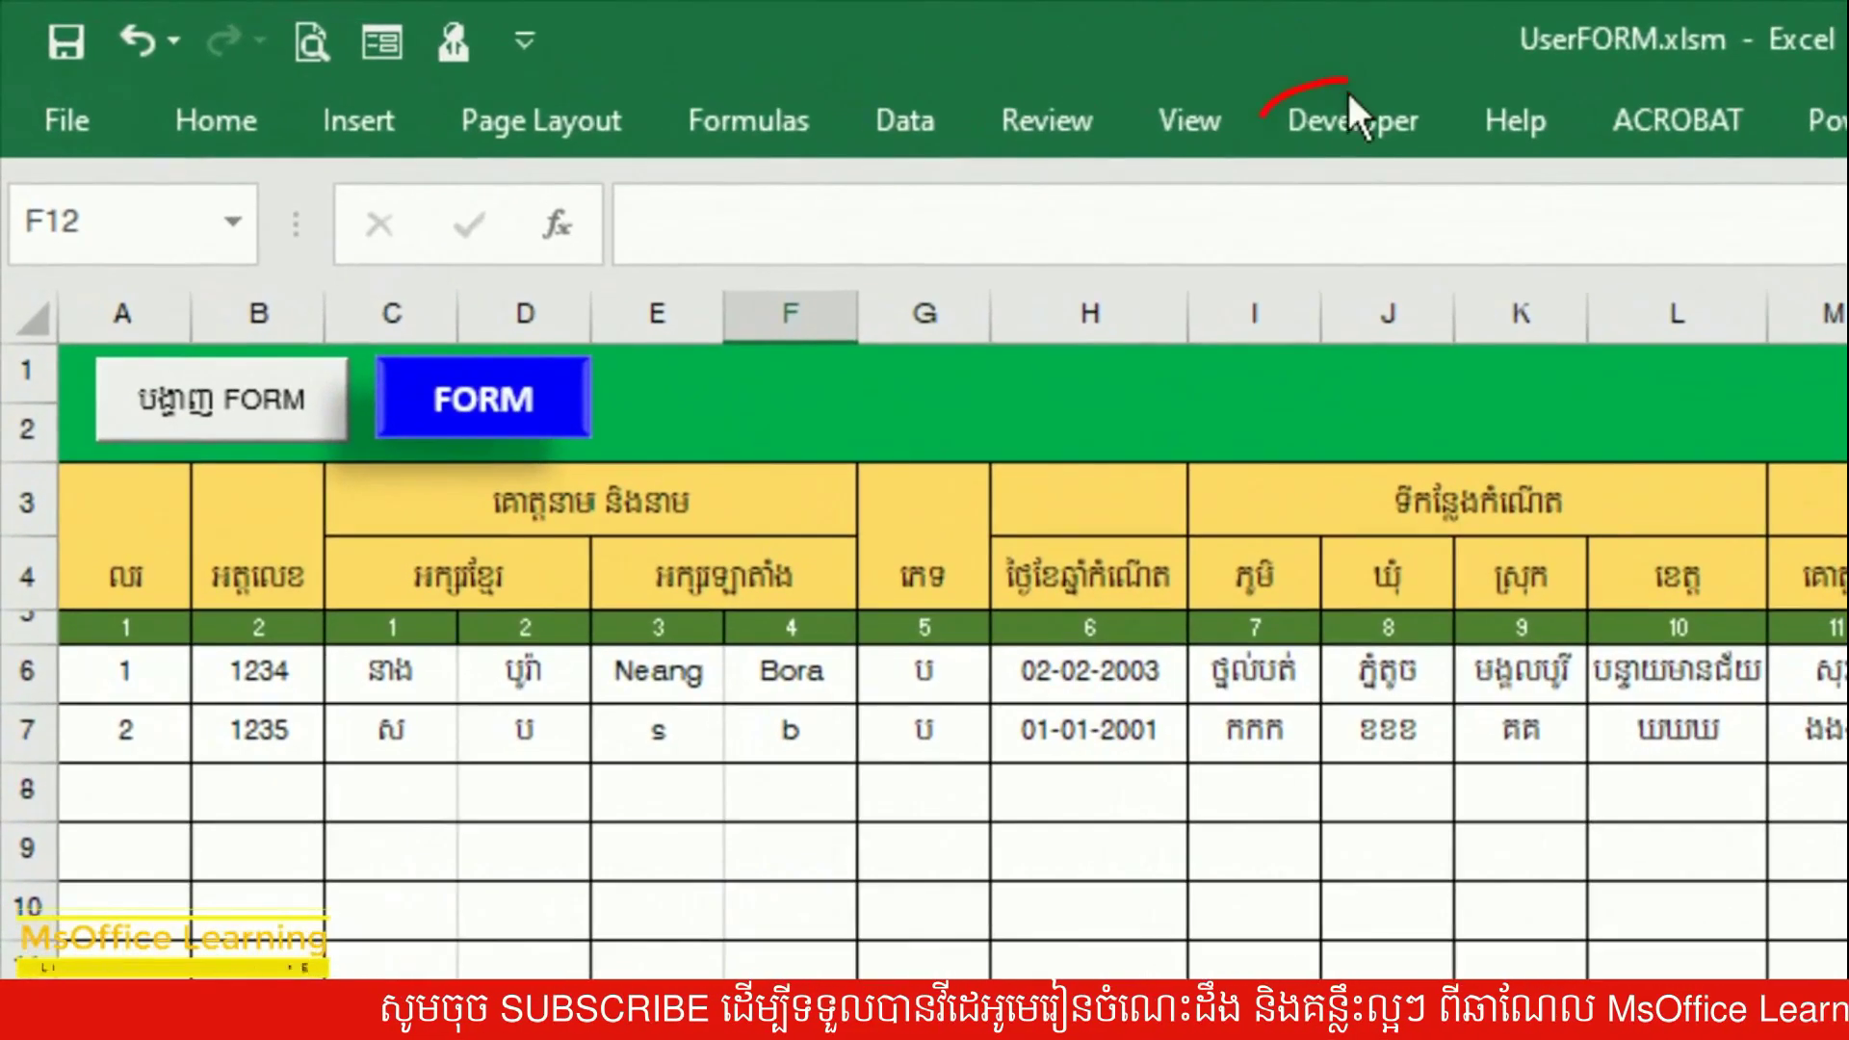
Open the VBA editor from the Developer tab and show UserForm1 in the designer
click(1352, 125)
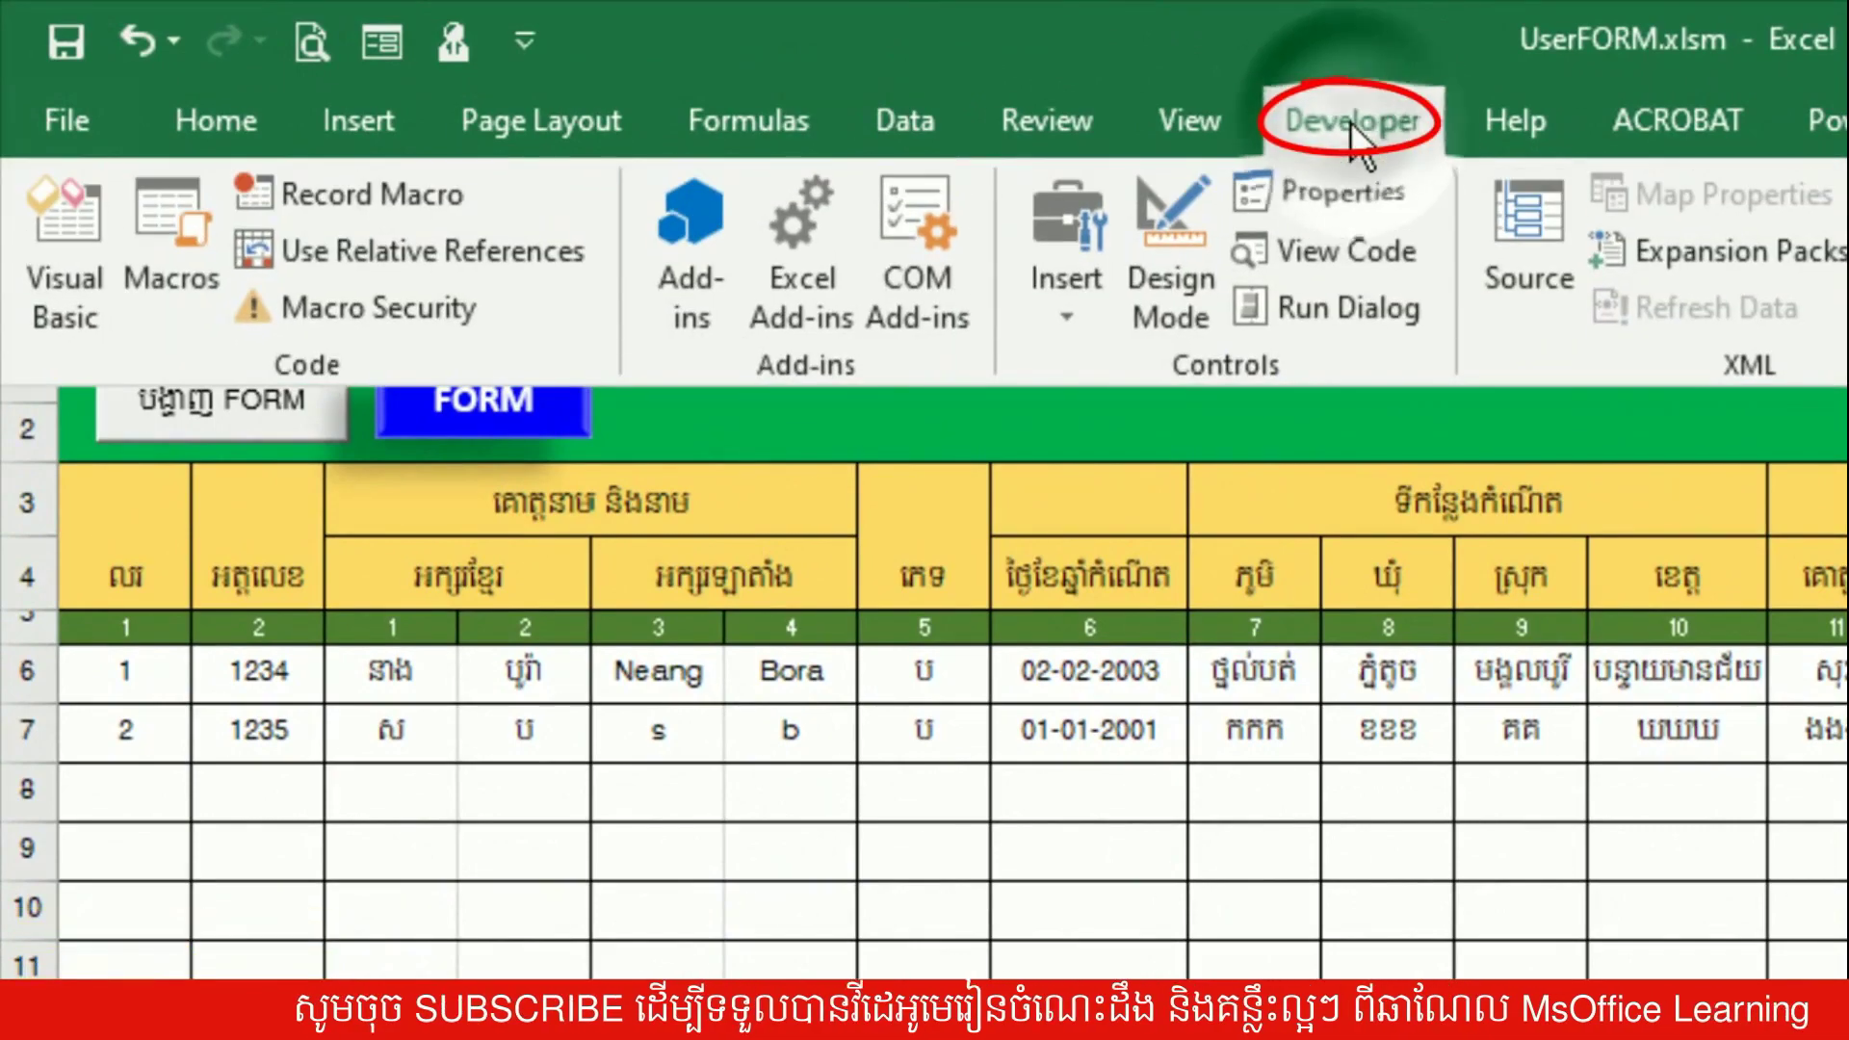
click(65, 298)
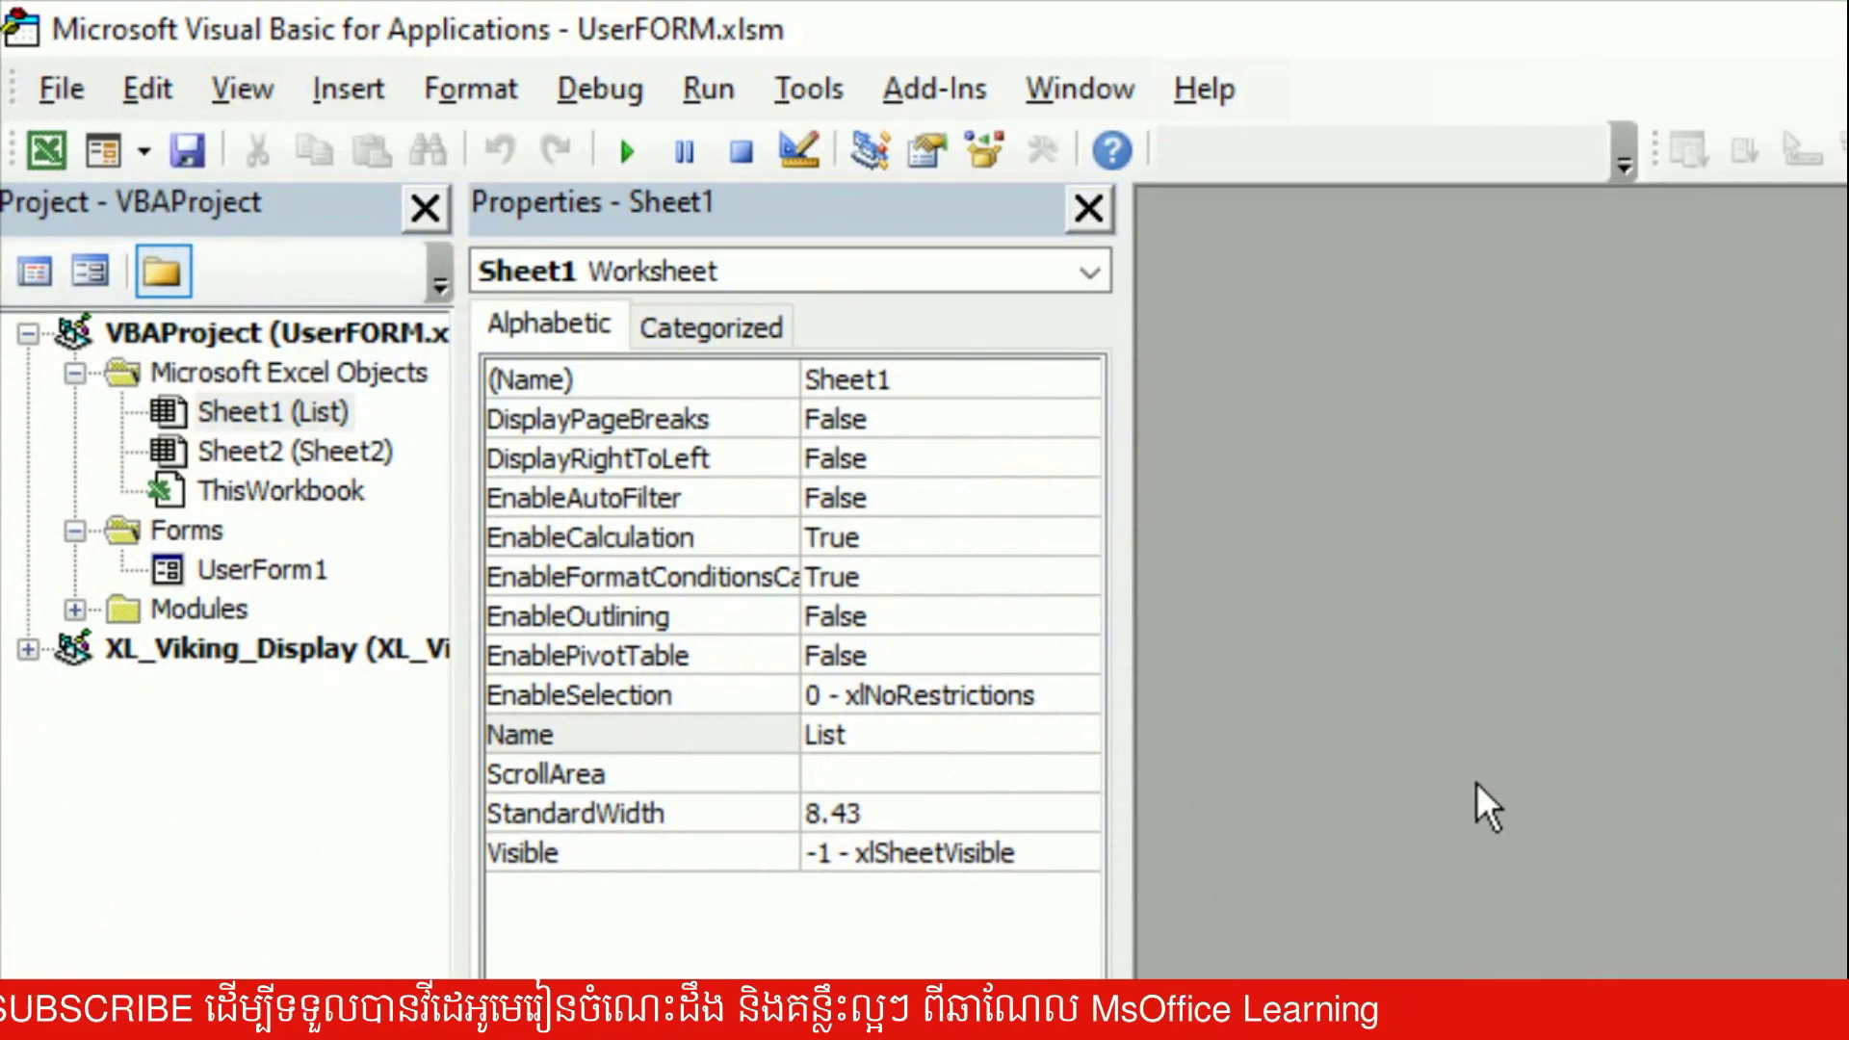
double_click(212, 569)
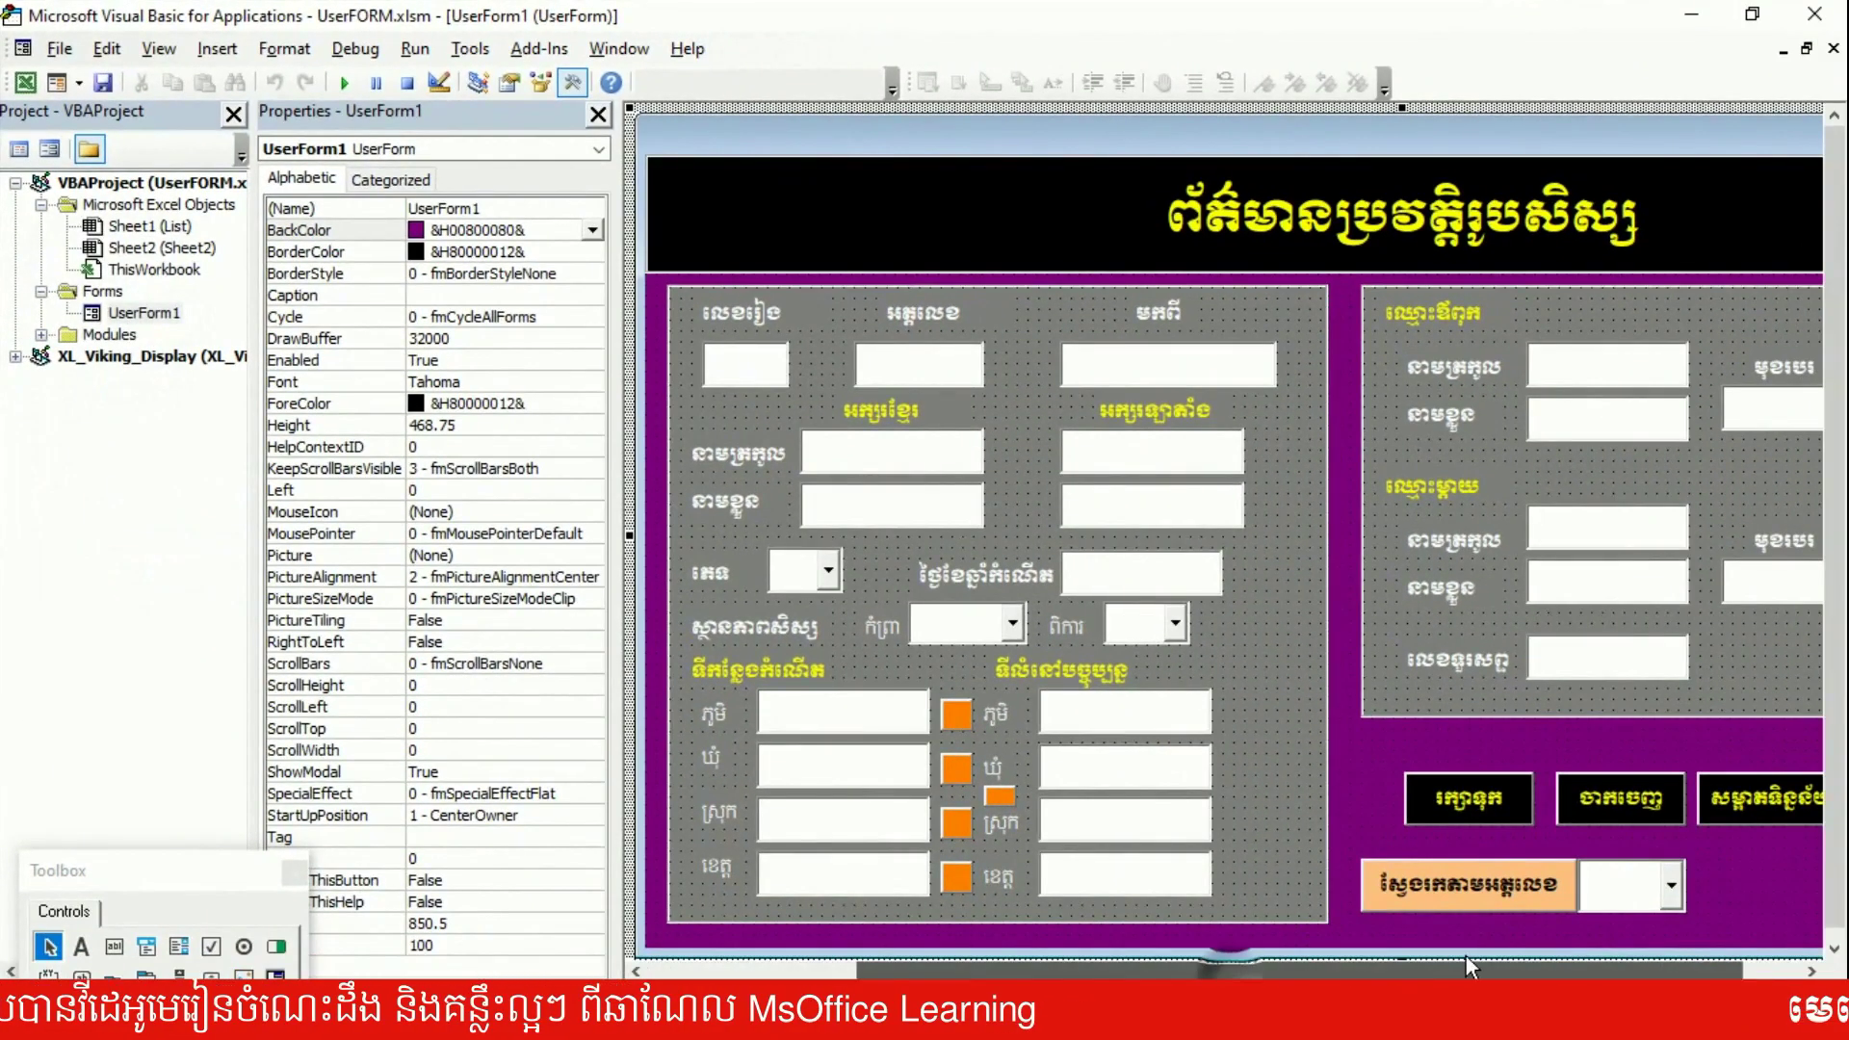
Open the រក្សាទុក button's CommandButton1_Click code and select its 26 column-assignment lines
scroll(1466, 957, right, 3)
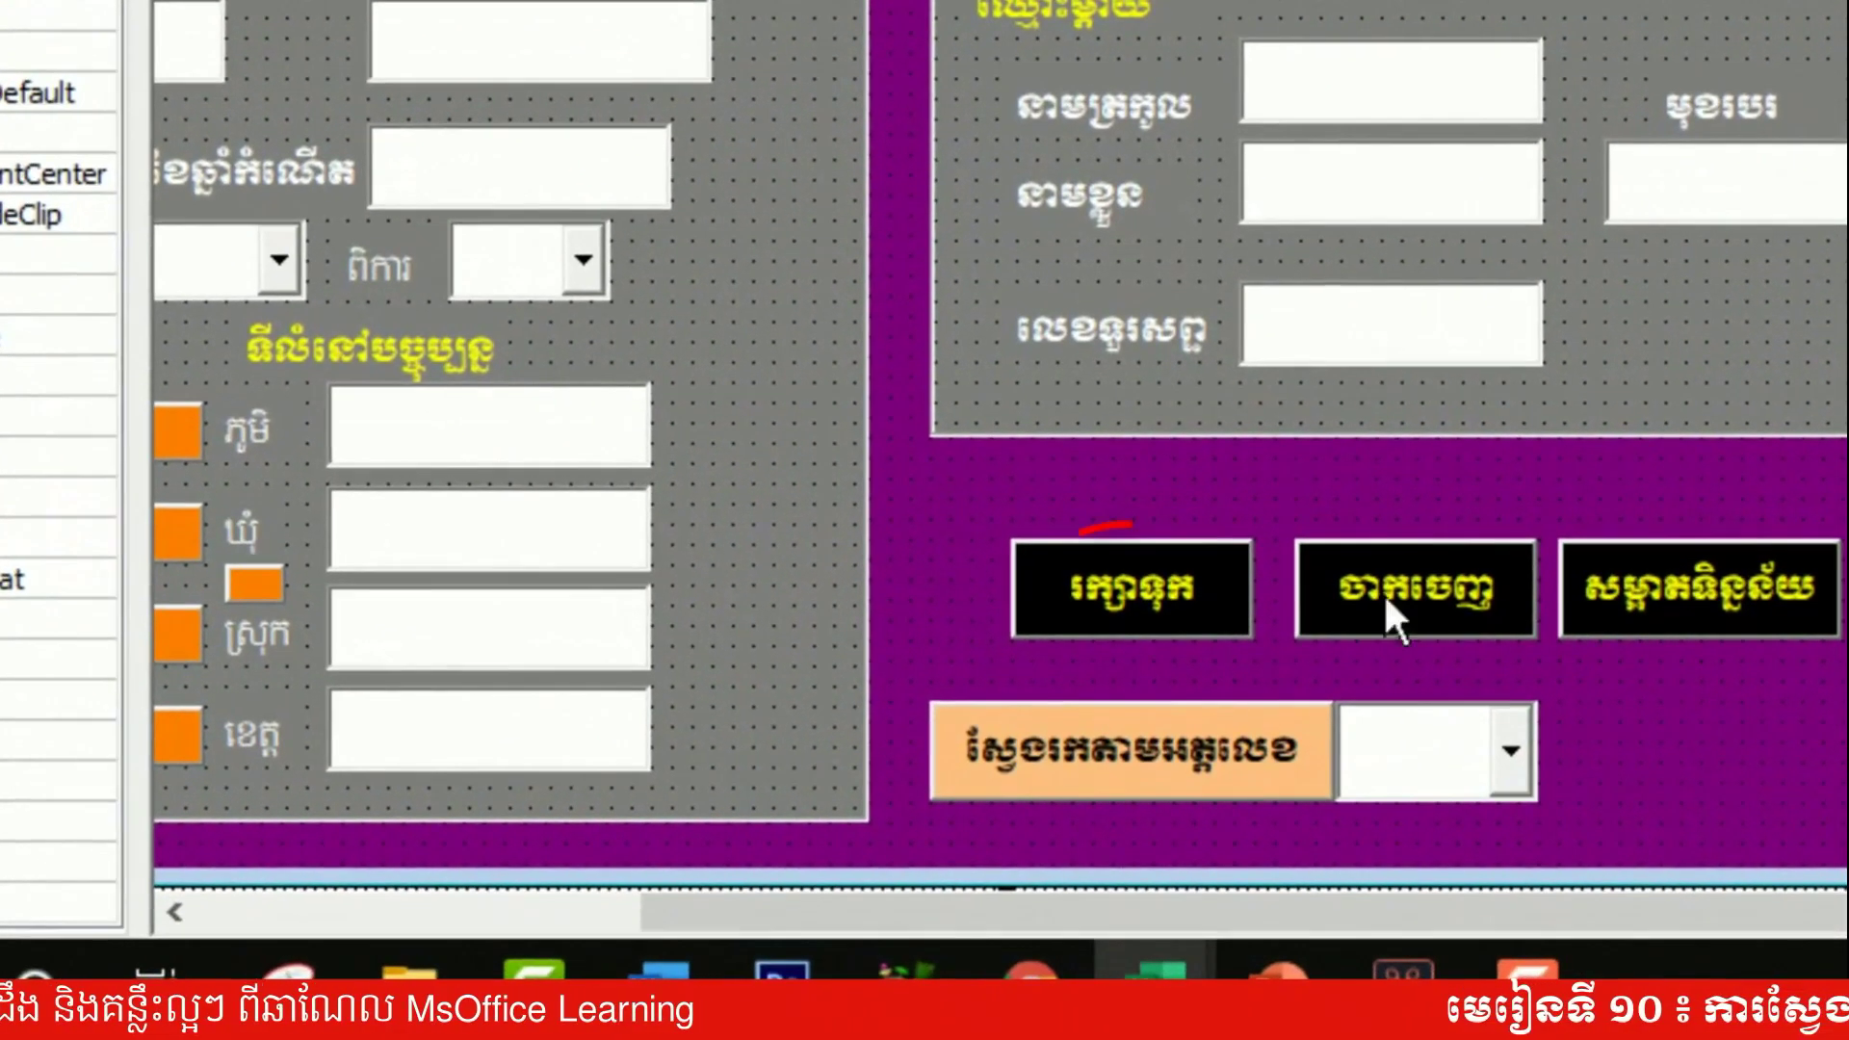
click(1122, 602)
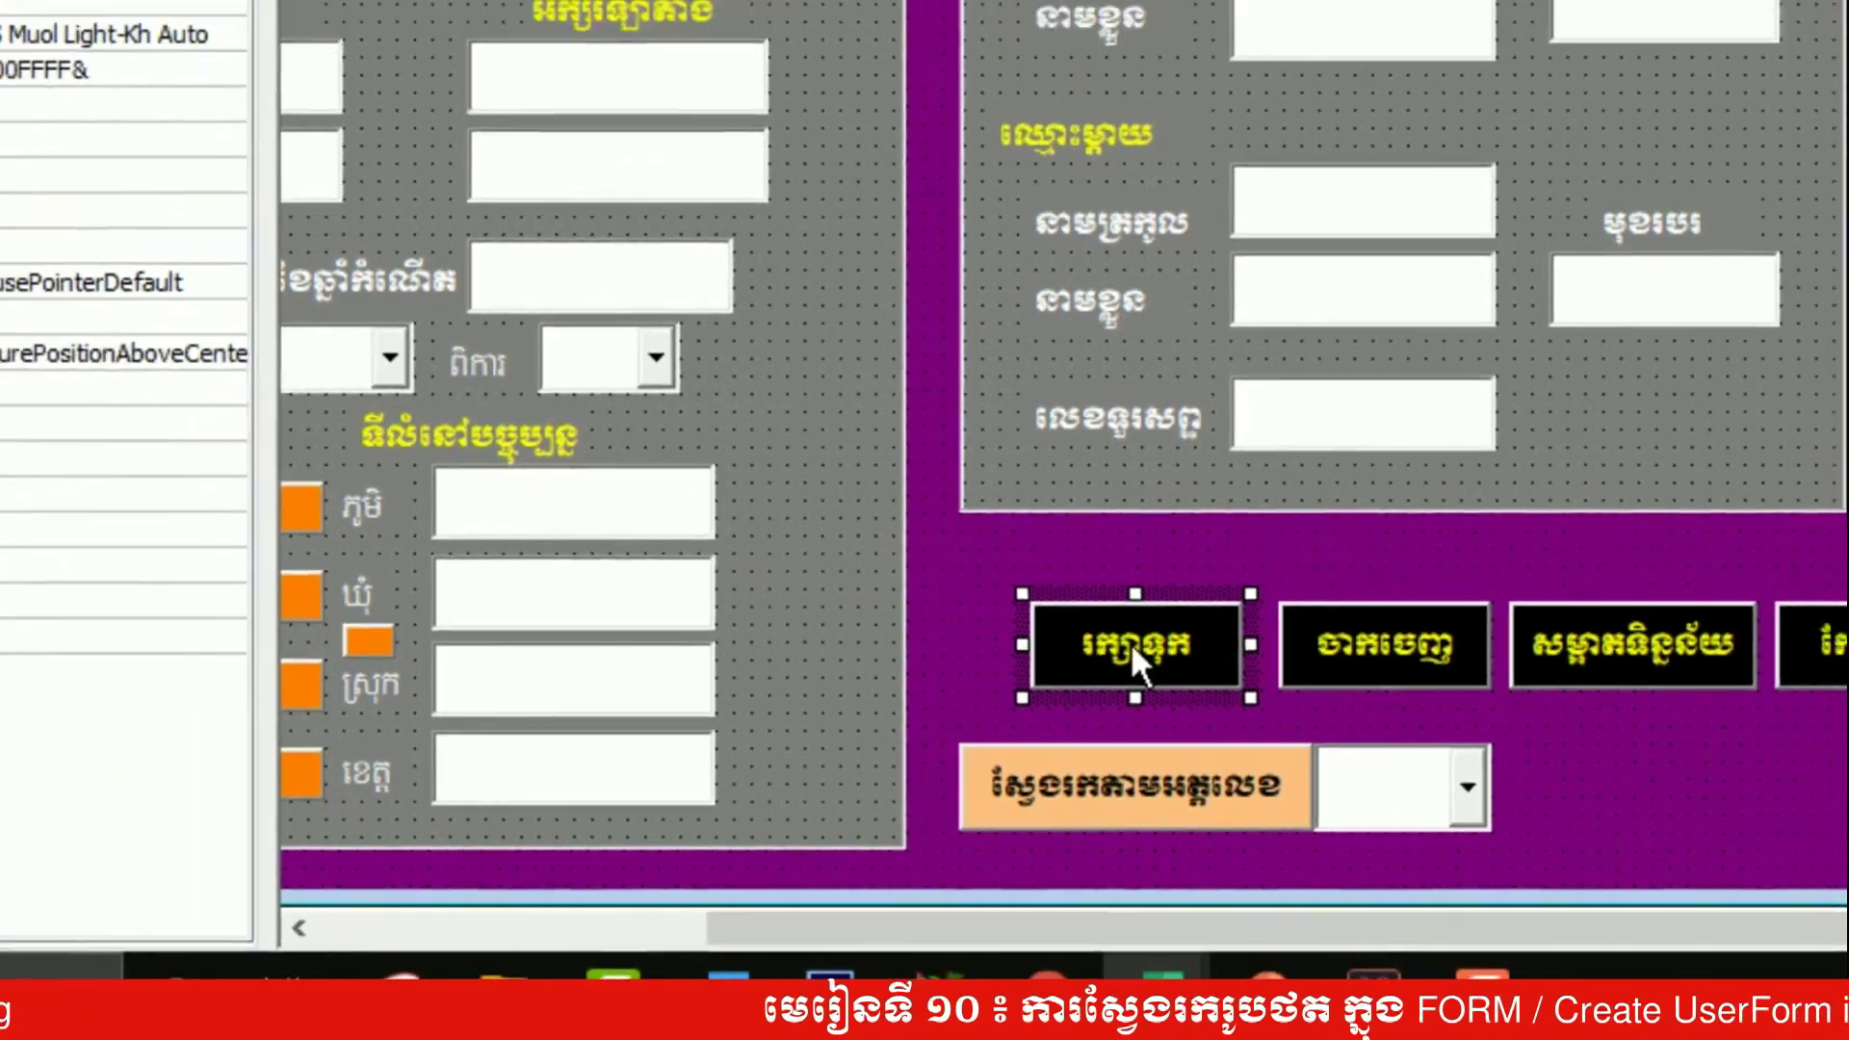
double_click(1131, 643)
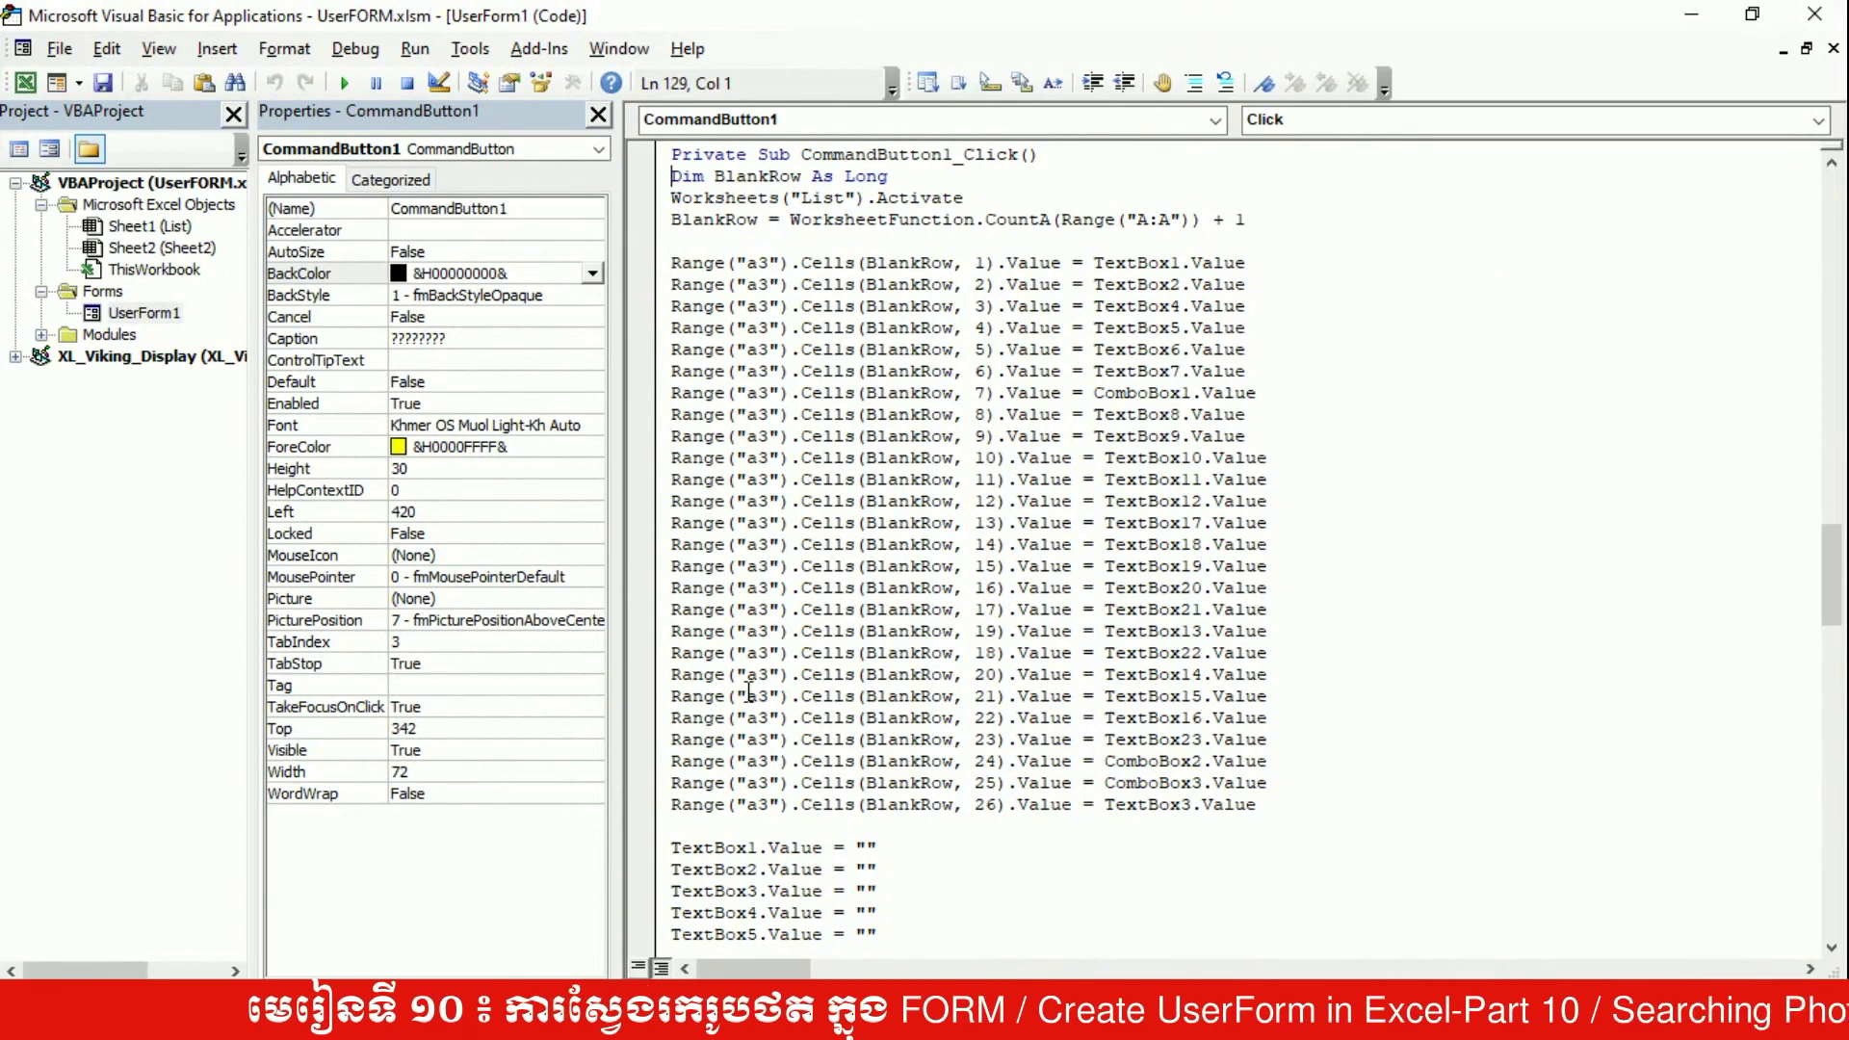
scroll(749, 691, down, 1)
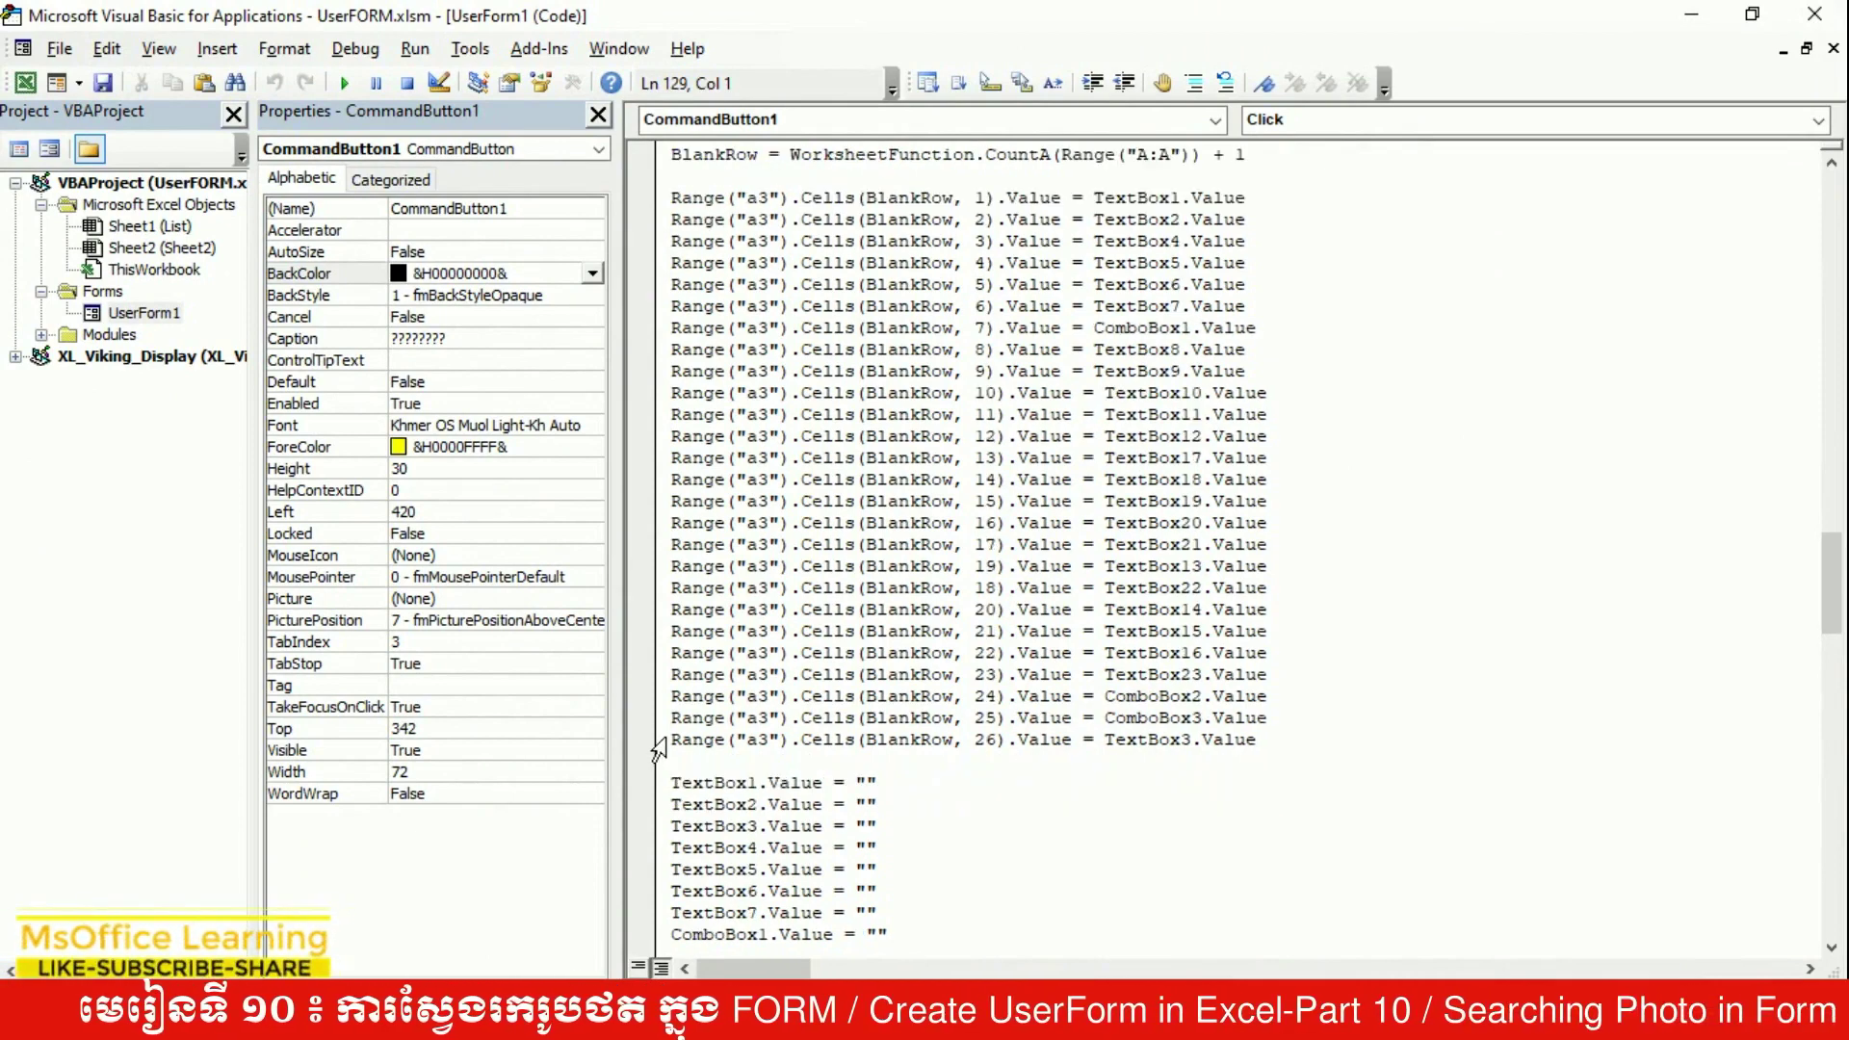
drag(721, 749, 1221, 757)
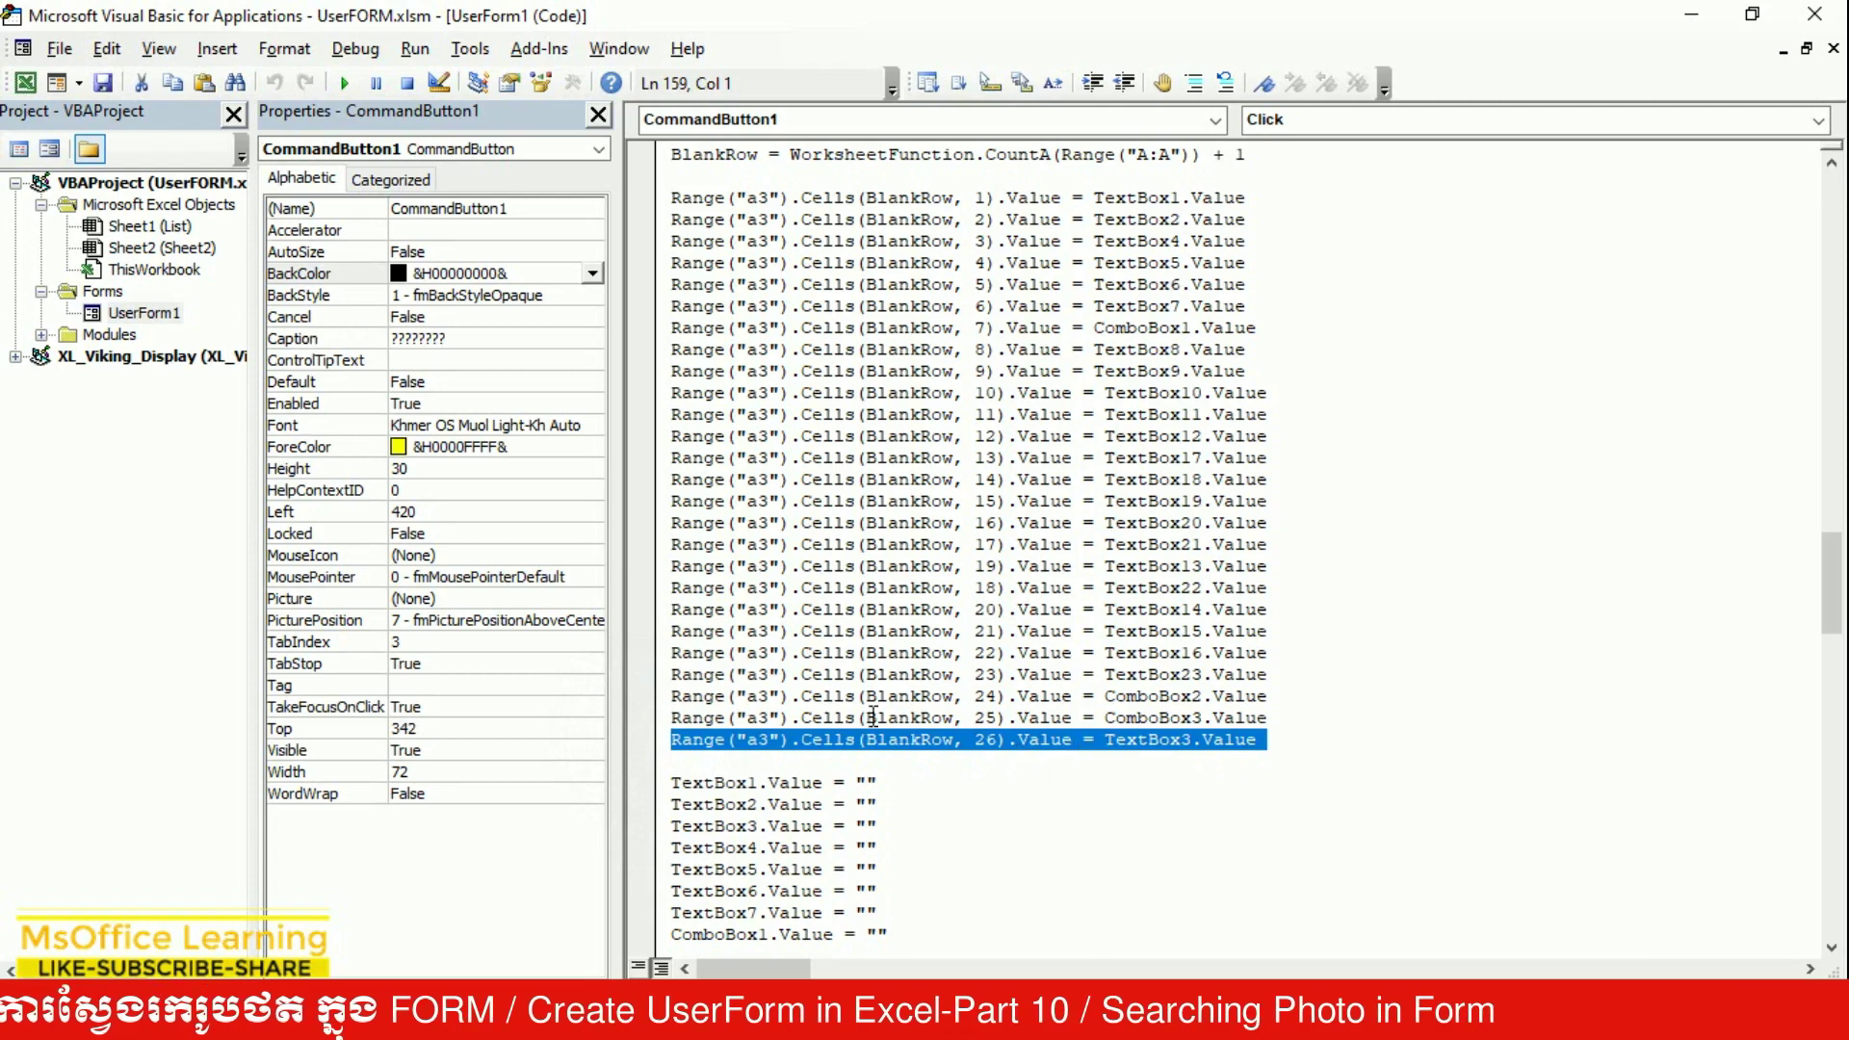
mouse_move(680, 198)
mouse_down()
mouse_move(1014, 729)
mouse_move(1249, 742)
mouse_up()
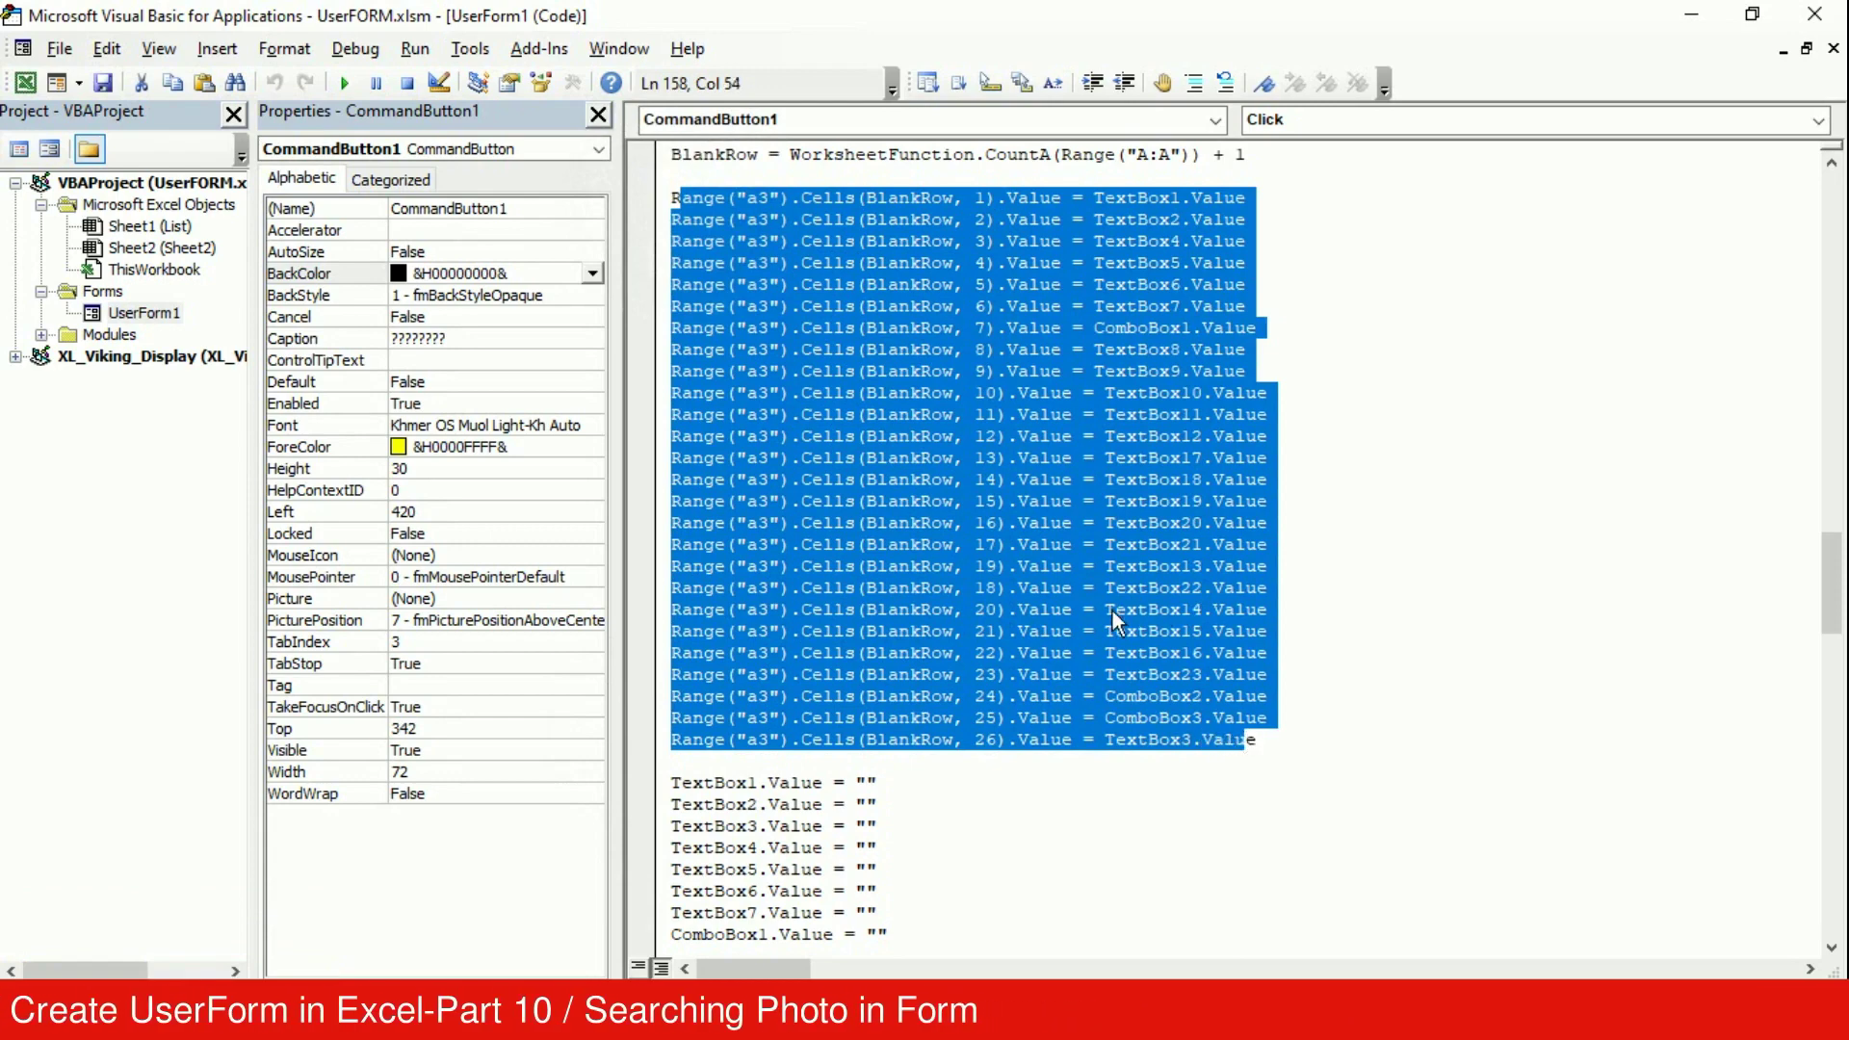
double_click(125, 313)
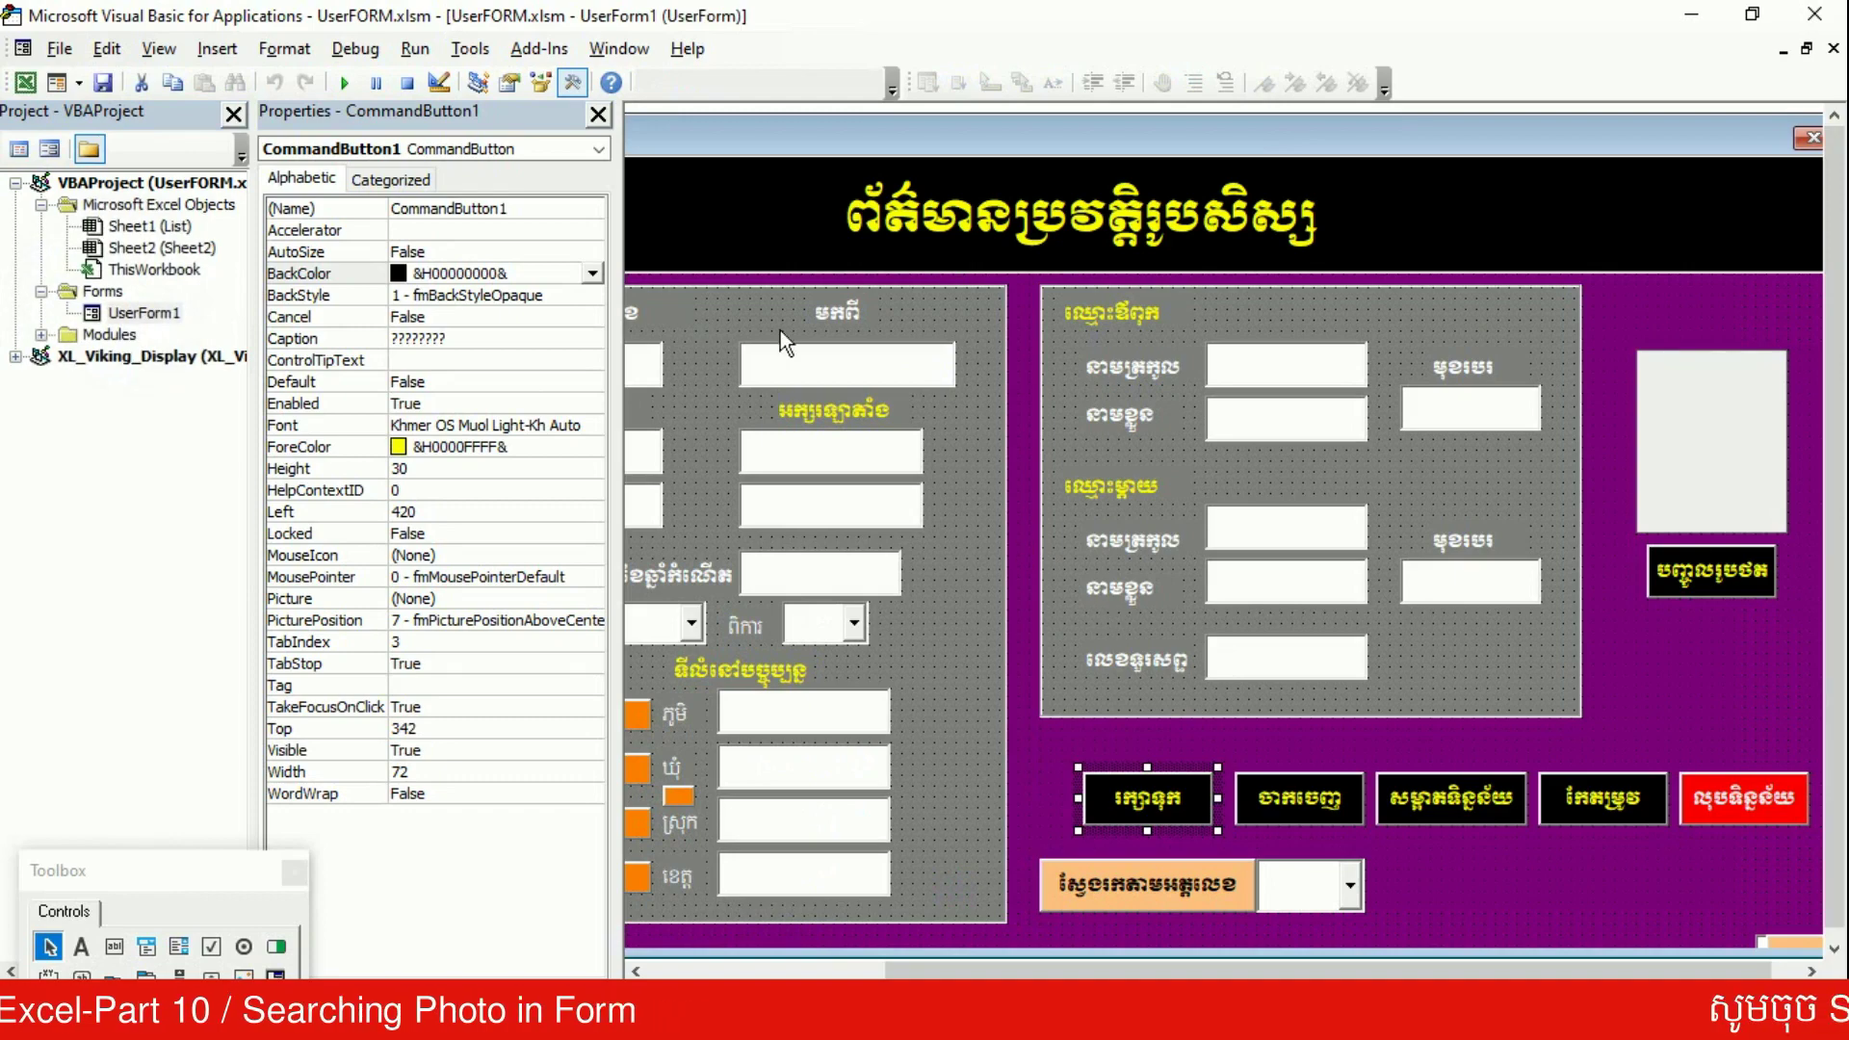
Inspect the form's text boxes and dropdown, then confirm the photo box is named Image1
drag(954, 953, 847, 954)
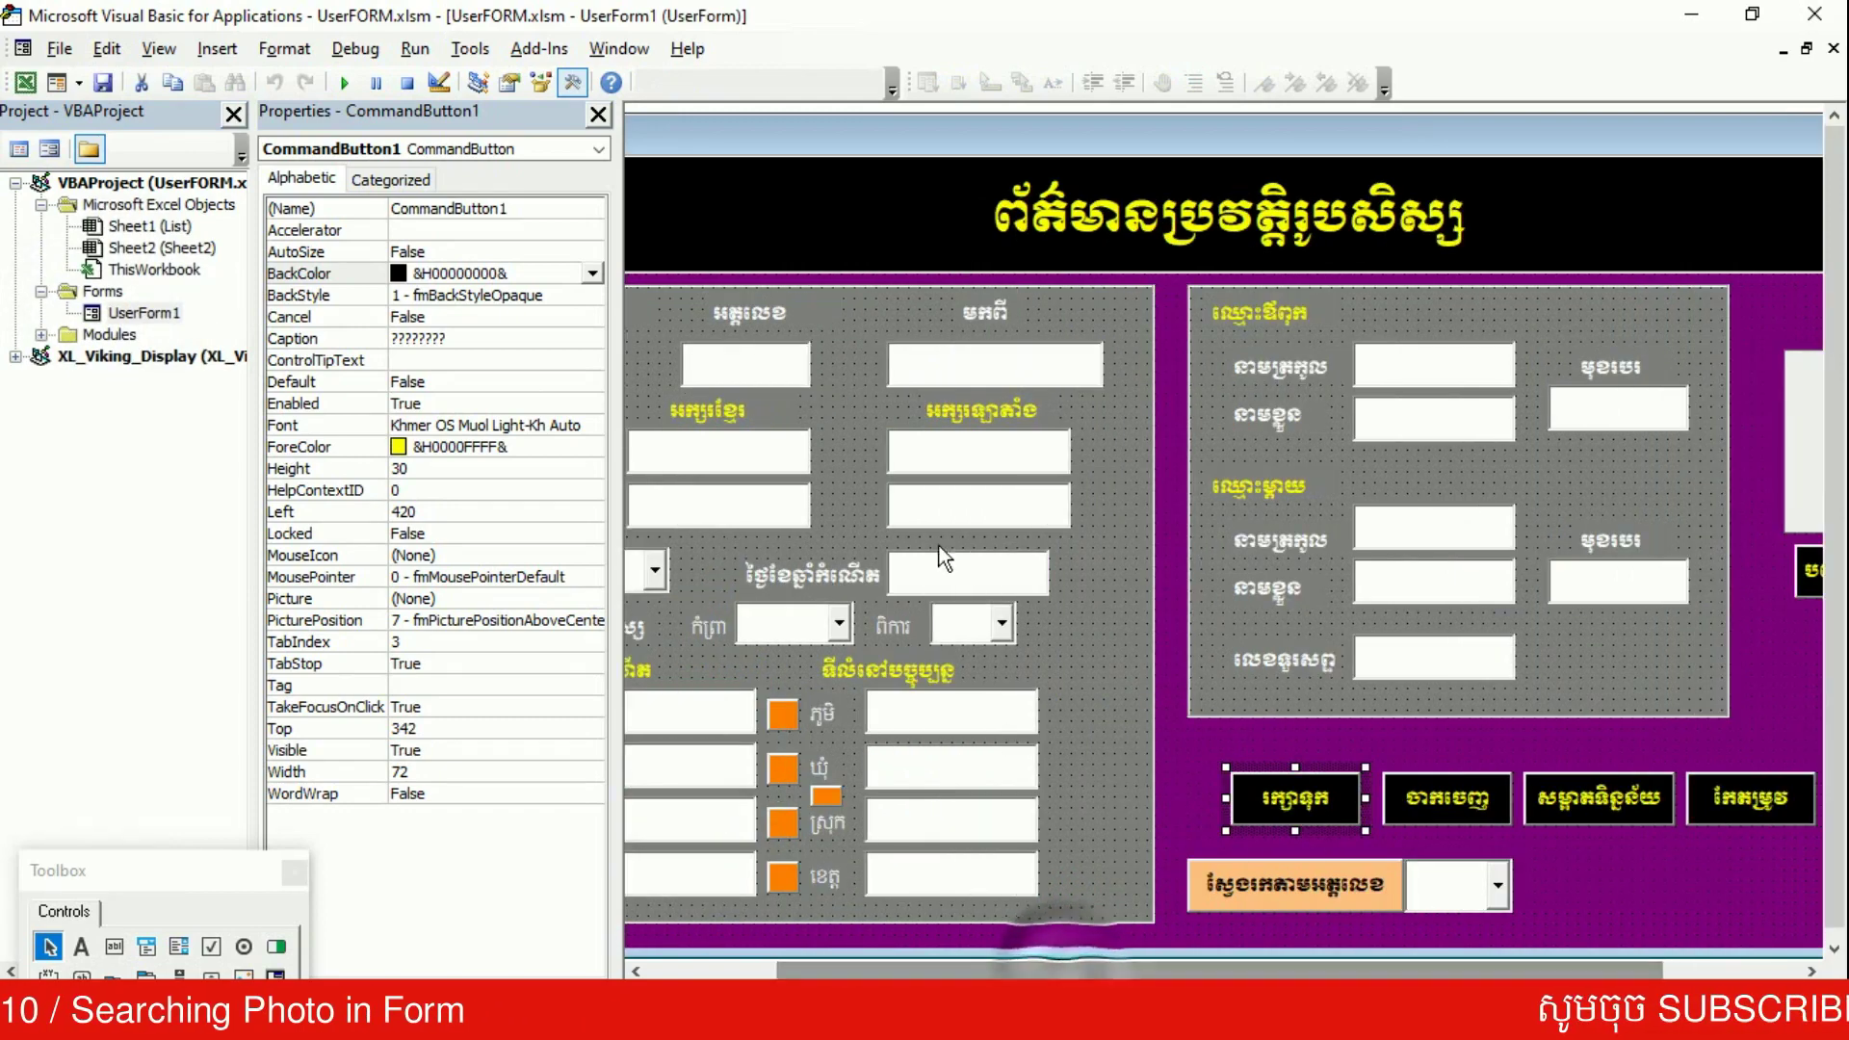
click(774, 378)
click(908, 461)
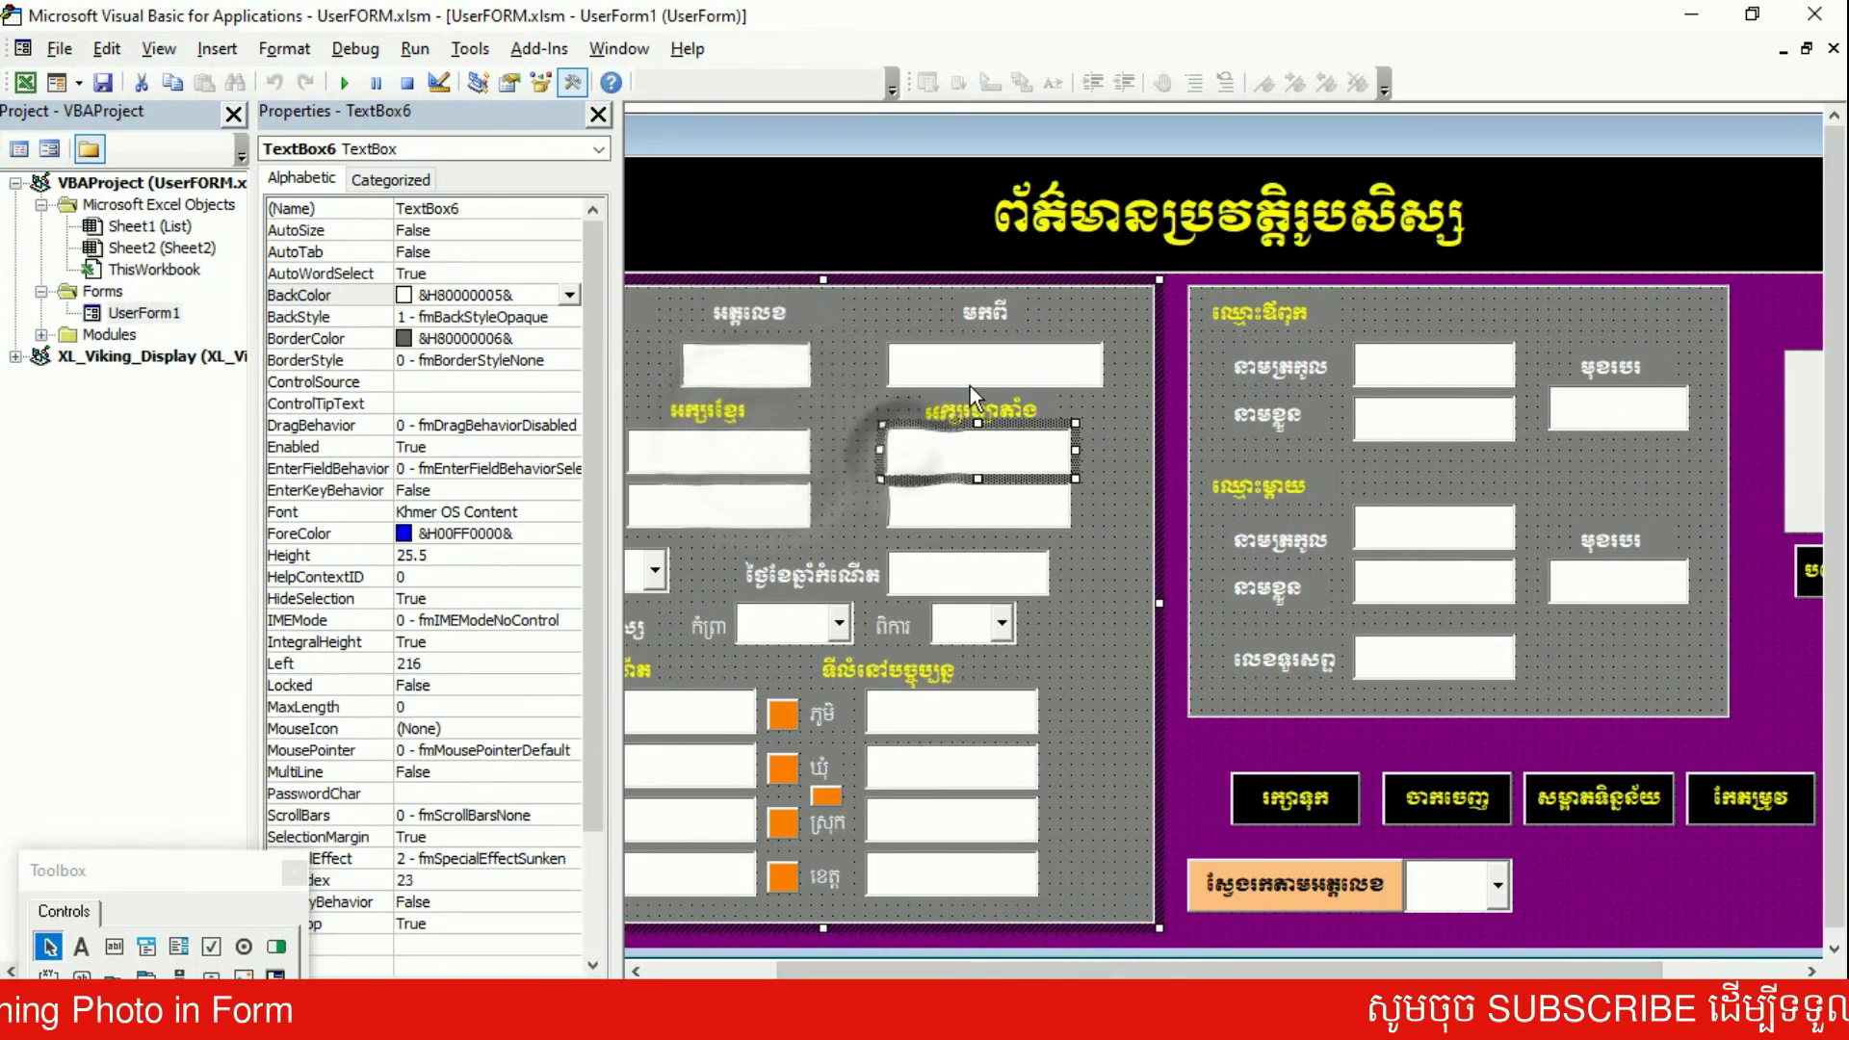
click(817, 636)
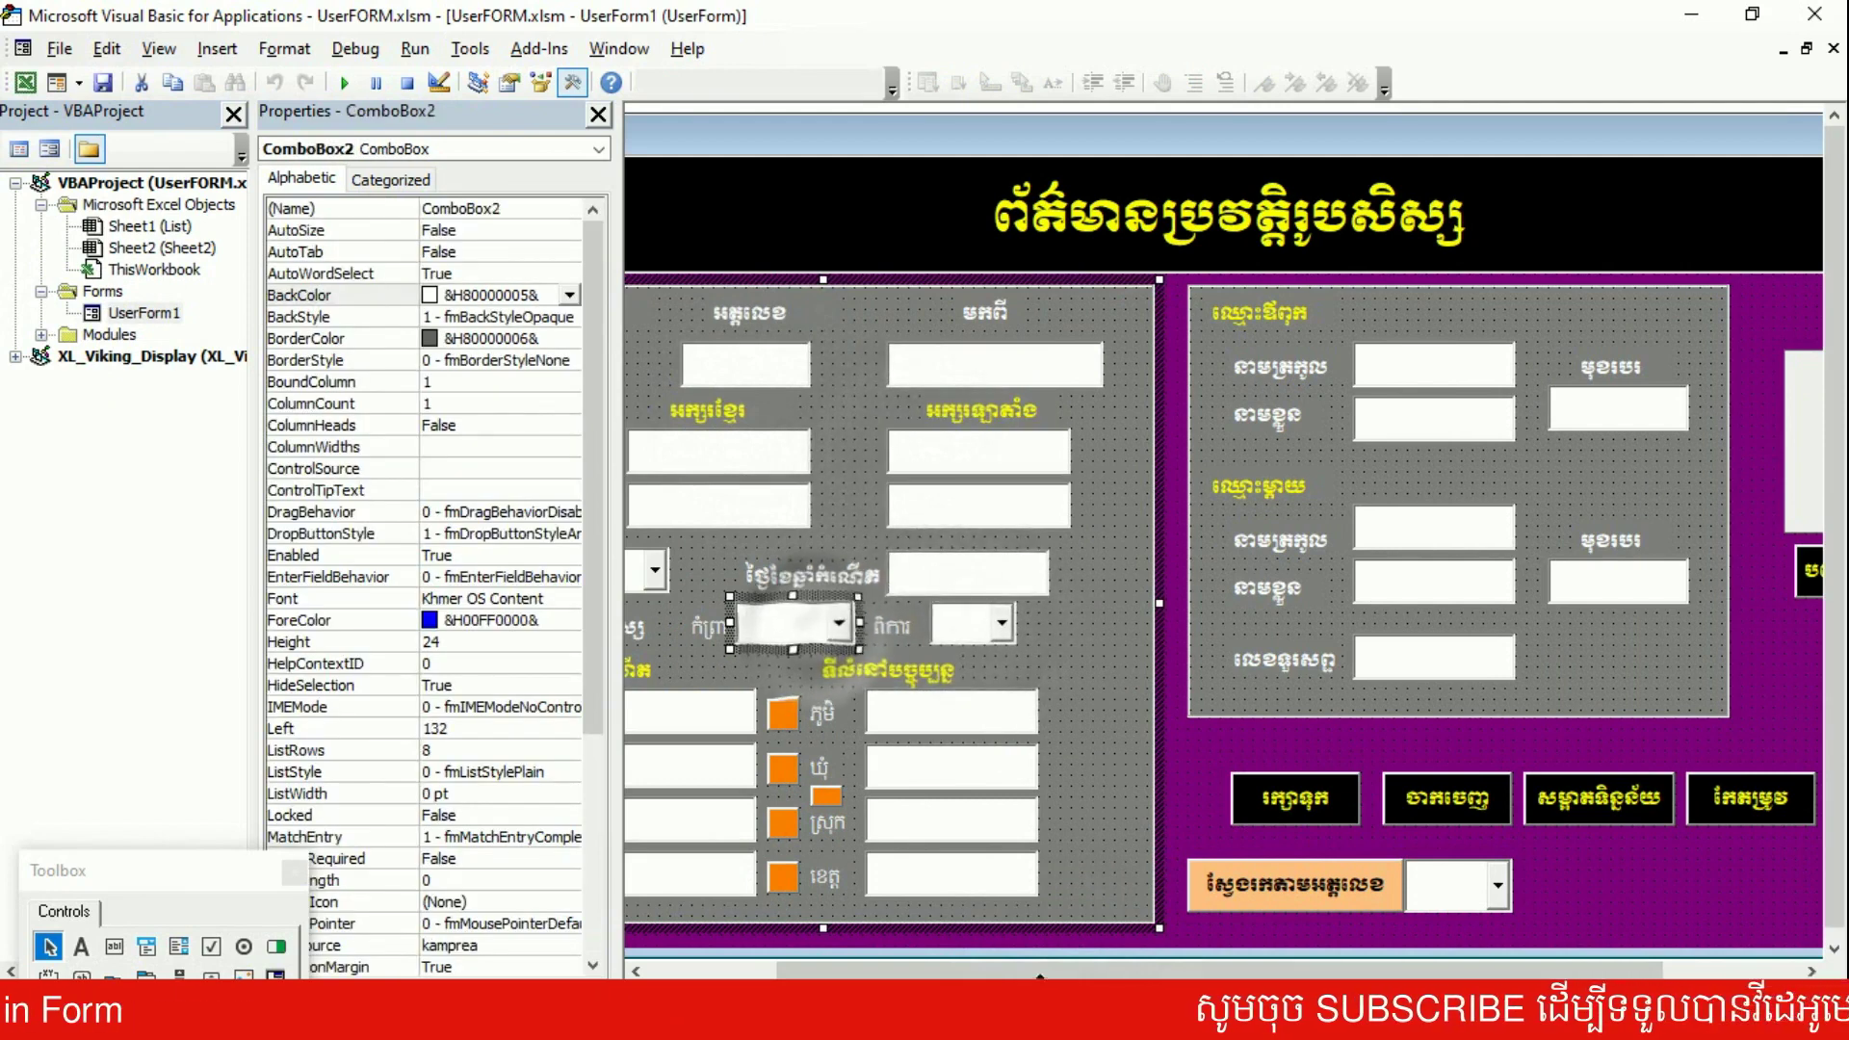
drag(1214, 969, 1353, 970)
click(1666, 449)
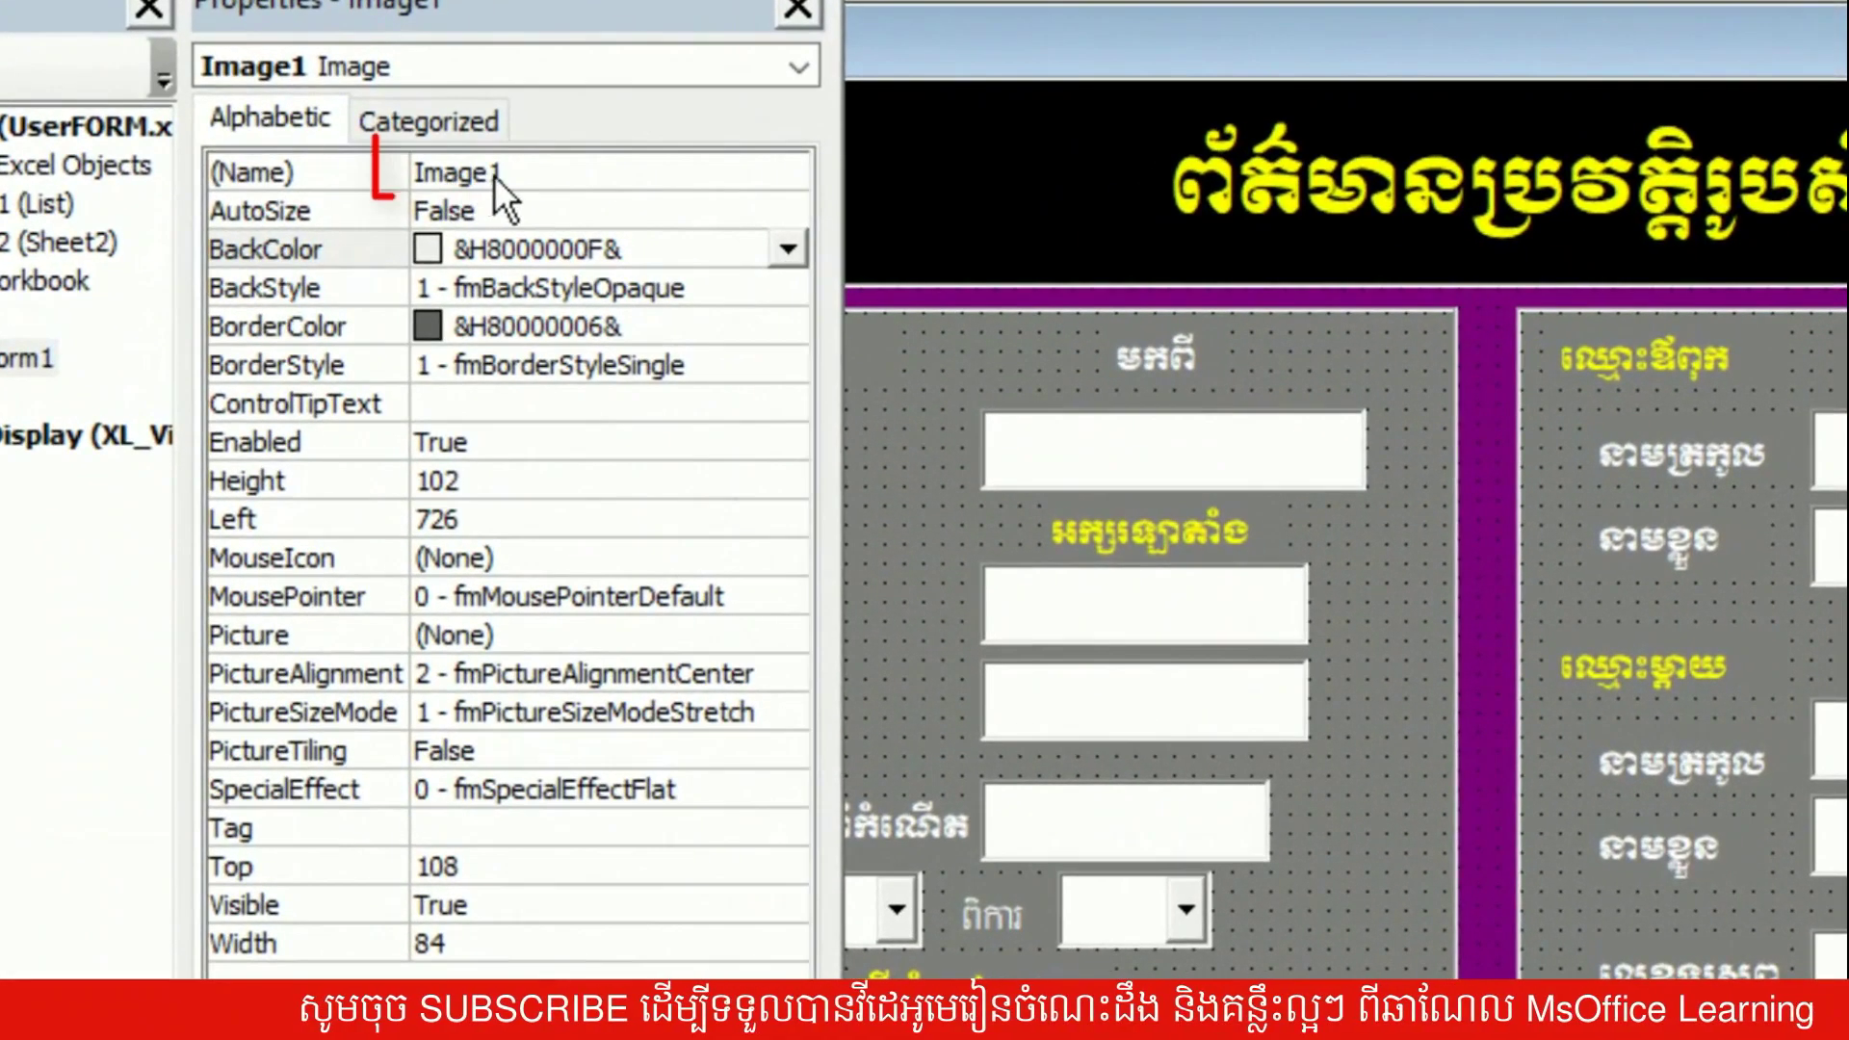
double_click(423, 206)
key(BackSpace)
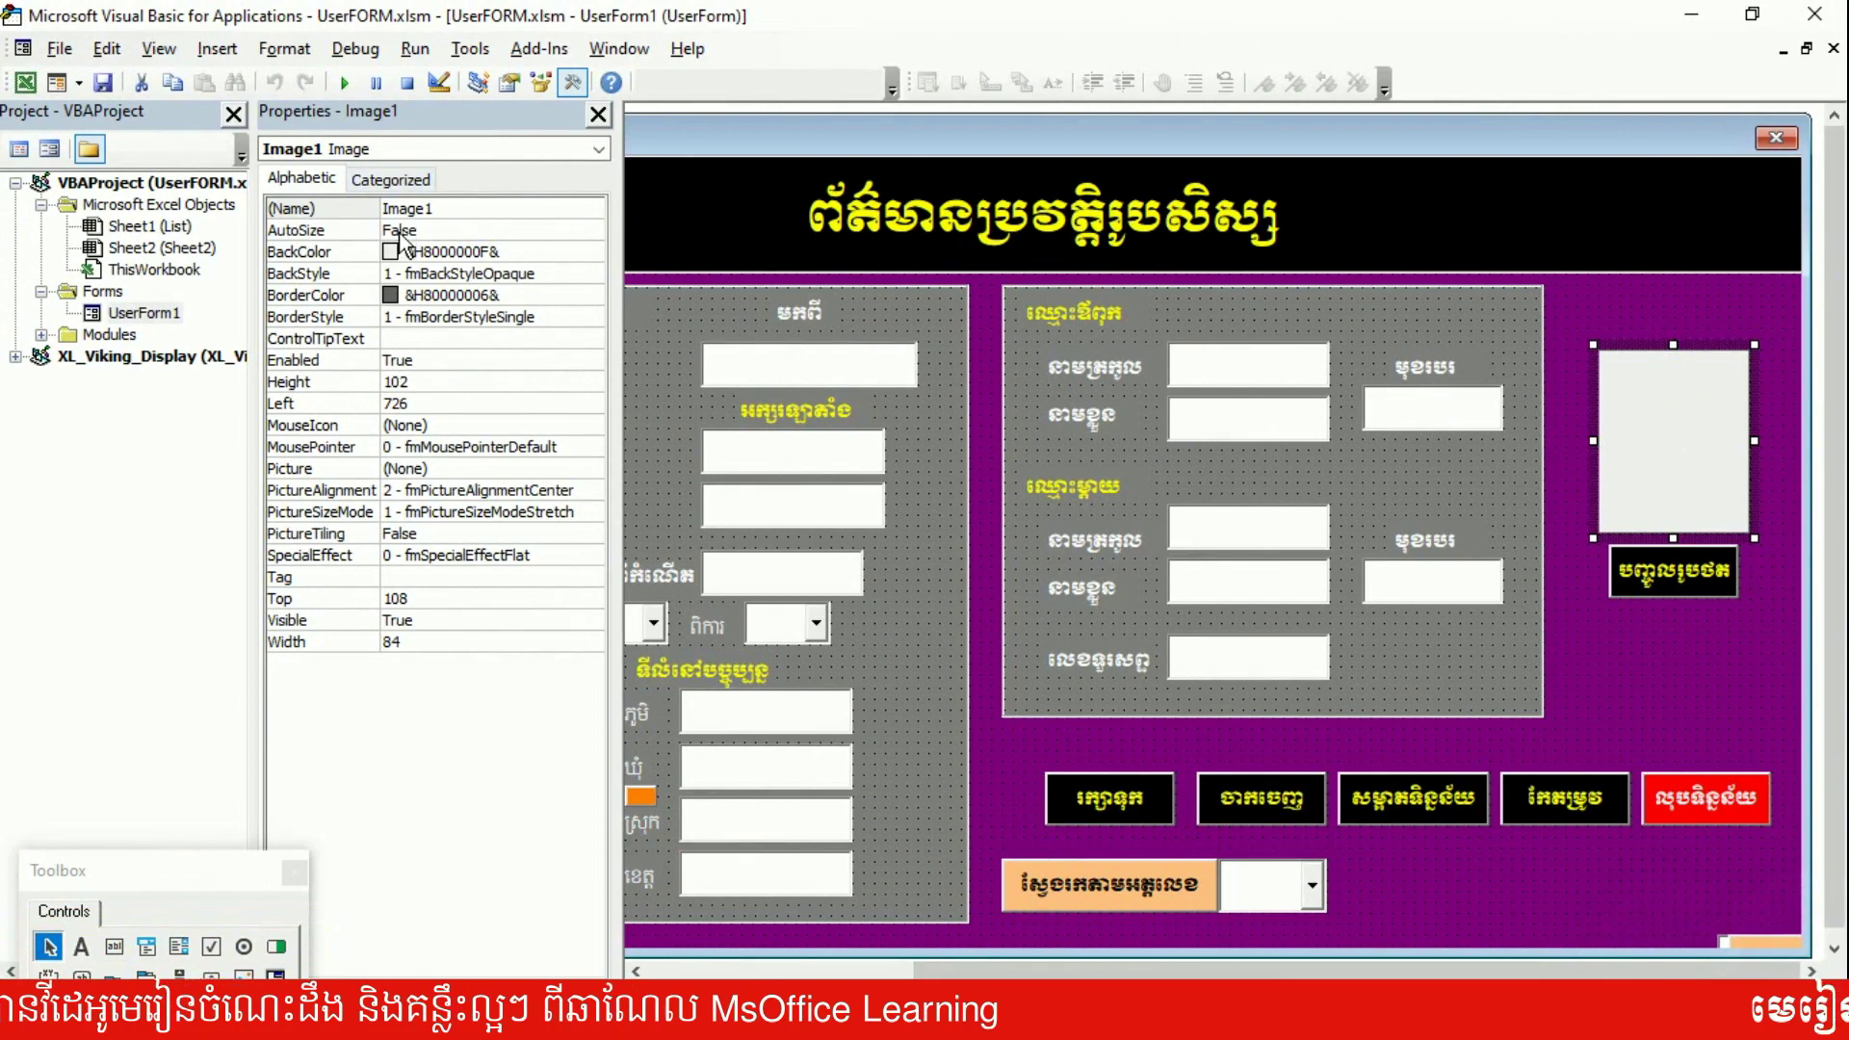
double_click(442, 209)
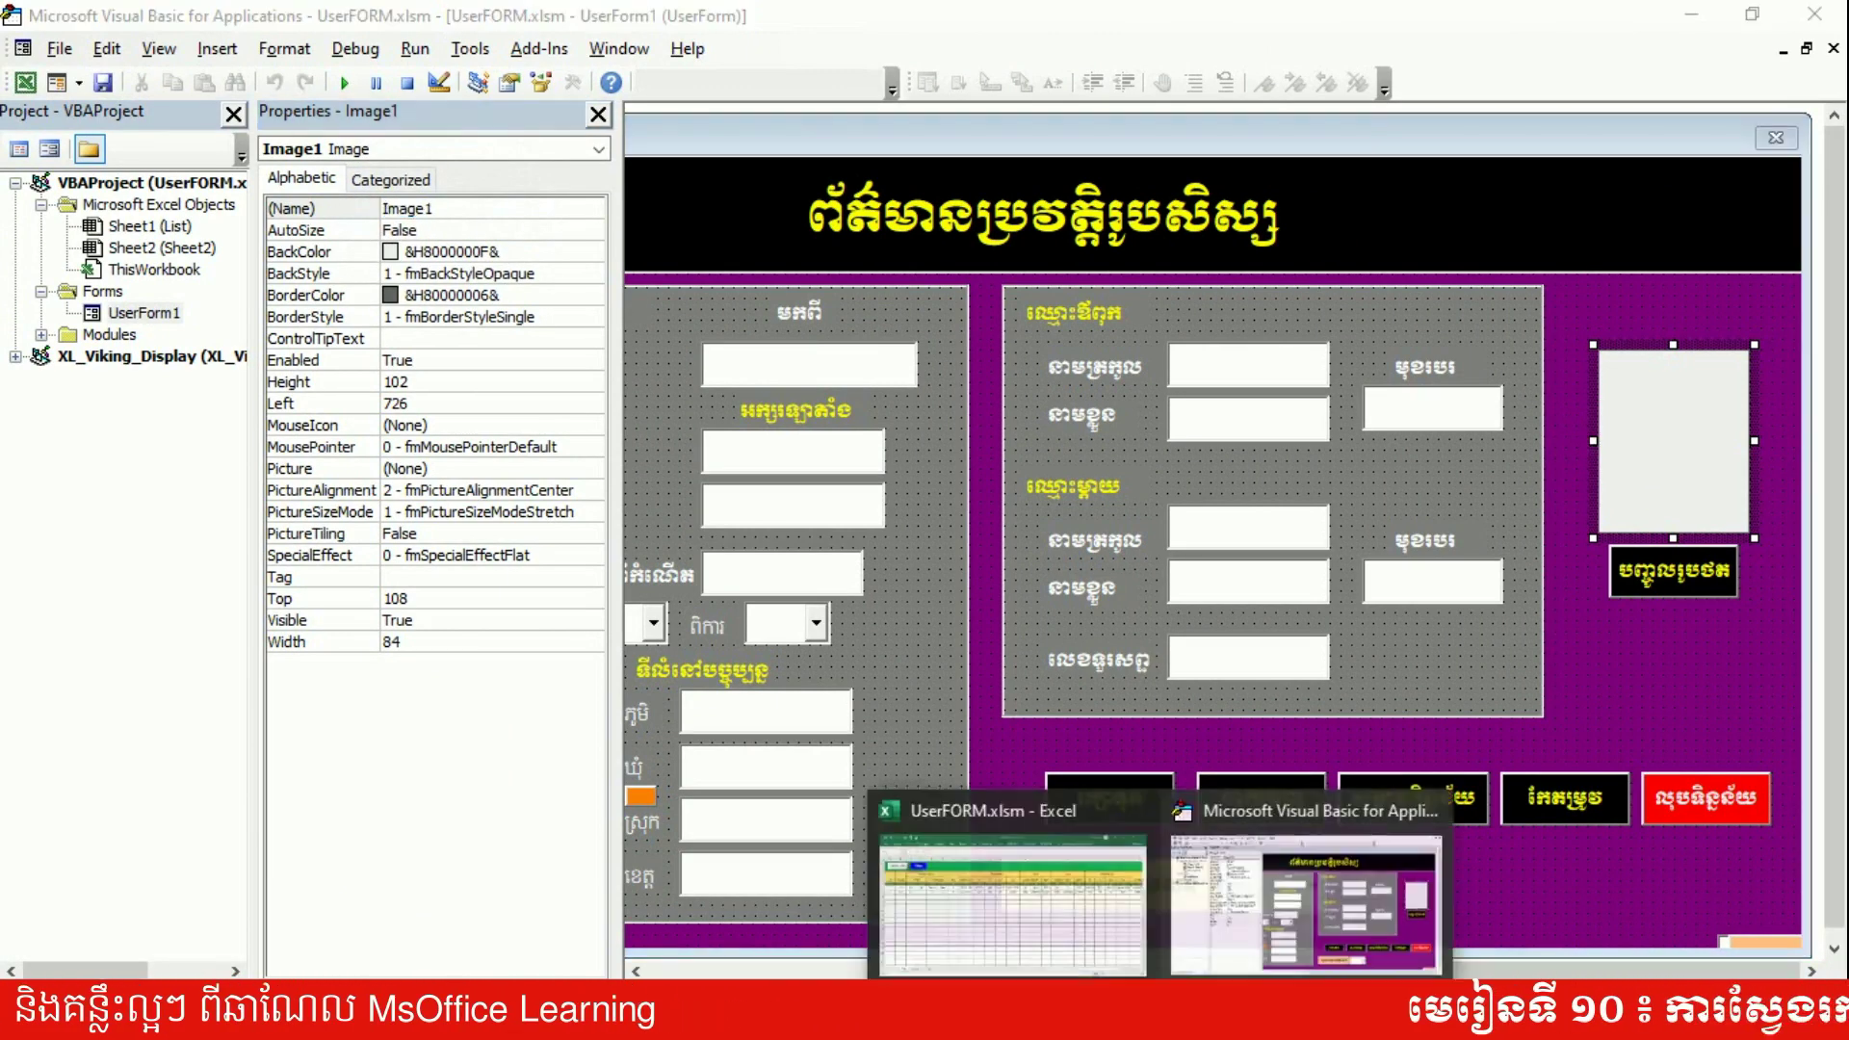
click(1082, 954)
drag(1257, 939, 1375, 938)
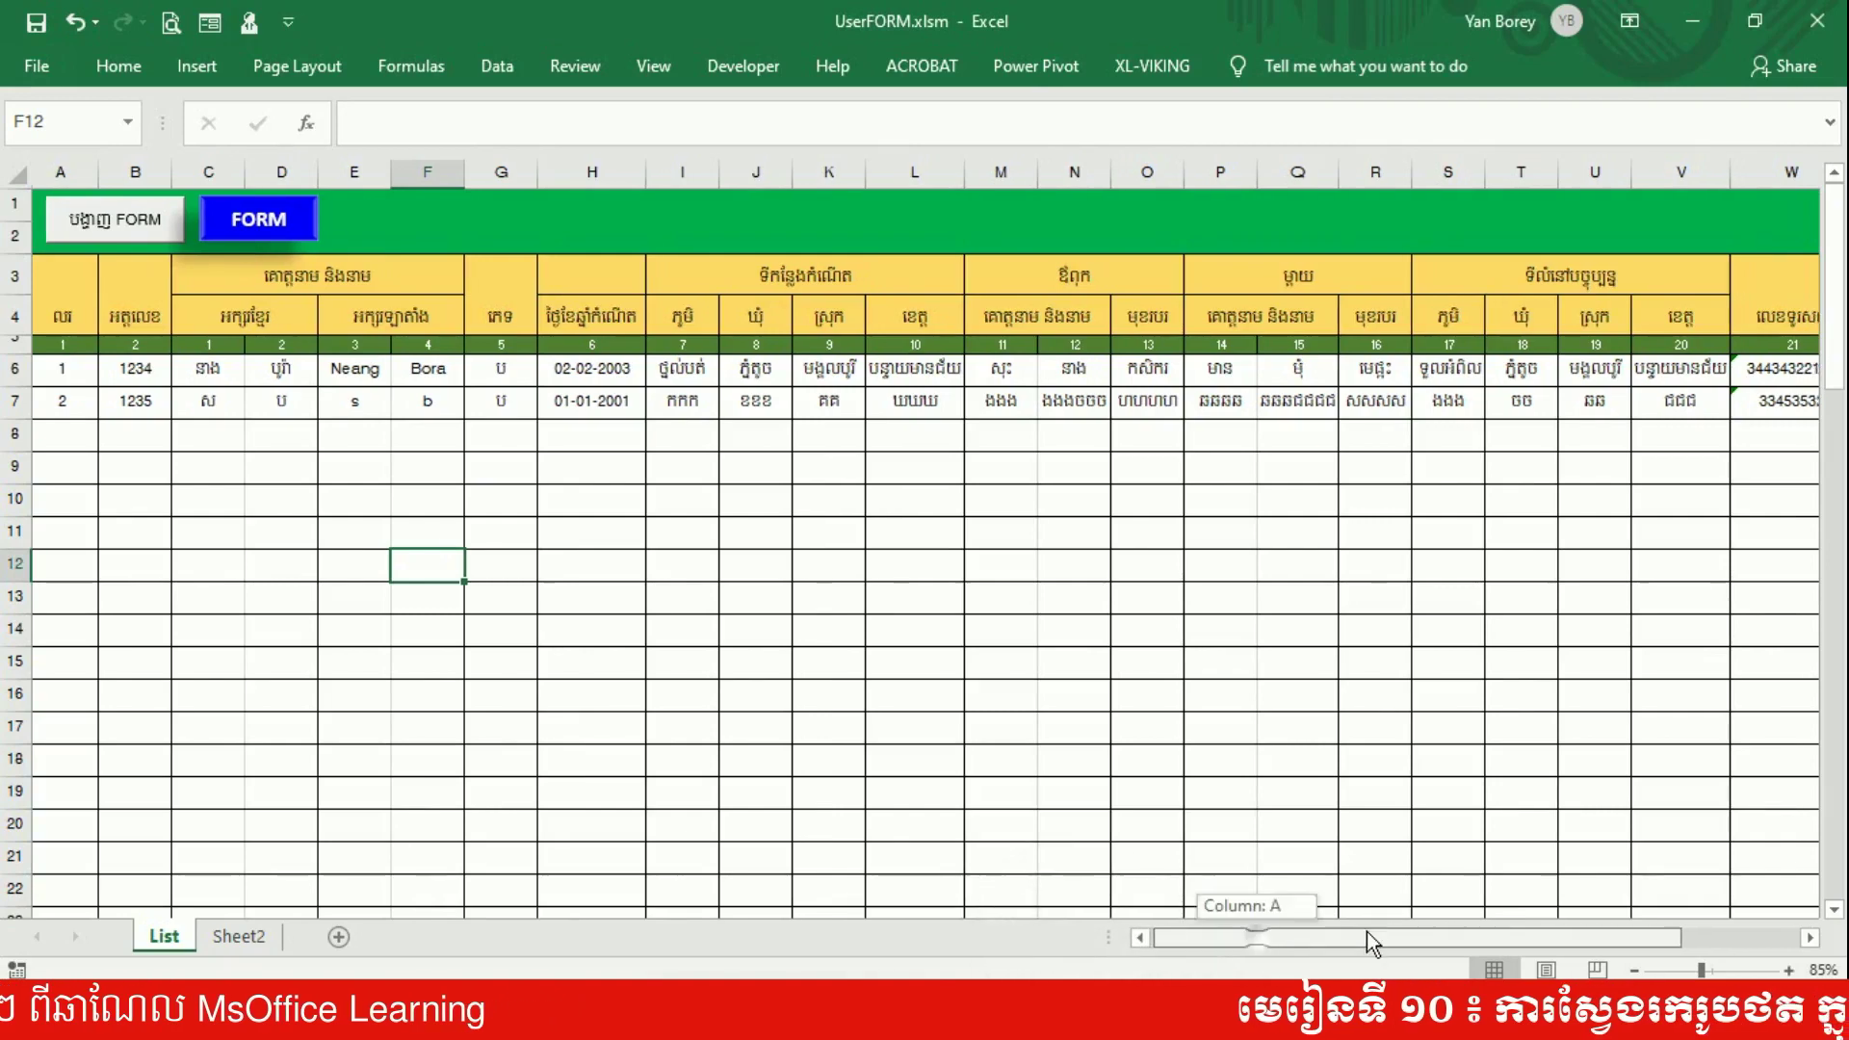
click(1761, 161)
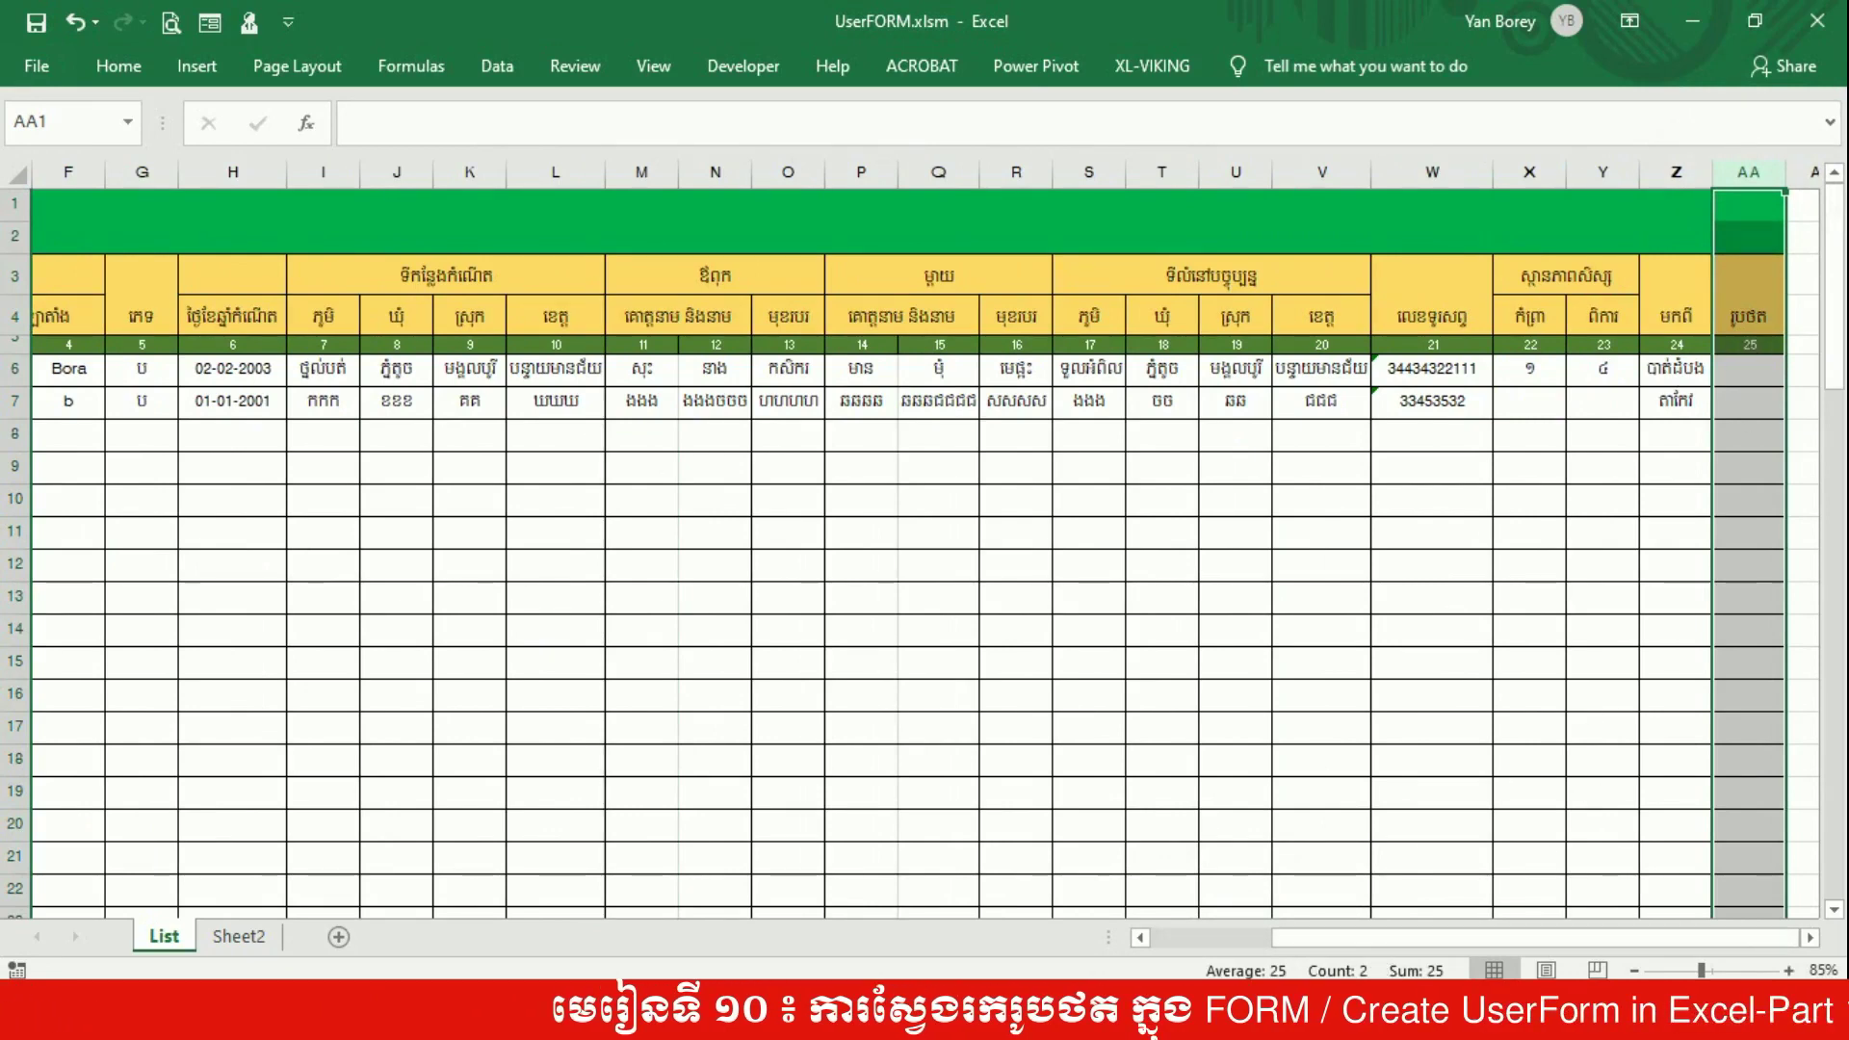
click(1259, 909)
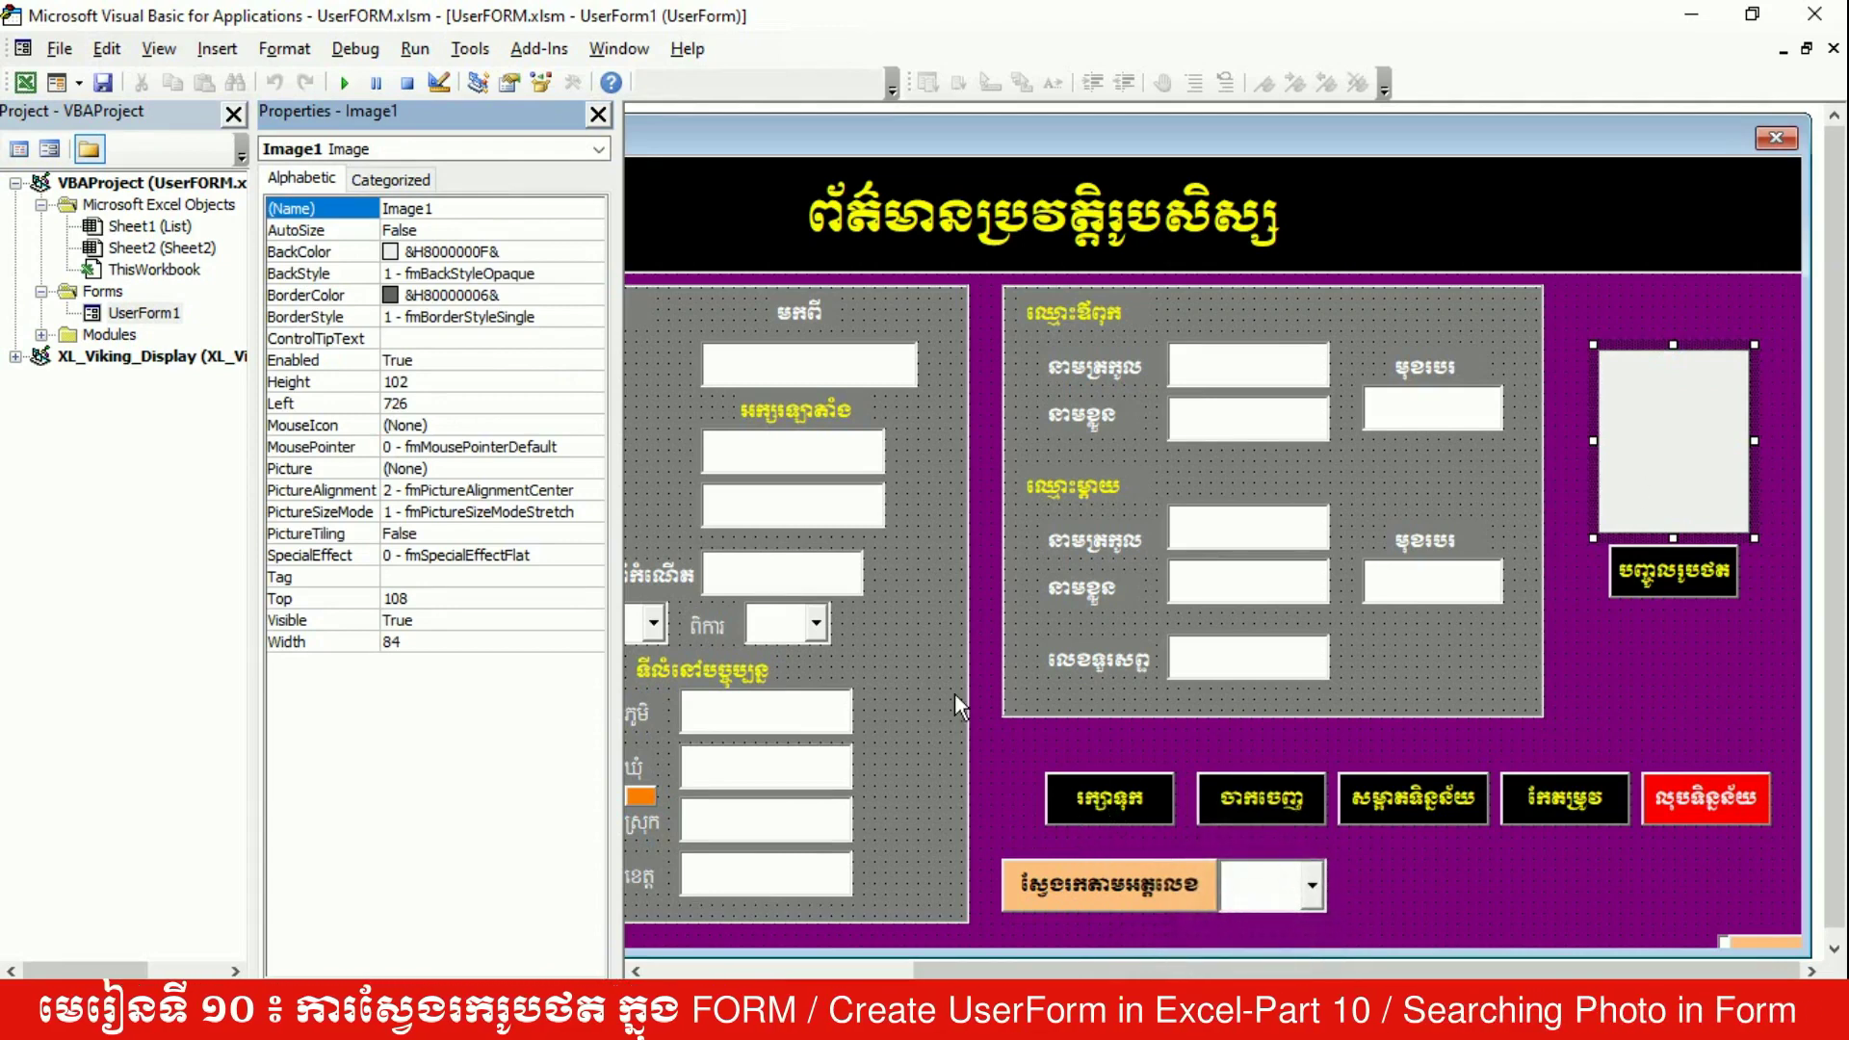
click(1614, 435)
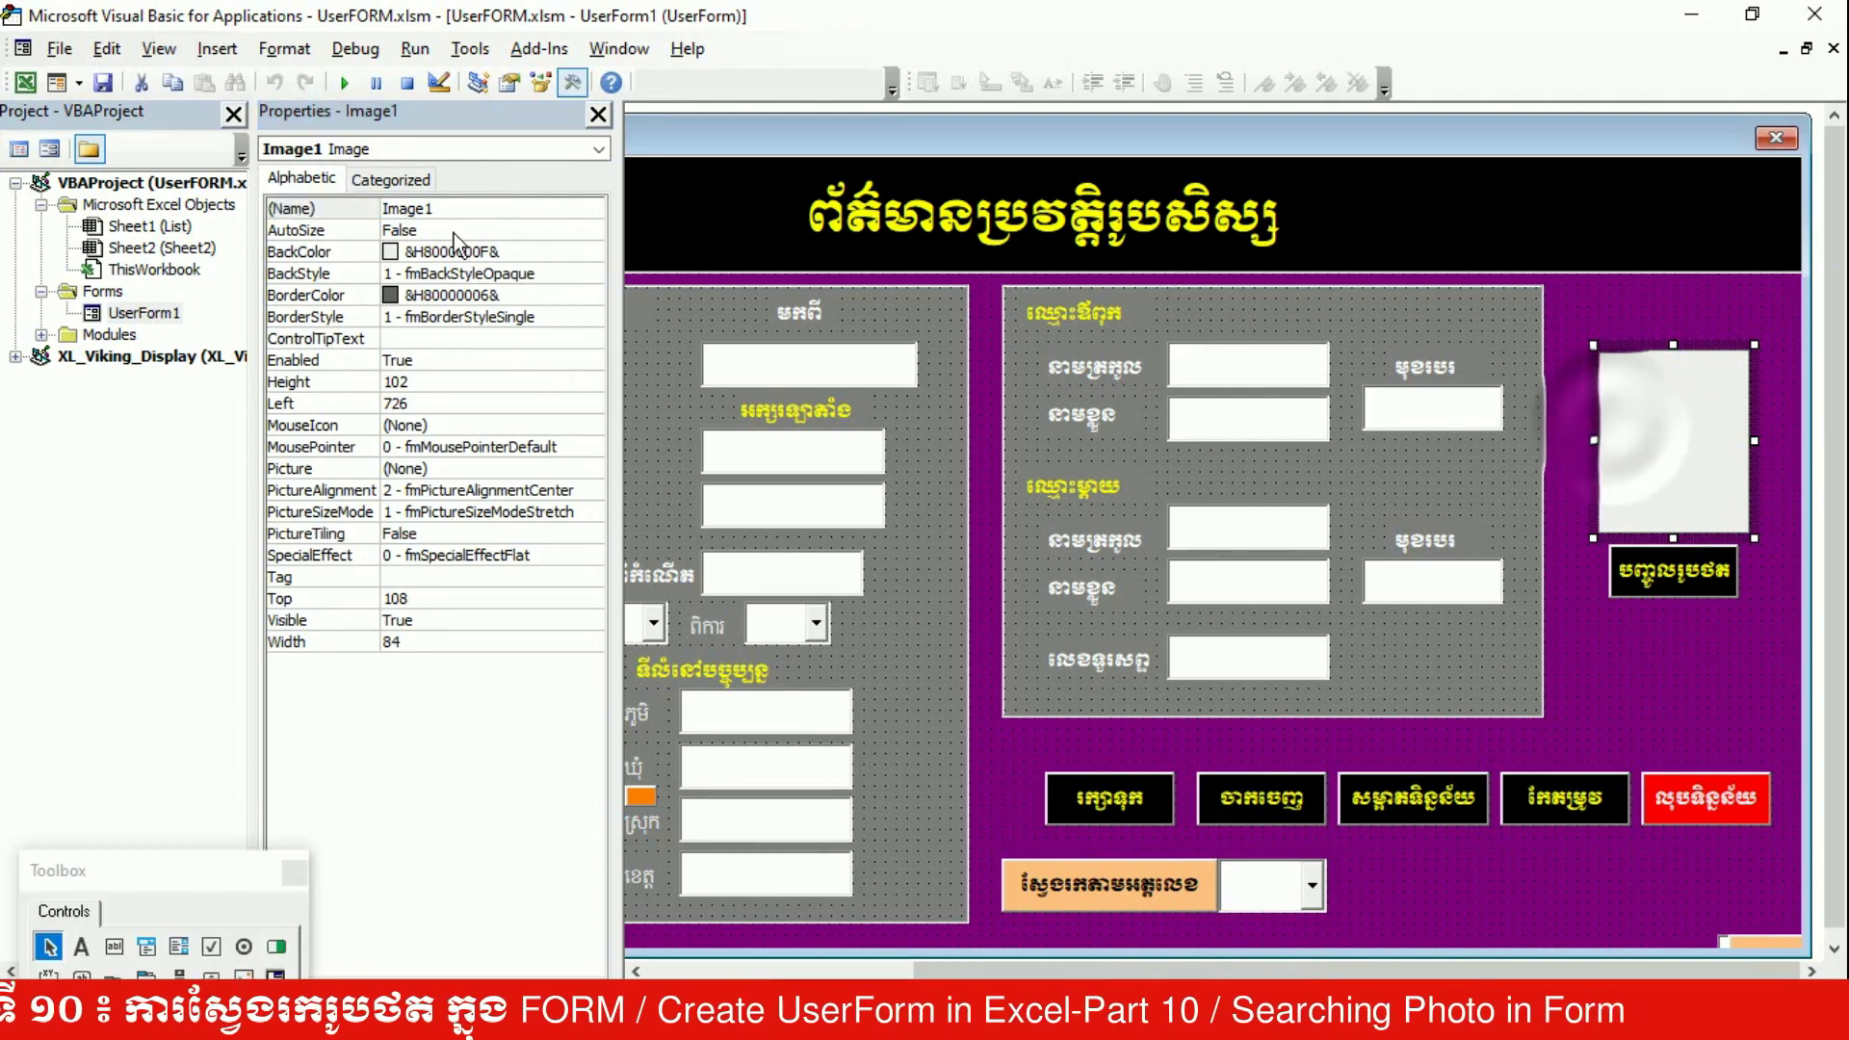
click(409, 208)
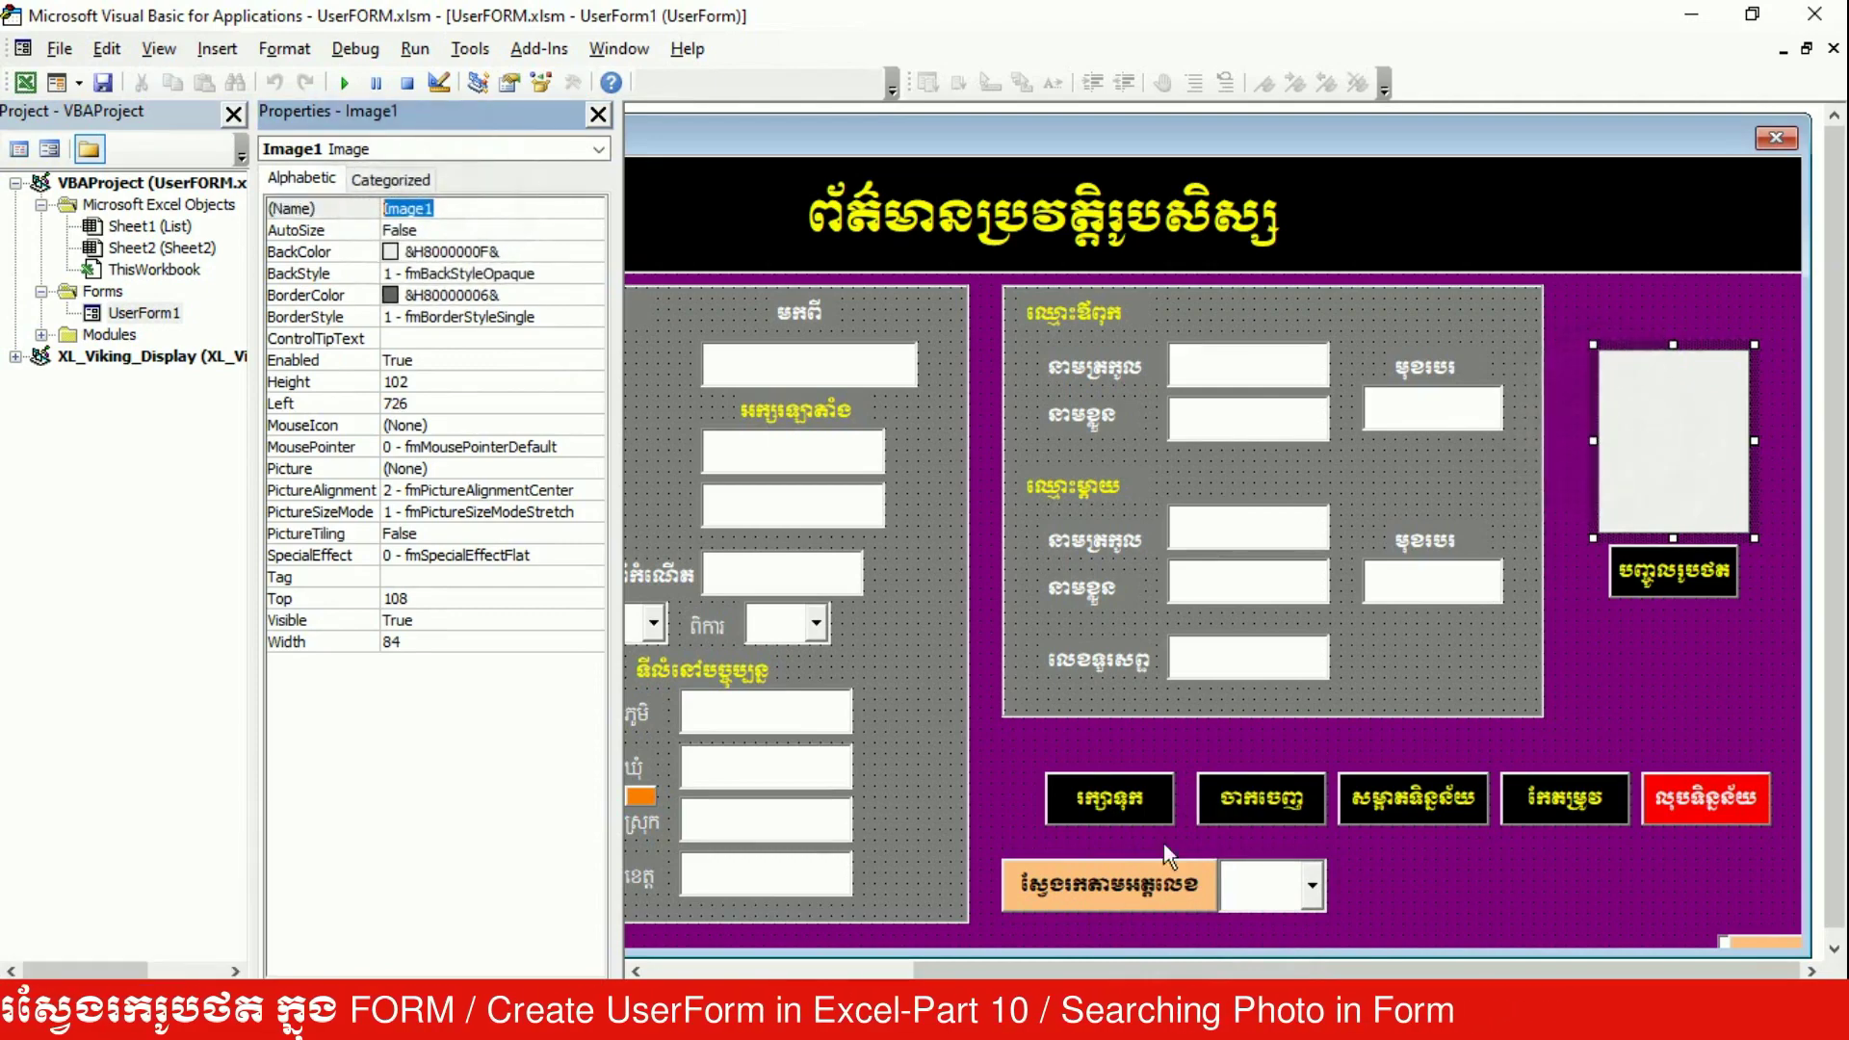
Open the save button's code and insert a new line after the column 26 assignment
click(1128, 778)
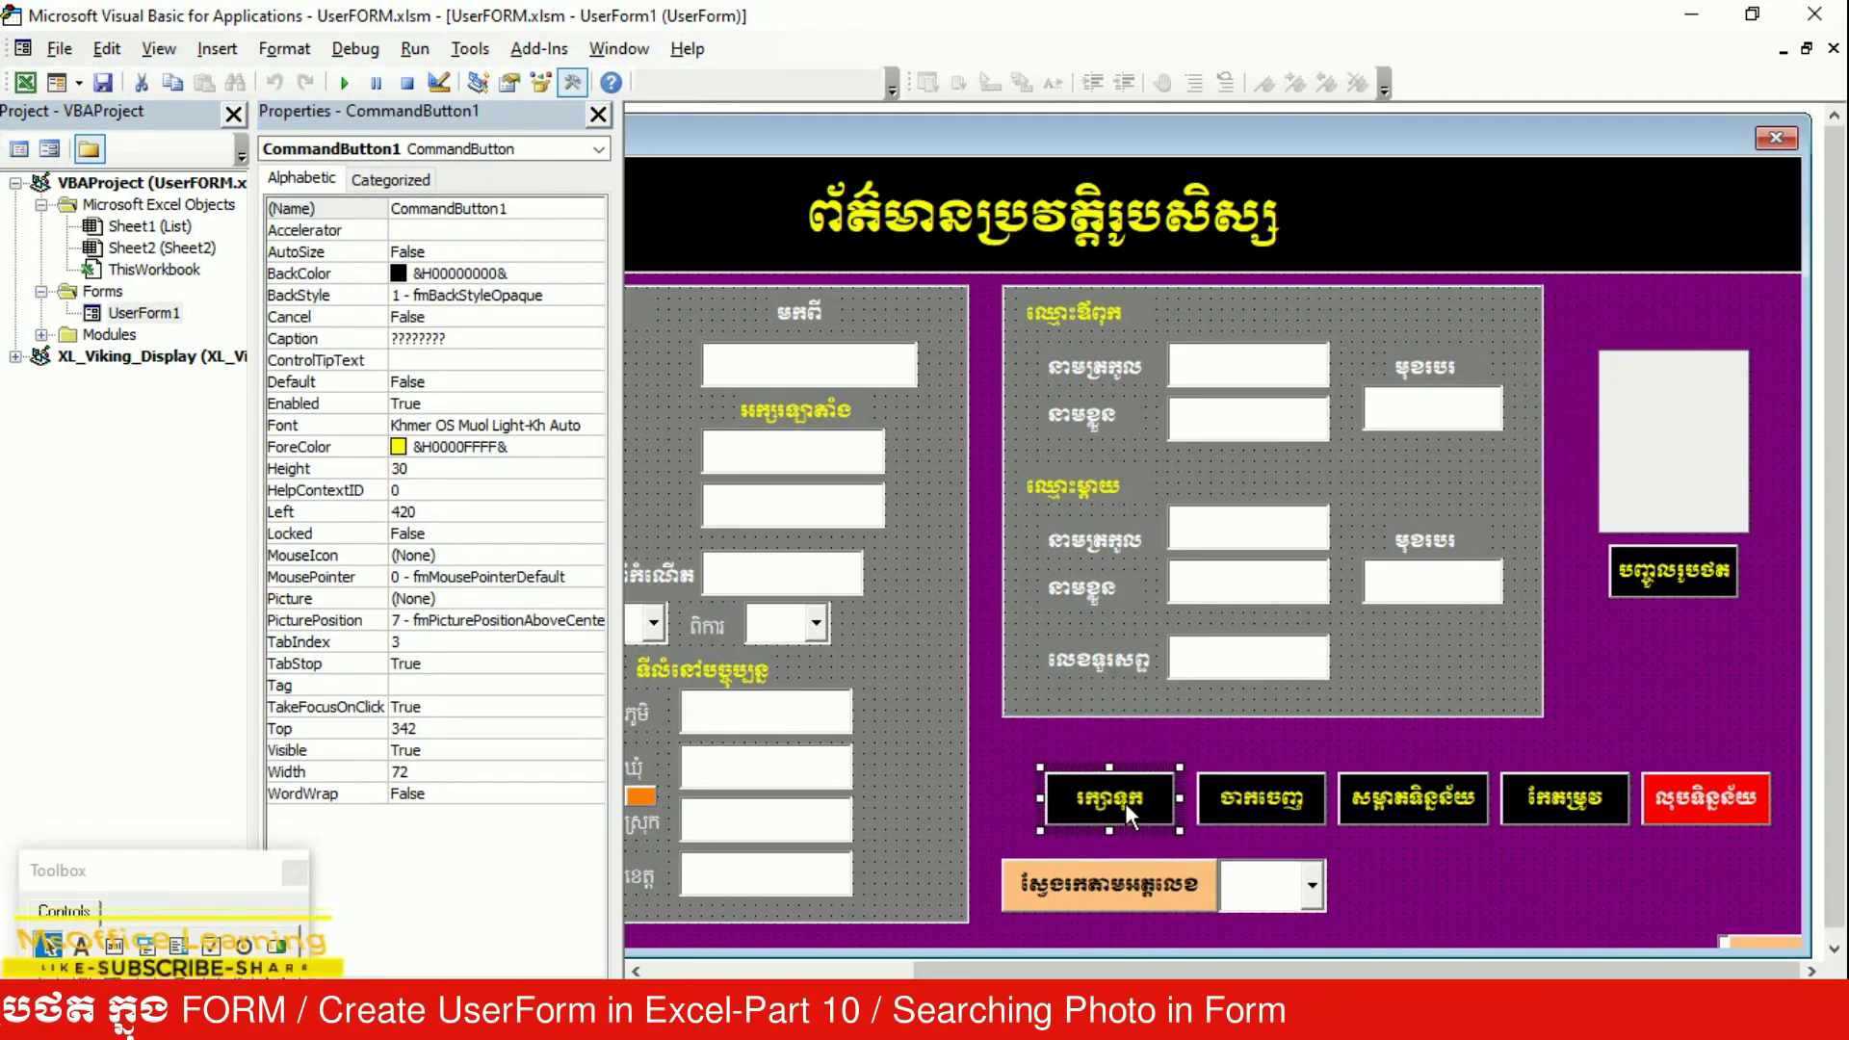
double_click(1125, 801)
drag(1062, 805, 1264, 805)
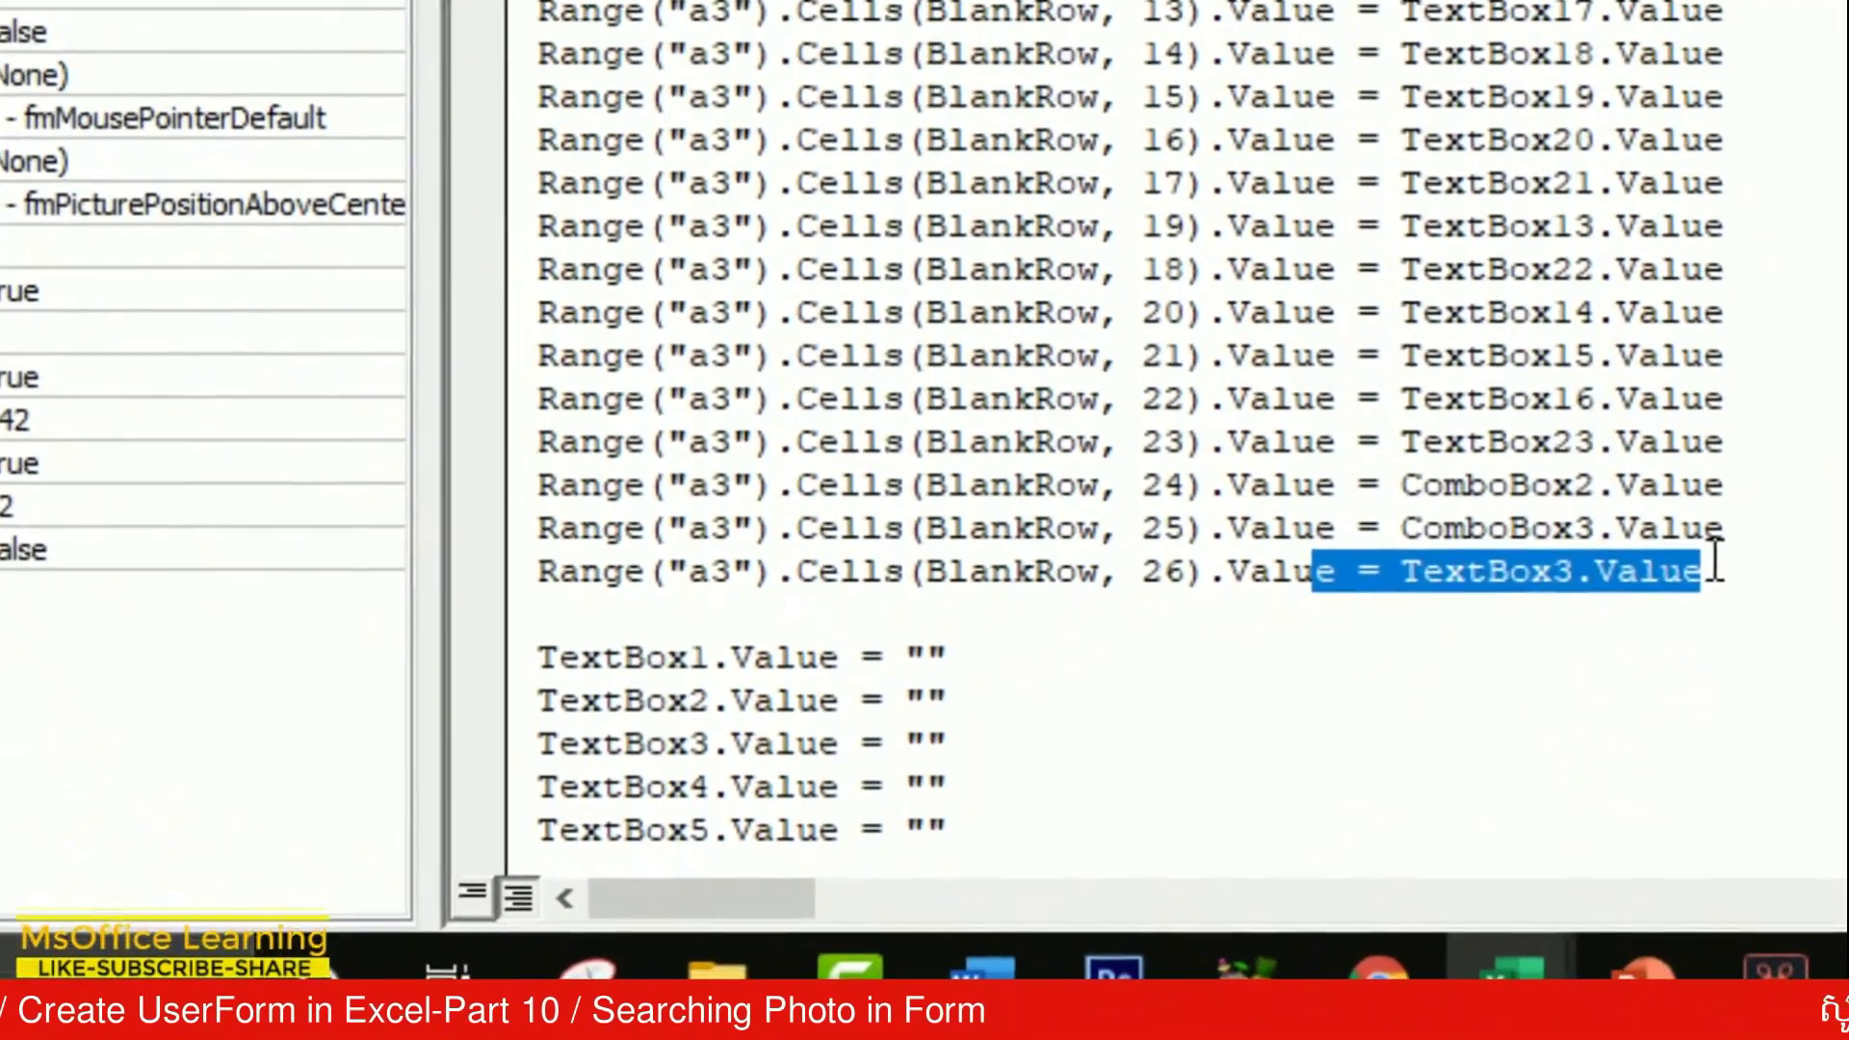
click(1716, 569)
key(Return)
Write Range("a3").Cells(BlankRow, 27).Value = Image1.Picture on the new line
text(???)
key(BackSpace)
key(BackSpace)
key(BackSpace)
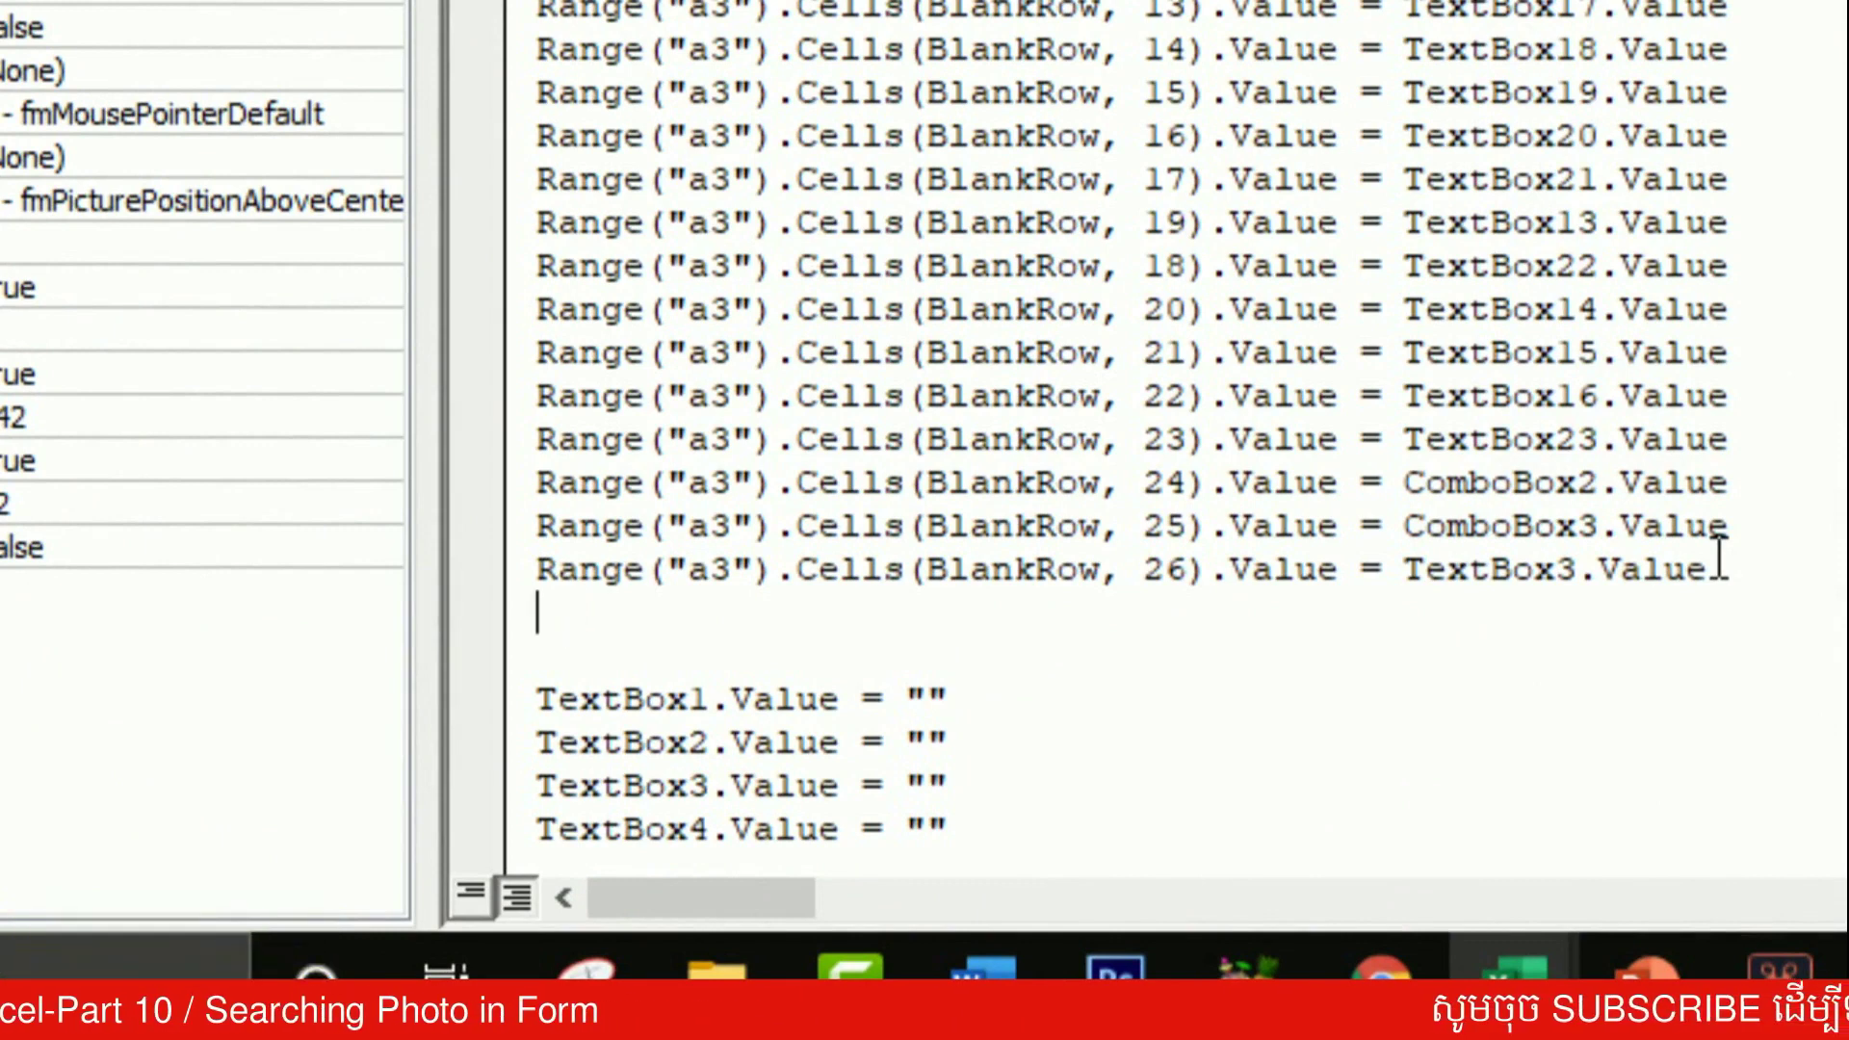
text(ange)
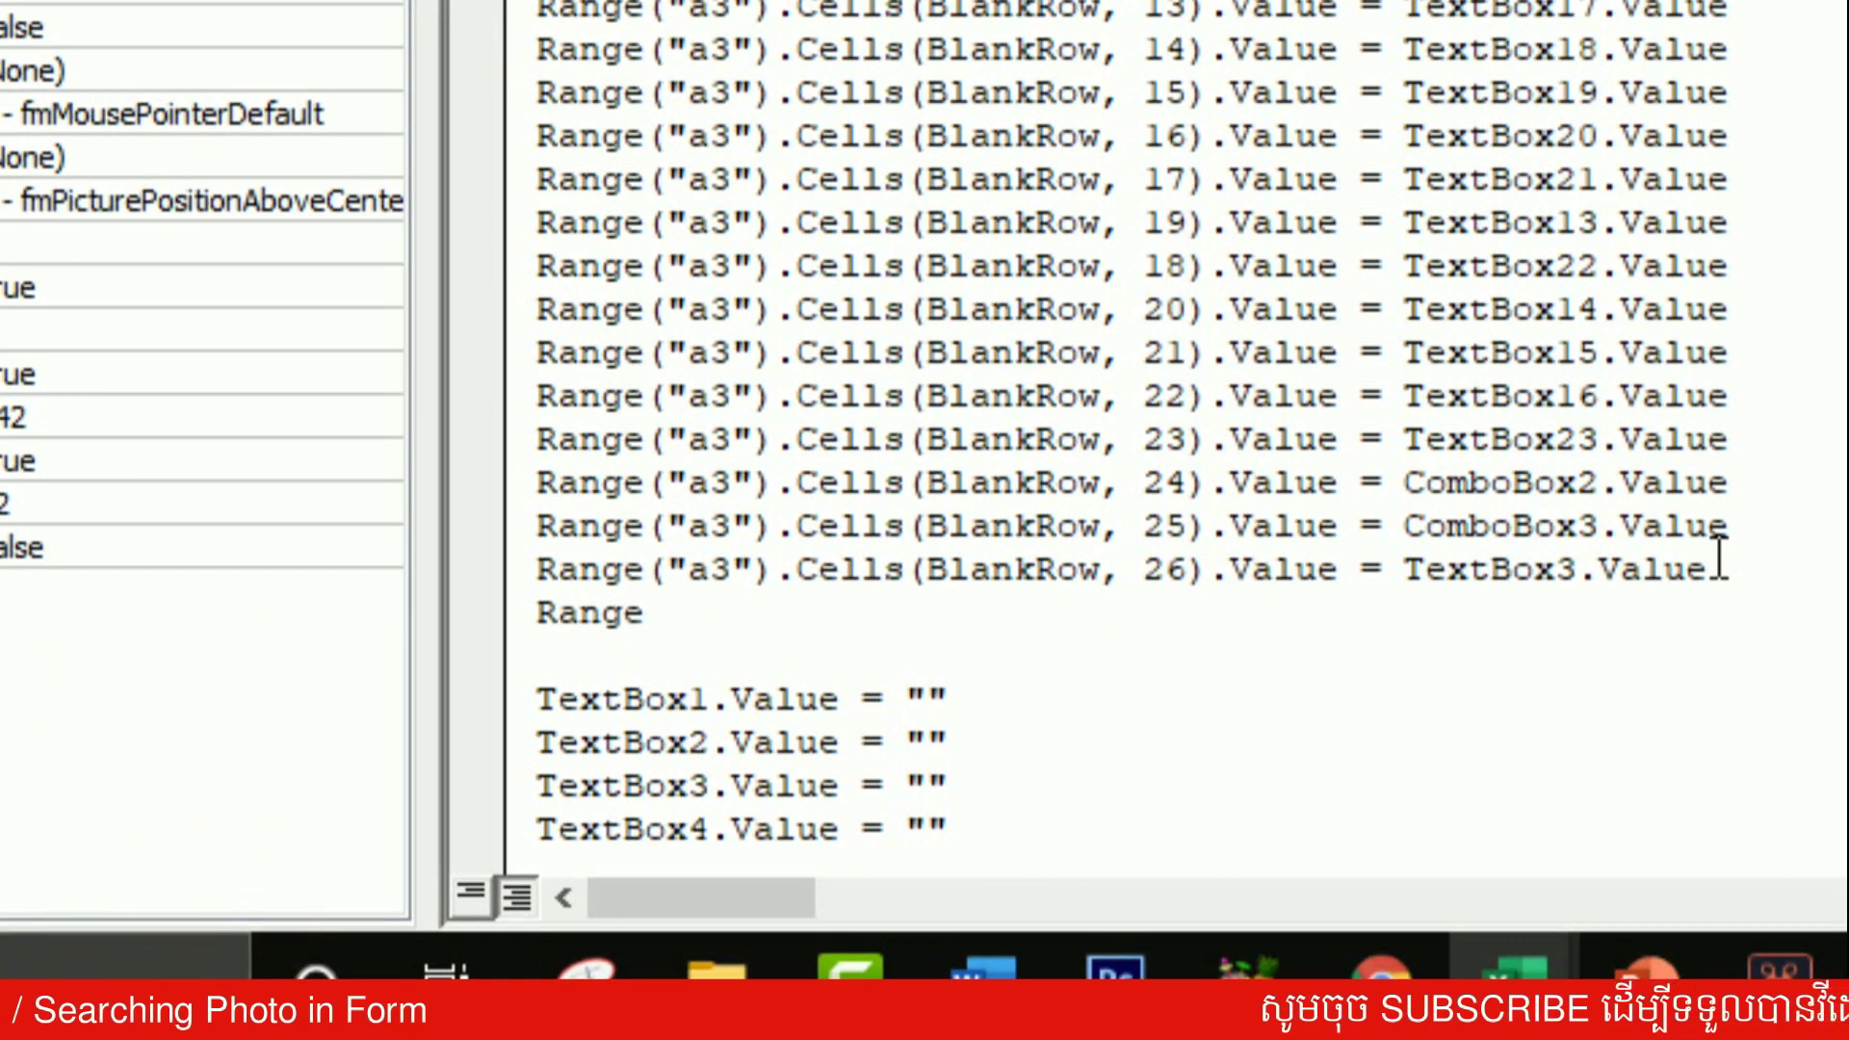
text(("a3")
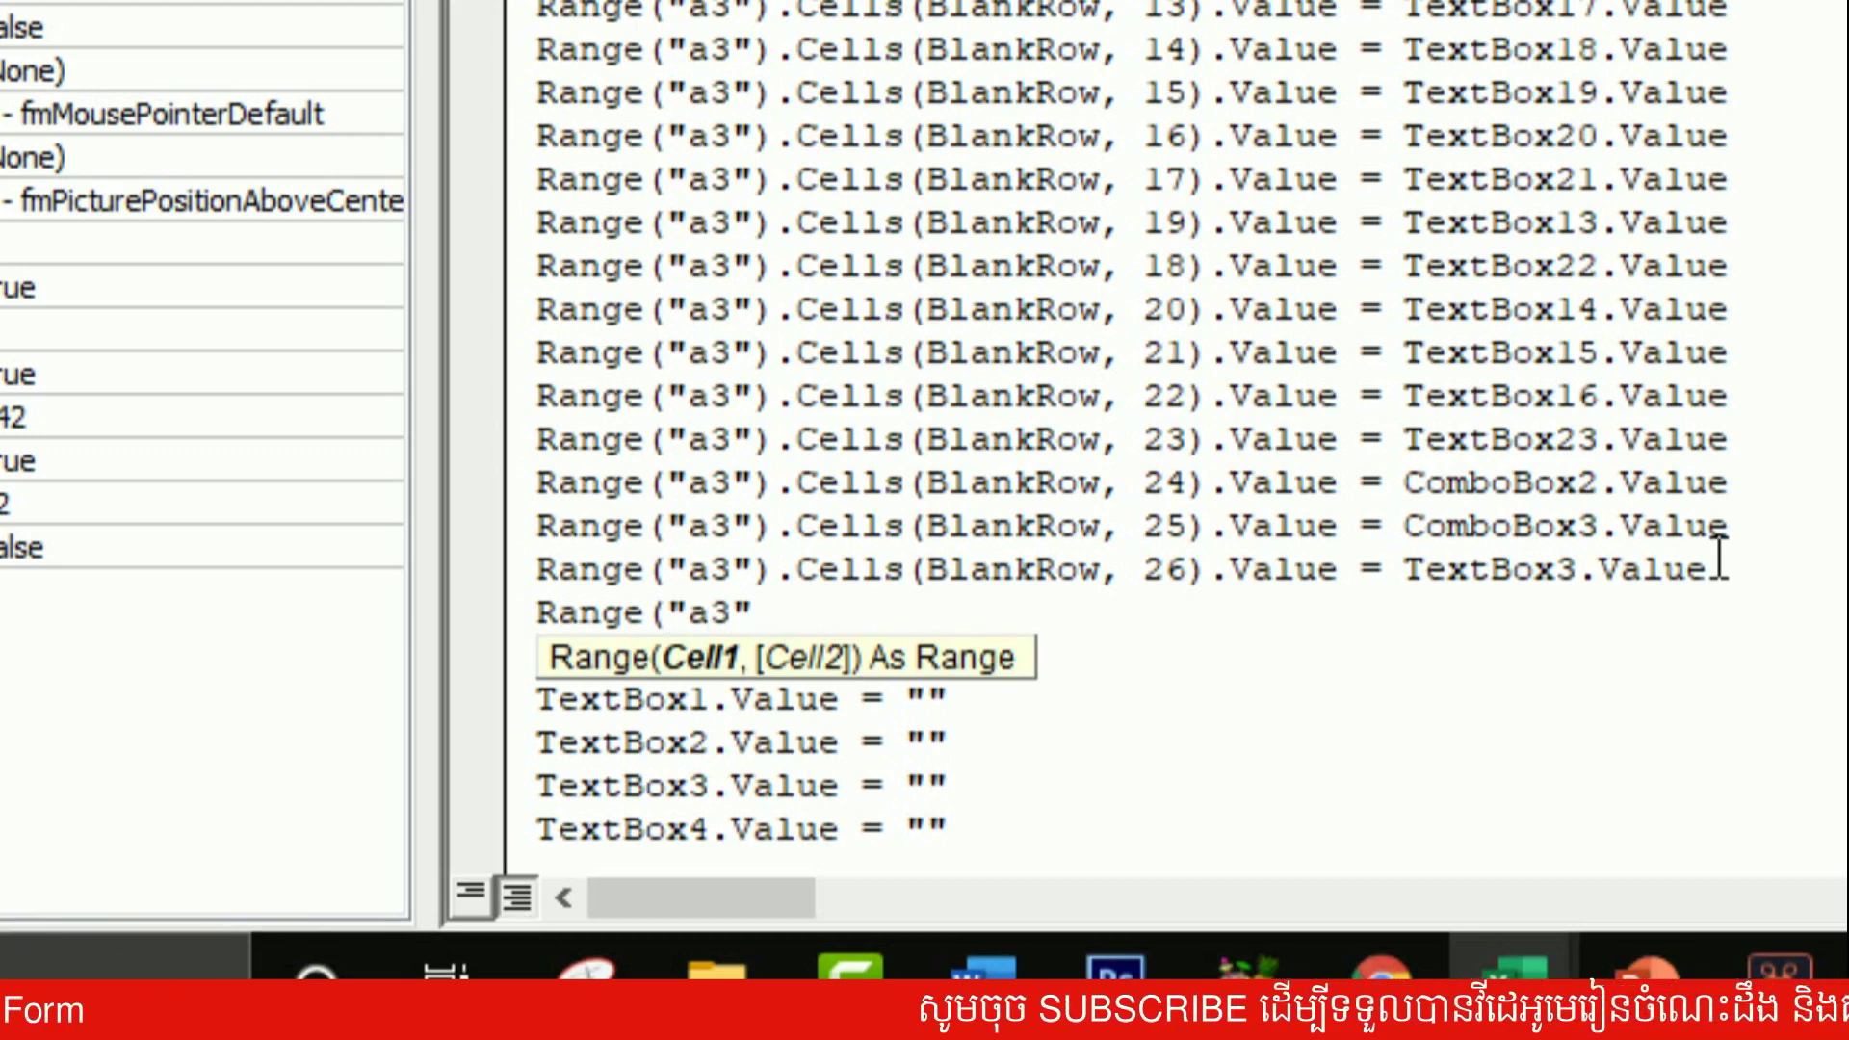
text().Cell)
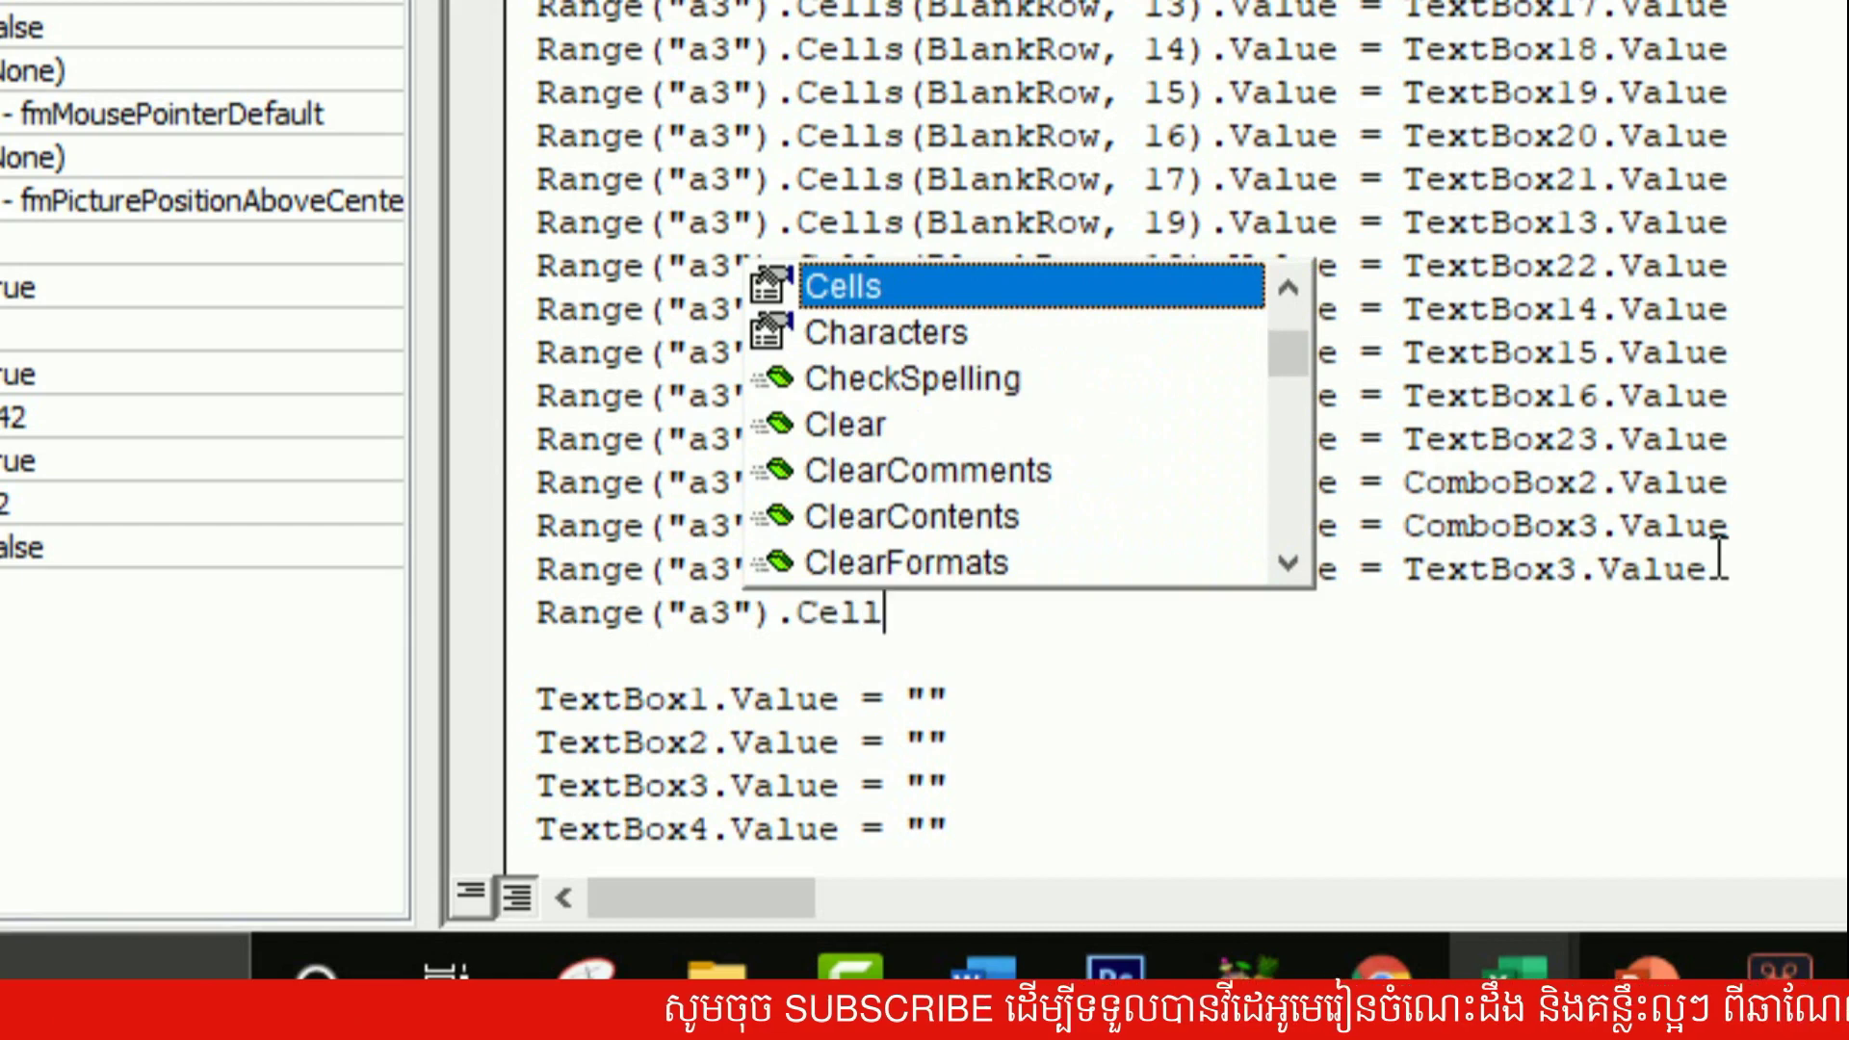
key(Tab)
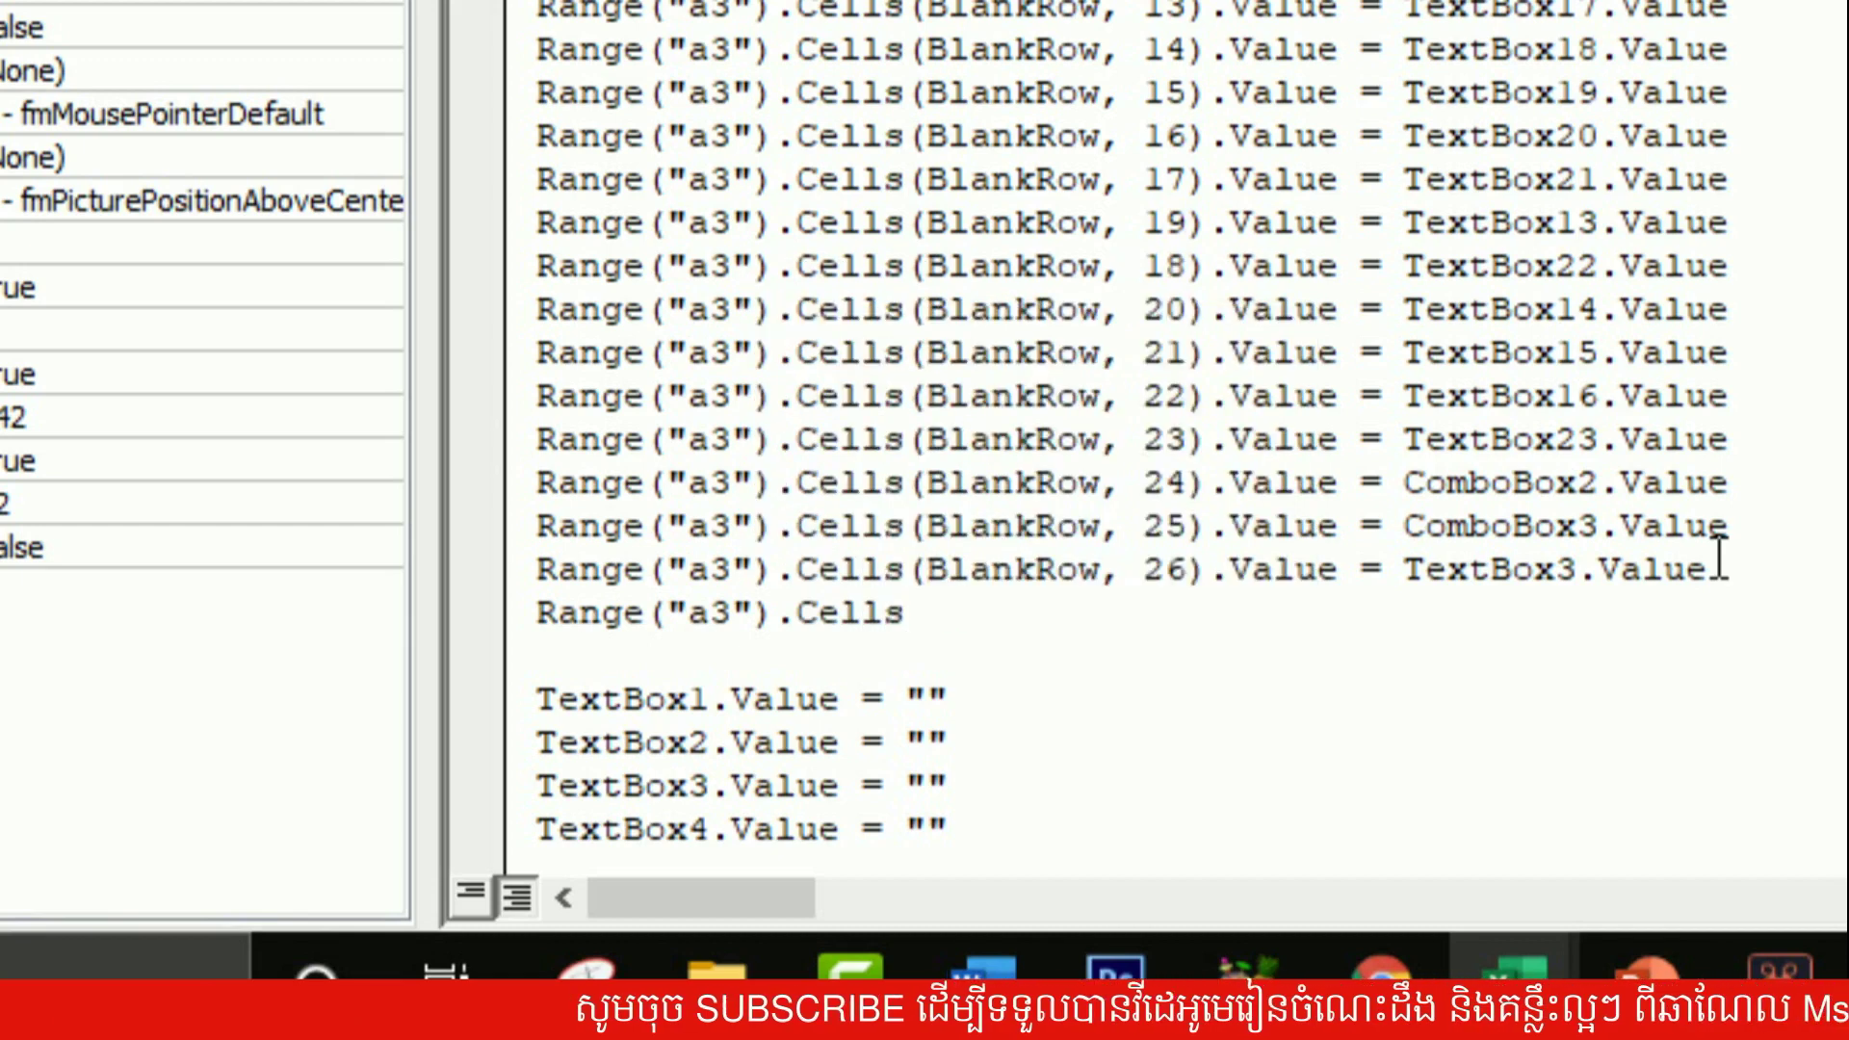
text((BlankRo)
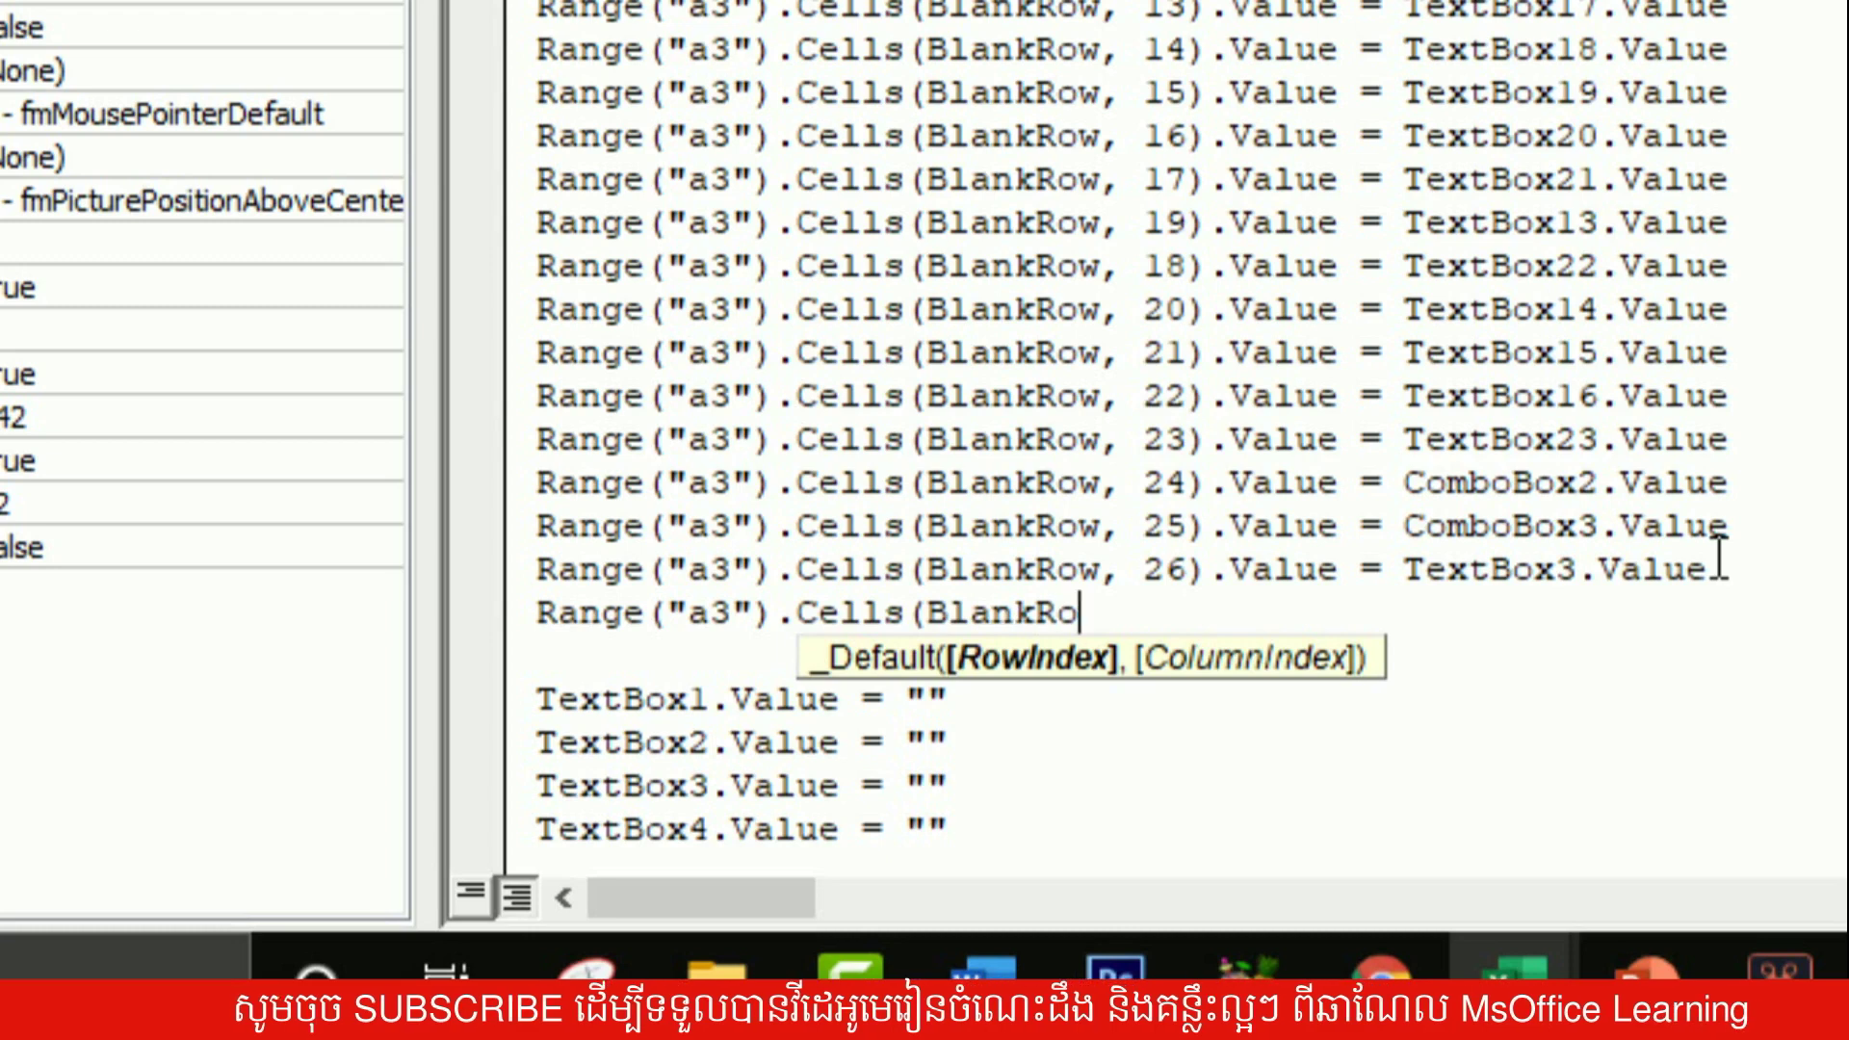
text(, 27)
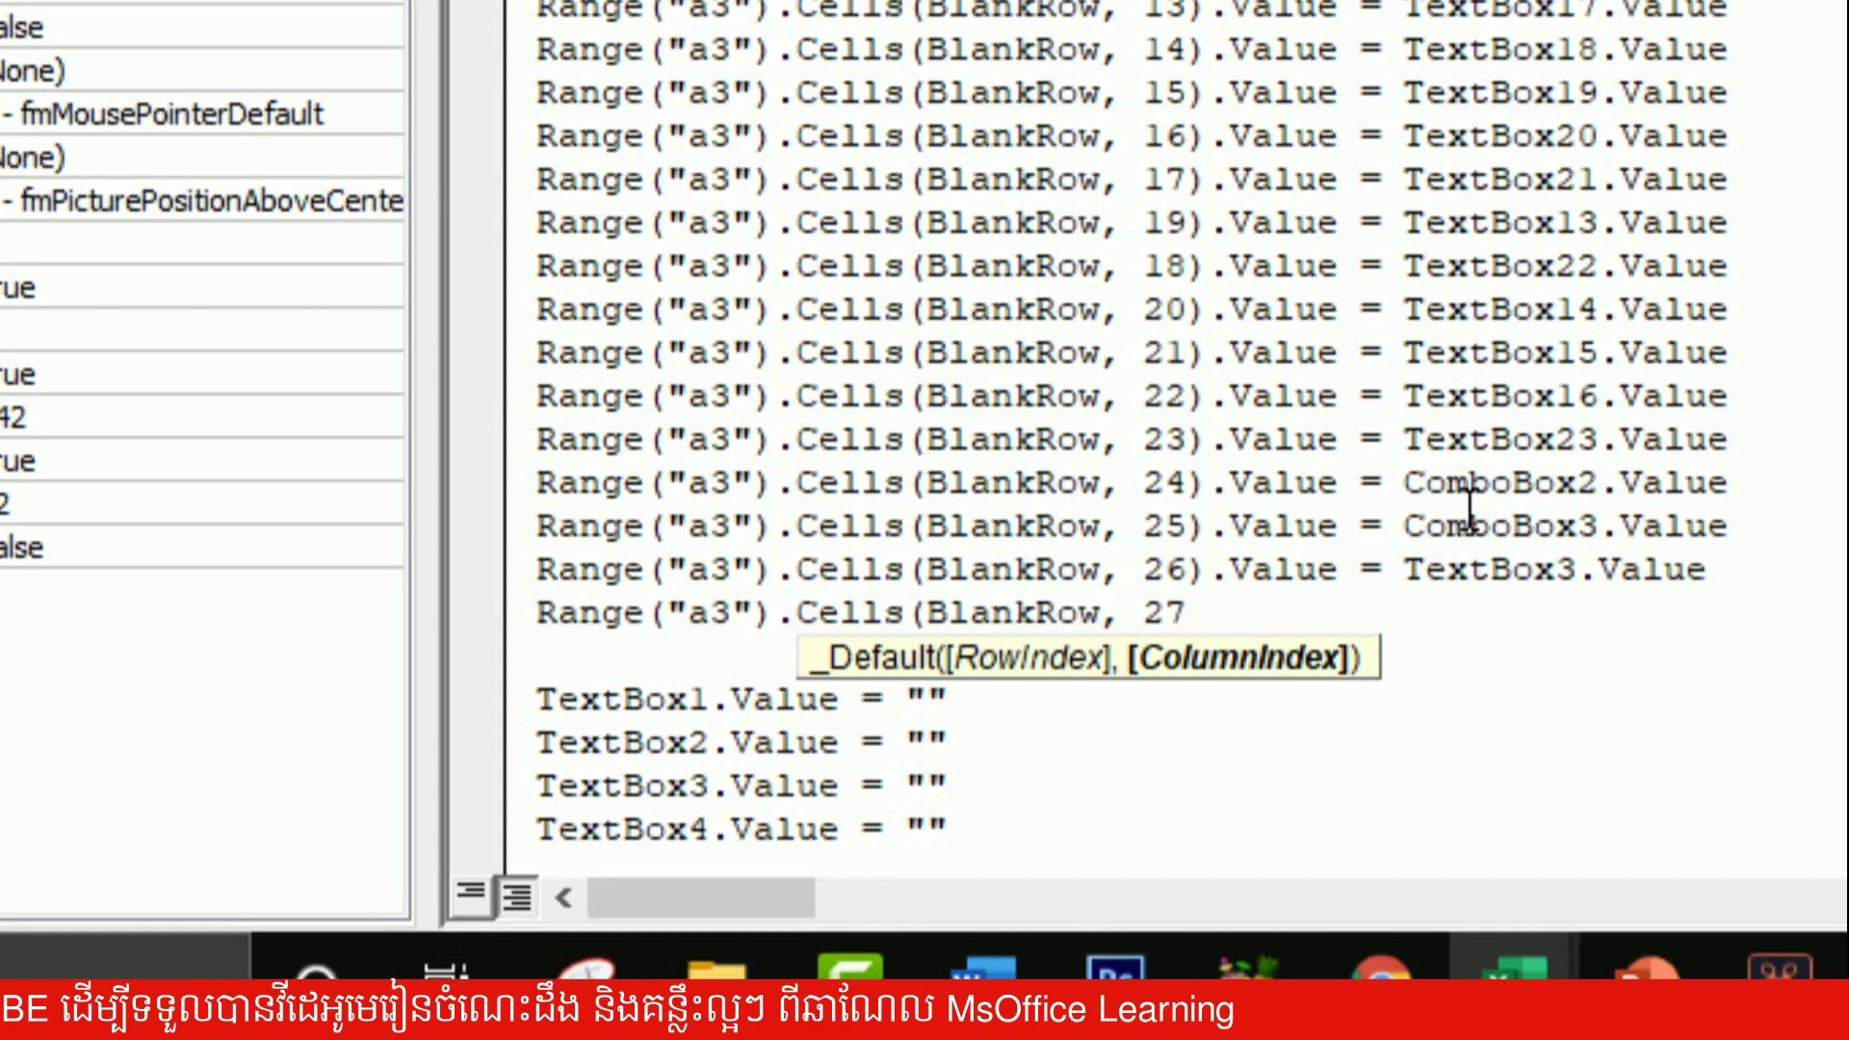
text().Value =)
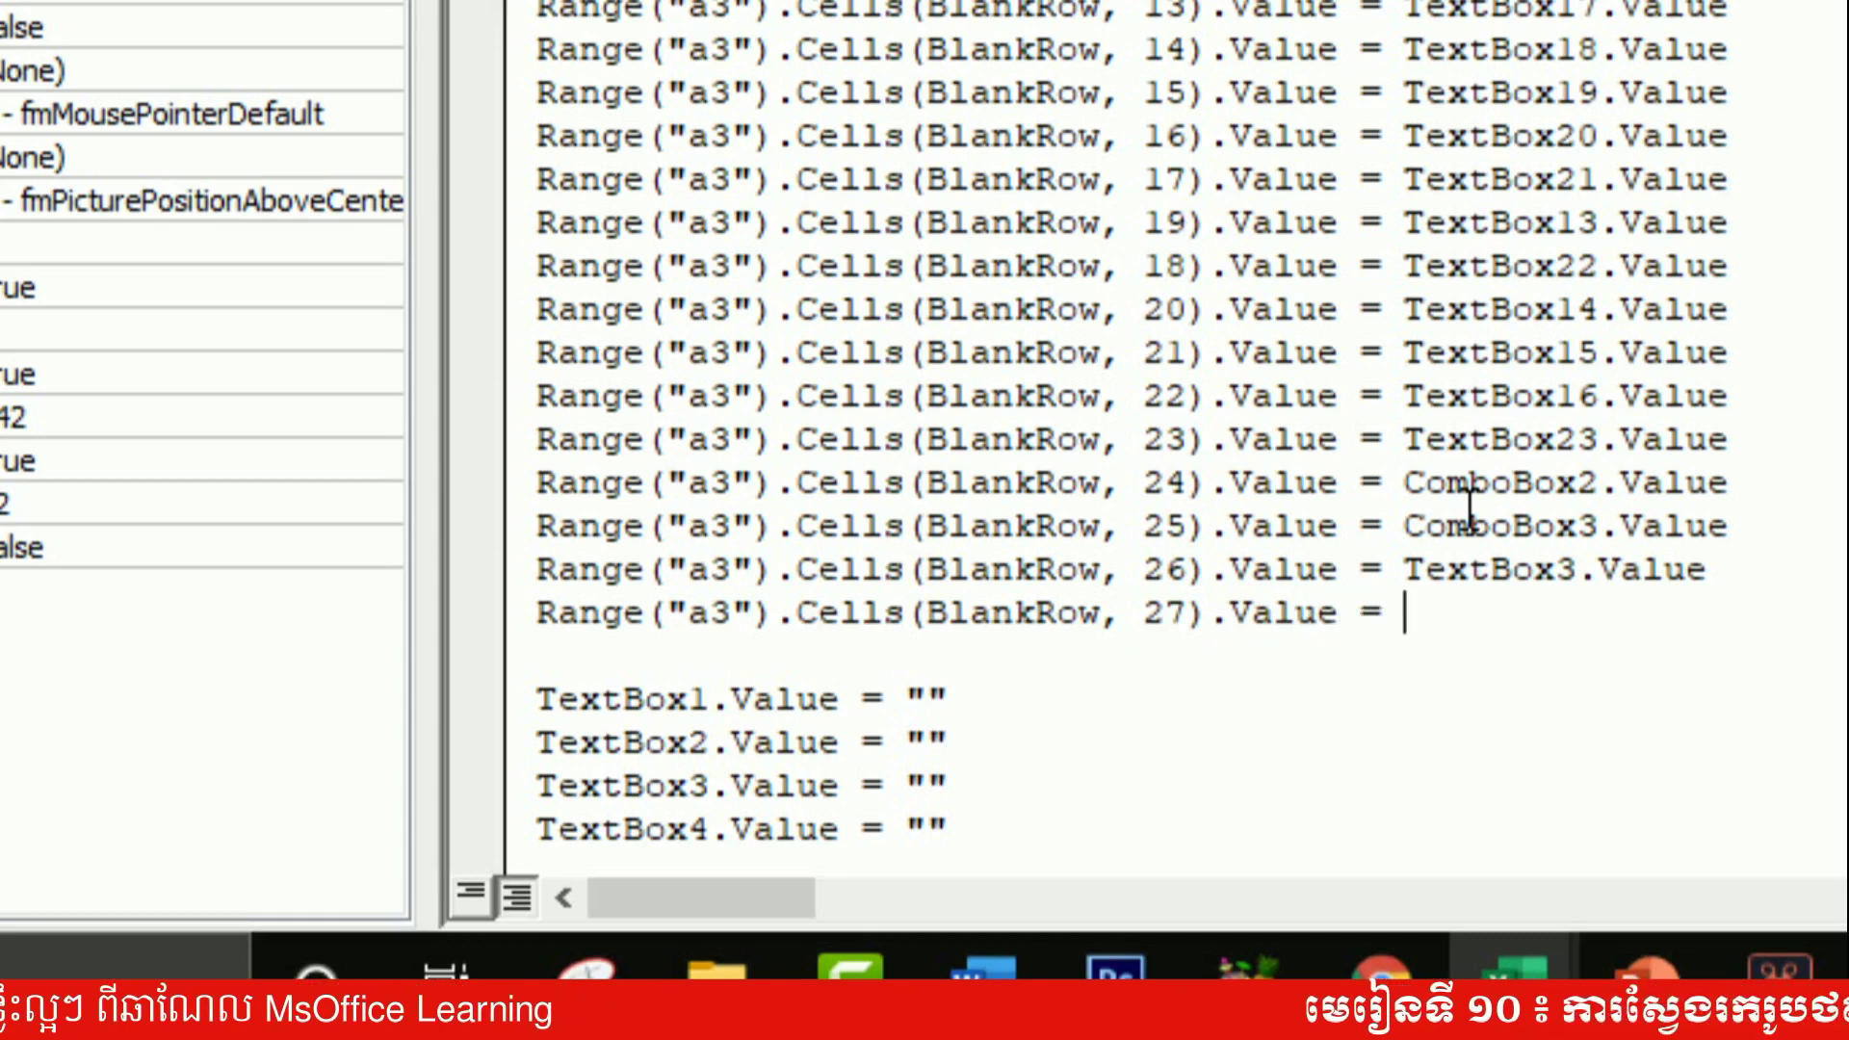
text(.Pic)
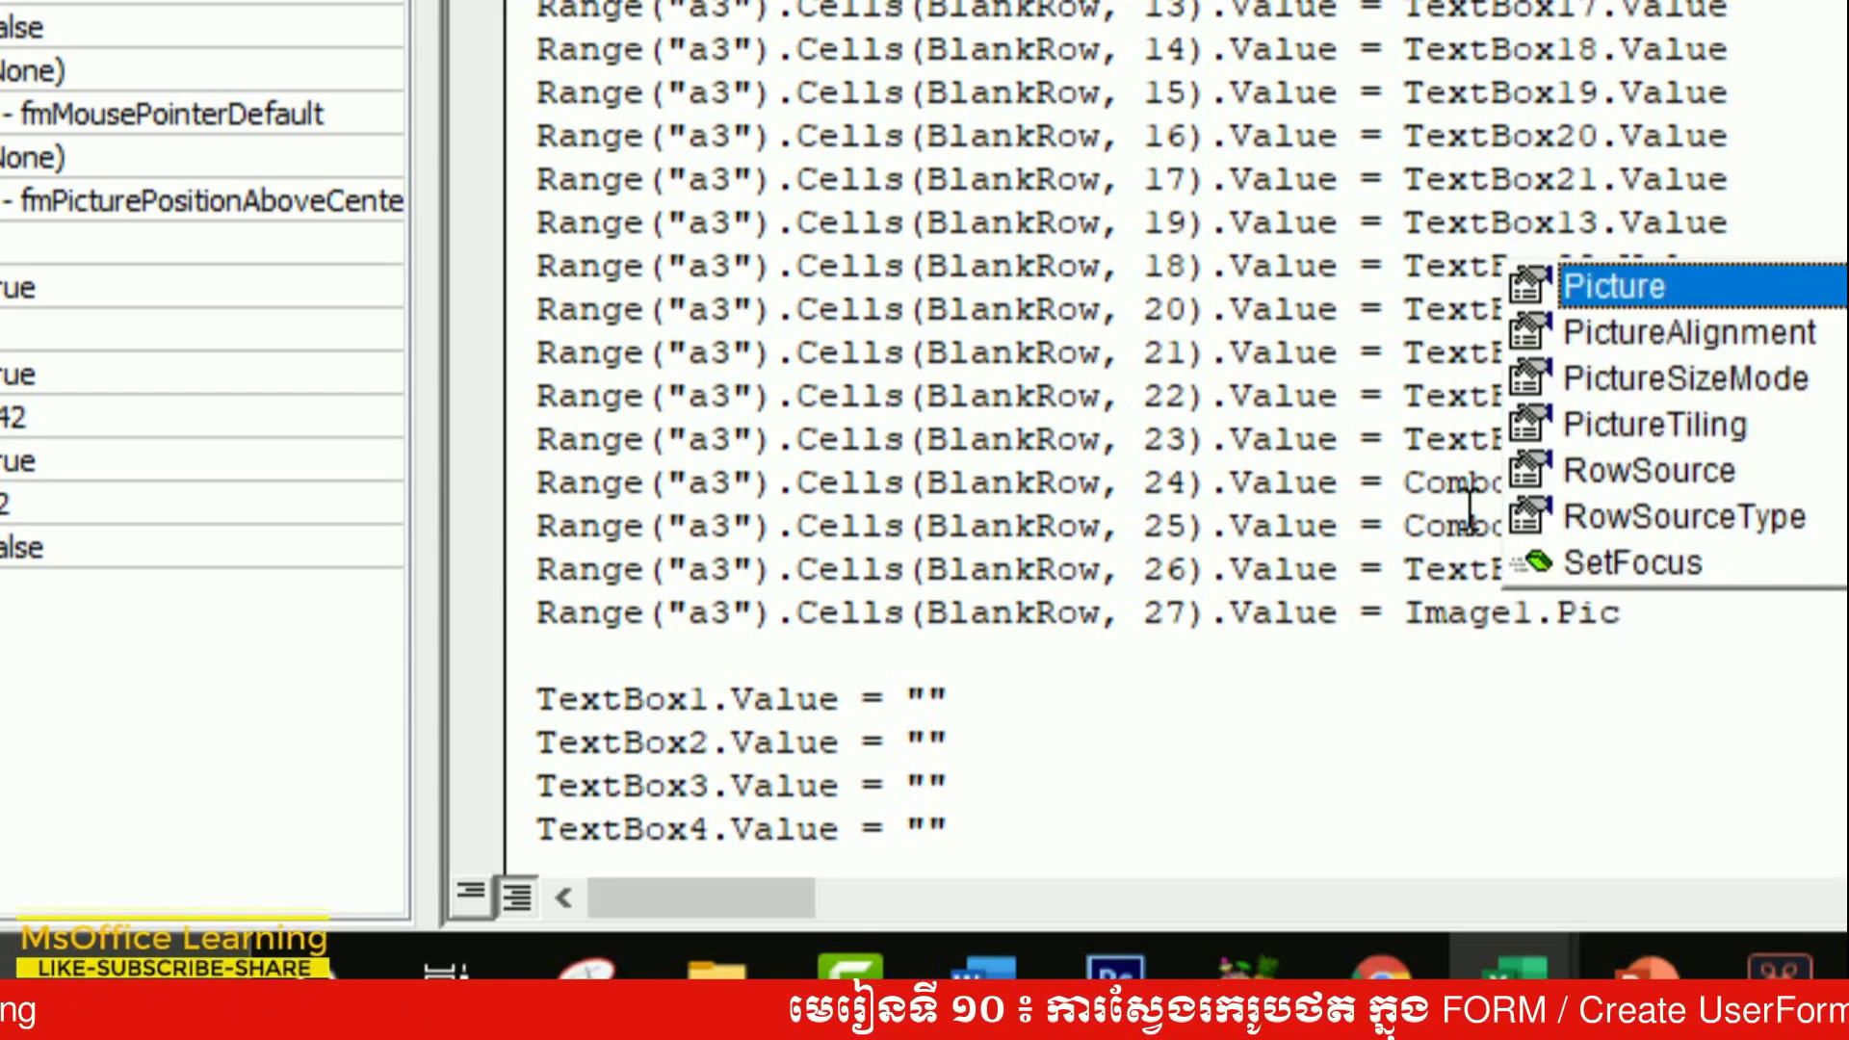
key(Tab)
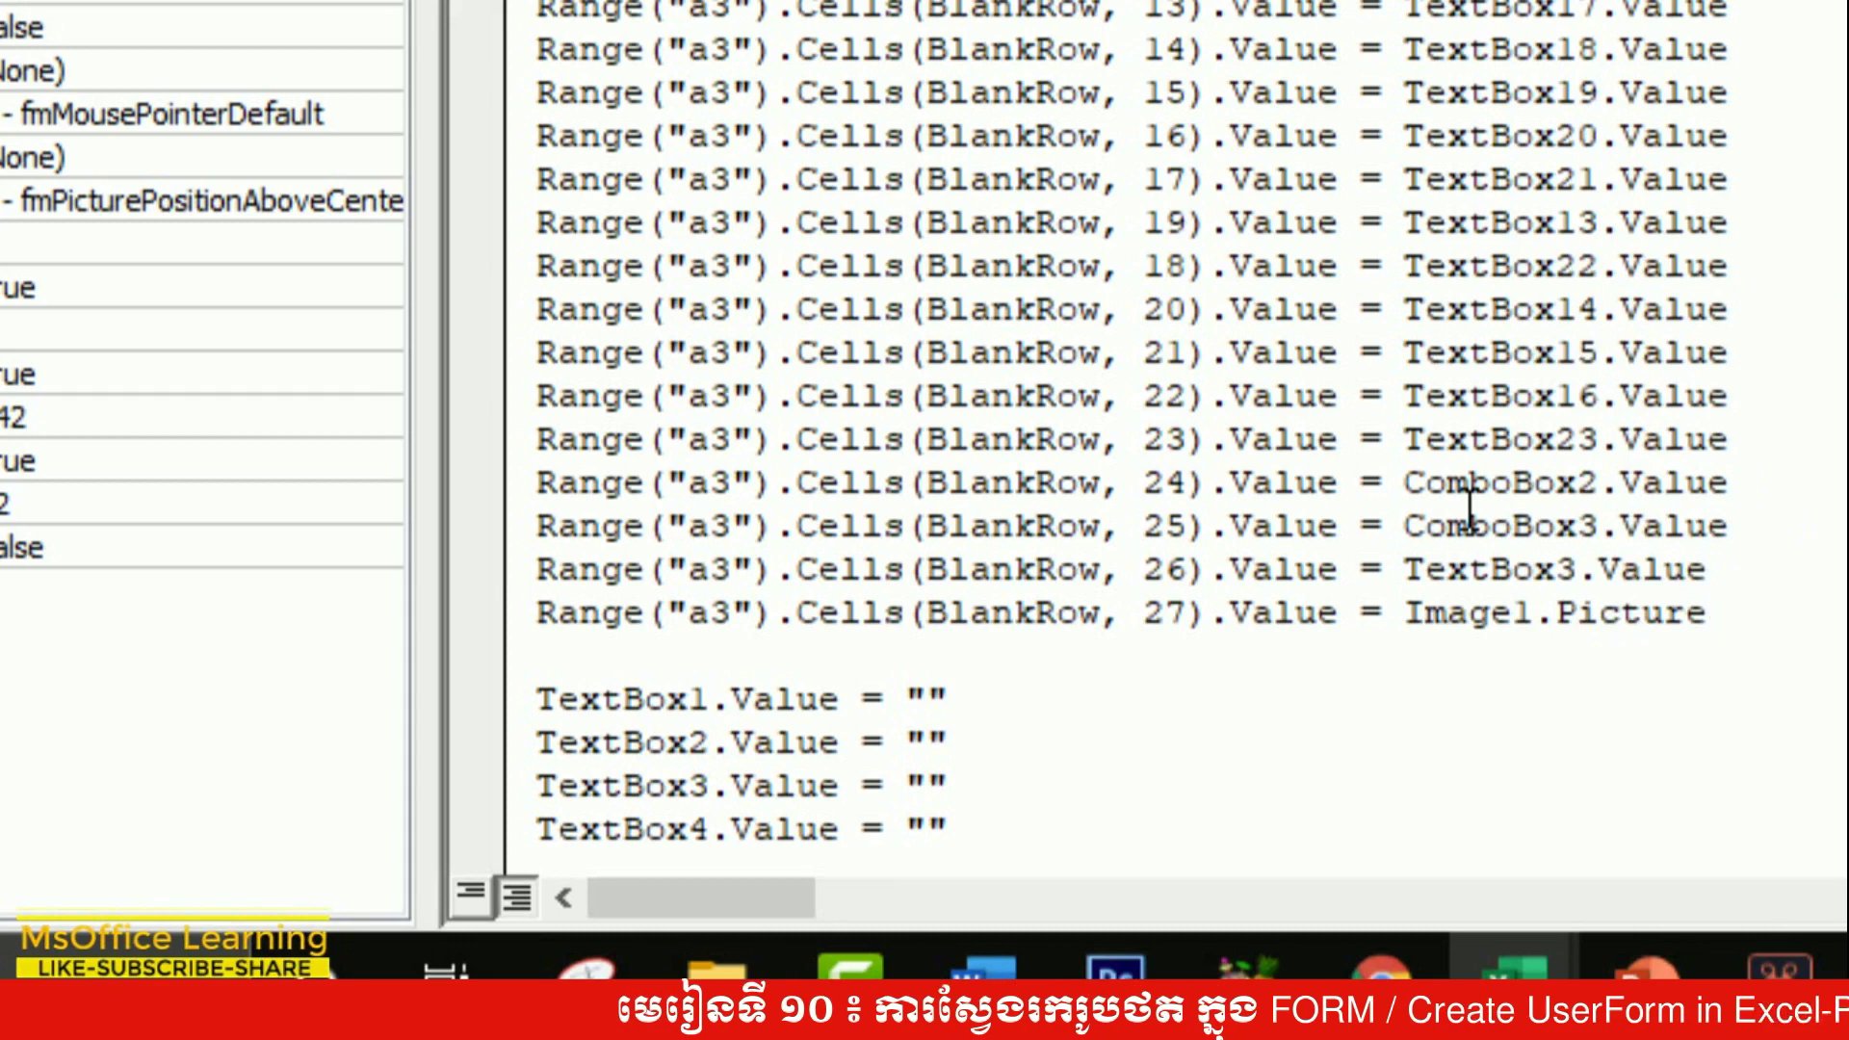
drag(1728, 572, 1663, 570)
click(1676, 616)
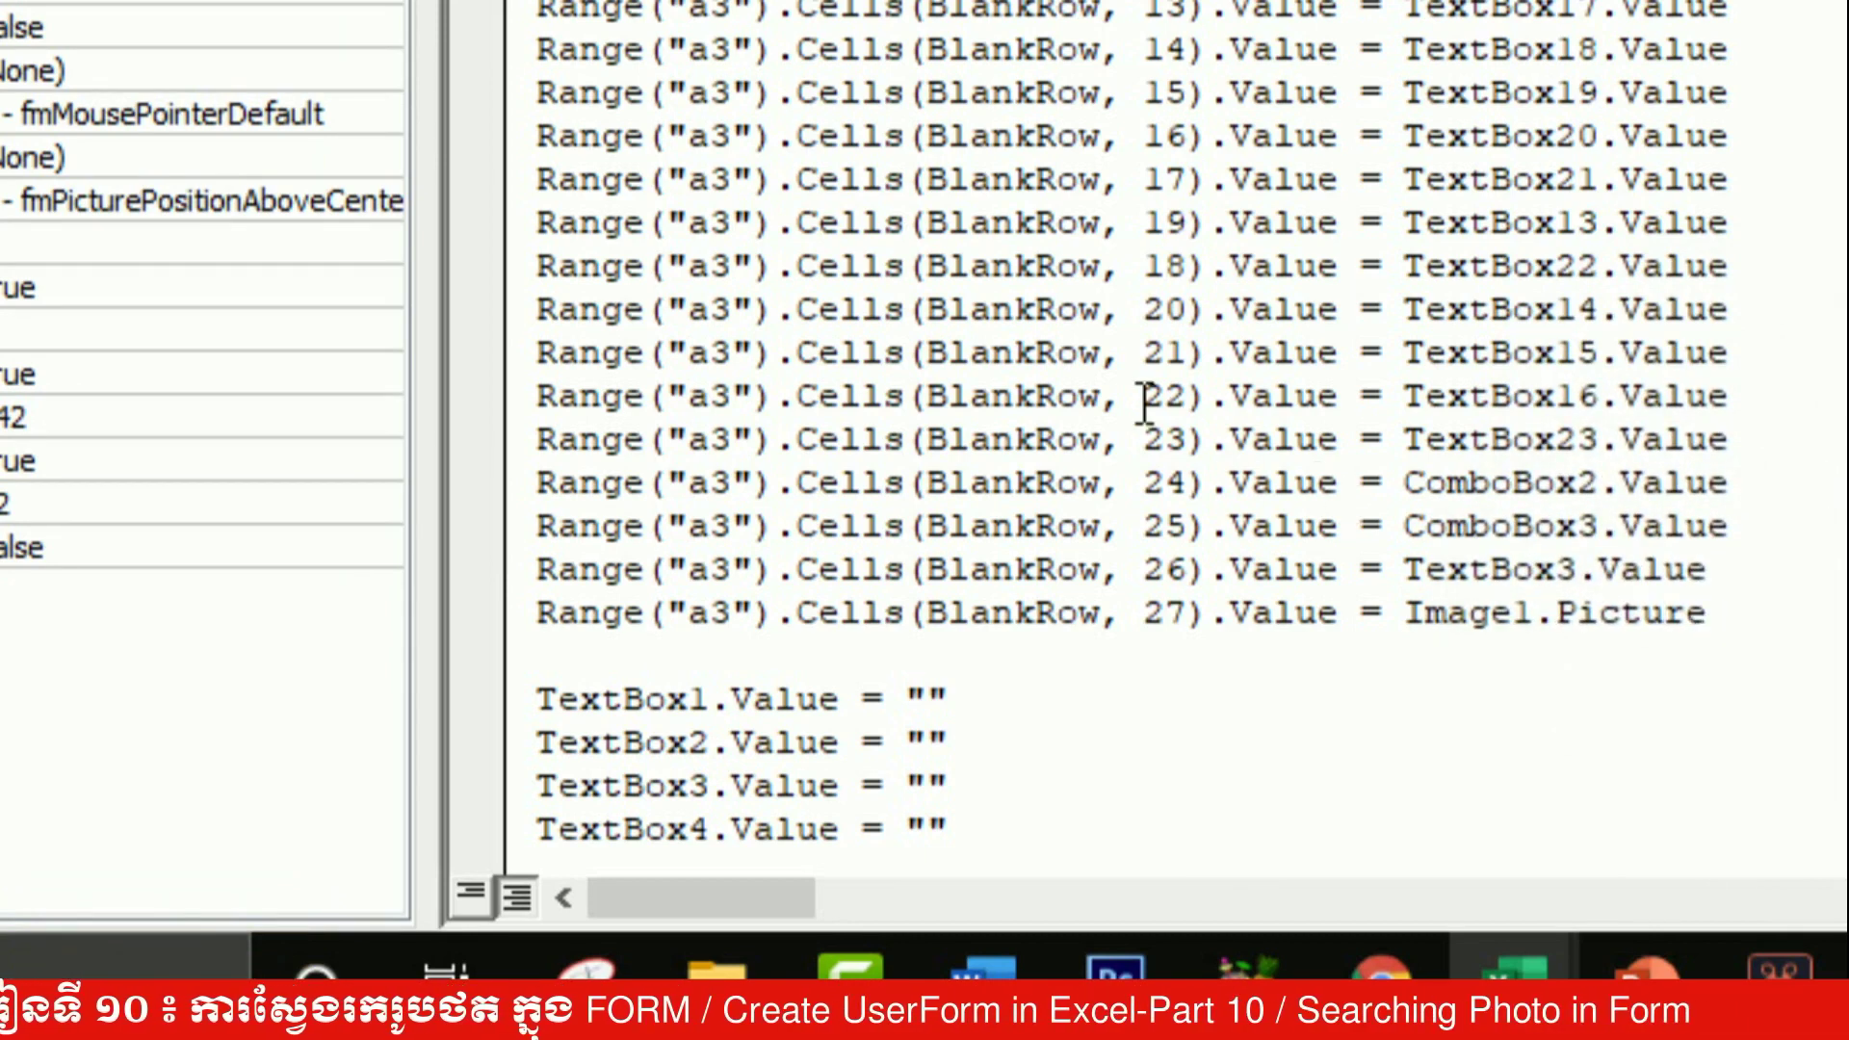
Add a blank line after the TextBox23.Value = "" clearing line
scroll(1165, 430, down, 1)
scroll(1166, 430, down, 4)
scroll(1165, 431, down, 6)
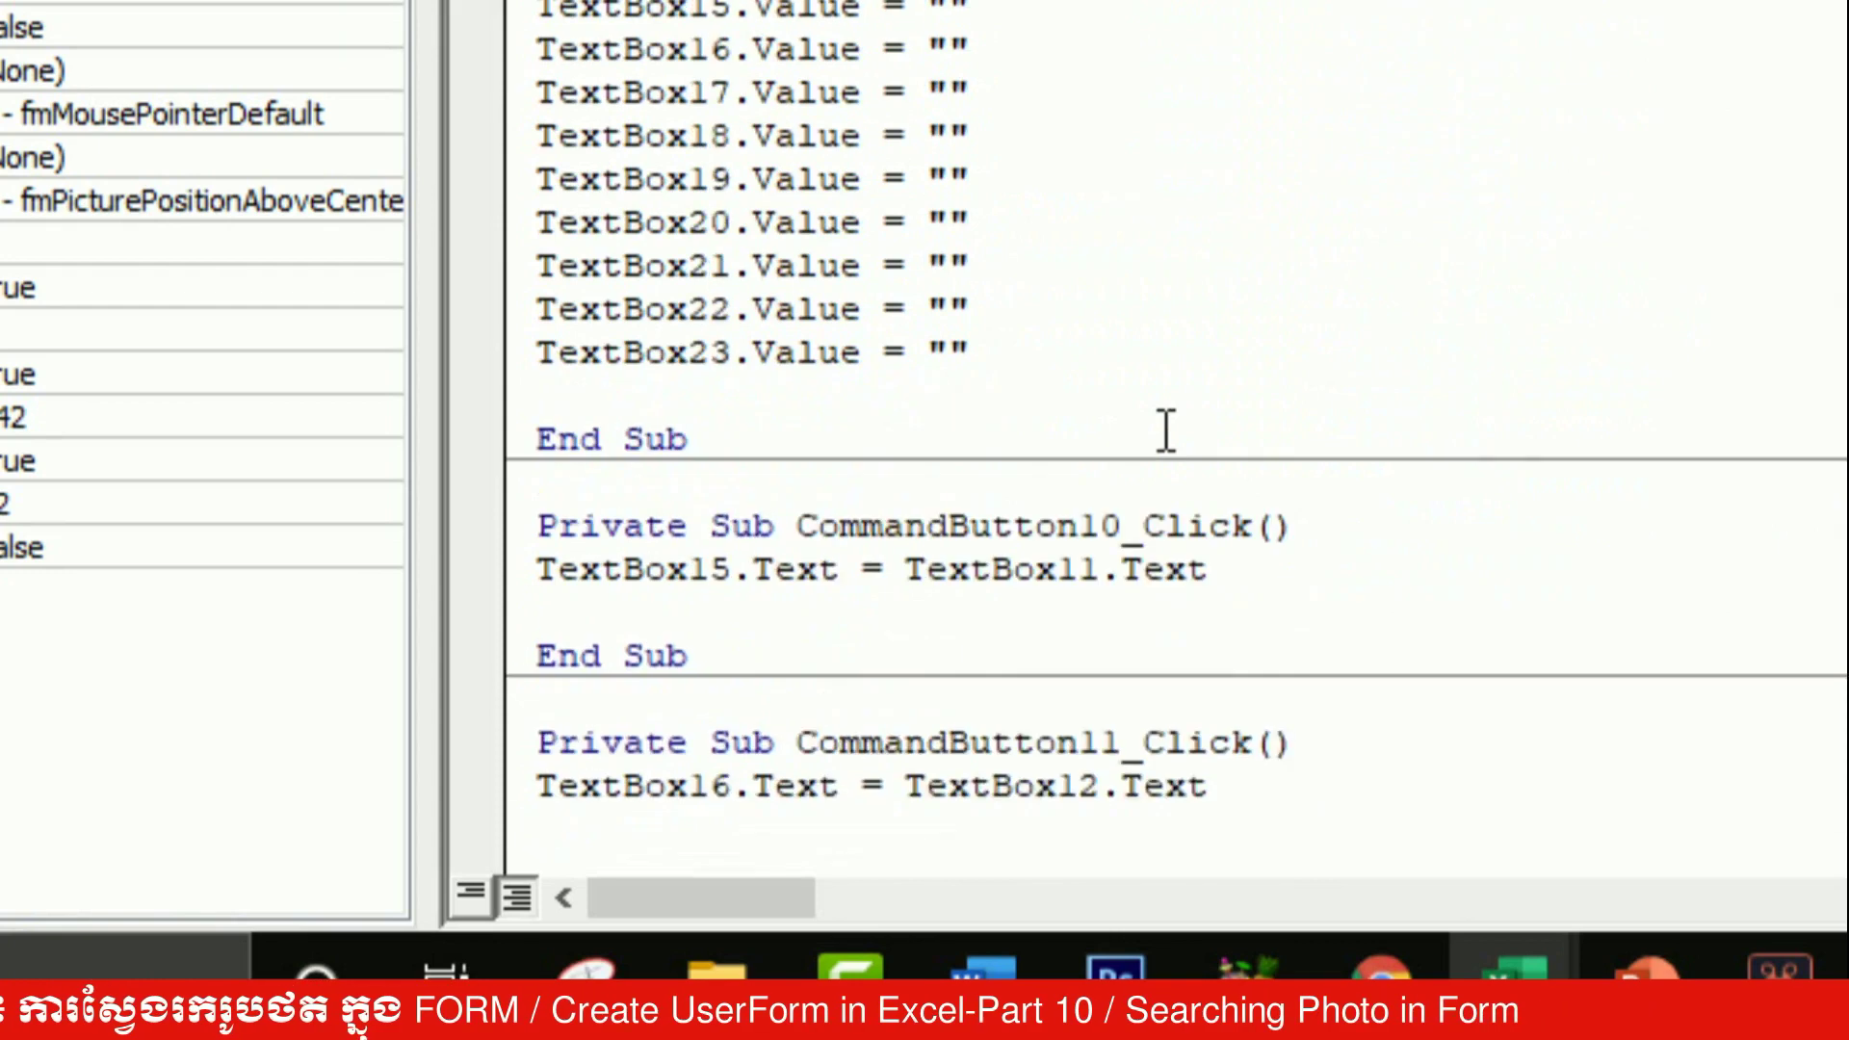
scroll(1165, 431, down, 2)
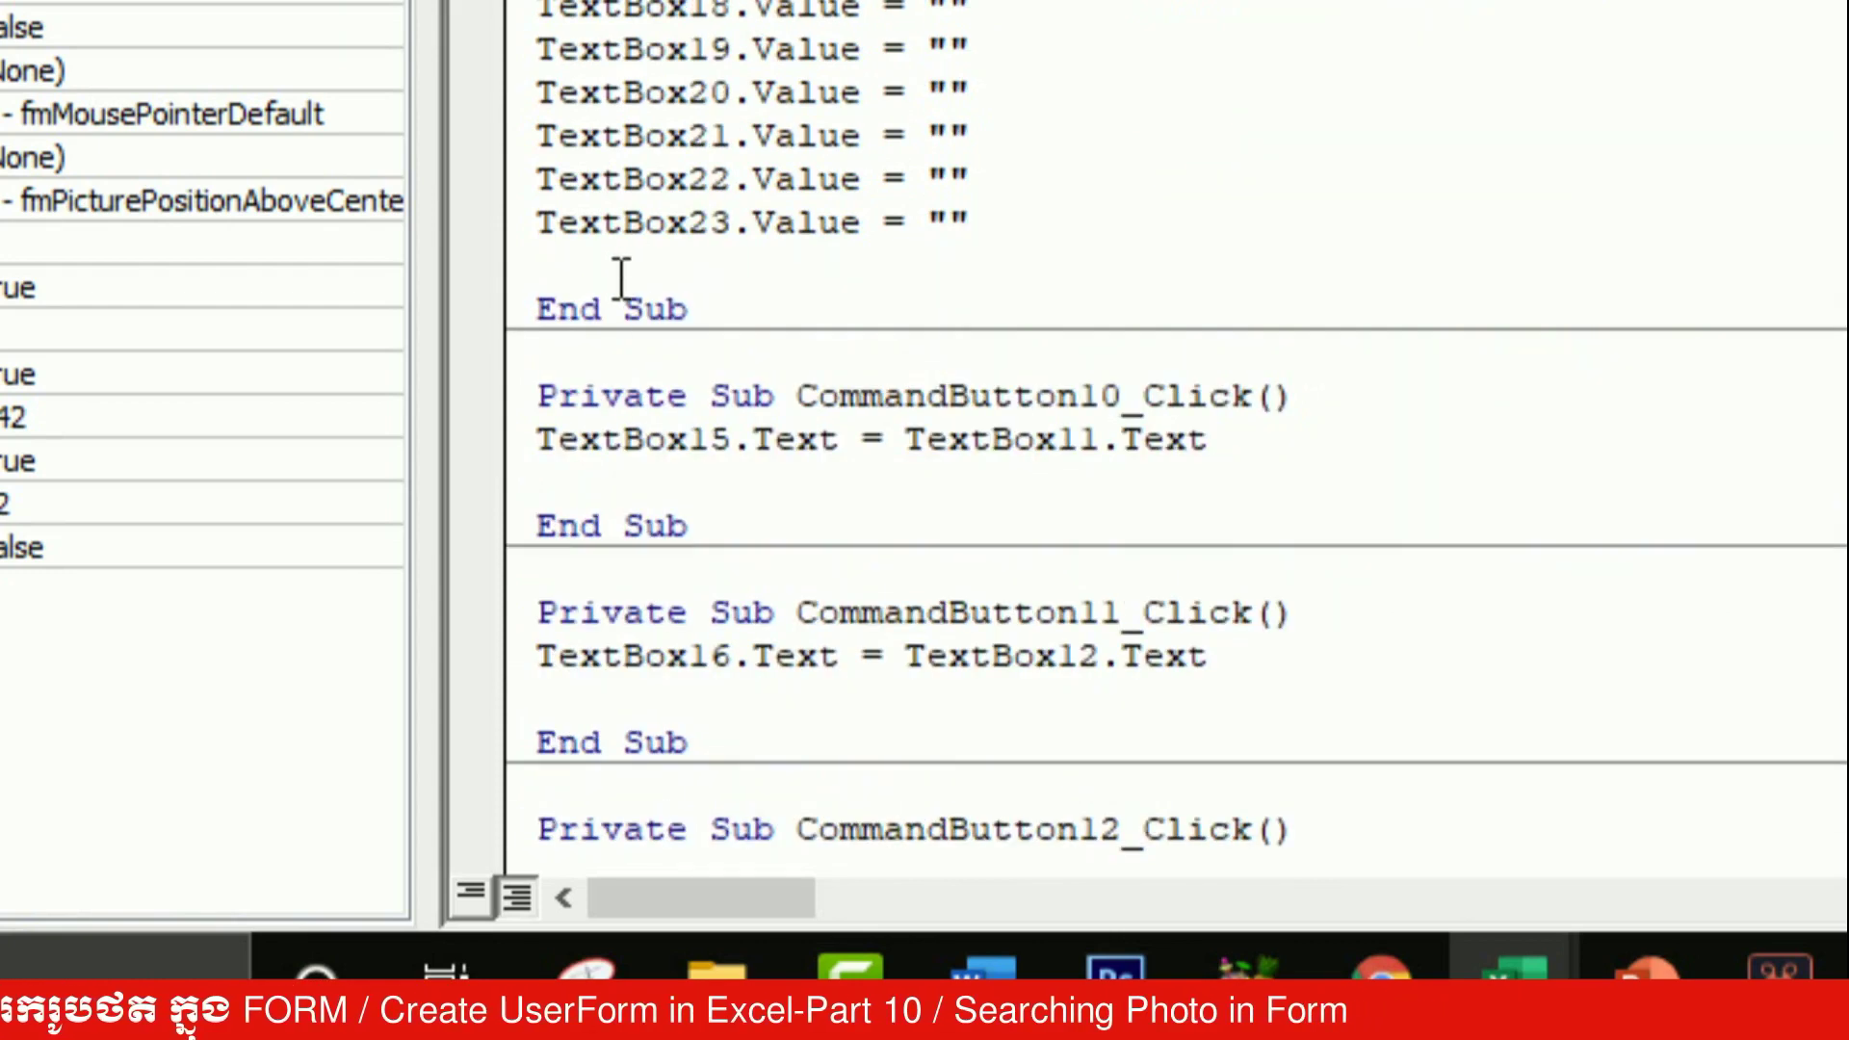
click(992, 209)
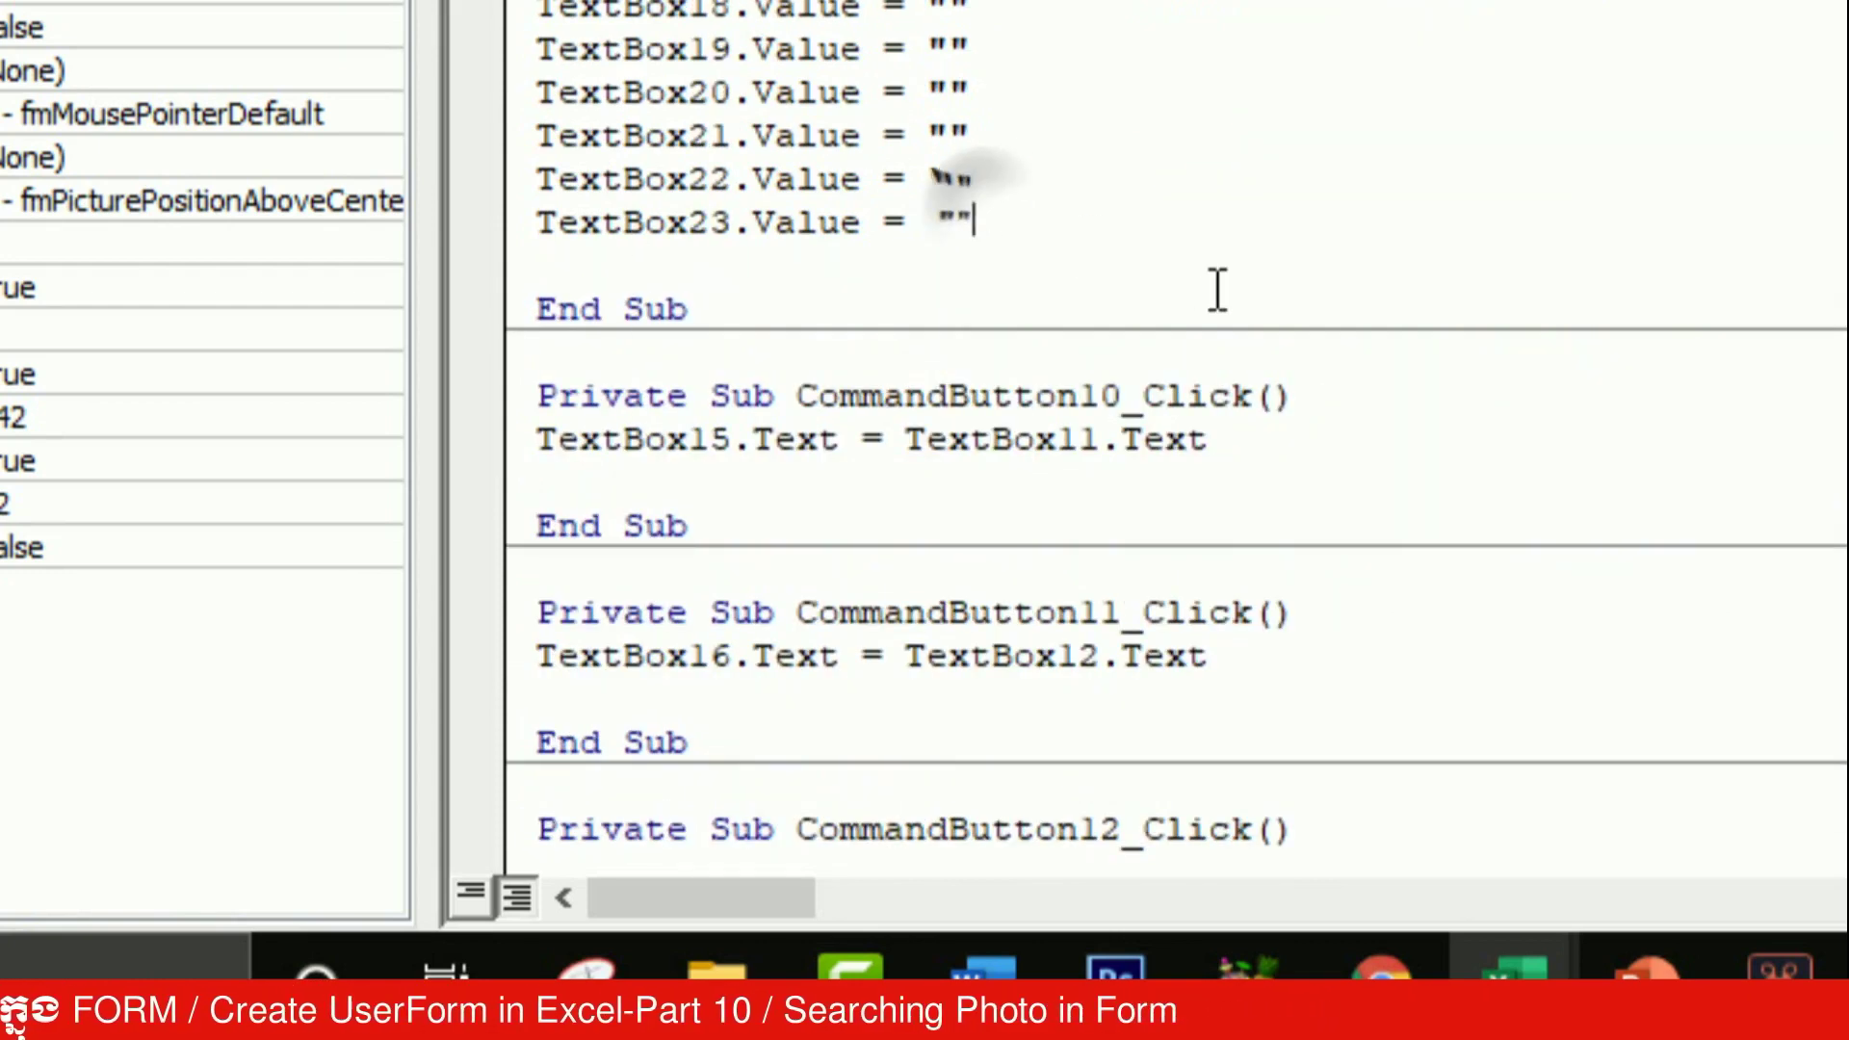
key(Return)
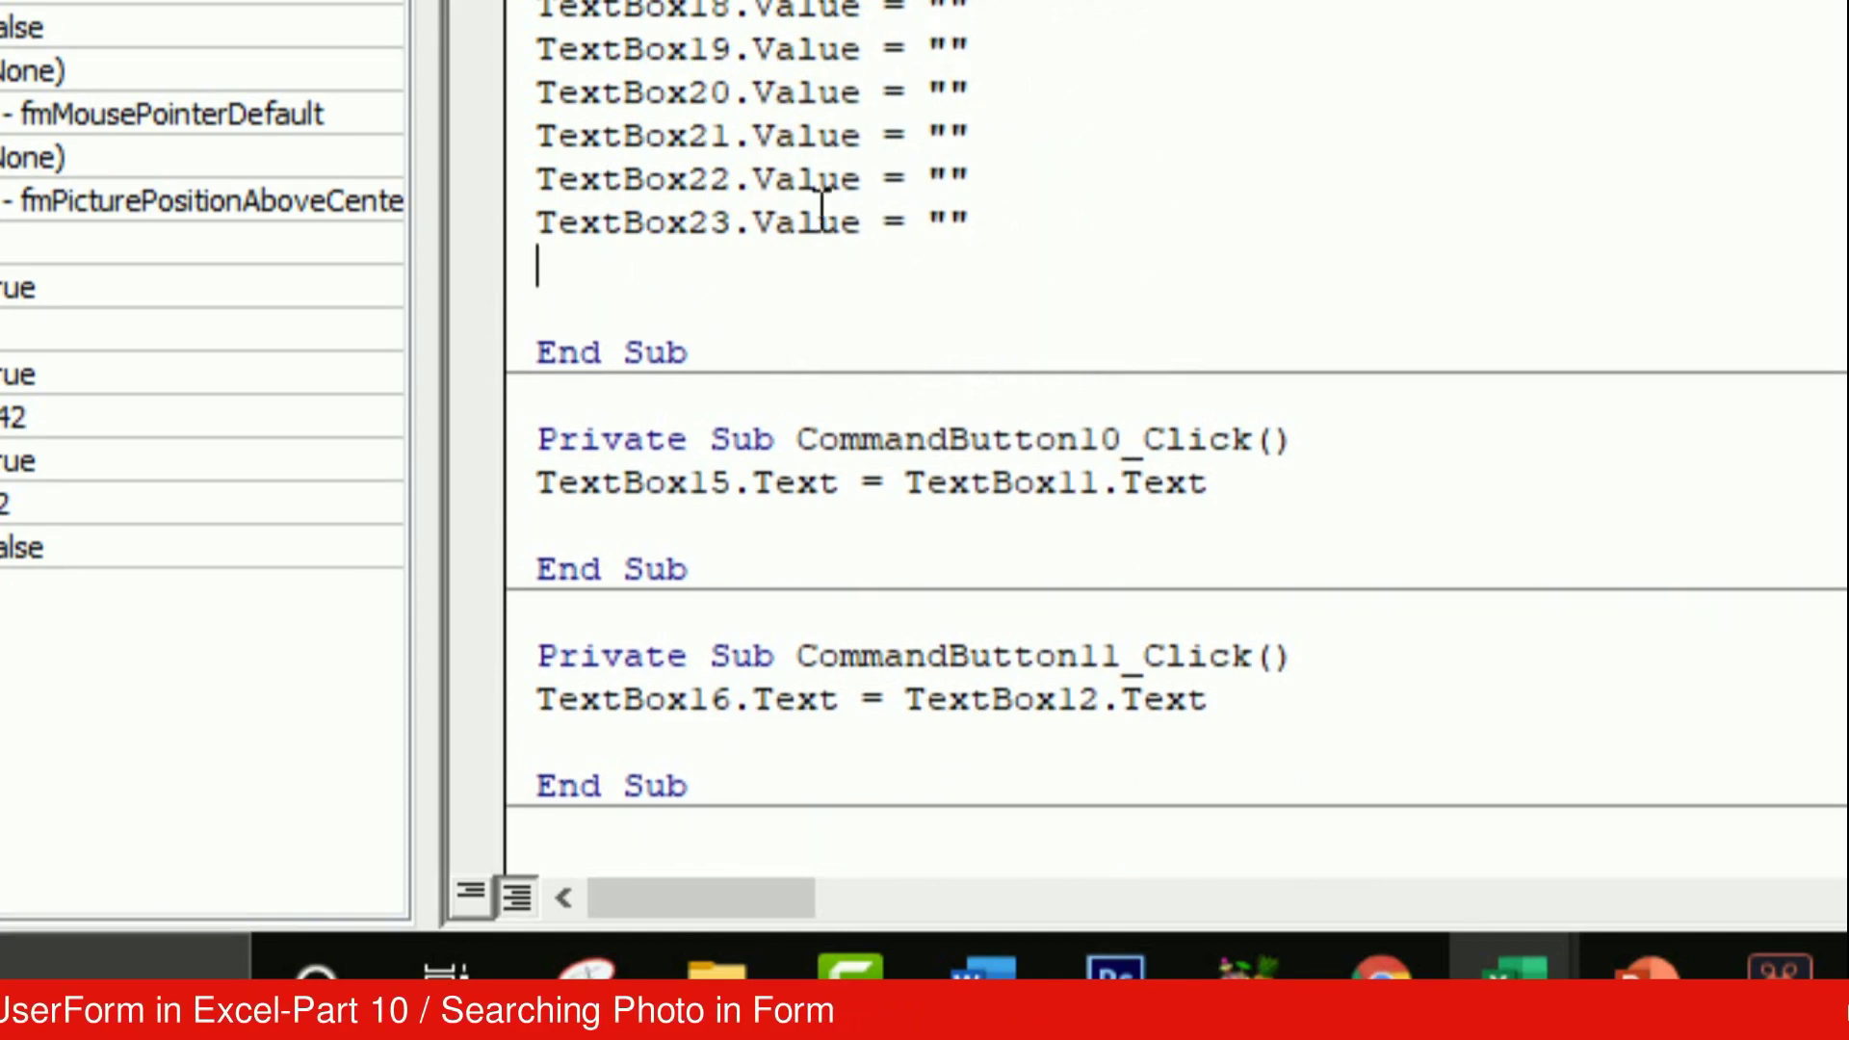
drag(822, 207, 578, 9)
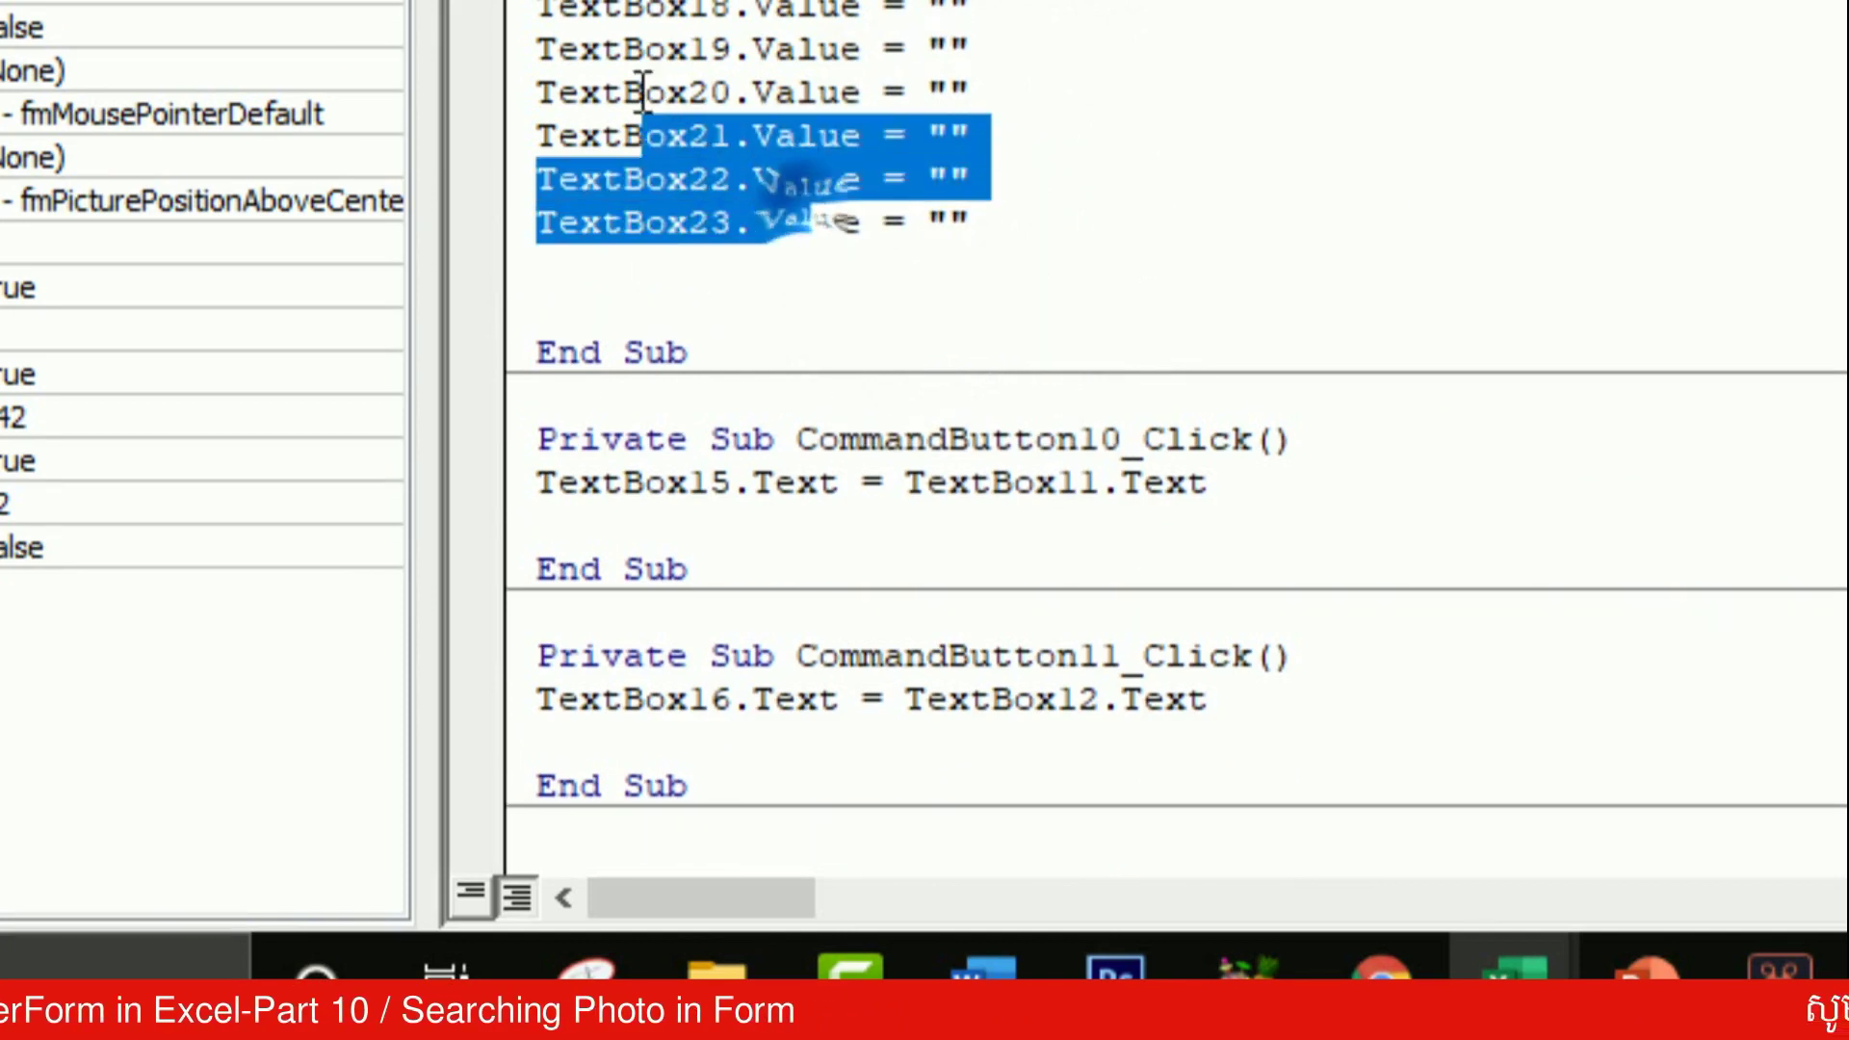
click(556, 279)
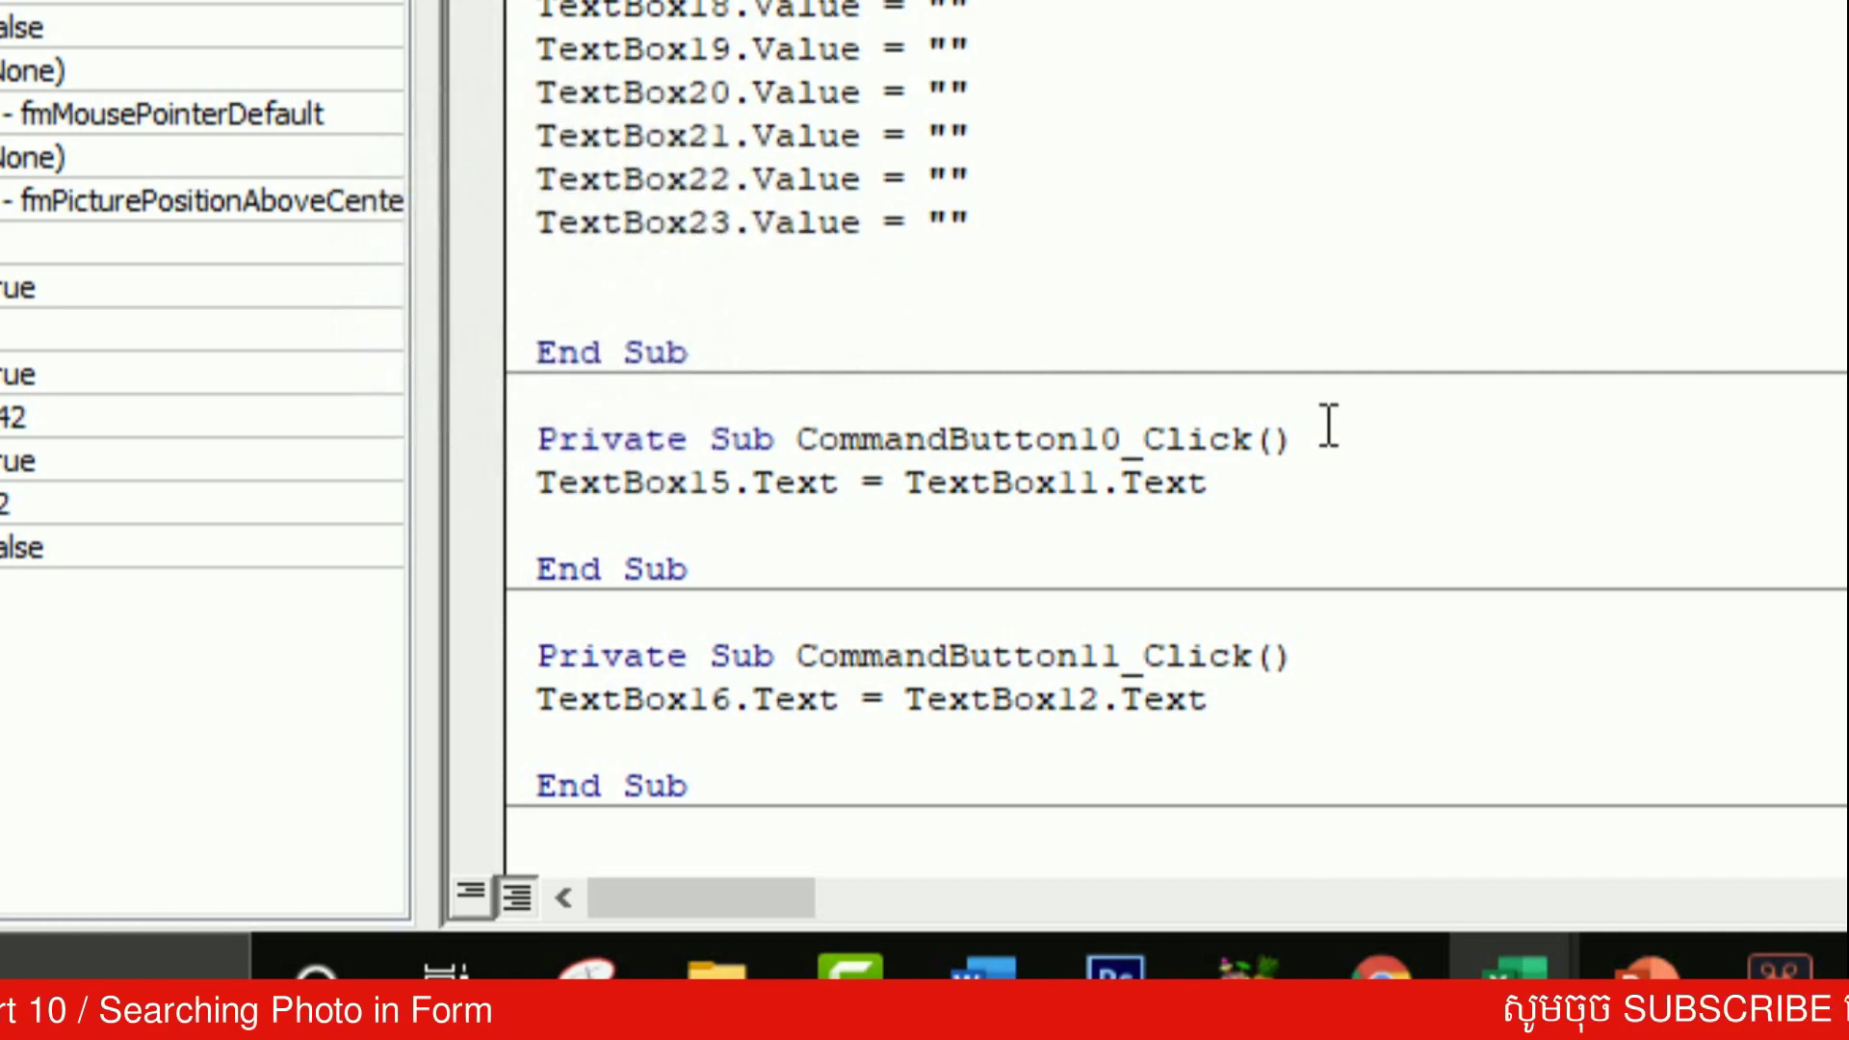
Type Image1.Picture = Nothing on the new line
text(Image1)
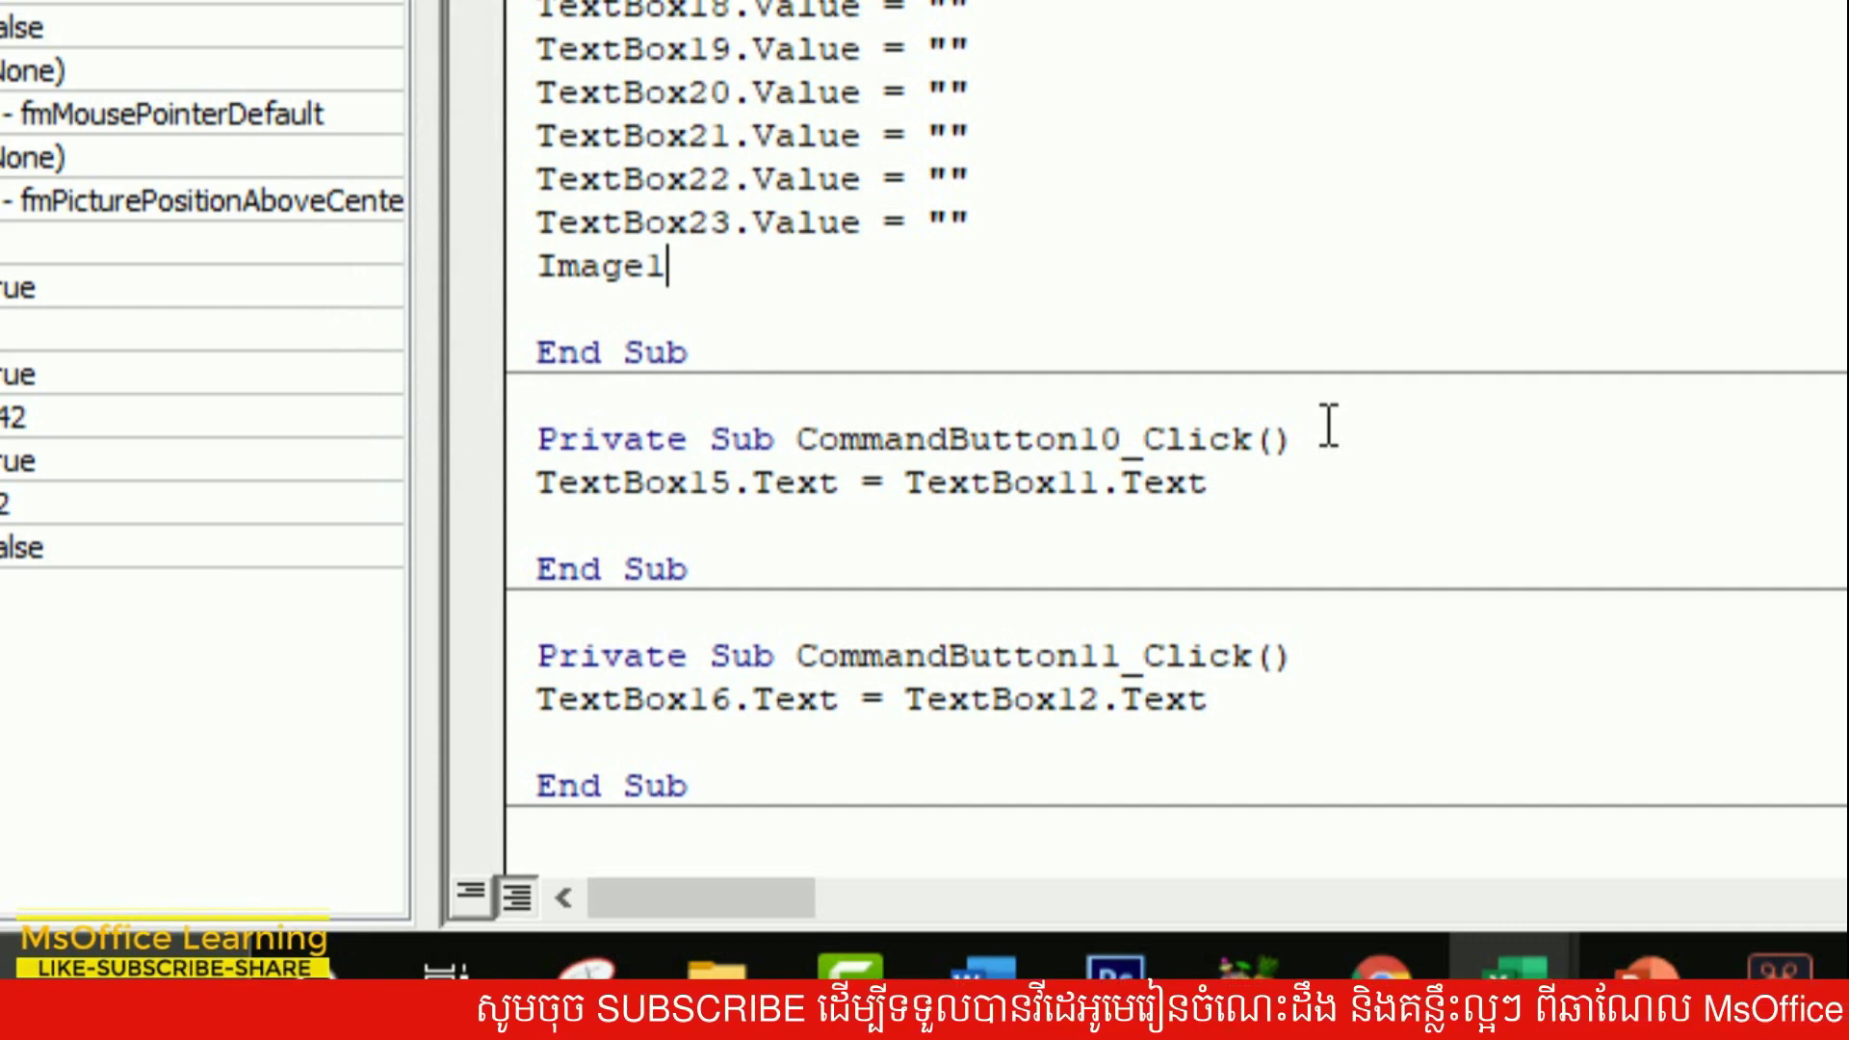
text(.)
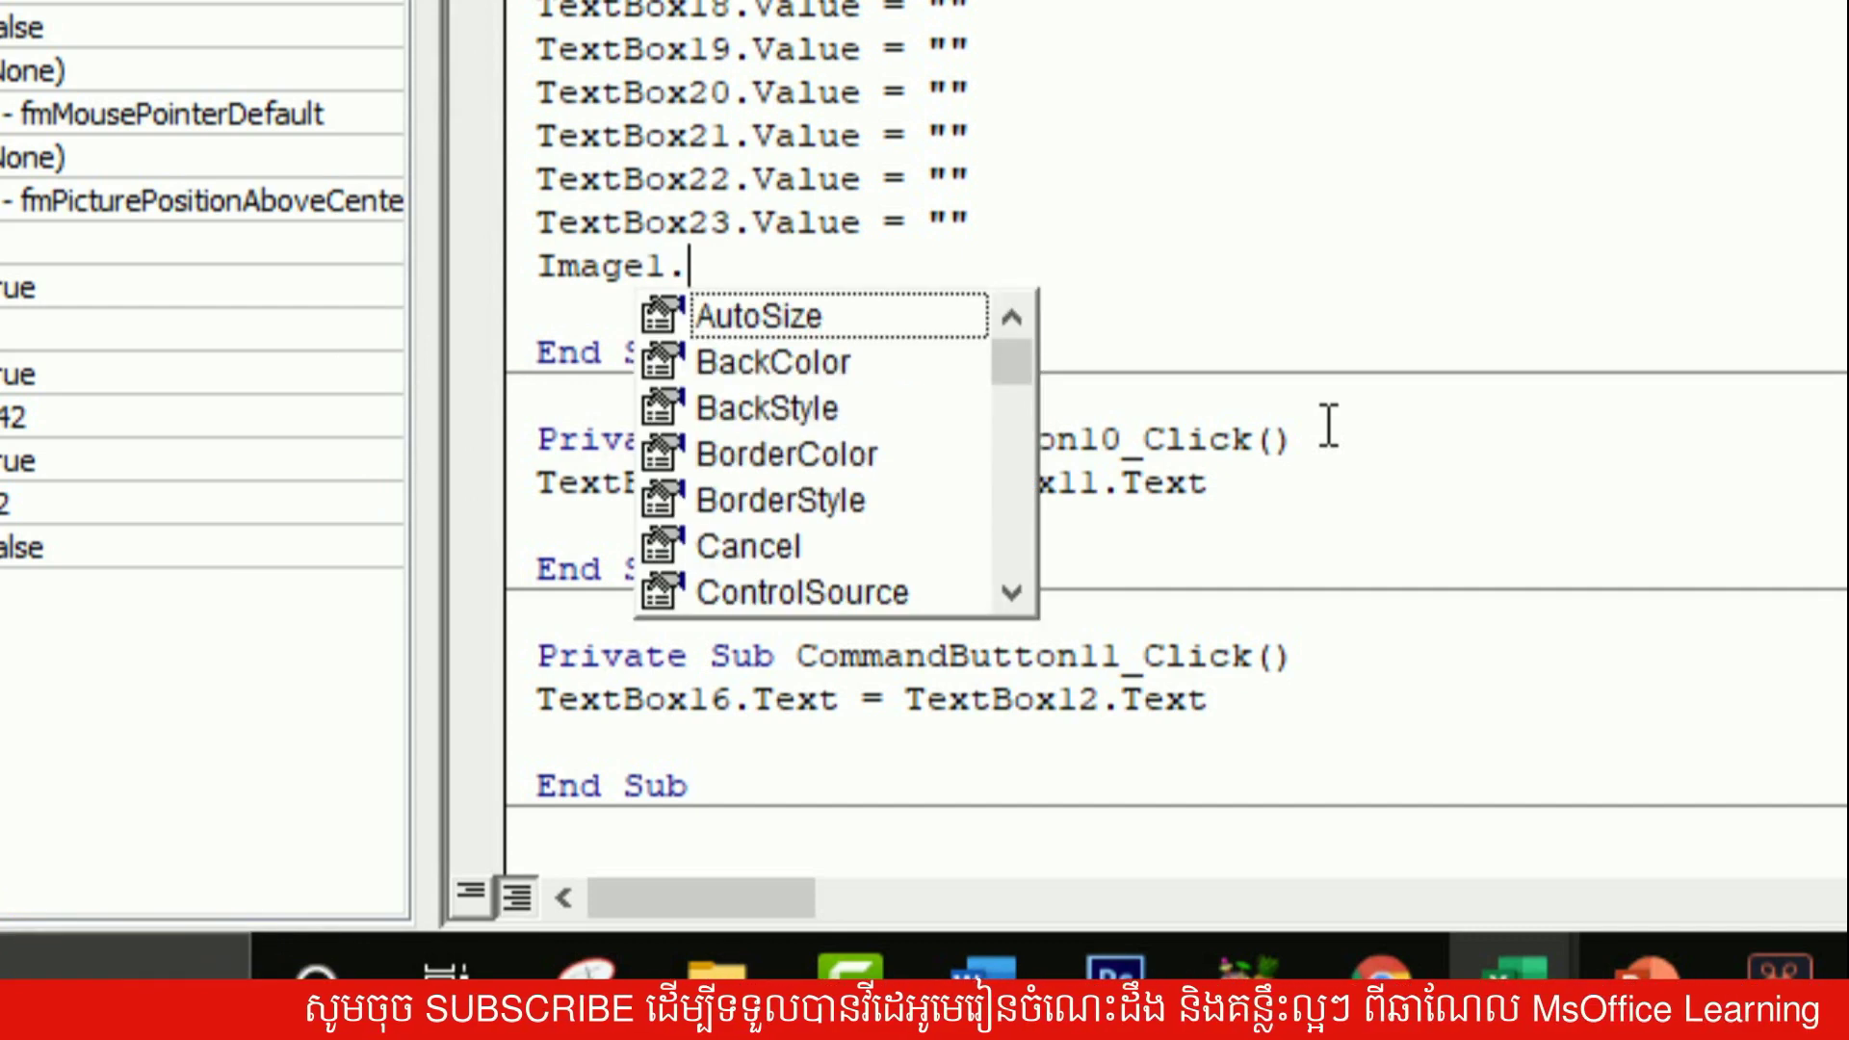
text(Pic)
key(Tab)
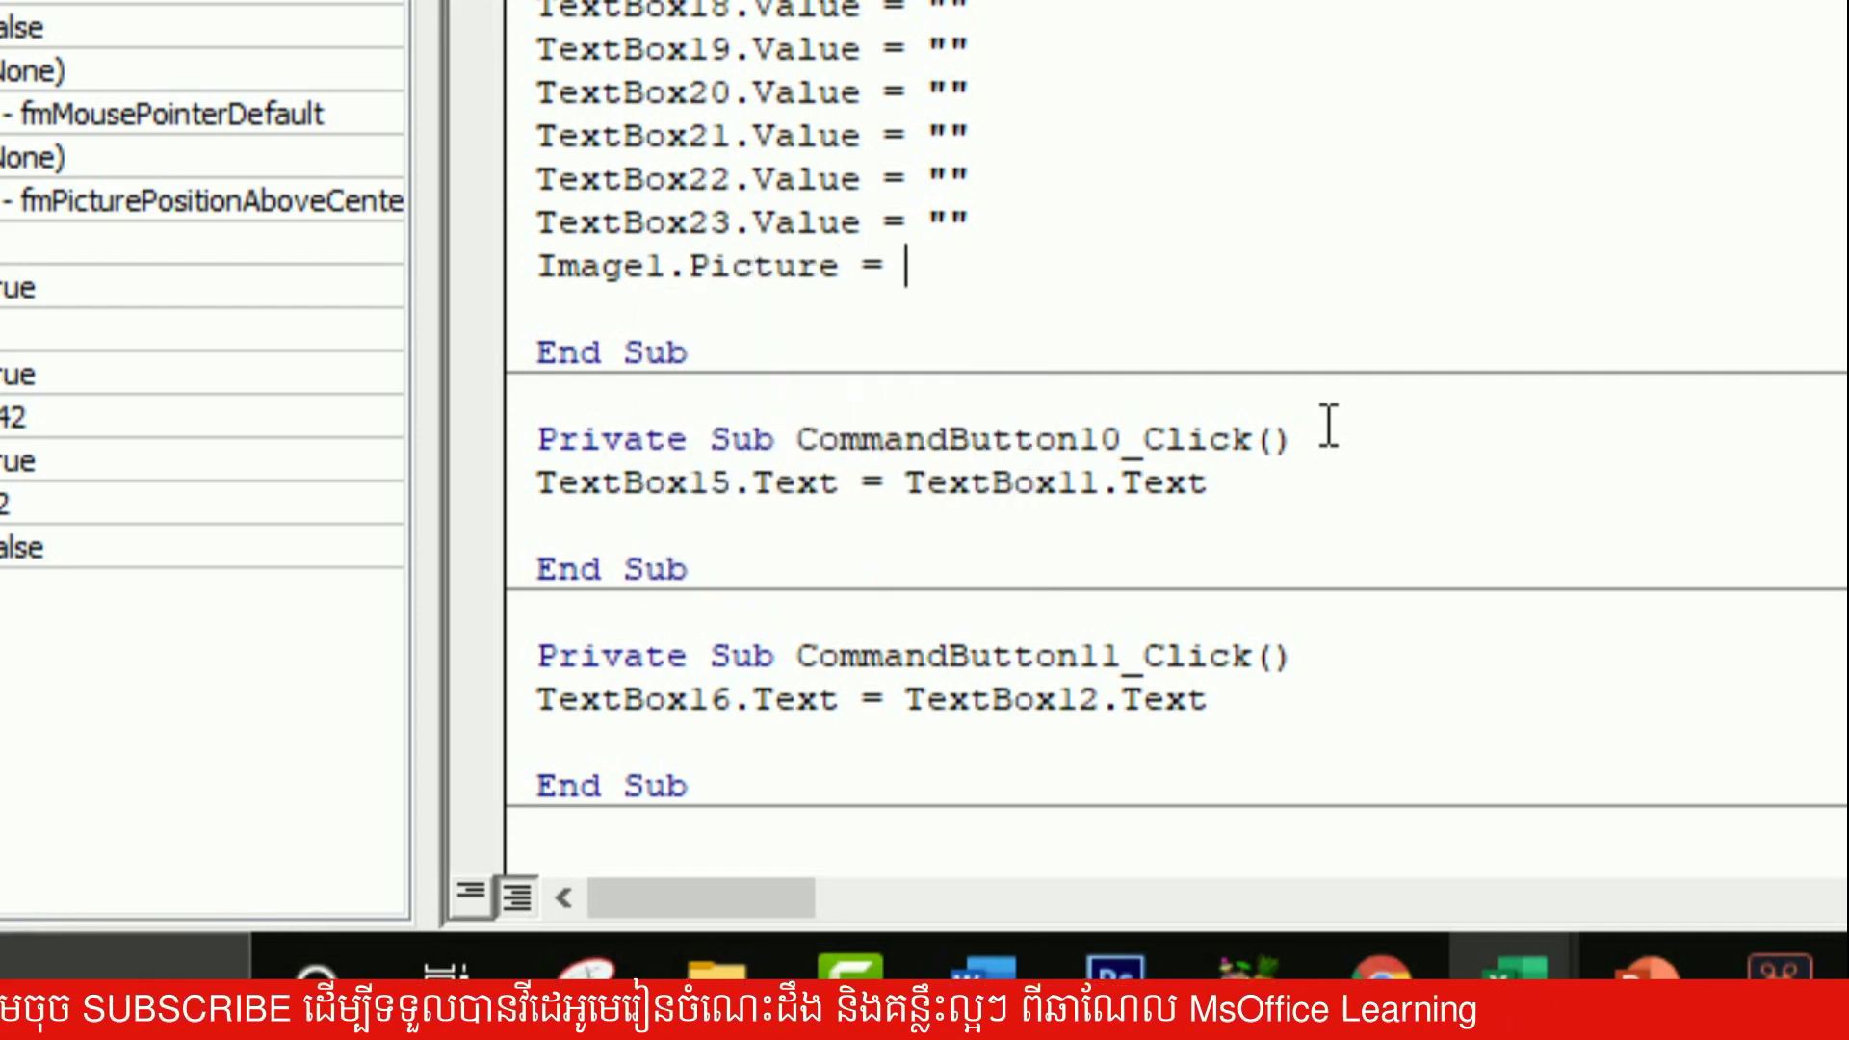
text(Nothing)
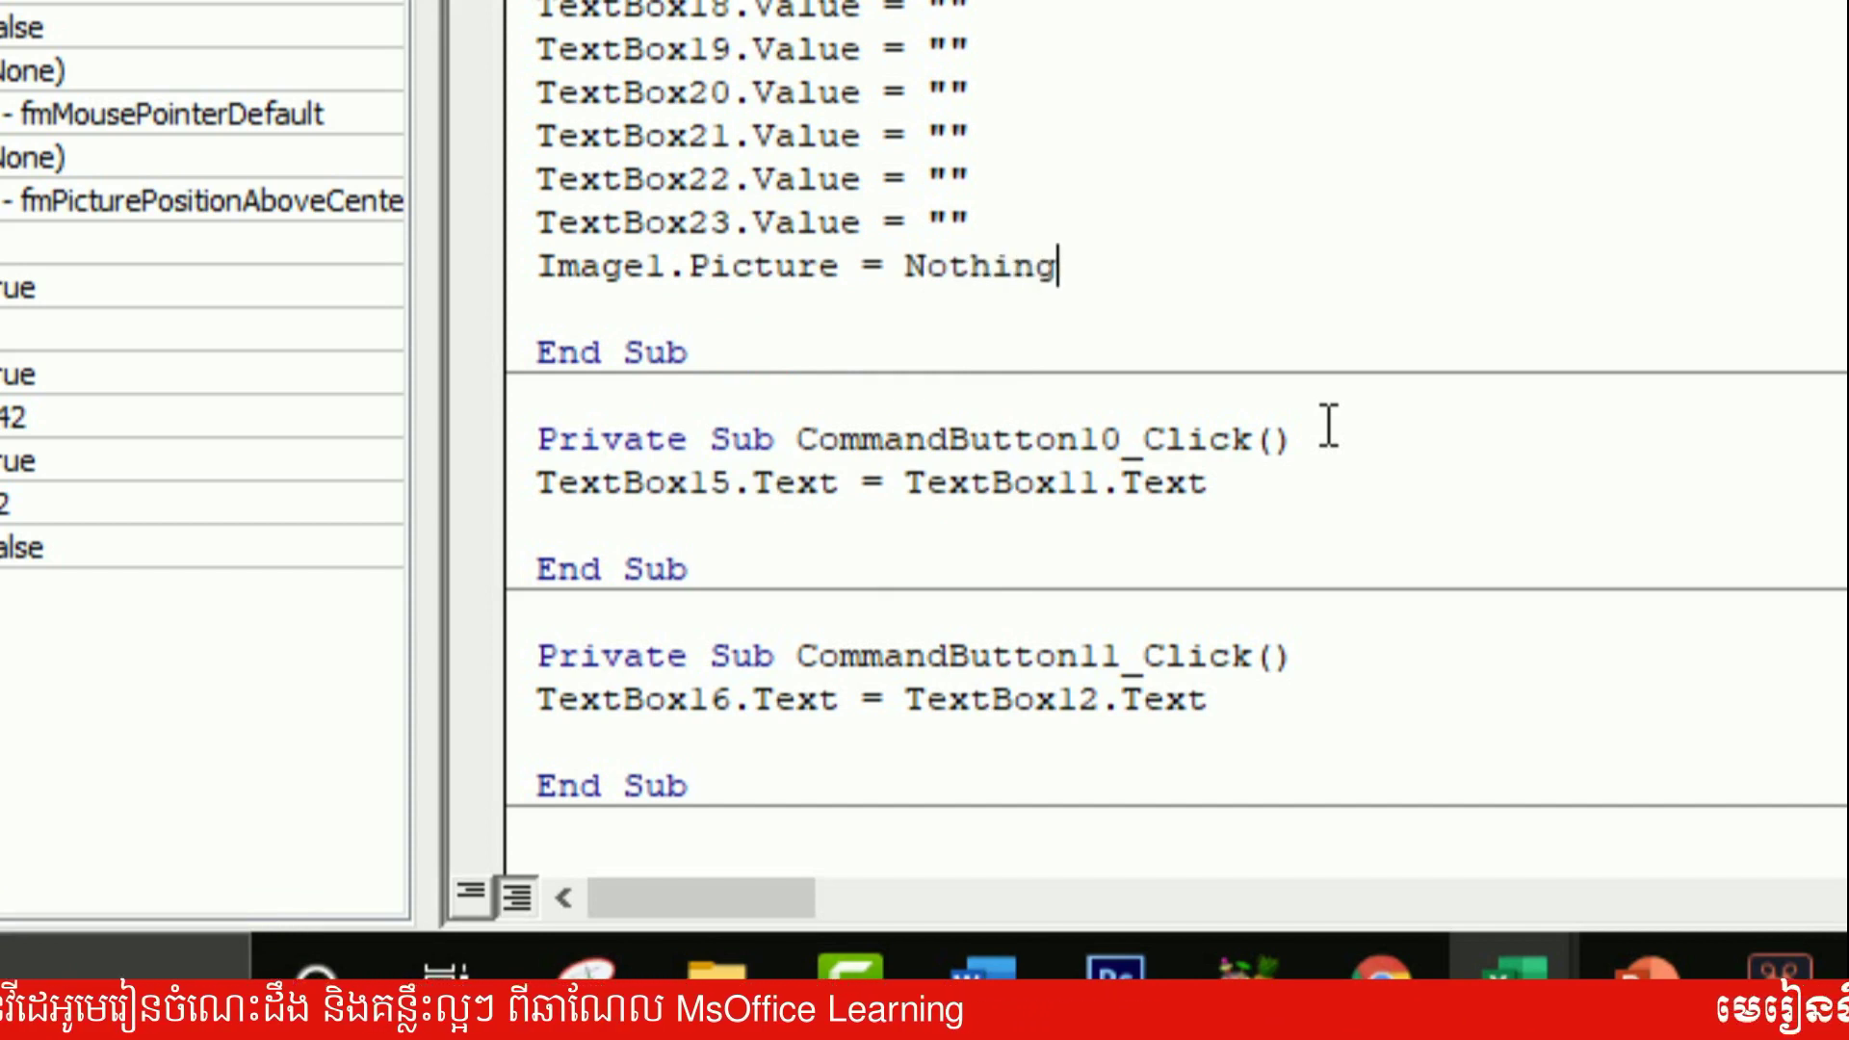
click(755, 409)
scroll(888, 248, up, 2)
scroll(888, 248, up, 4)
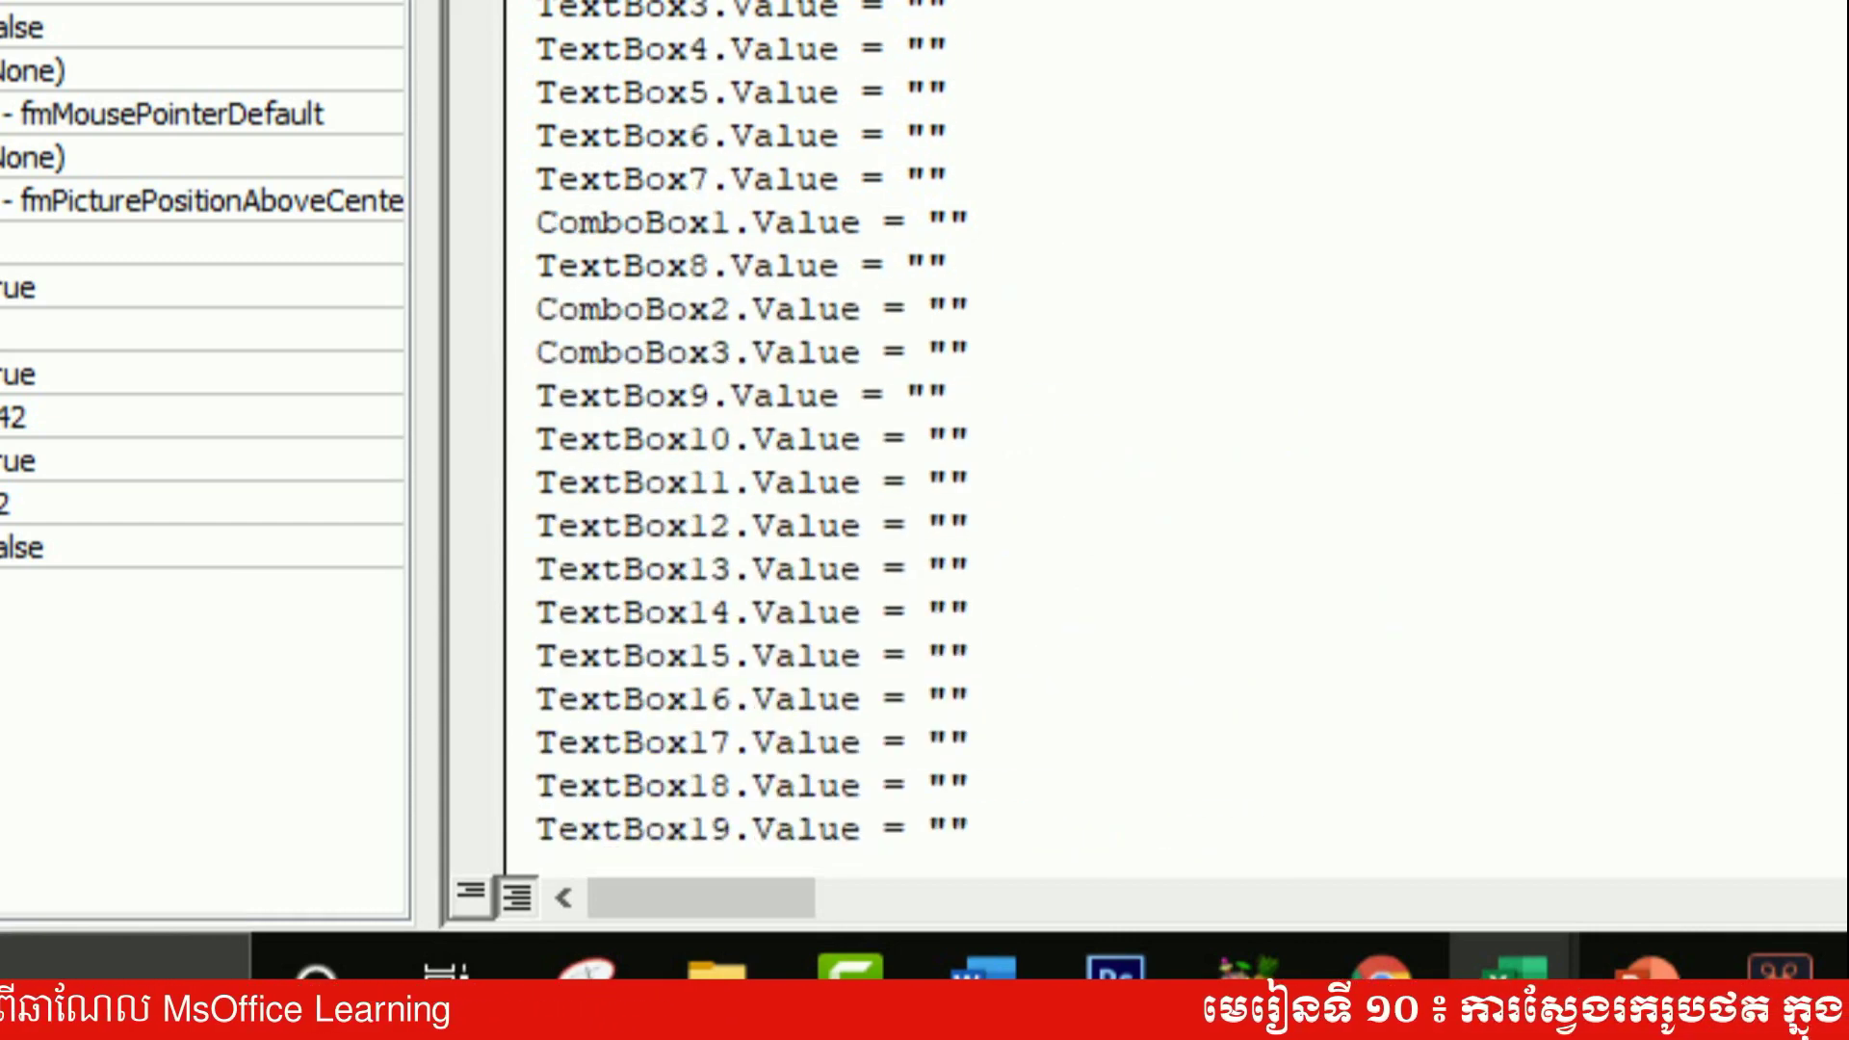
Review the save code's new Image1.Picture lines for column 27 and for clearing
key(shift+F7)
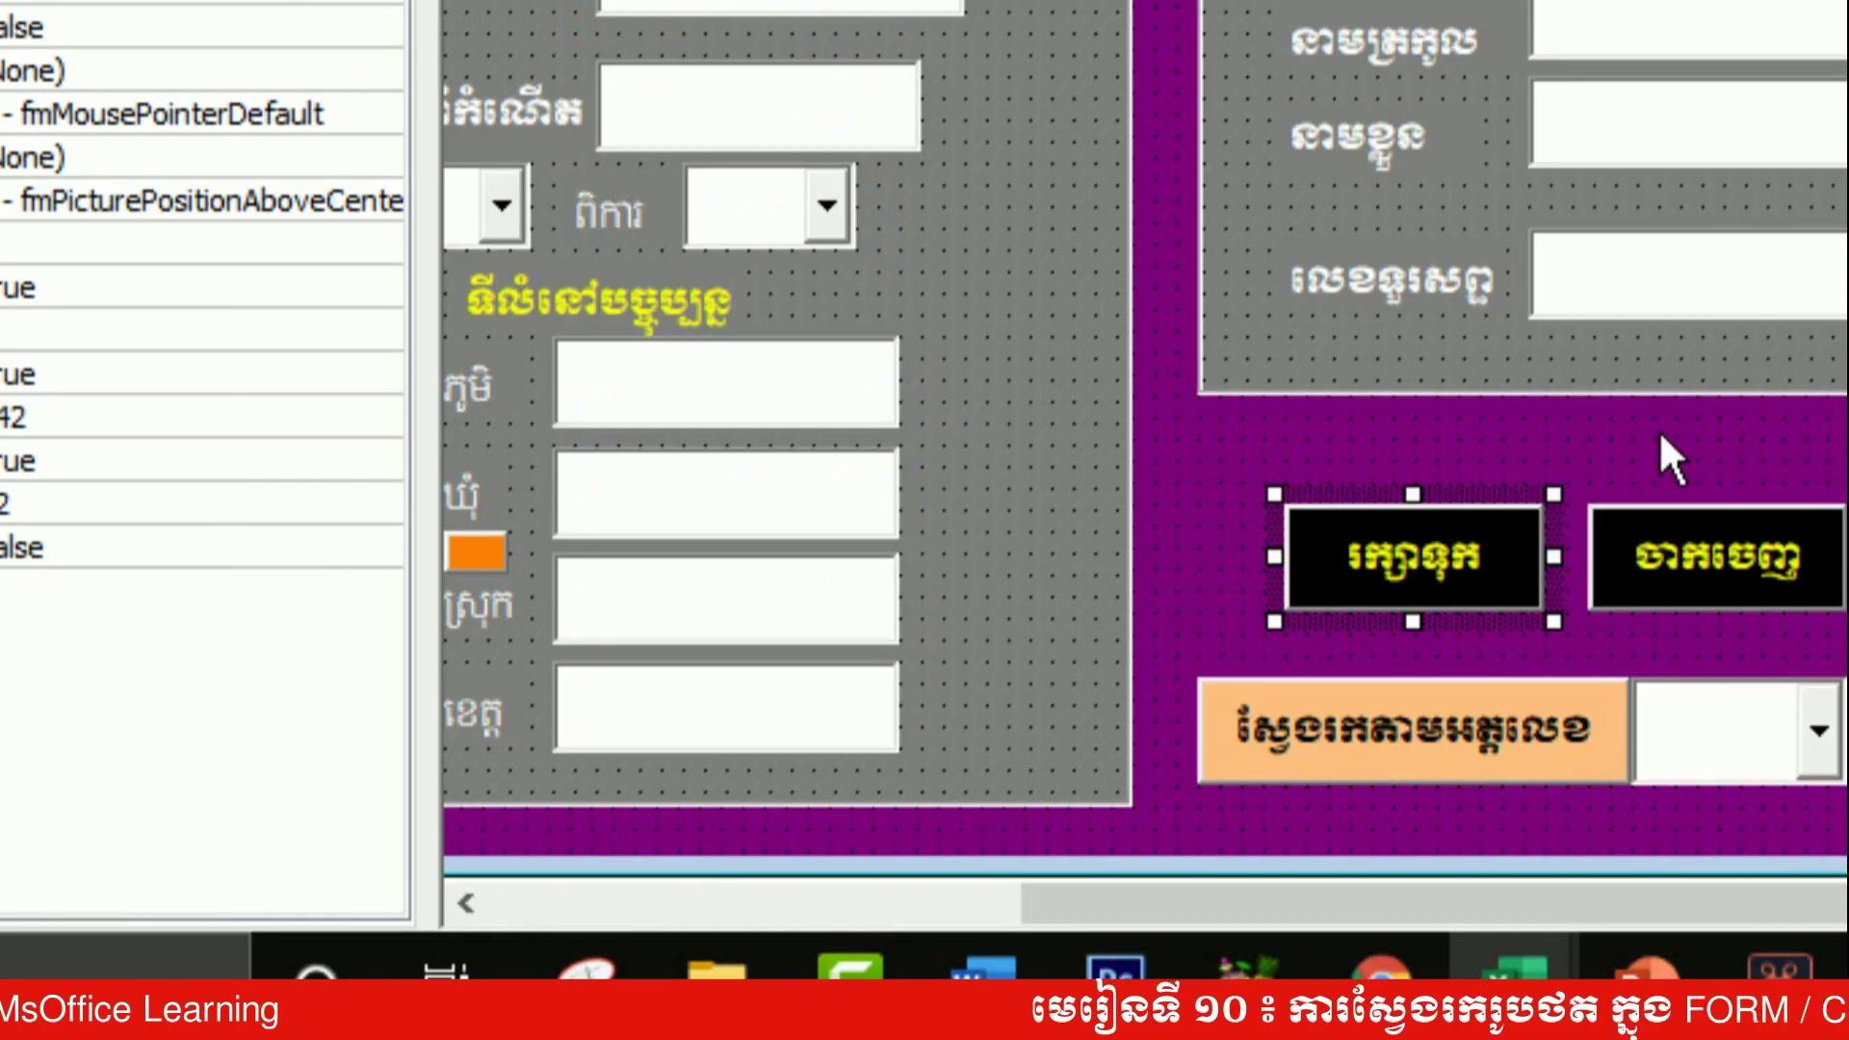
click(1661, 436)
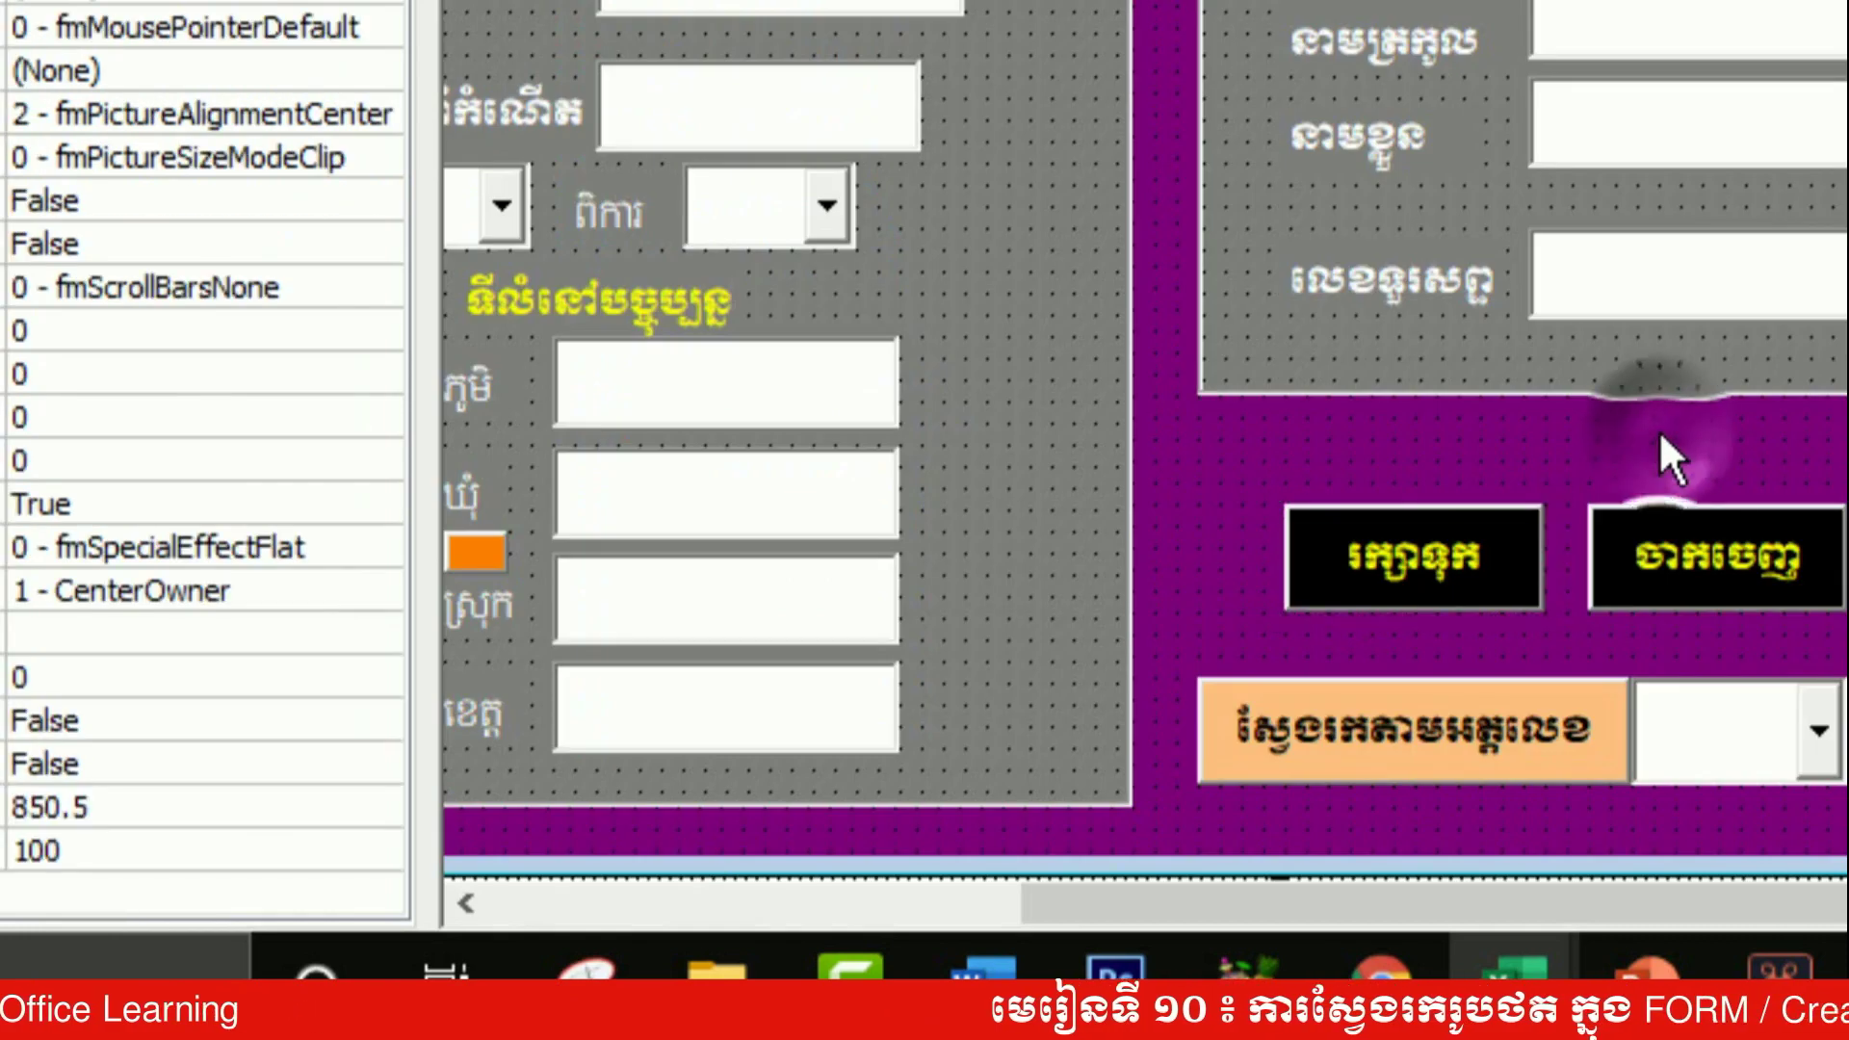
double_click(1403, 555)
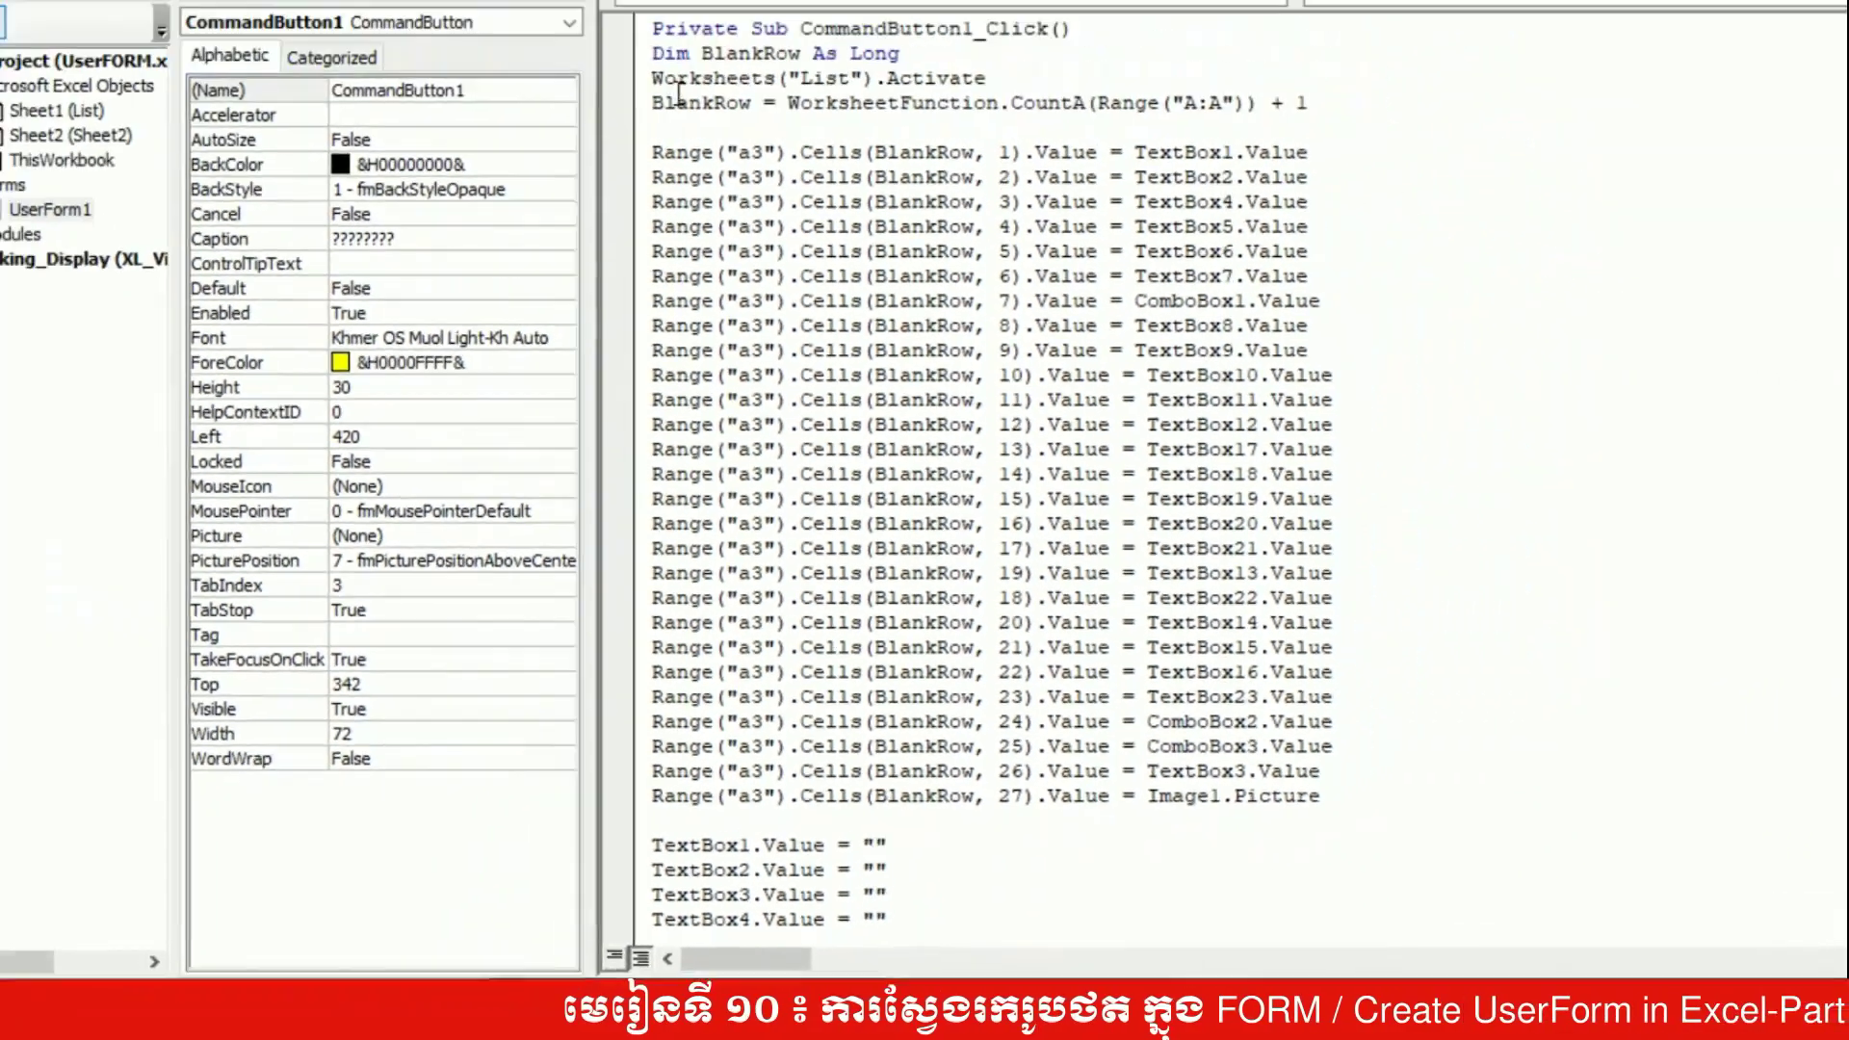
scroll(1685, 565, down, 1)
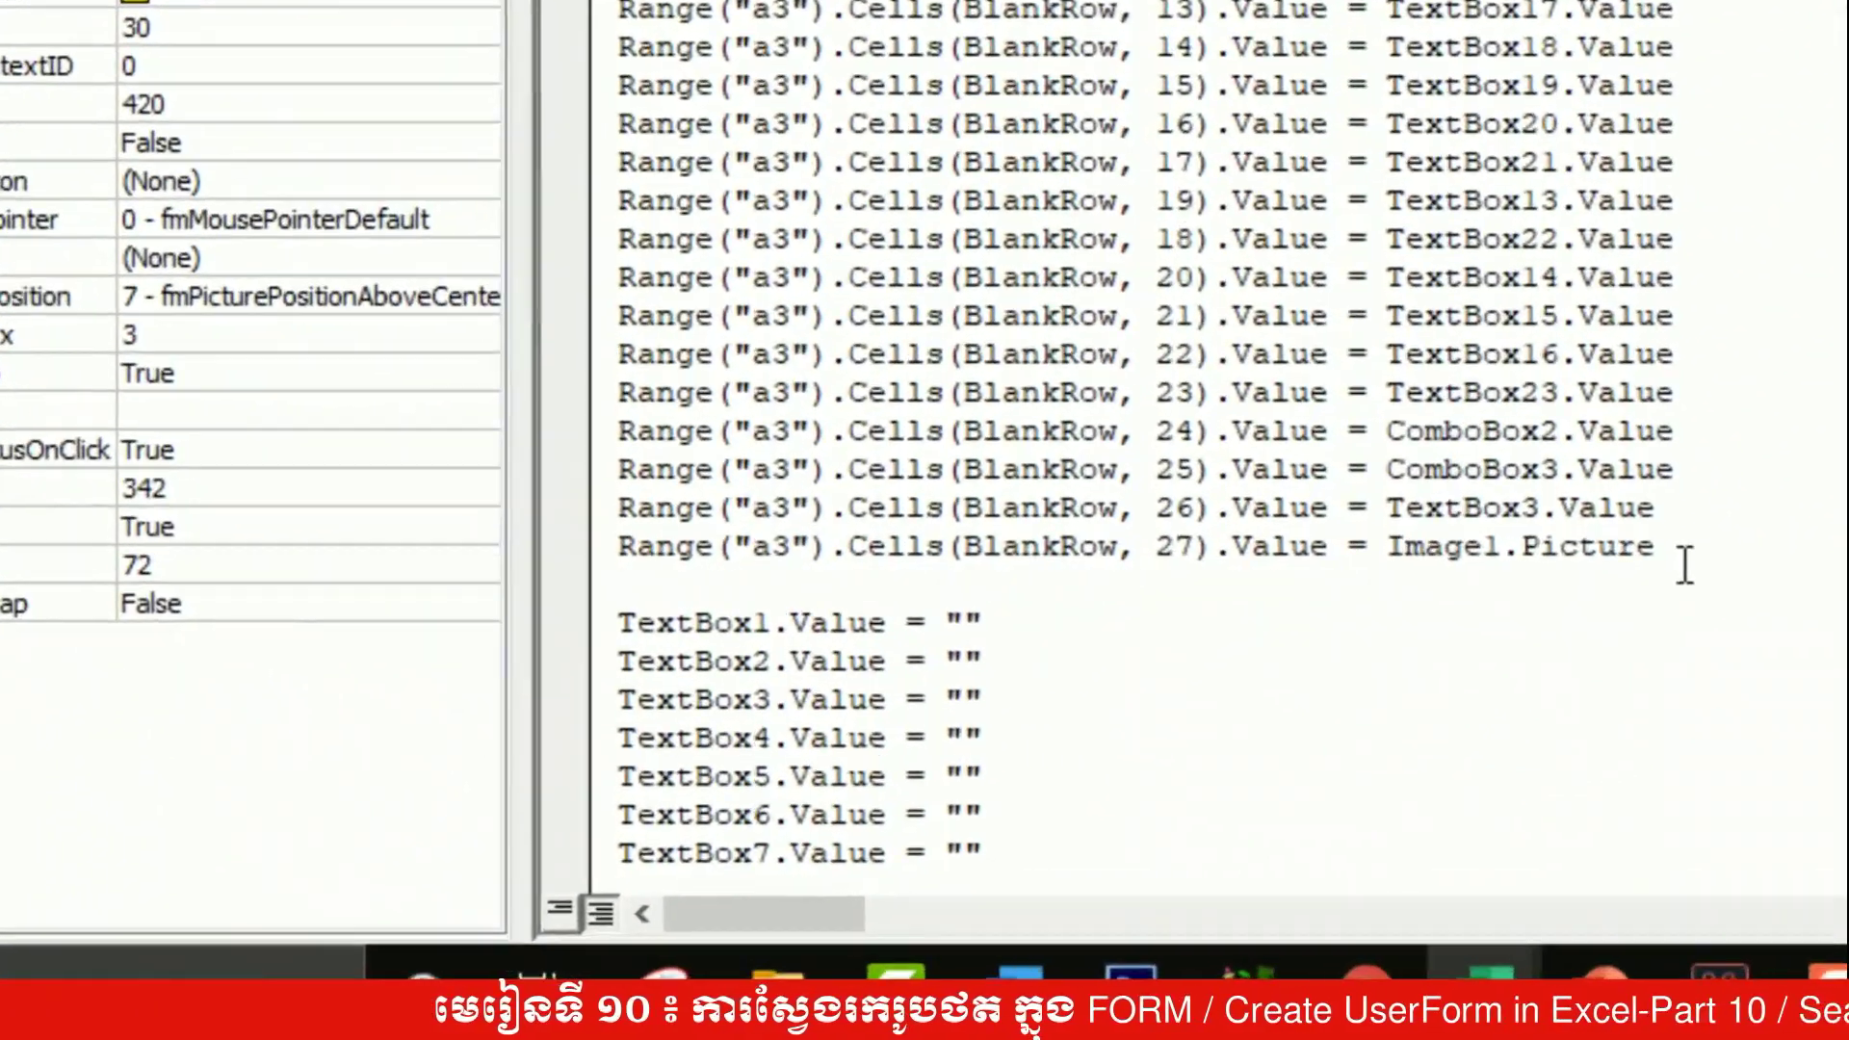
drag(1684, 565, 624, 559)
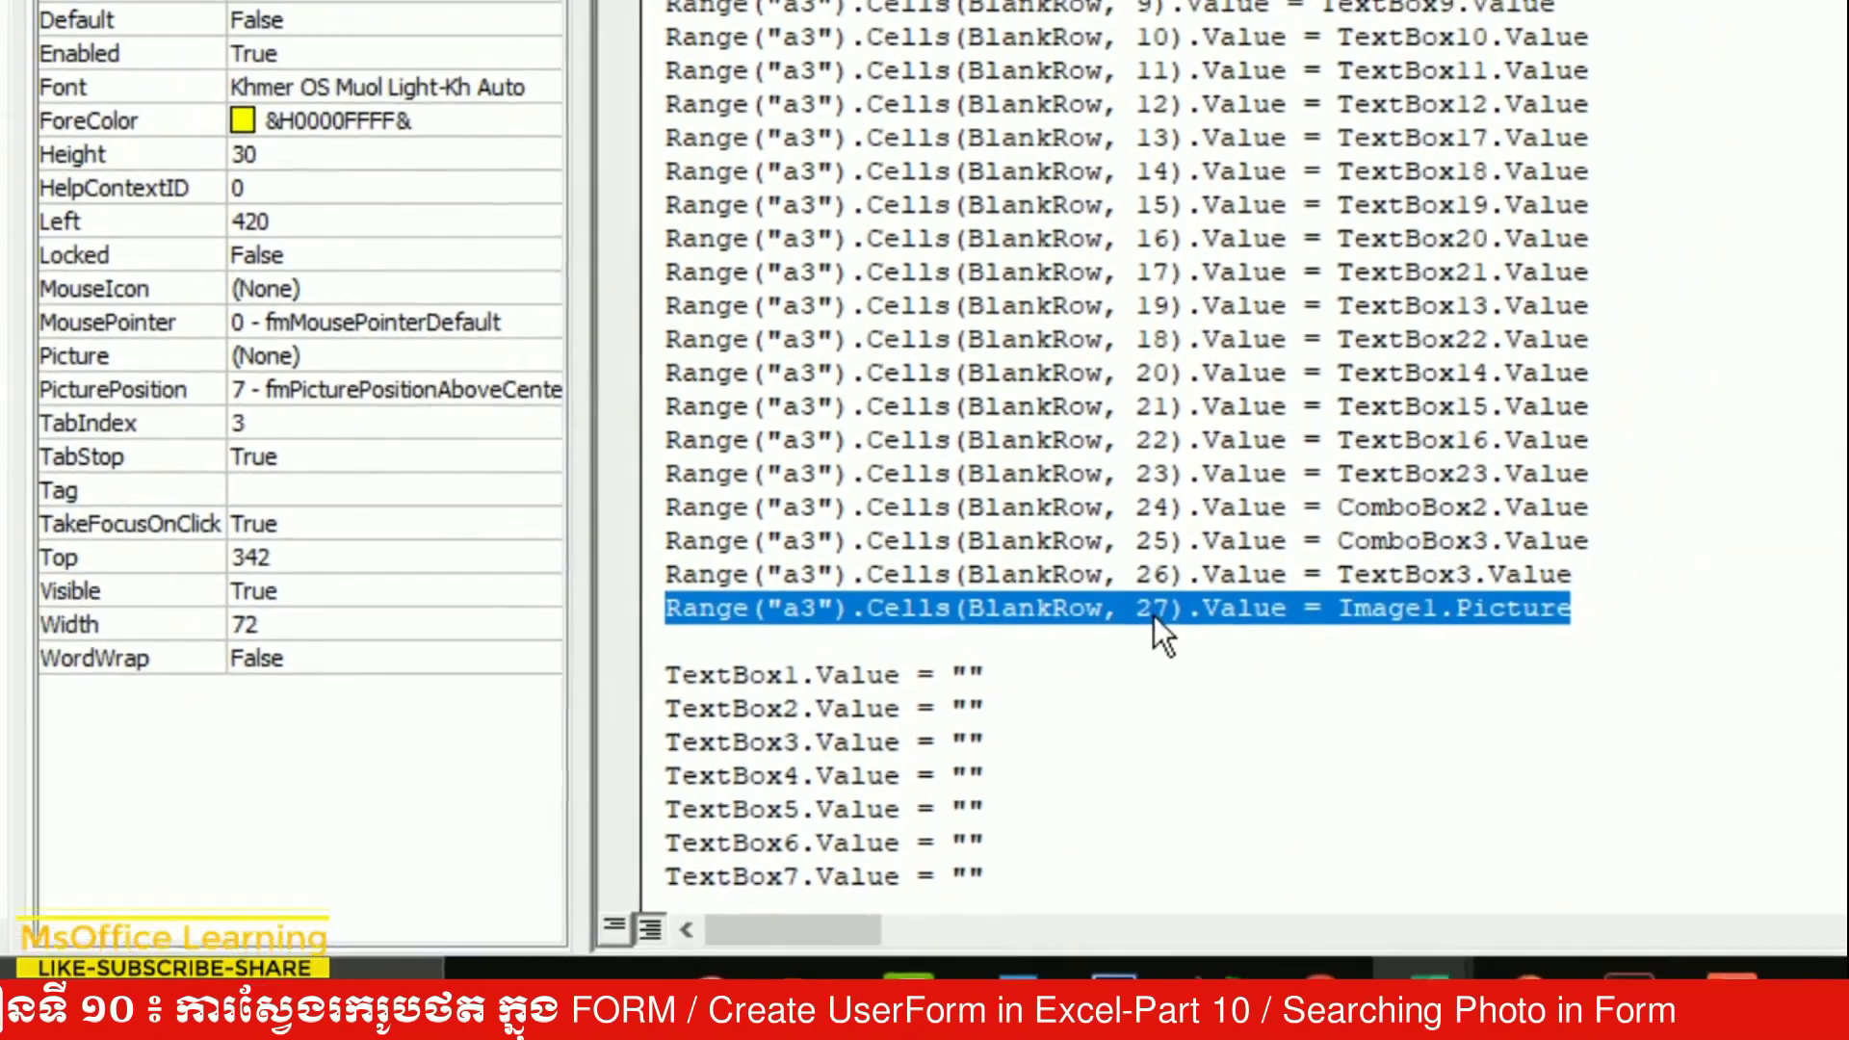
scroll(1112, 691, down, 8)
scroll(1113, 691, down, 5)
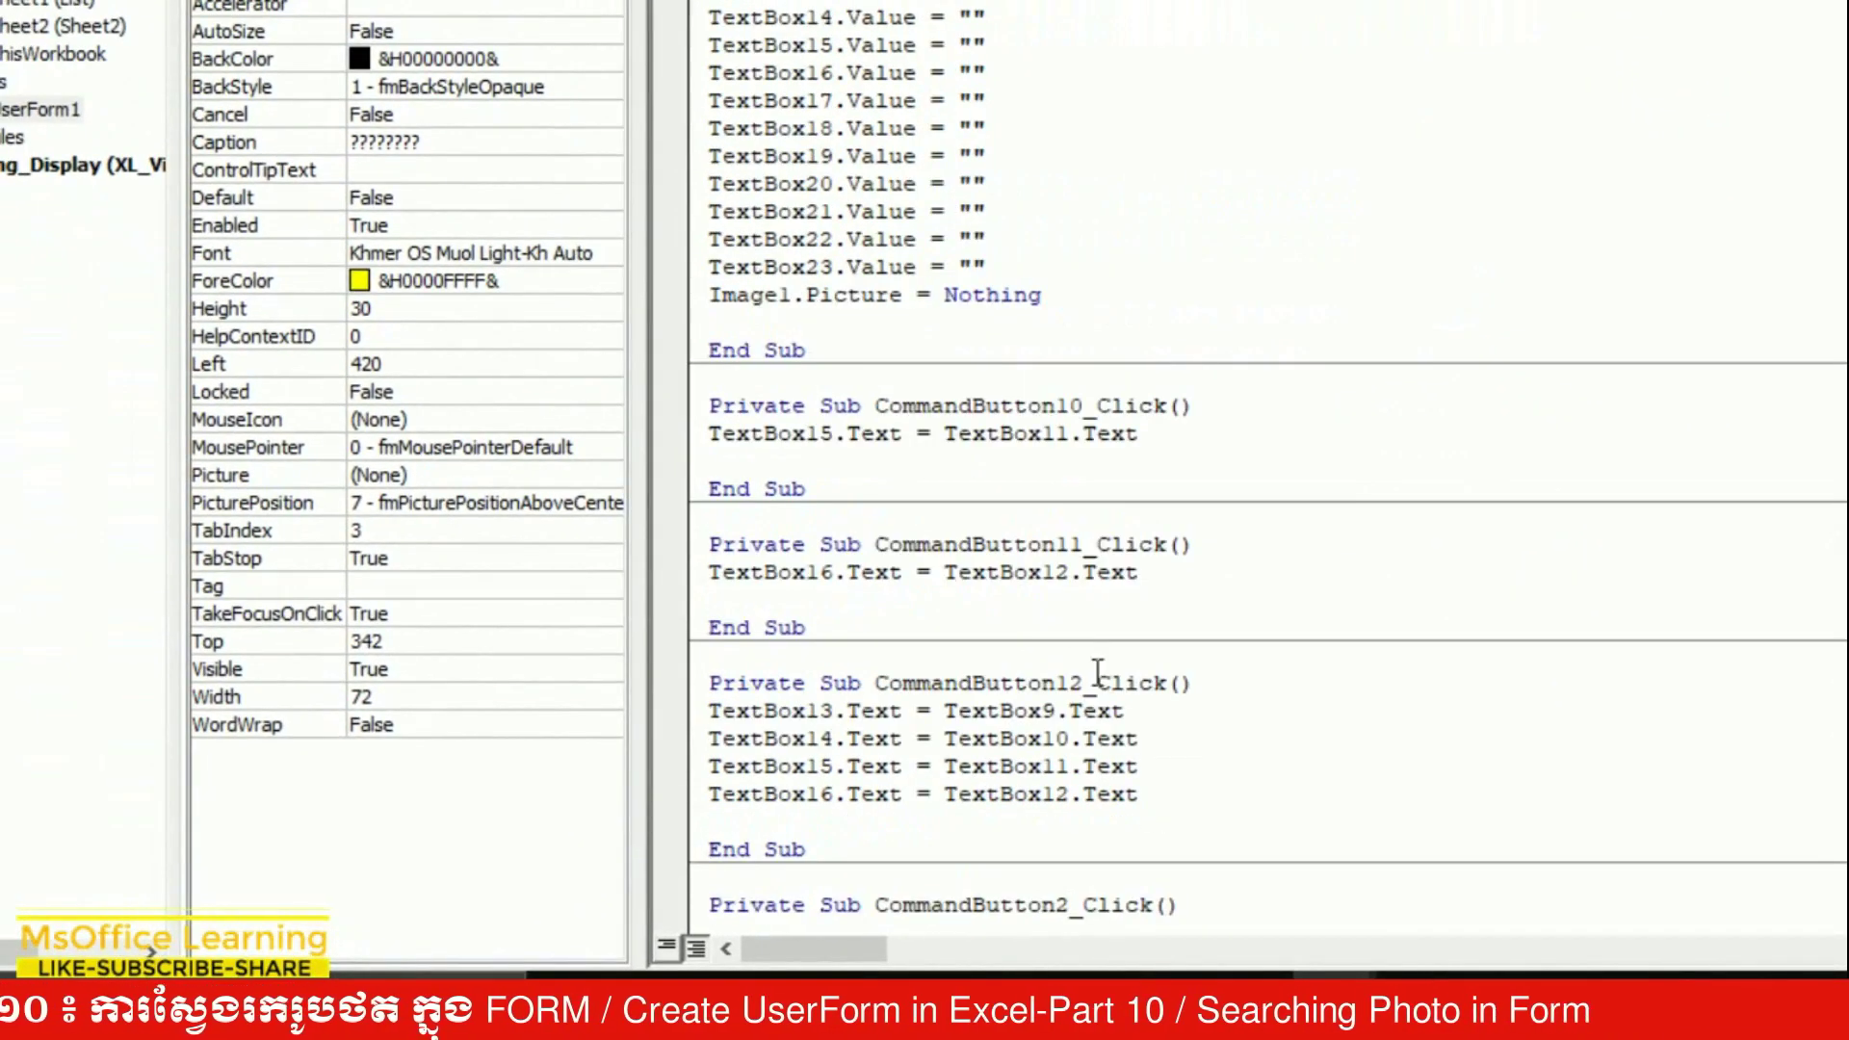
drag(1042, 295, 709, 295)
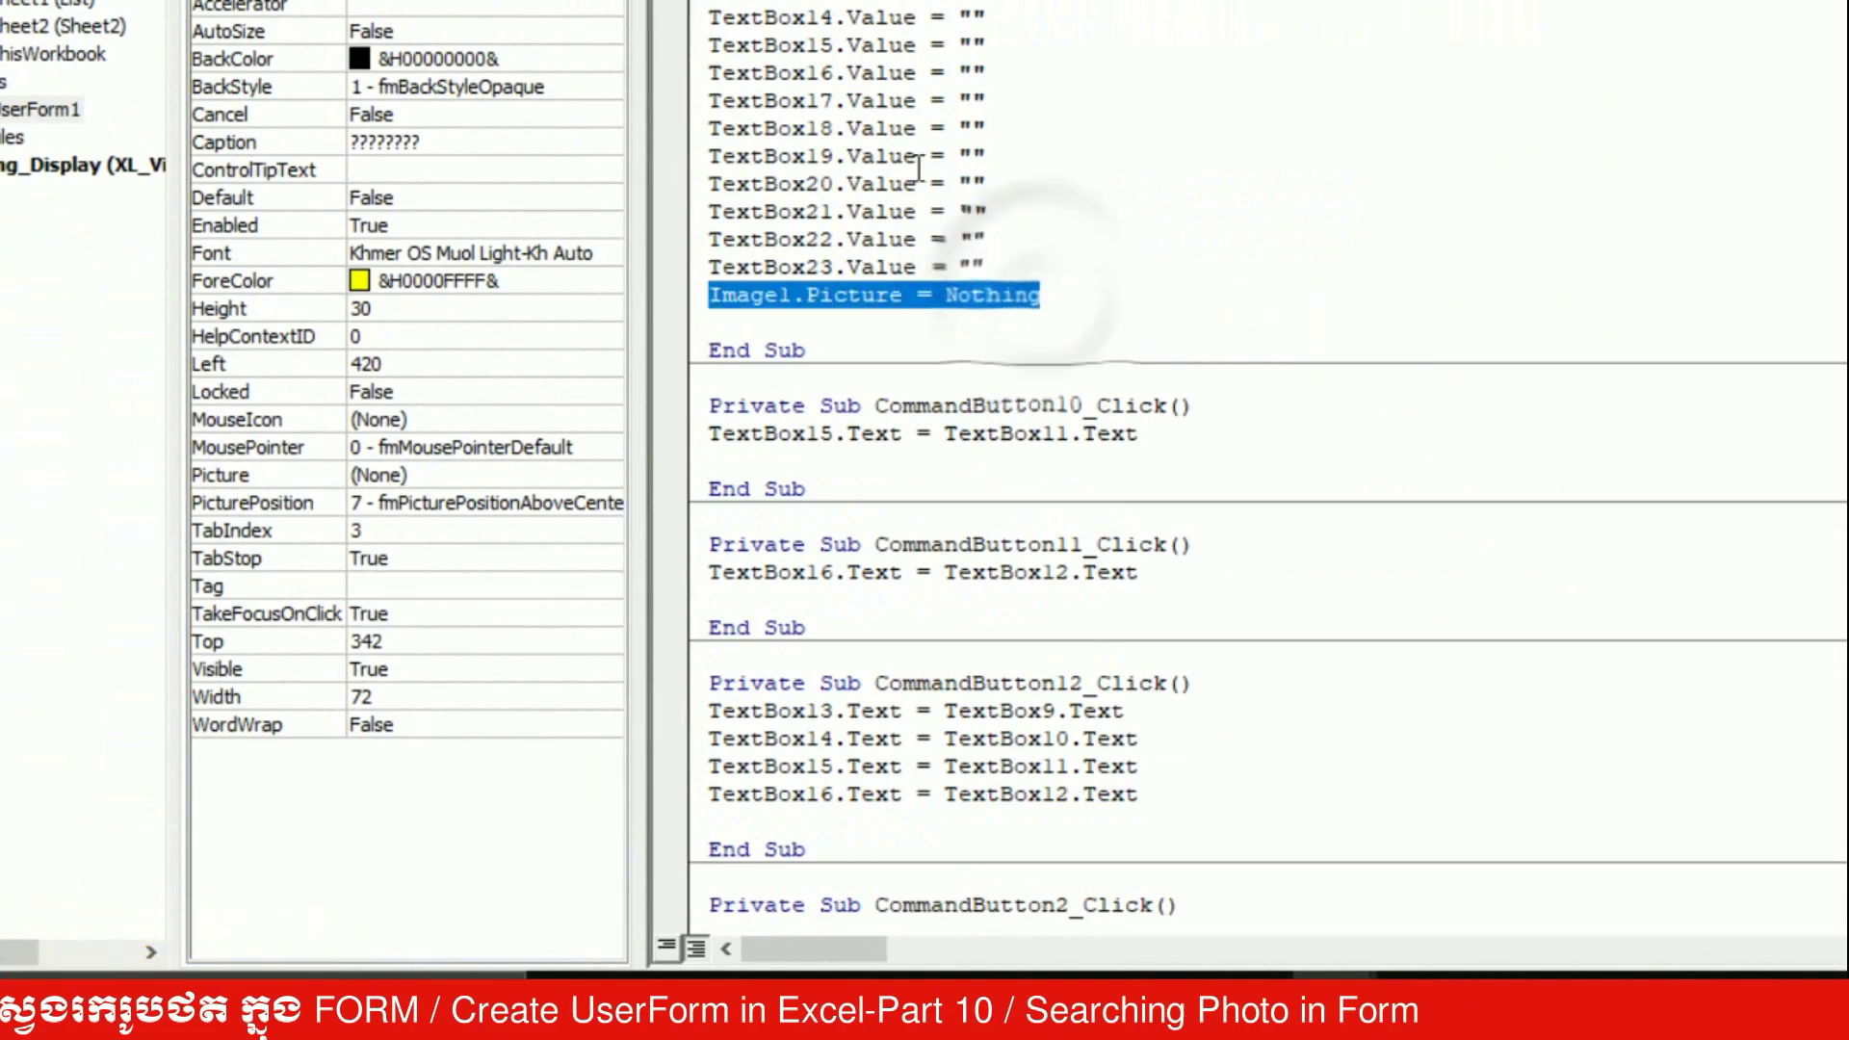
Compare the save and orange search buttons, then open the search button's cmsearch_Click code
double_click(57, 110)
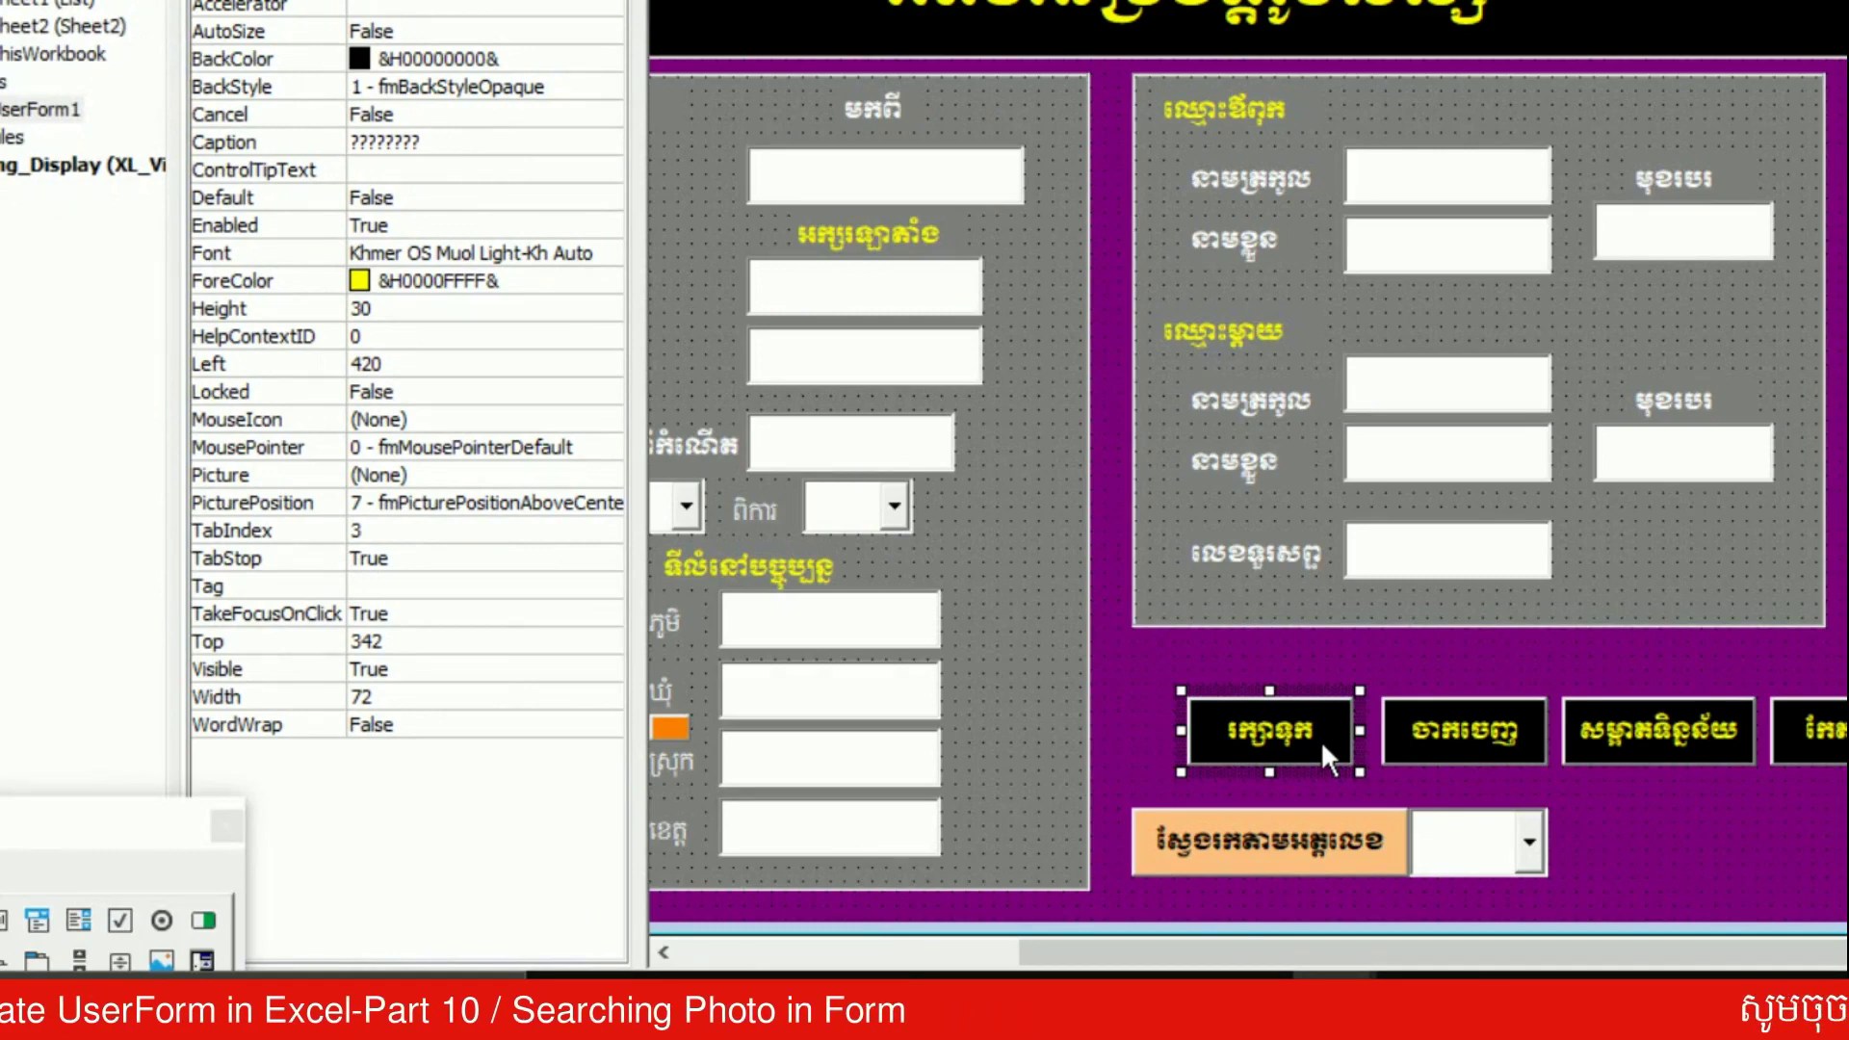
click(1425, 671)
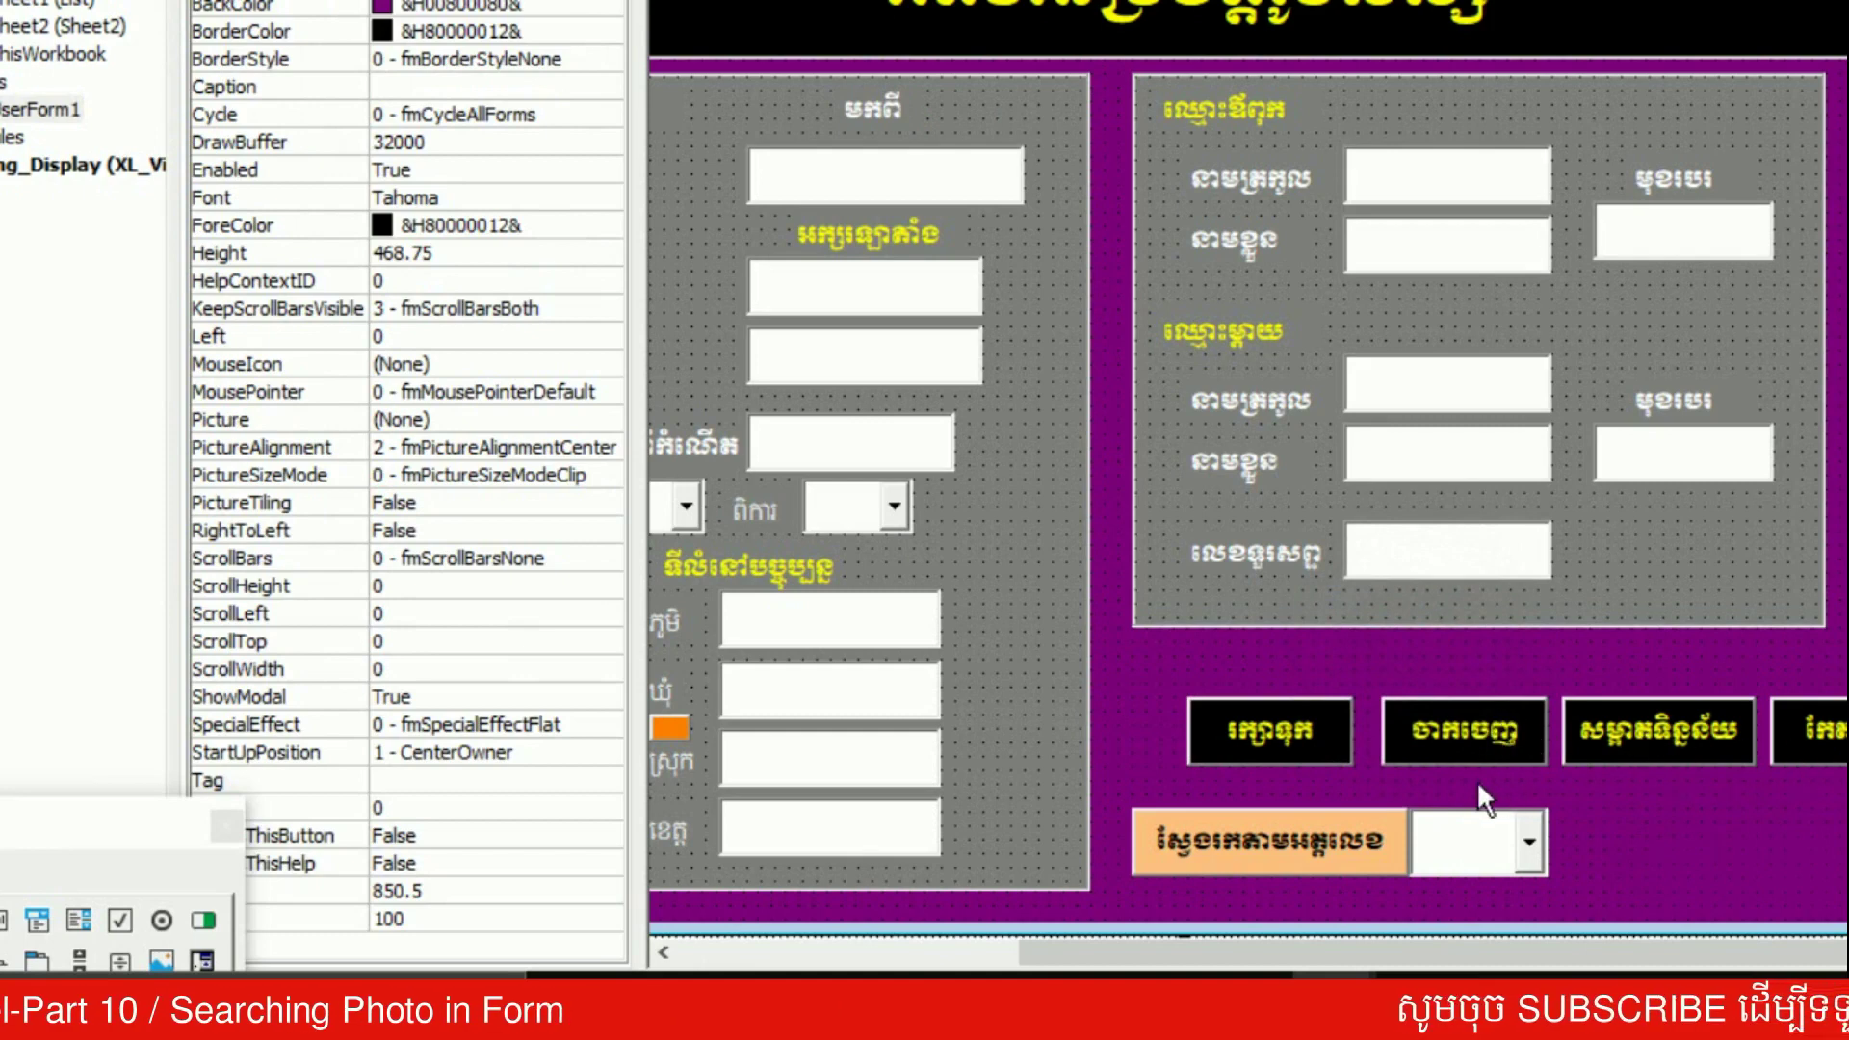
click(1239, 842)
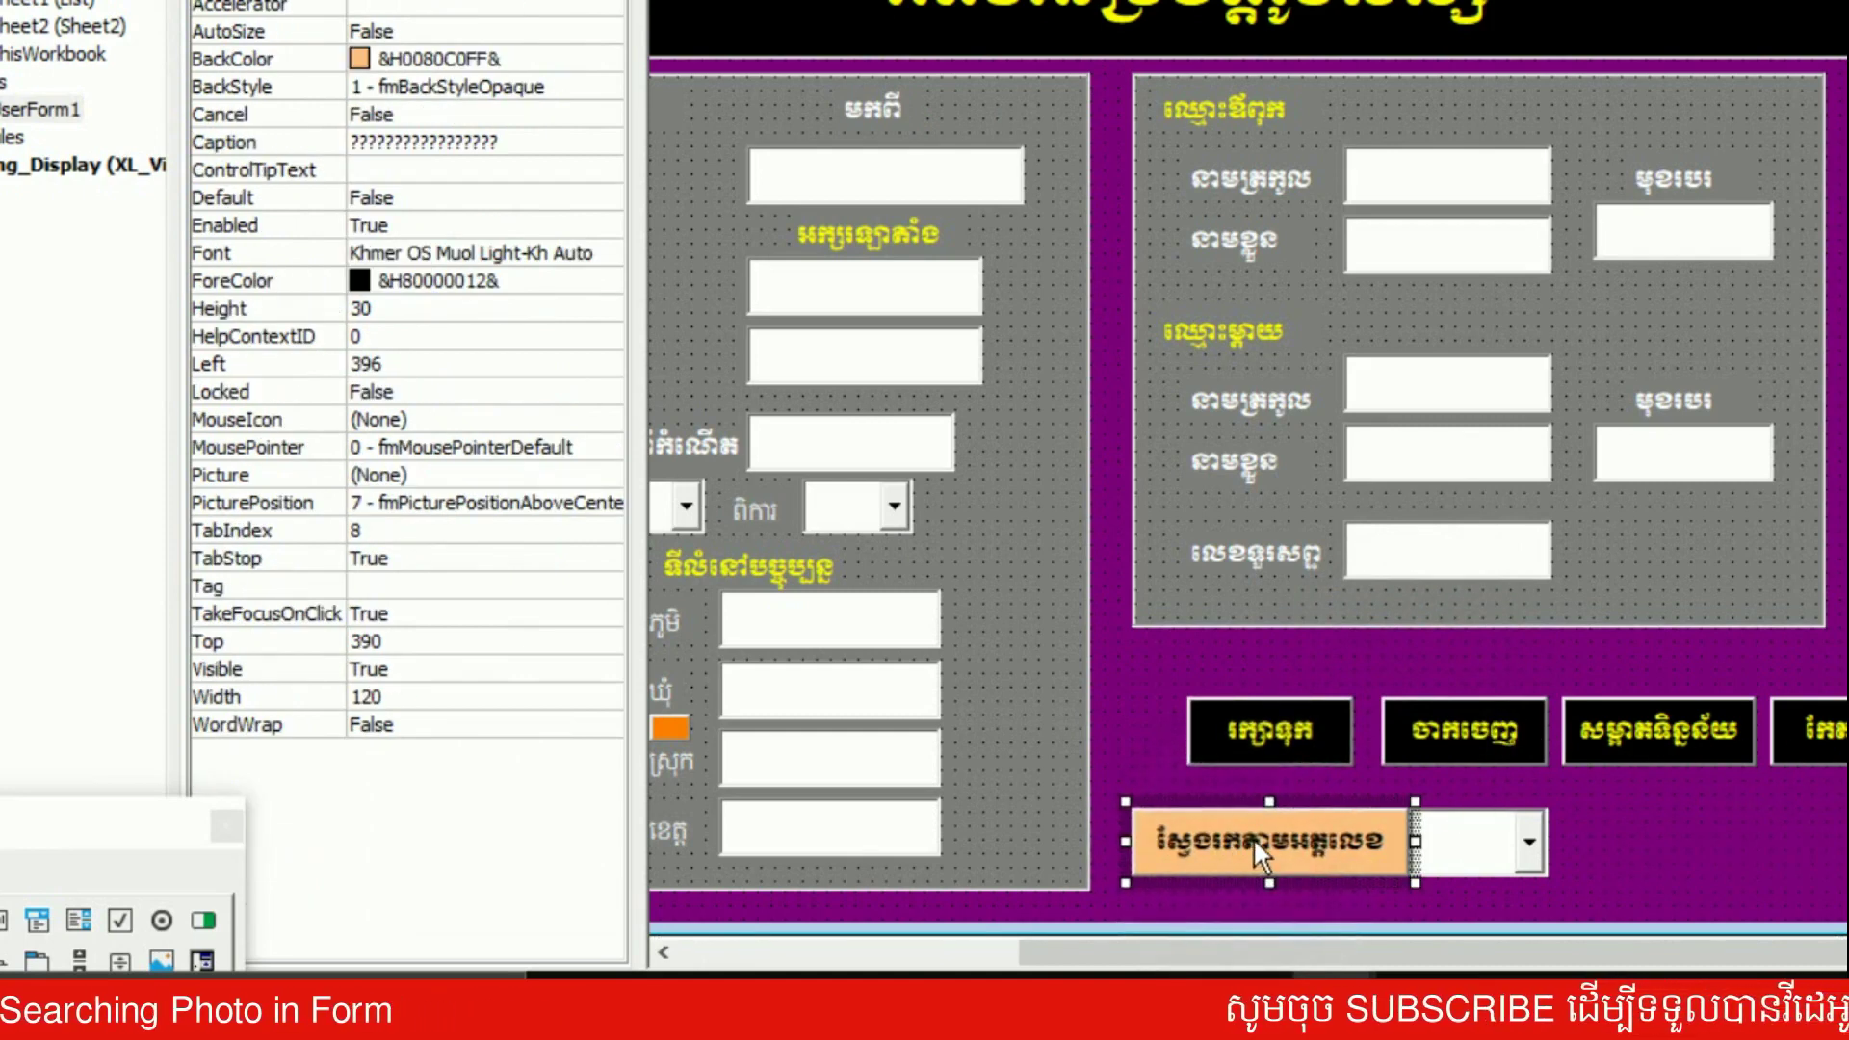
click(1262, 709)
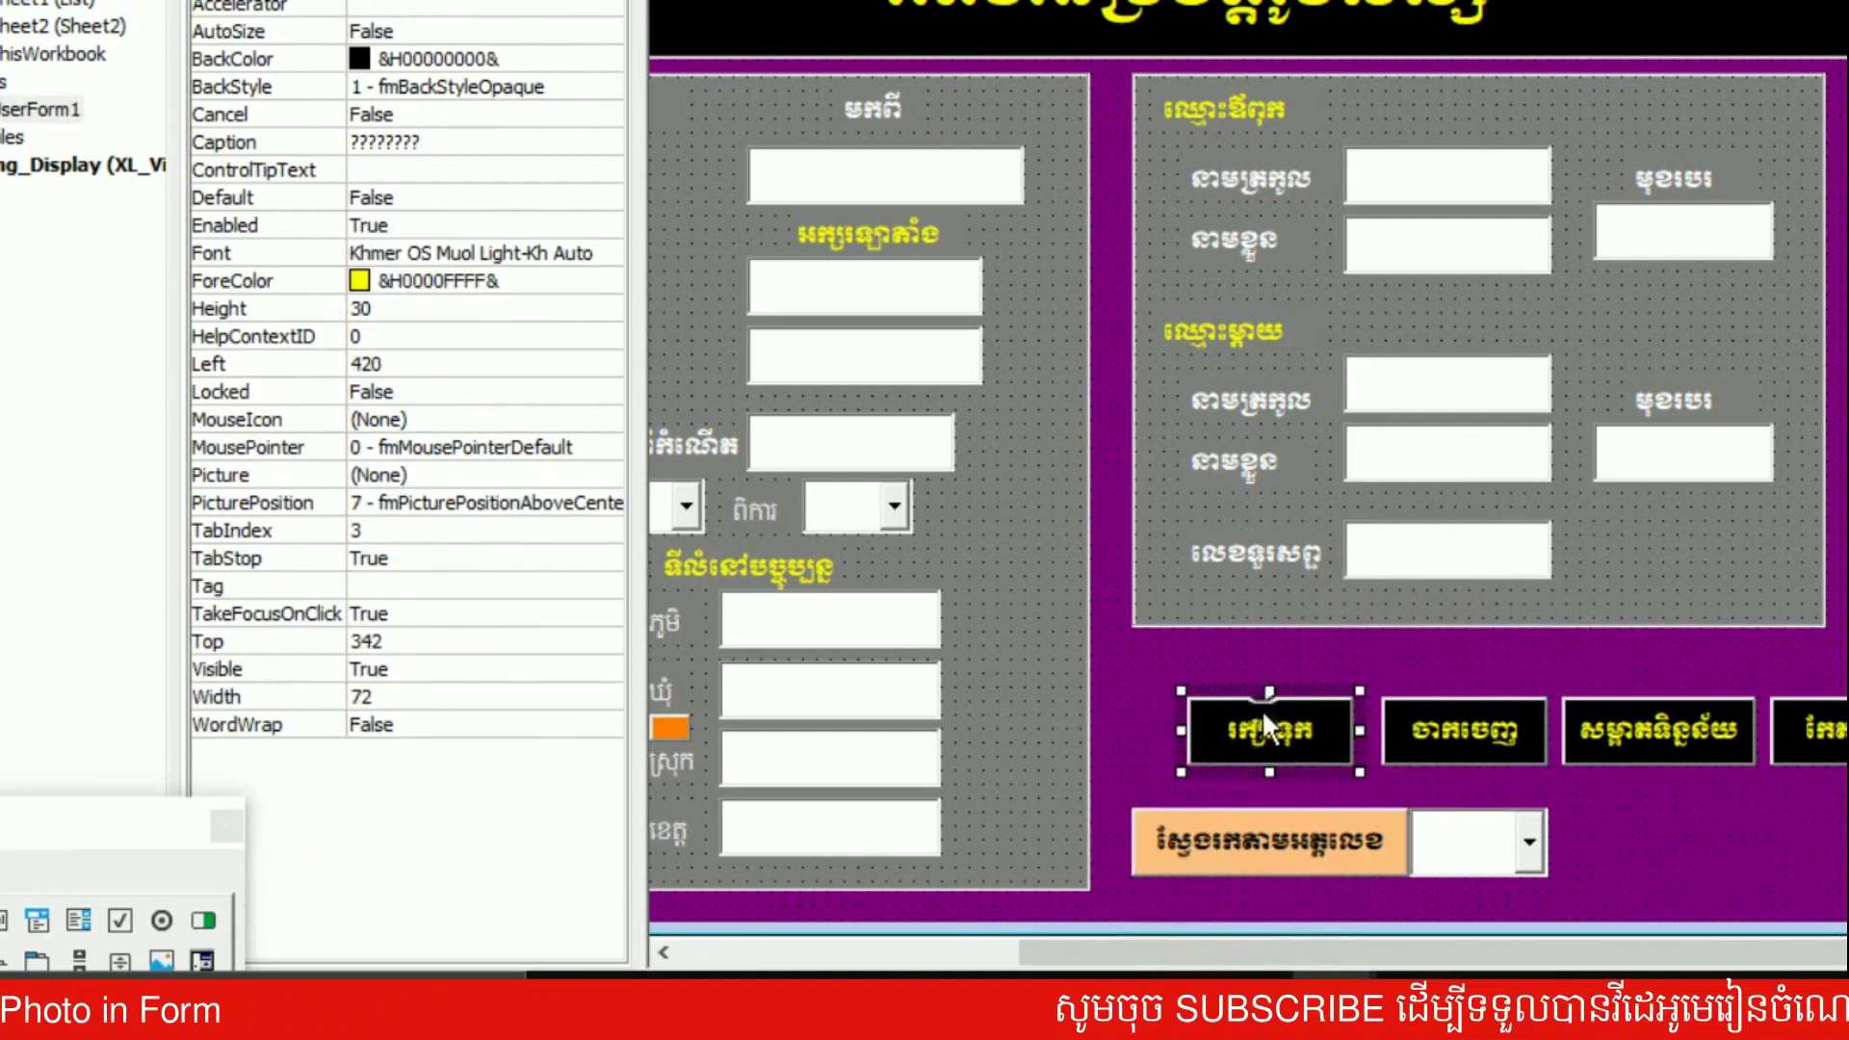
click(1263, 830)
click(1278, 737)
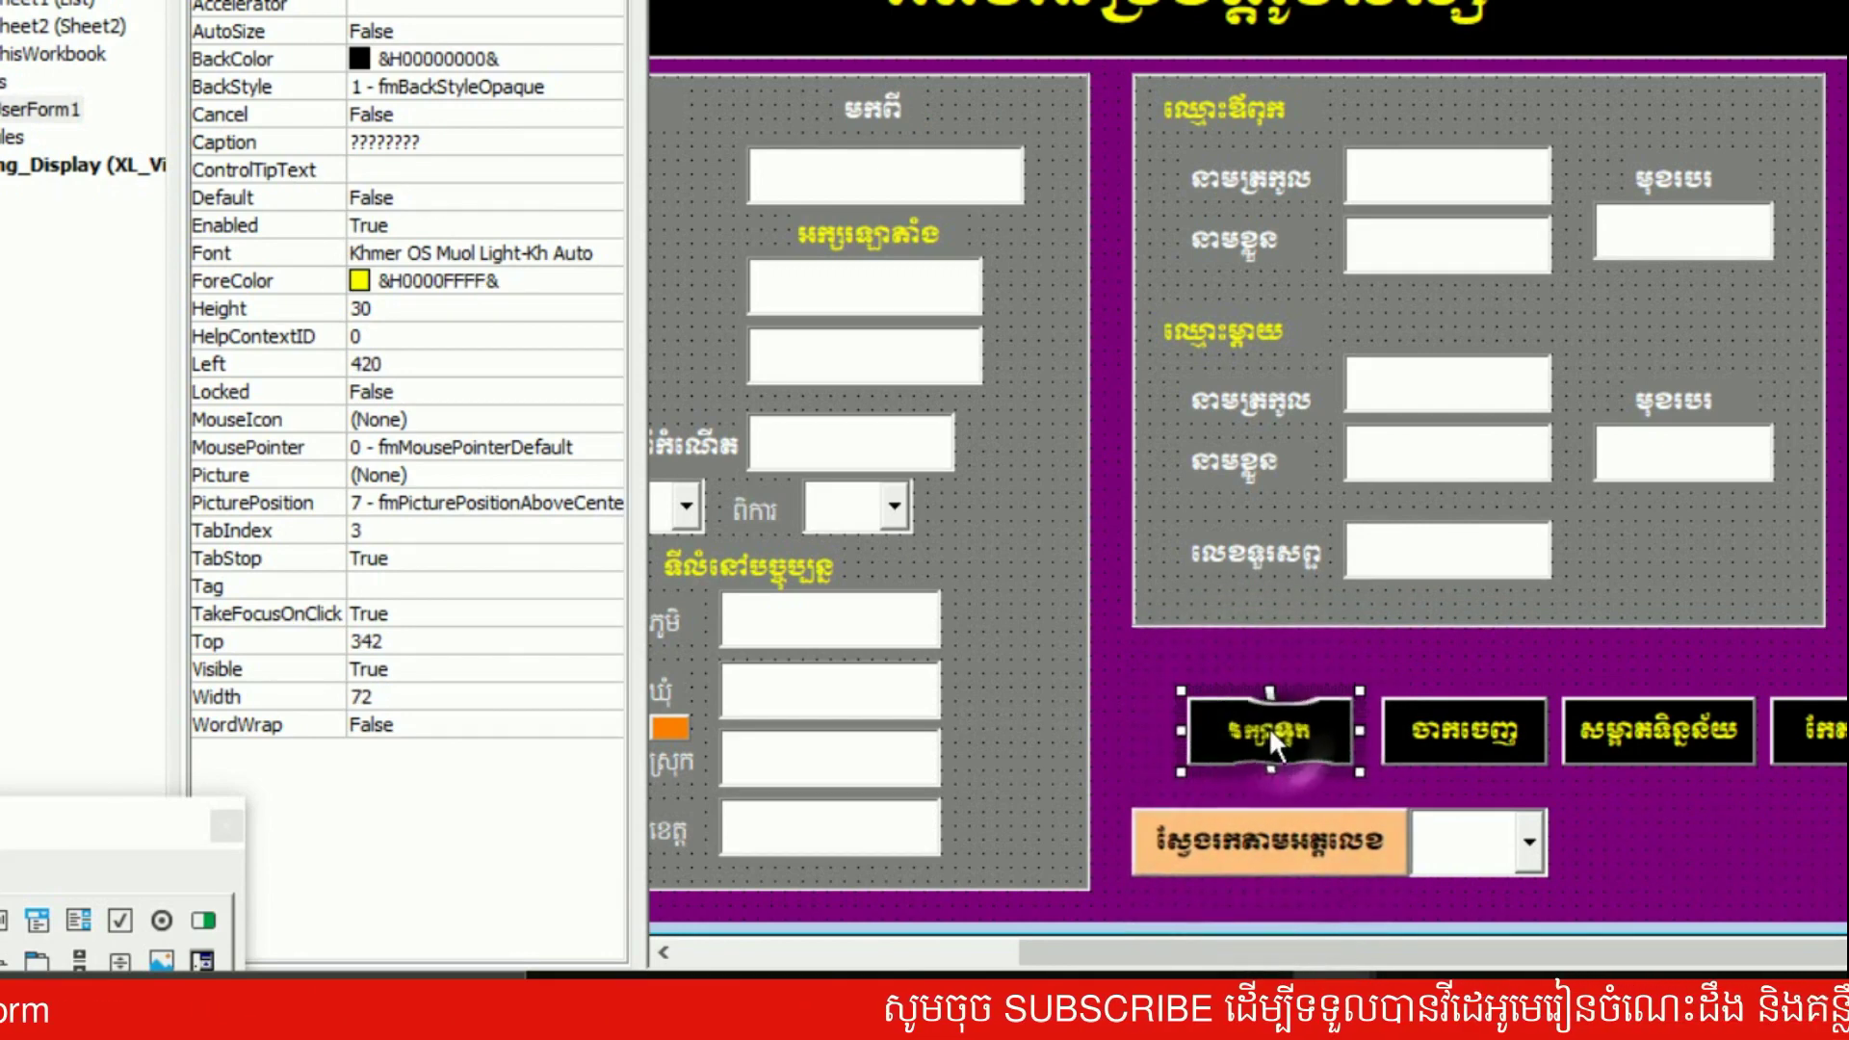
click(1270, 825)
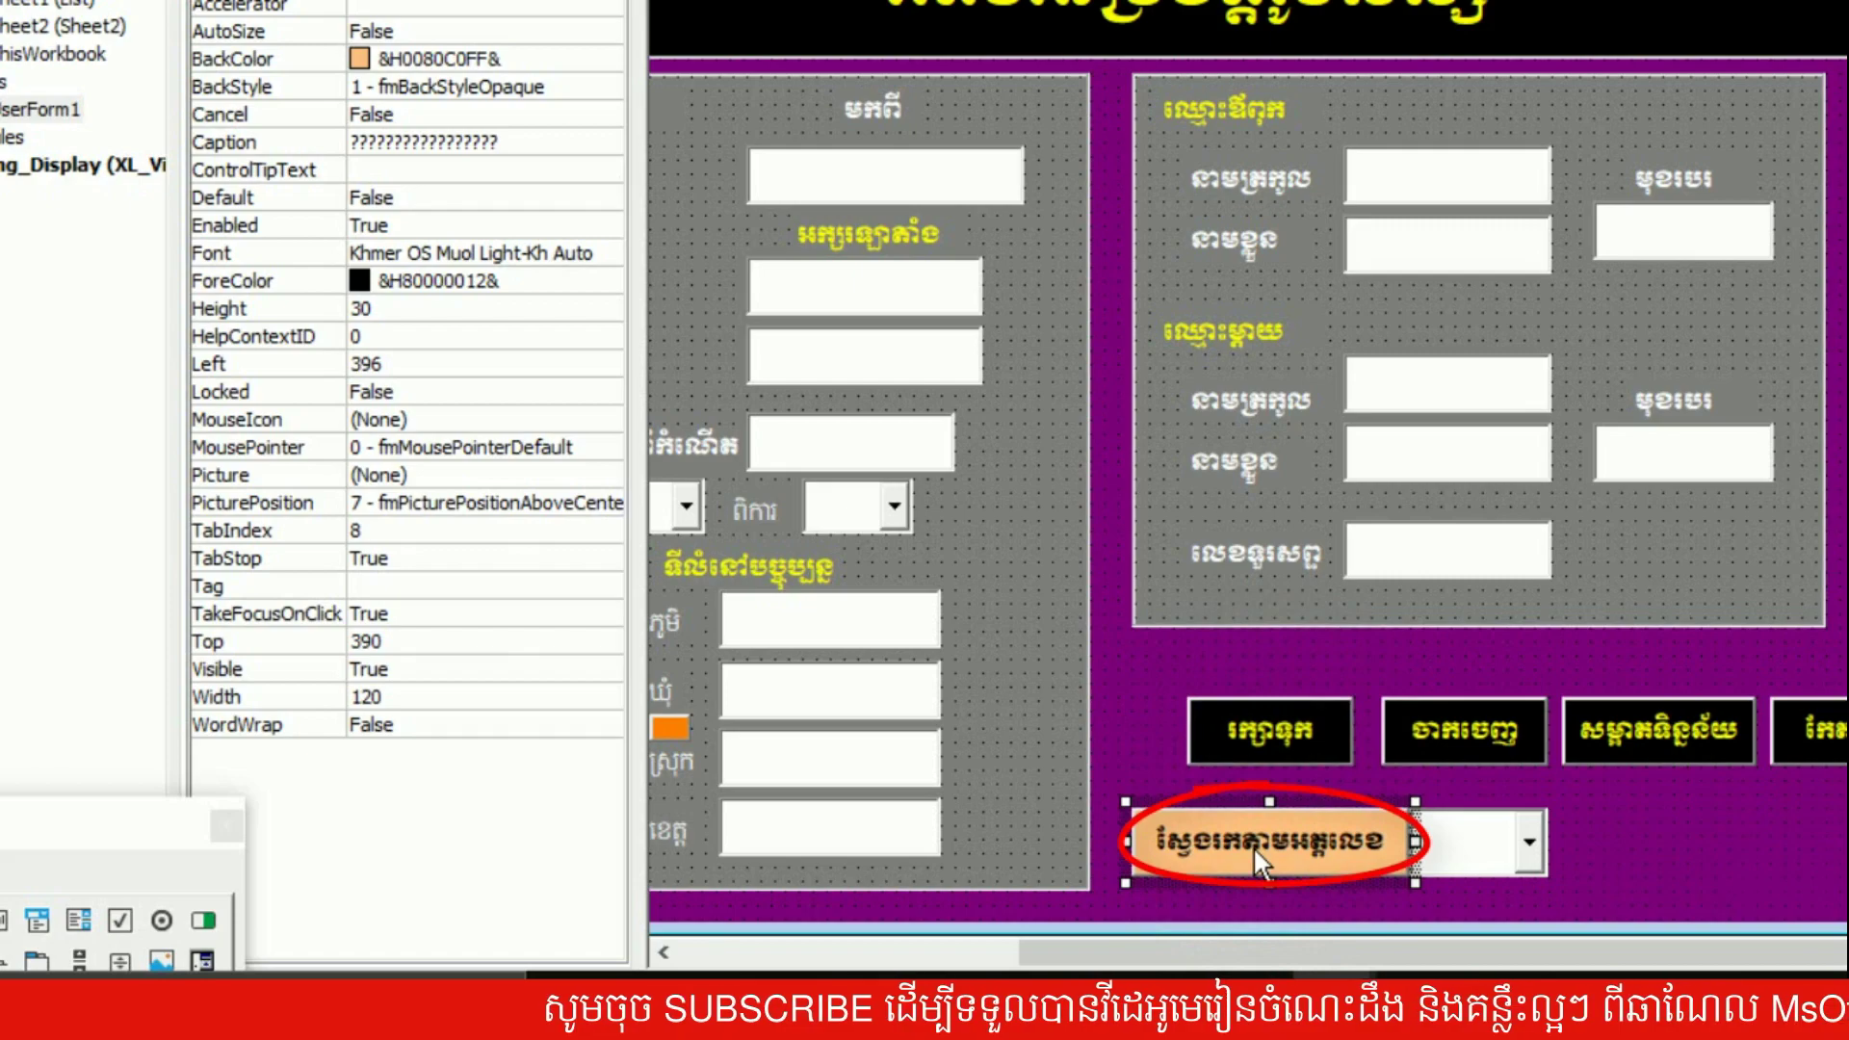
double_click(1252, 845)
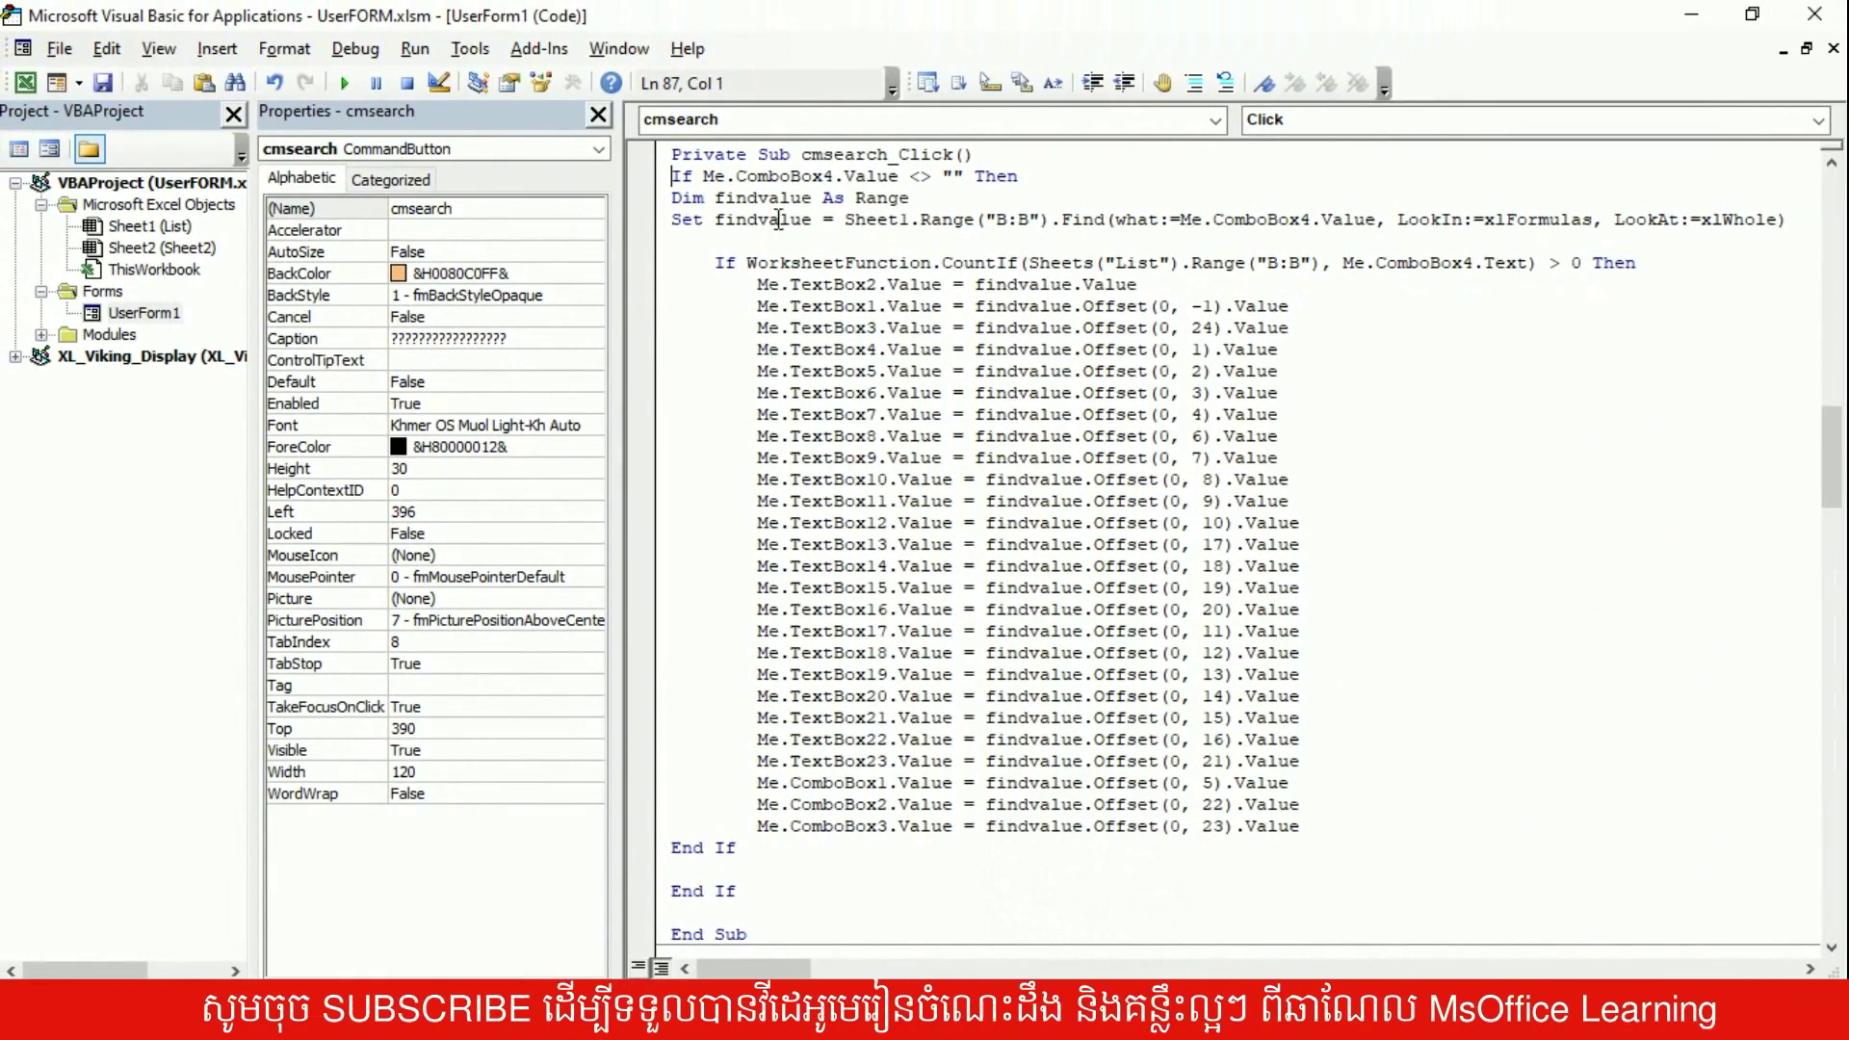
Add the declaration Dim fpath As String as the first line of cmsearch_Click
click(989, 156)
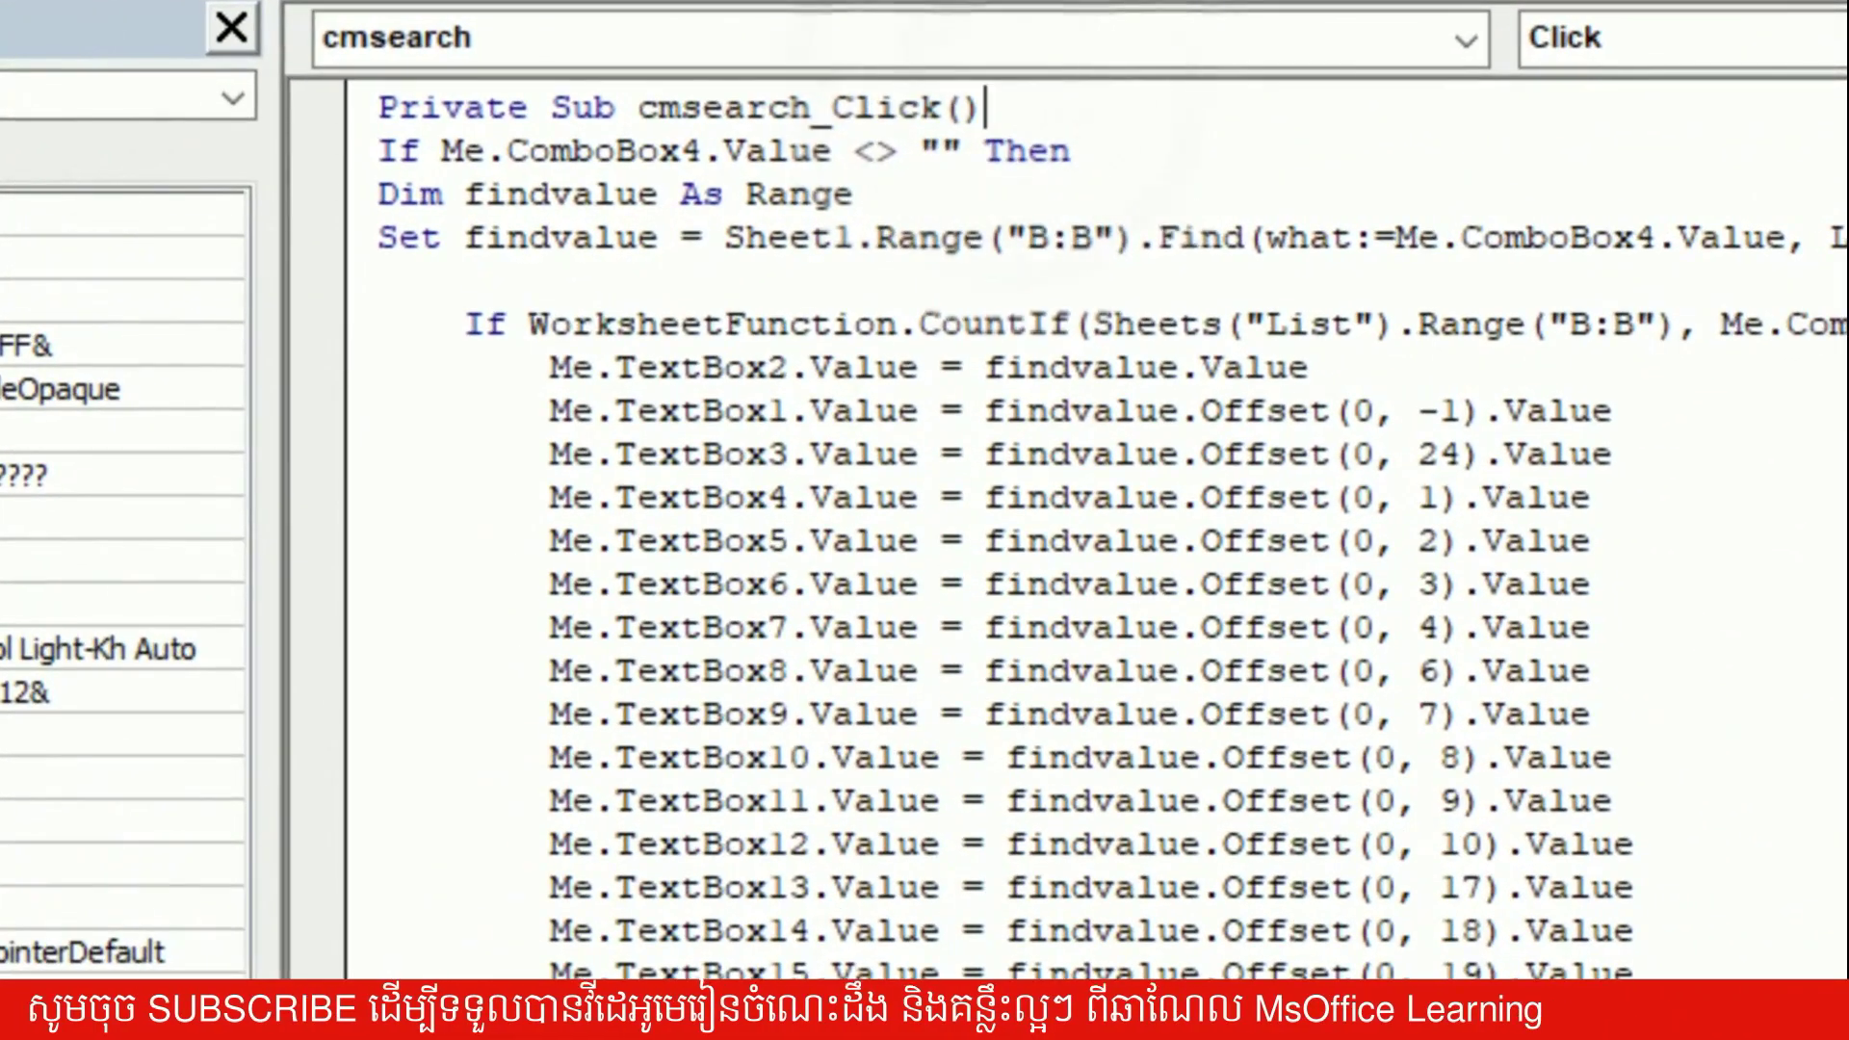
key(Return)
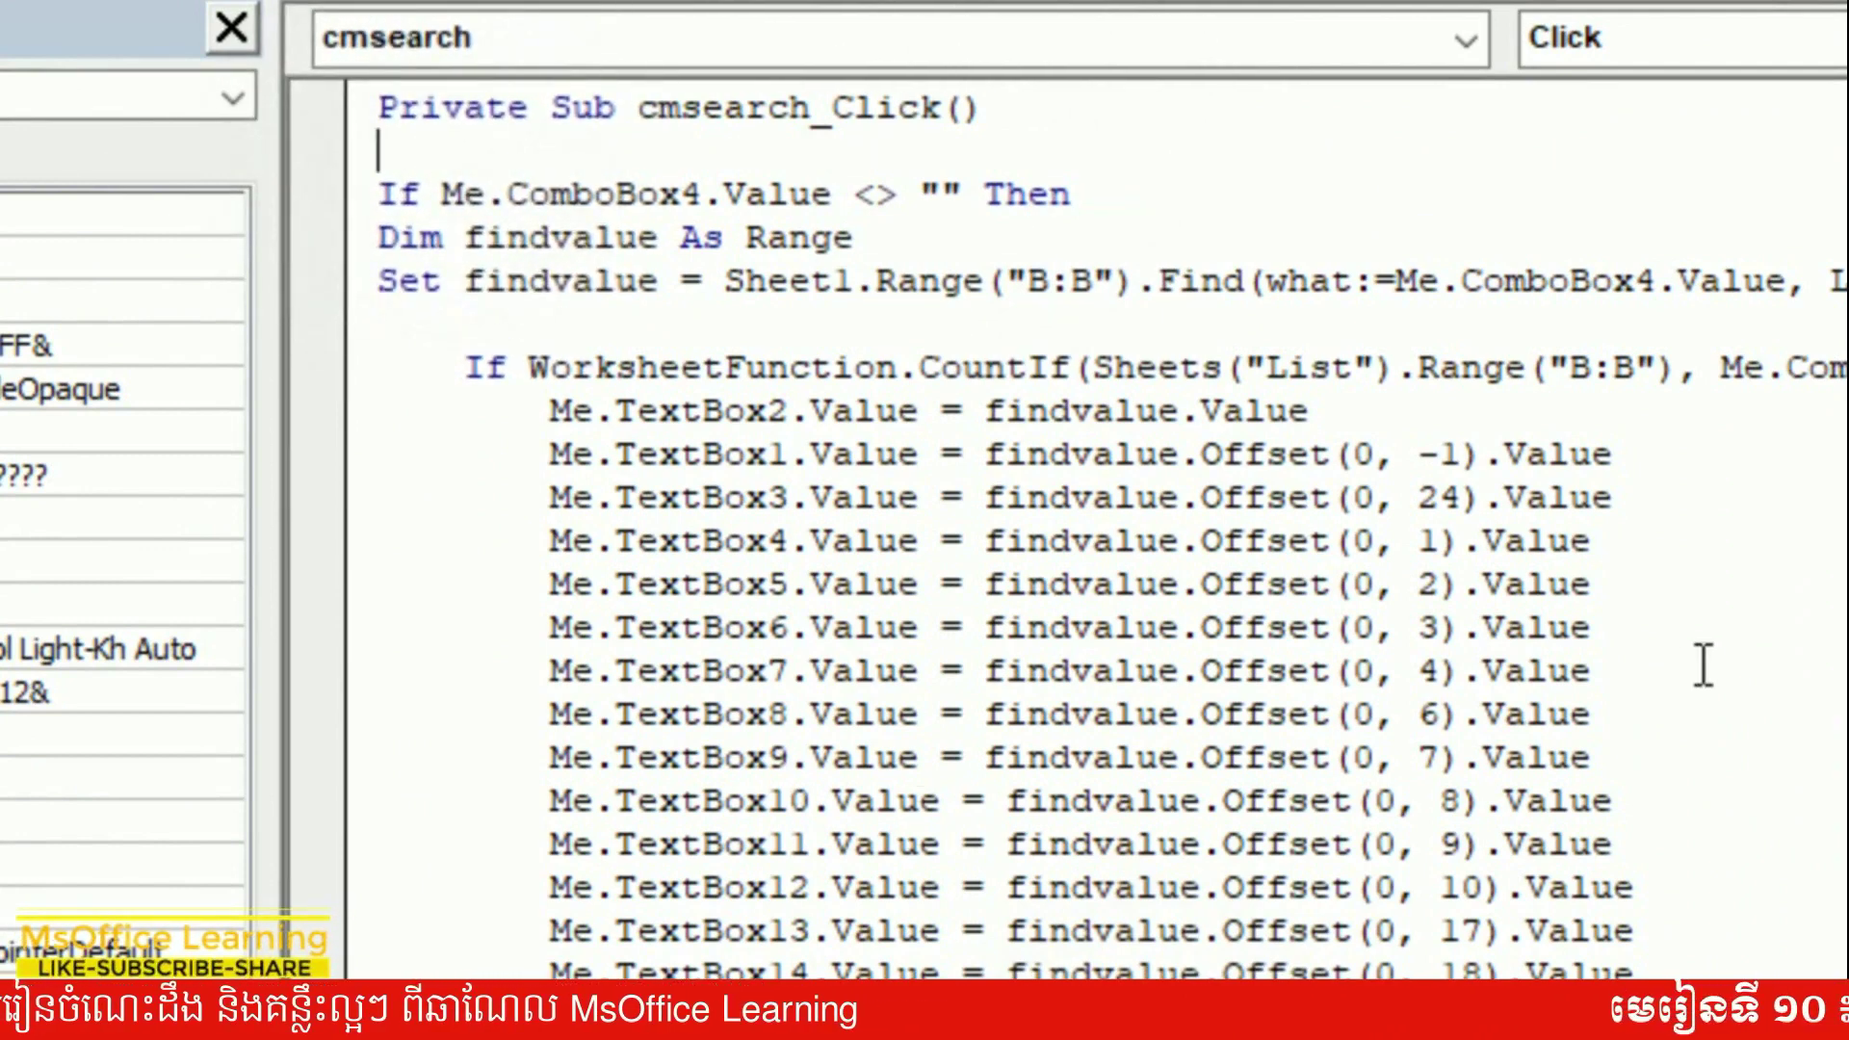
text(Dim )
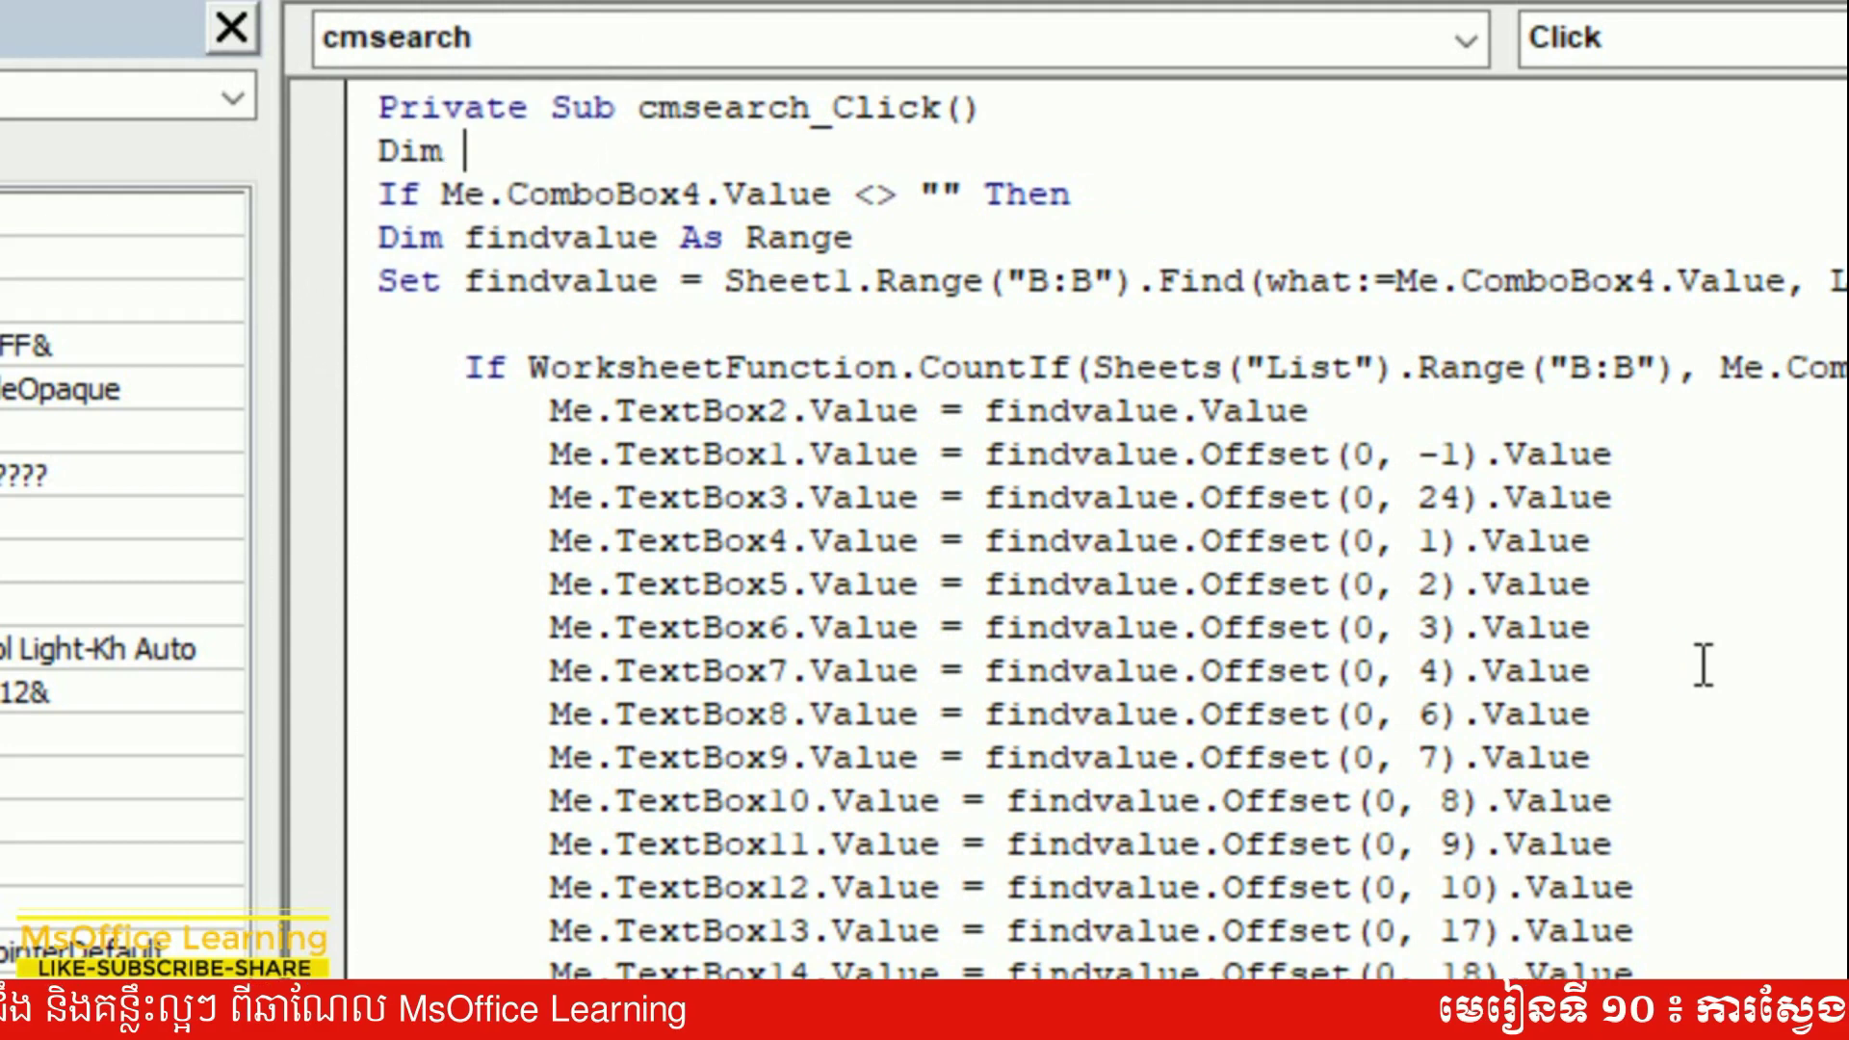
text(fpat)
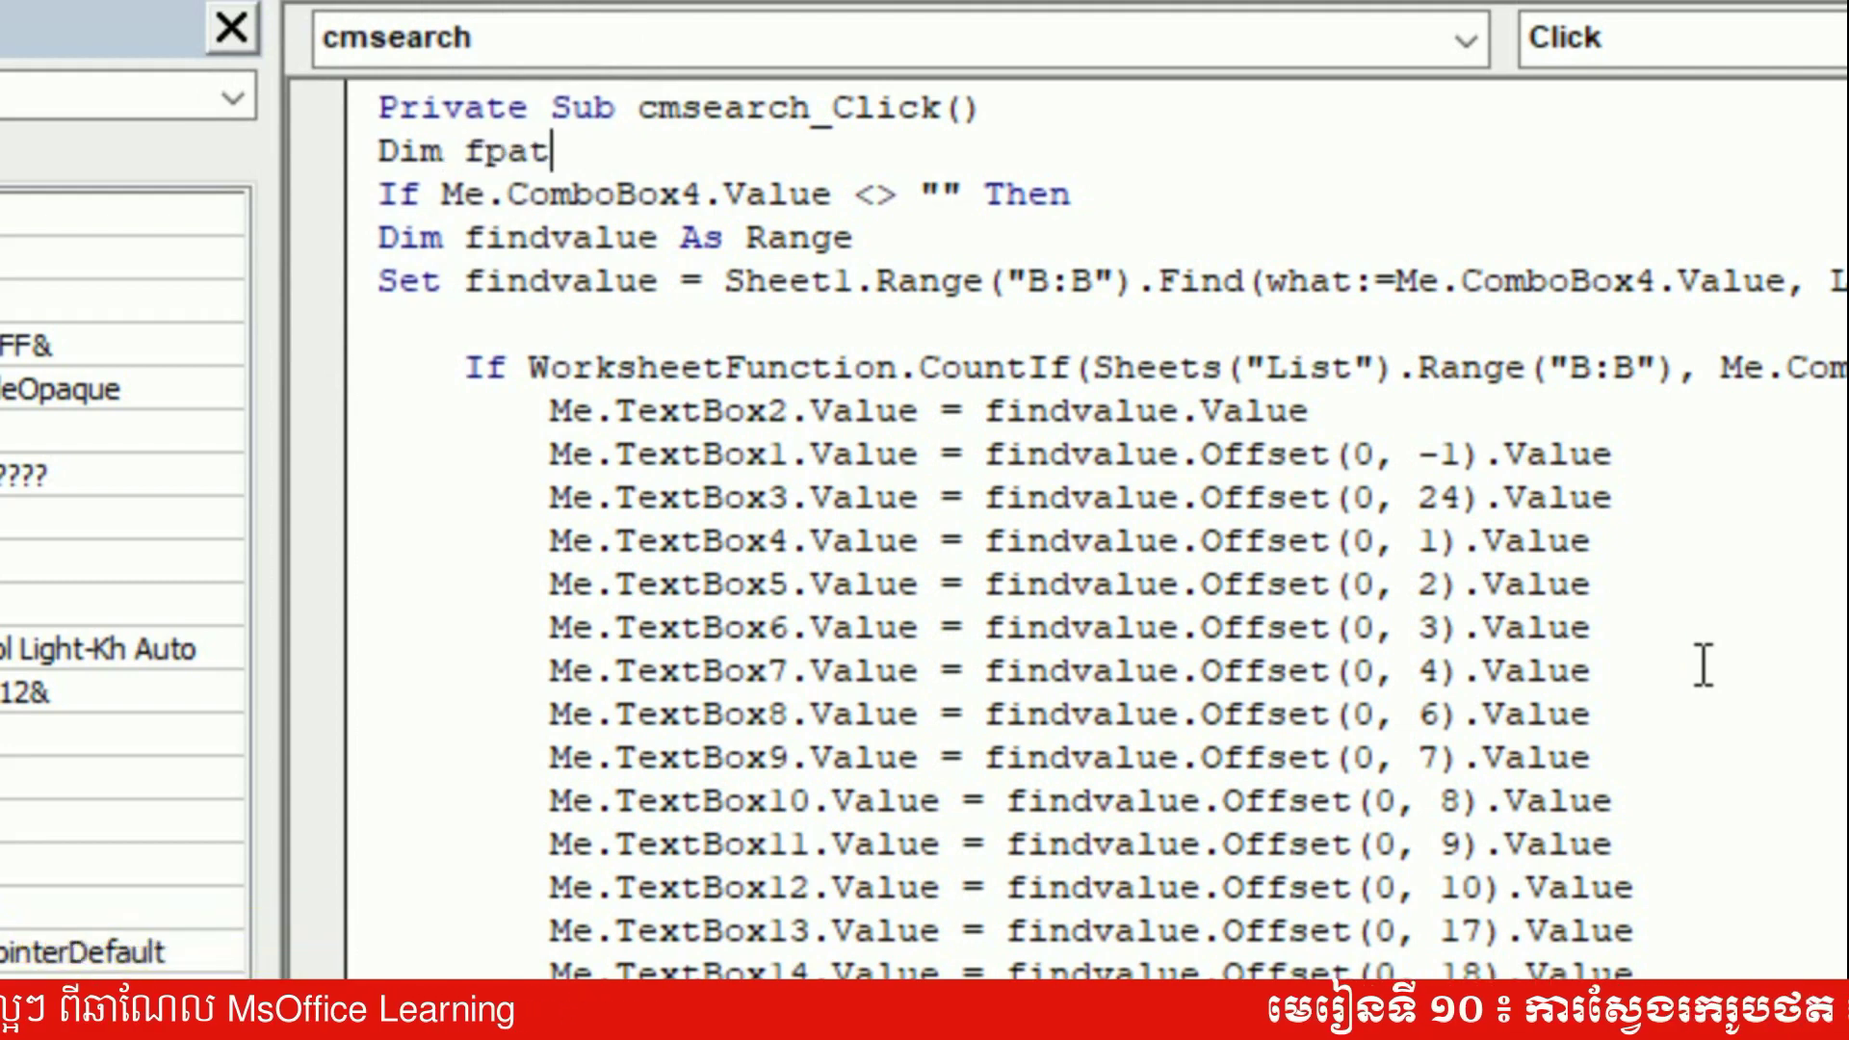
text( As st)
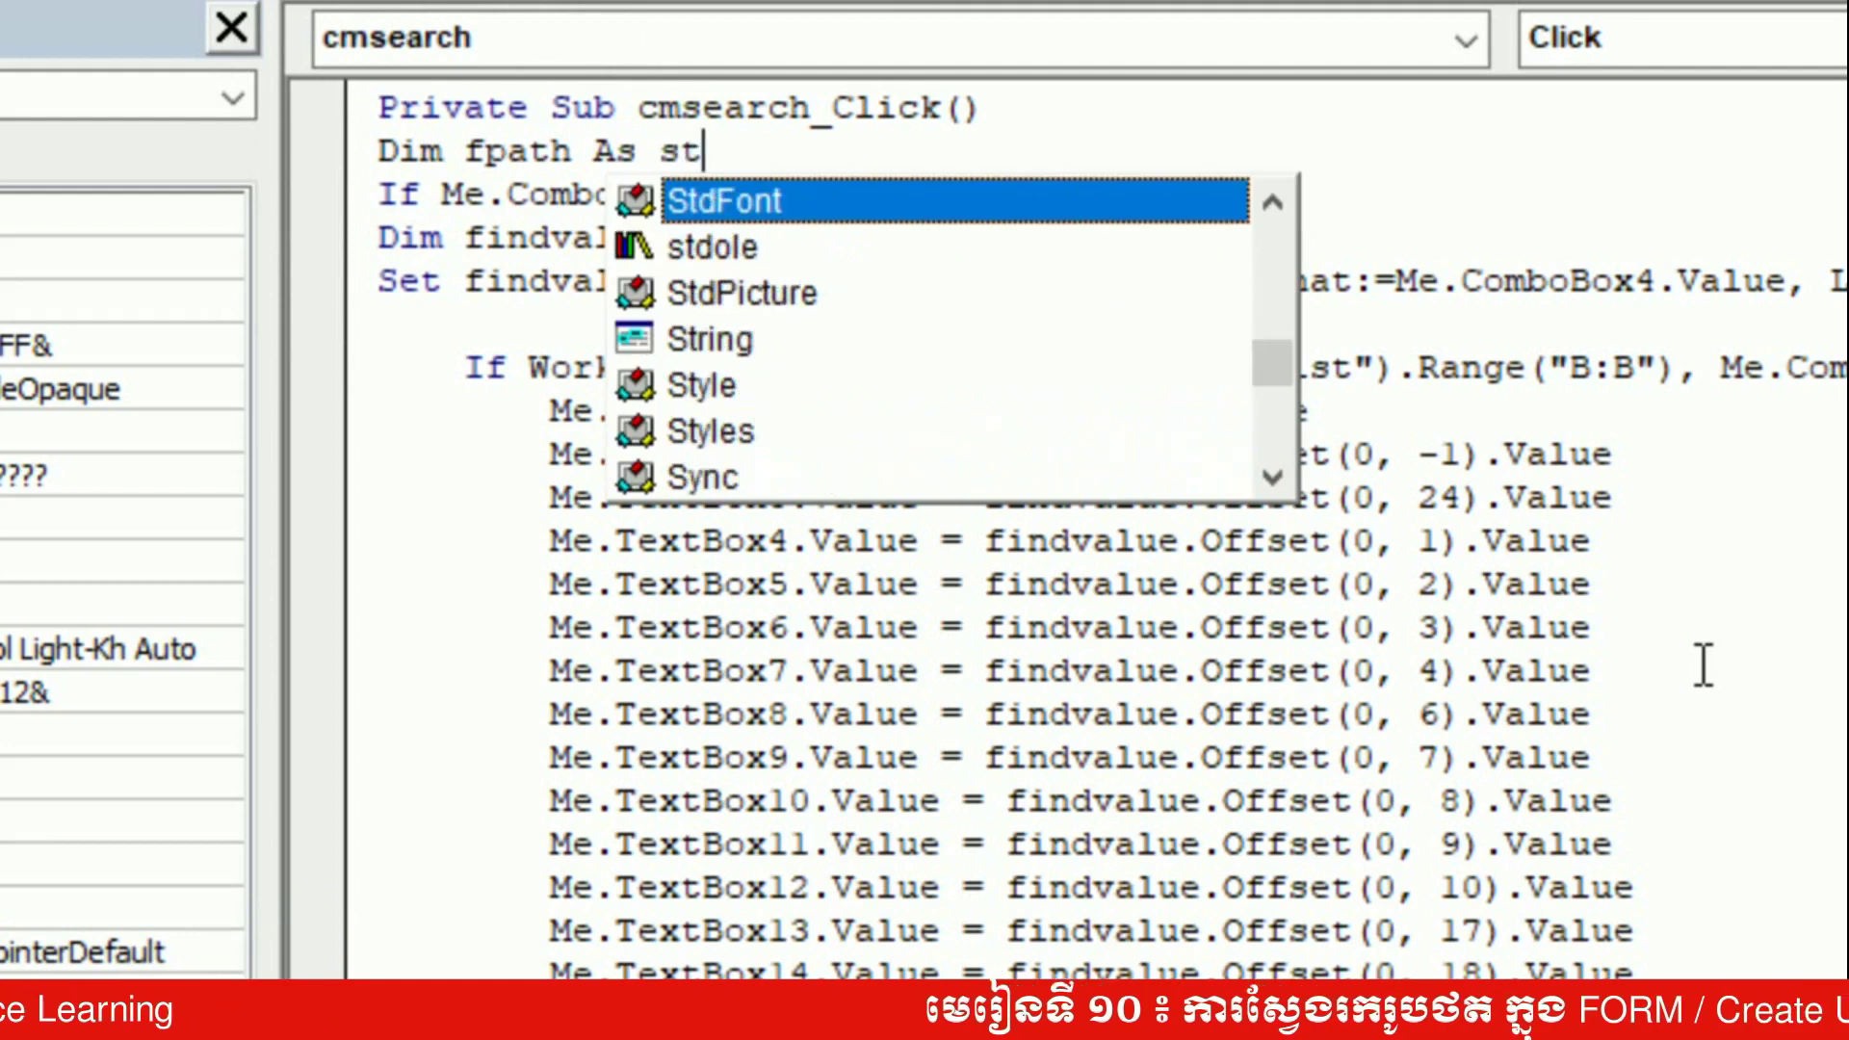
text(r)
key(Tab)
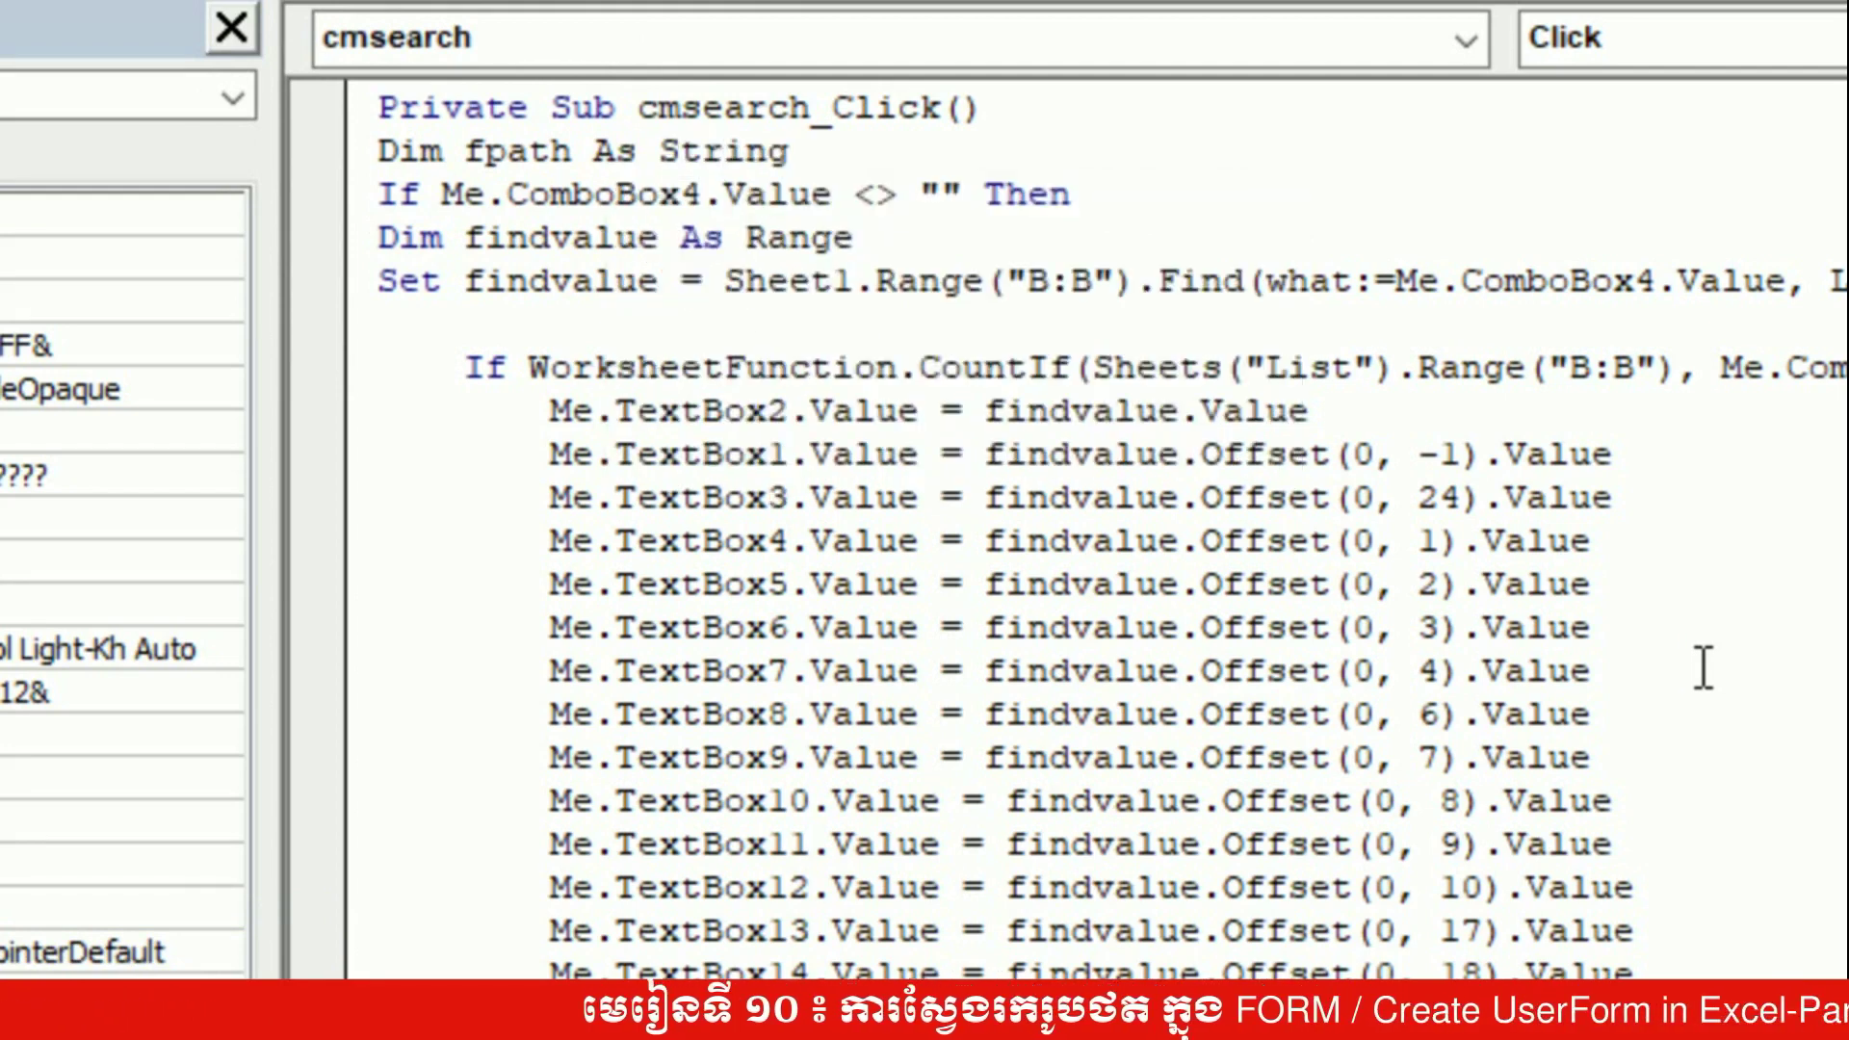
key(Return)
drag(807, 152, 378, 154)
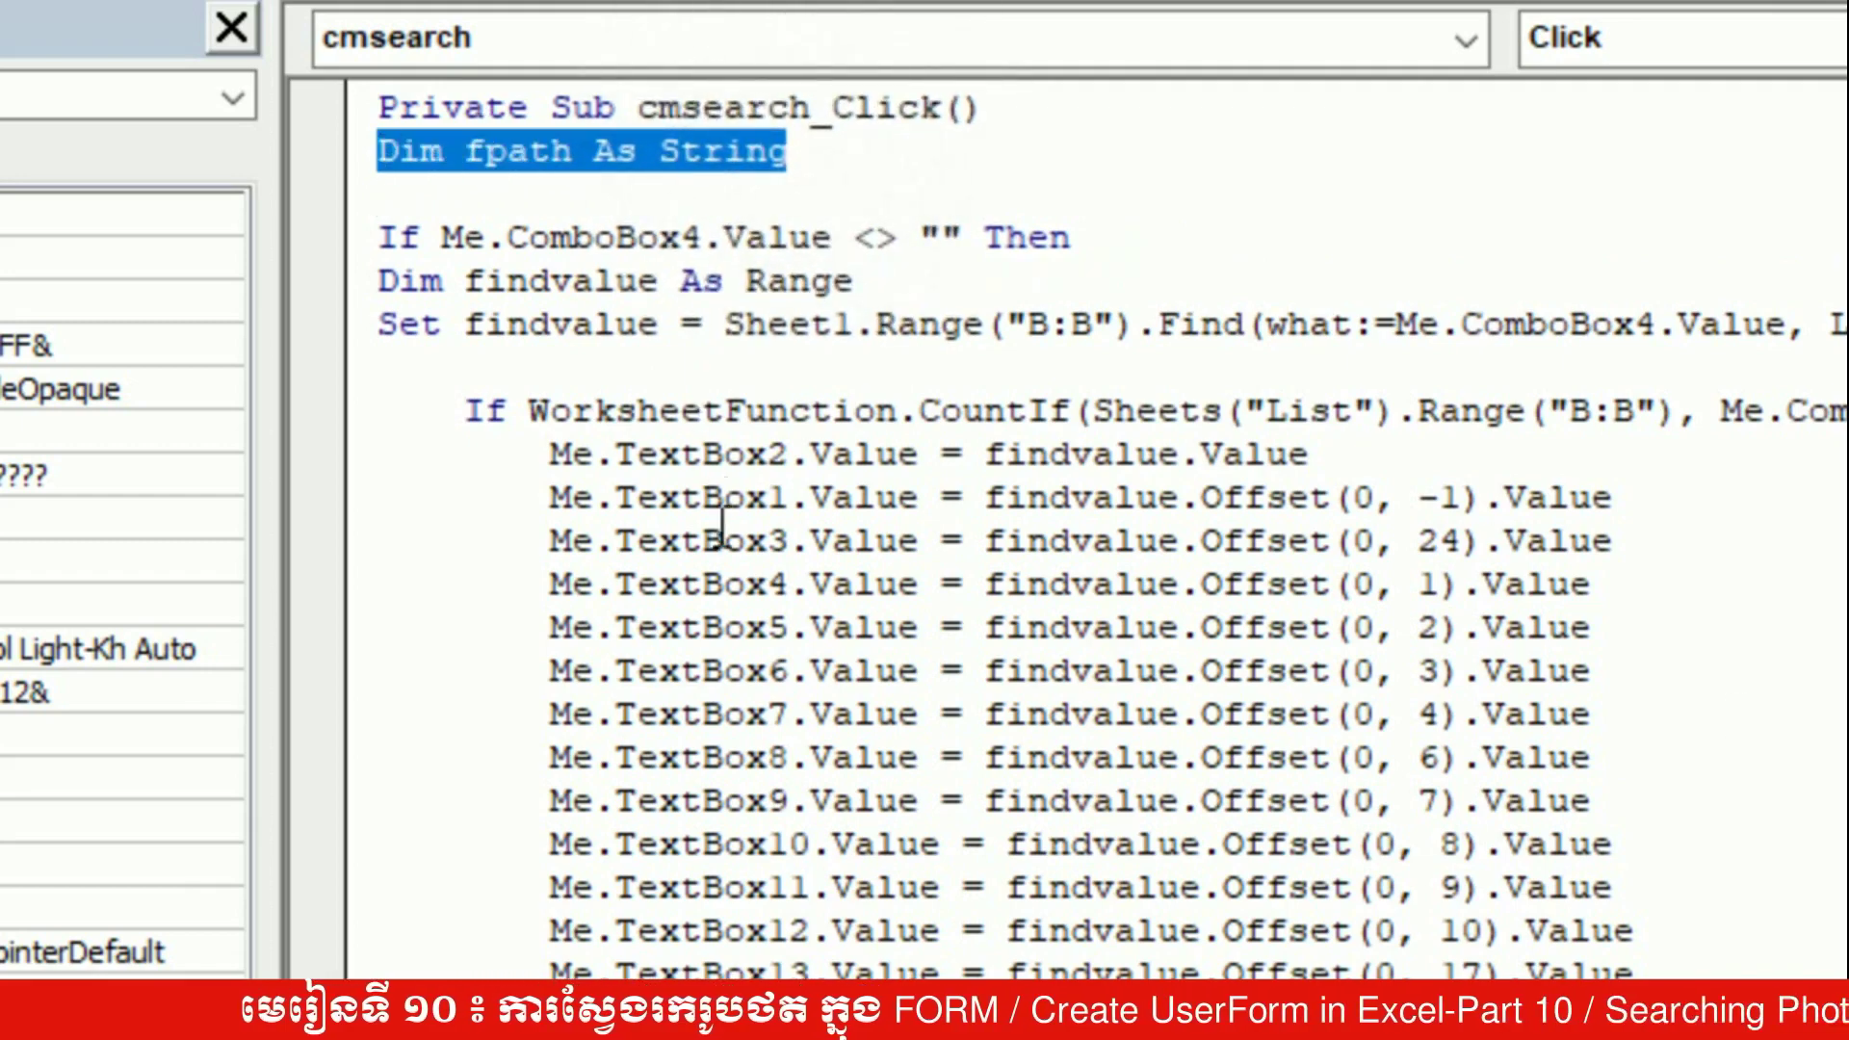
scroll(1012, 812, down, 2)
scroll(1023, 846, down, 2)
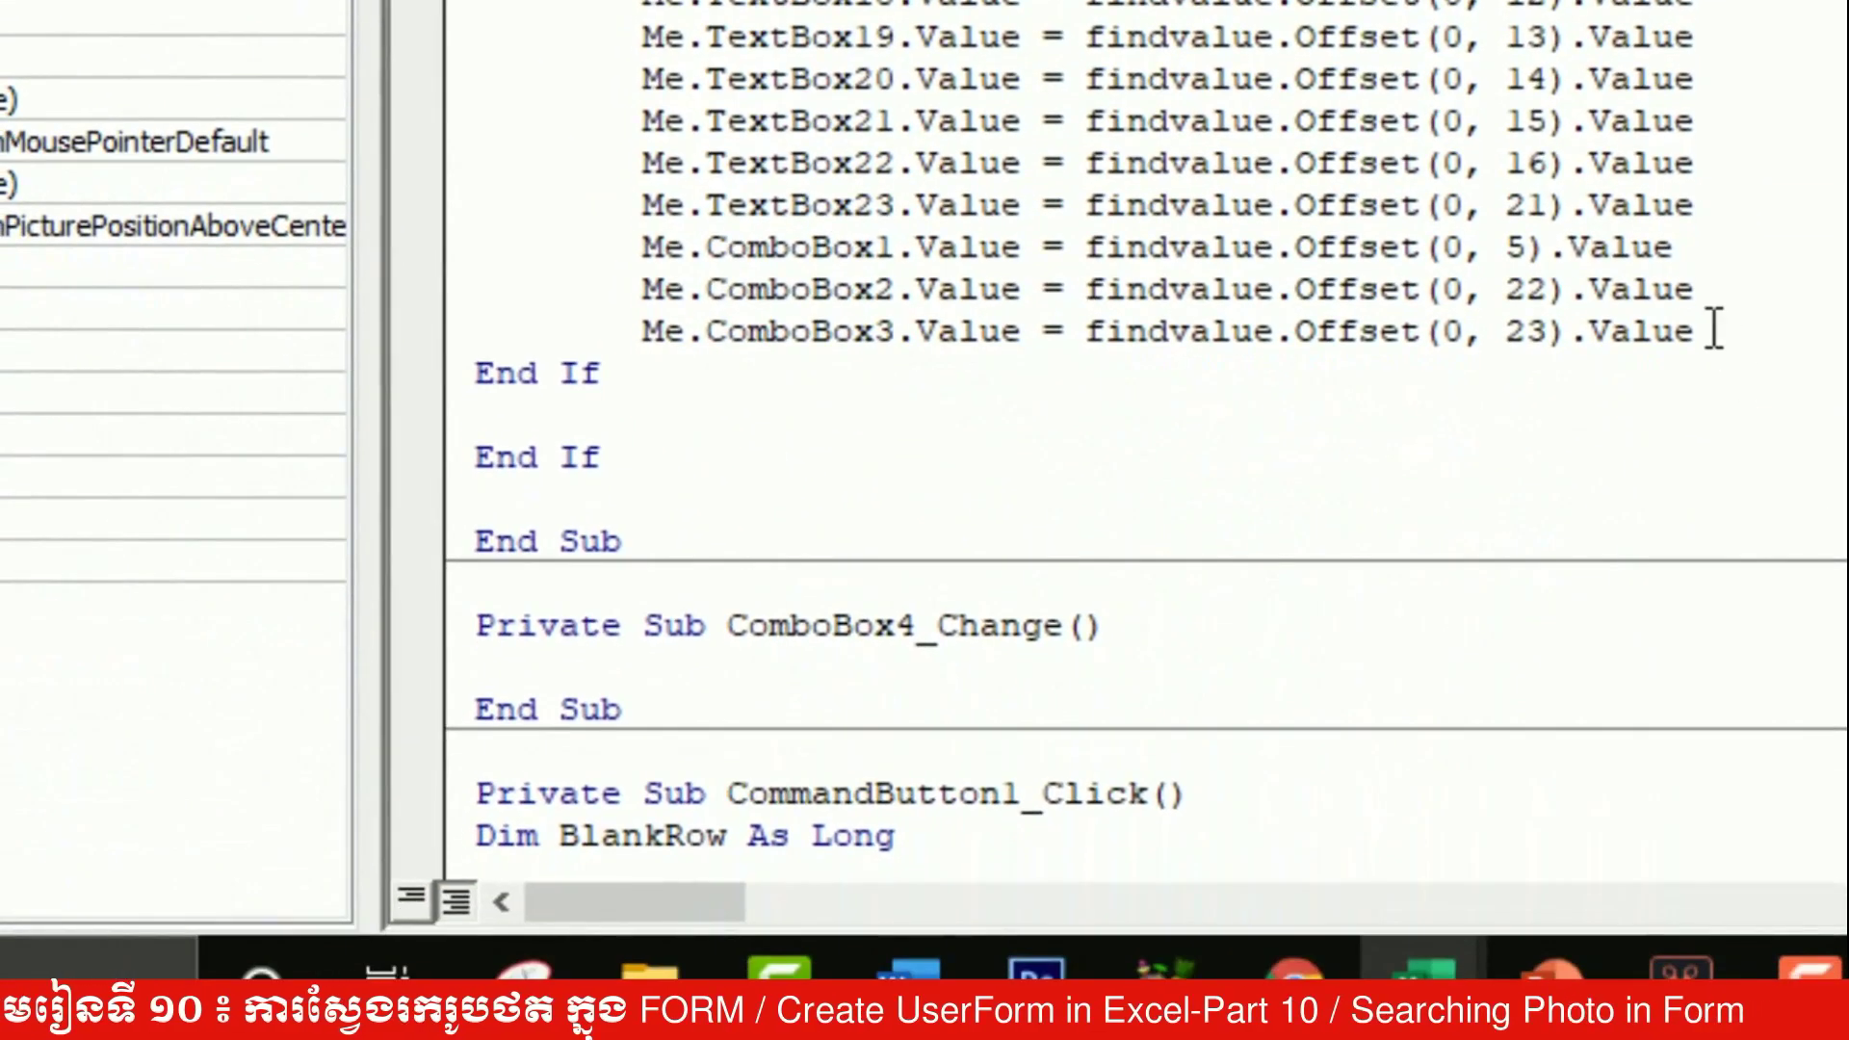
click(1713, 323)
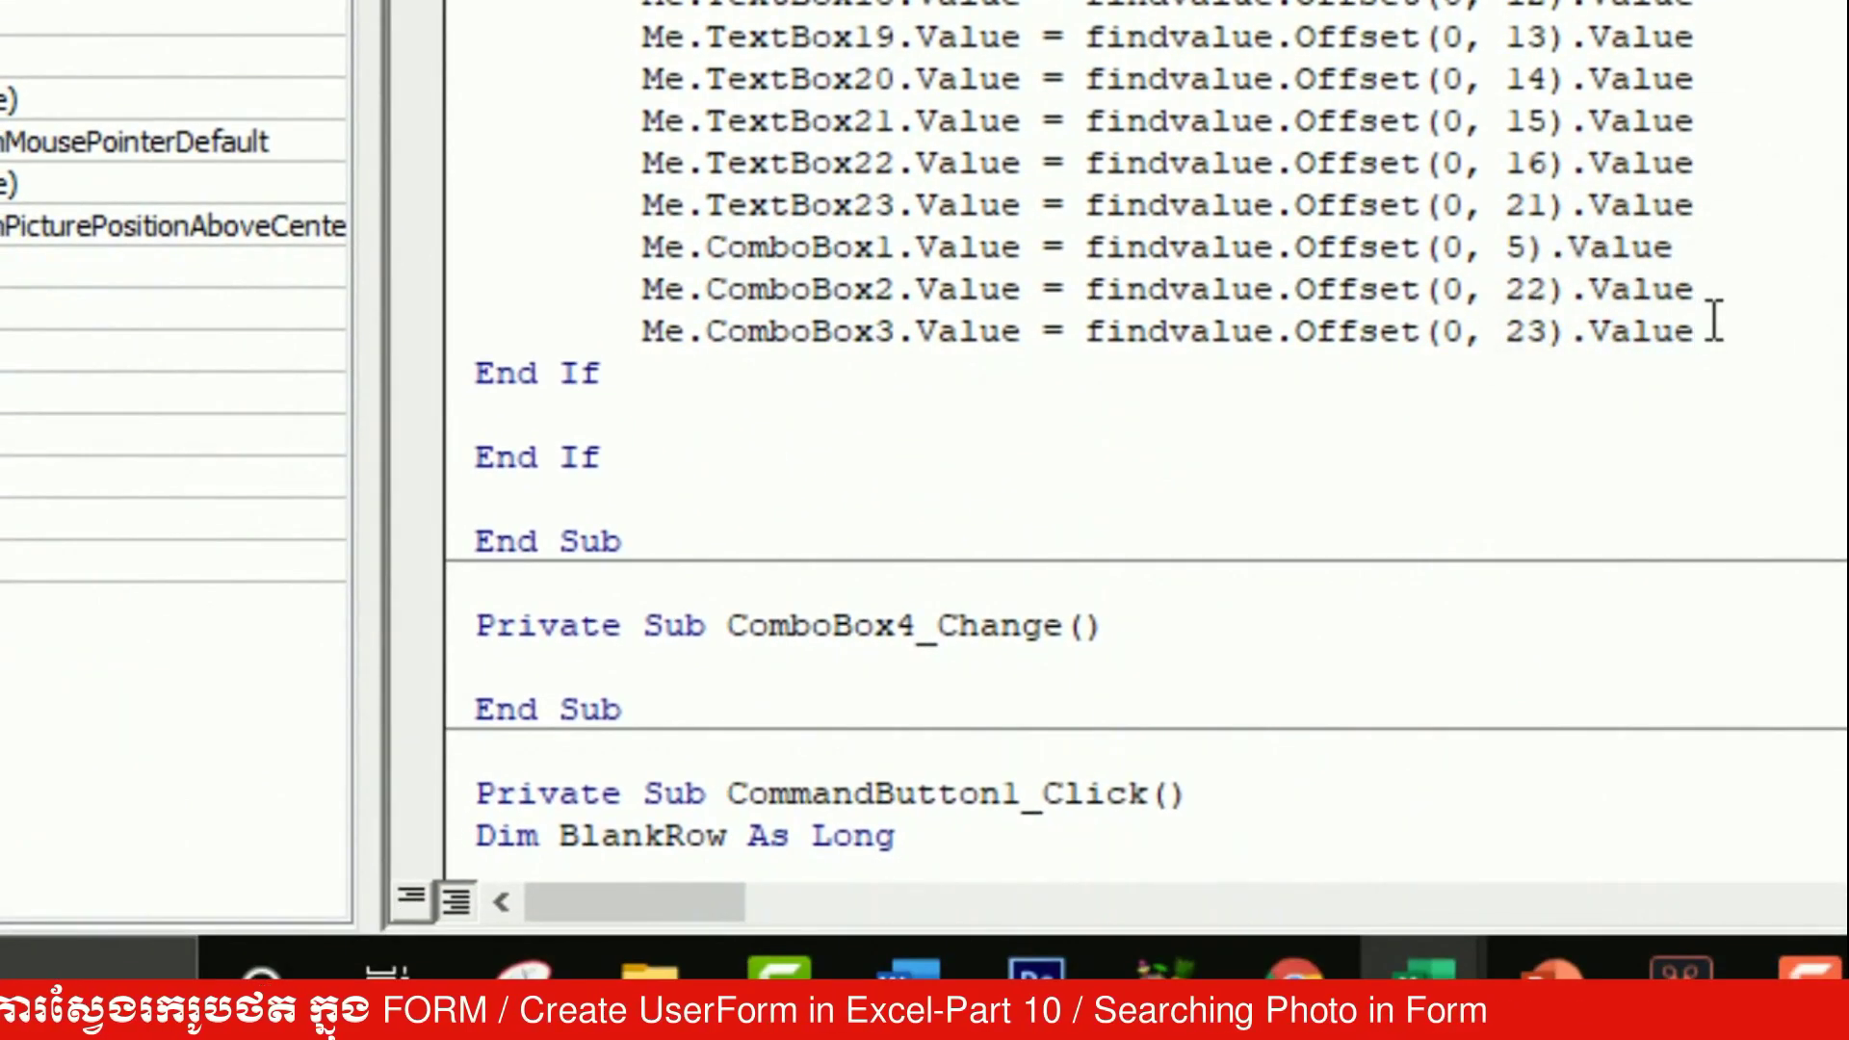
Below the ComboBox3 line, add With findvalue and On Error Resume Next, then start a Me. line
key(Return)
key(Return)
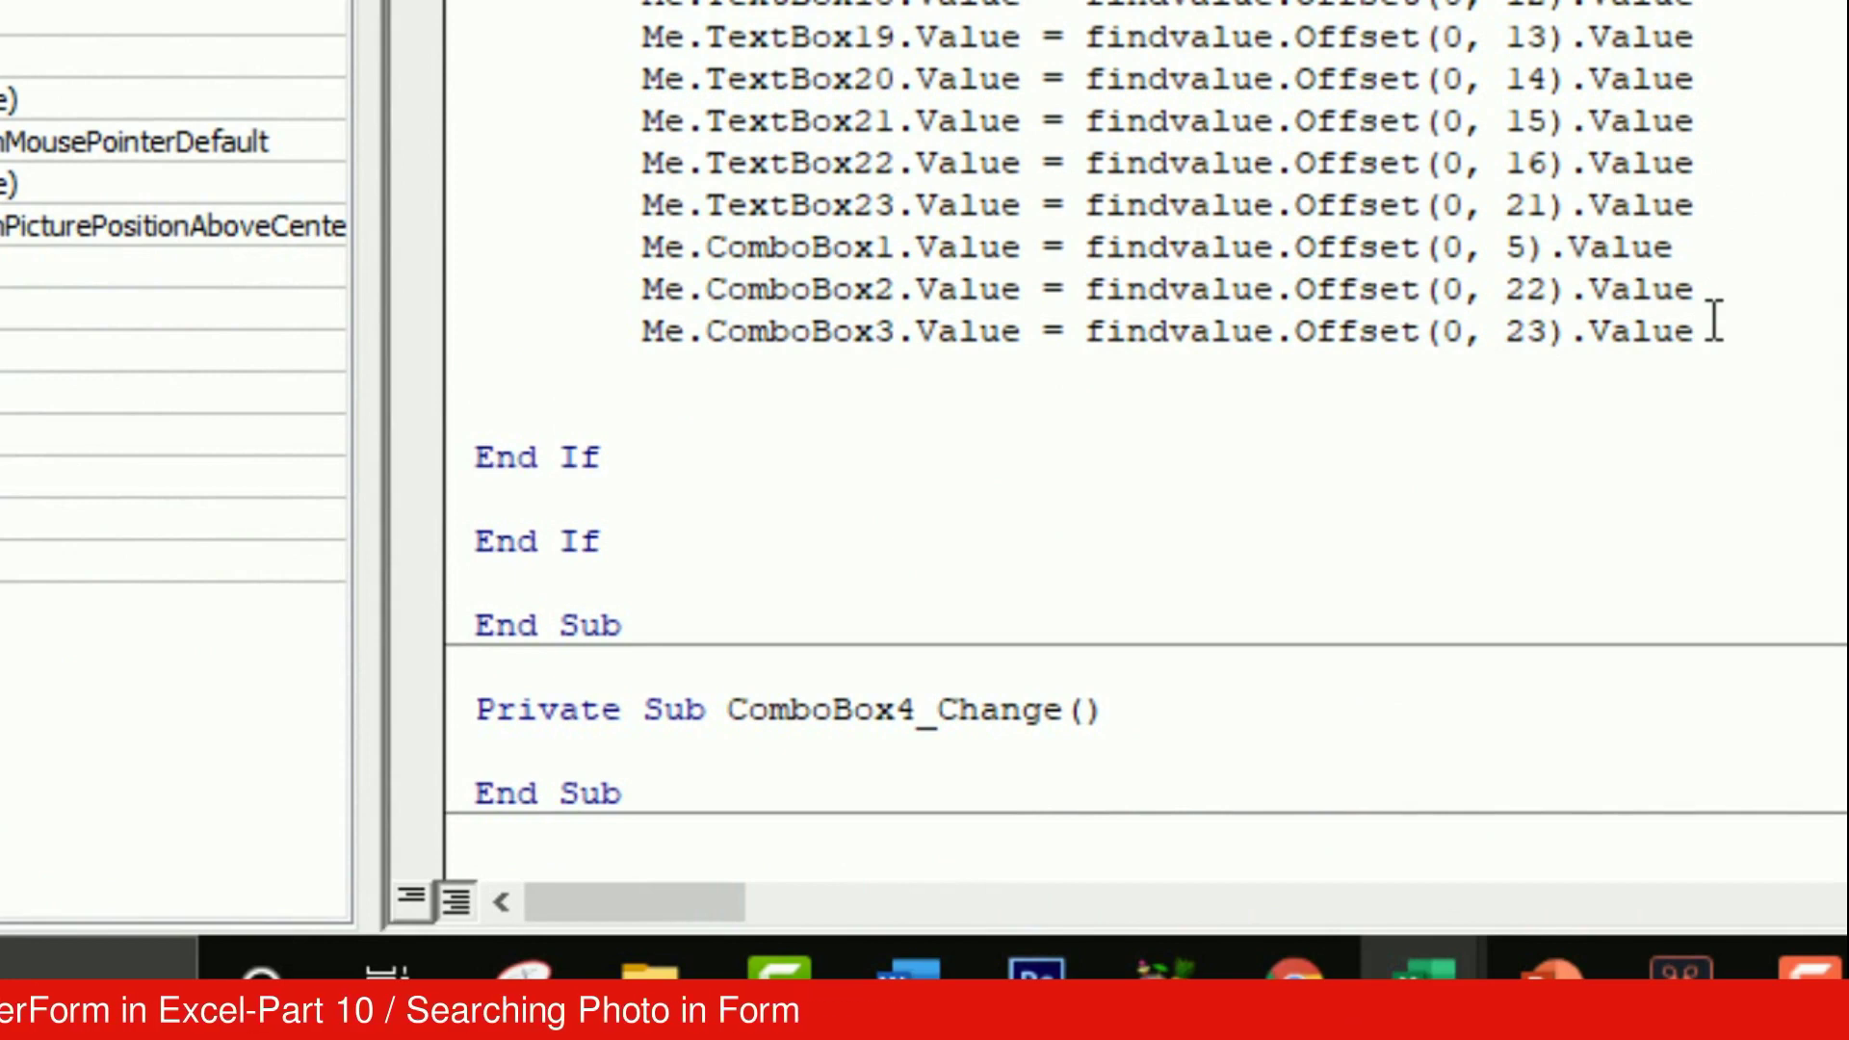
text(With)
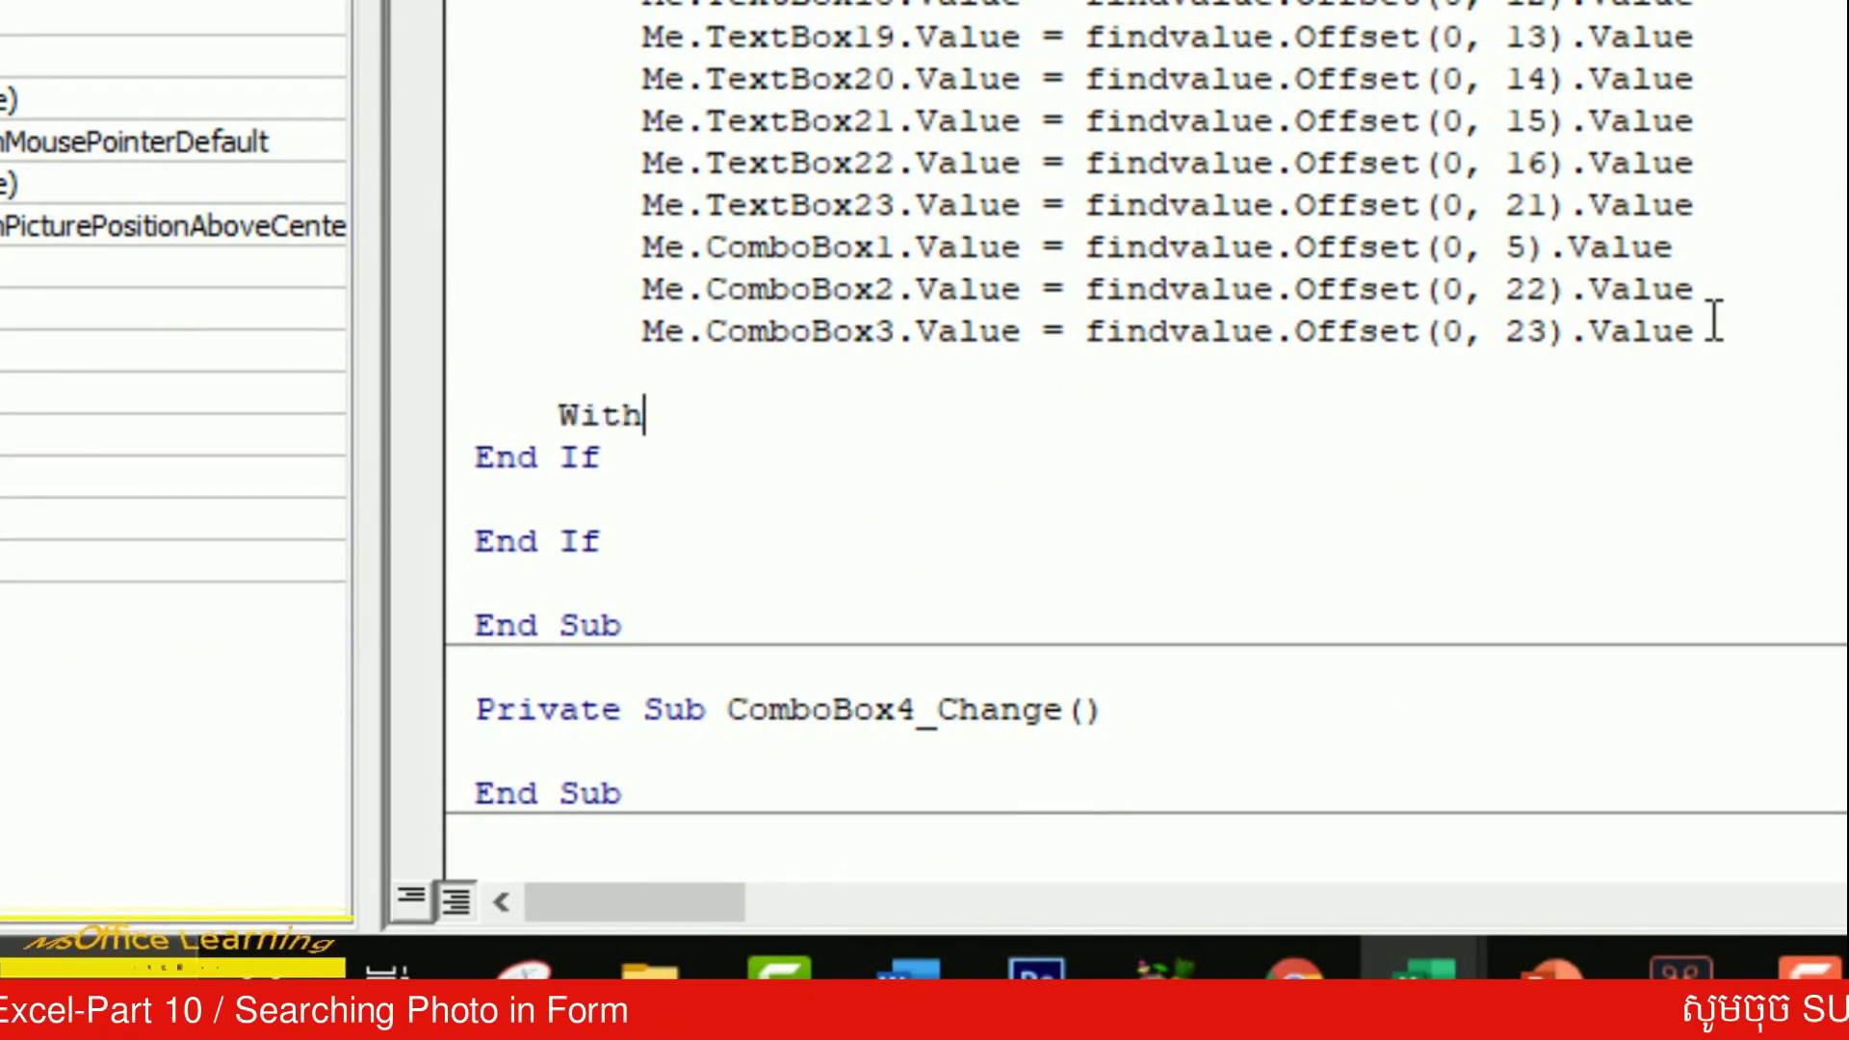
text( findvalue)
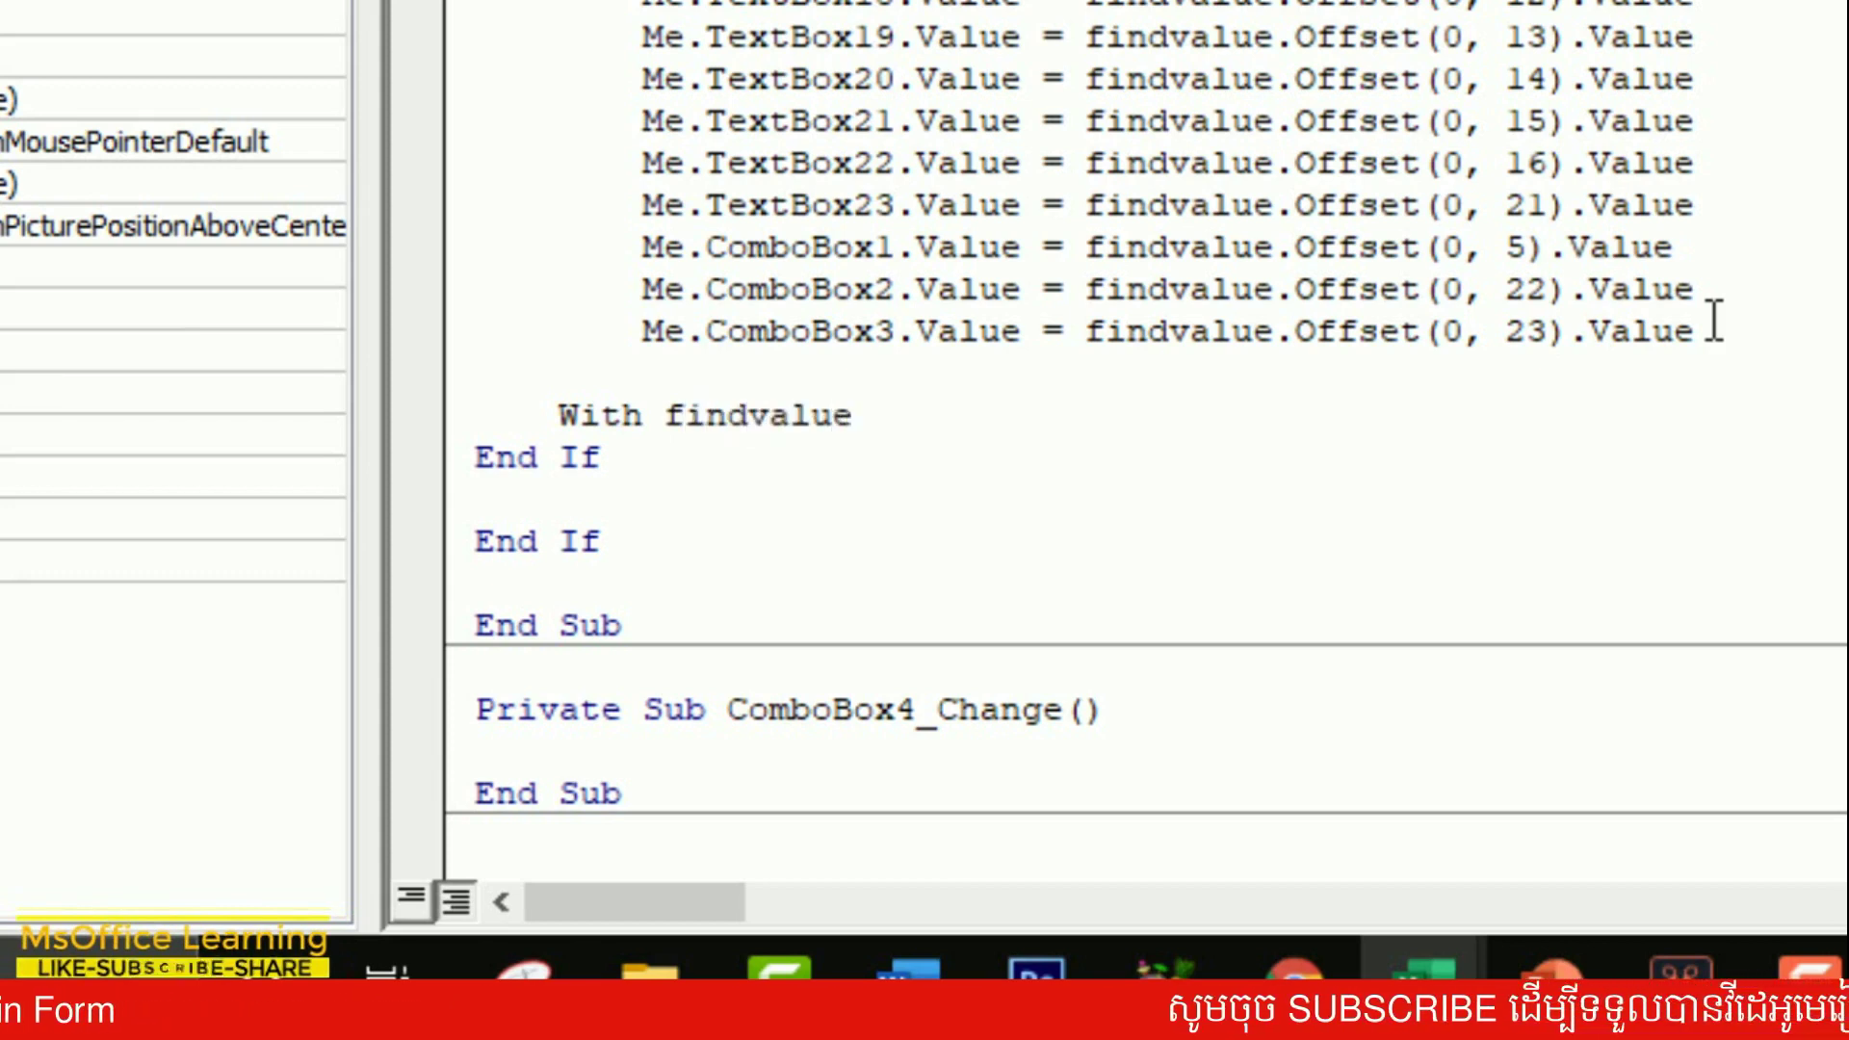
key(Return)
text(On )
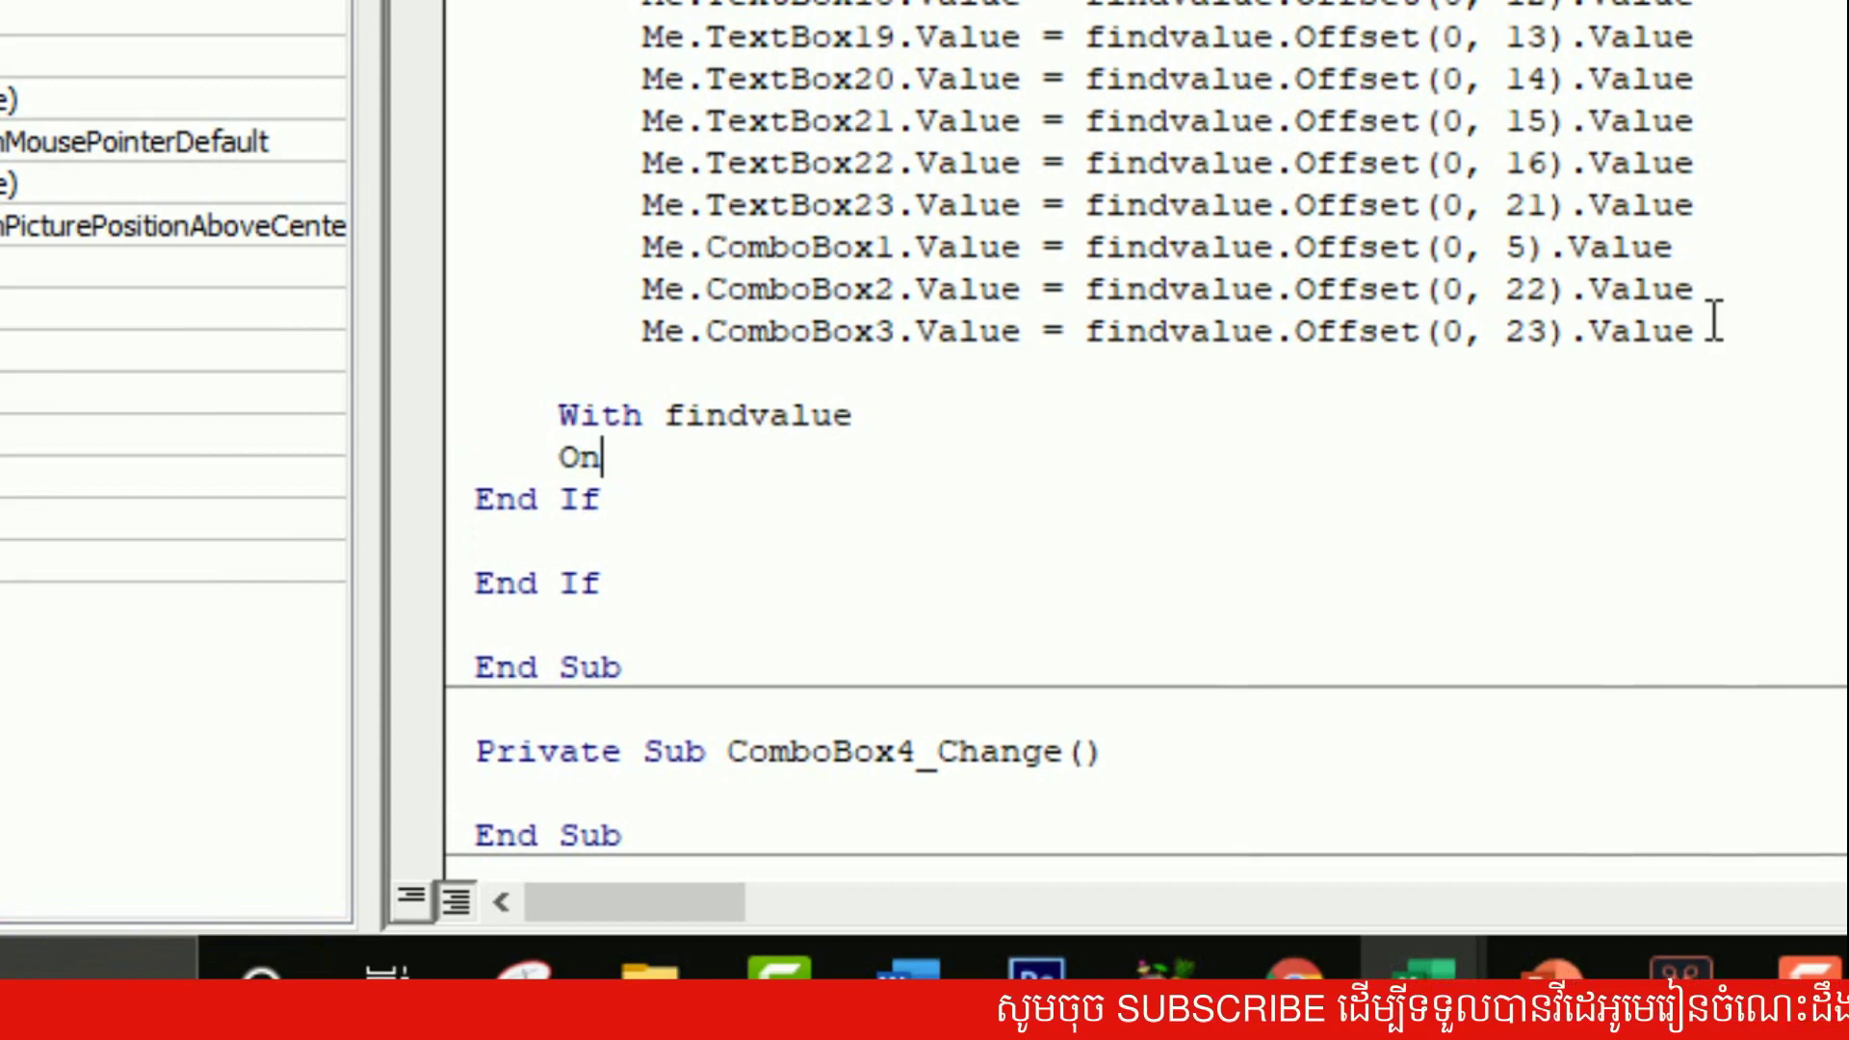
text(Error )
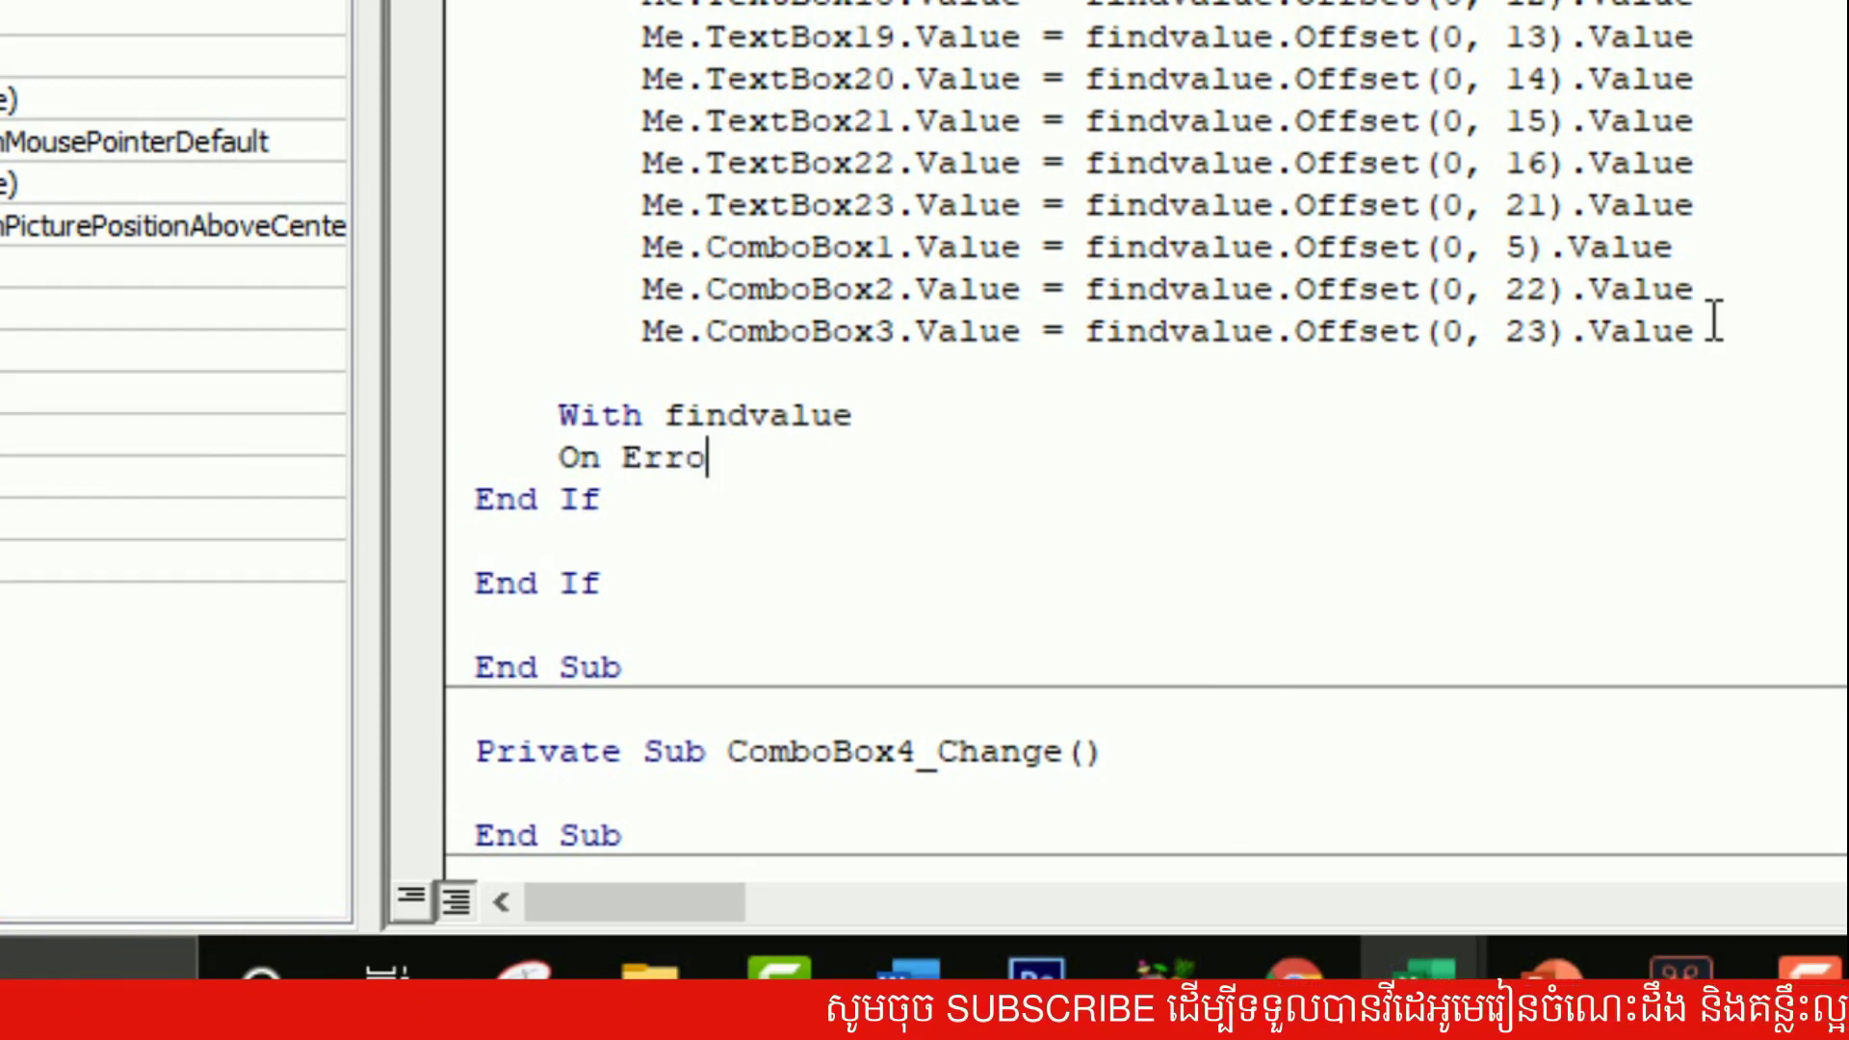
text(Resue)
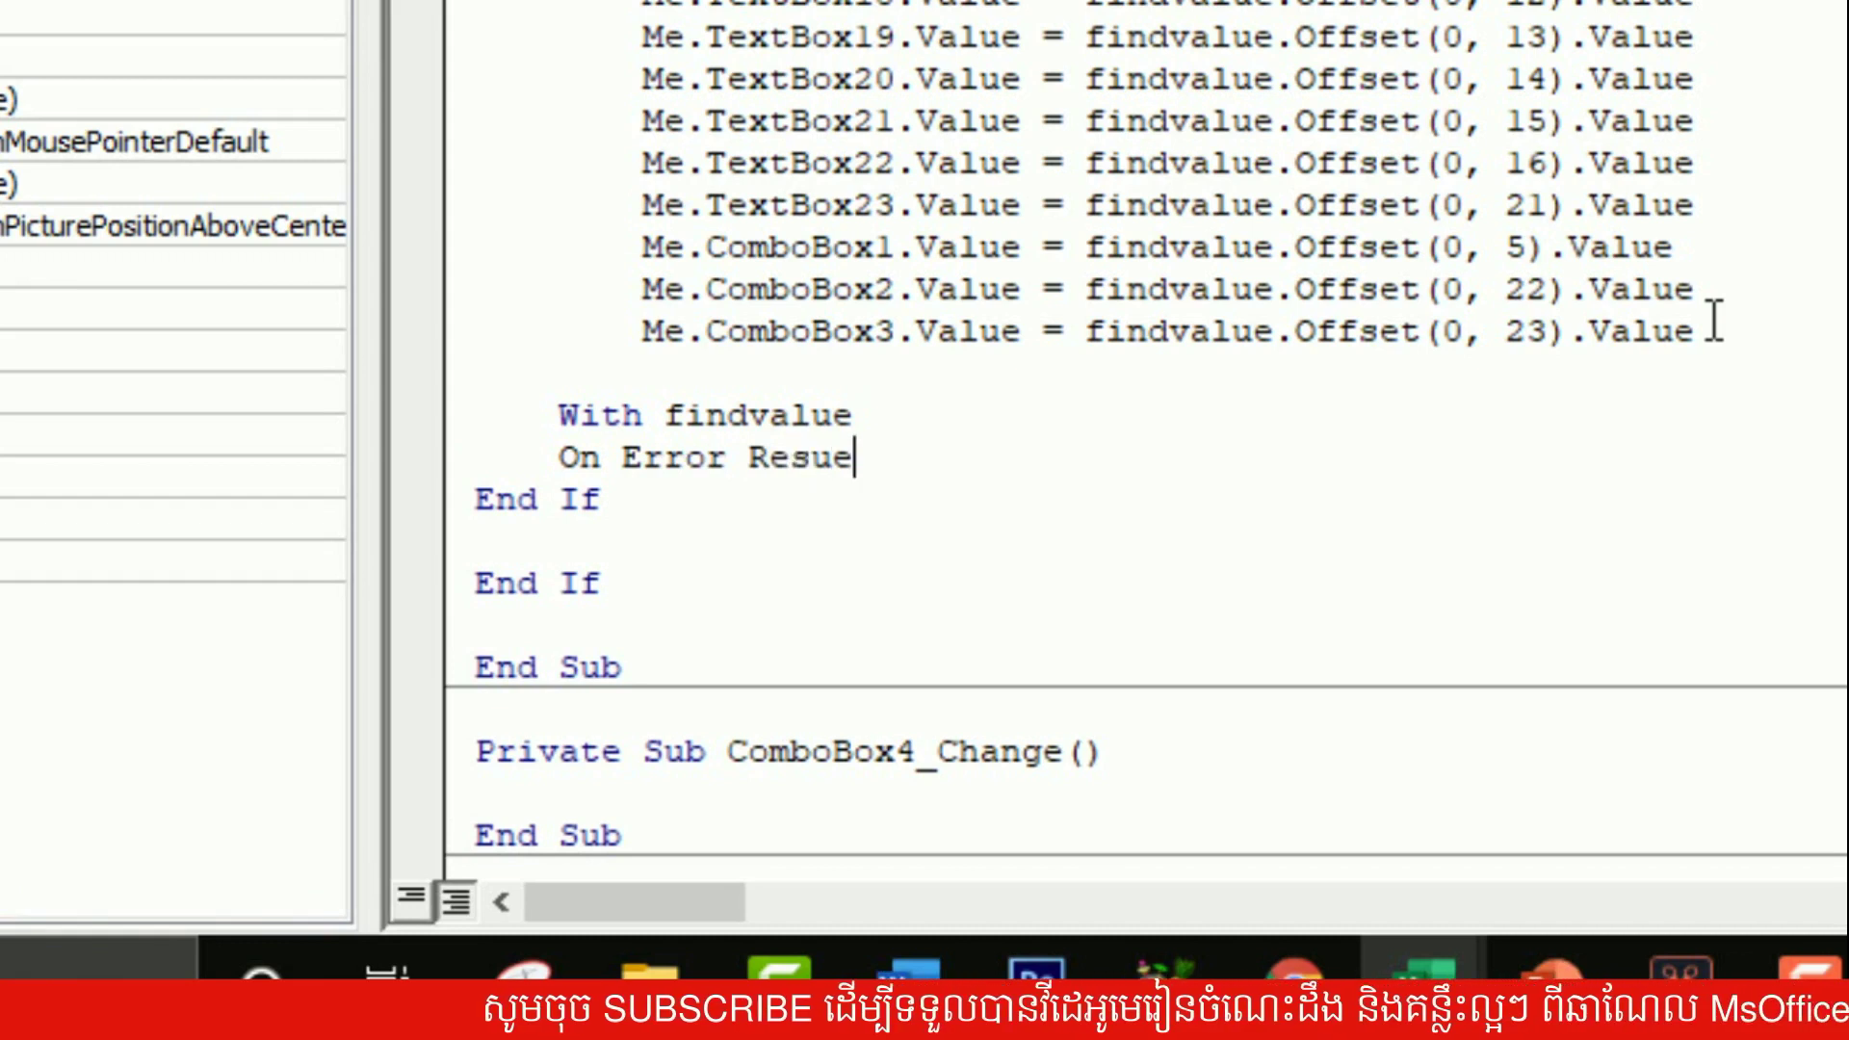
key(BackSpace)
text(me Next)
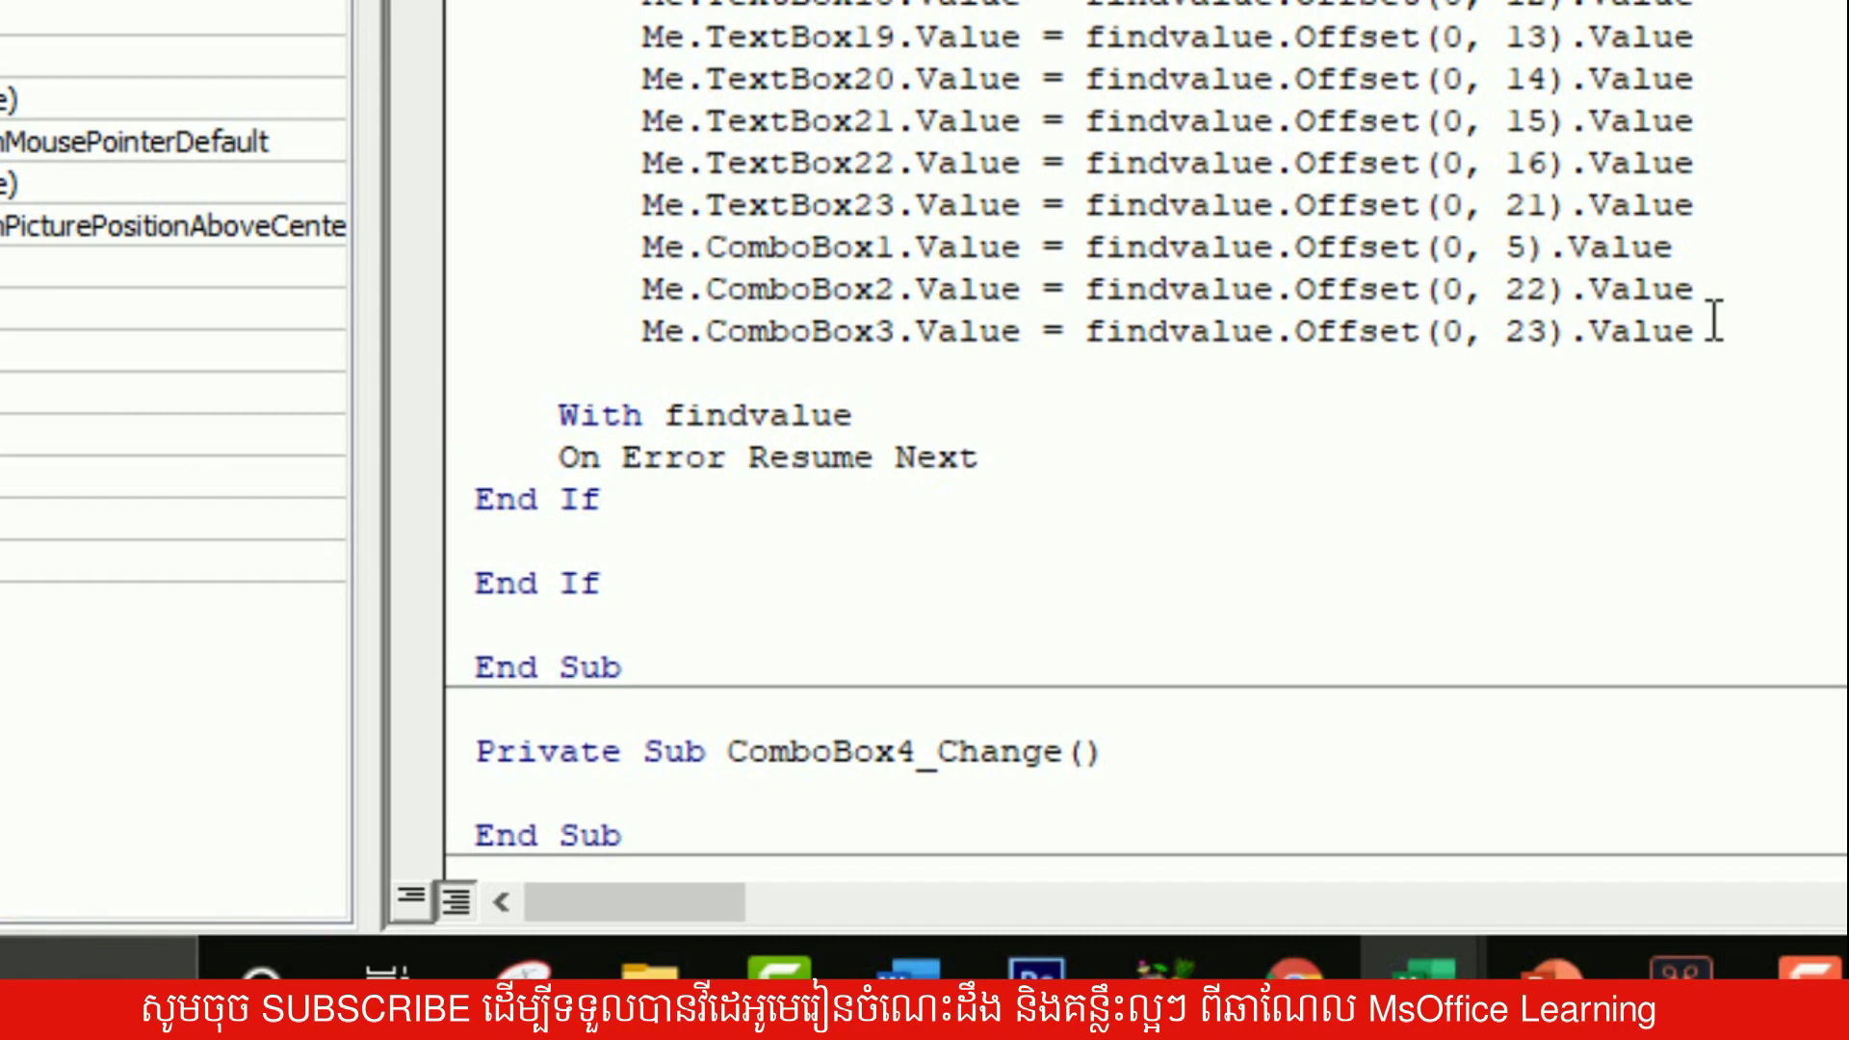
key(Return)
text(Me)
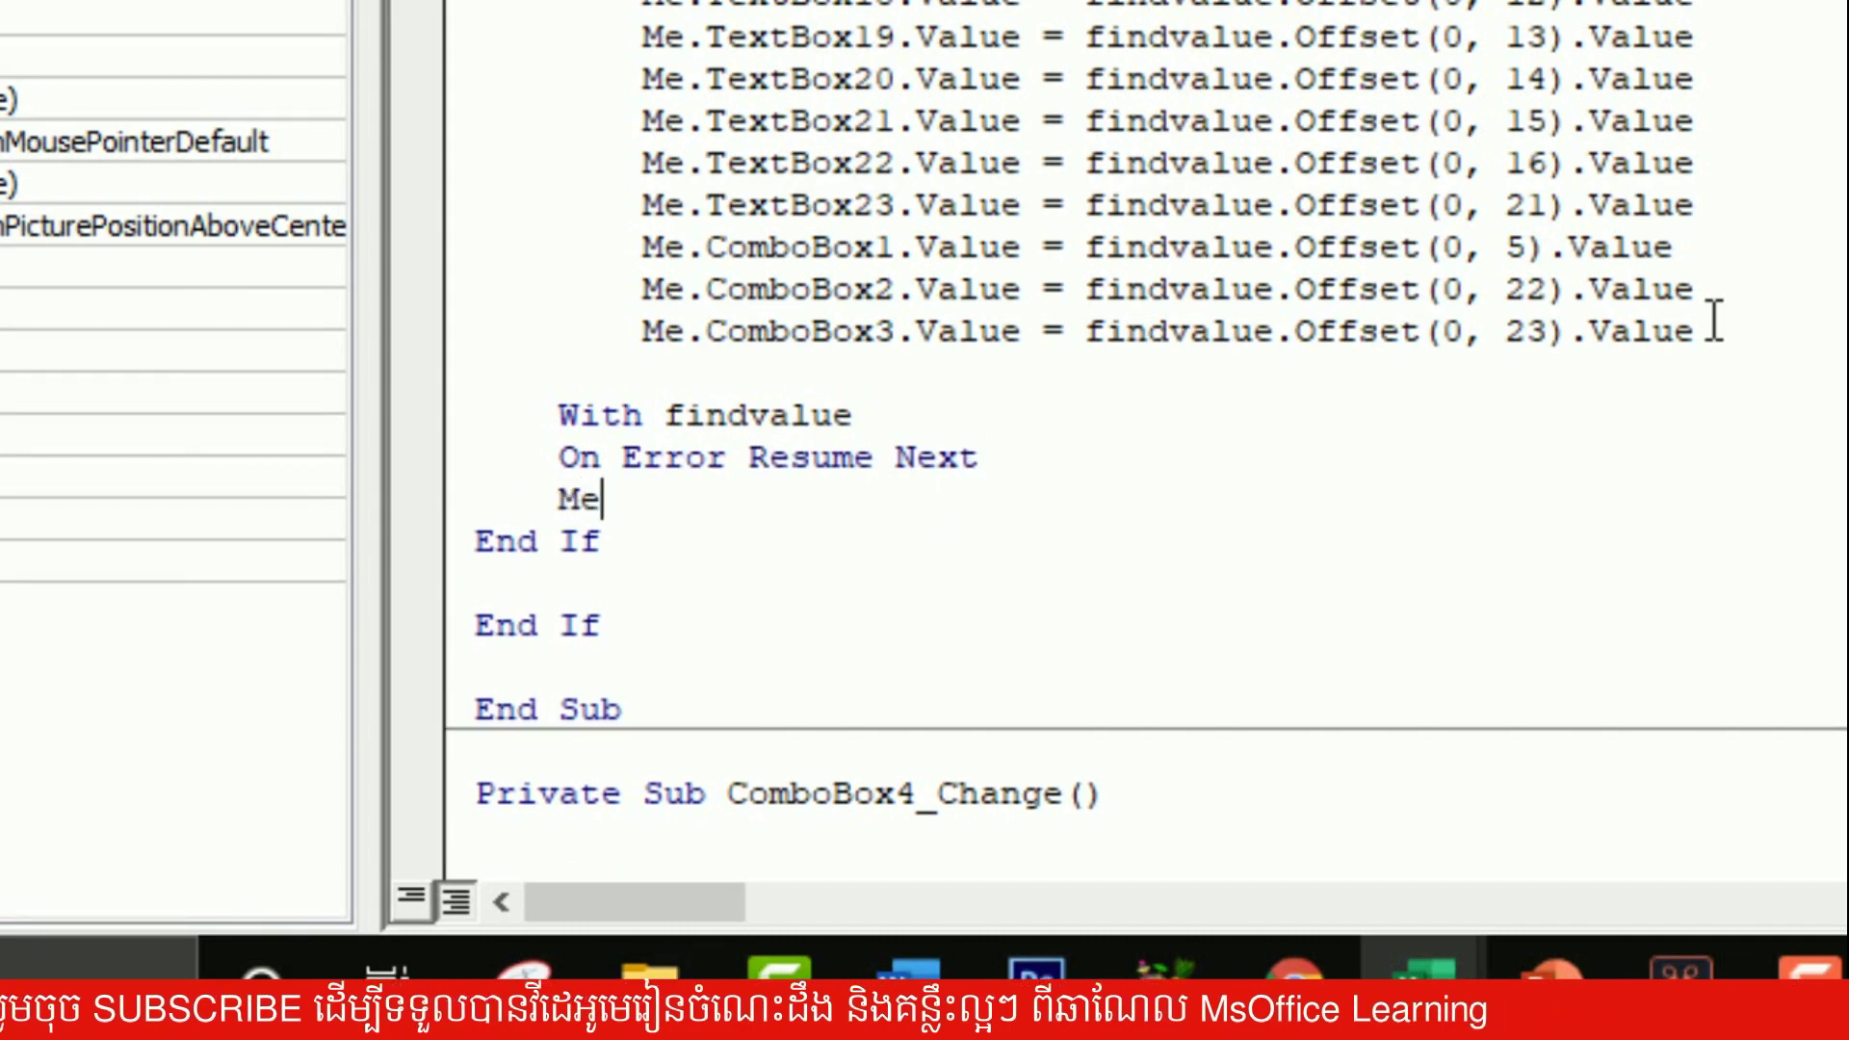
text(.)
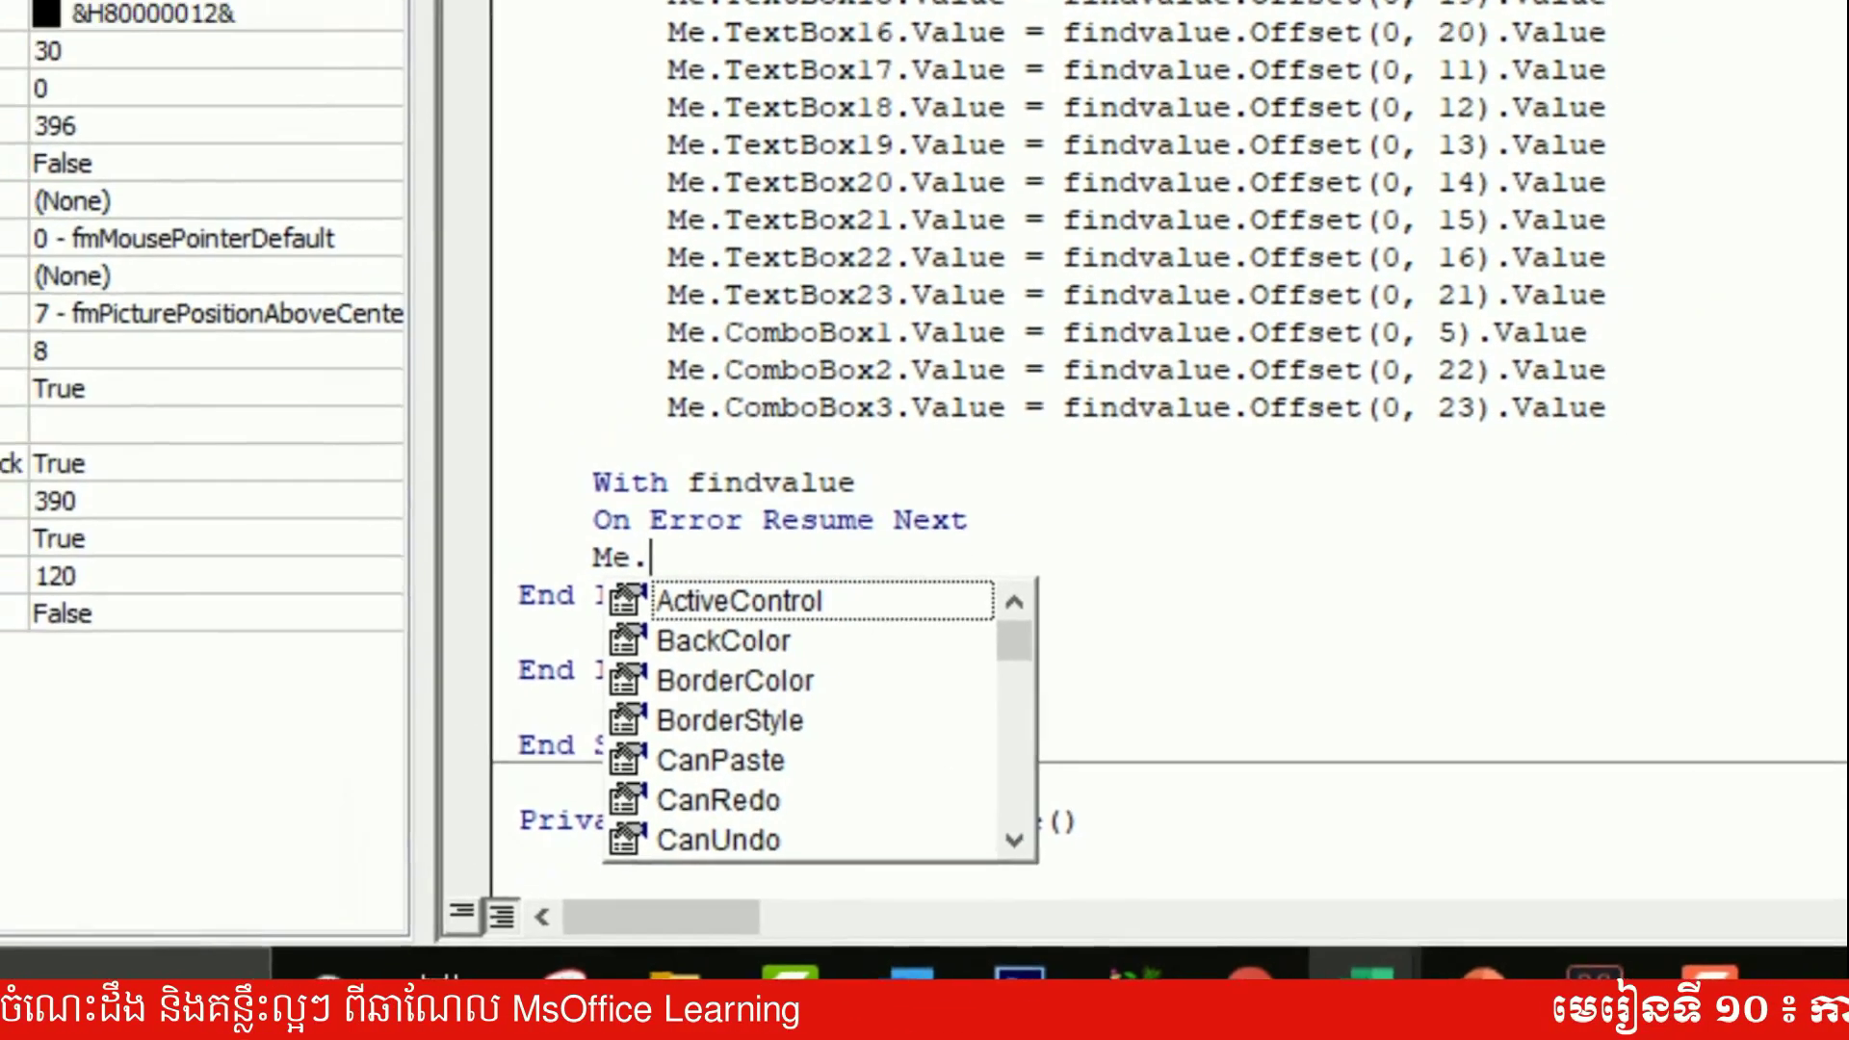
key(BackSpace)
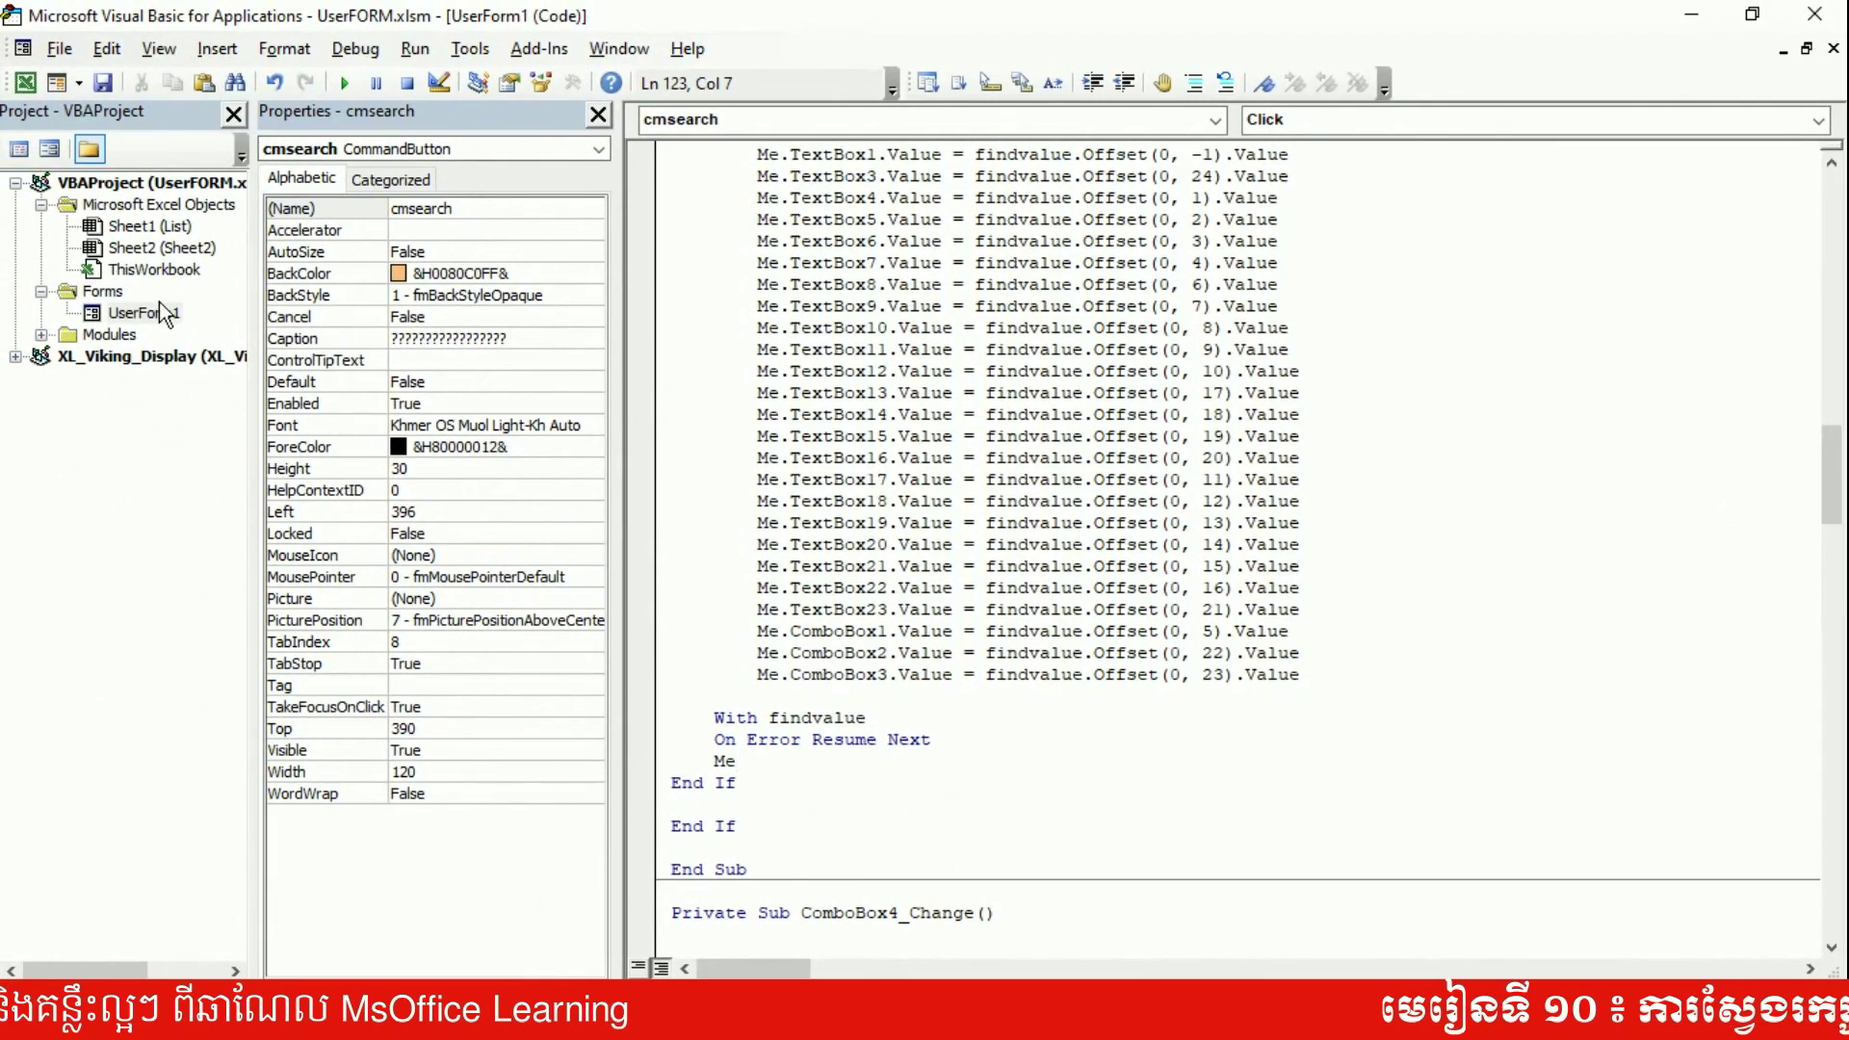
Confirm in the UserForm1 designer that the student photo box is named Image1
double_click(154, 313)
click(1695, 454)
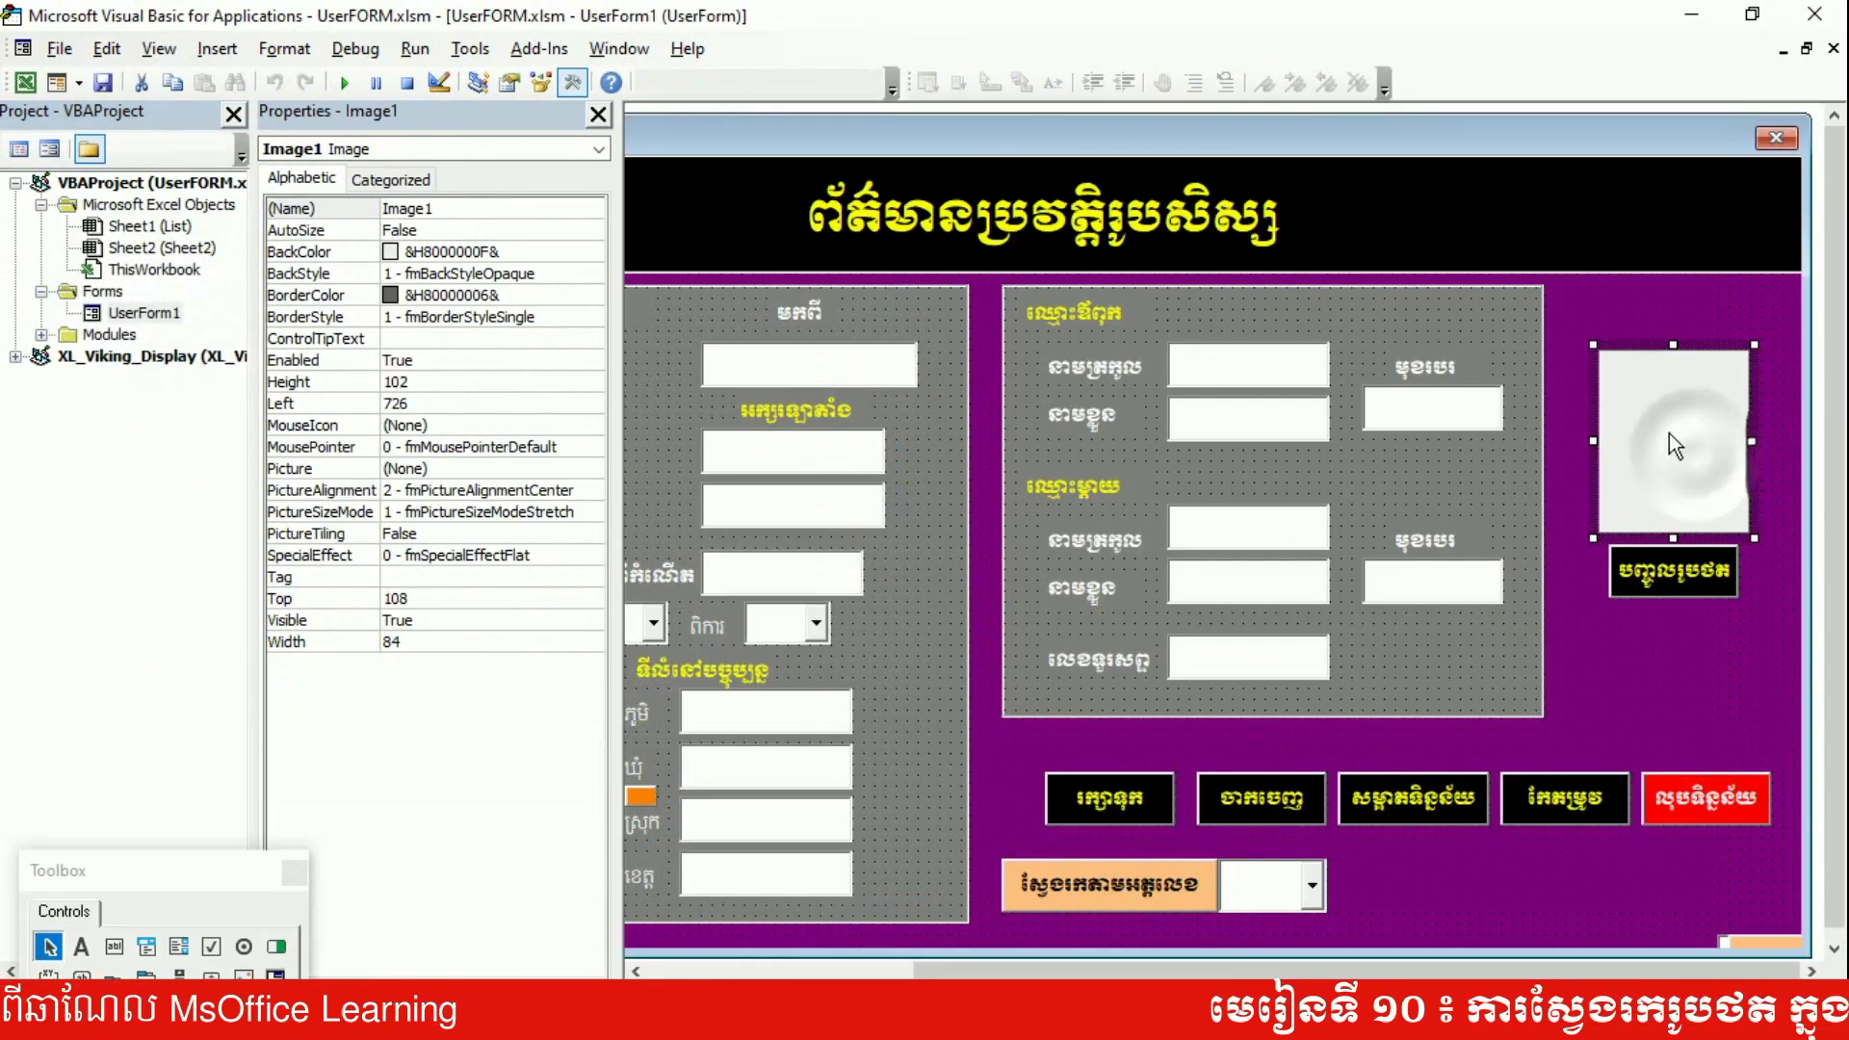
double_click(424, 209)
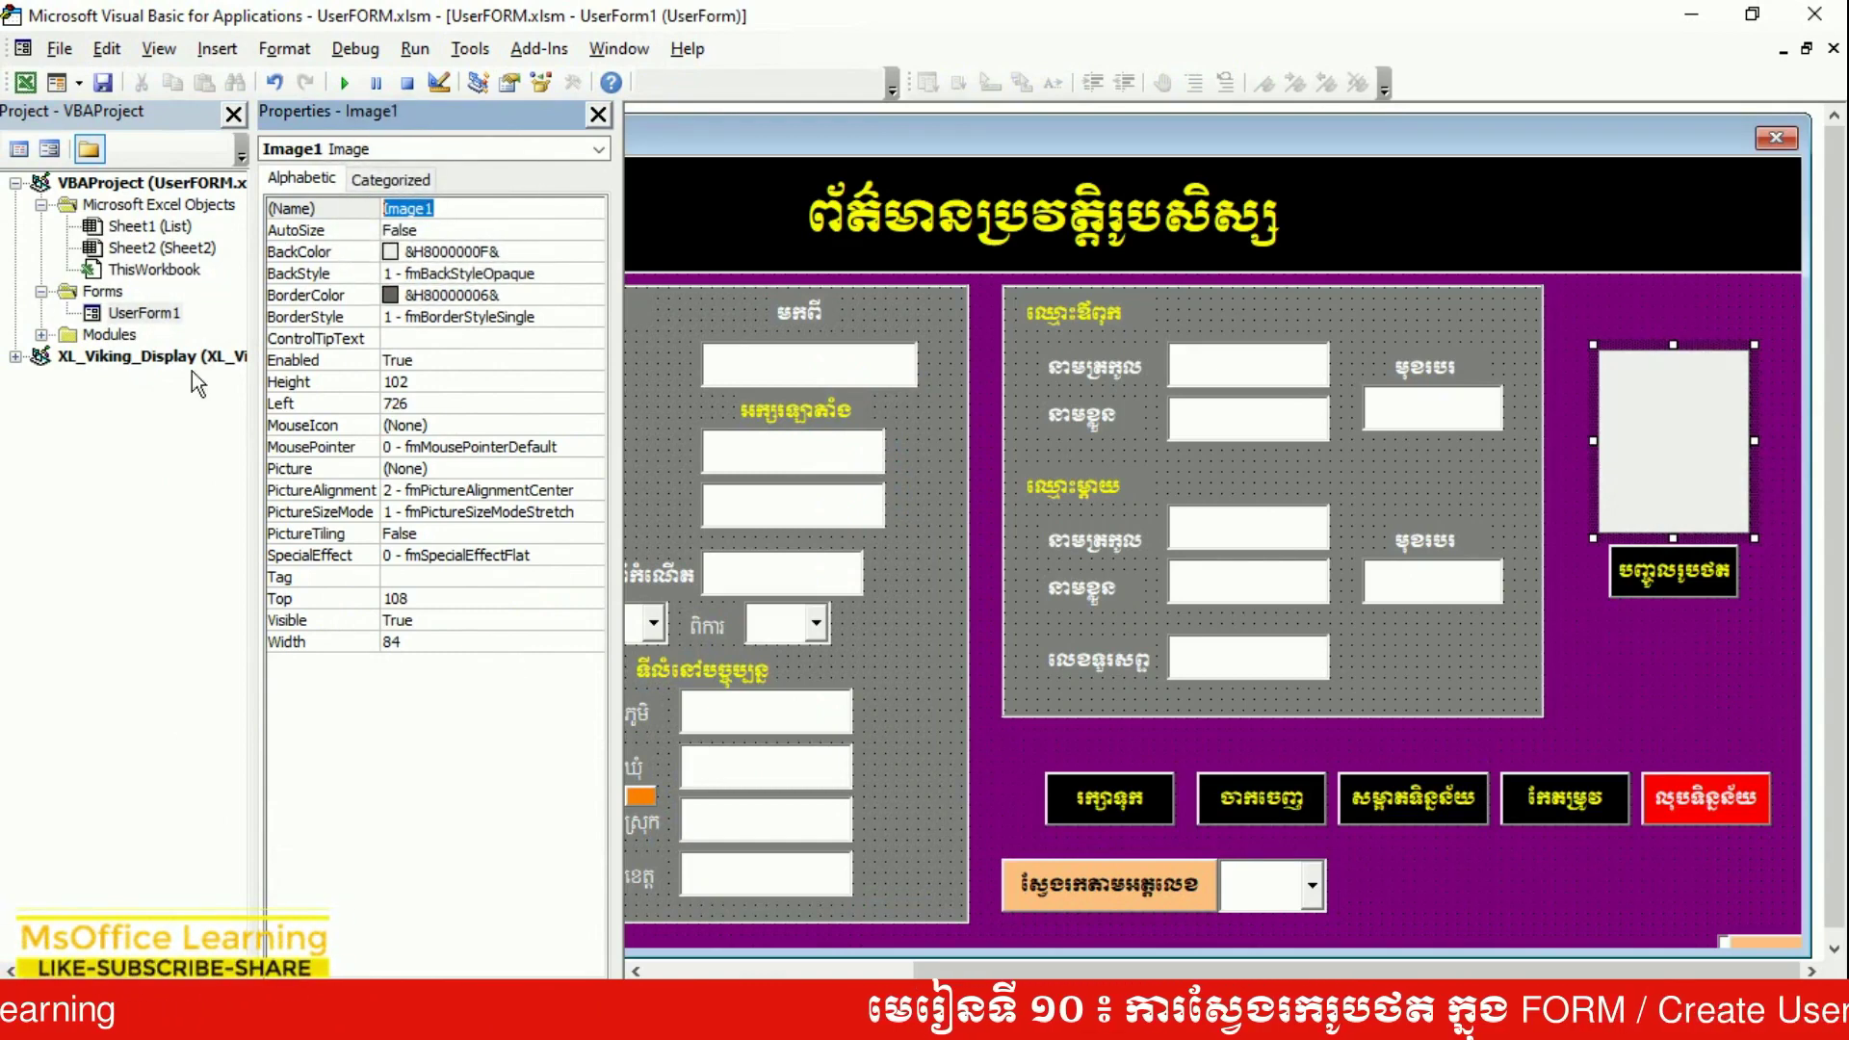
double_click(151, 314)
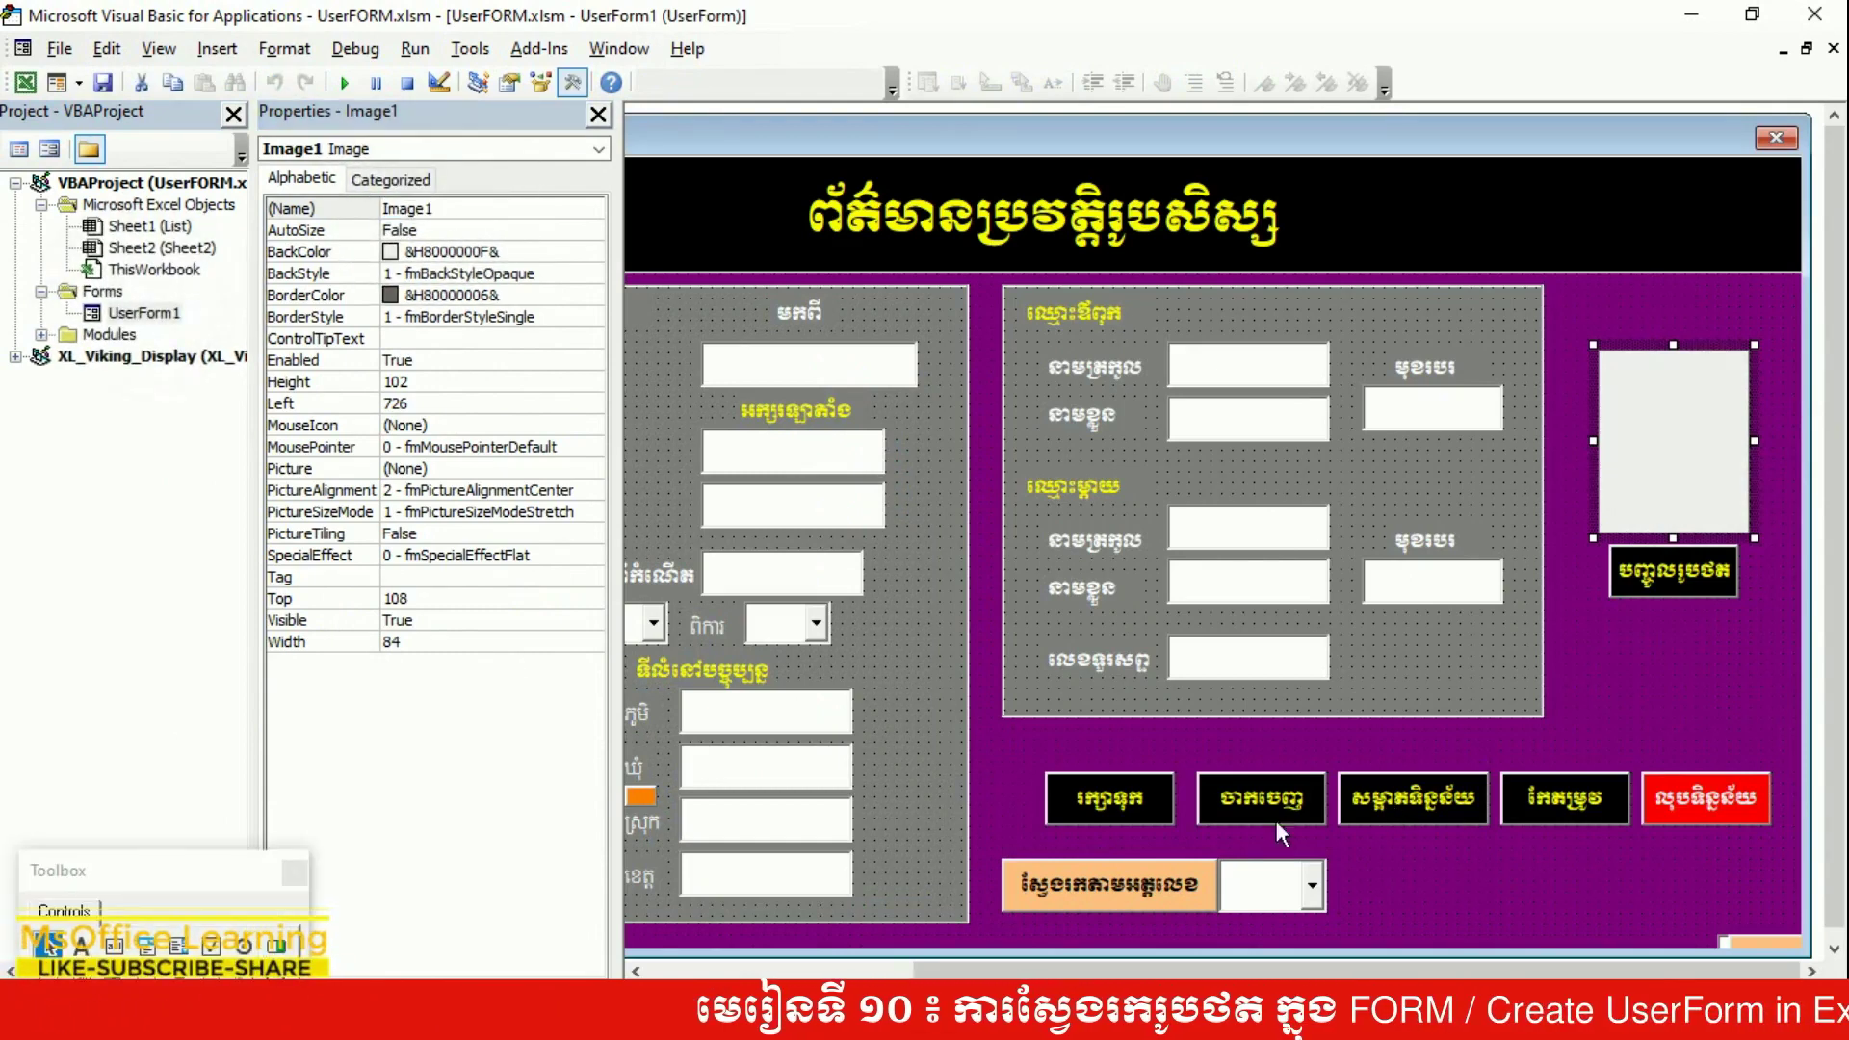
double_click(1166, 874)
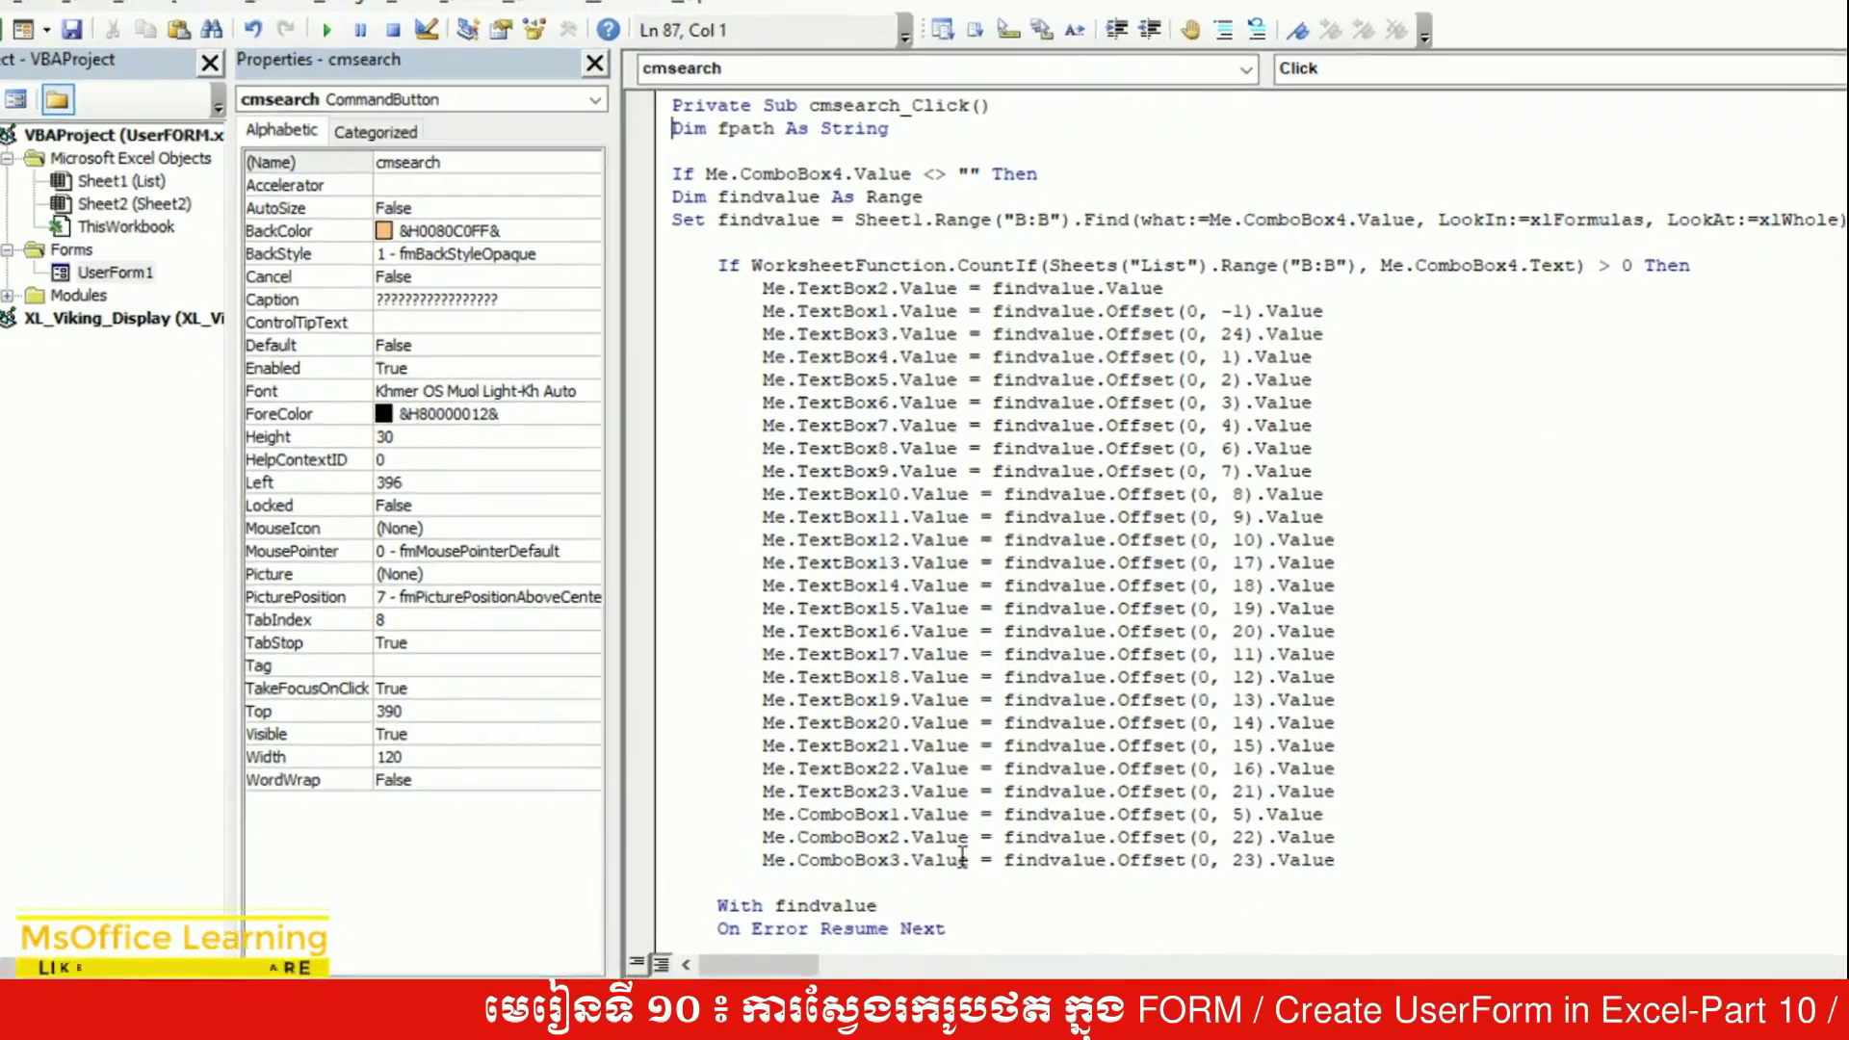
Complete the line as Me.Image1.Picture = LoadPicture(fpath & "no-images.jpg")
scroll(1167, 866, down, 3)
click(799, 544)
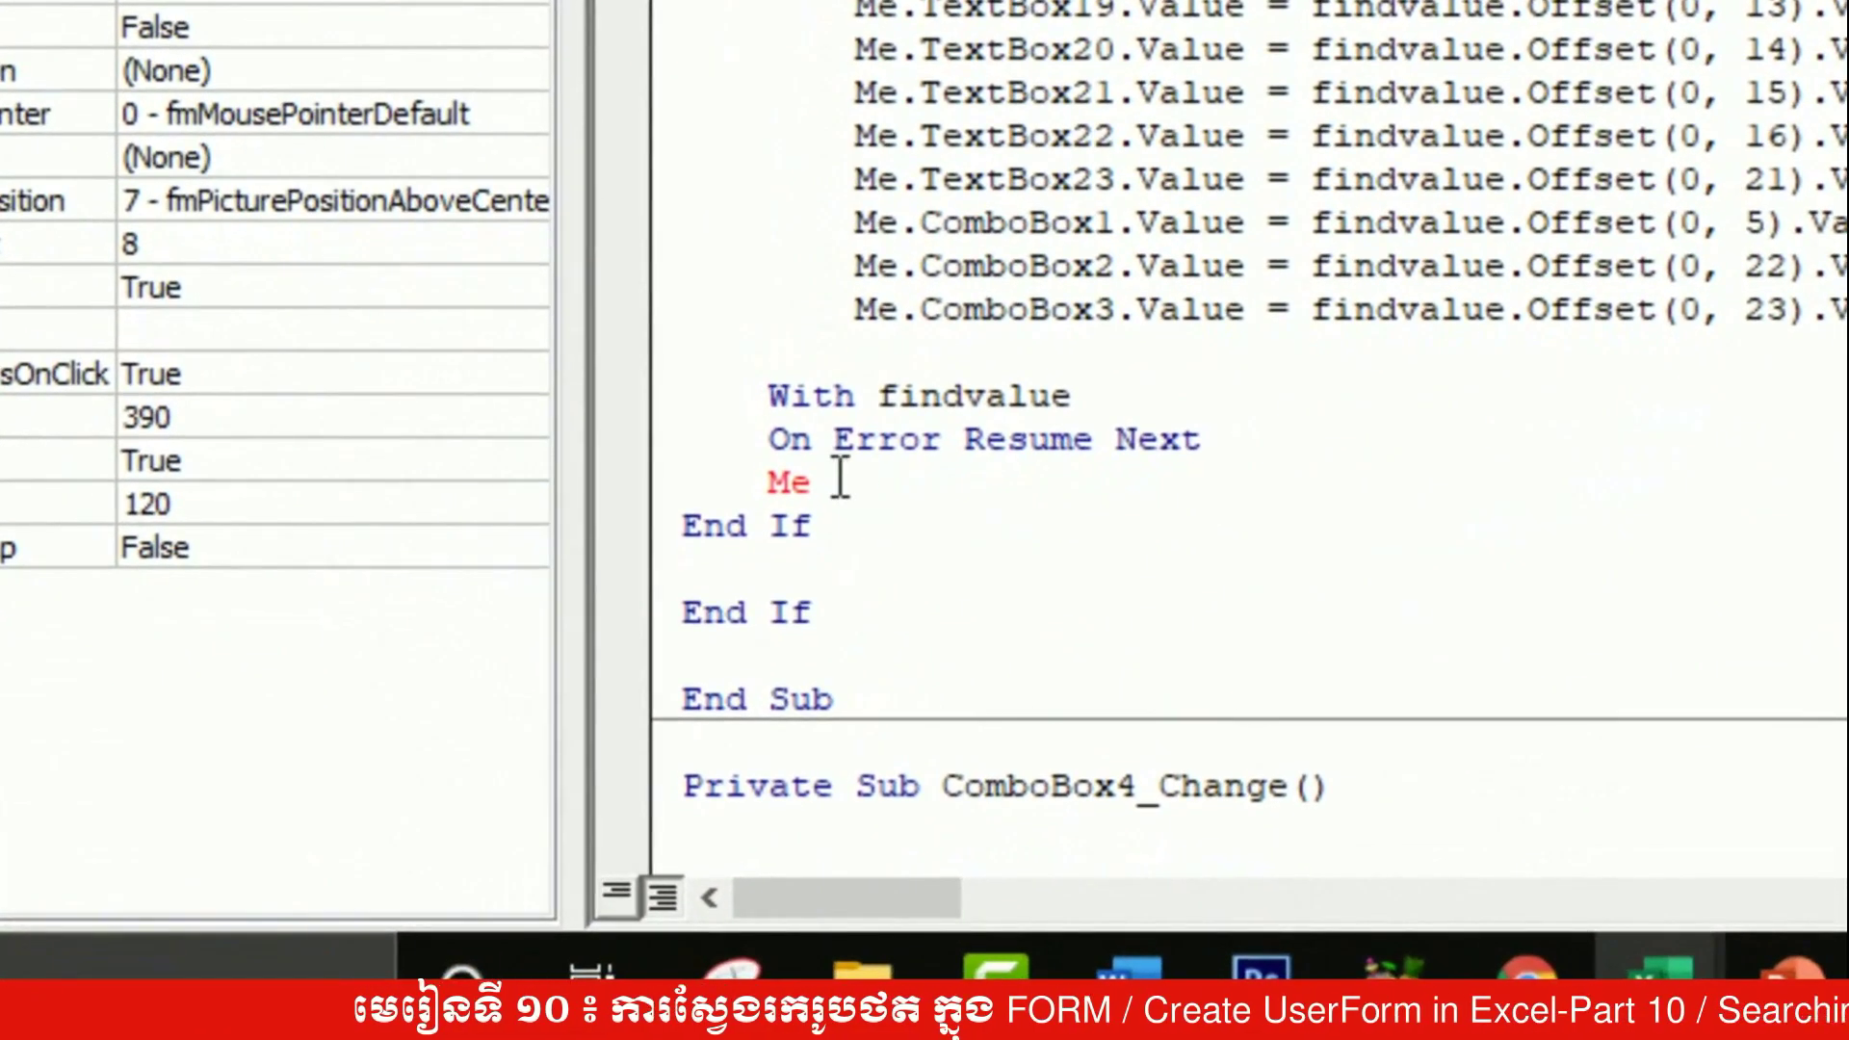
text(.Im)
key(Tab)
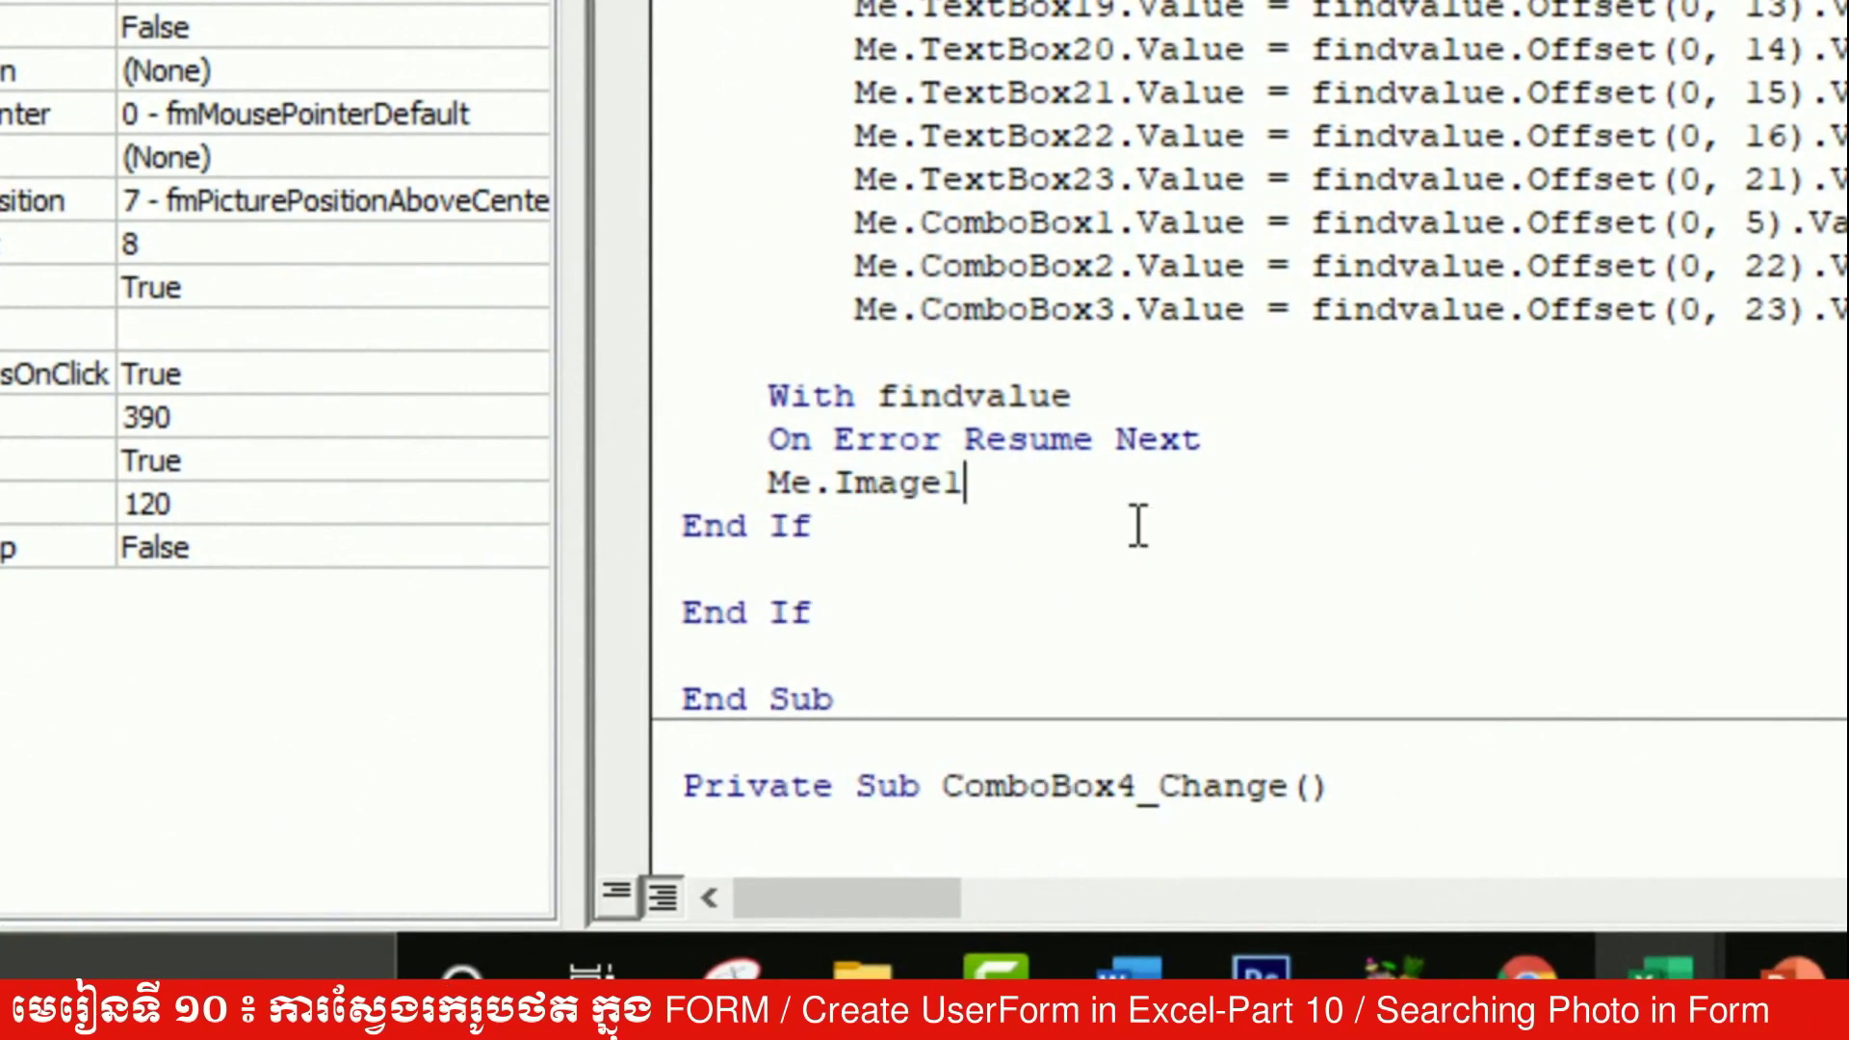
text(.Pi)
key(Tab)
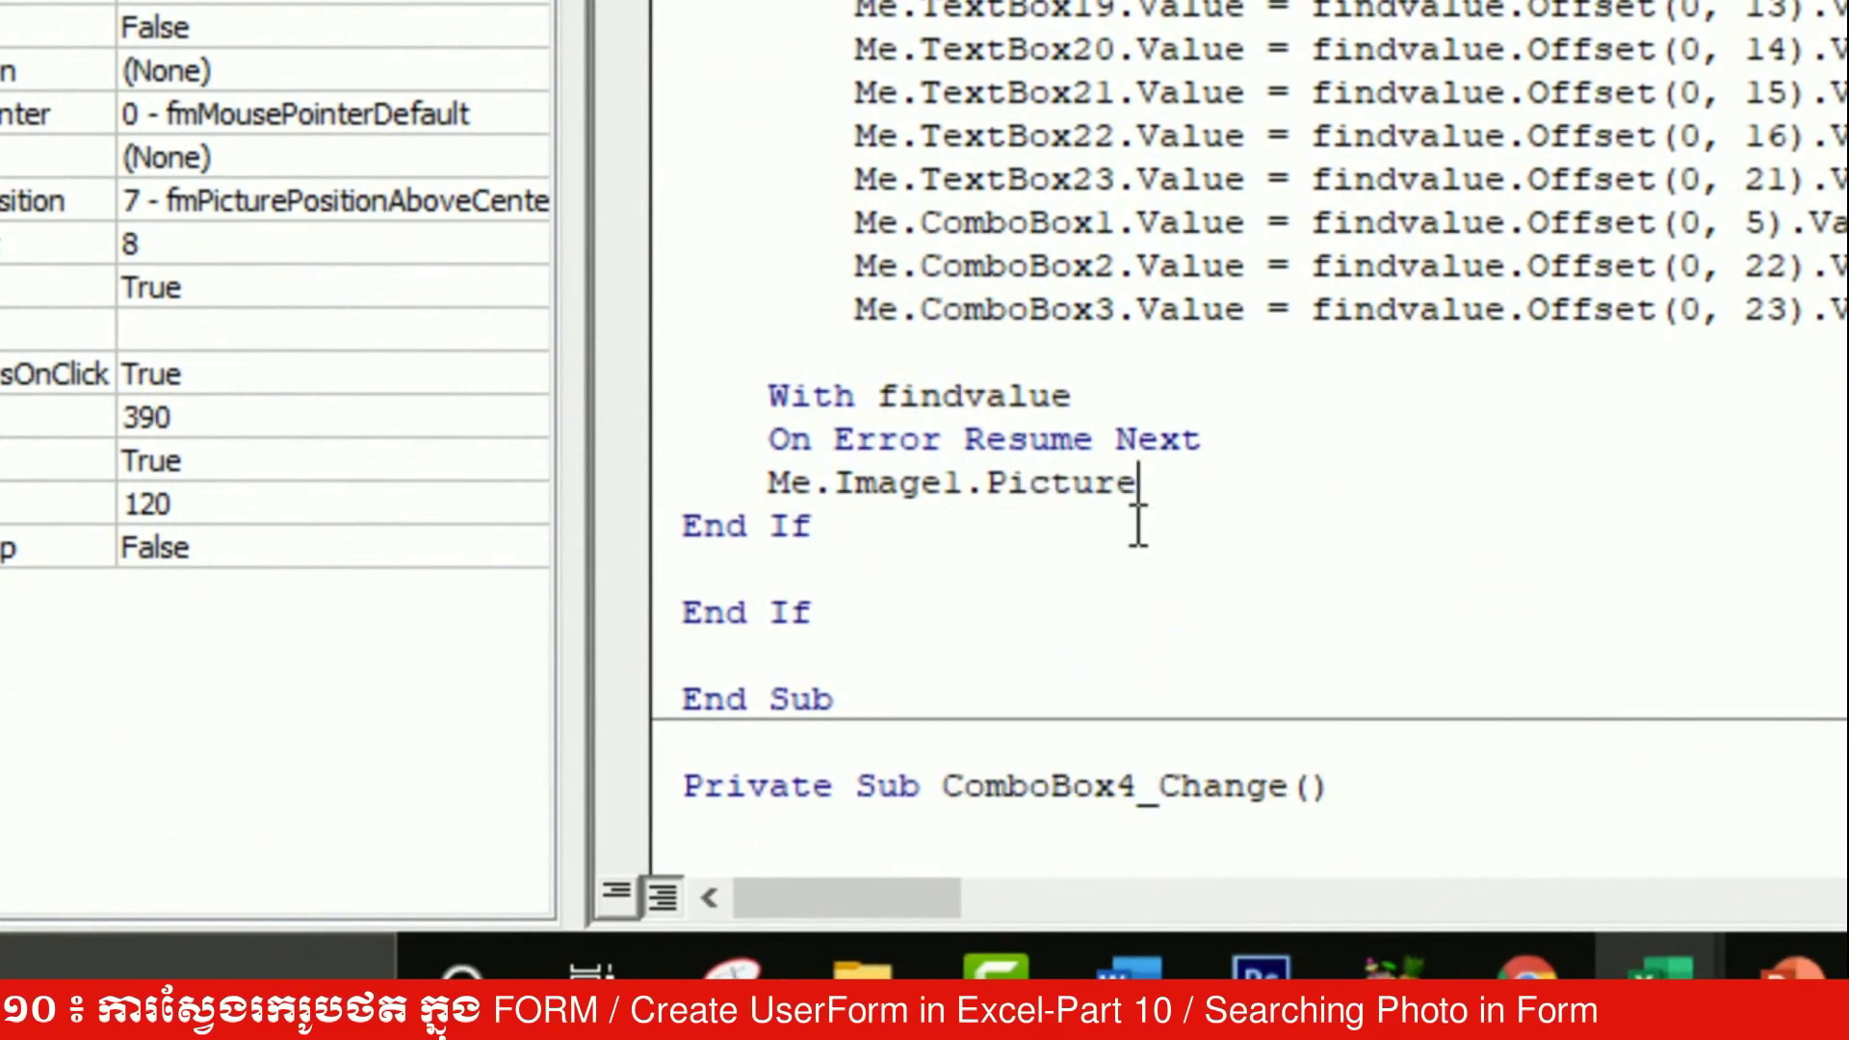
text(= LoadPicr)
key(BackSpace)
text(ture)
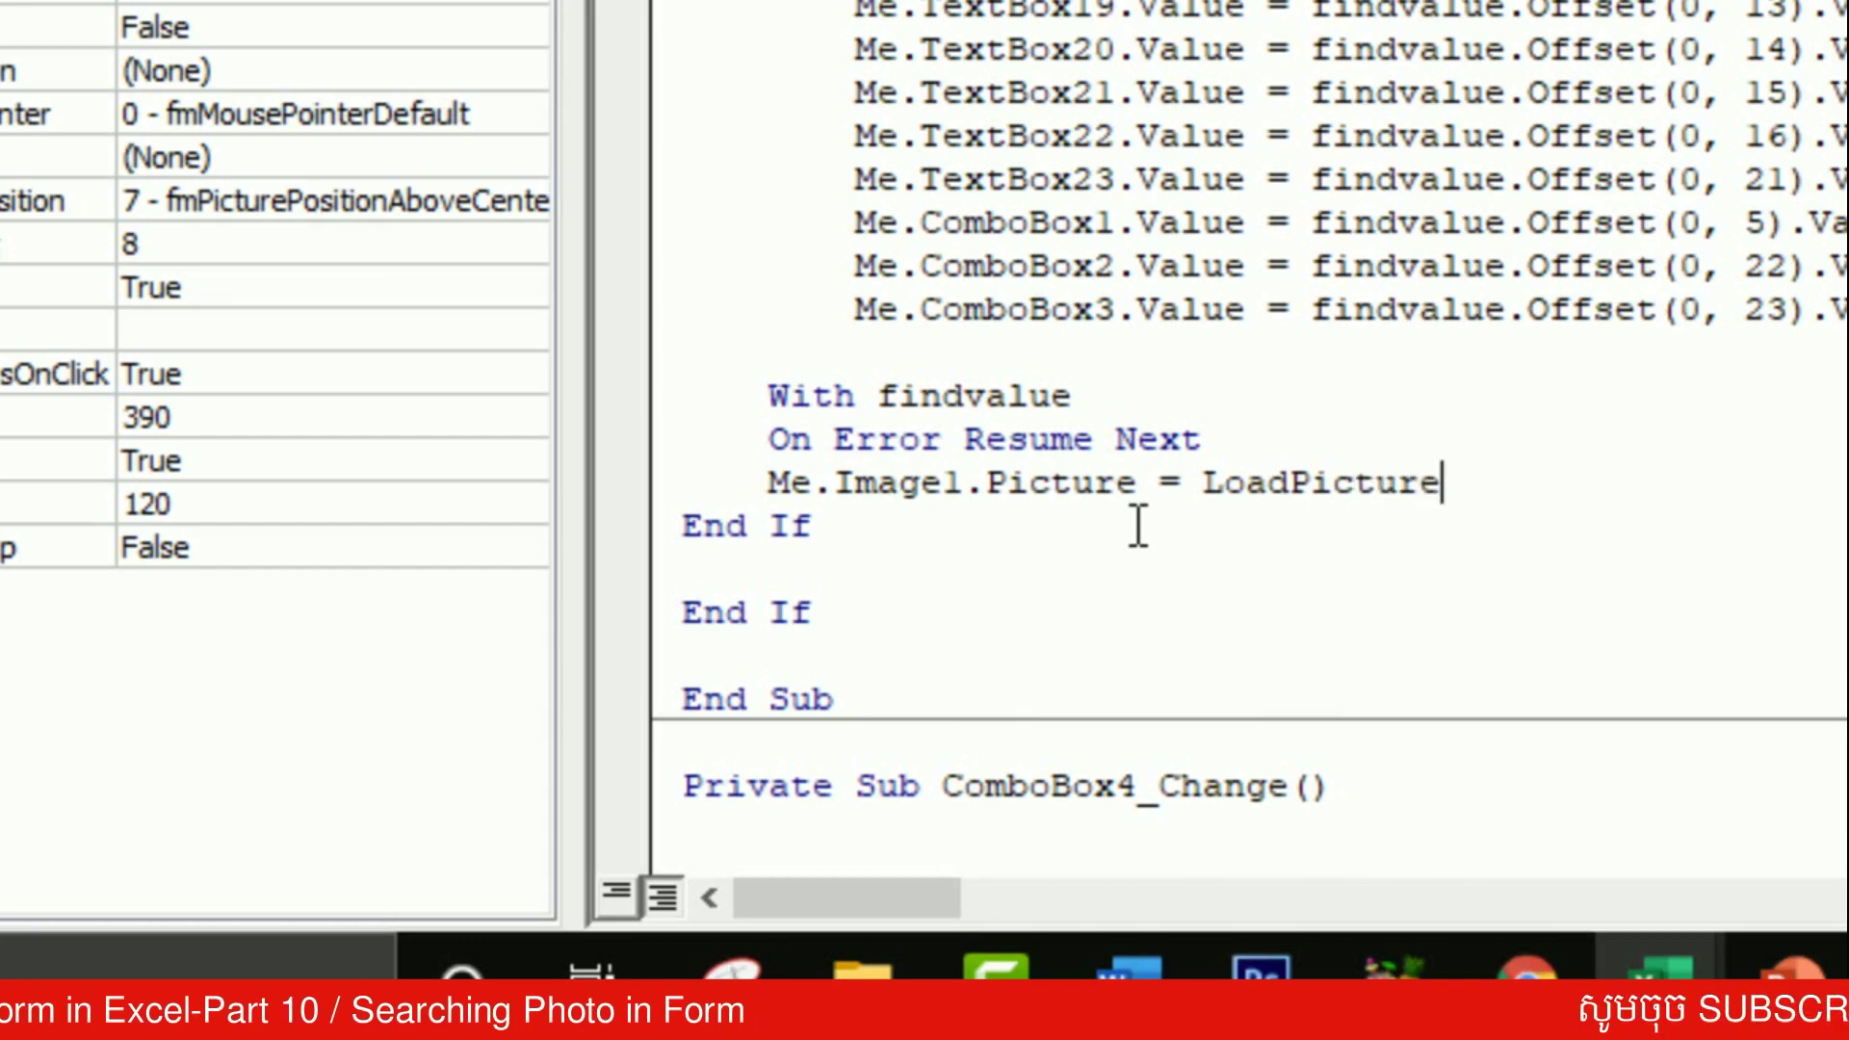
text((fpa)
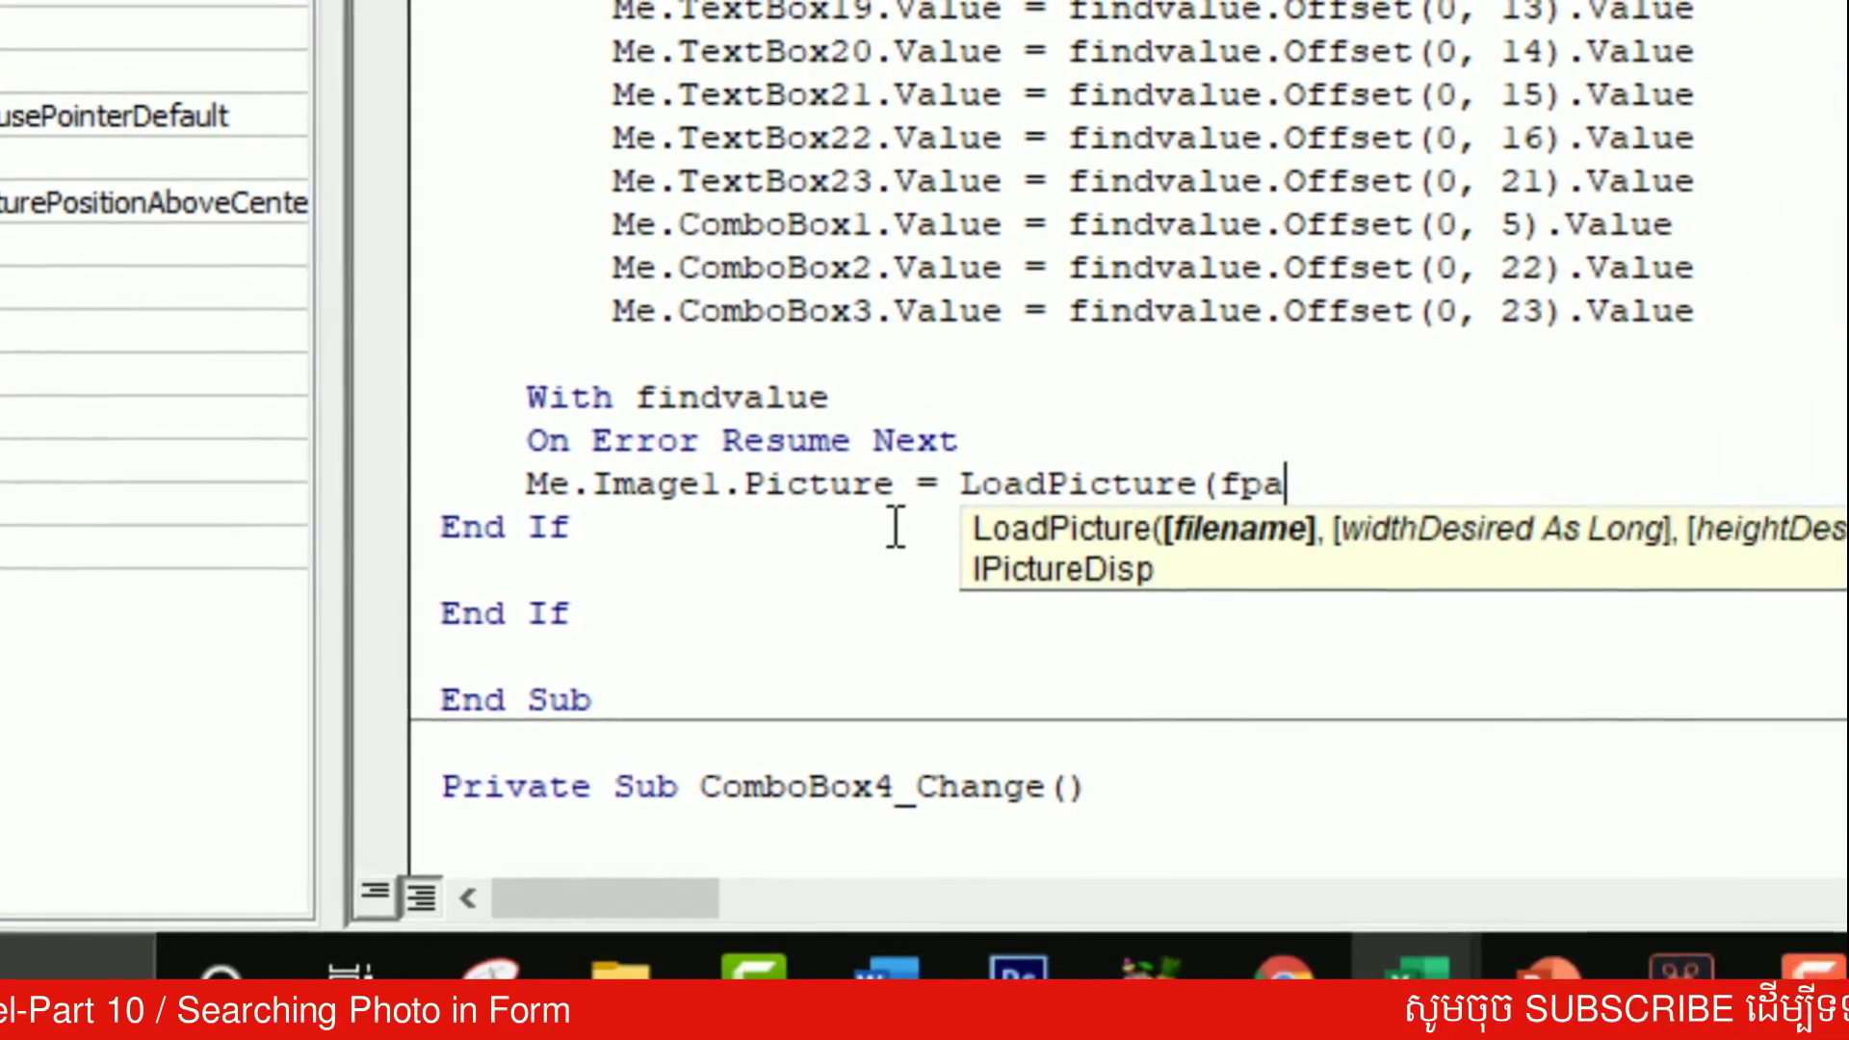
text(th )
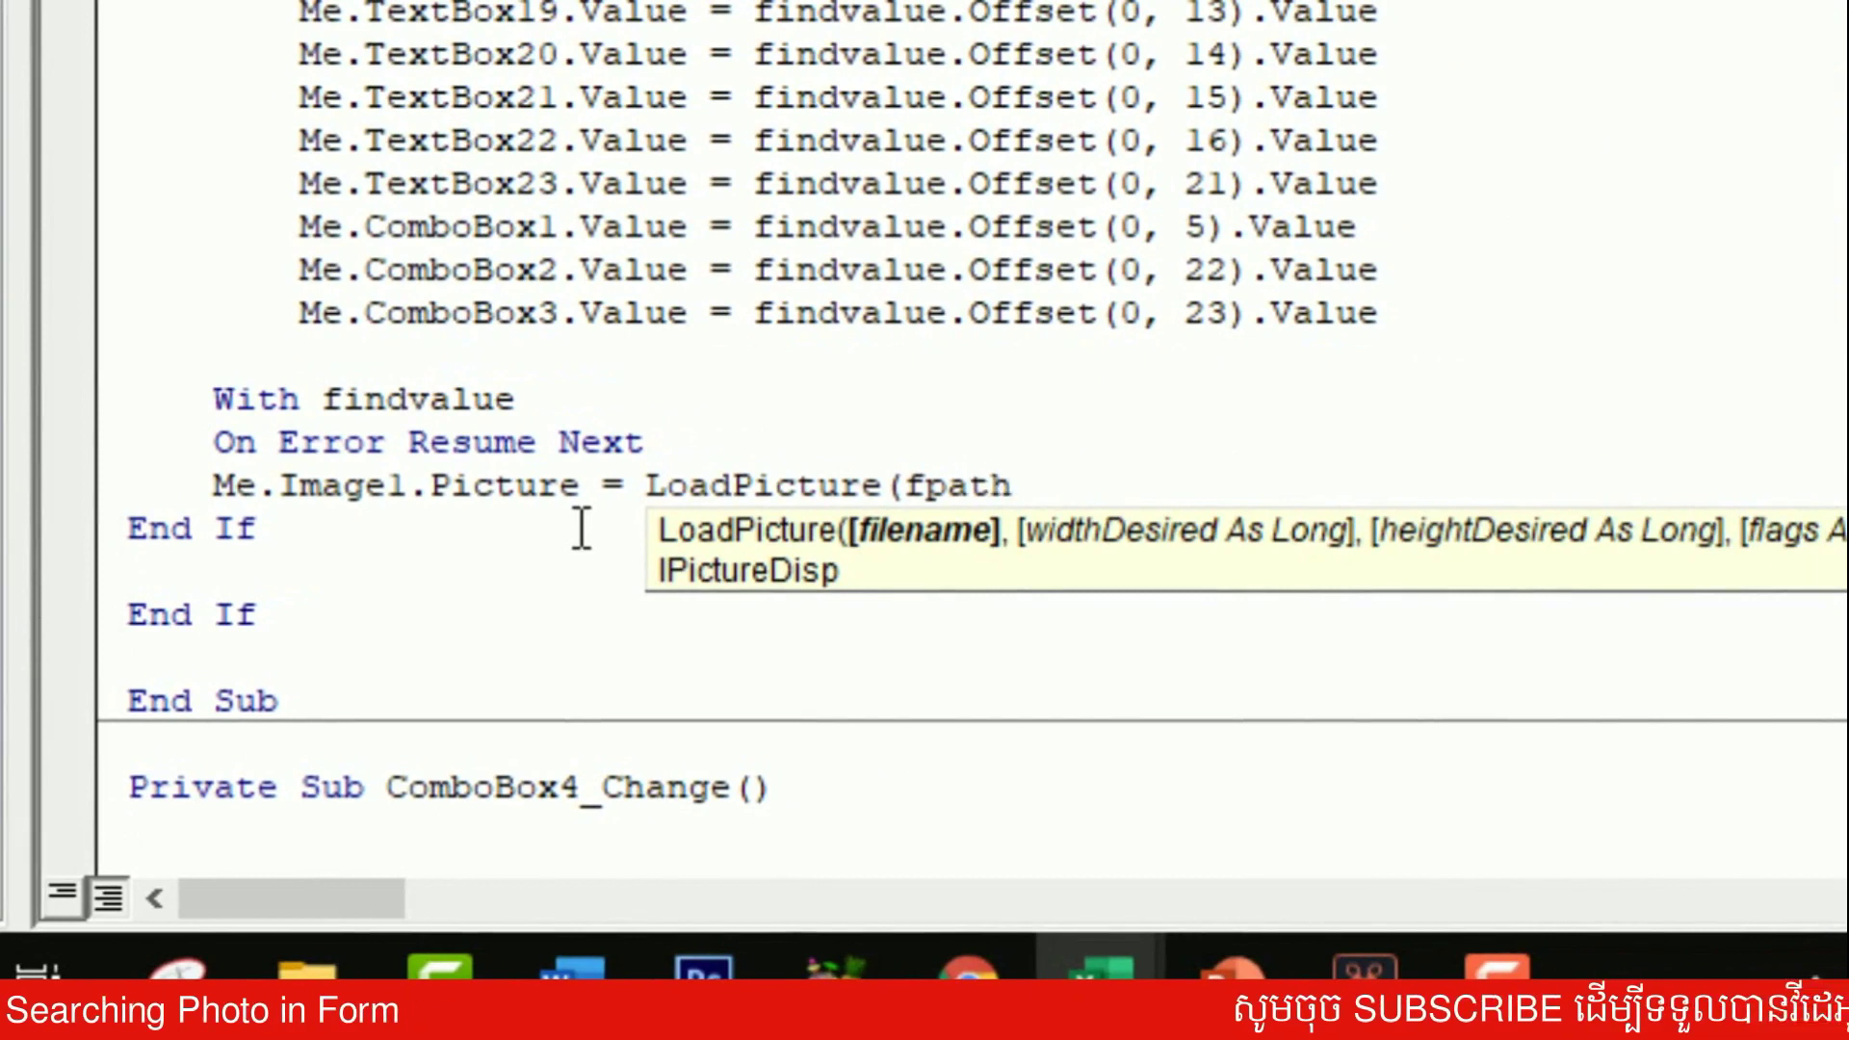
text(& )
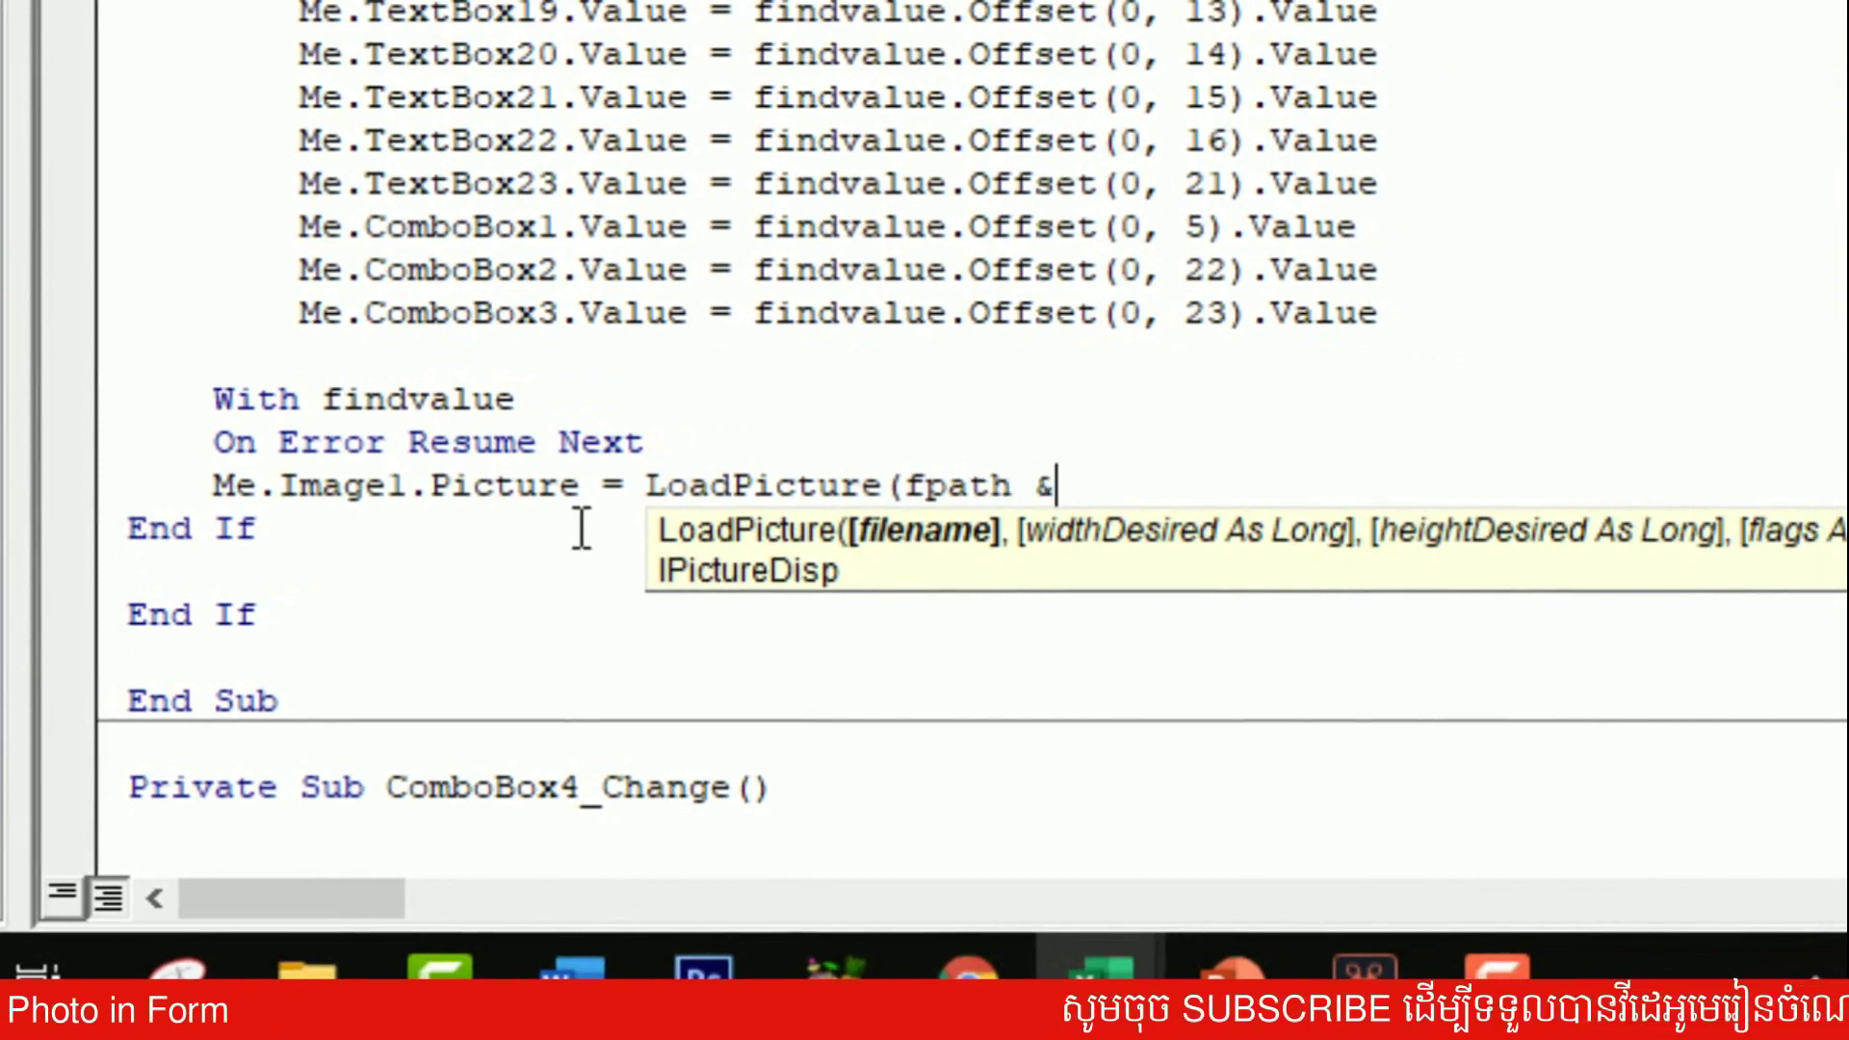
text(")
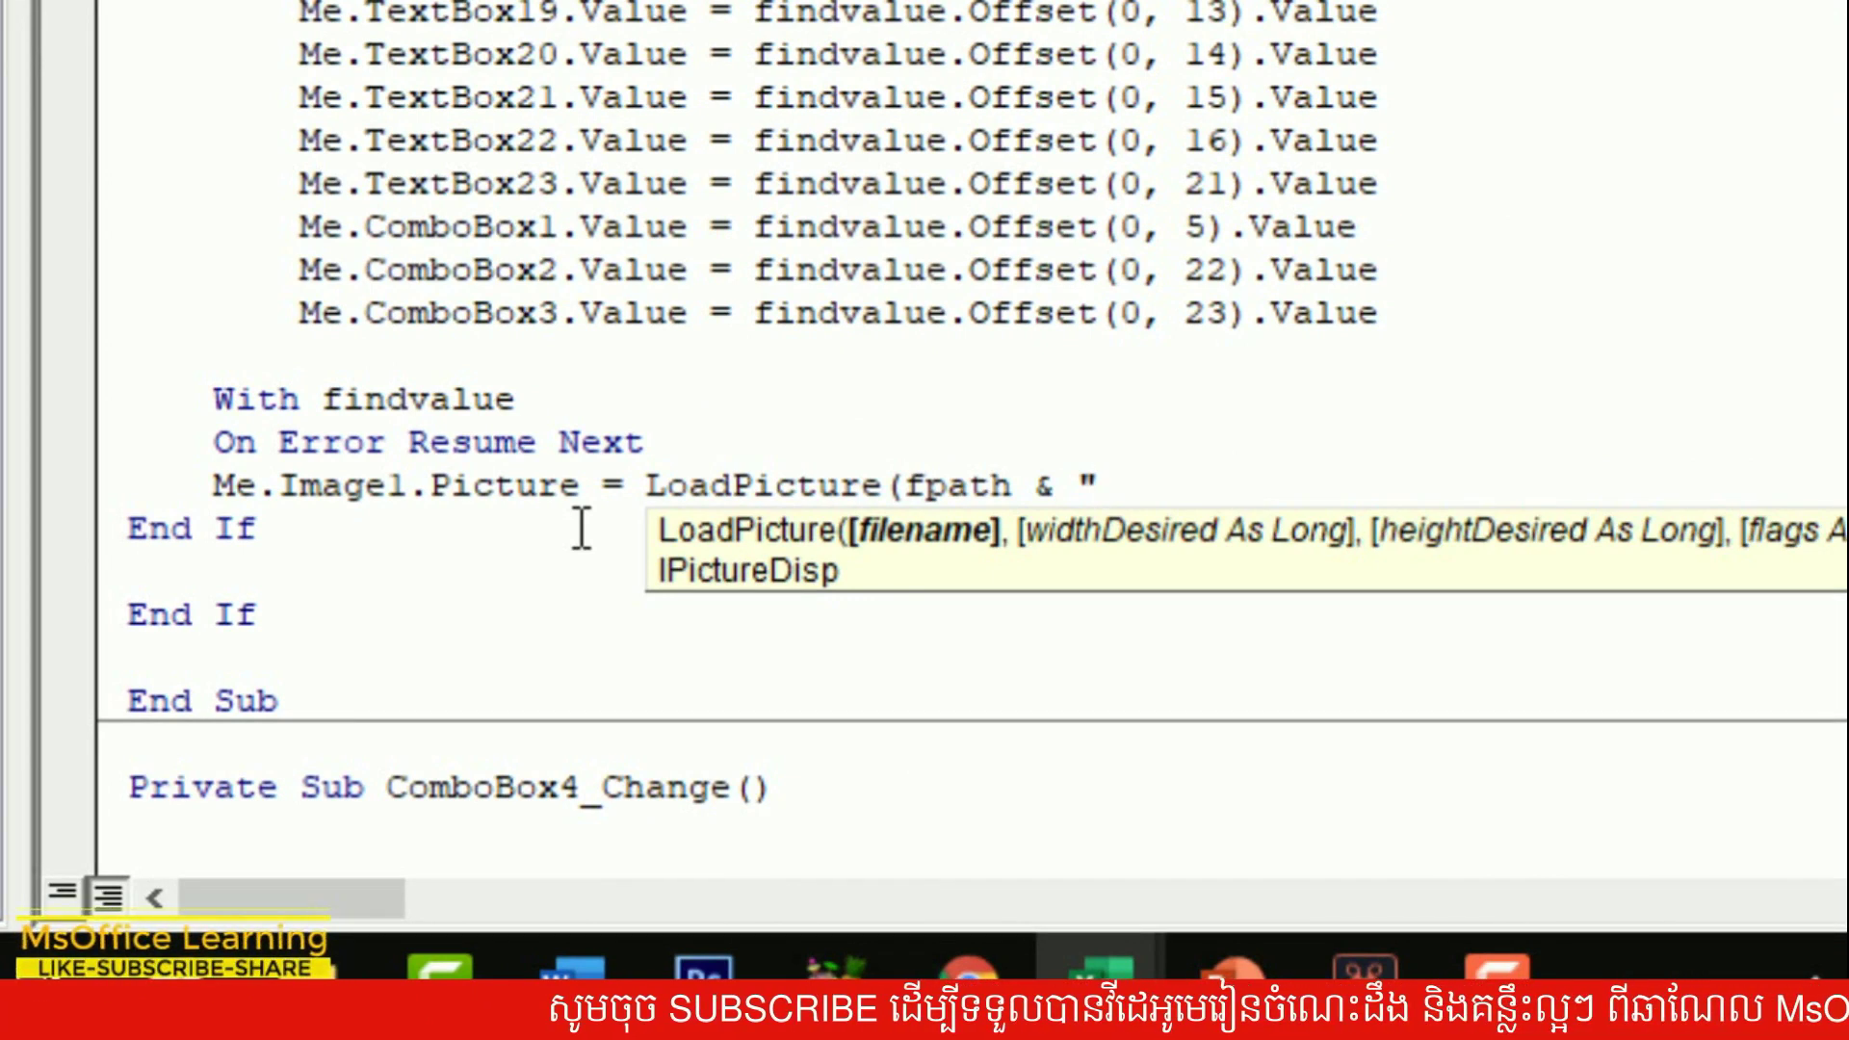
text(no-)
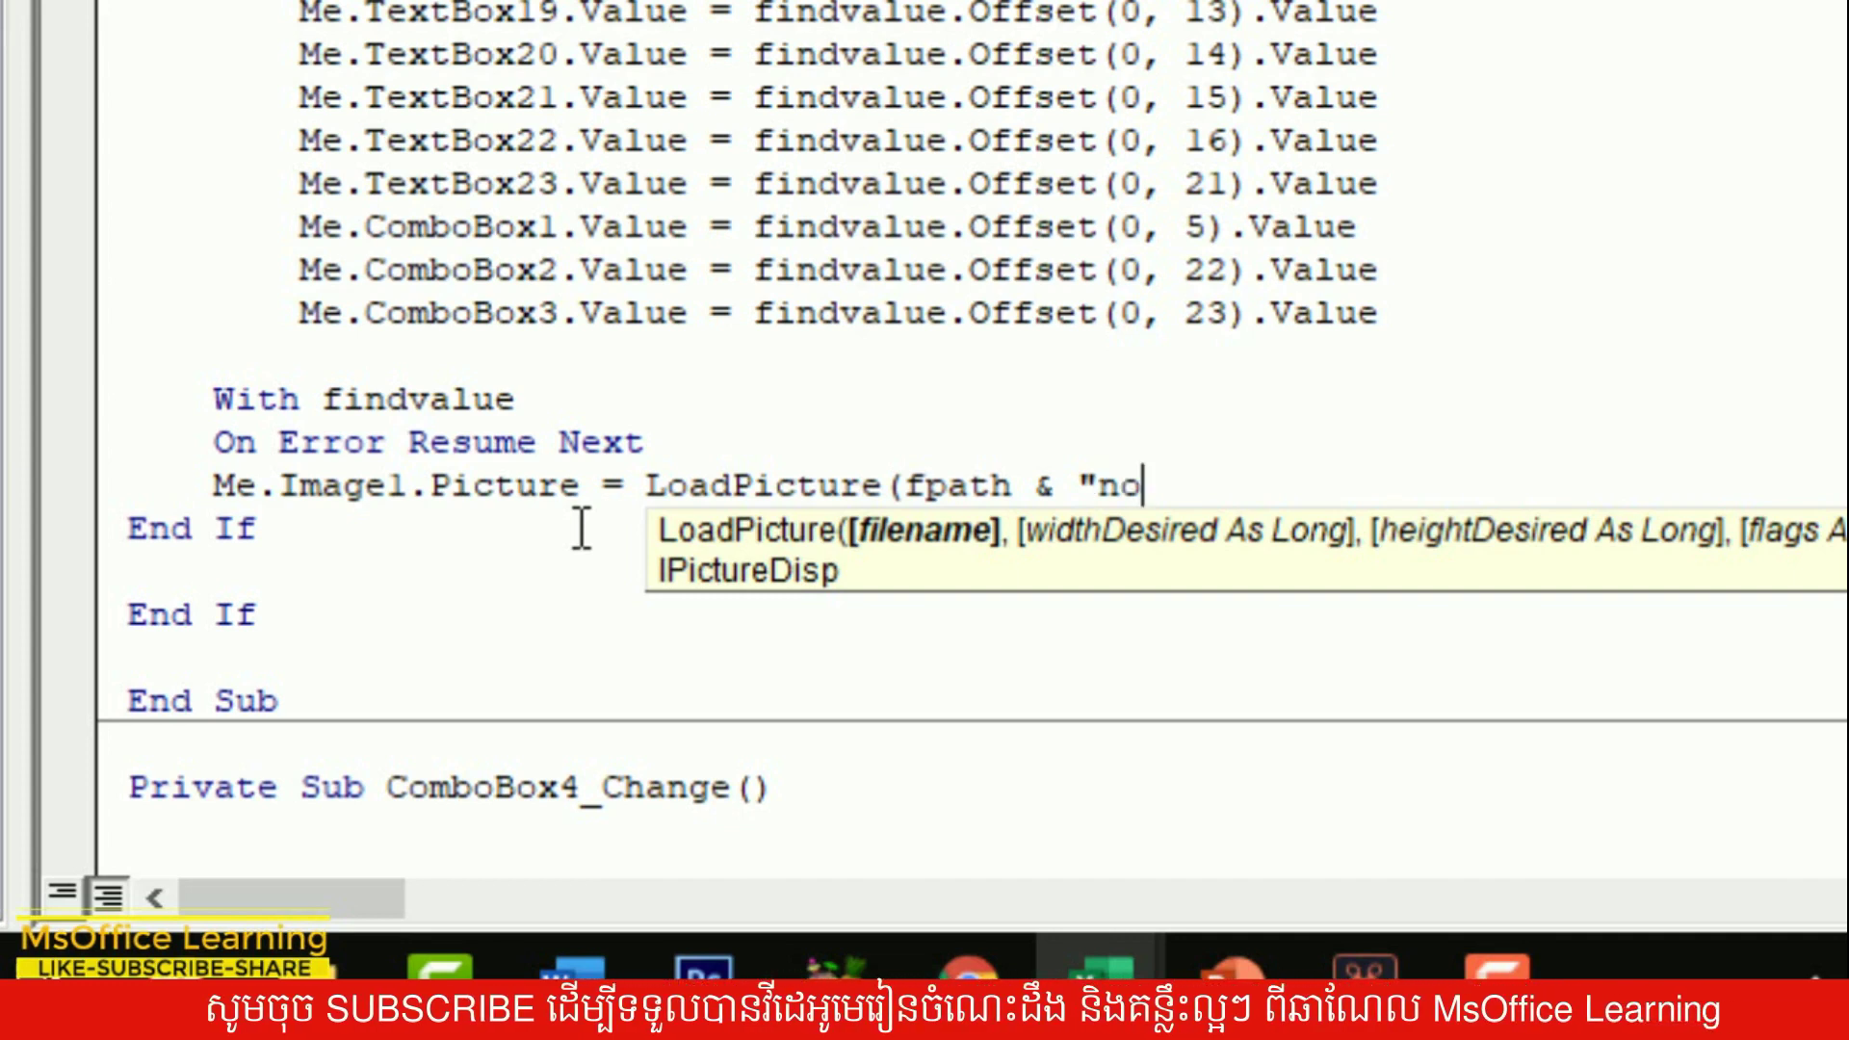
text(images.j)
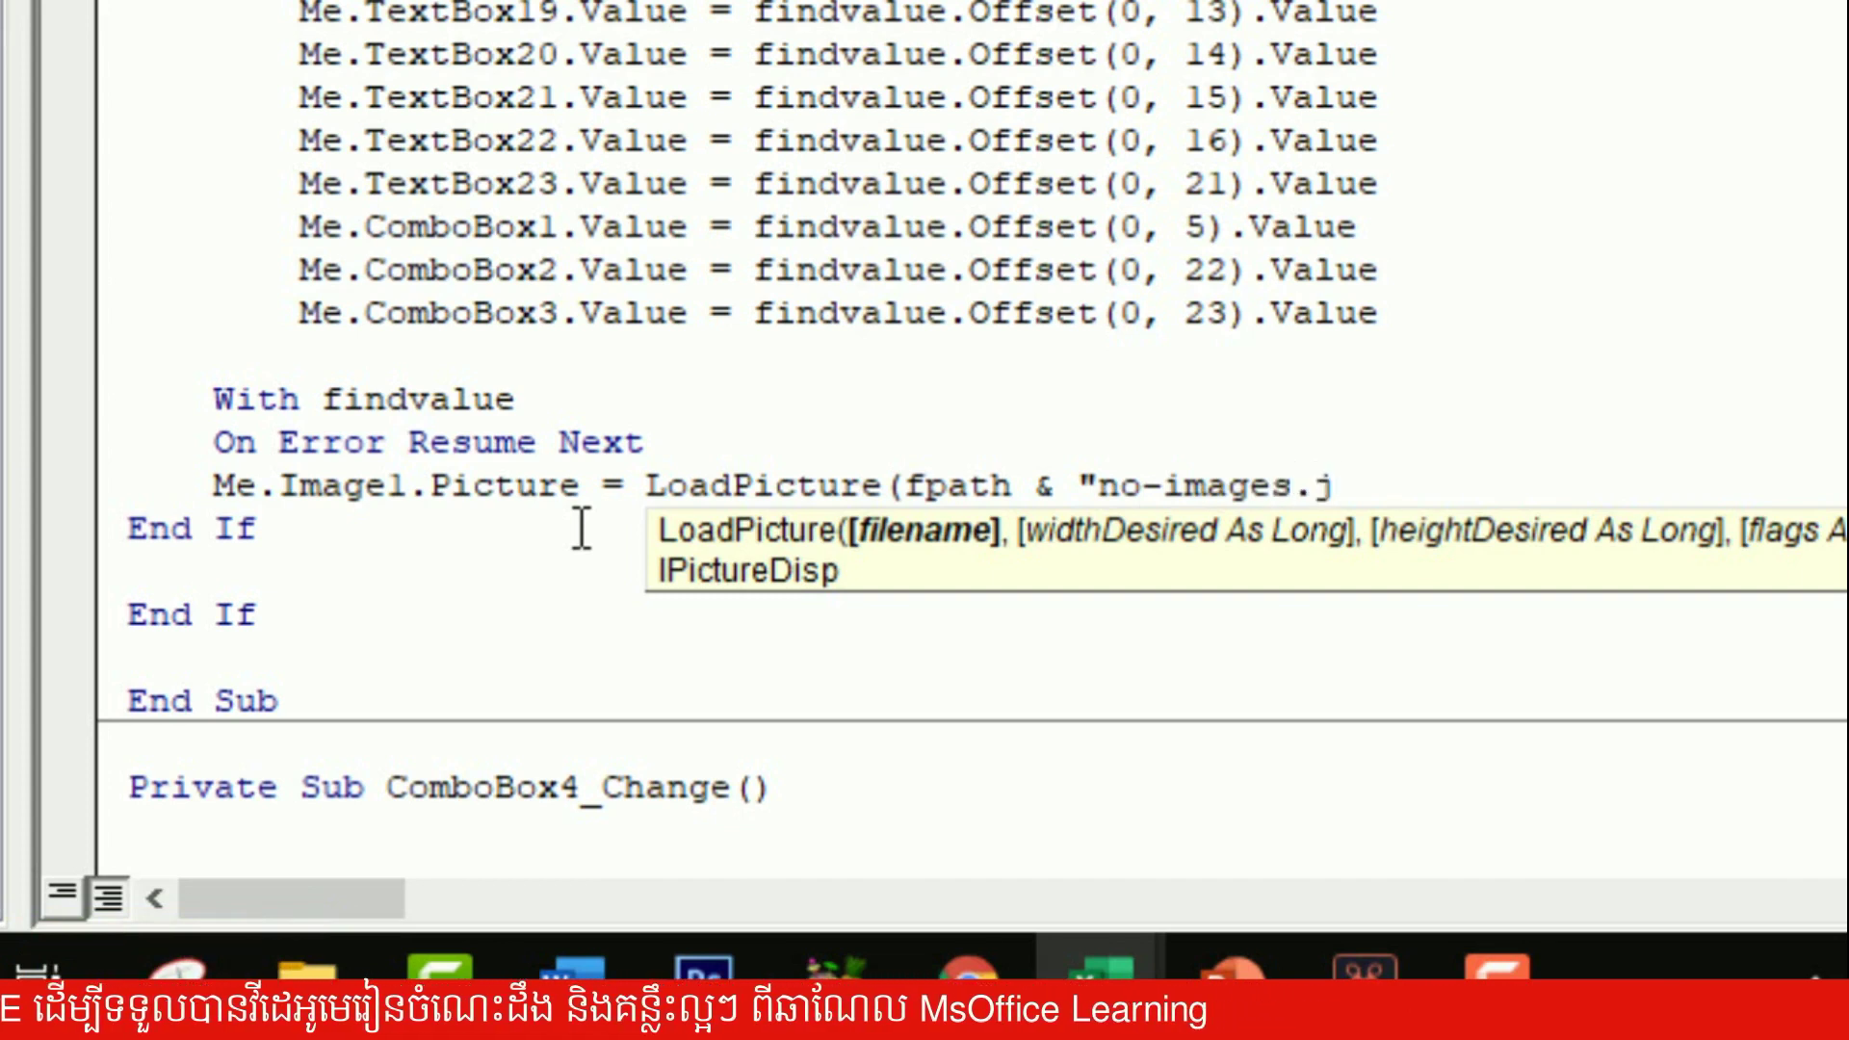
text(g")
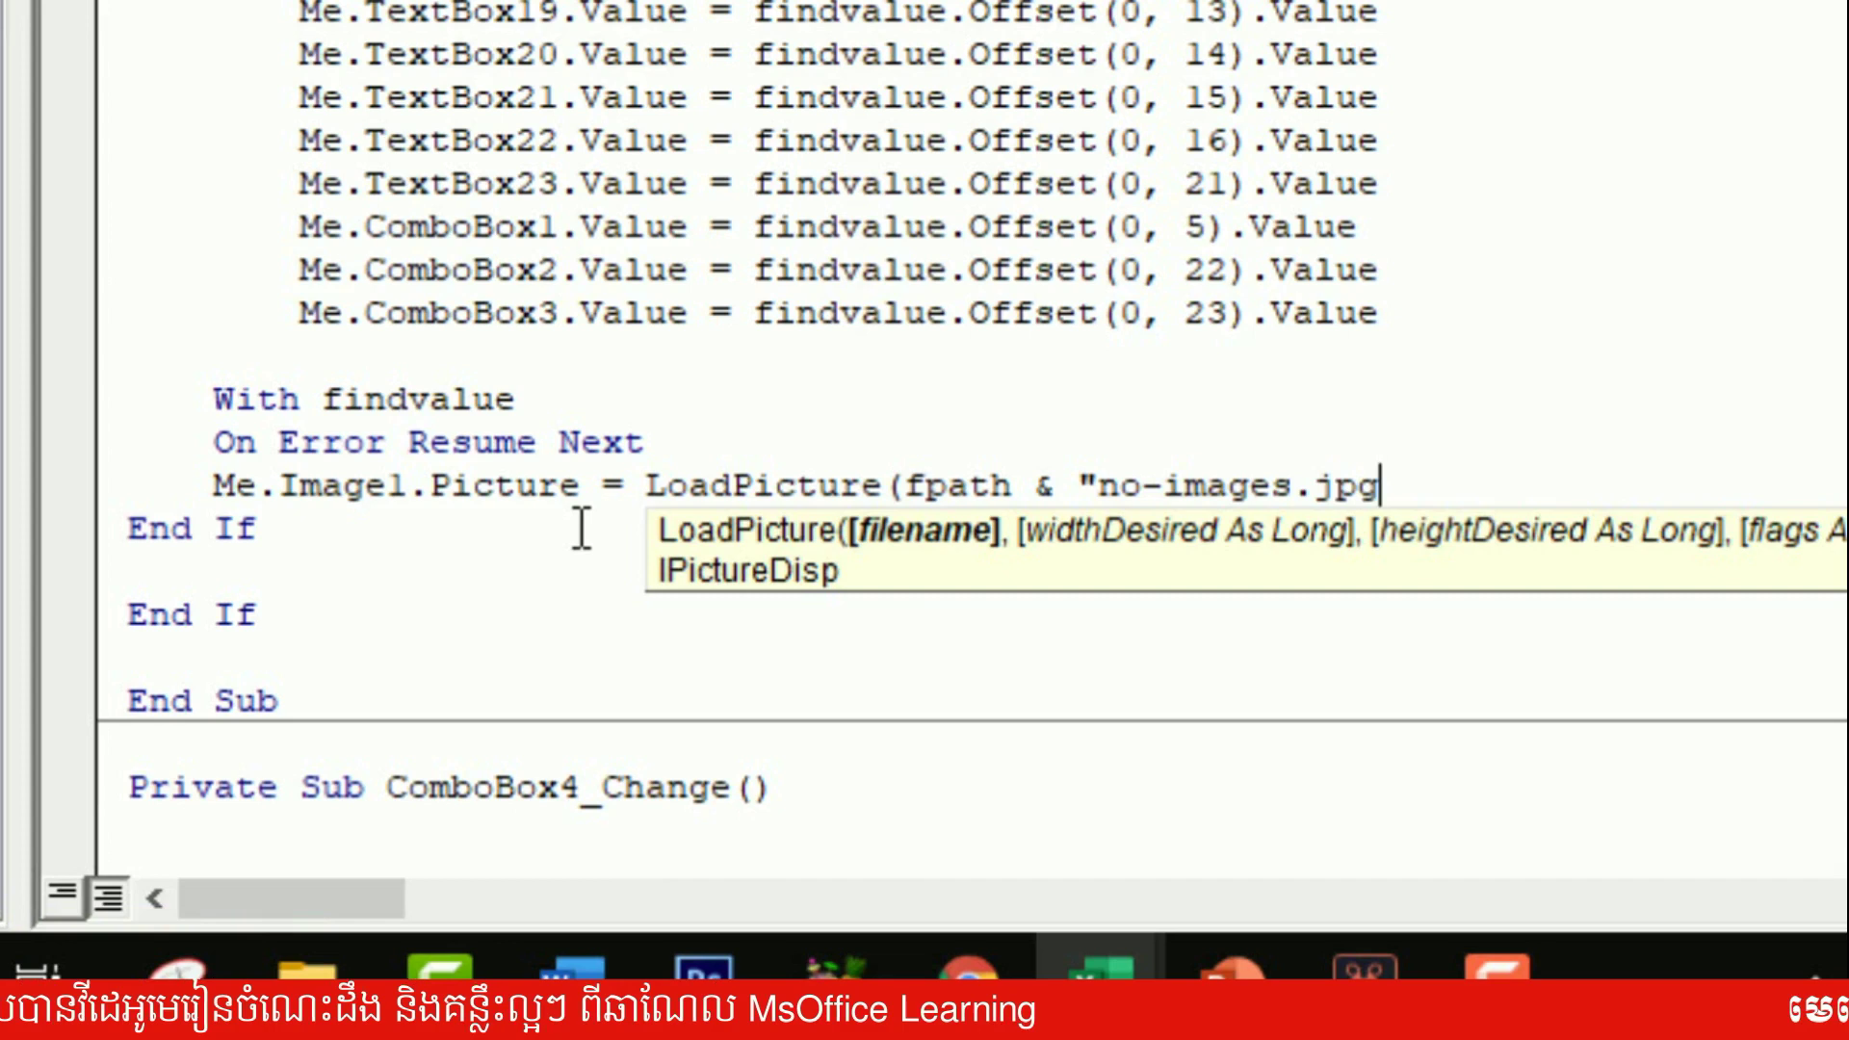
text())
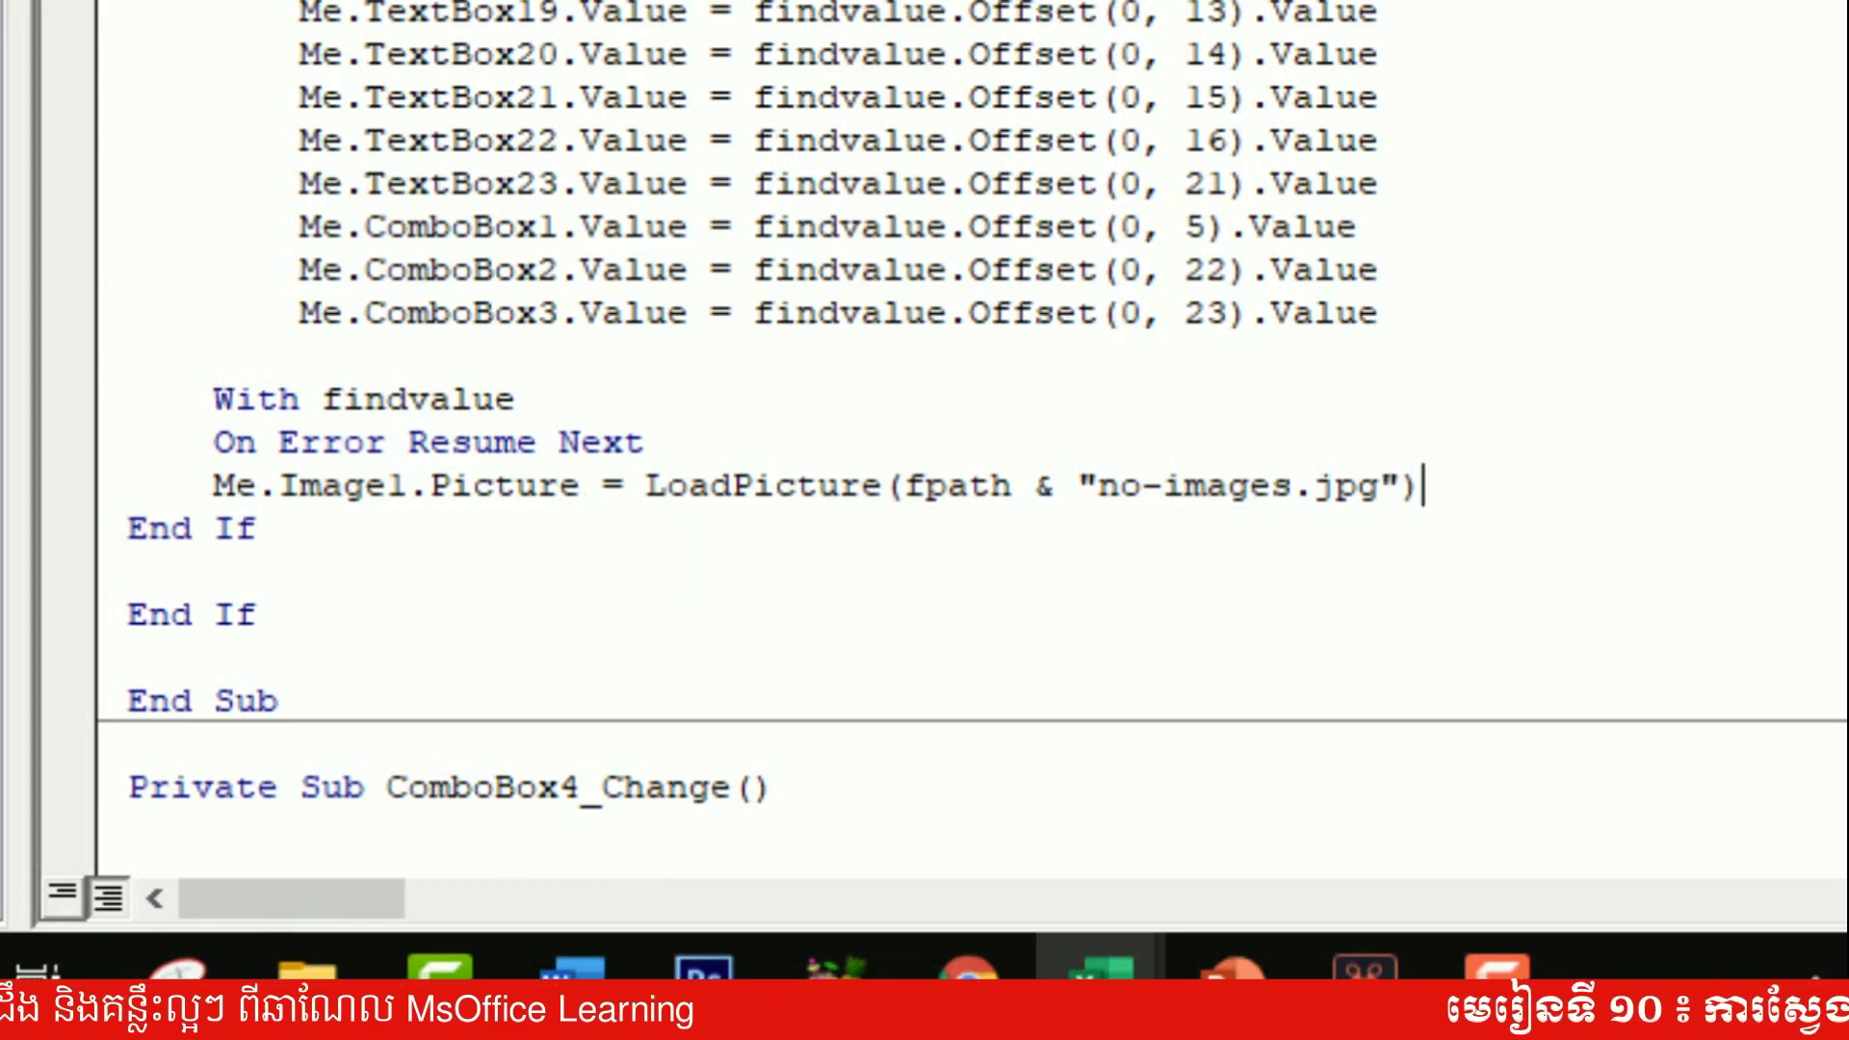
mouse_move(408, 486)
mouse_down()
mouse_move(293, 515)
mouse_move(327, 500)
mouse_up()
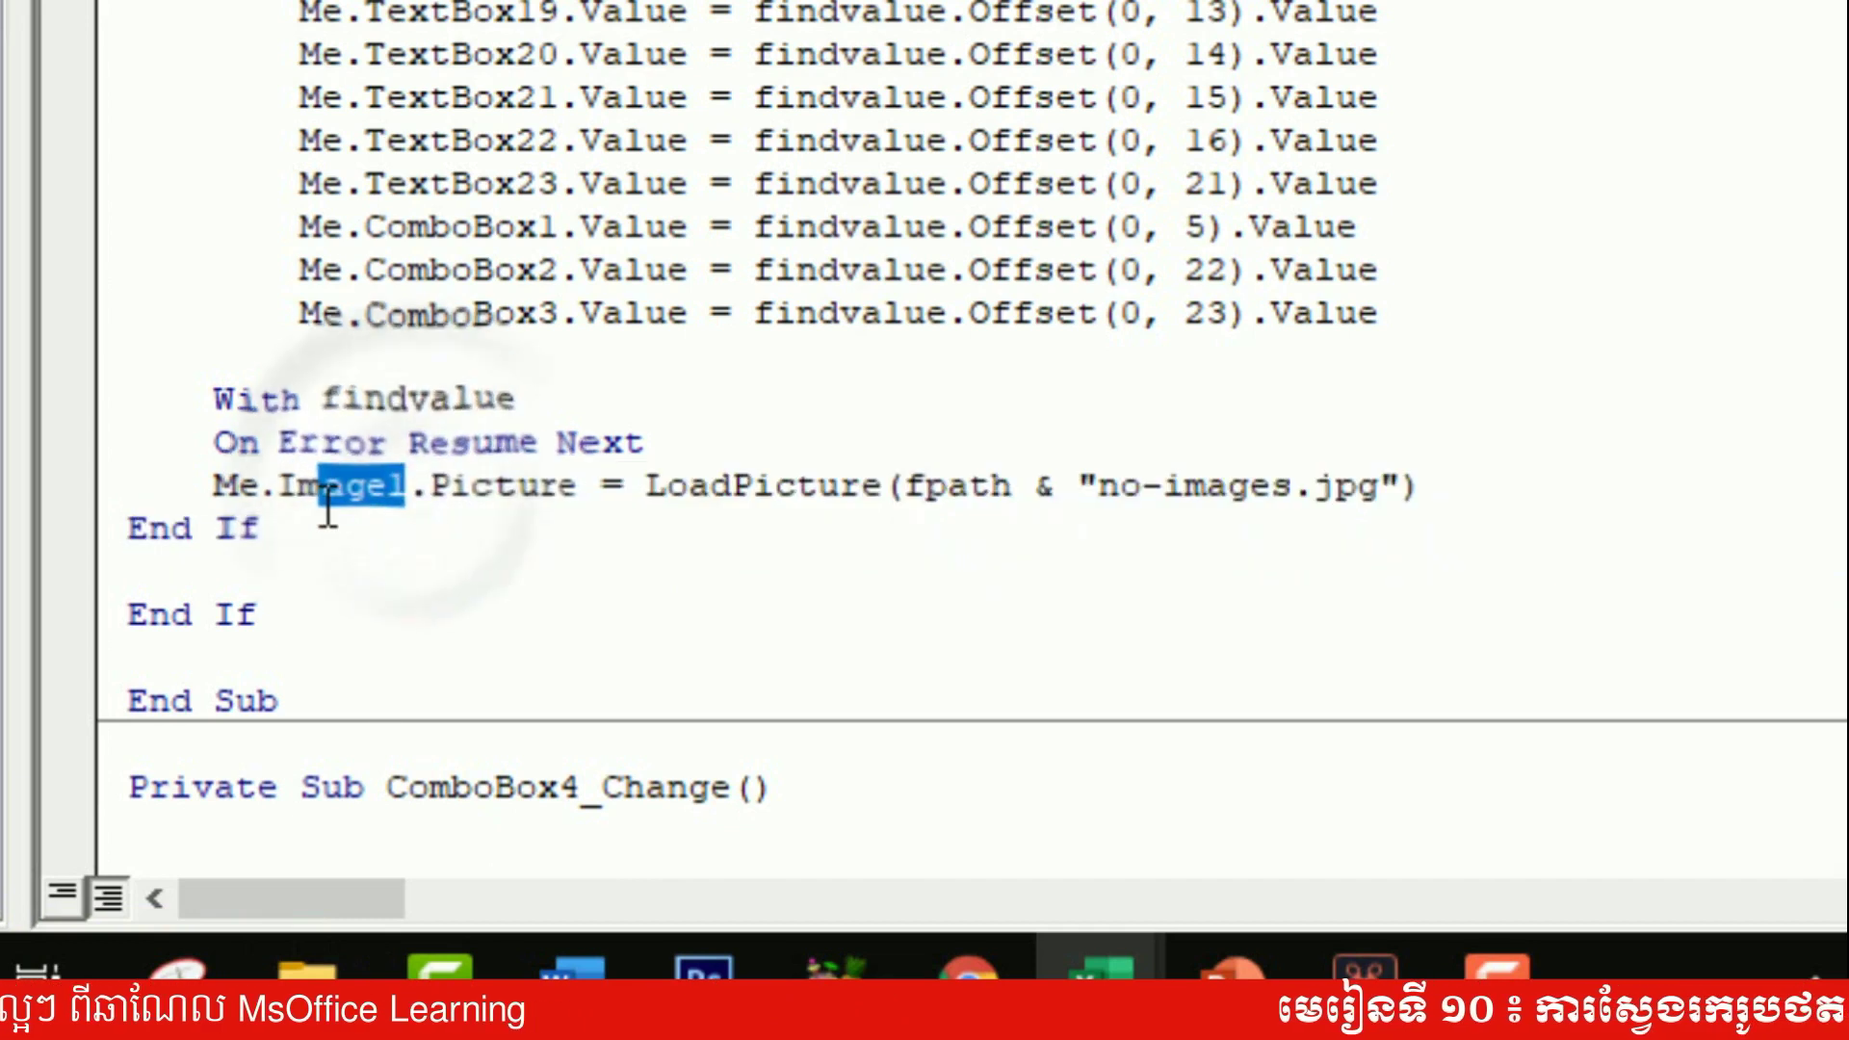
Start a new line Me.Image1.Picture = LoadPicture(fpath & Me.TixtBox below the default photo line
click(1423, 489)
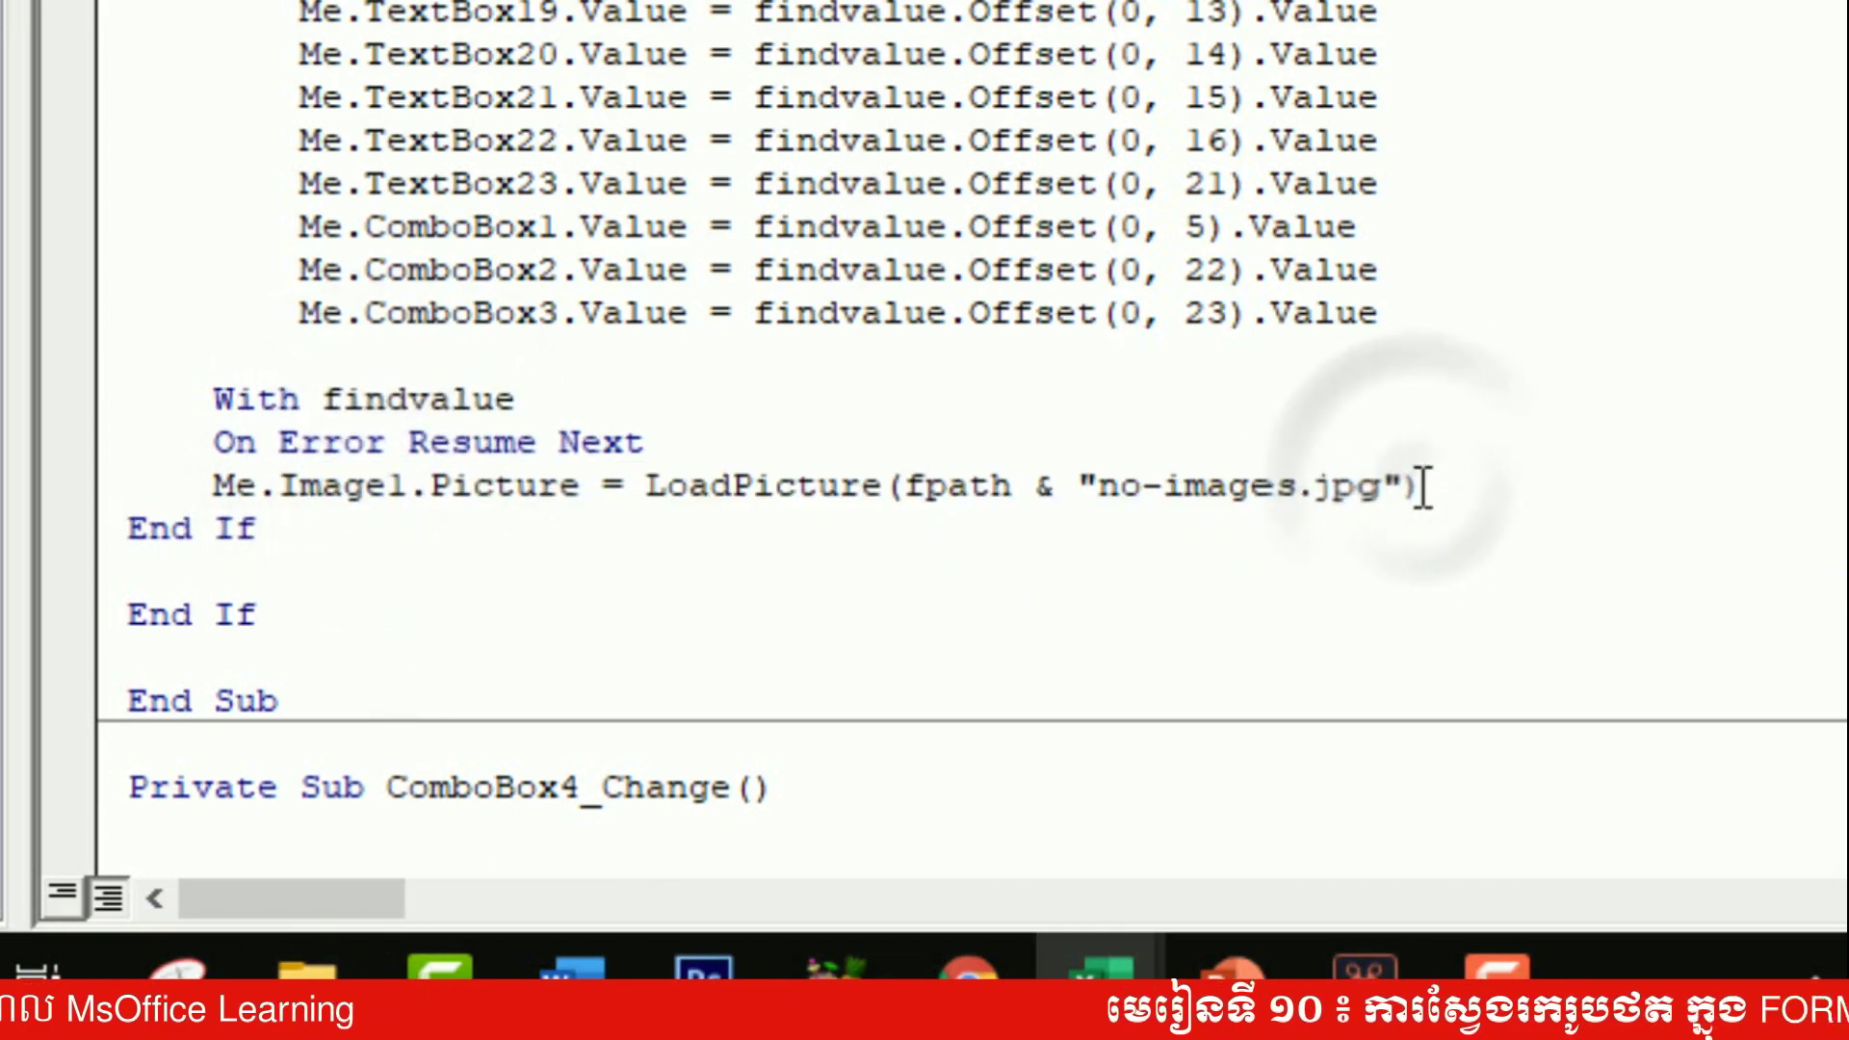
key(Return)
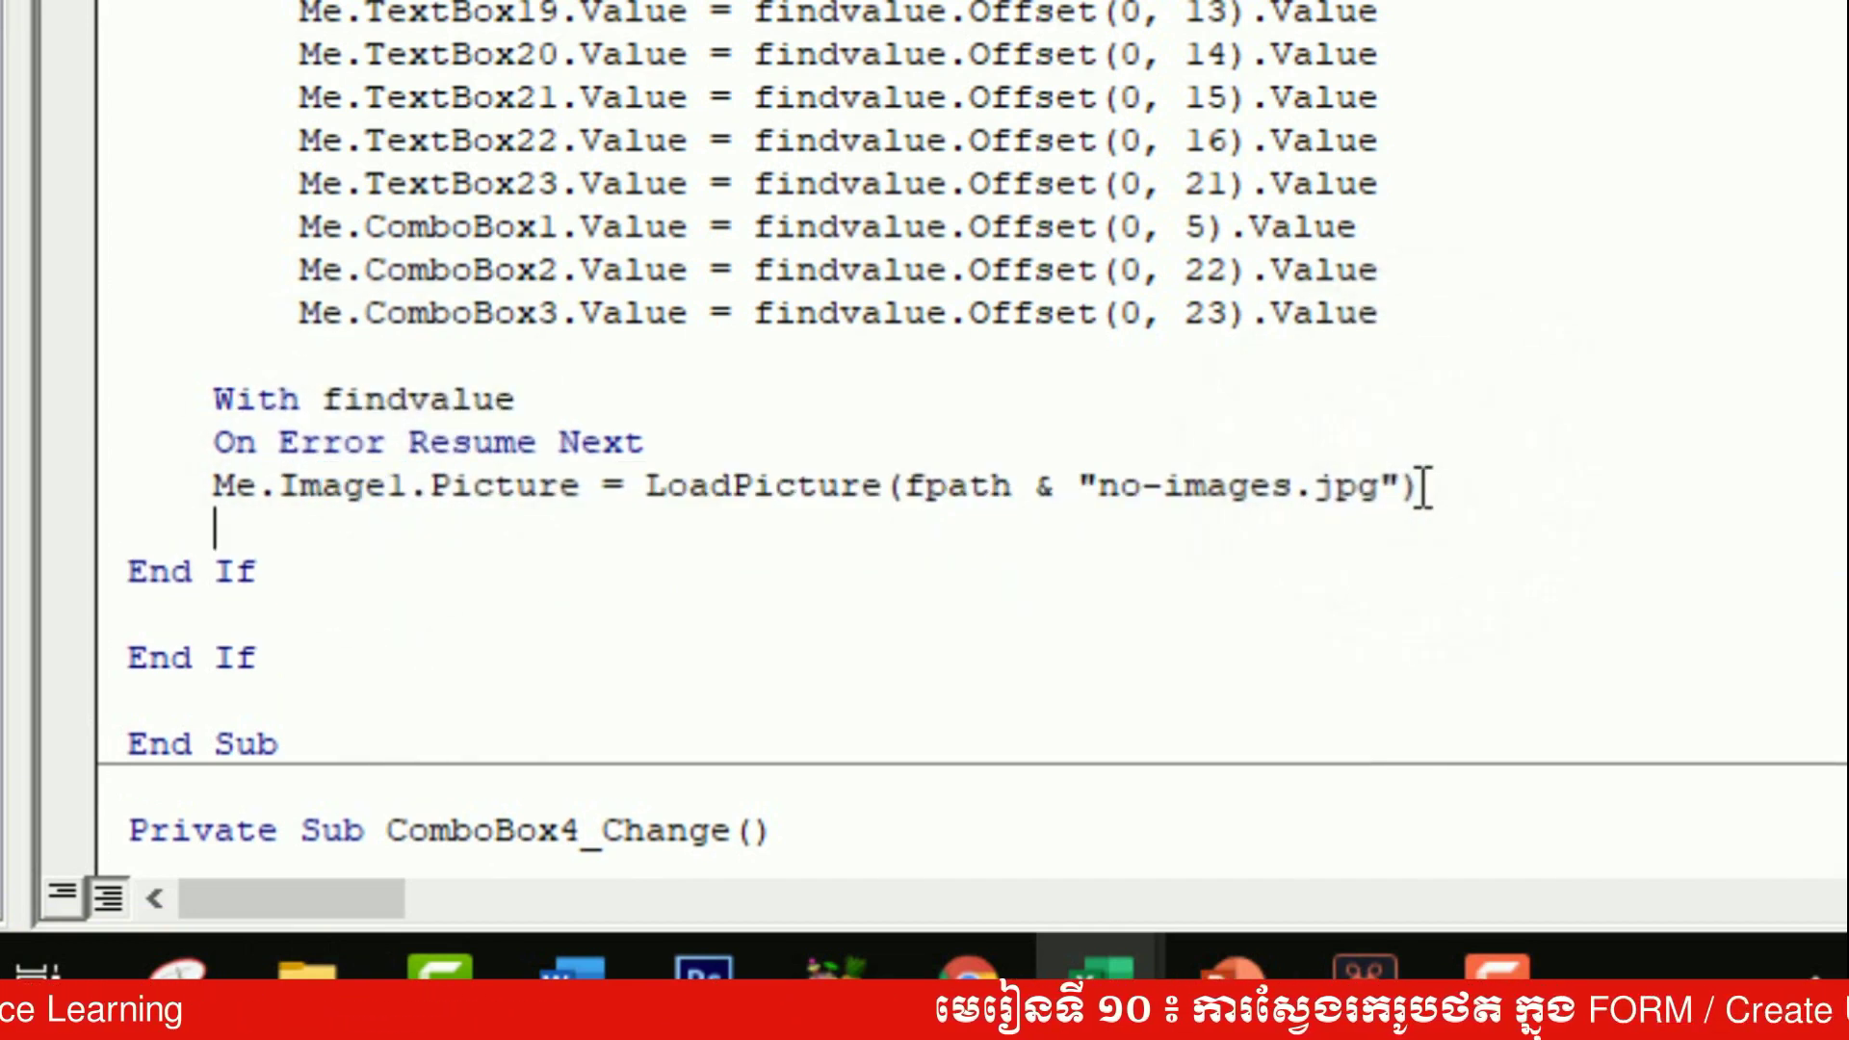
key(Return)
text(Me)
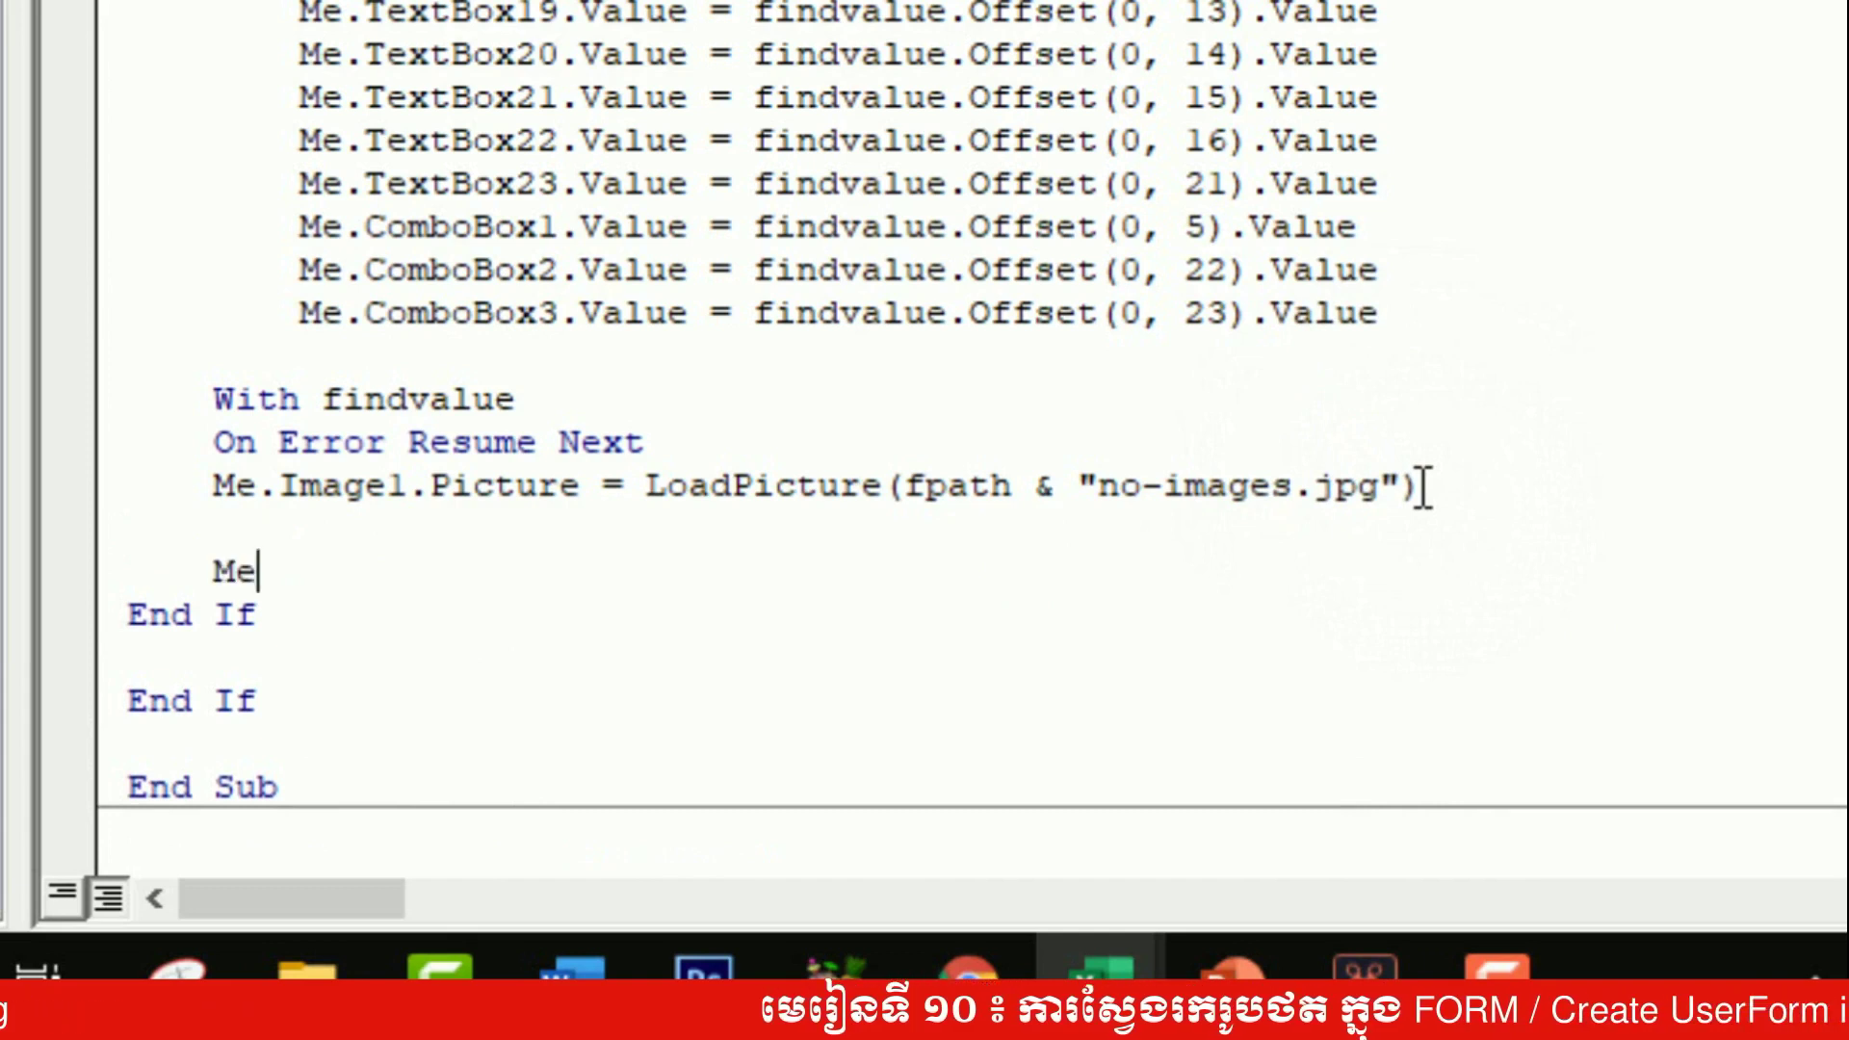
text(.Image)
key(Tab)
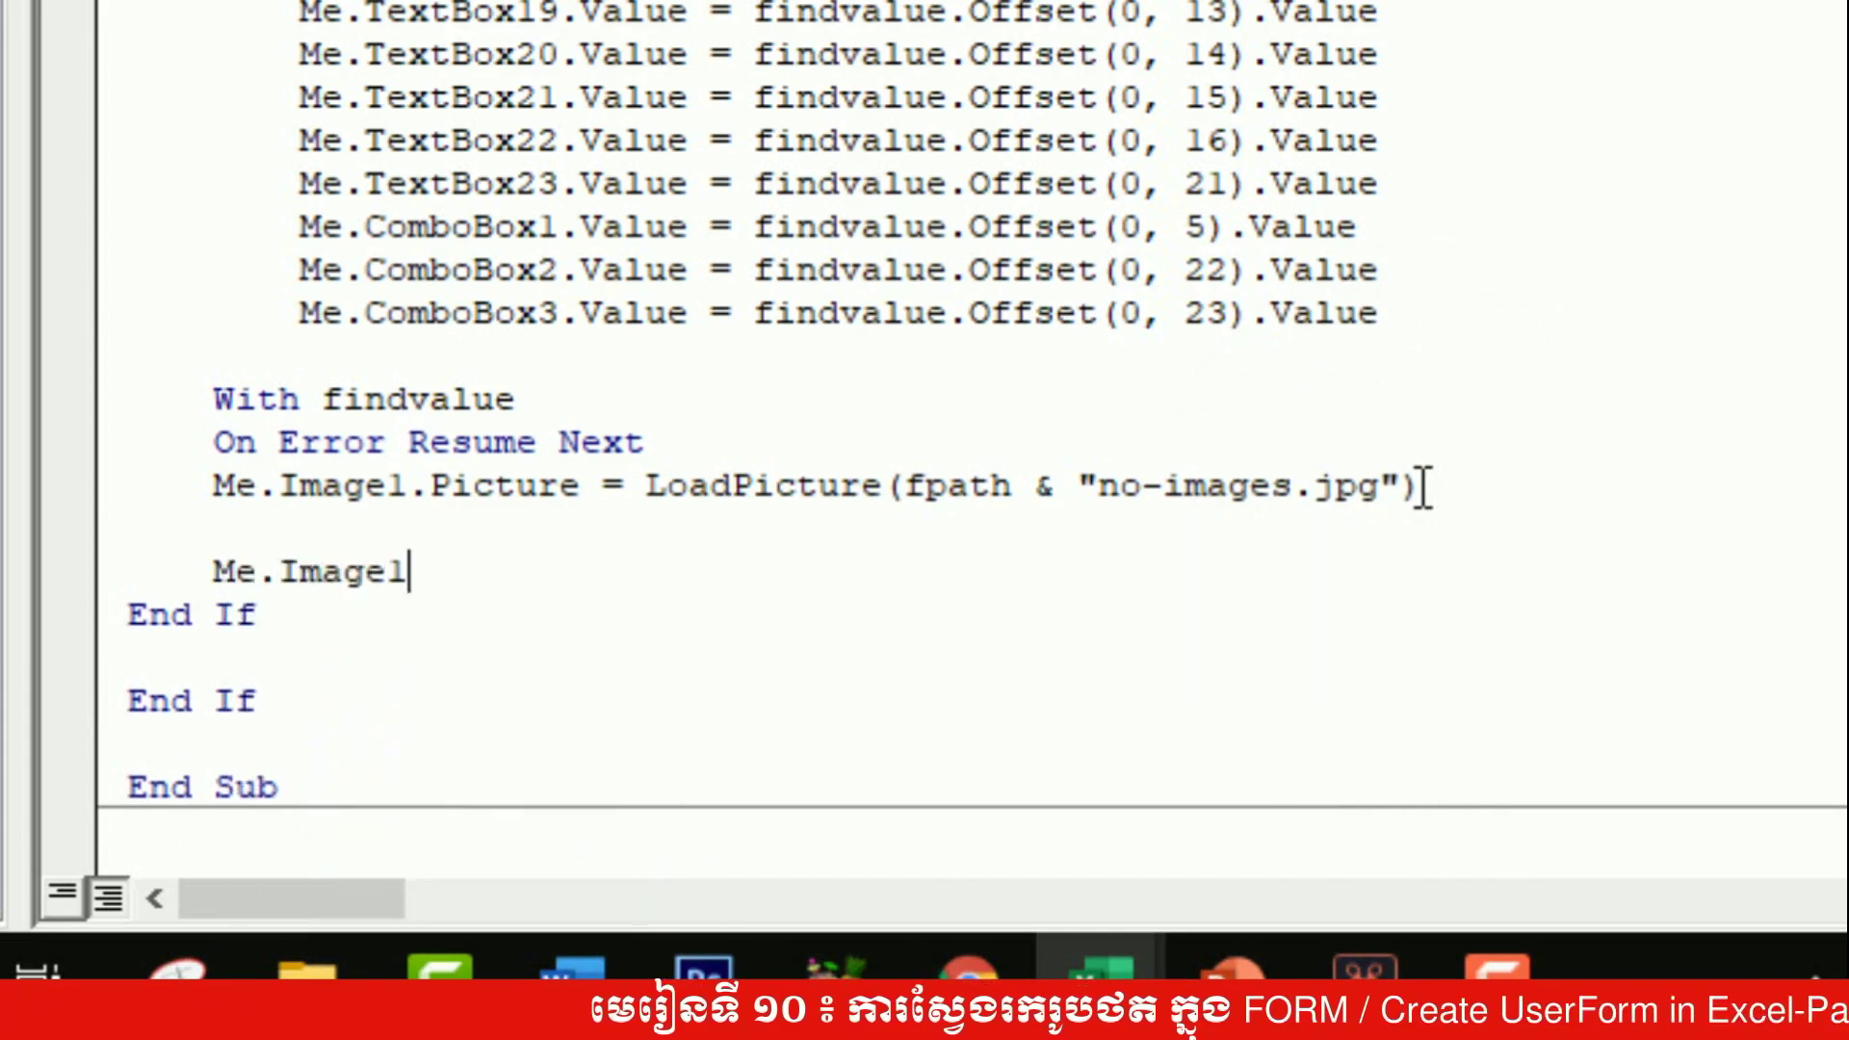
text(.Pi)
key(Tab)
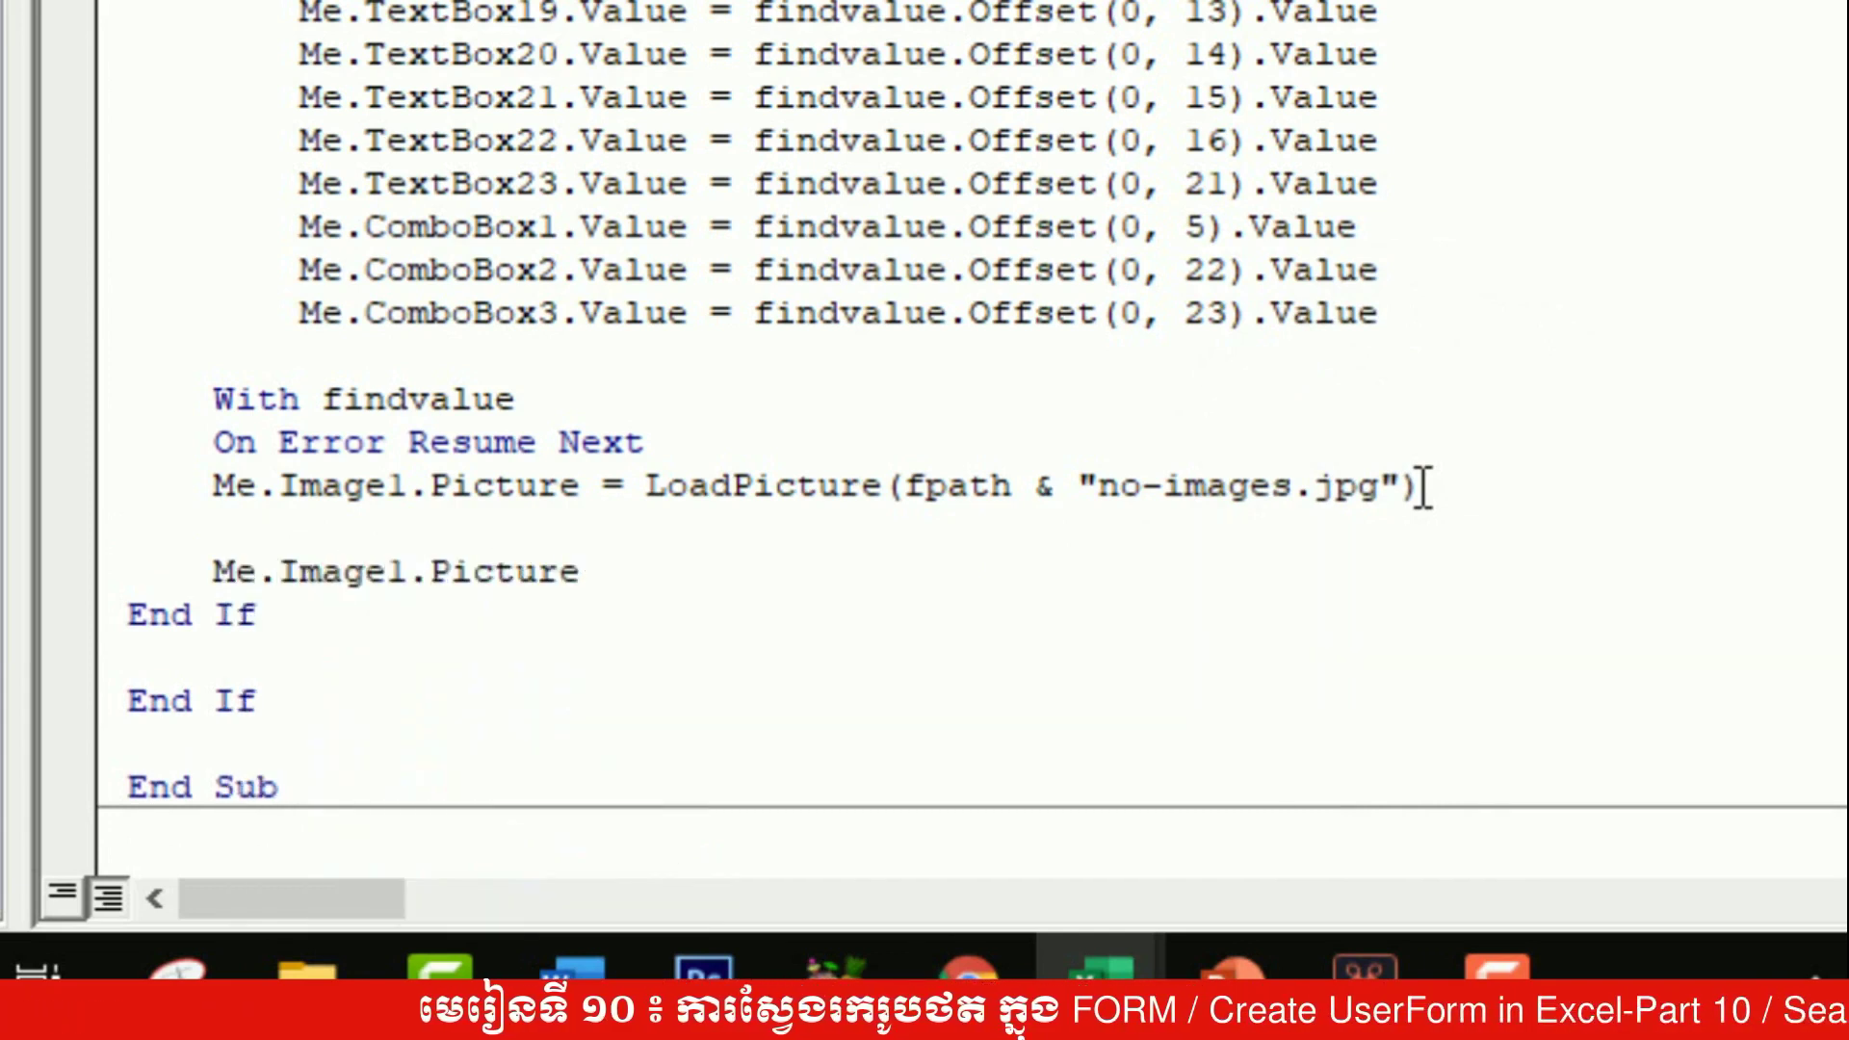
text(= LoadPicture)
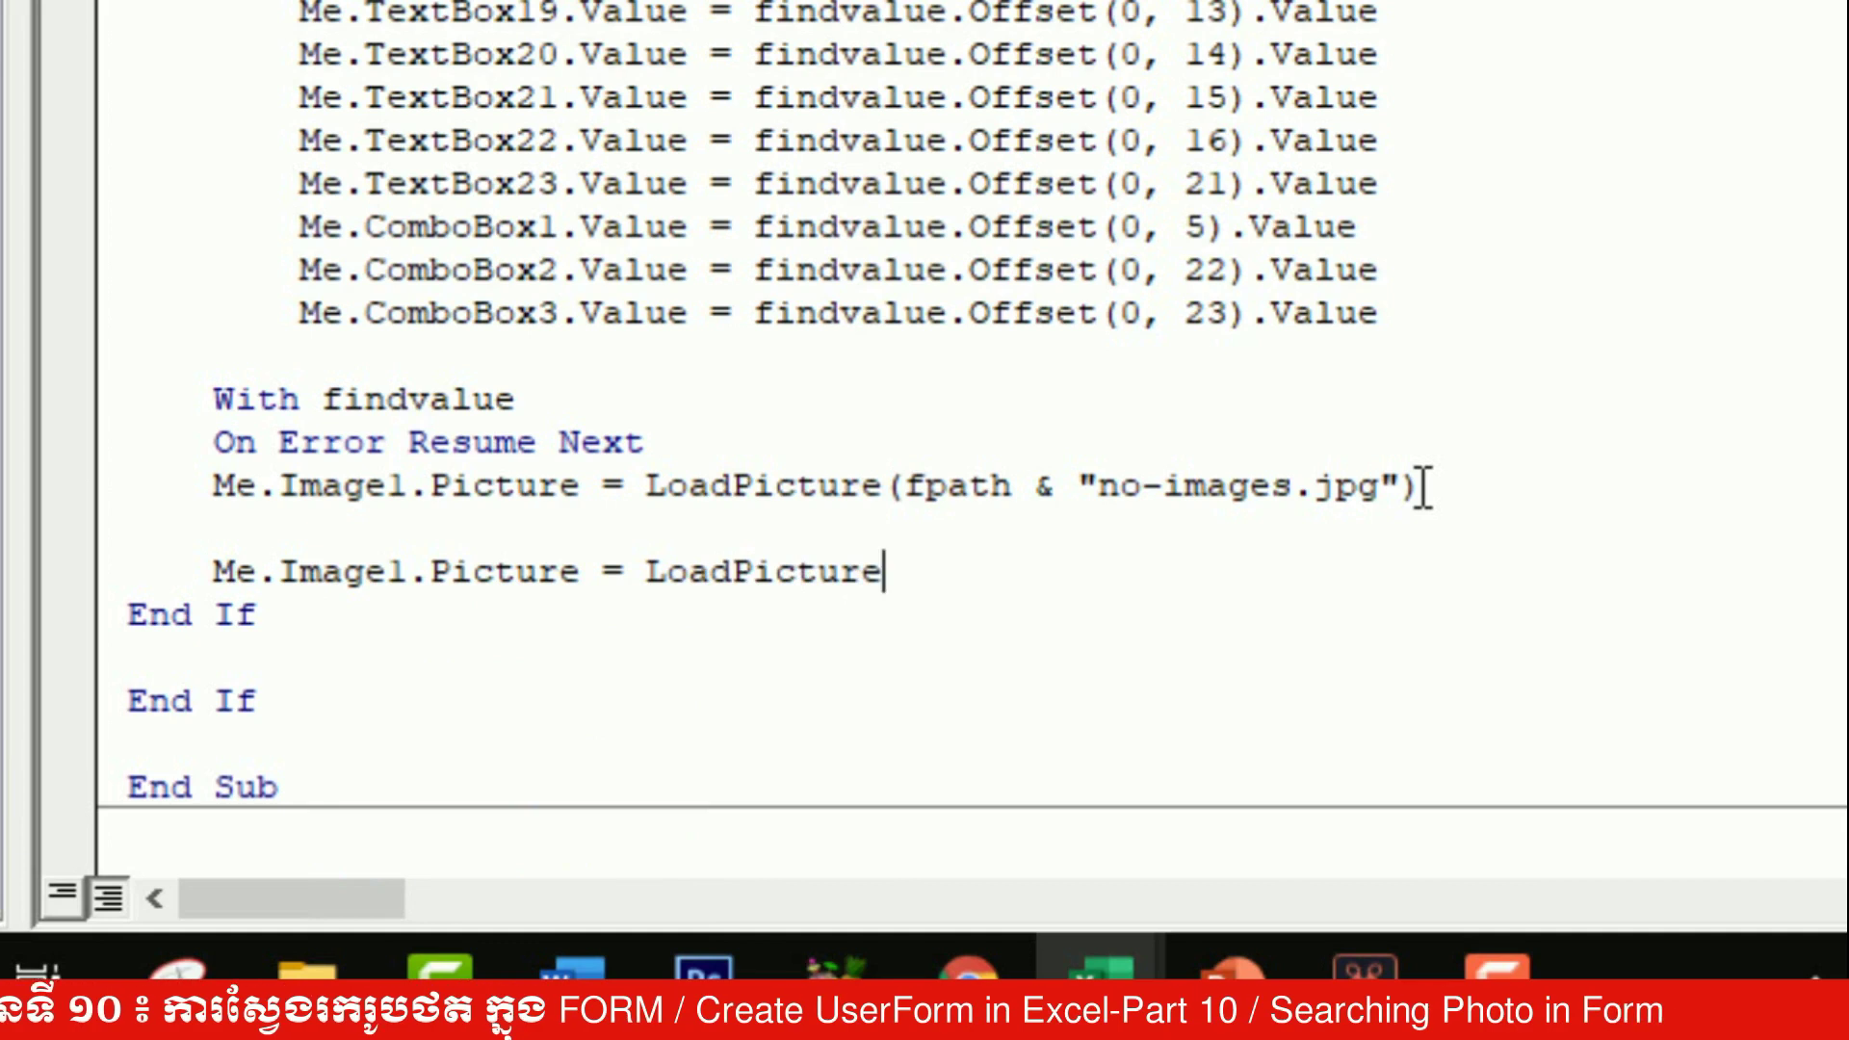
text((fpath & )
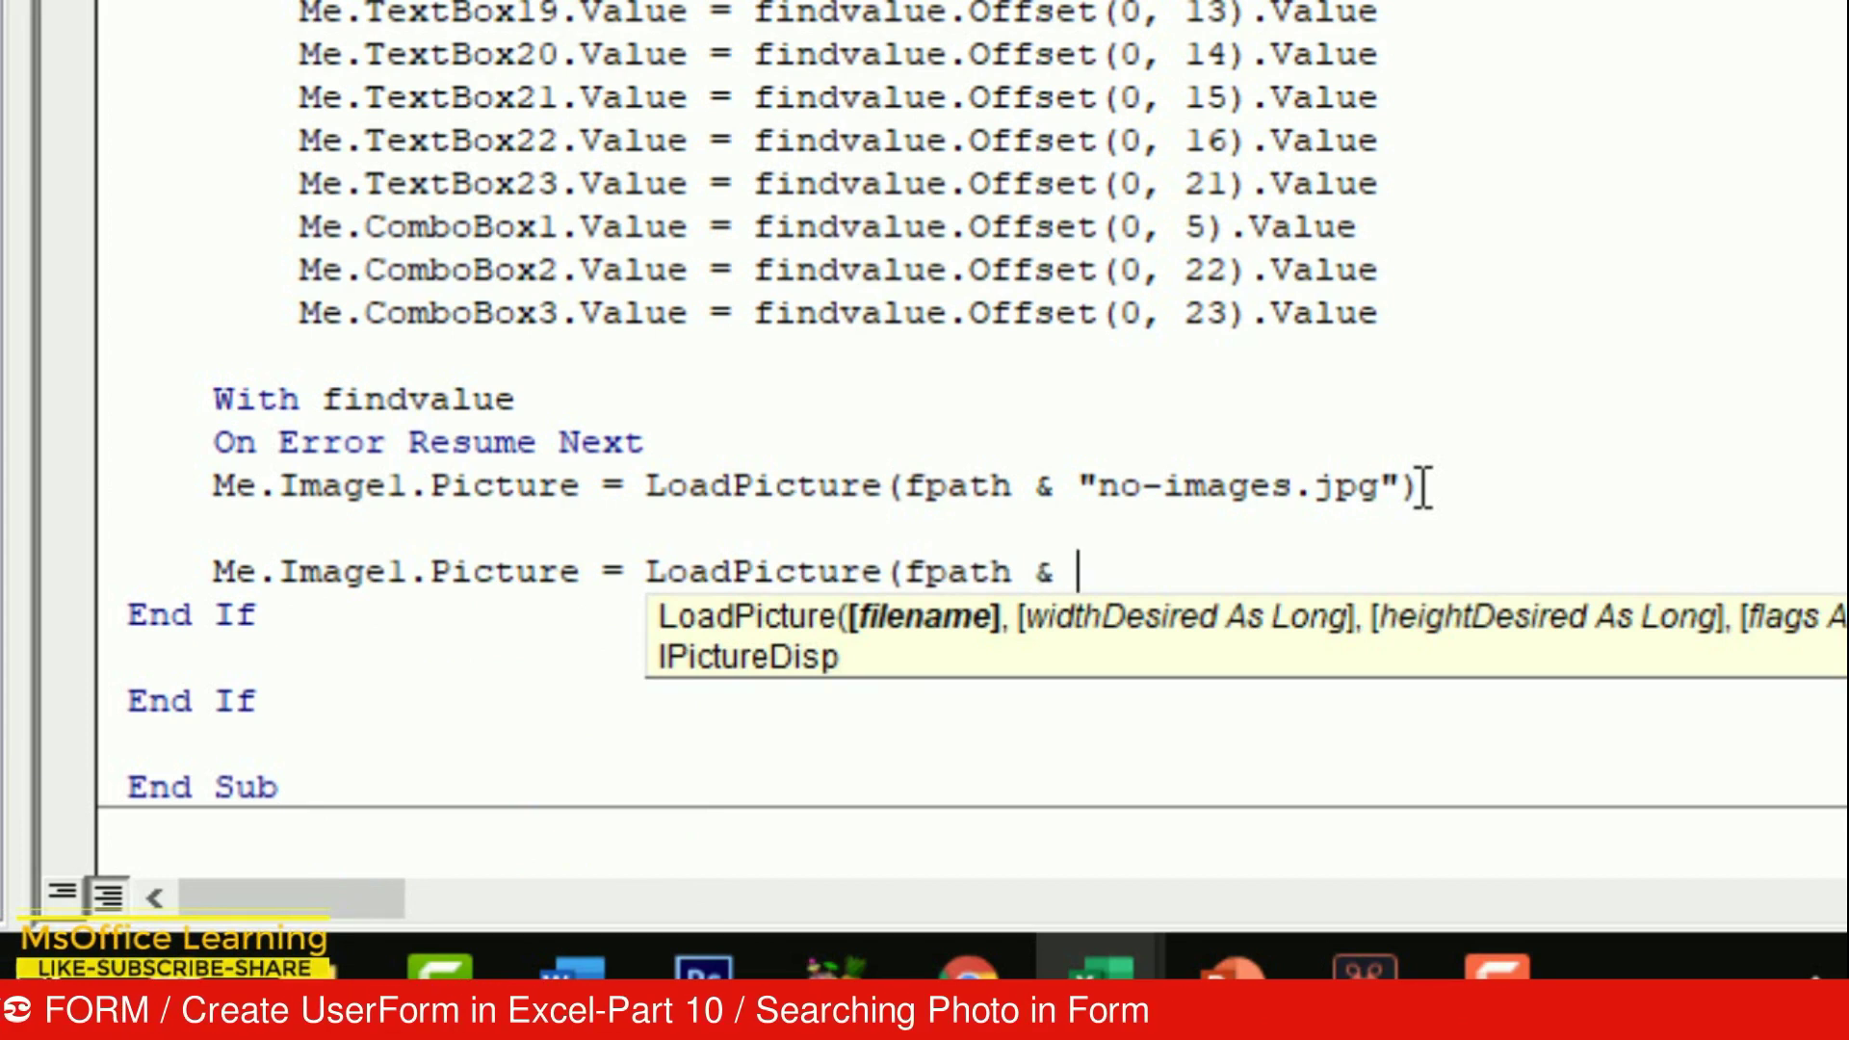
text(Me.)
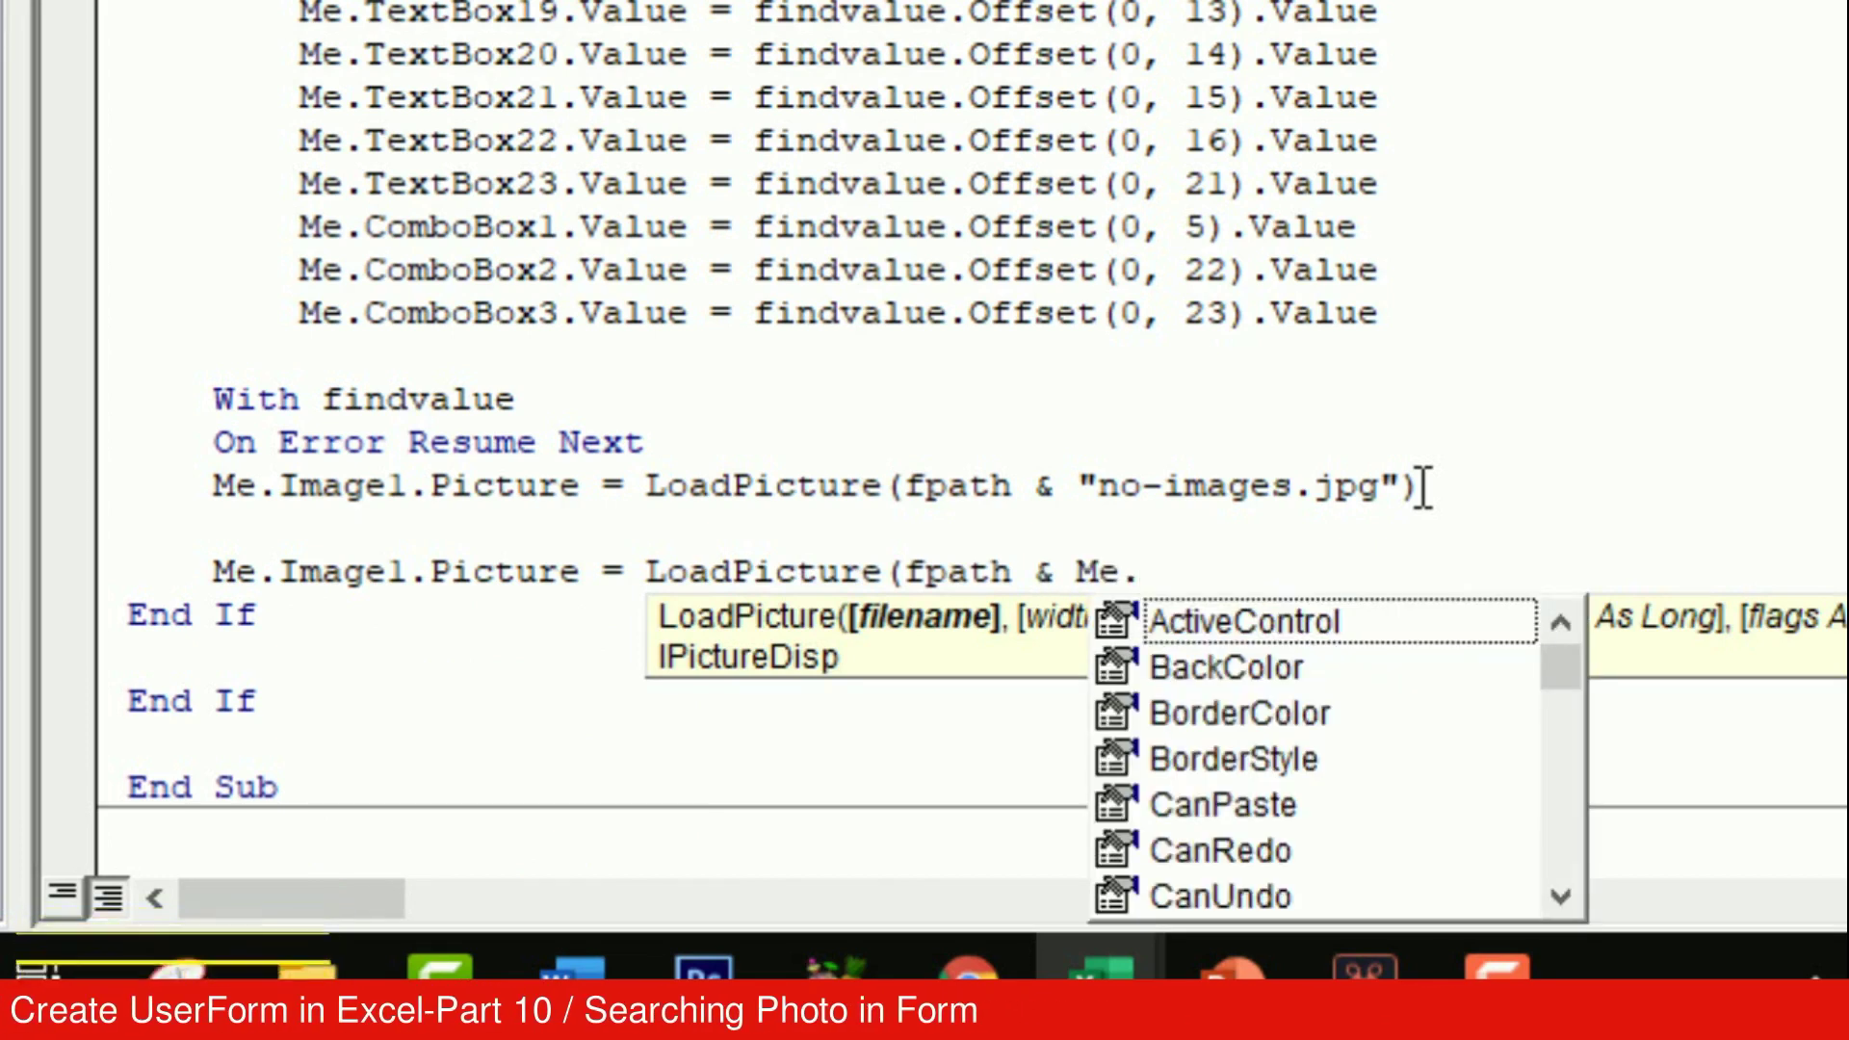
text(Tixt)
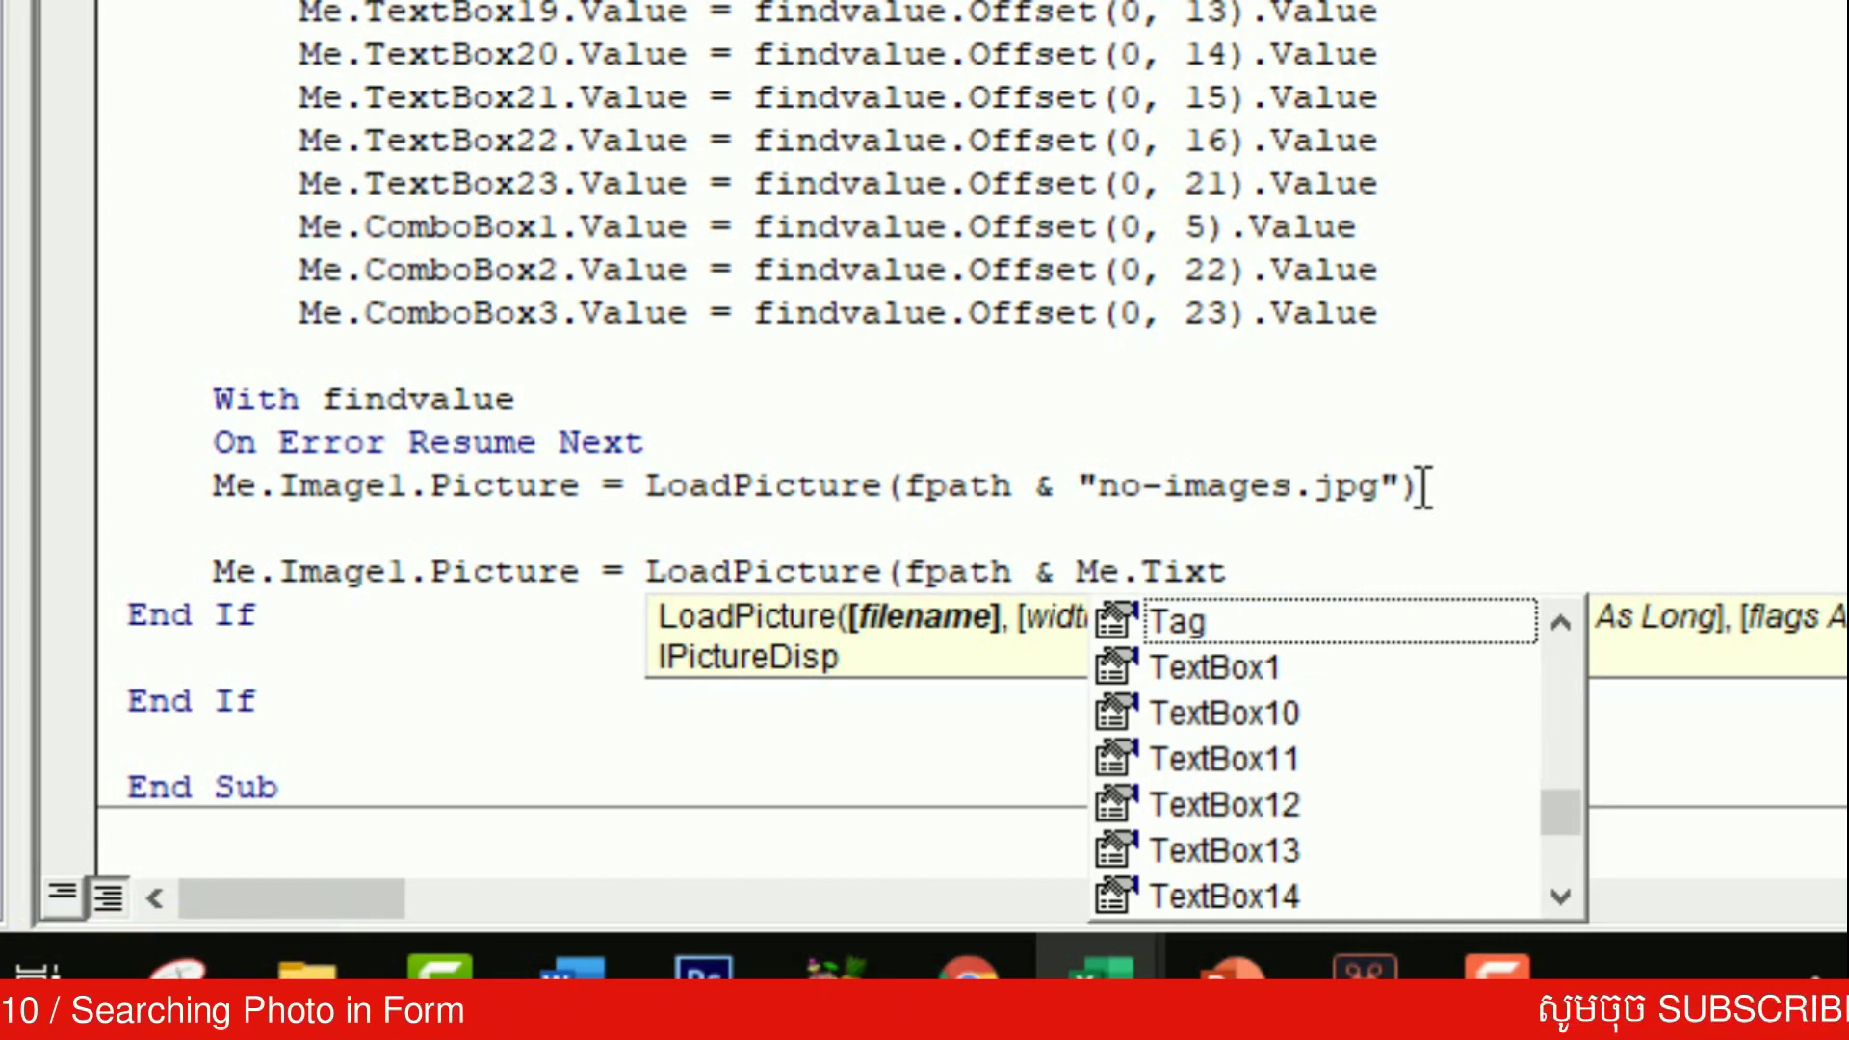
key(BackSpace)
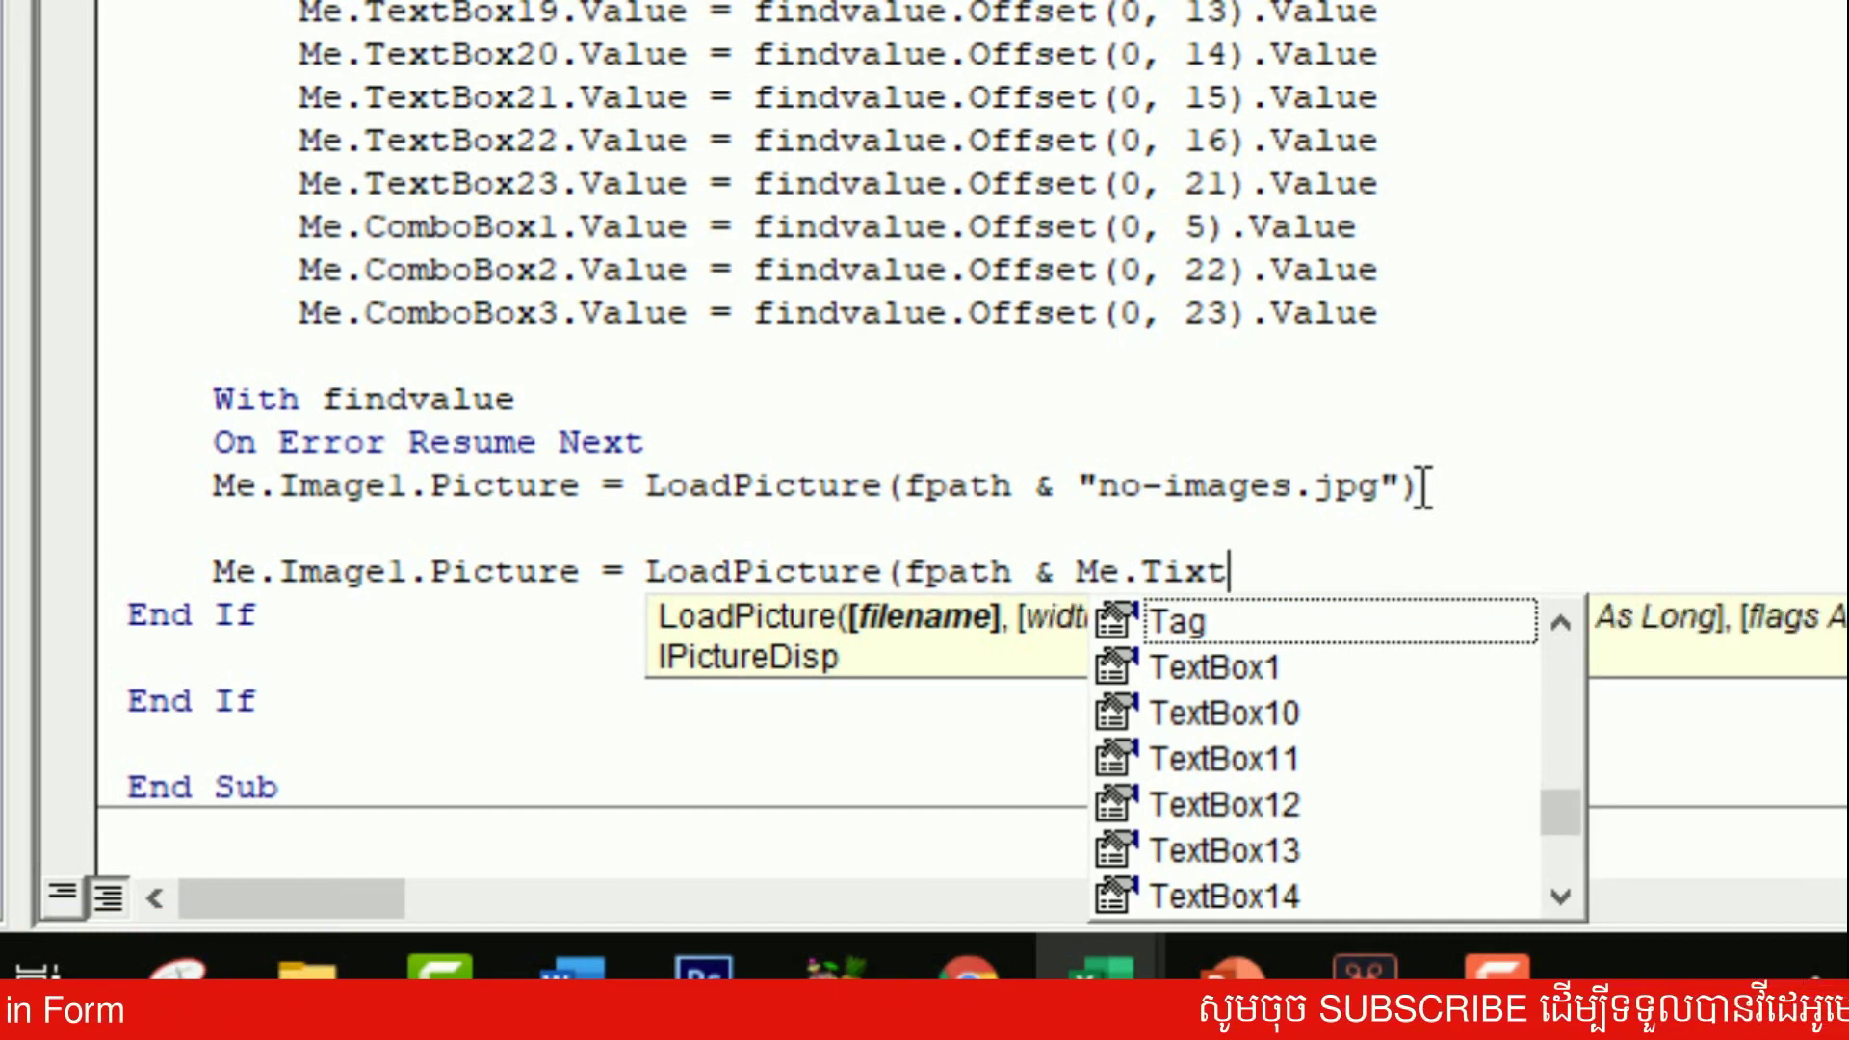
text(Box)
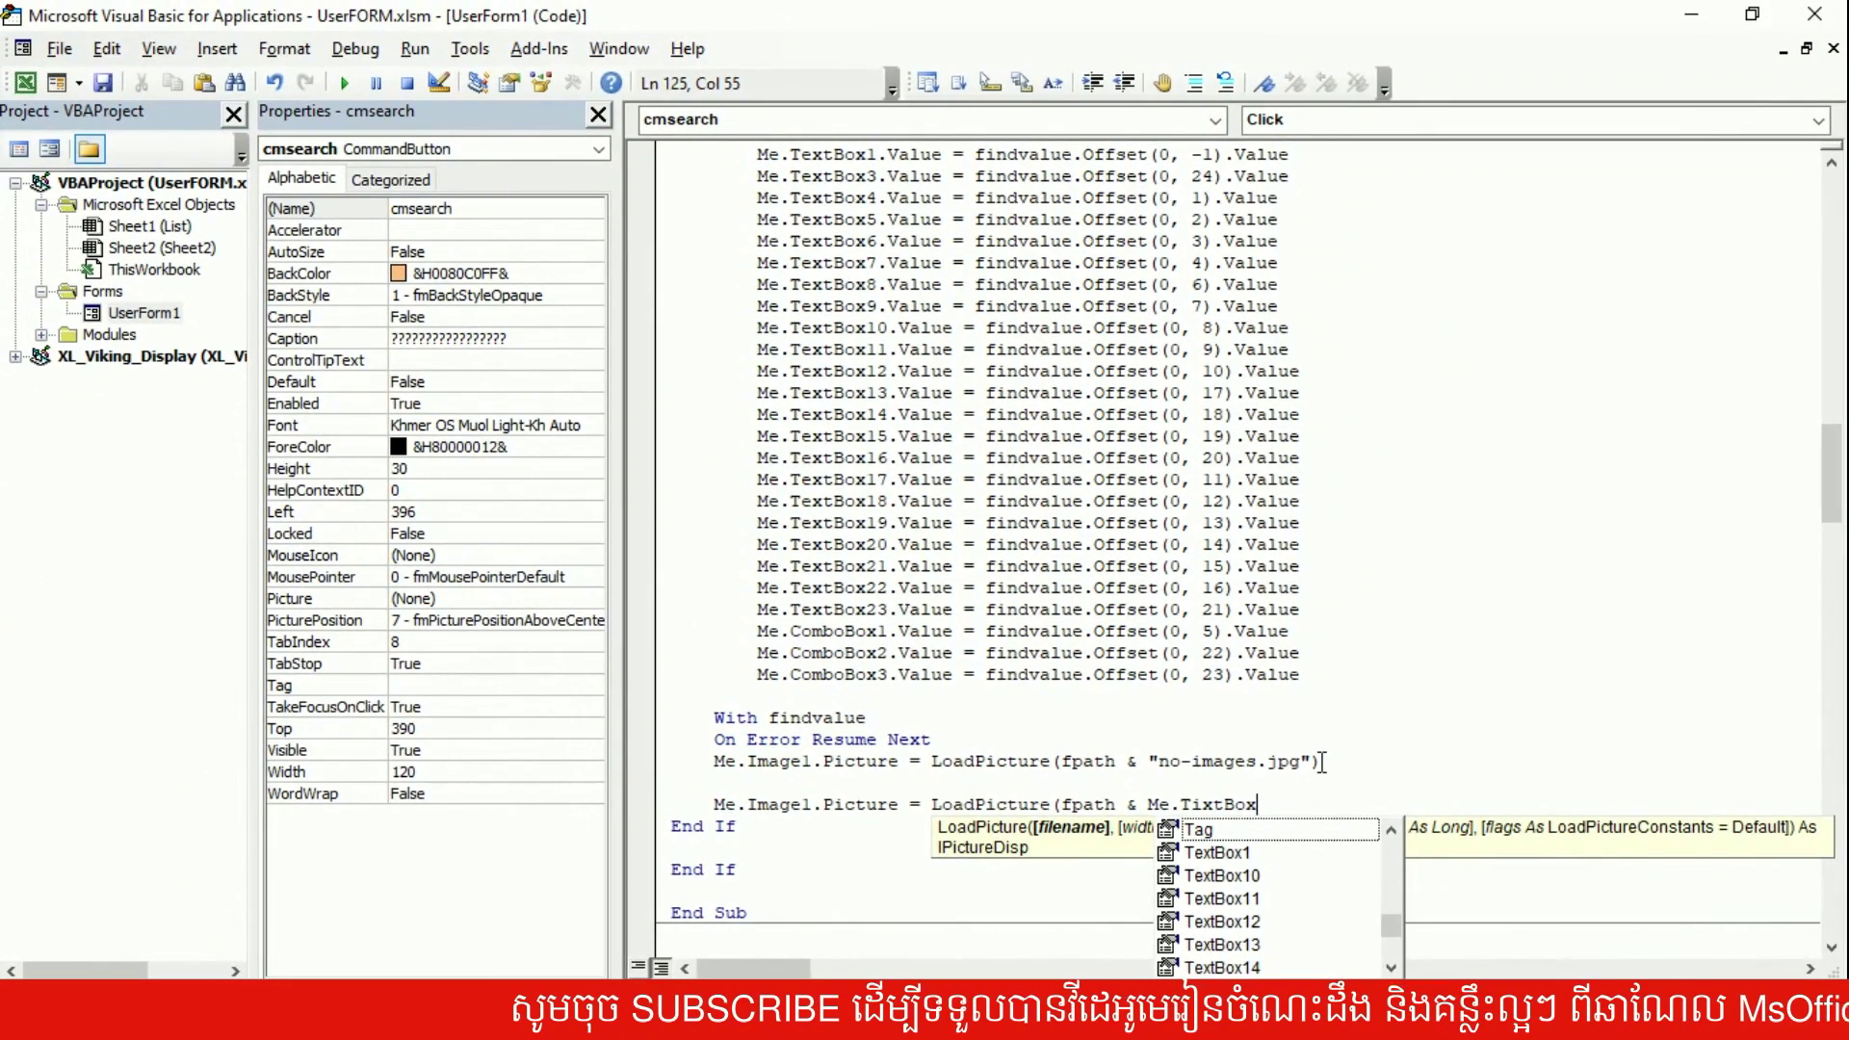
Select the misspelled text box reference and open the UserForm1 design to check field names
click(1171, 804)
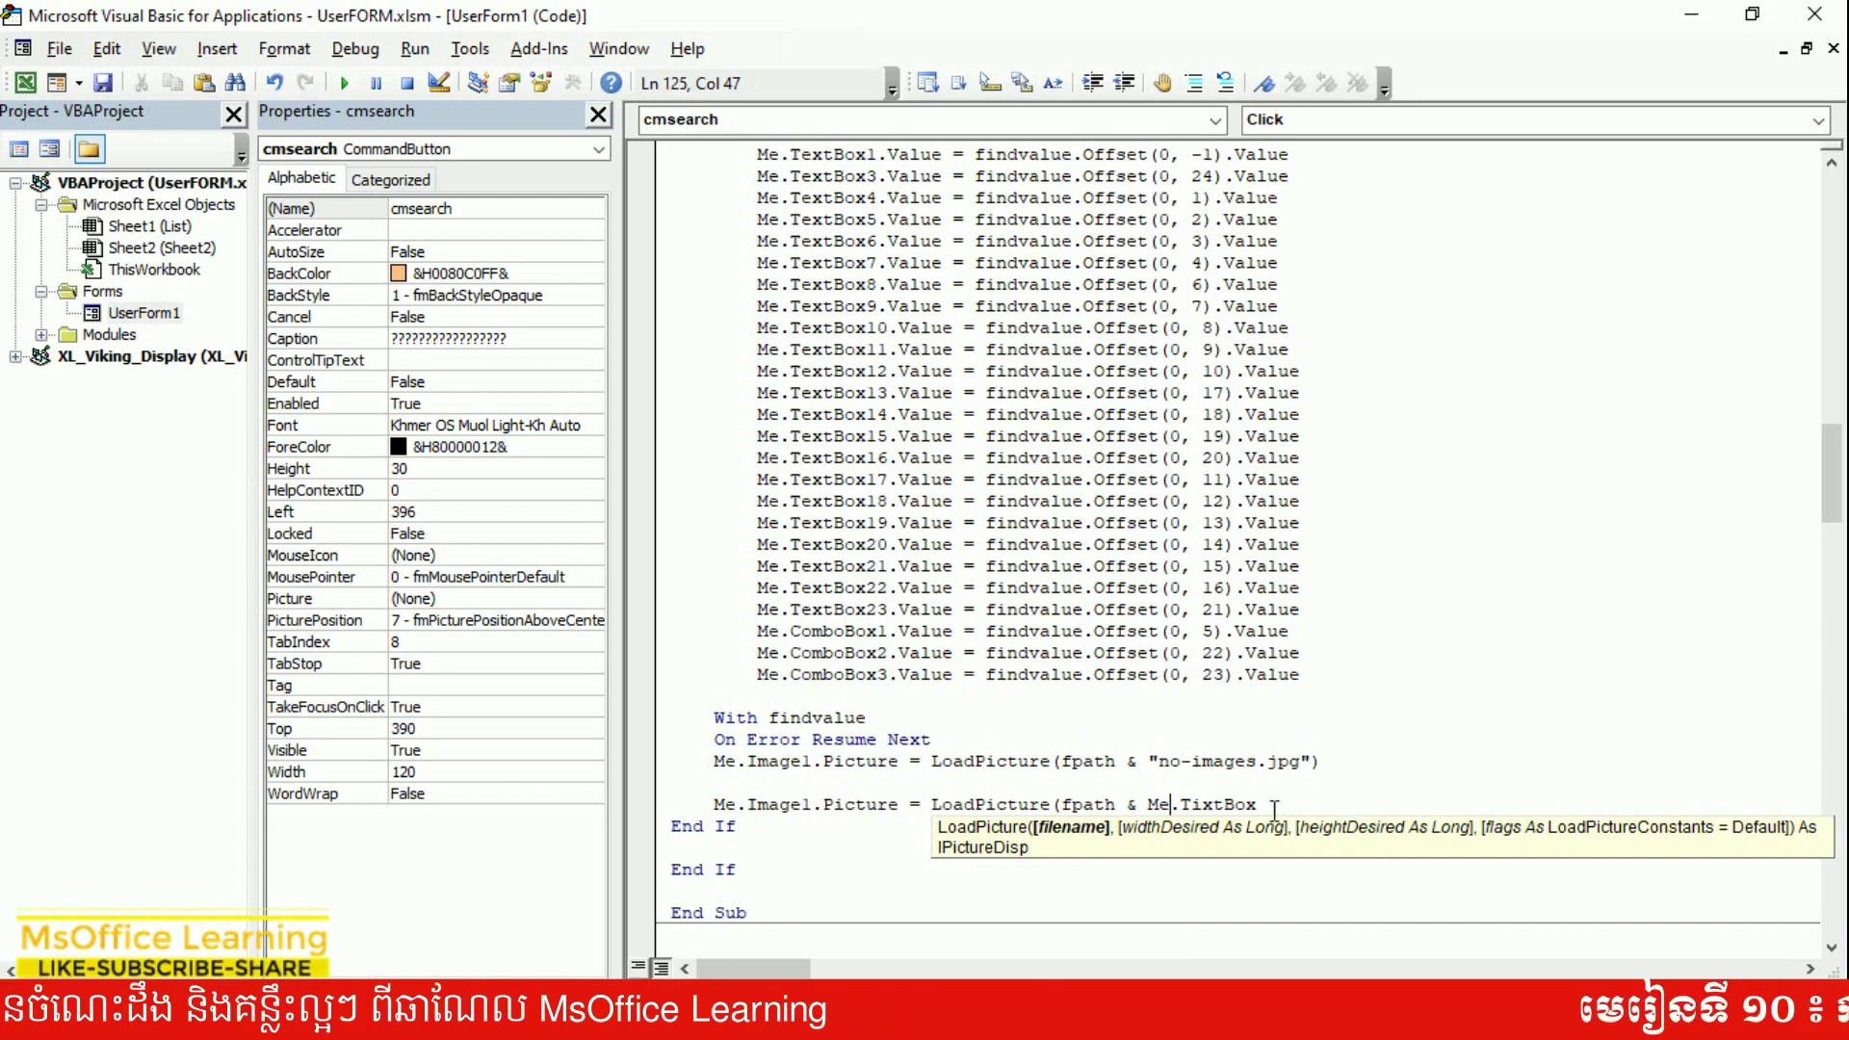
drag(1269, 804, 1169, 805)
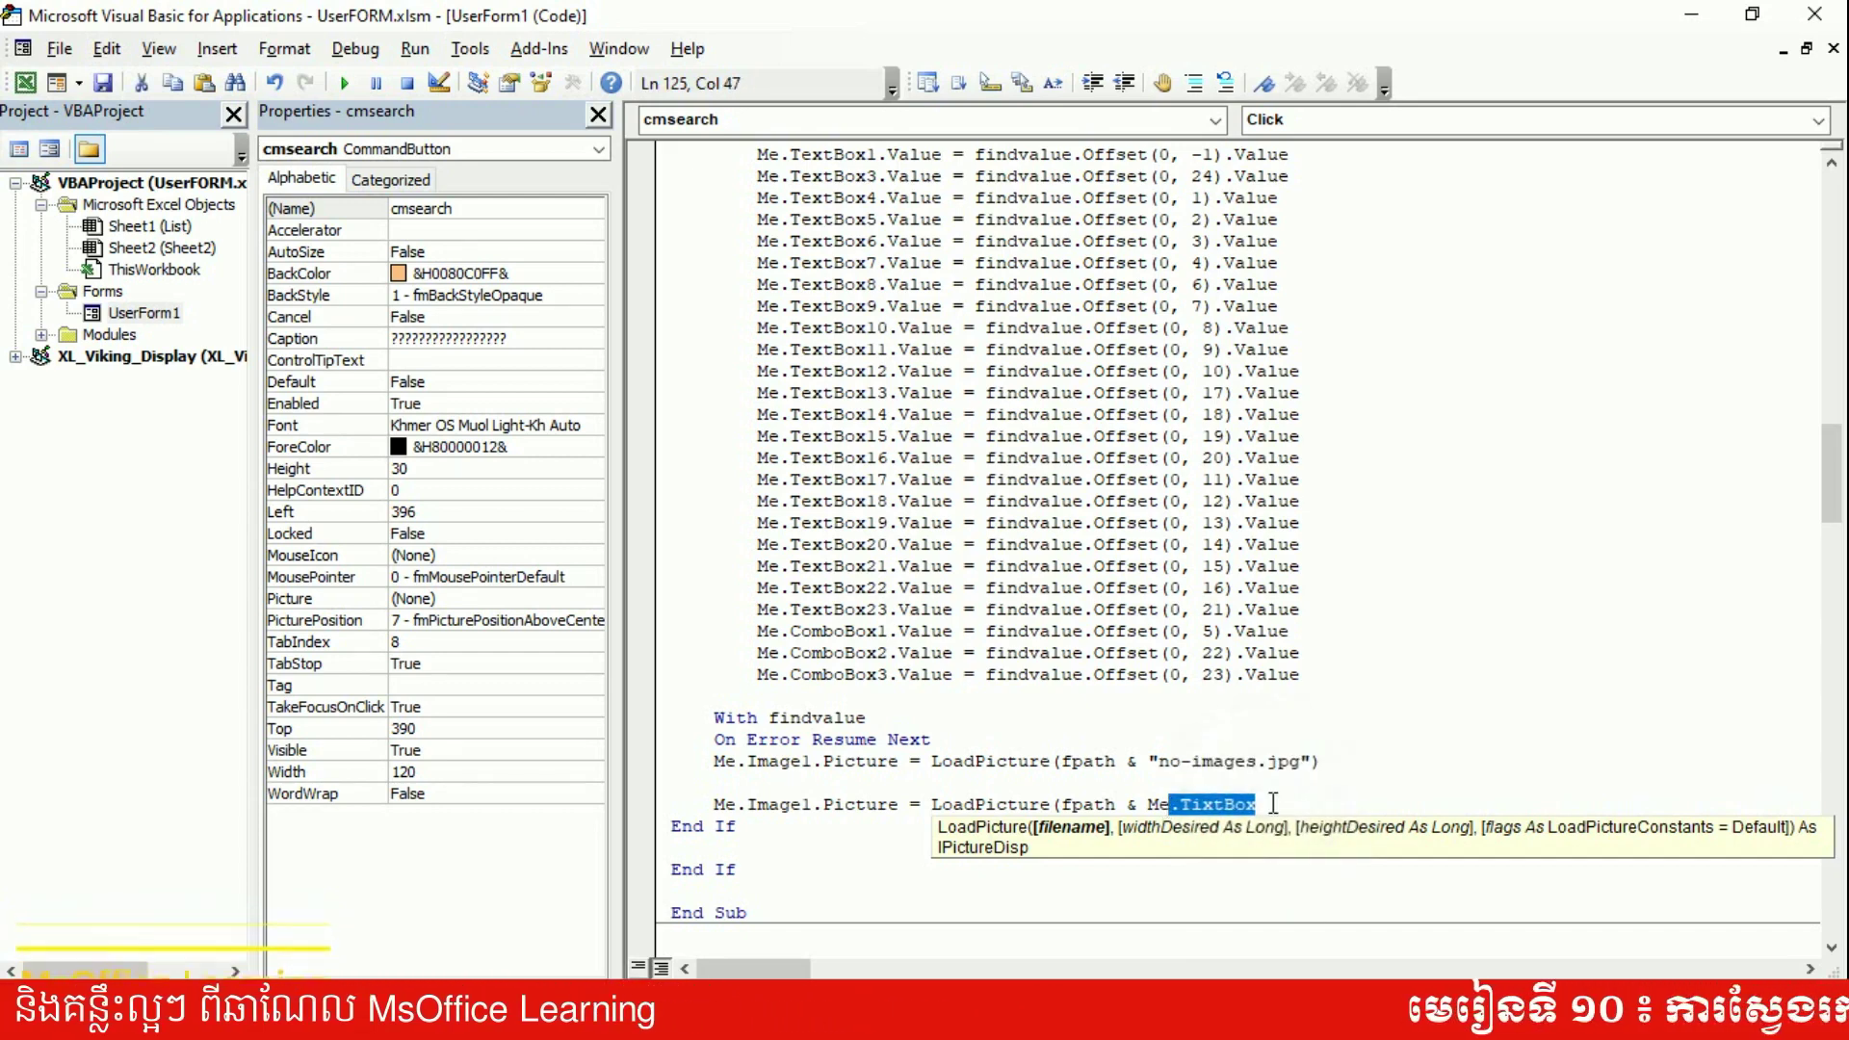
click(1273, 805)
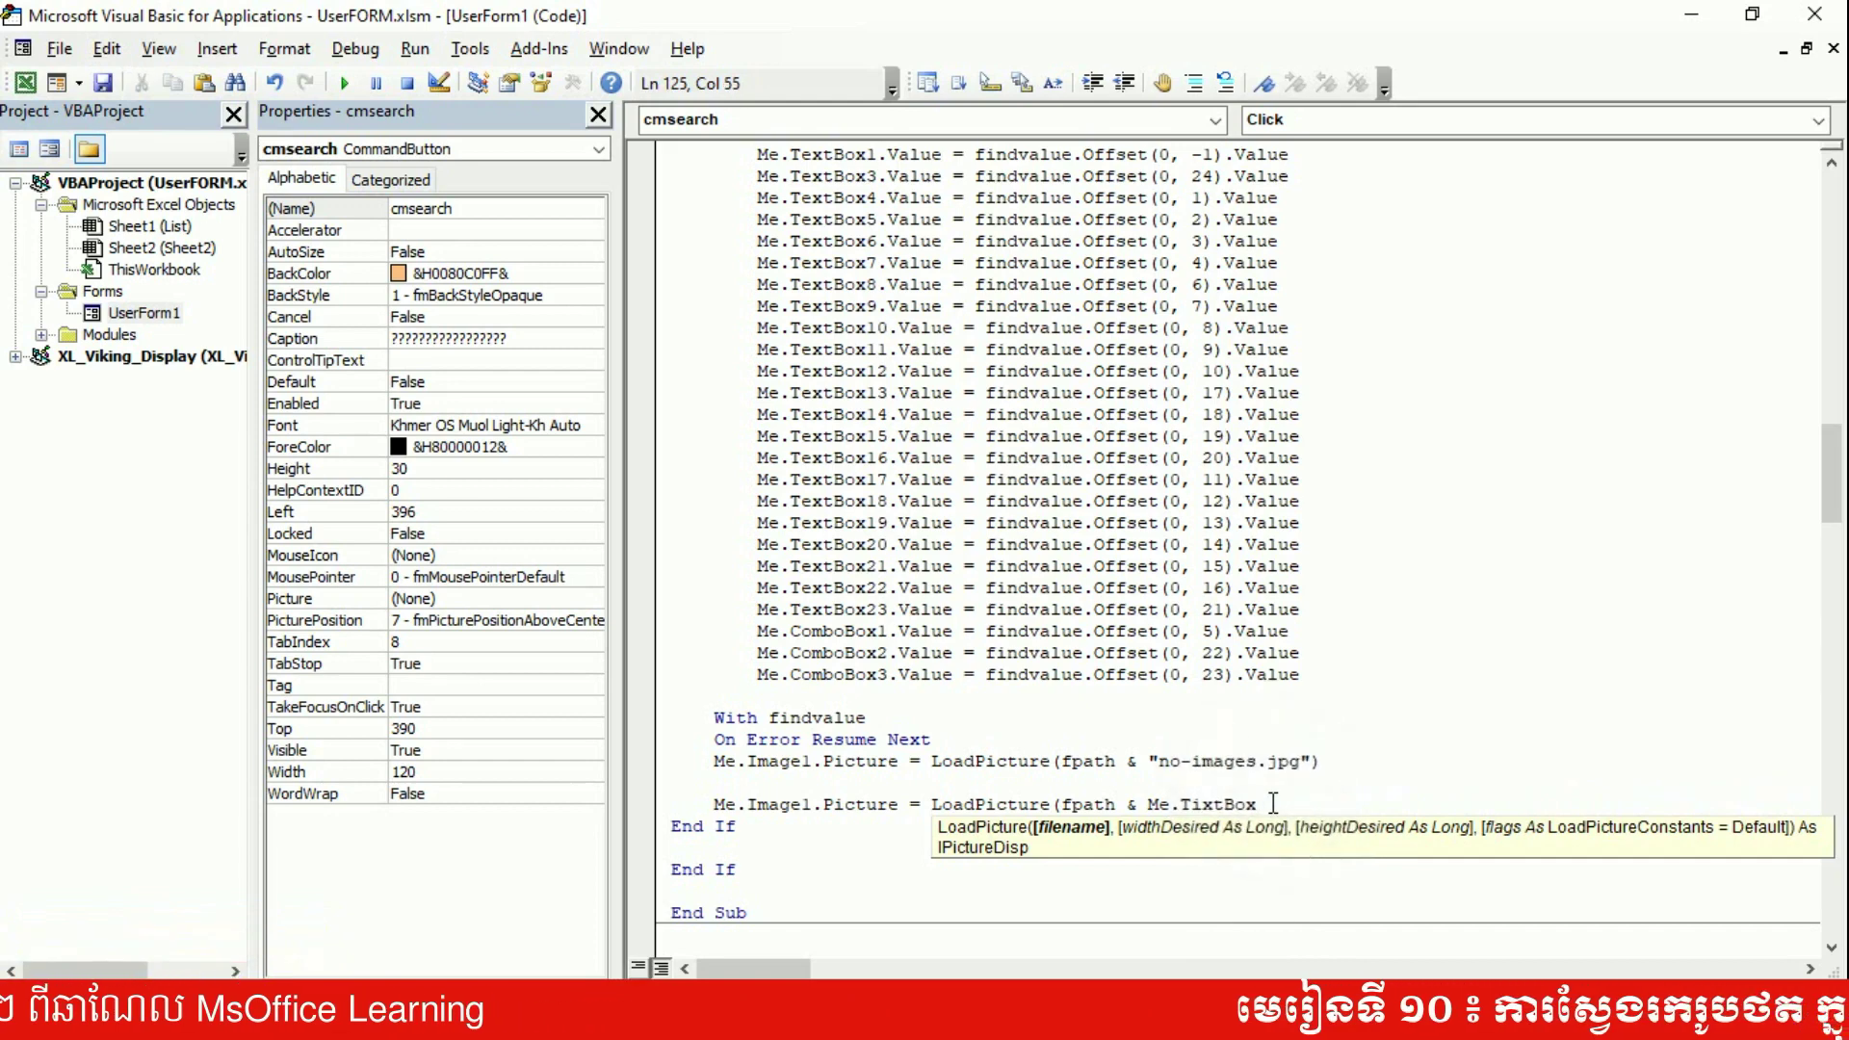
double_click(145, 314)
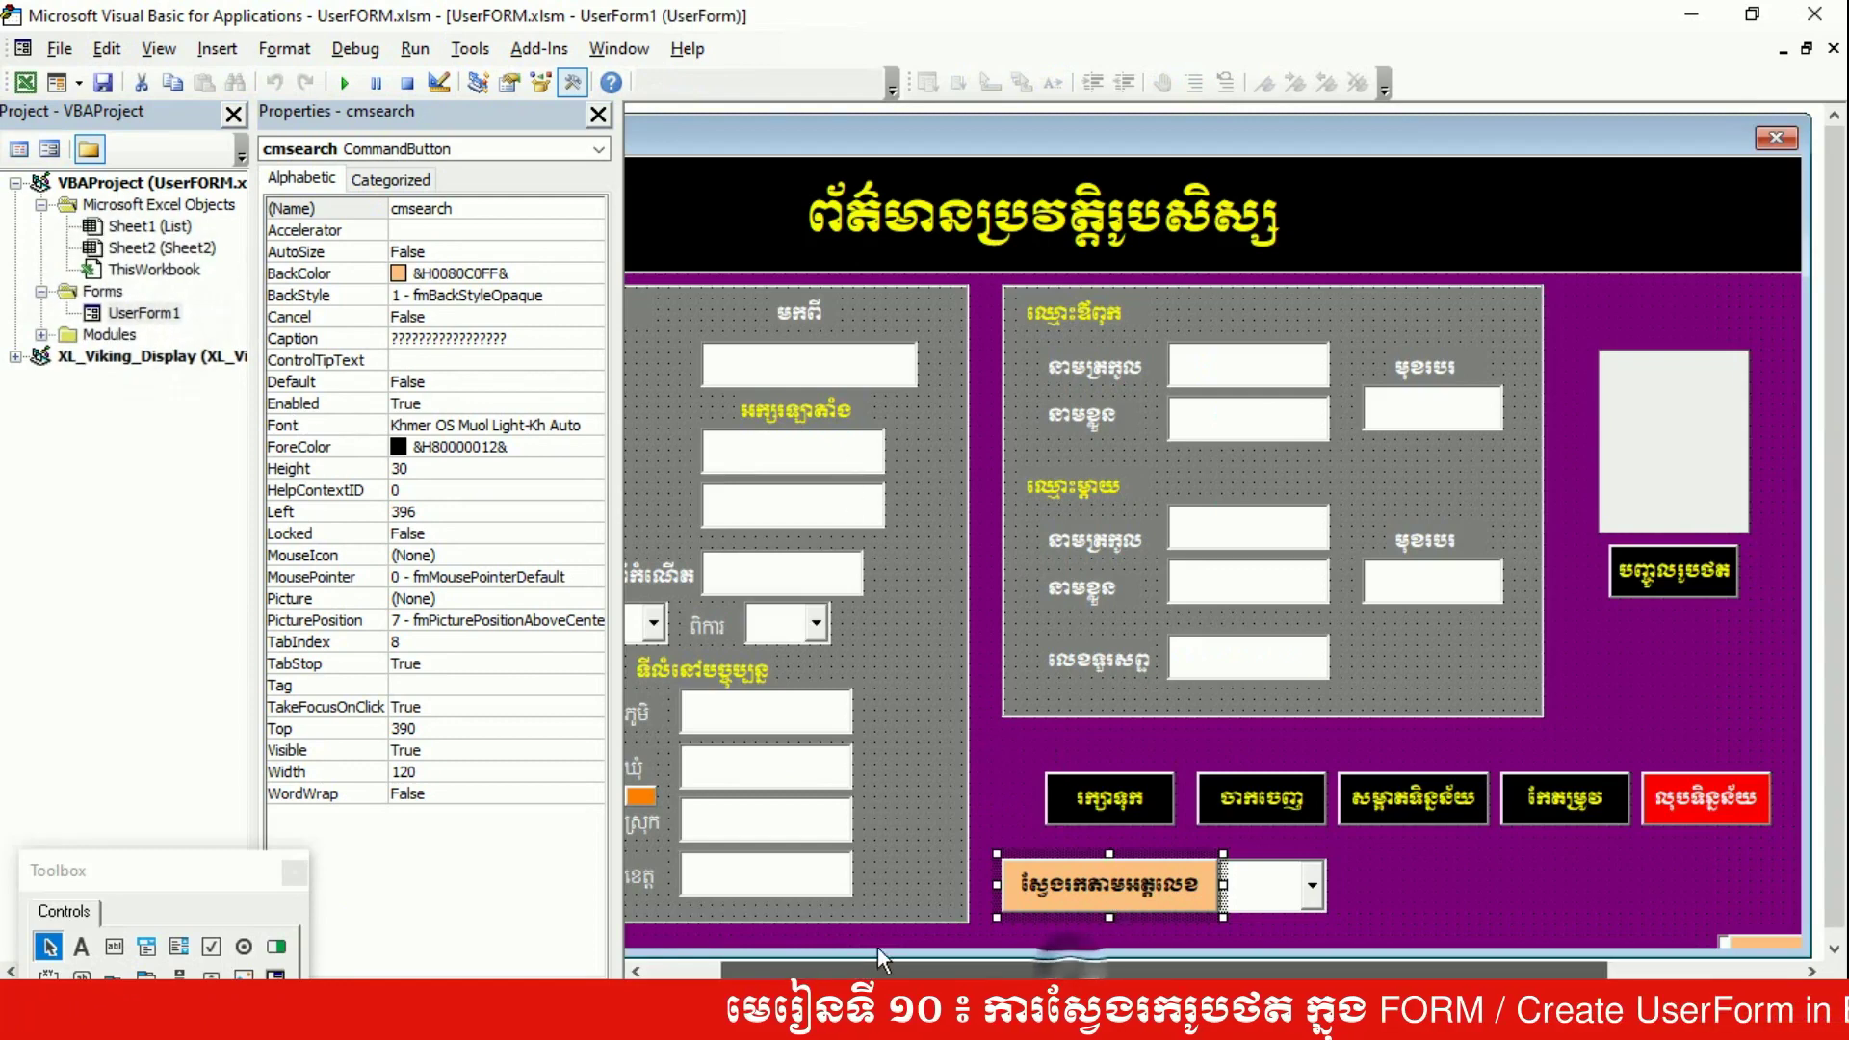
scroll(877, 948, left, 3)
click(848, 369)
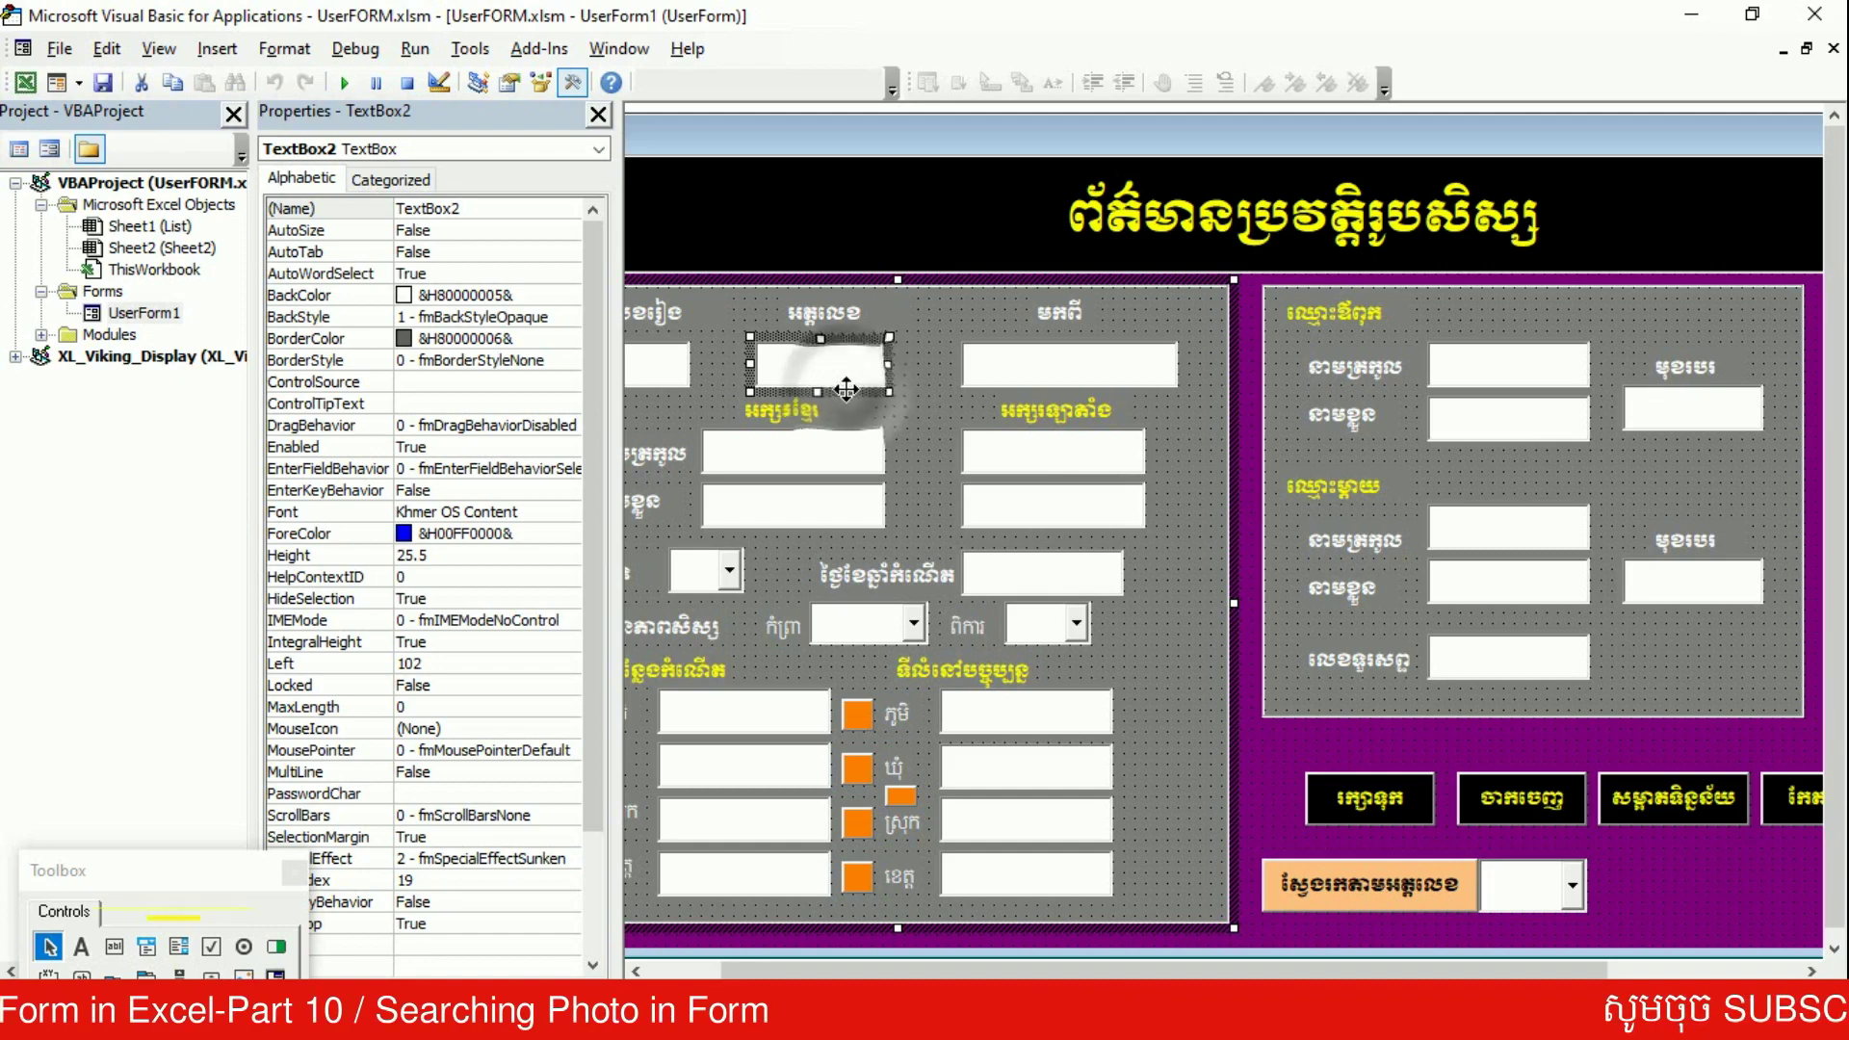
click(553, 231)
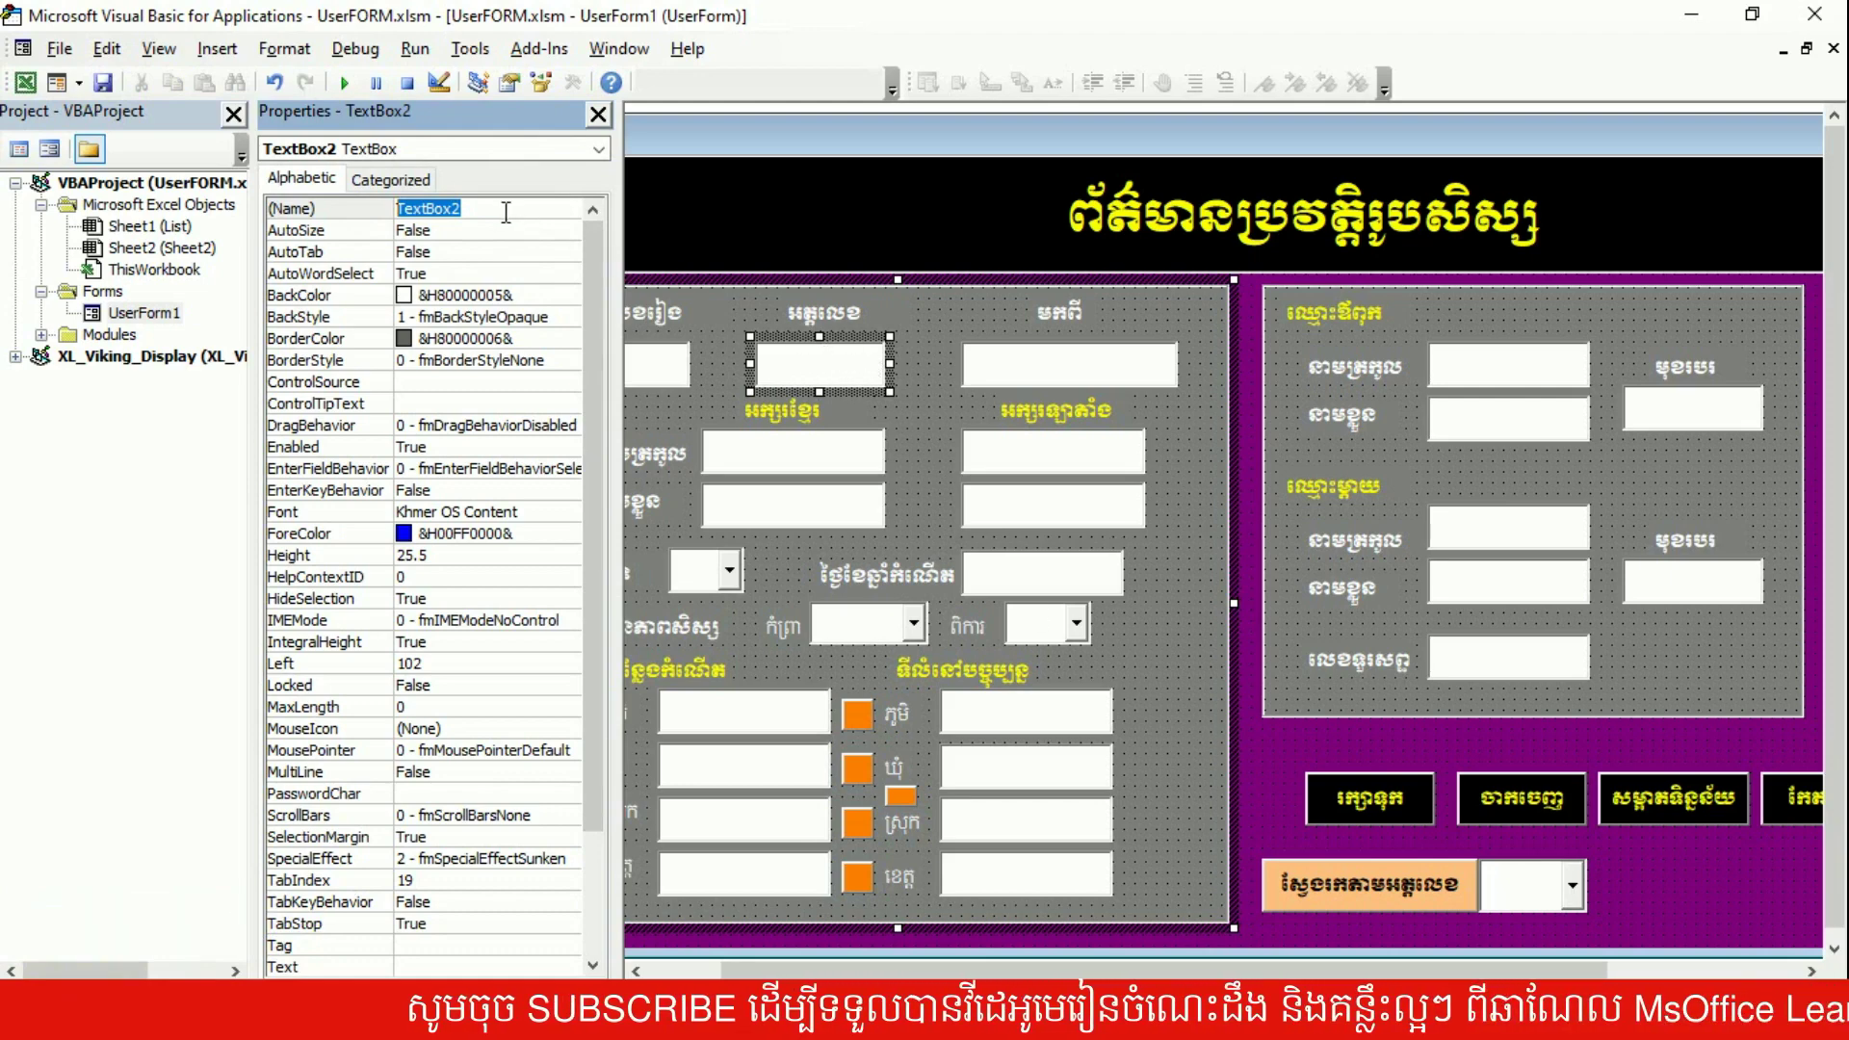
click(1037, 965)
drag(1037, 965, 972, 959)
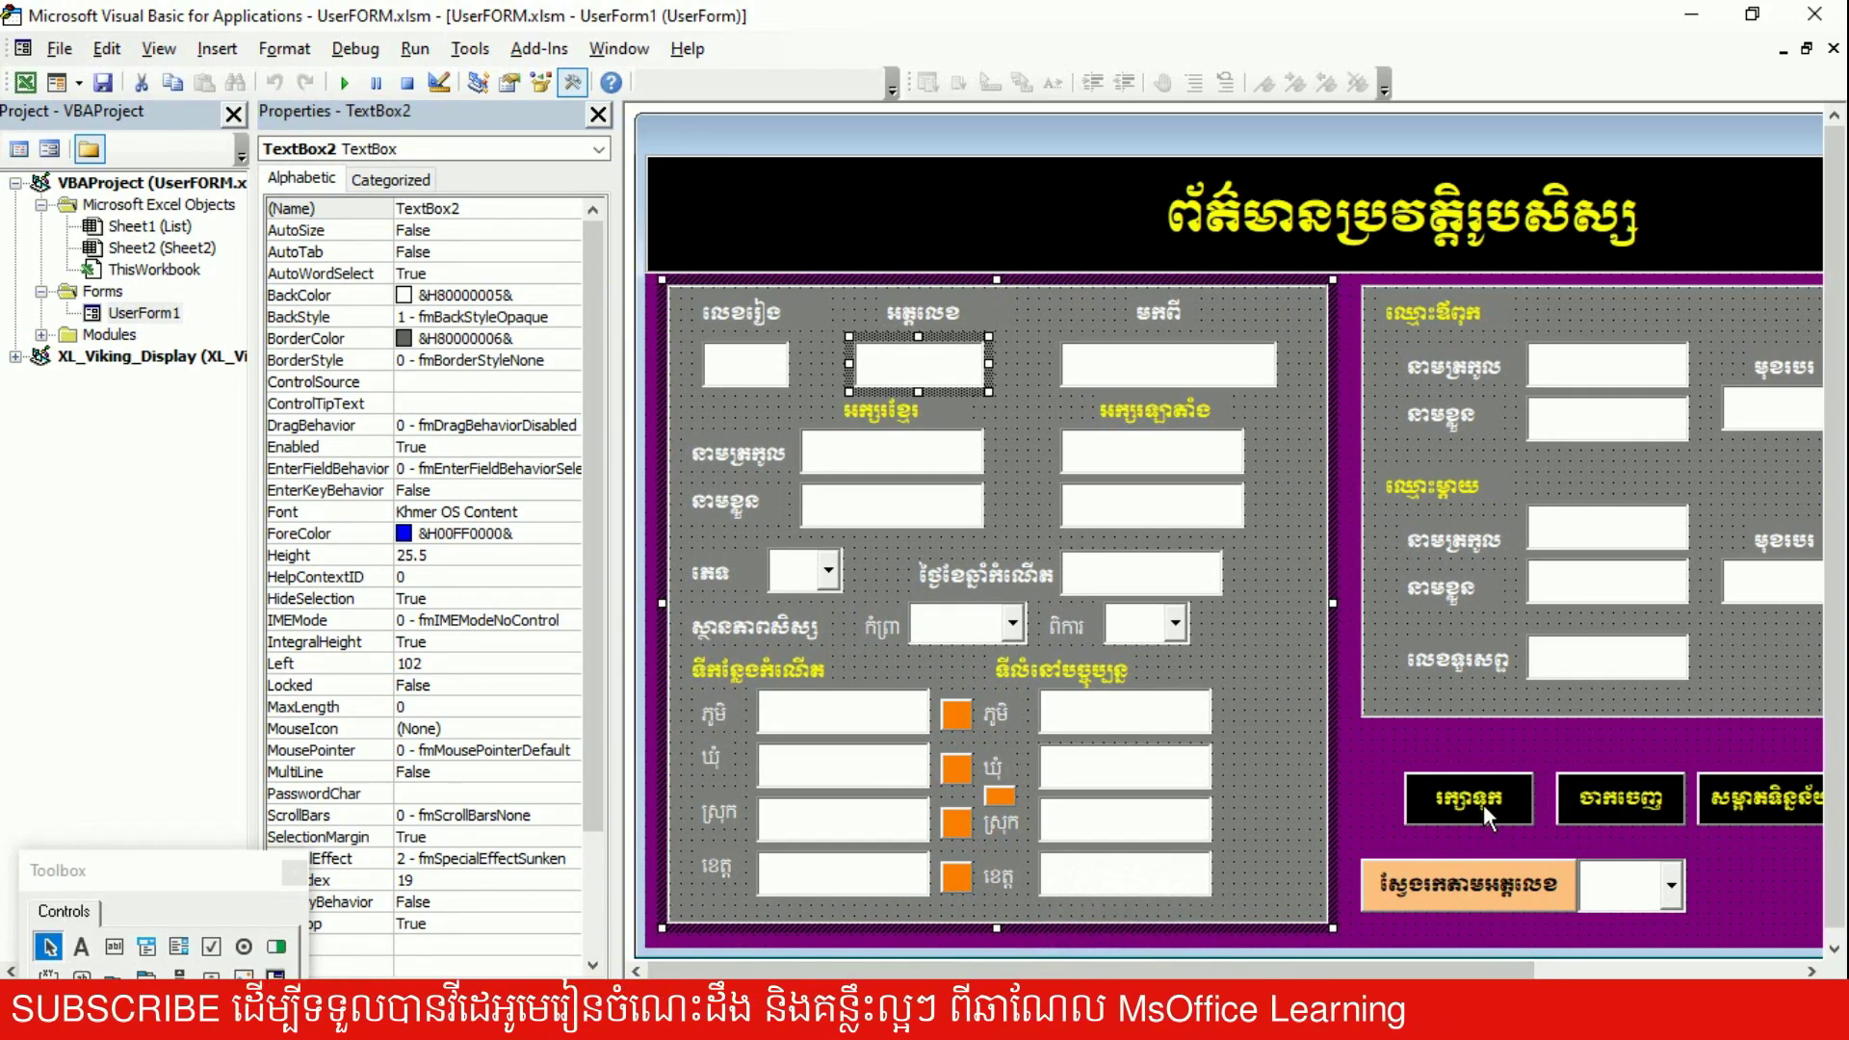
click(848, 471)
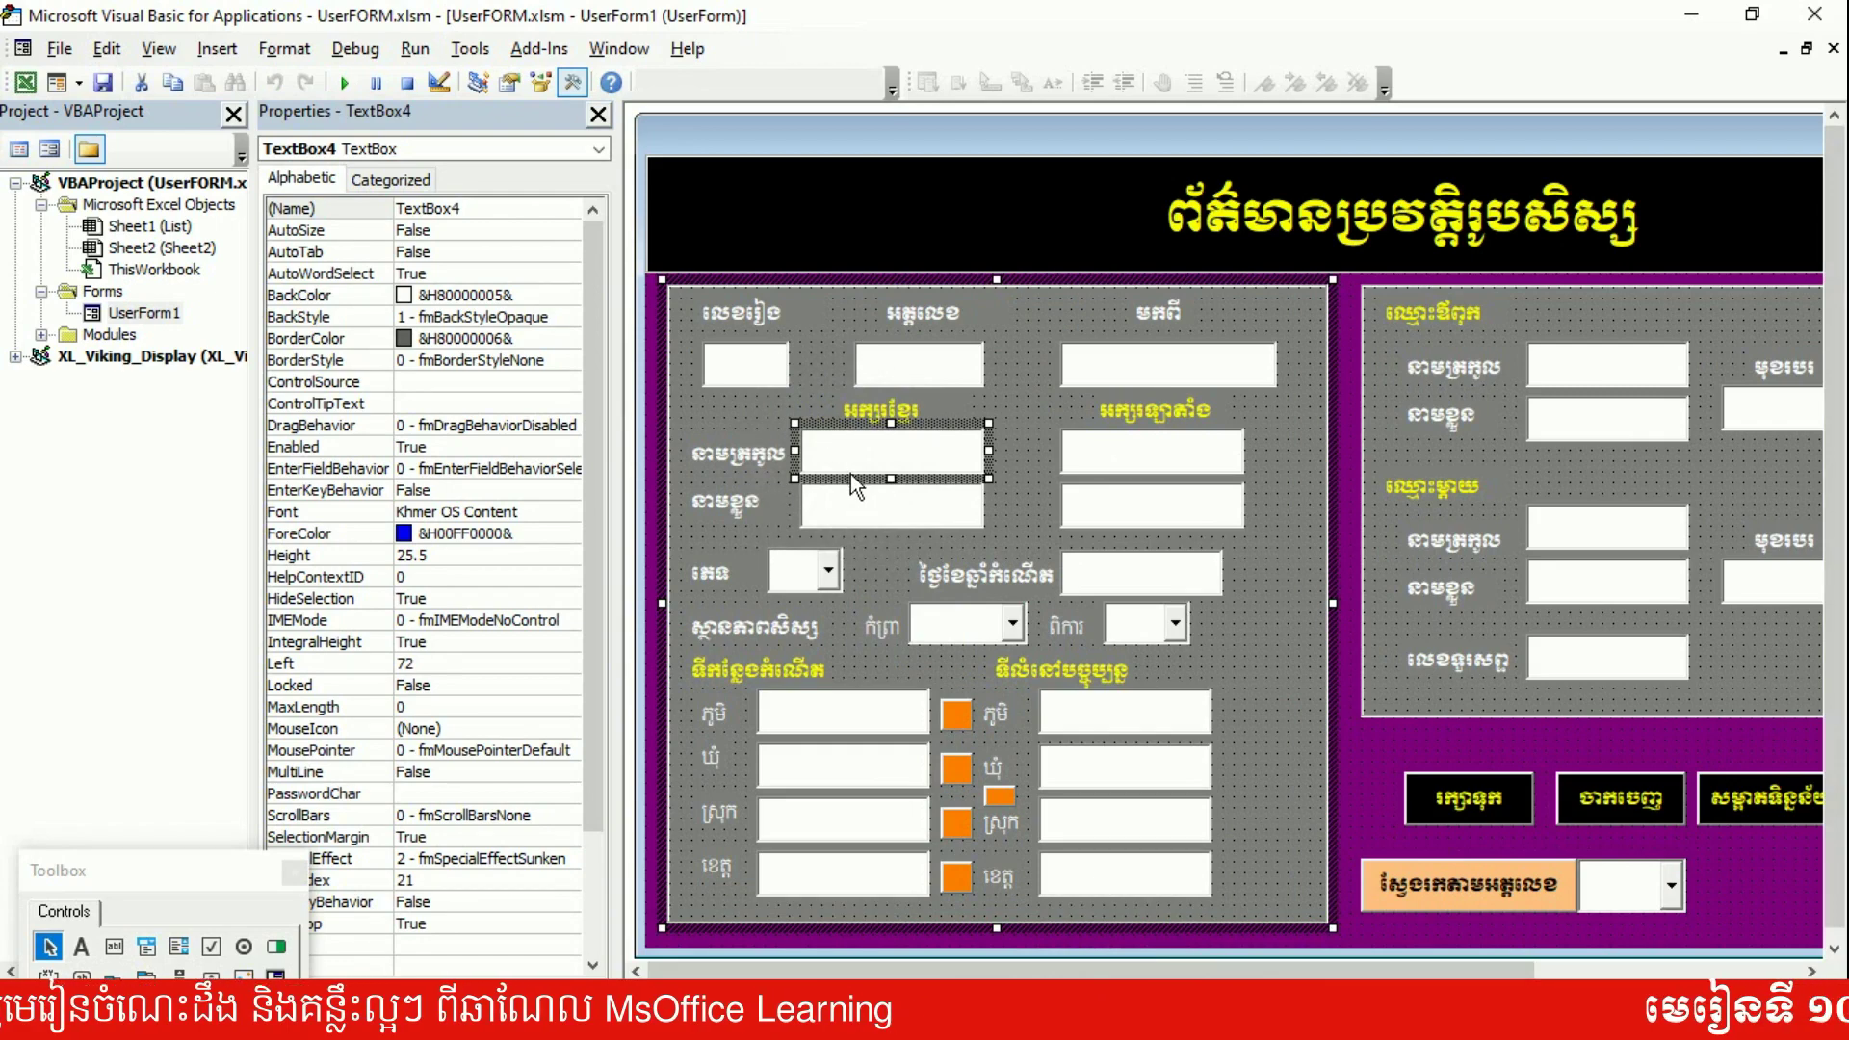
click(717, 378)
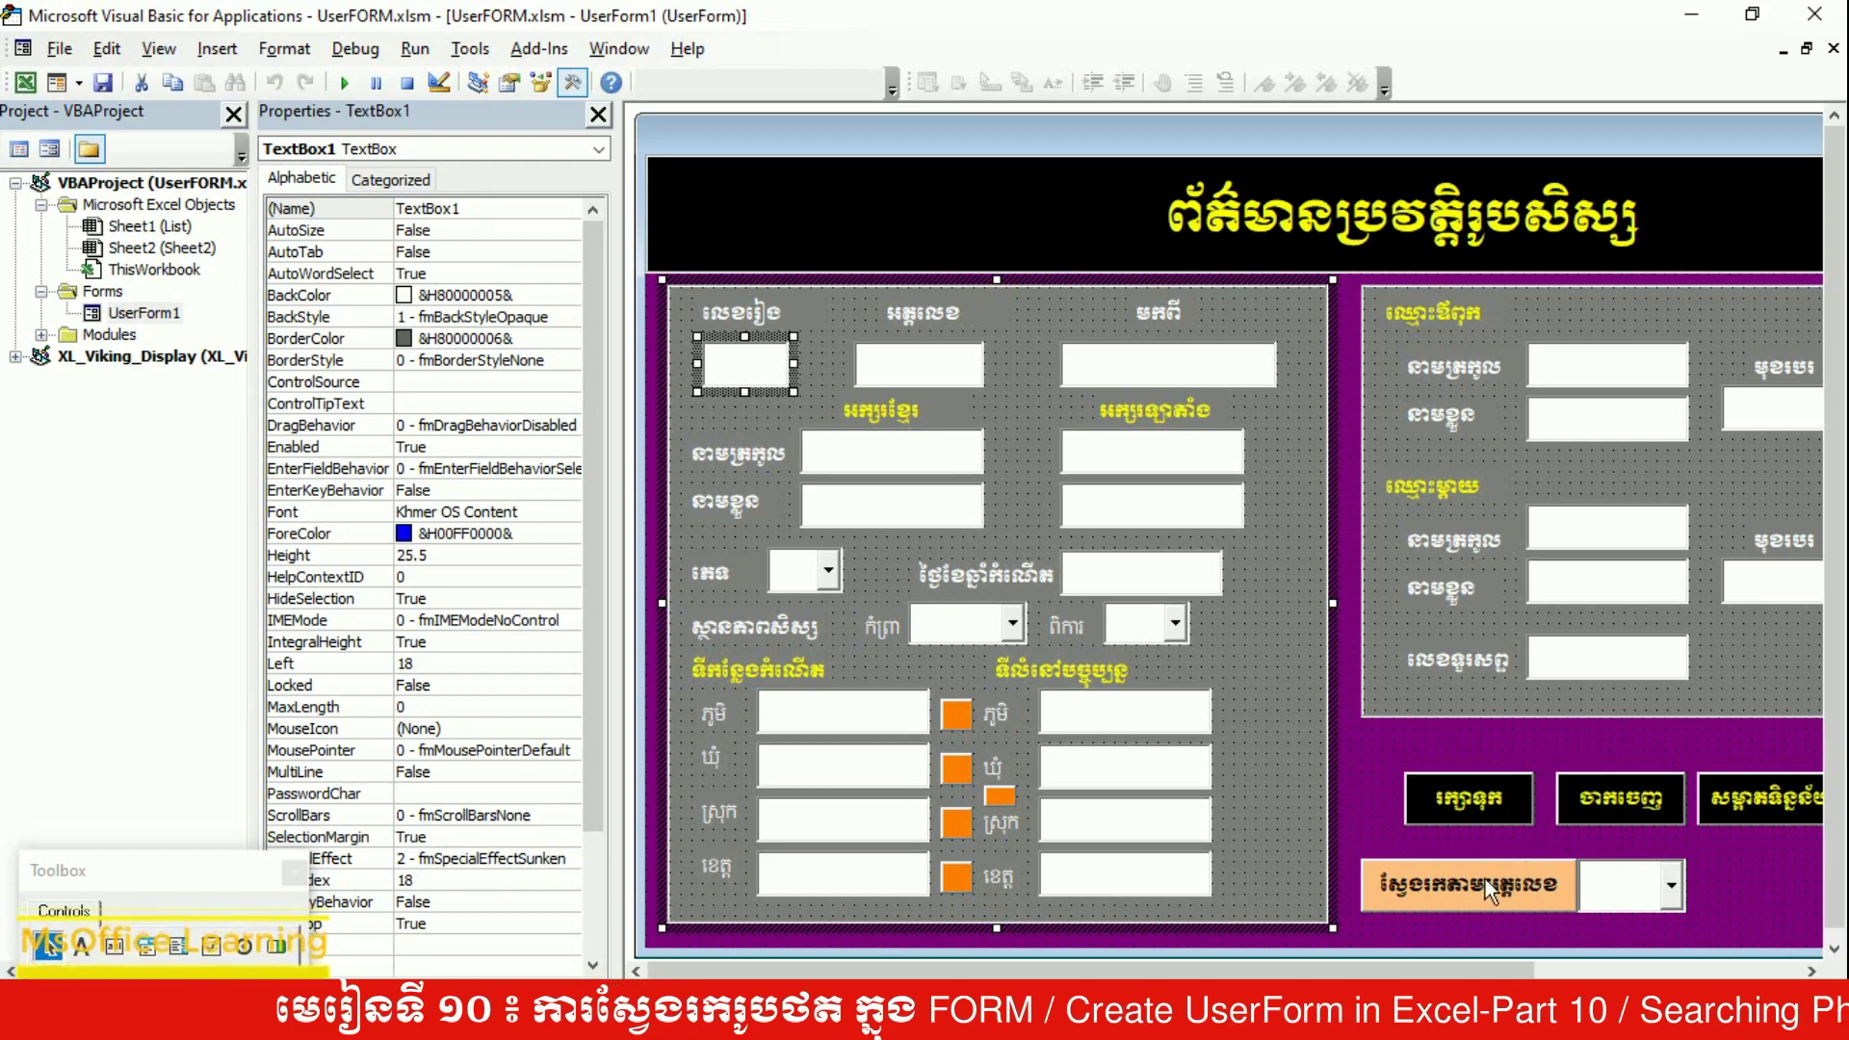
click(930, 370)
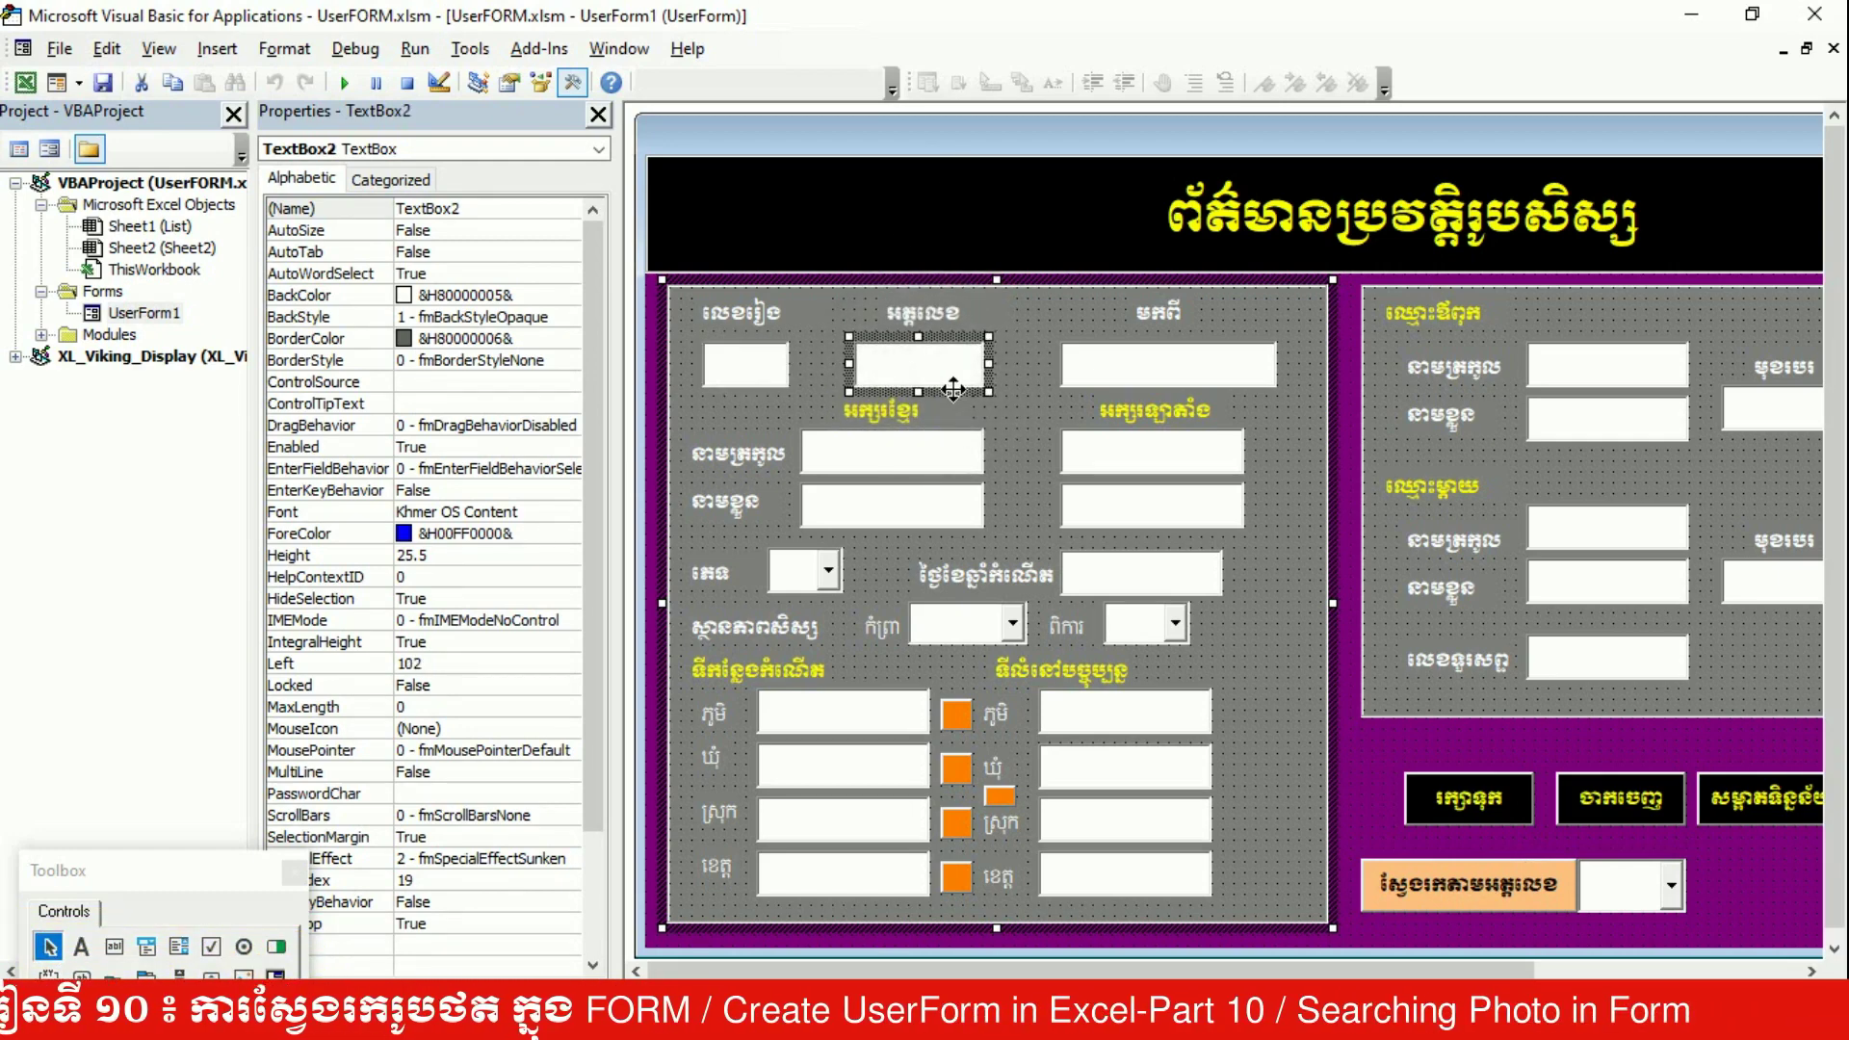
click(840, 448)
click(863, 502)
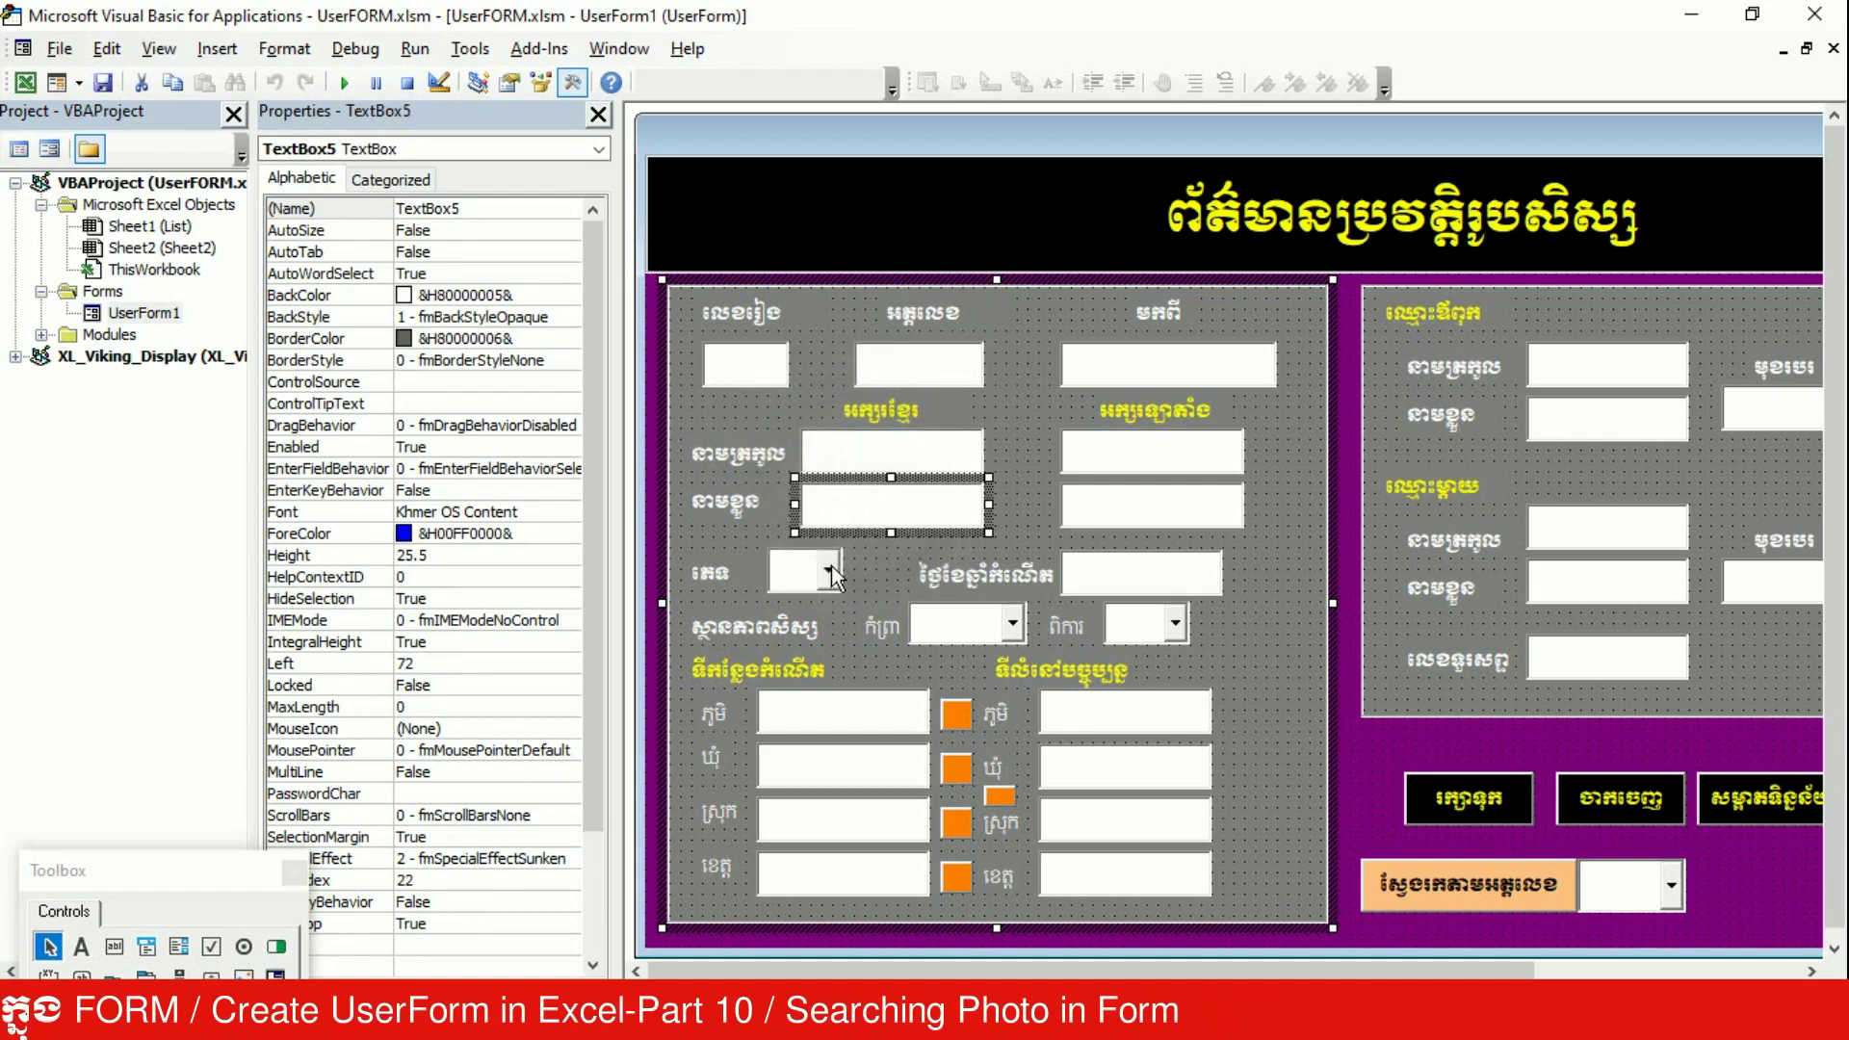
click(1083, 564)
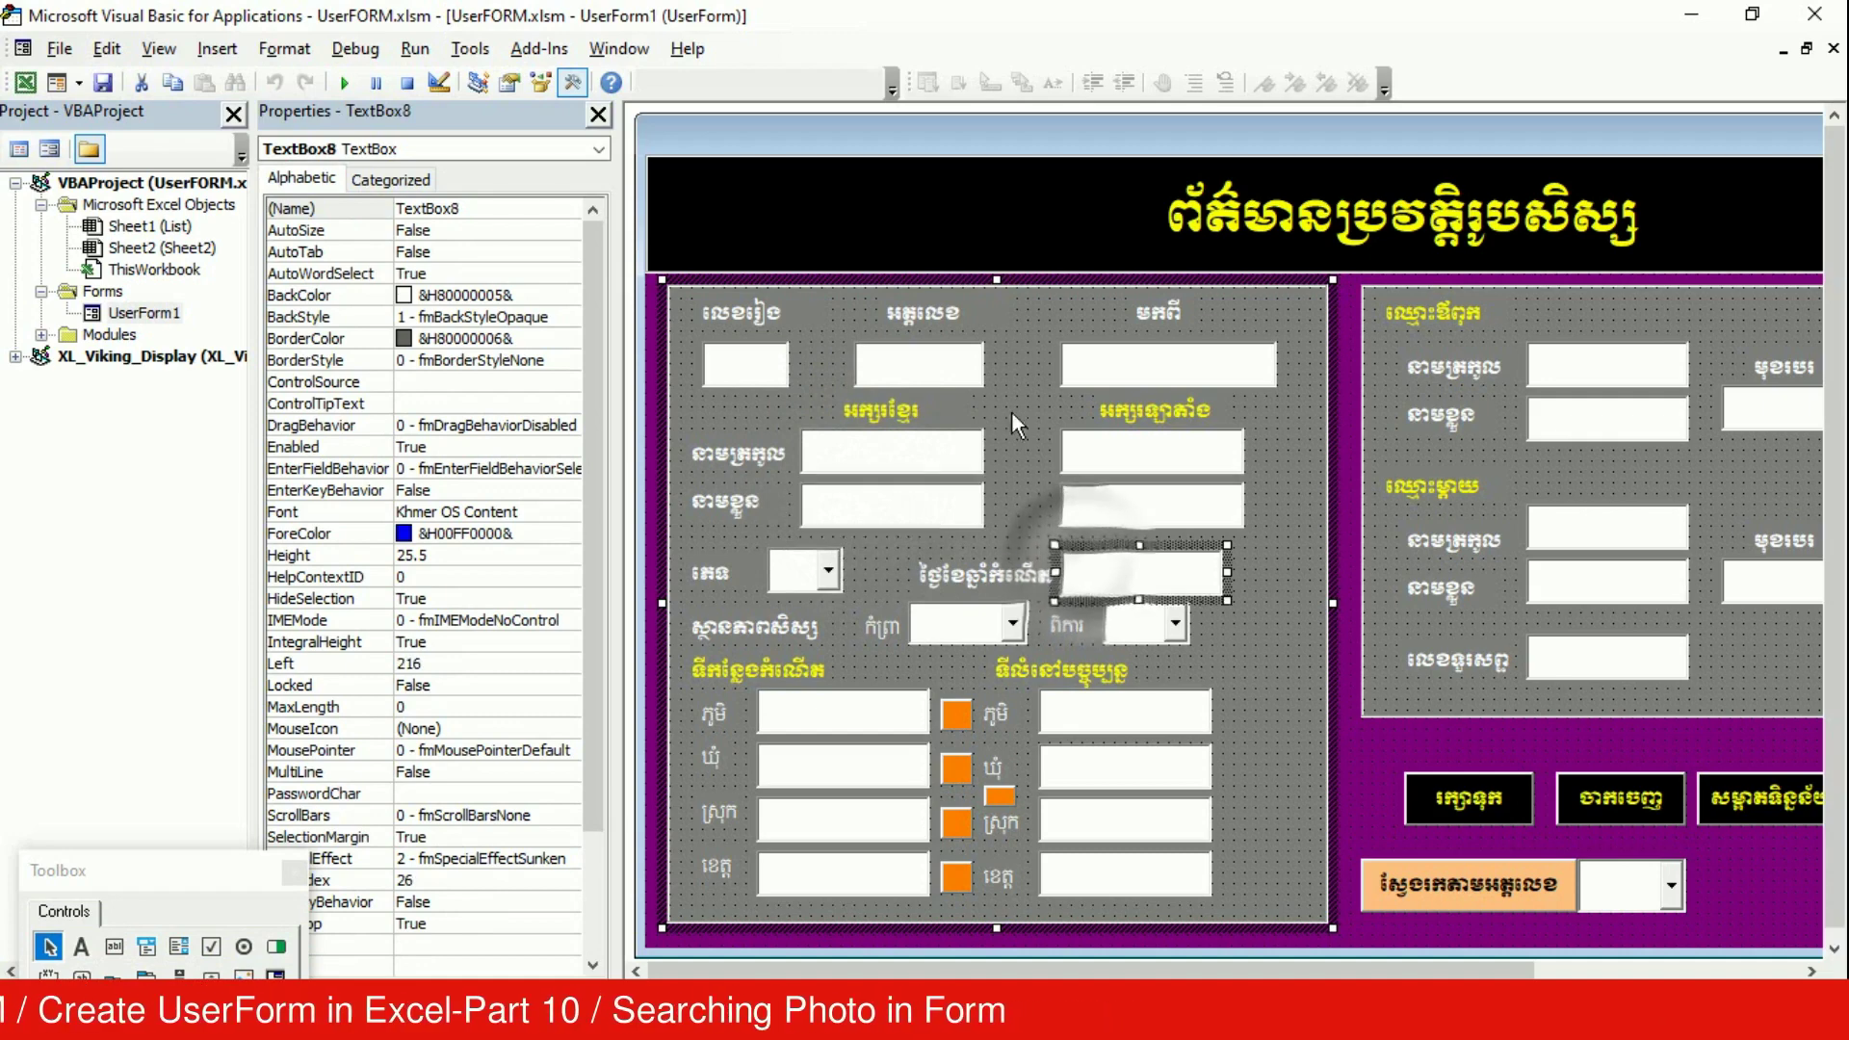
click(944, 371)
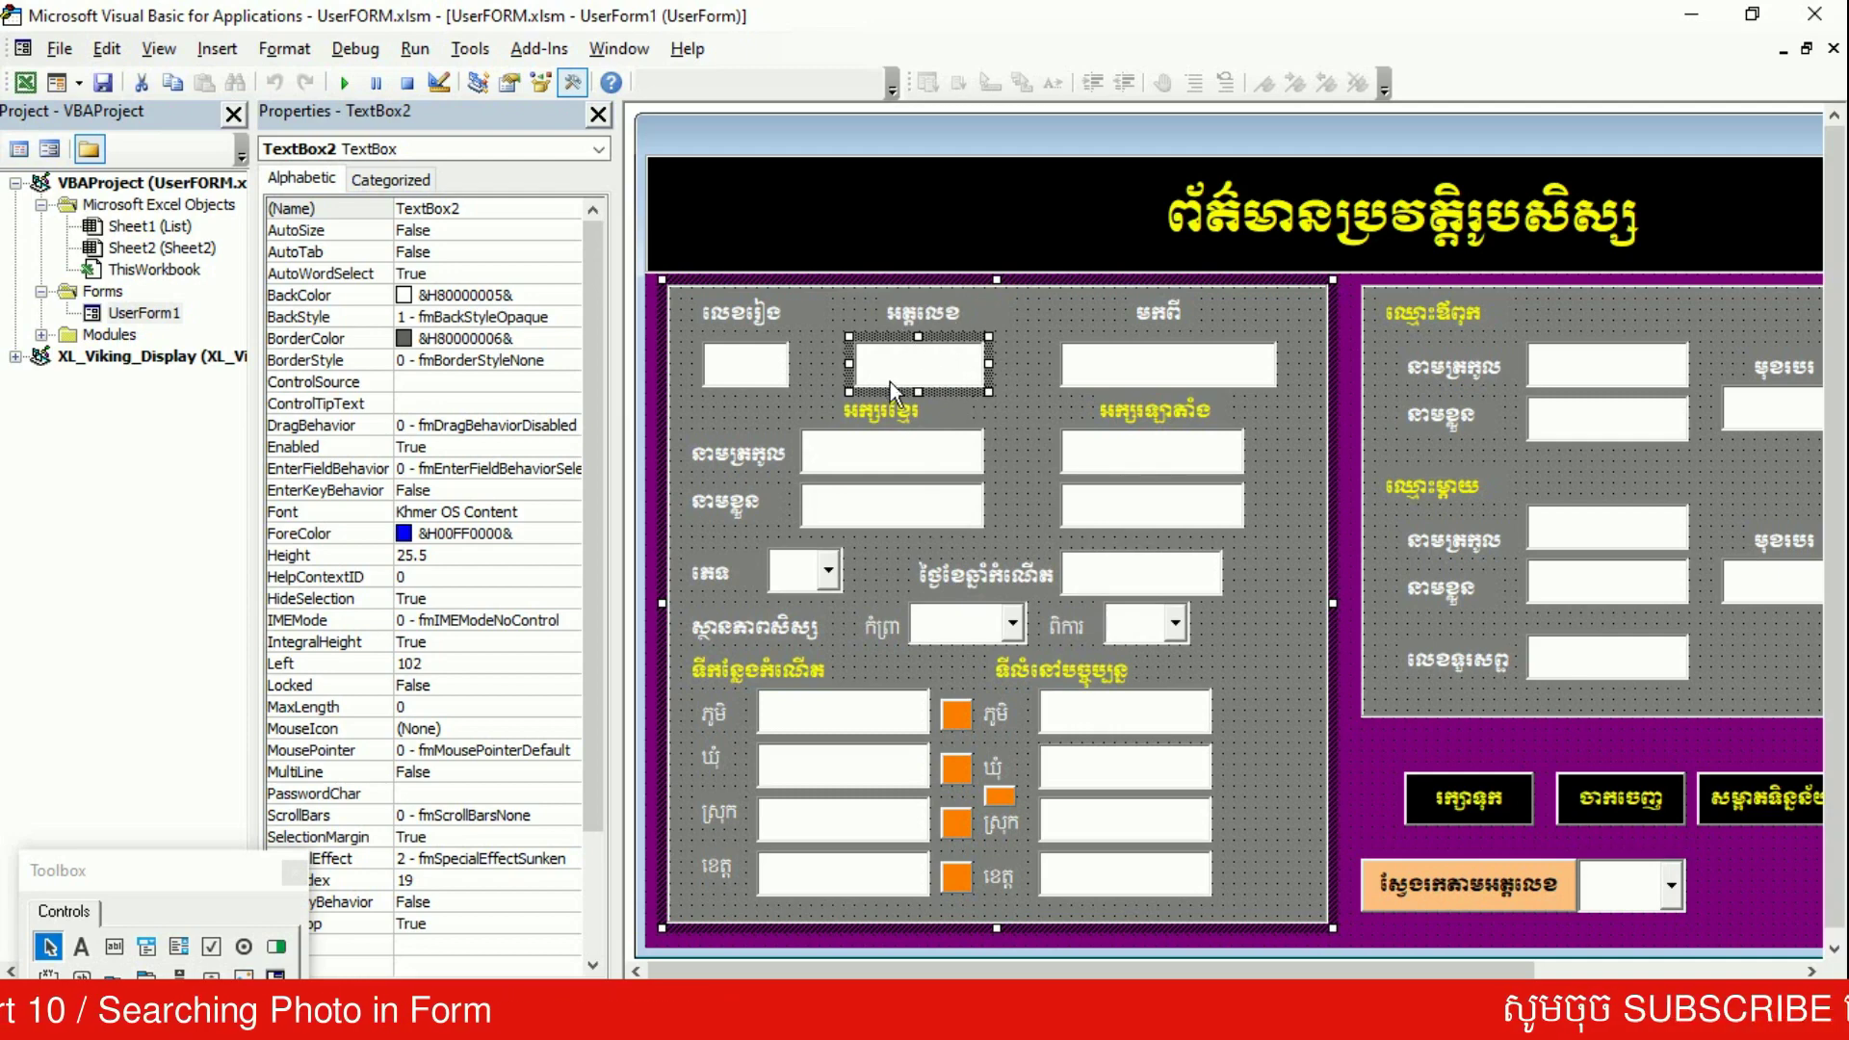
click(935, 386)
key(F4)
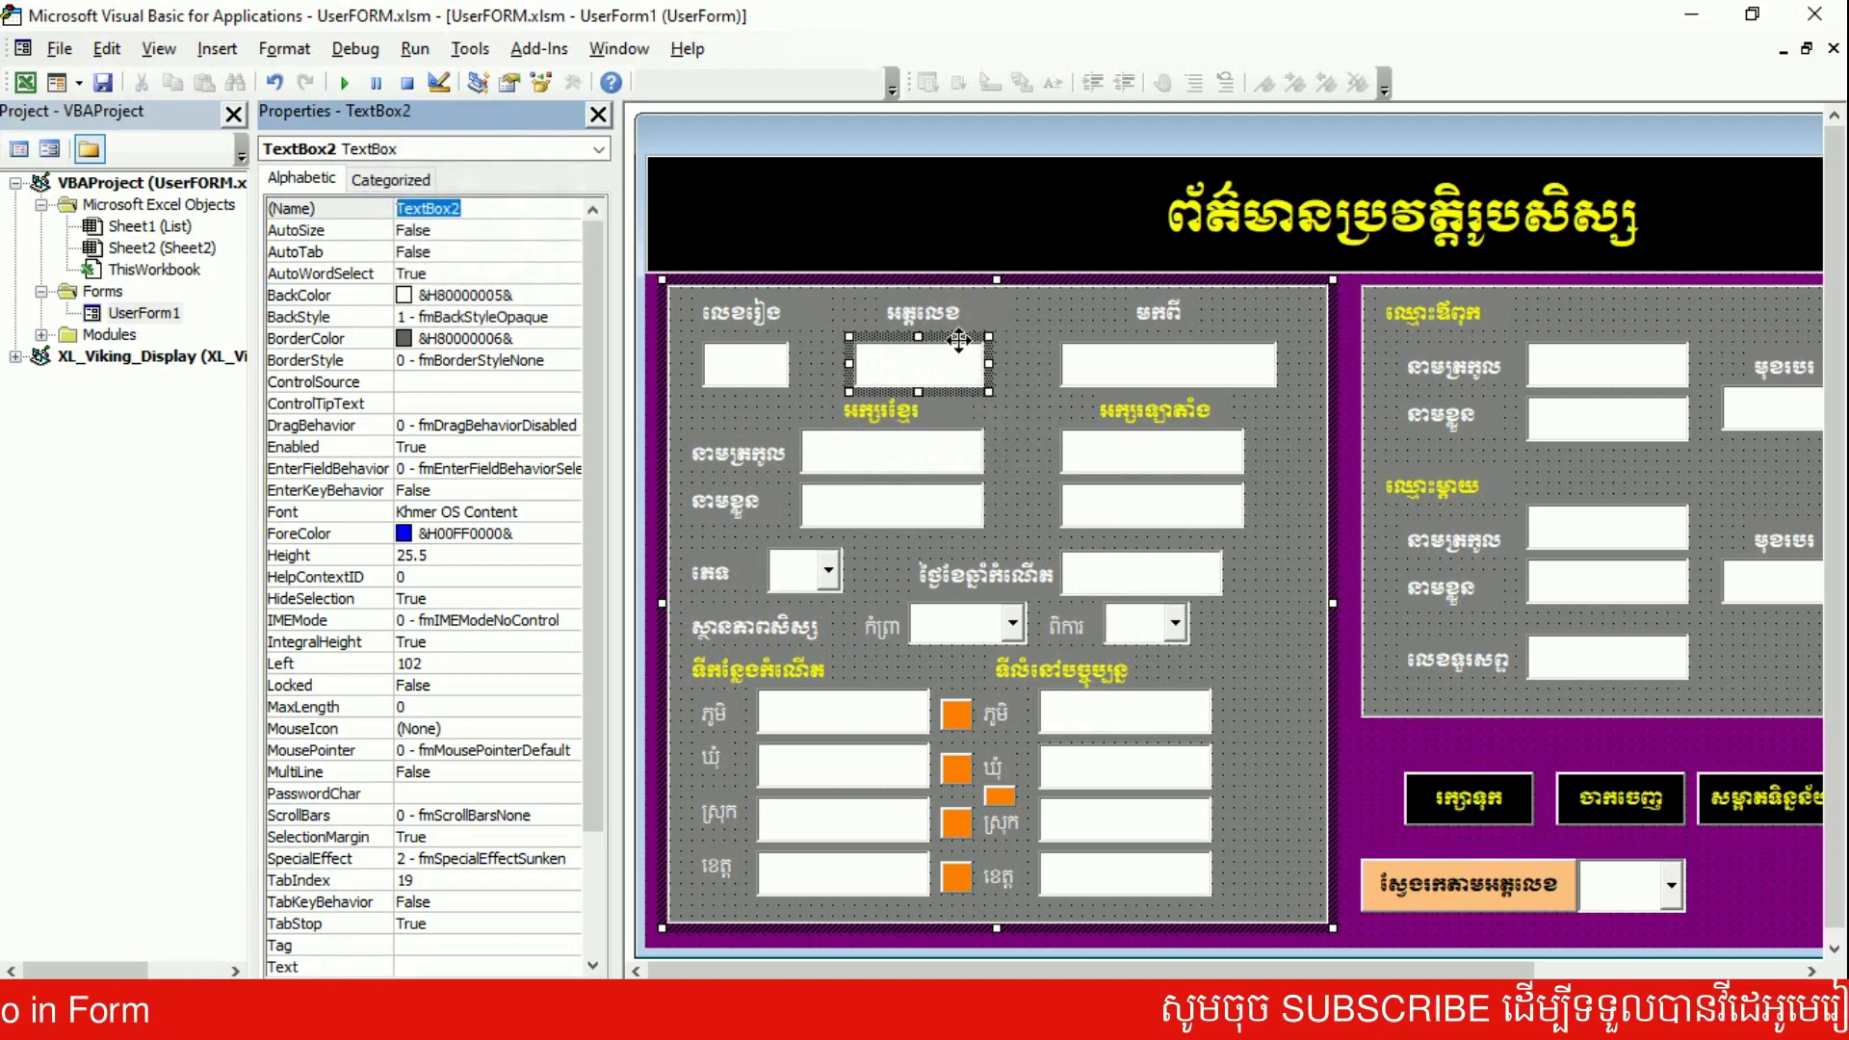
double_click(1508, 892)
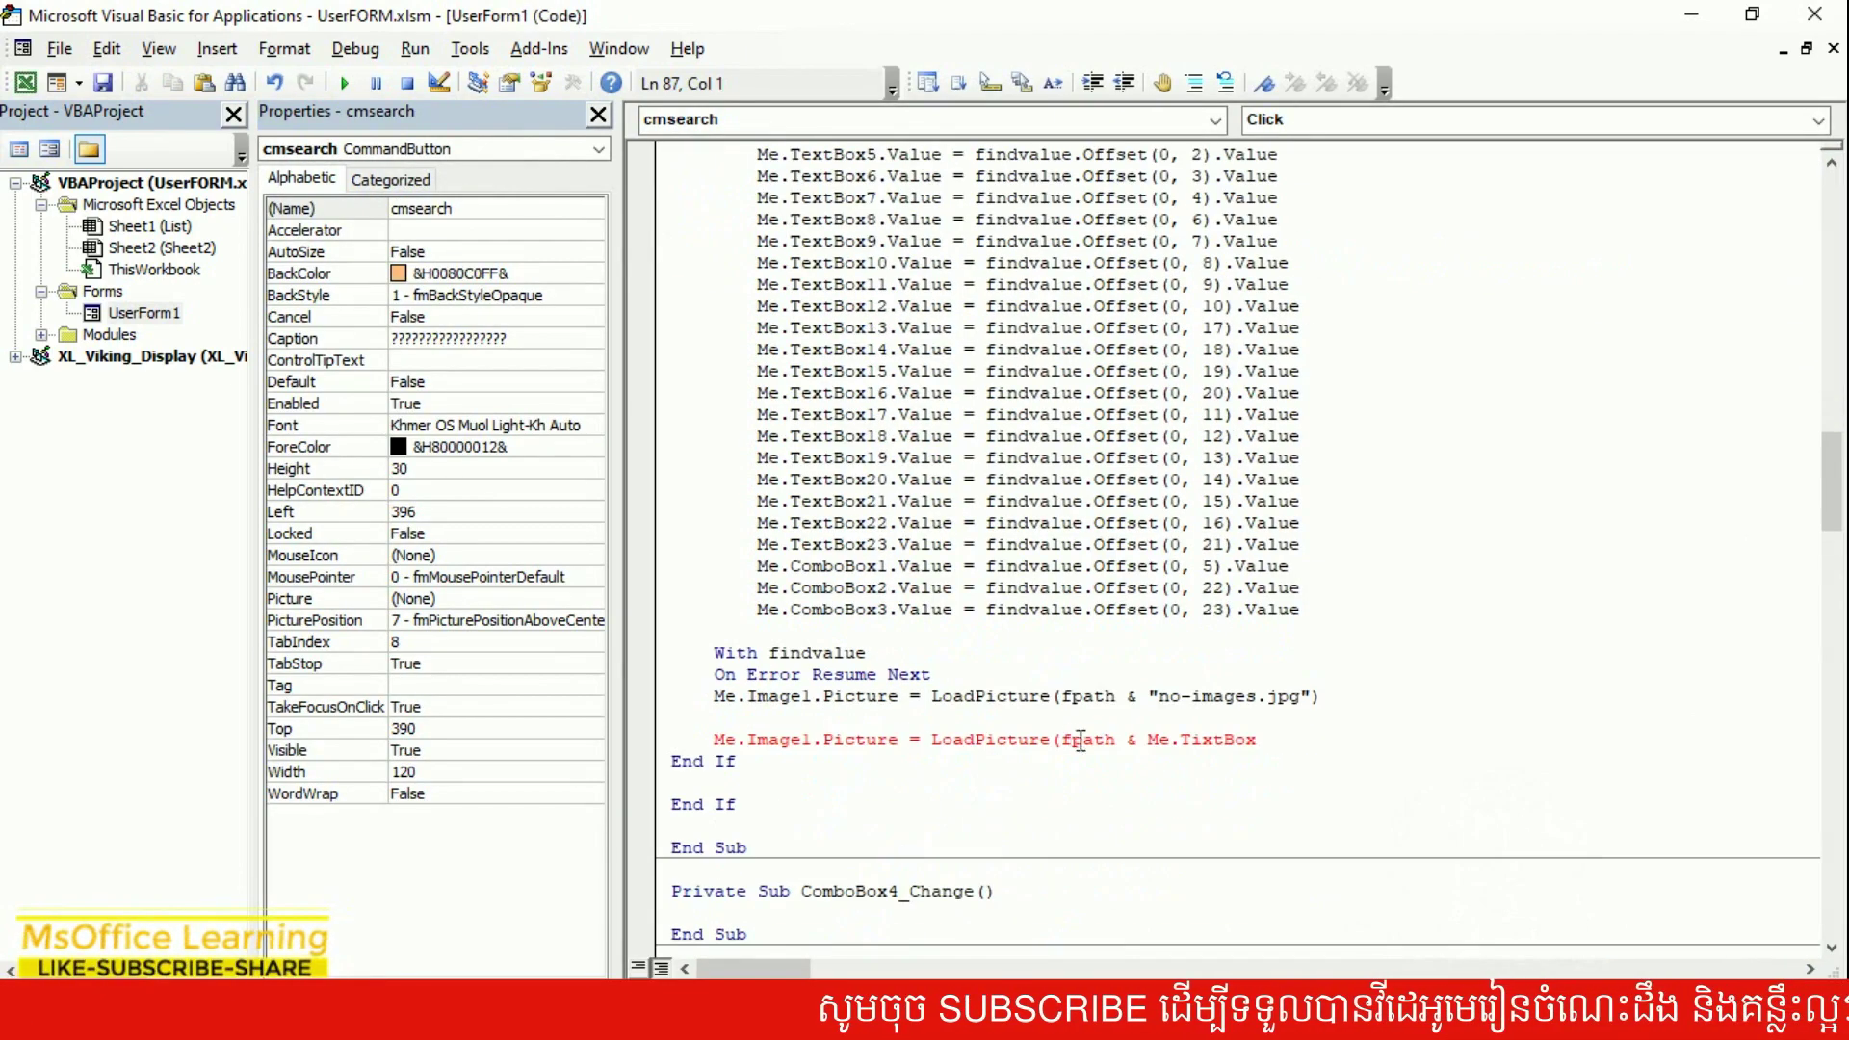
Correct the second line to LoadPicture(fpath & Me.TextBox2.Text & ".jpg") and add two blank lines
key(BackSpace)
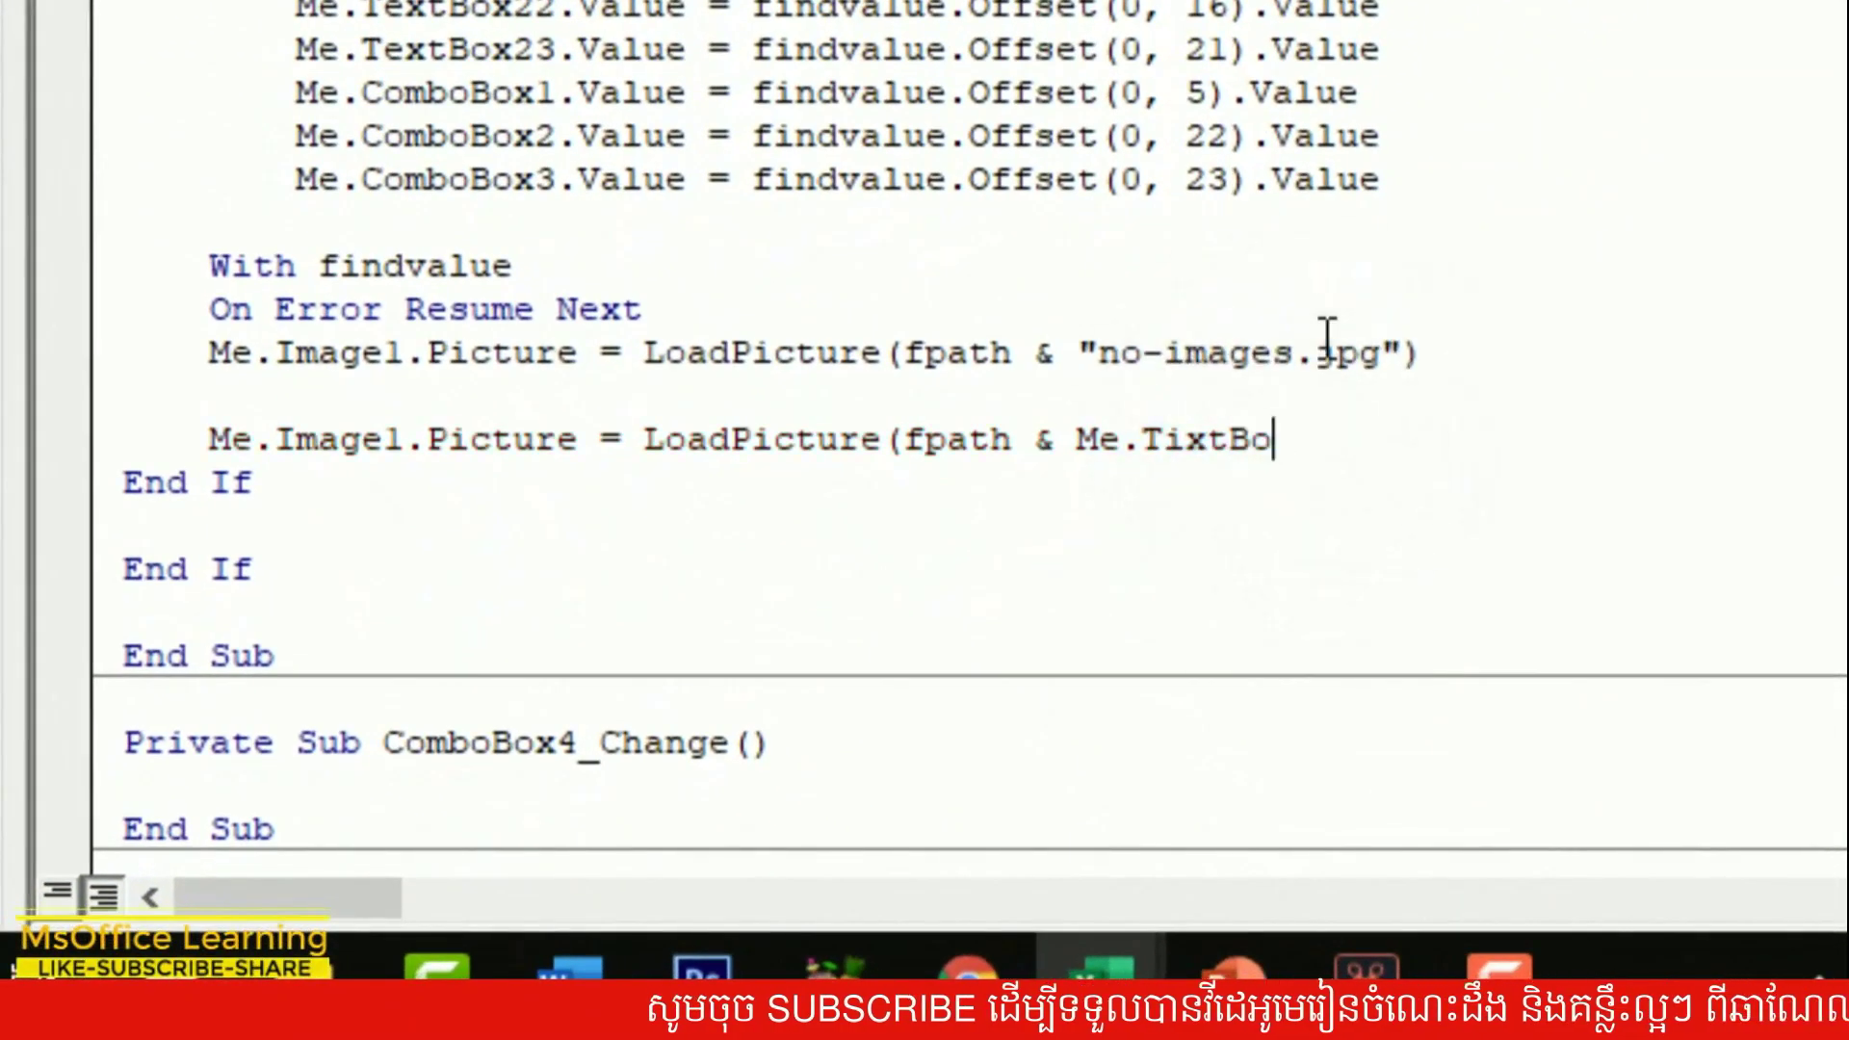
text(x2.Ti)
key(BackSpace)
text(ext)
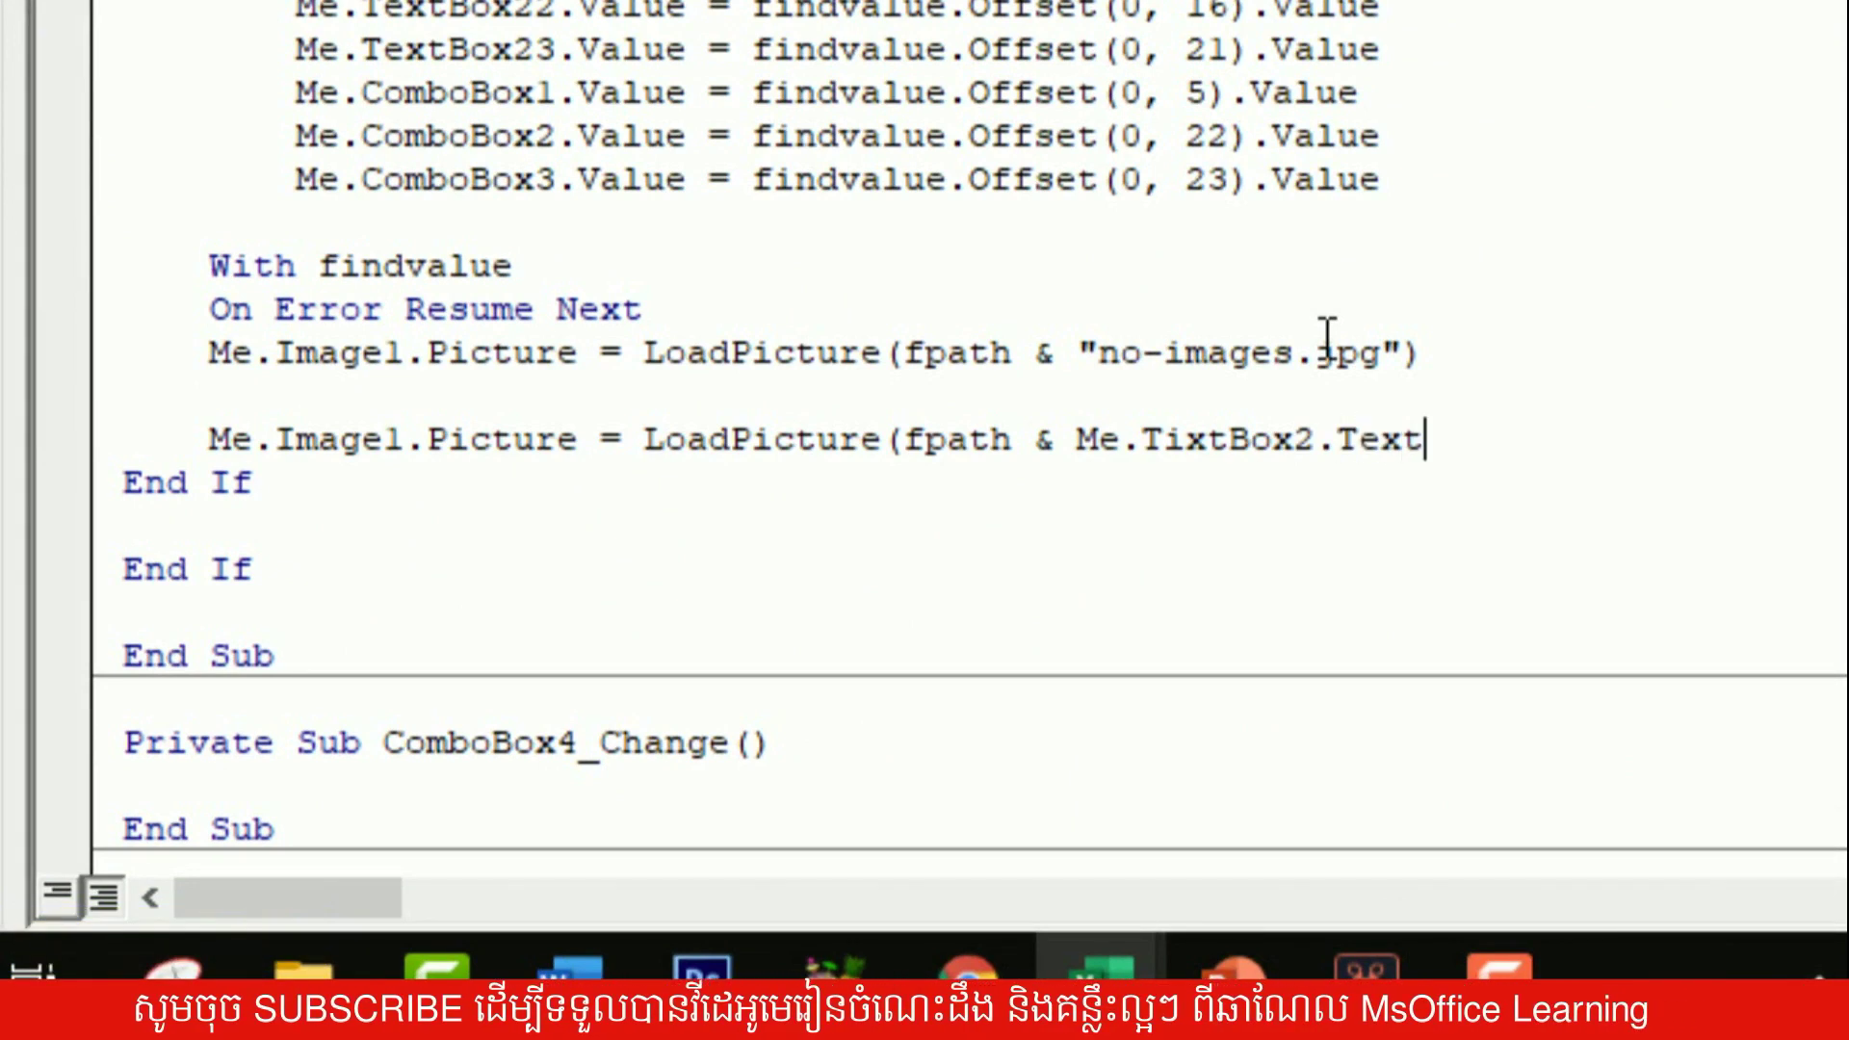
key(BackSpace)
key(BackSpace)
key(BackSpace)
key(BackSpace)
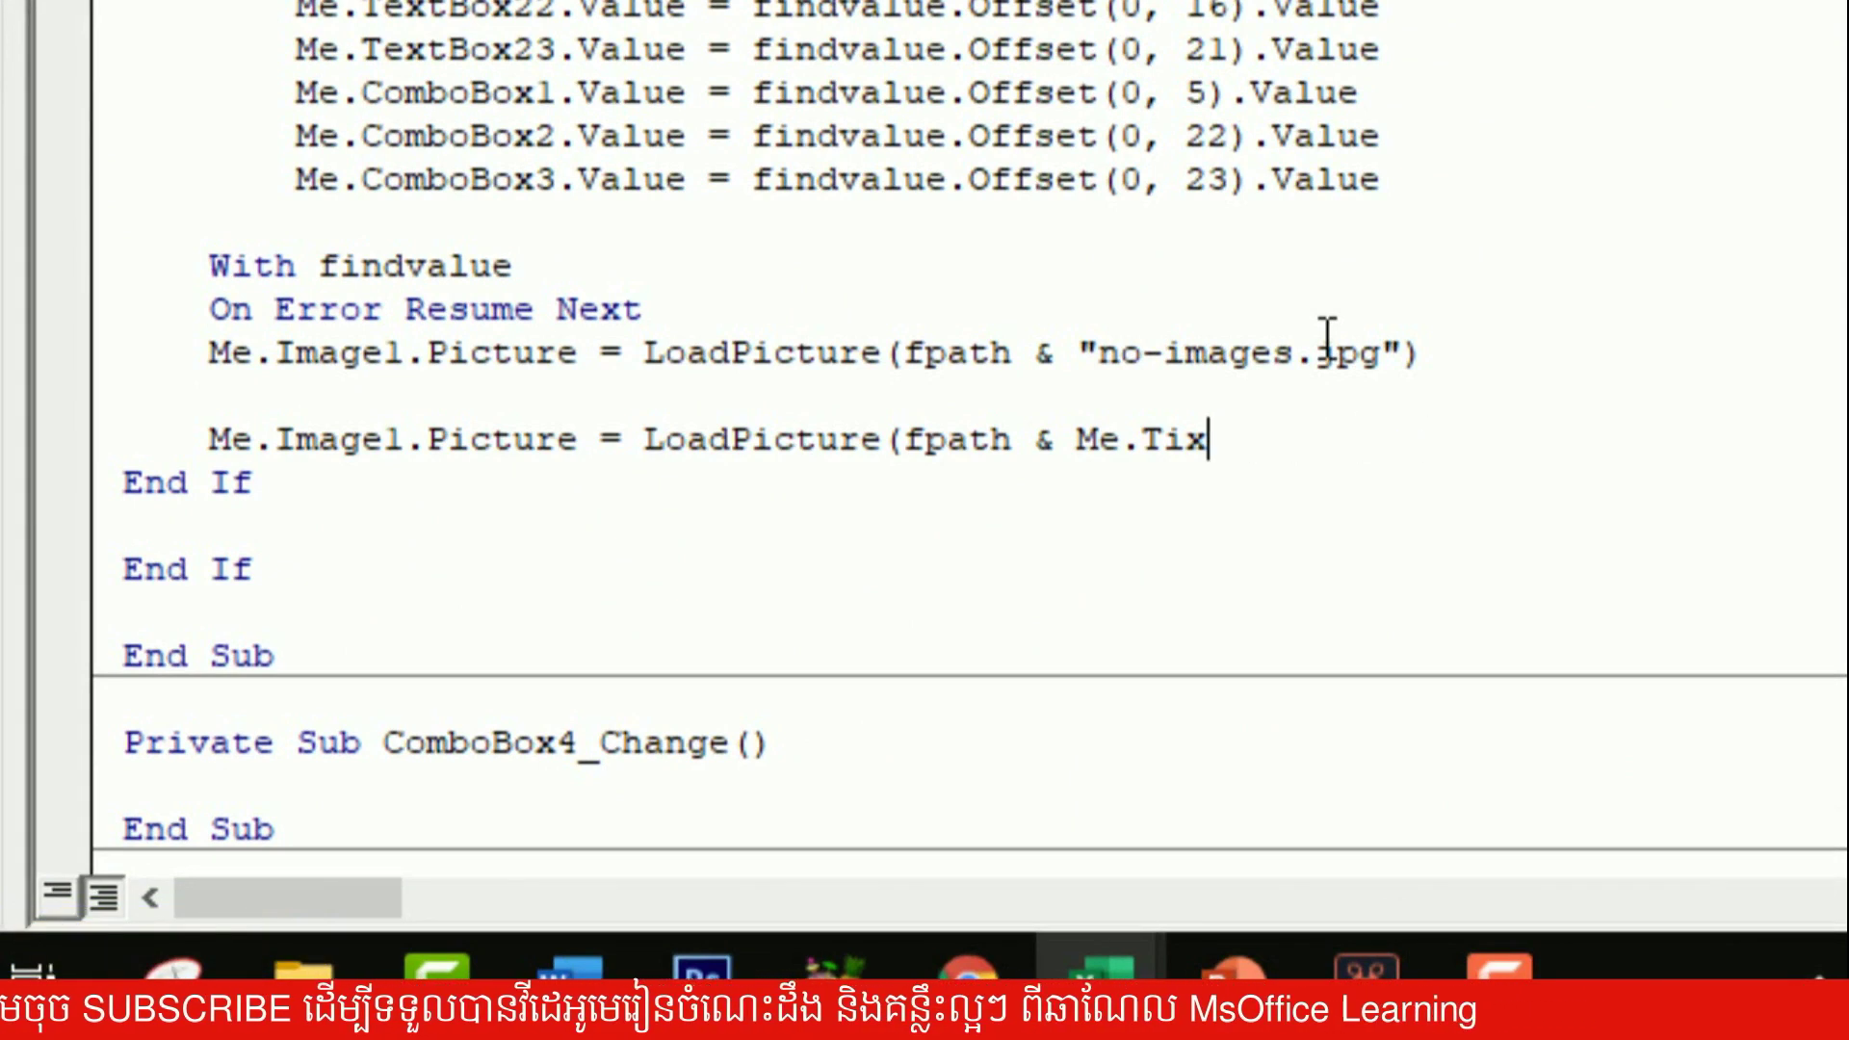
text(.)
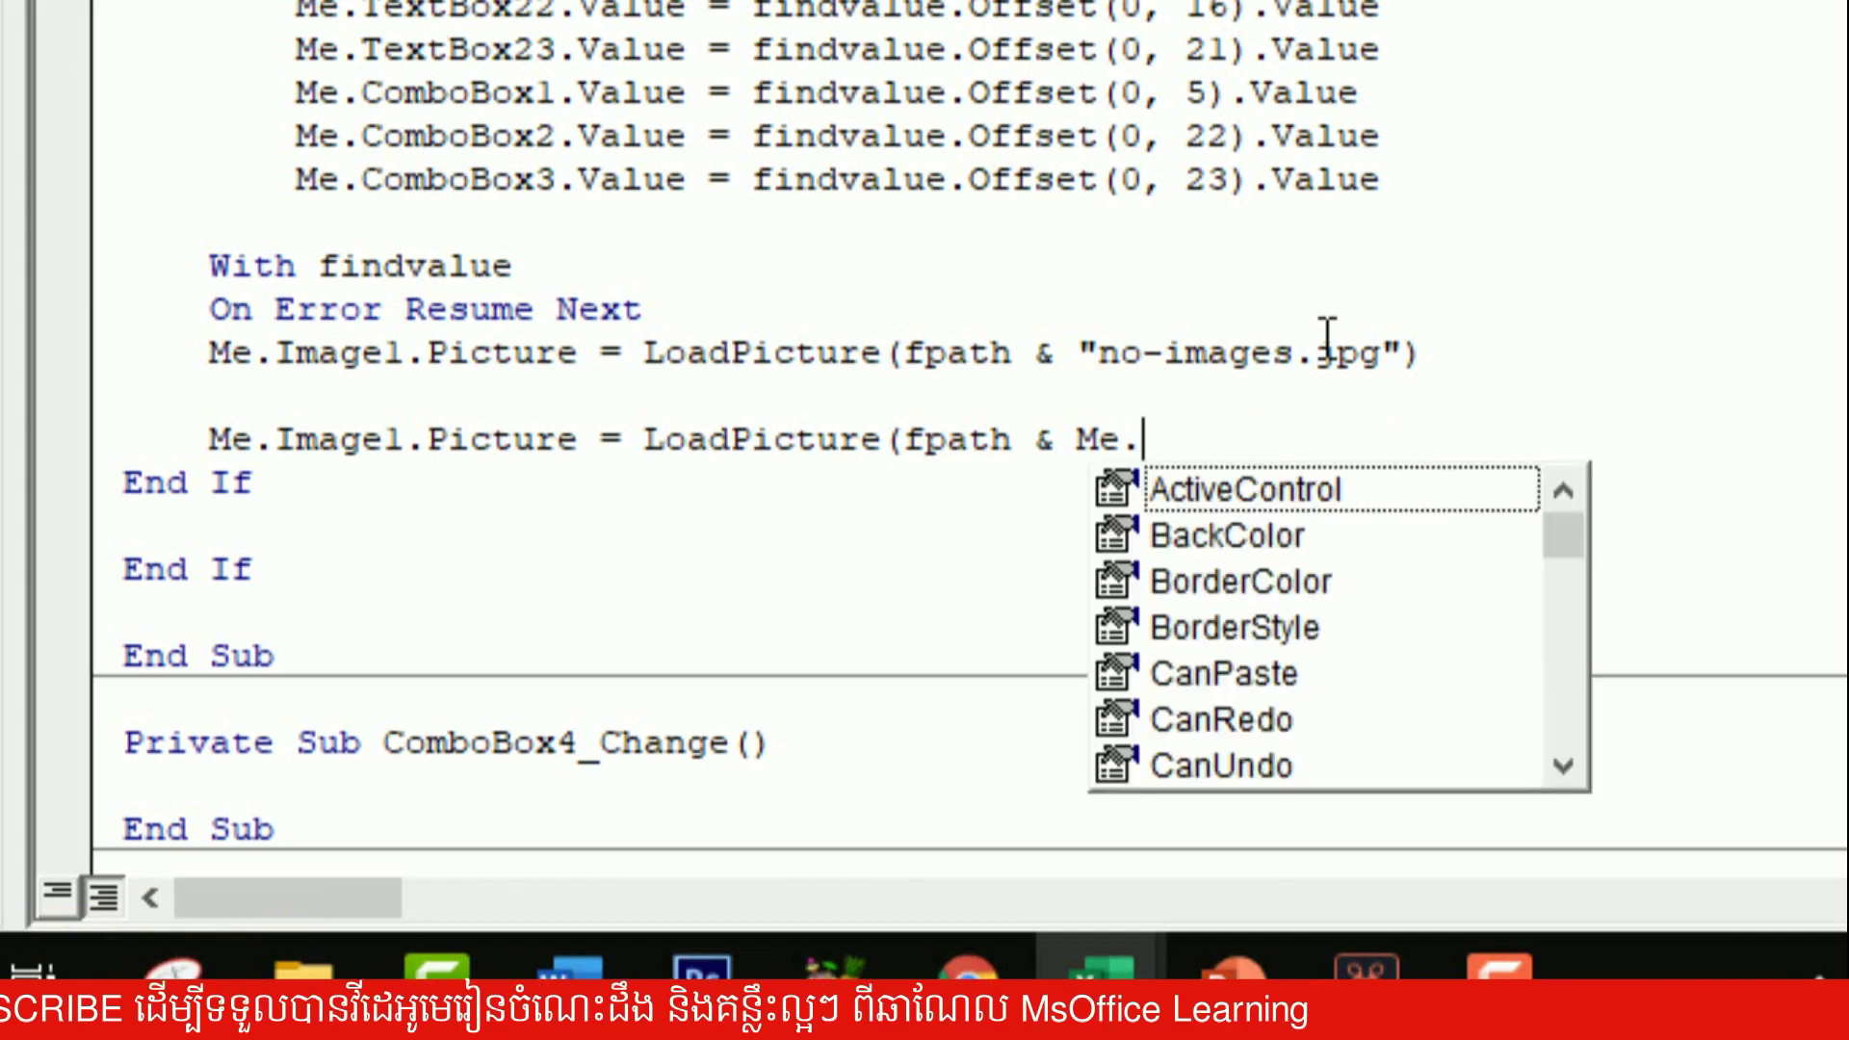
text(TextBox)
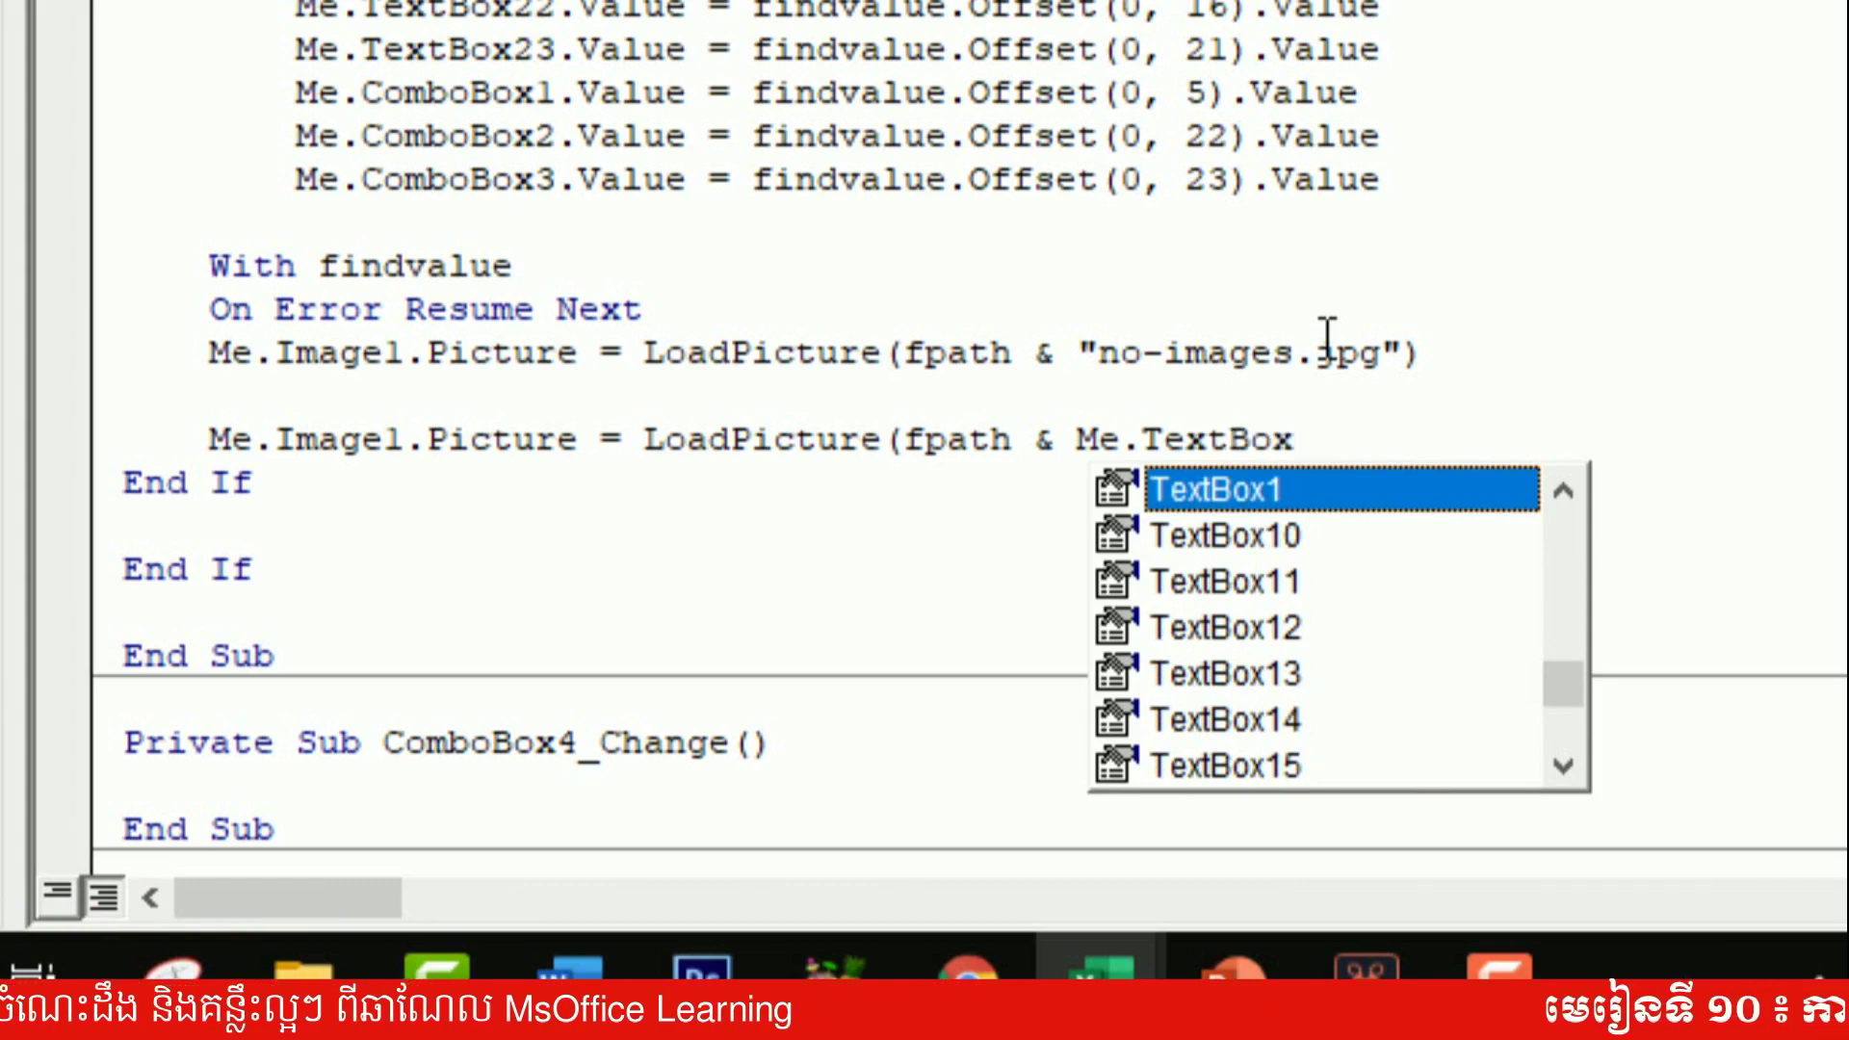
text(2.Te)
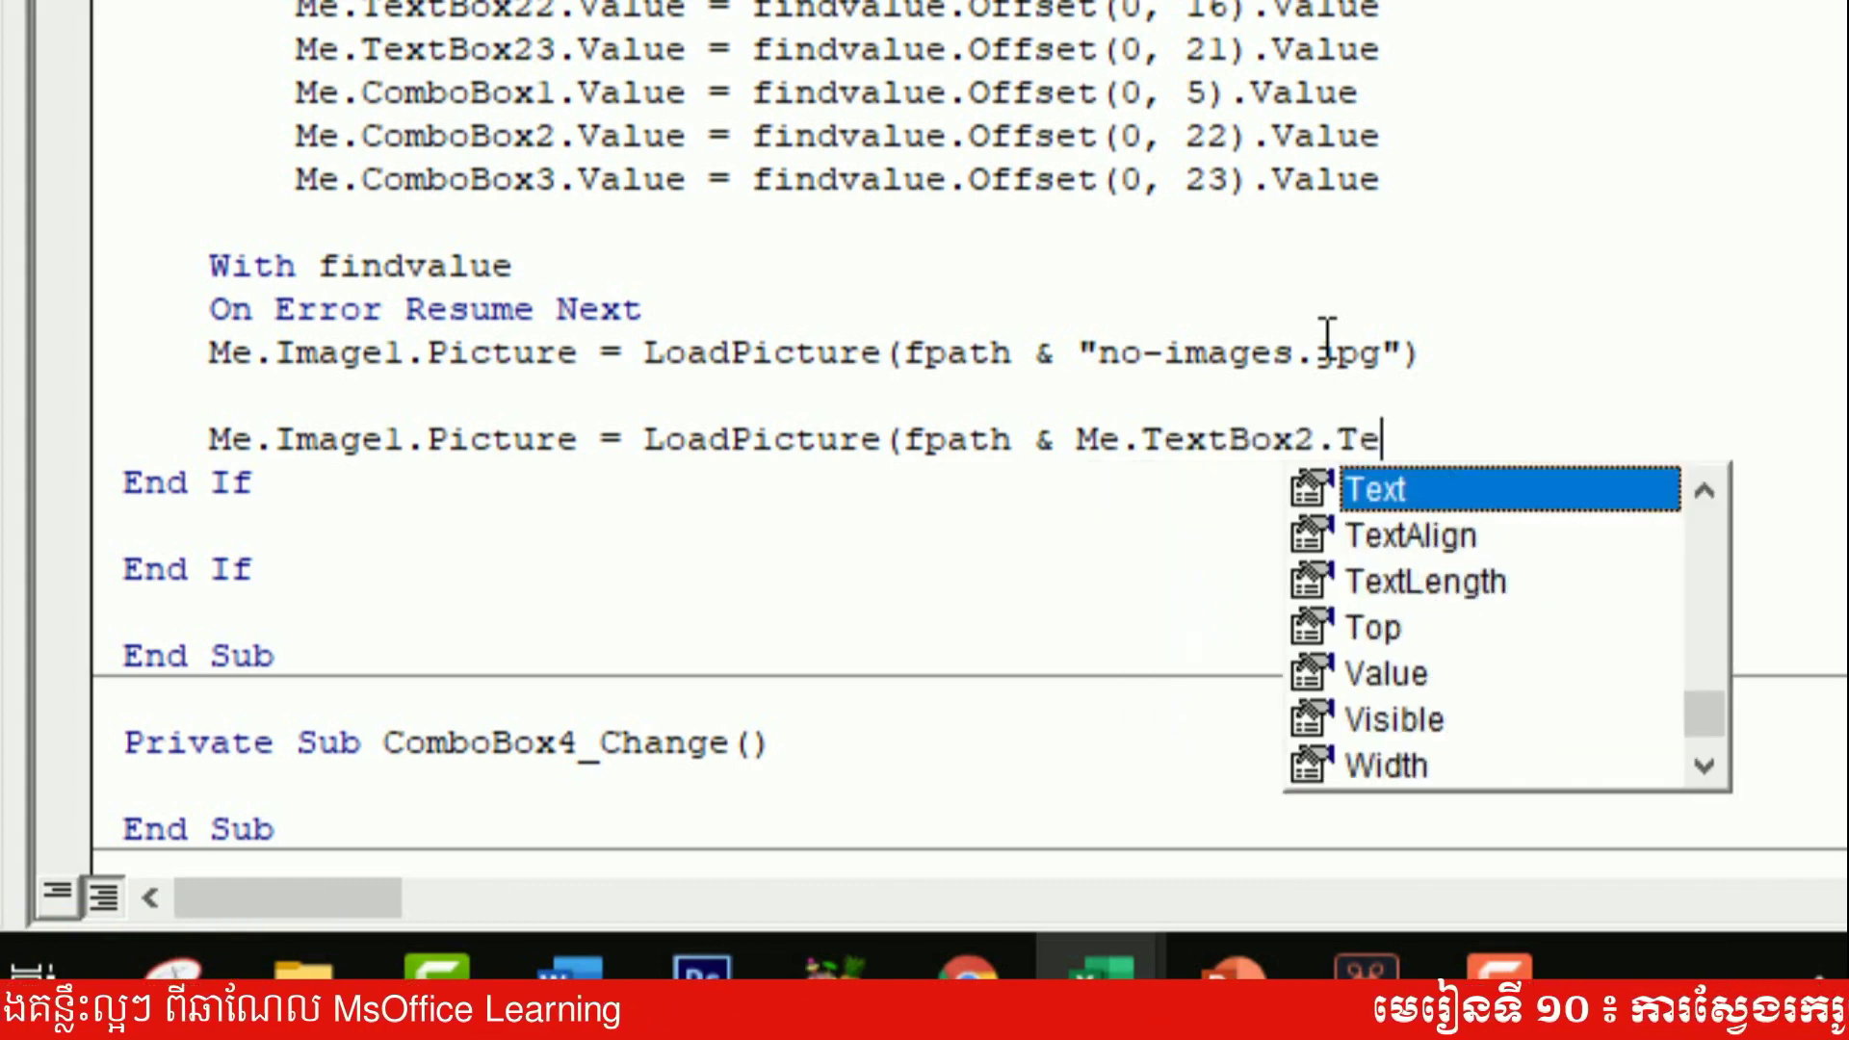
key(Tab)
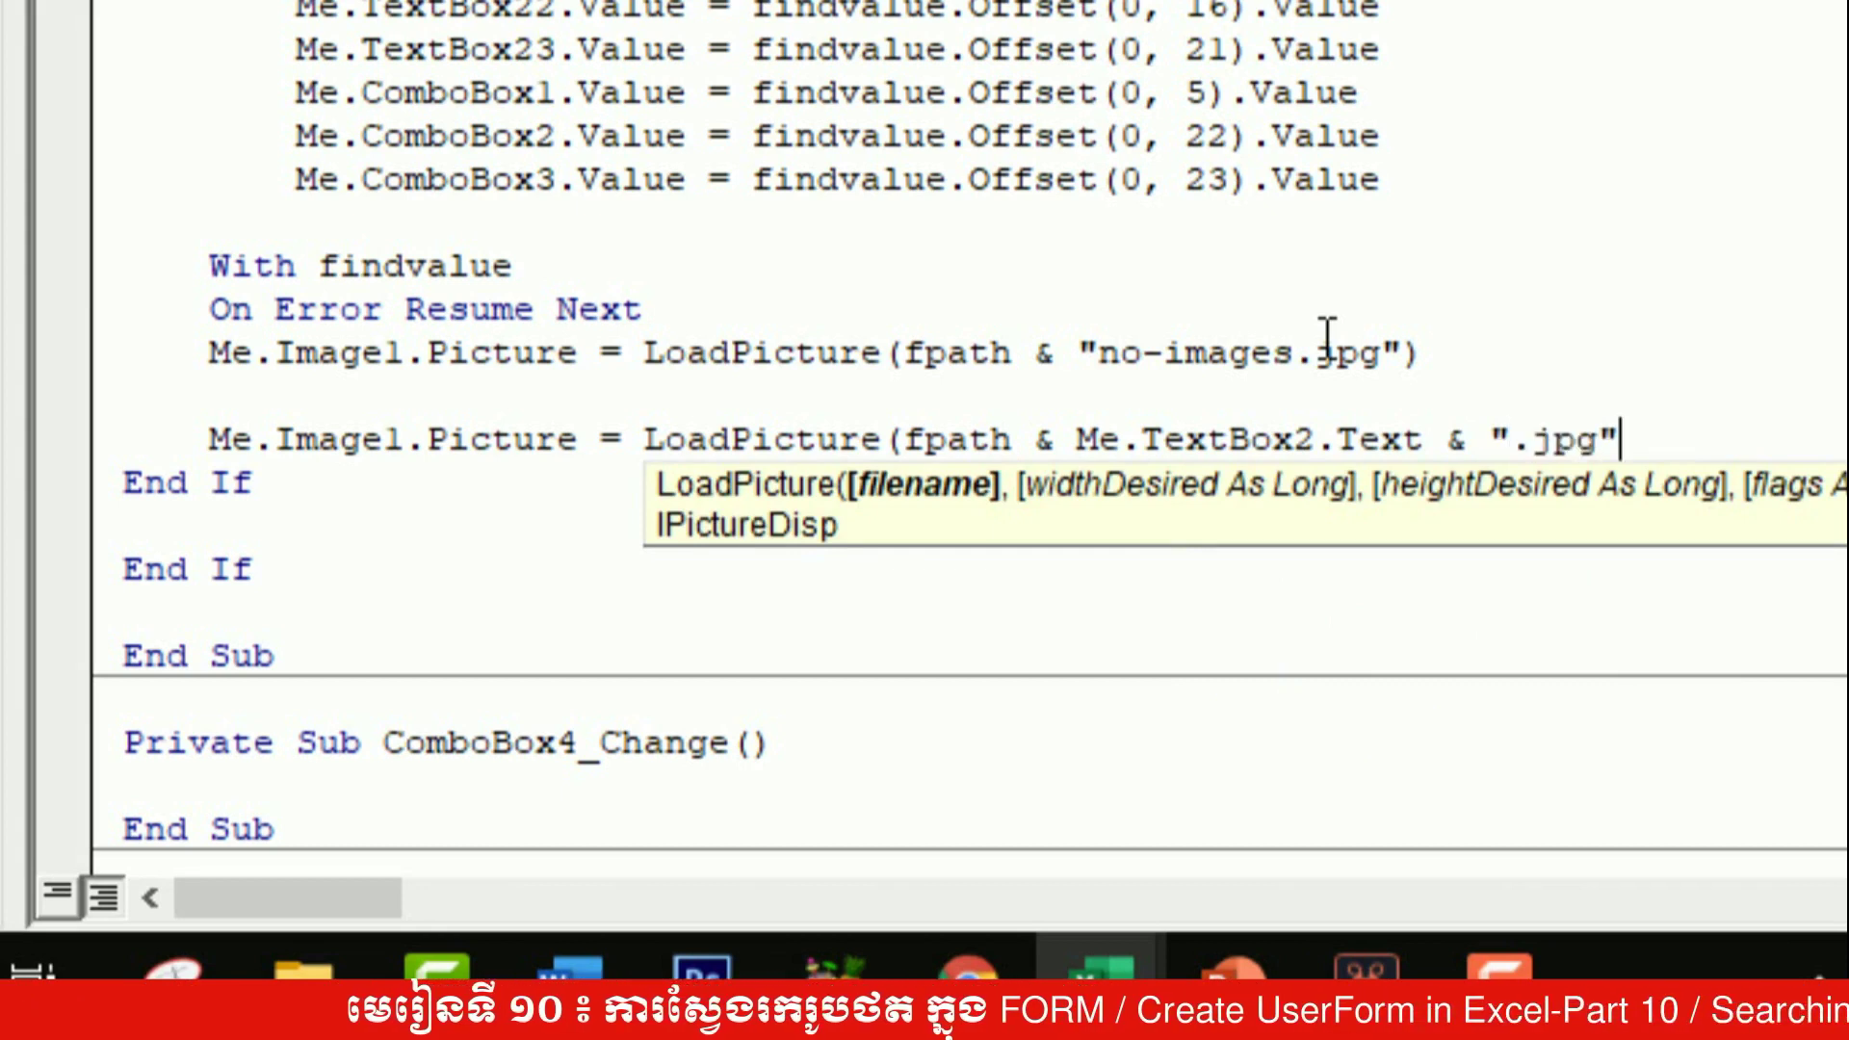
text())
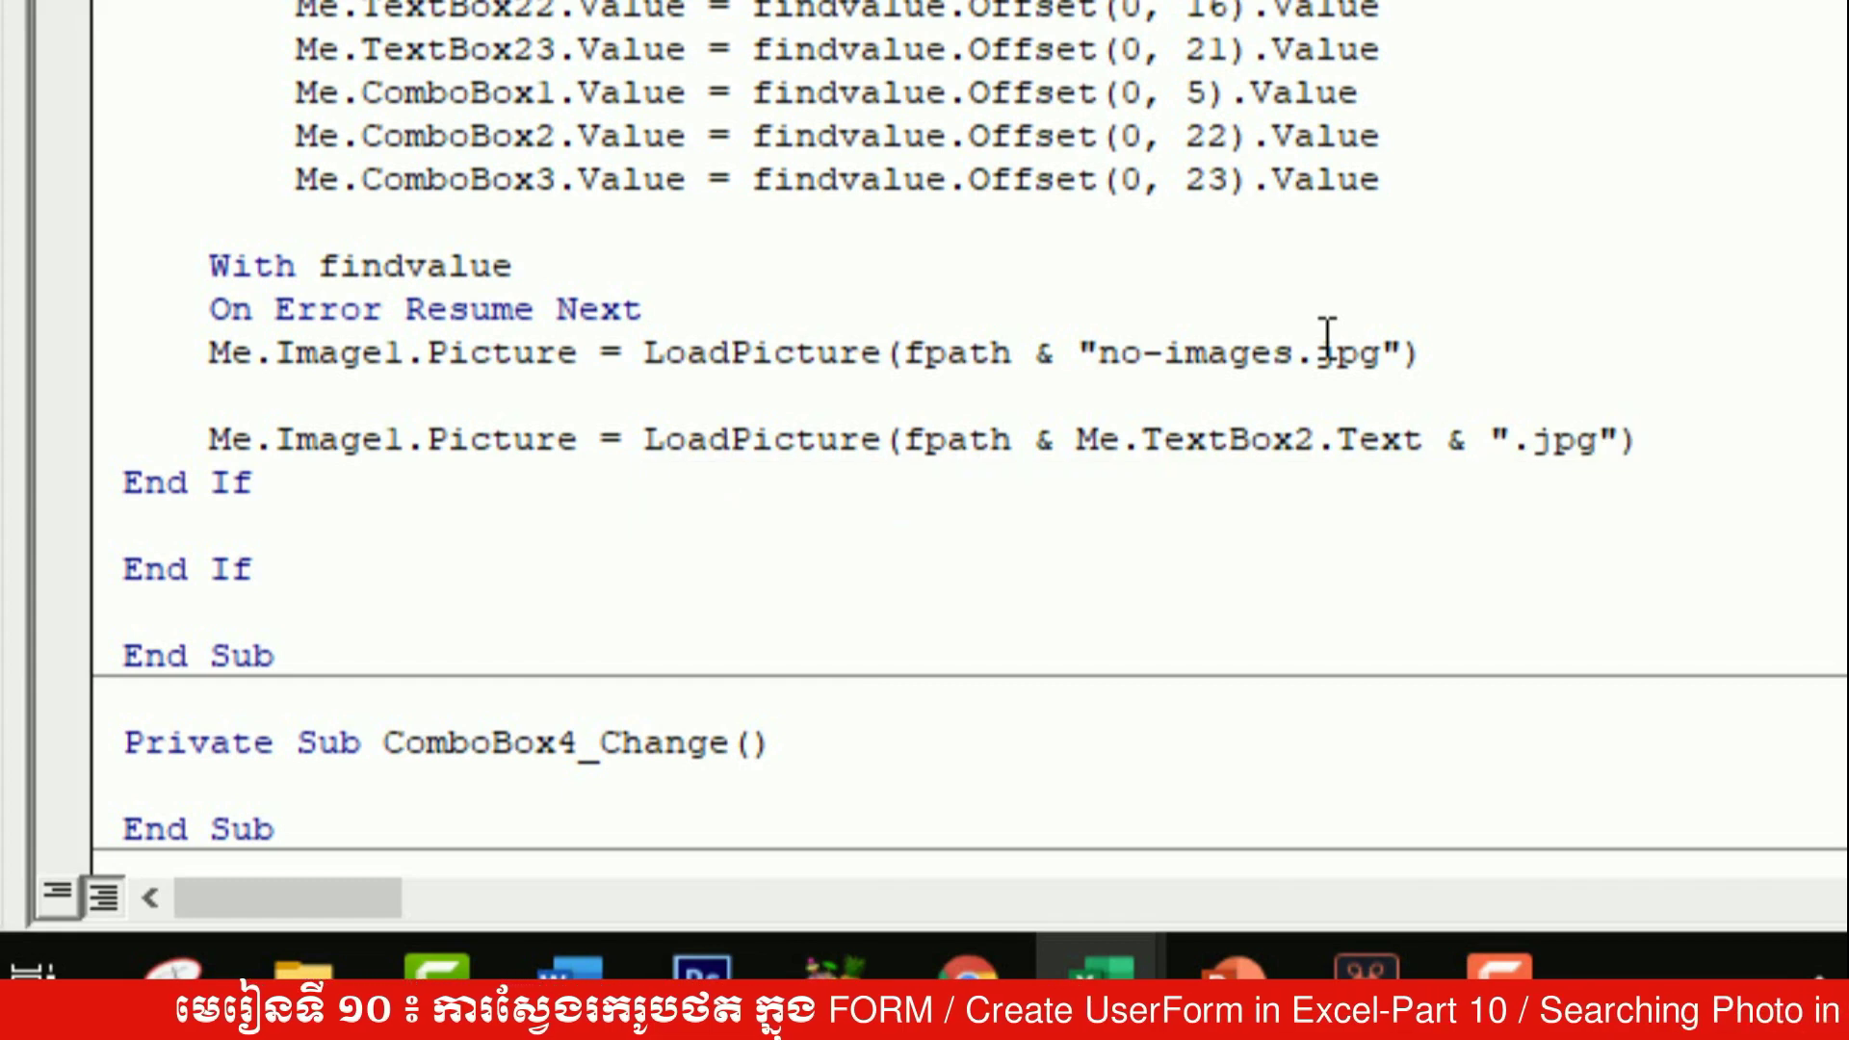
key(Return)
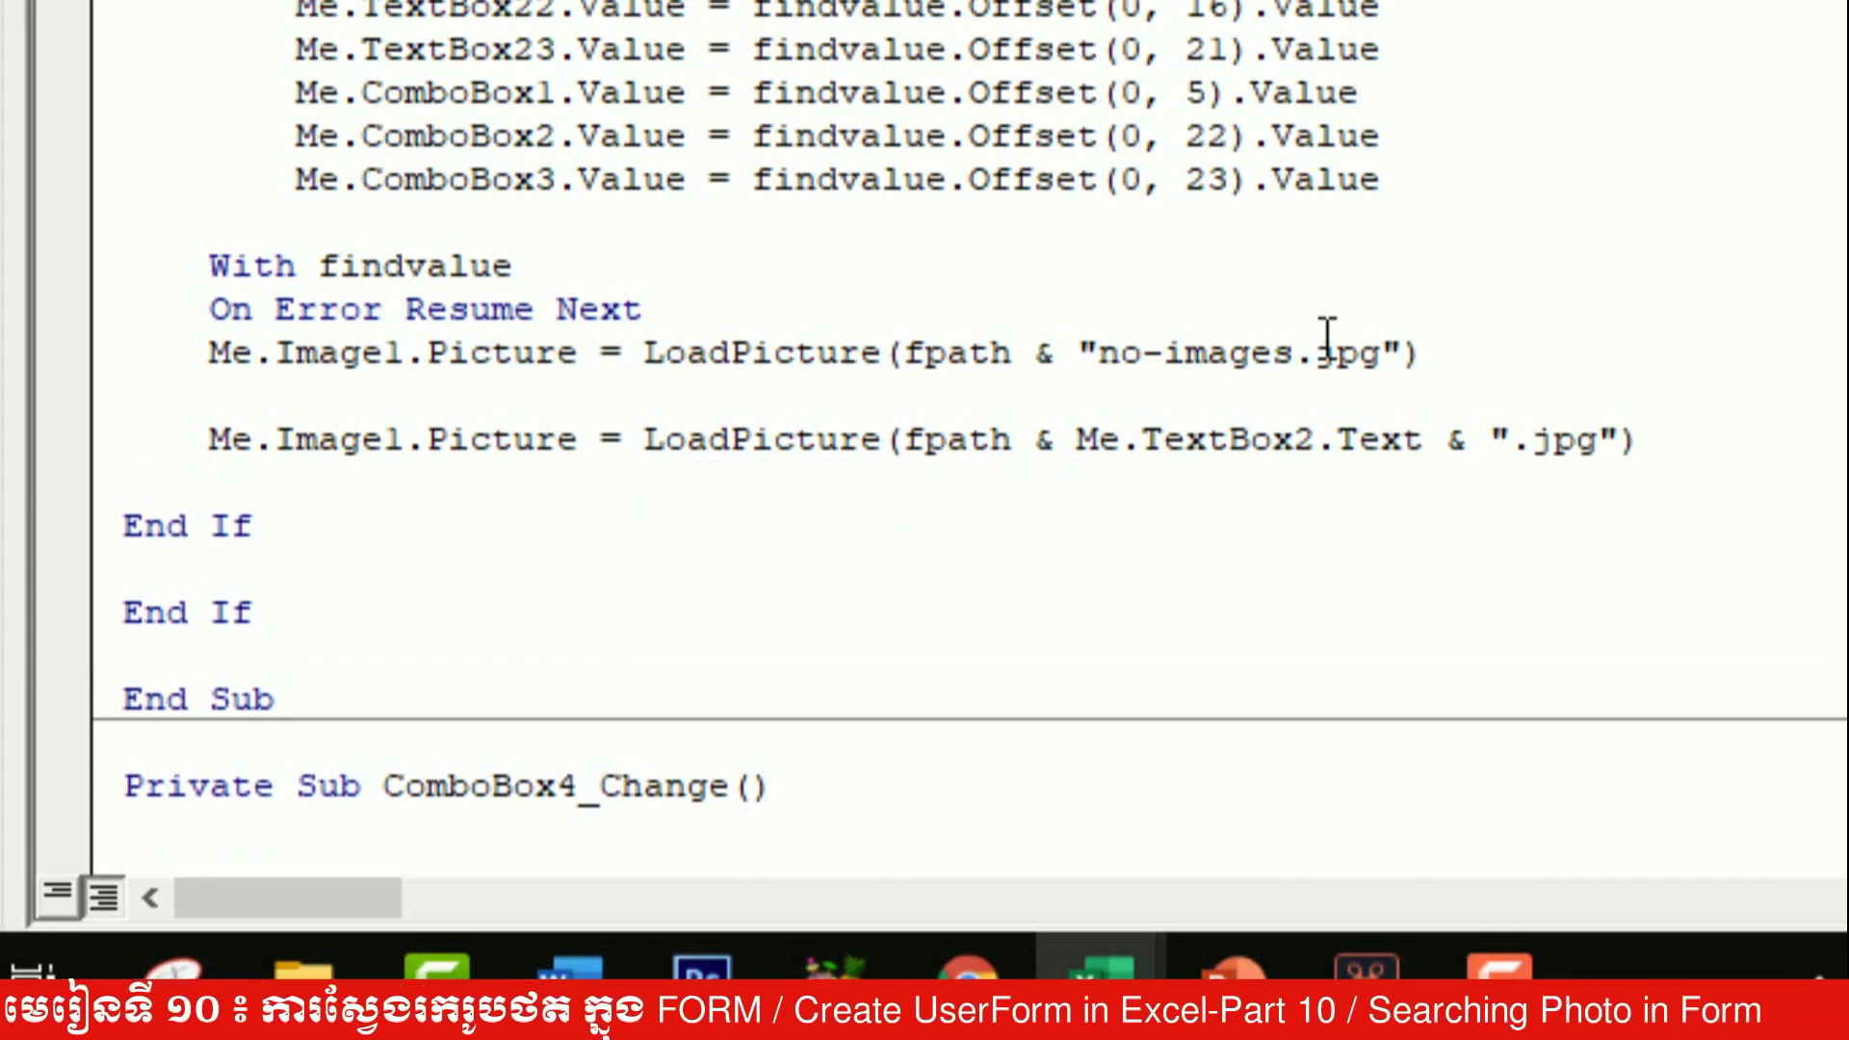
key(Return)
text(End Winh)
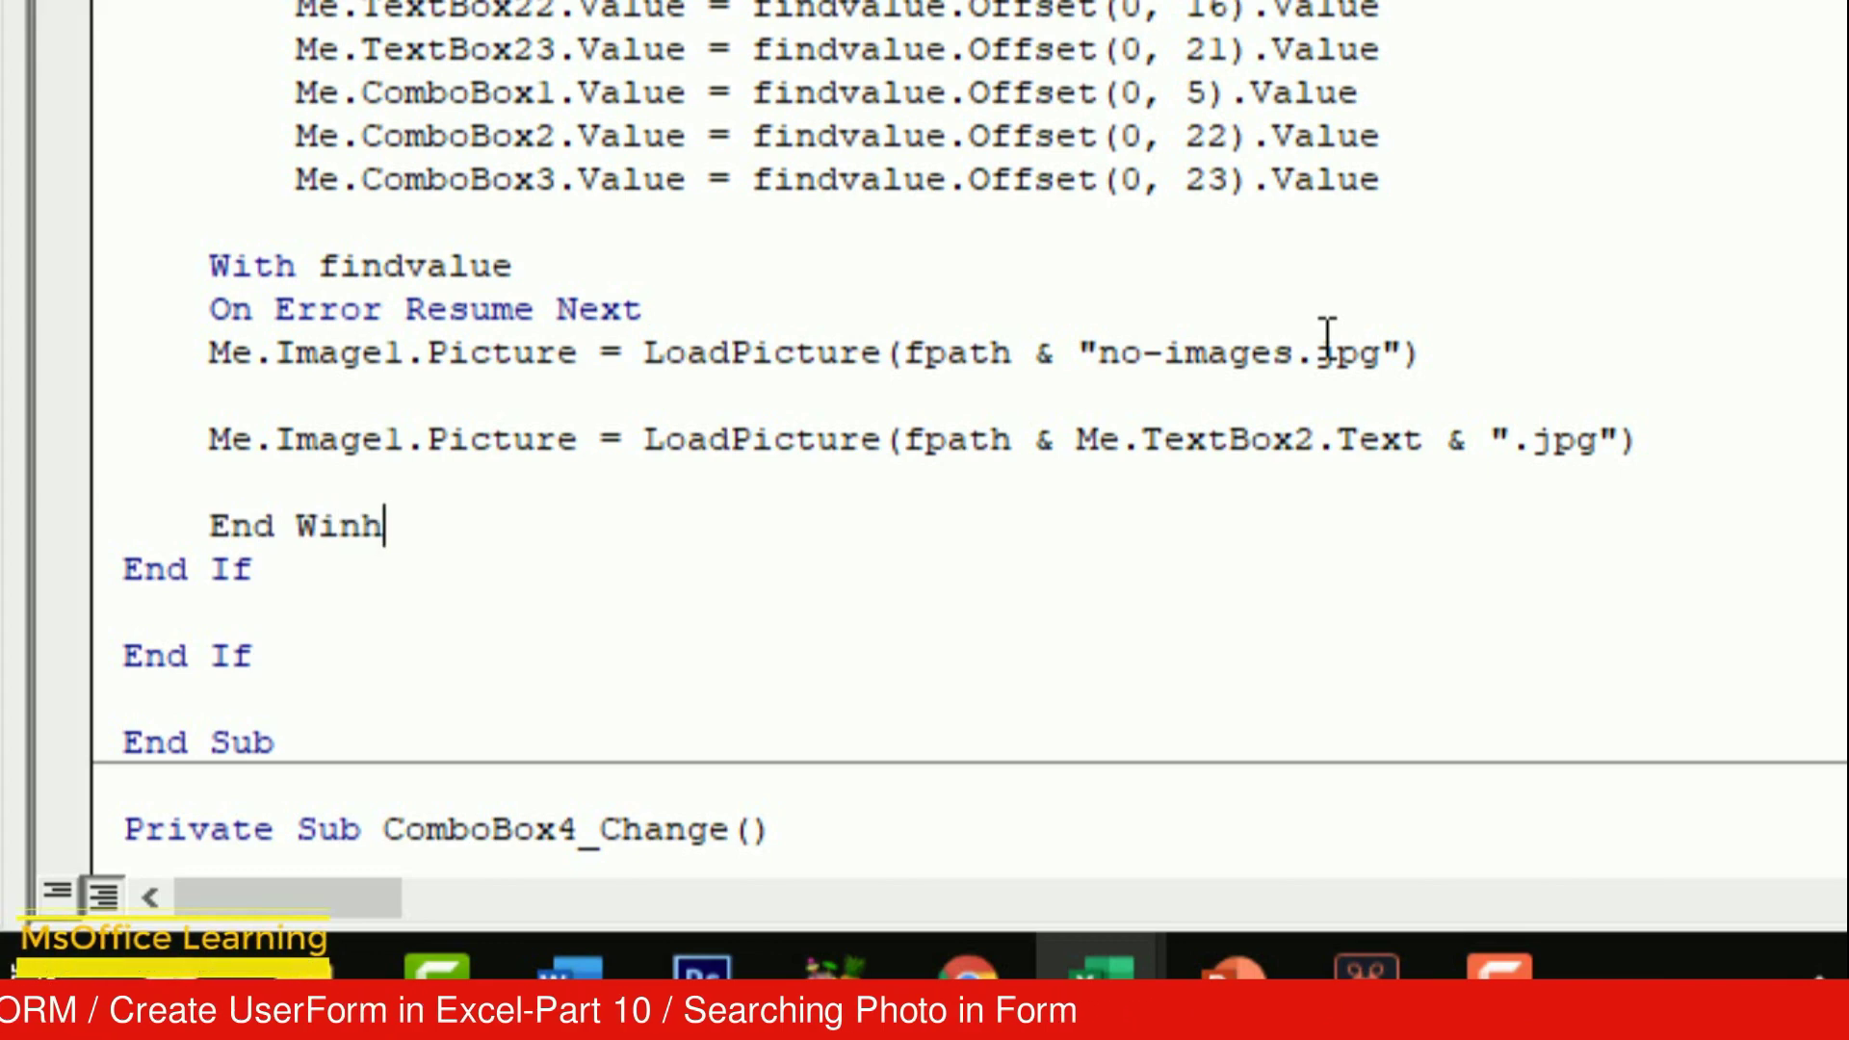
Dismiss the syntax error and correct 'End Winh' to 'End With'
click(196, 240)
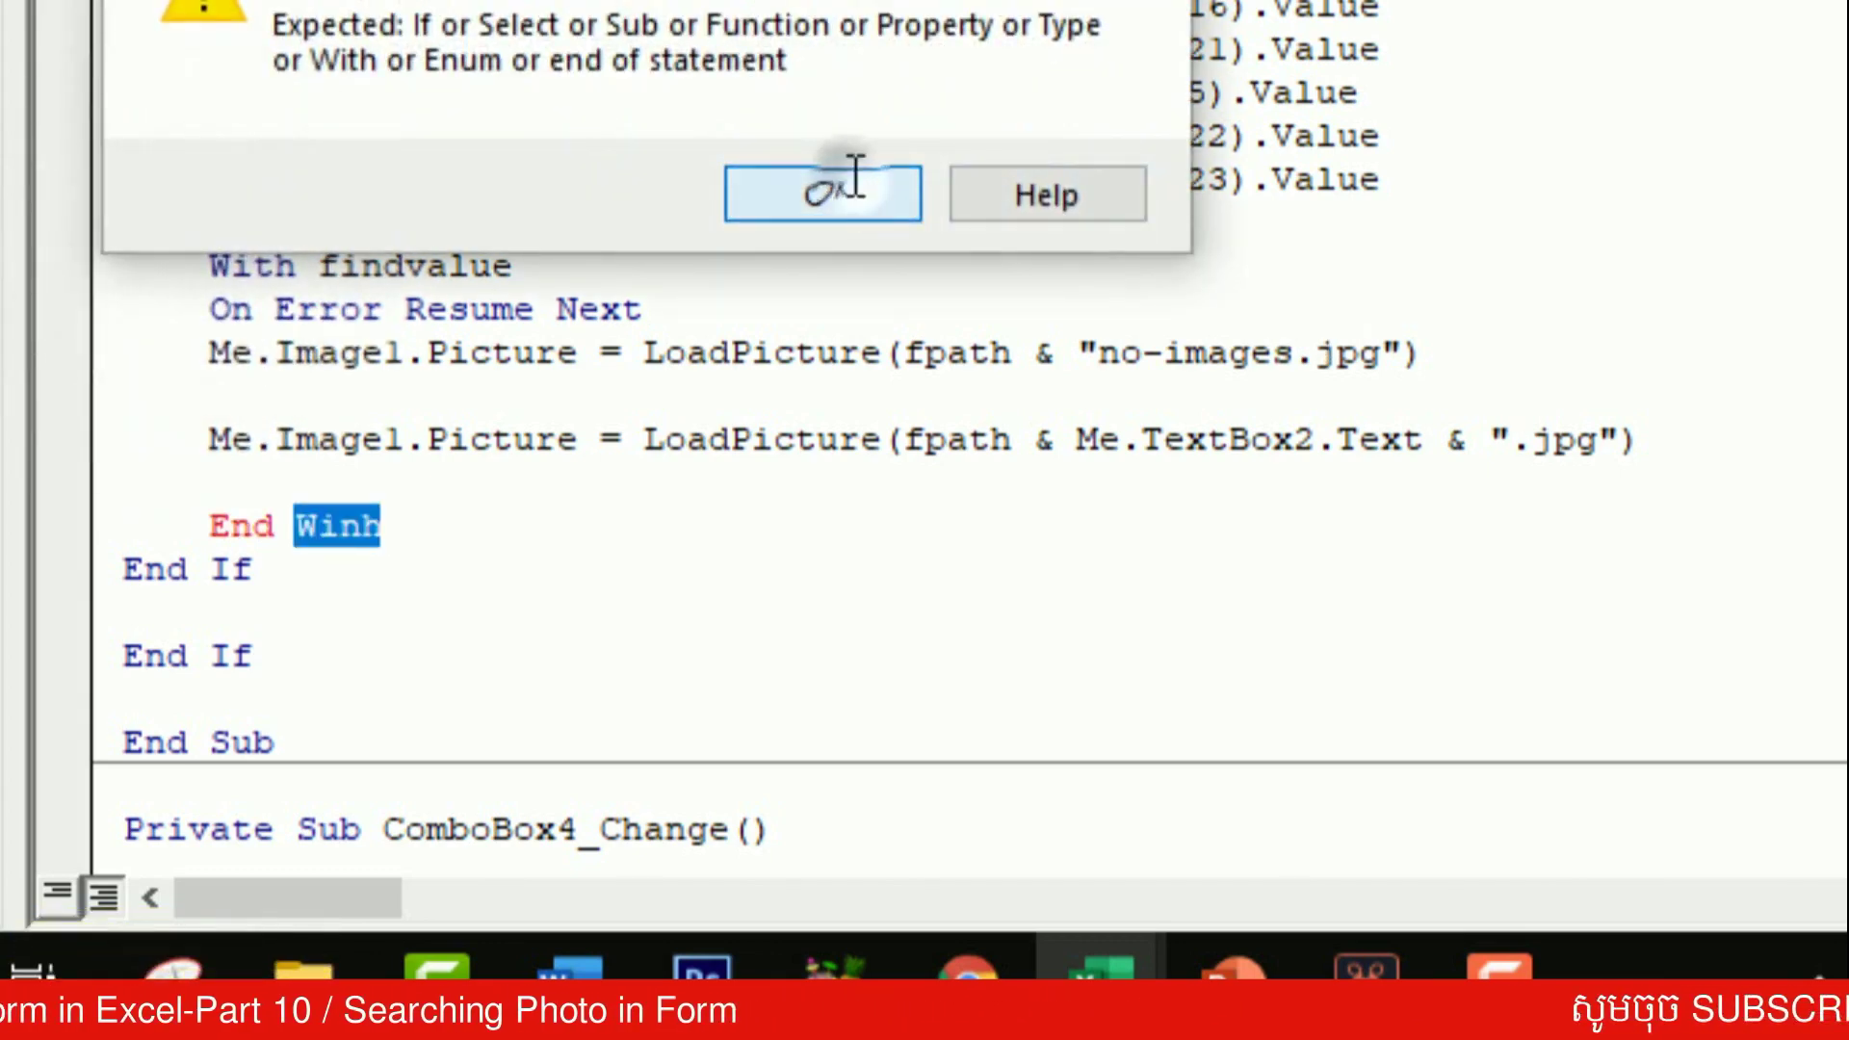
click(855, 178)
click(413, 527)
key(BackSpace)
text(t)
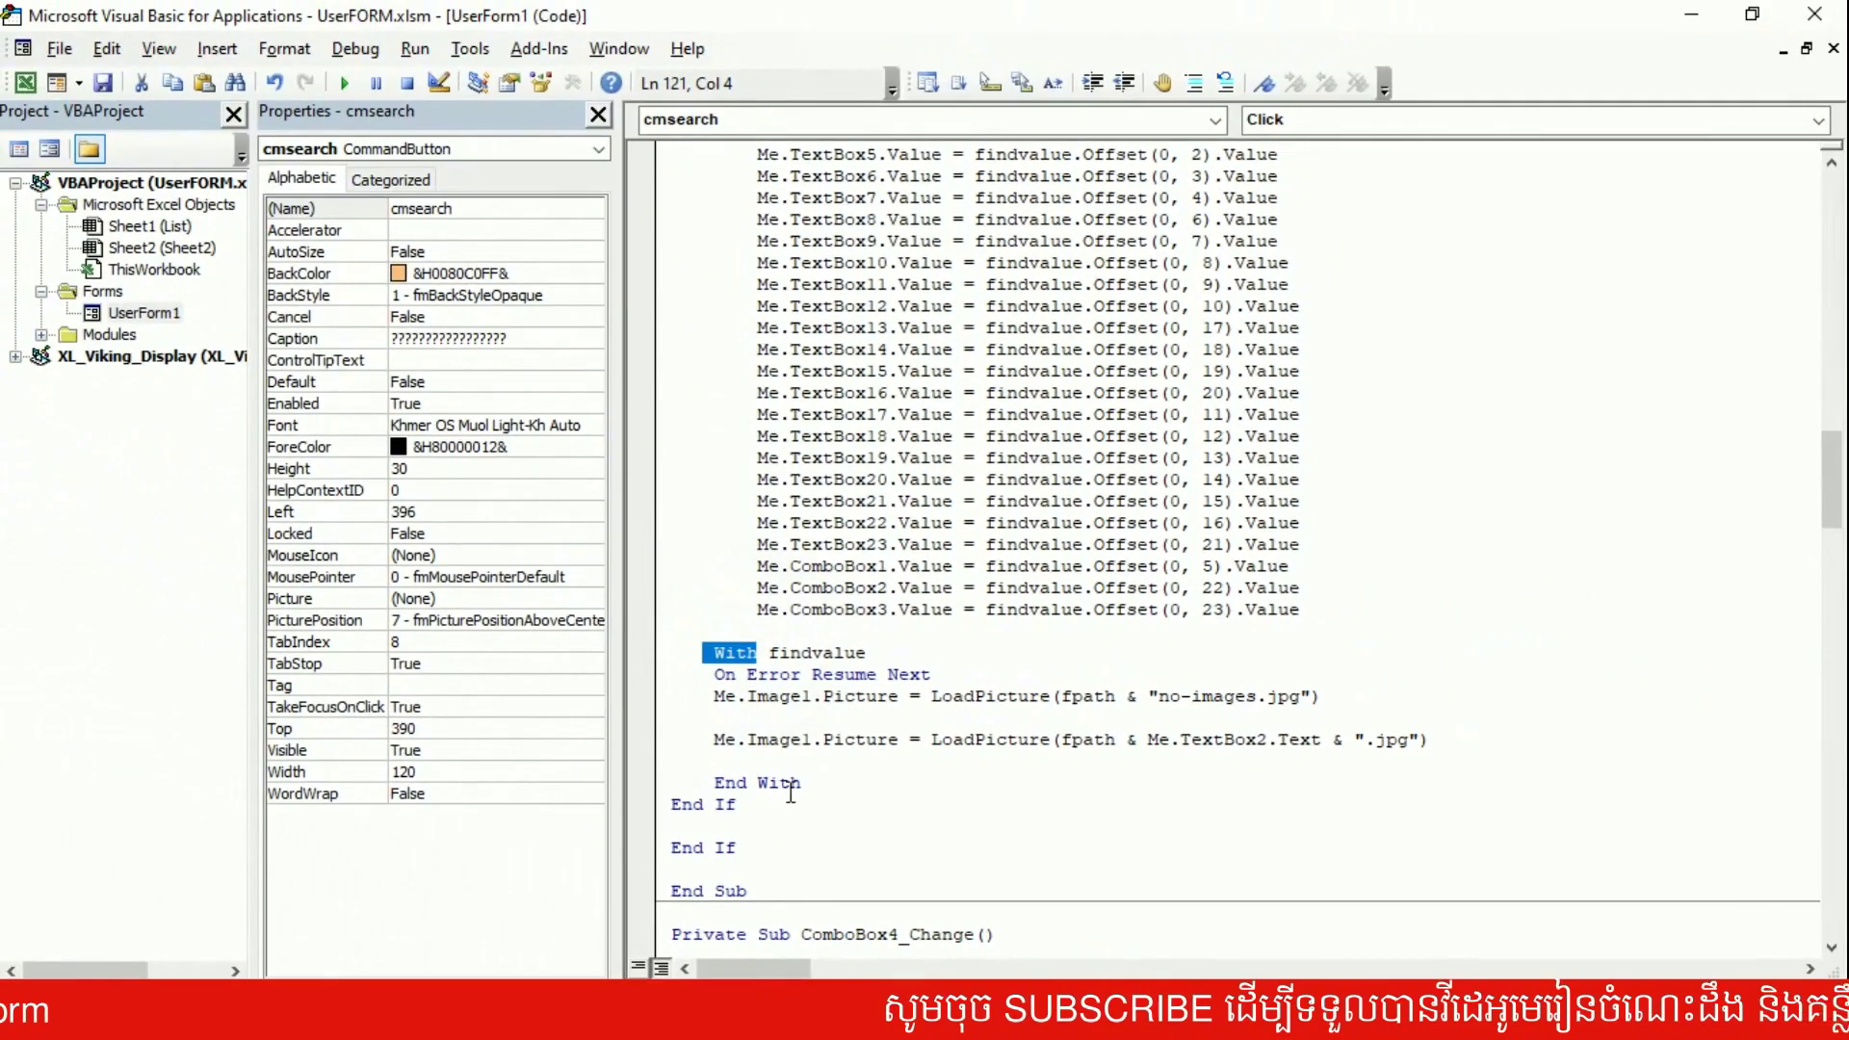
drag(799, 783, 724, 782)
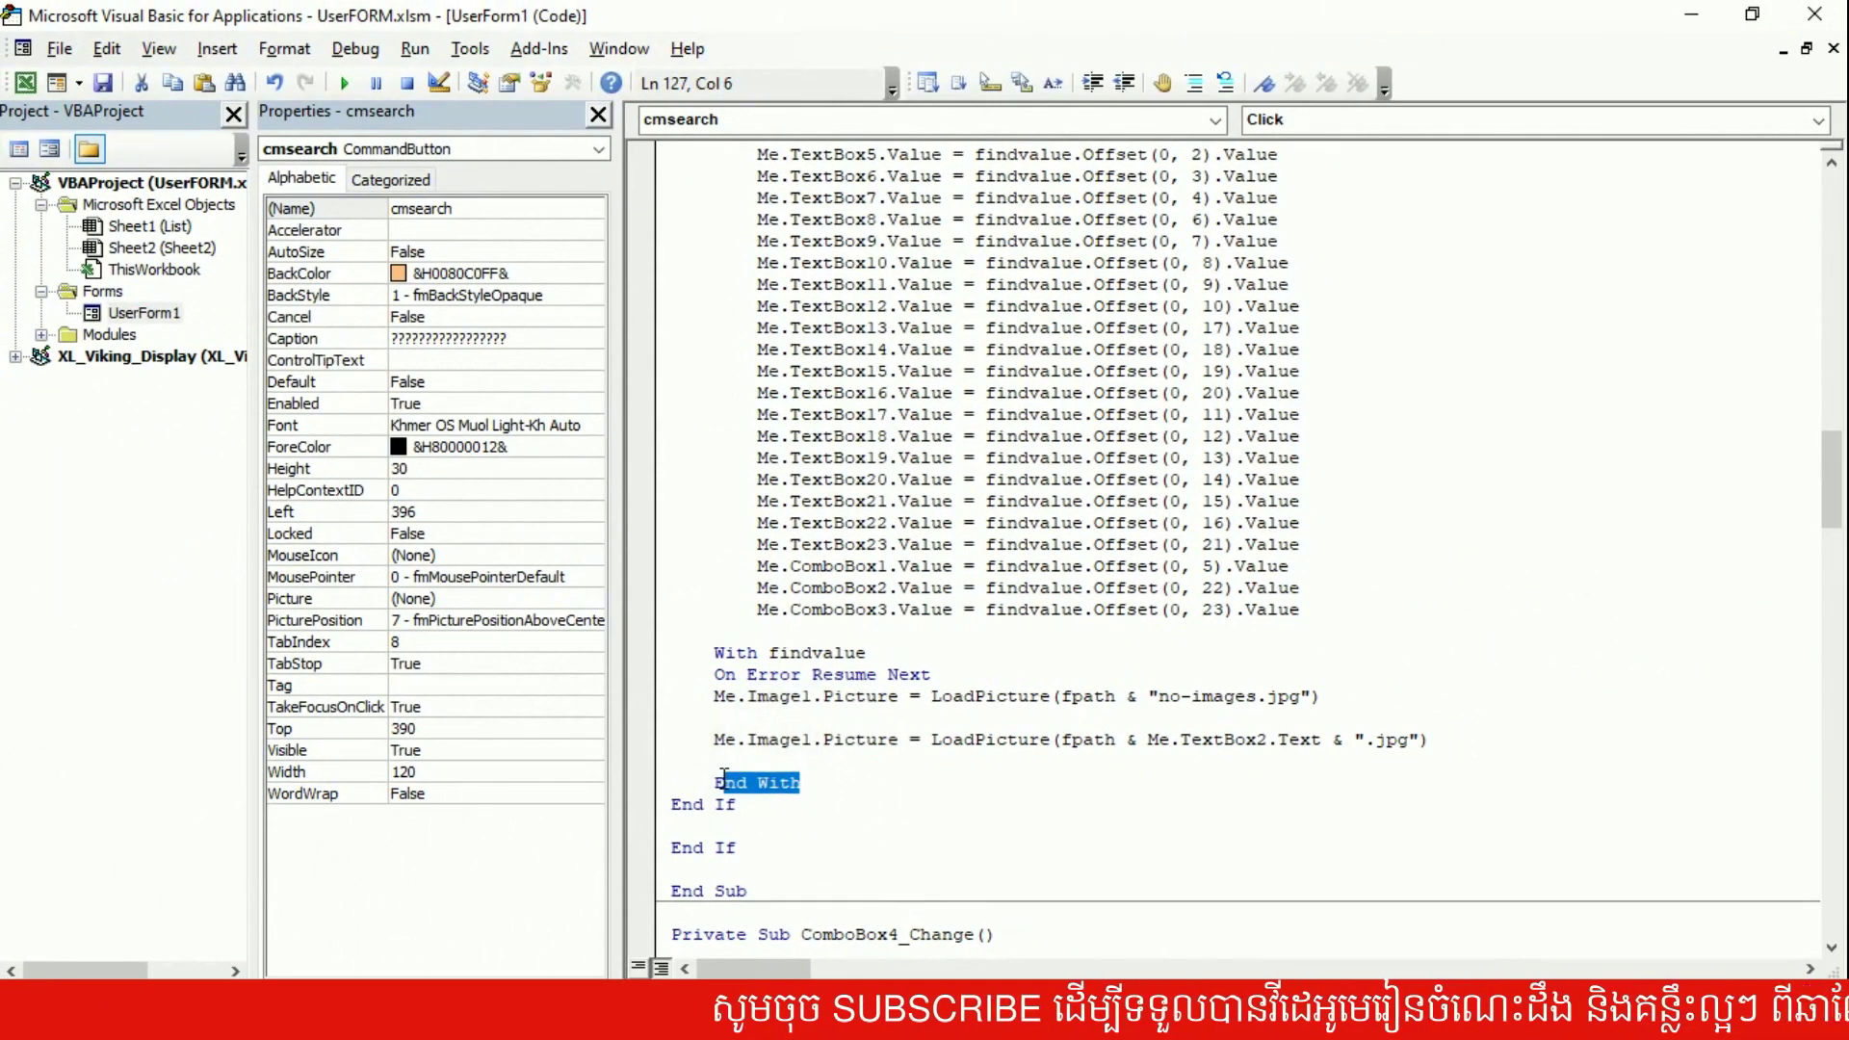
Review the If condition, End If lines and the whole With findvalue block in cmsearch_Click
scroll(789, 671, up, 5)
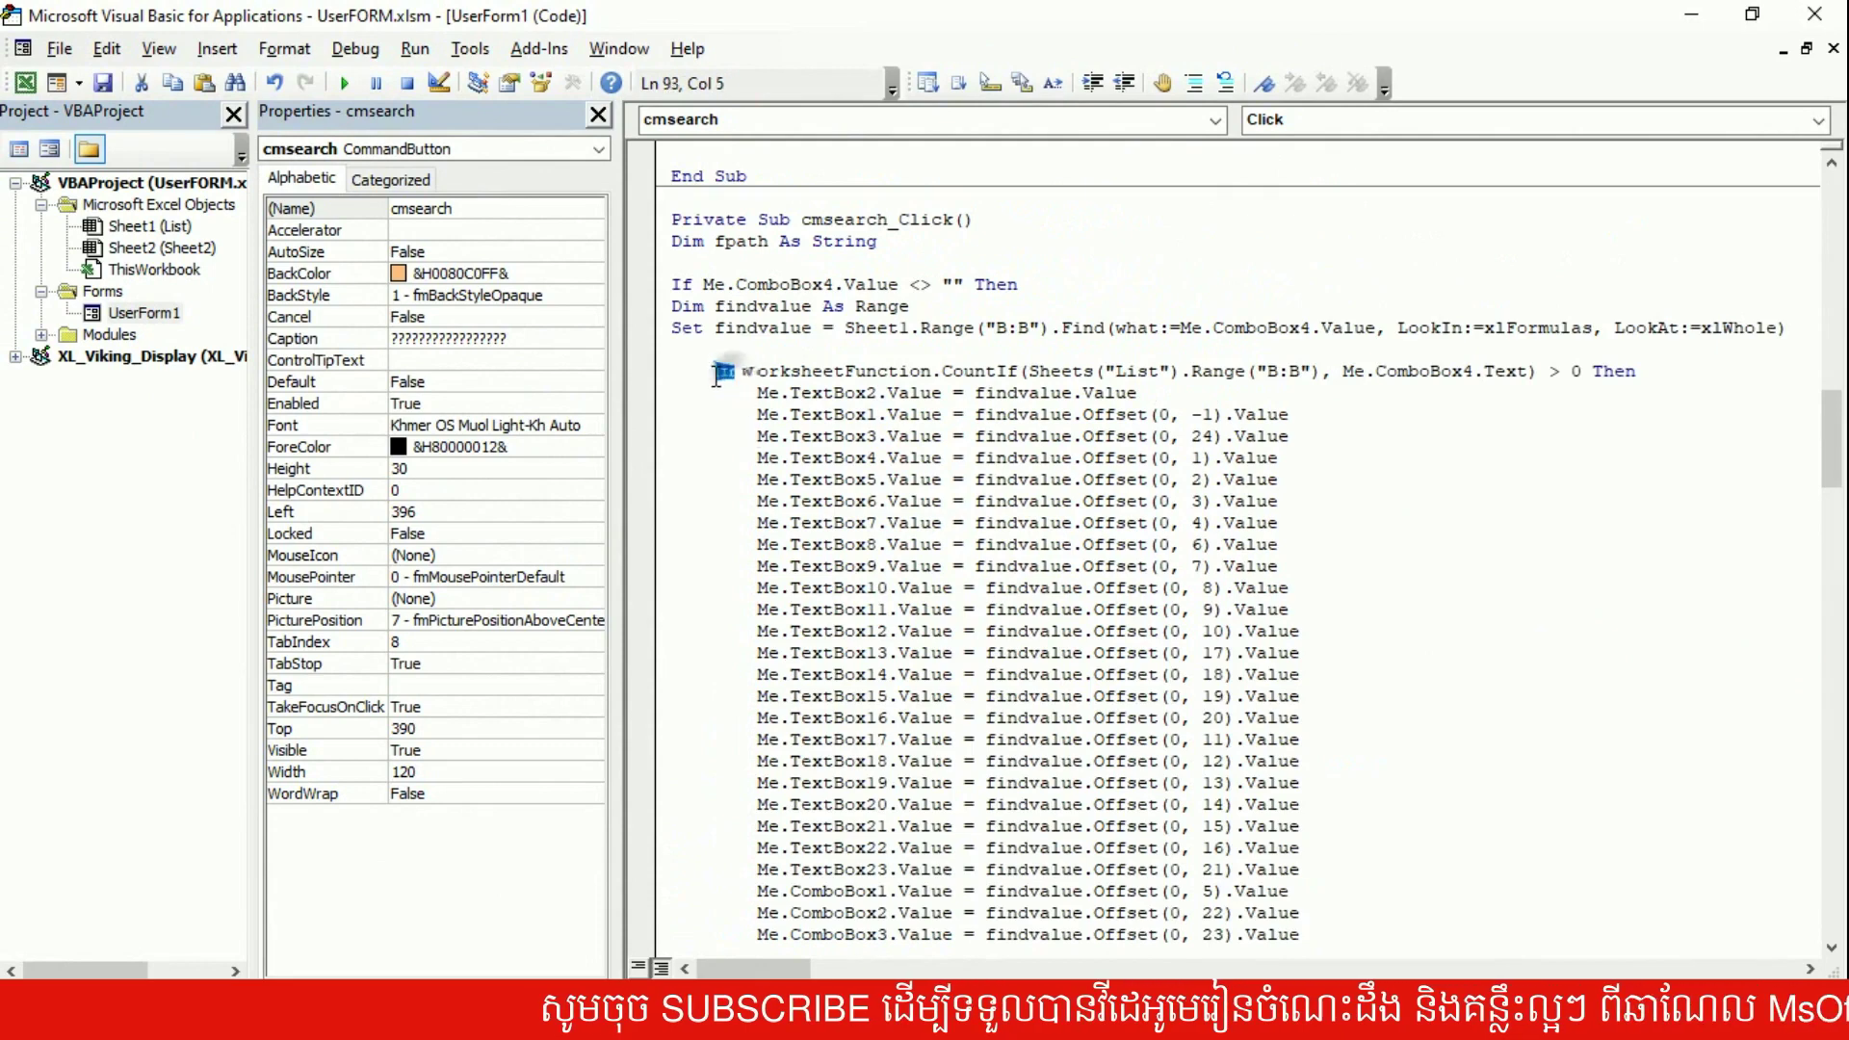
drag(681, 284, 687, 284)
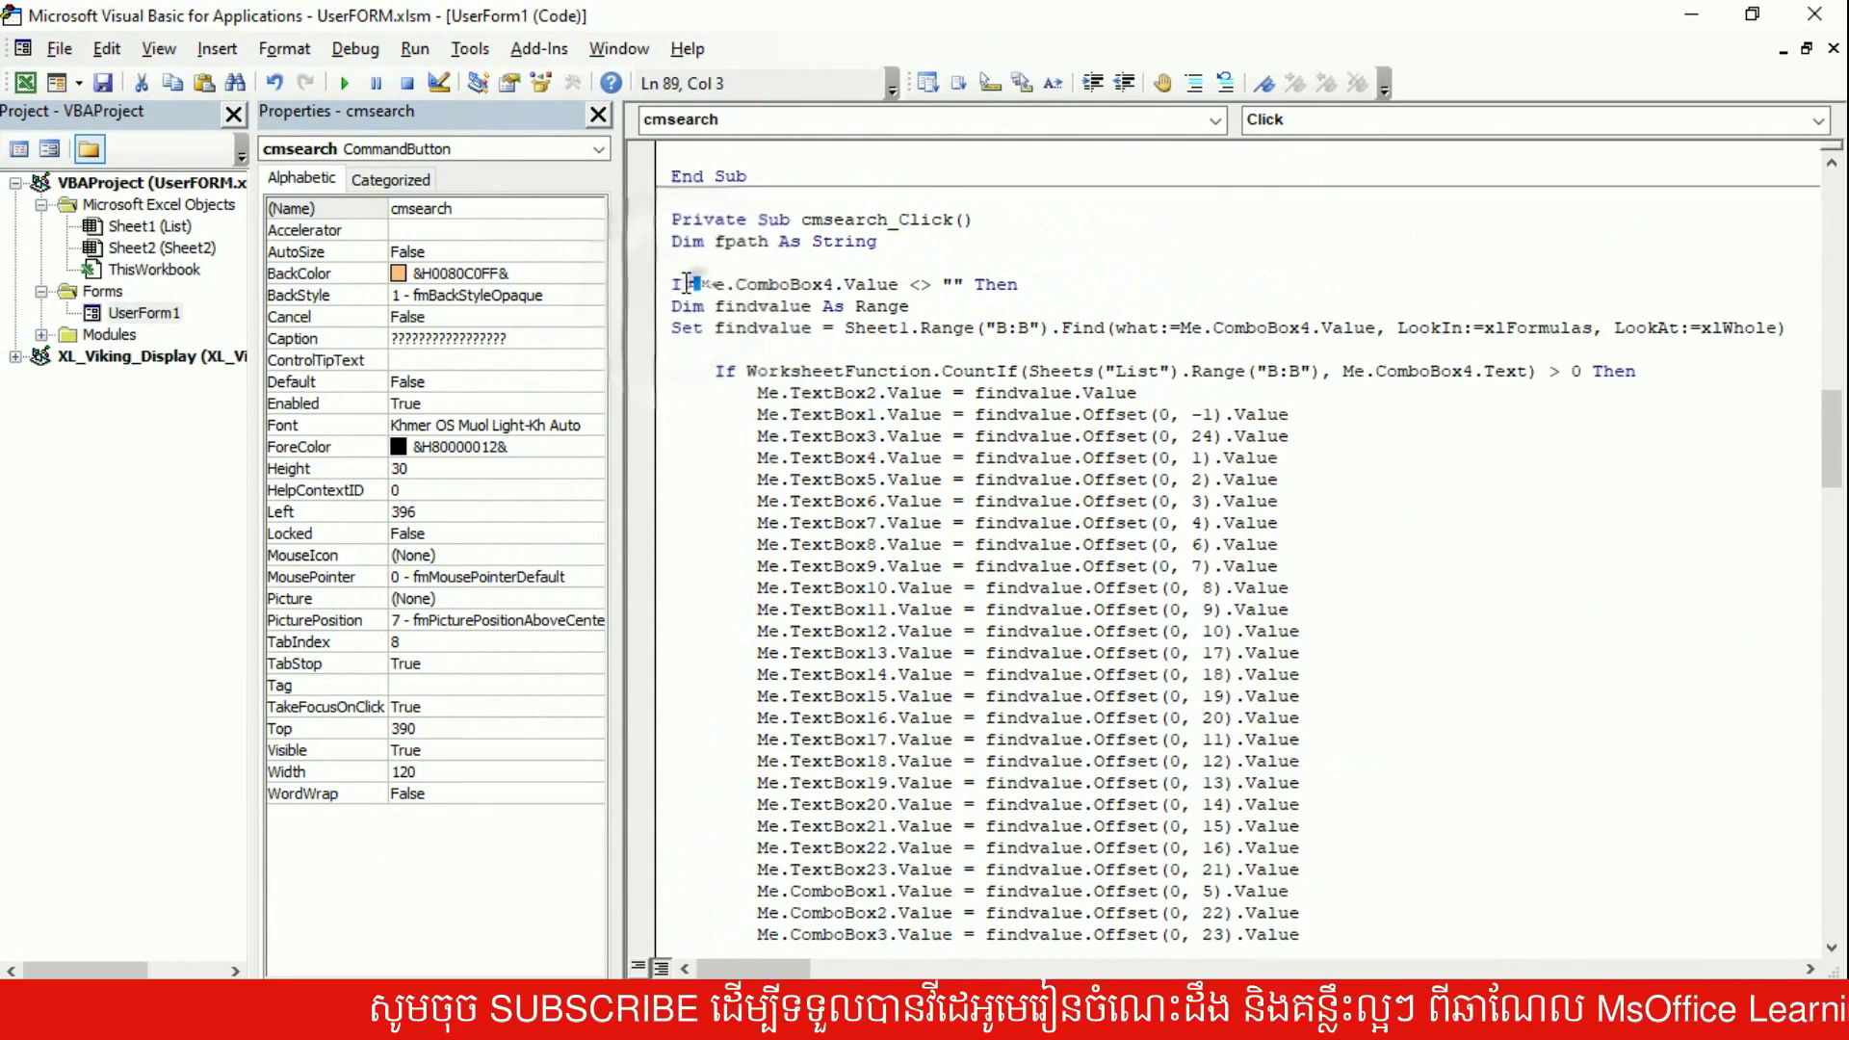
scroll(751, 583, down, 5)
scroll(751, 583, down, 1)
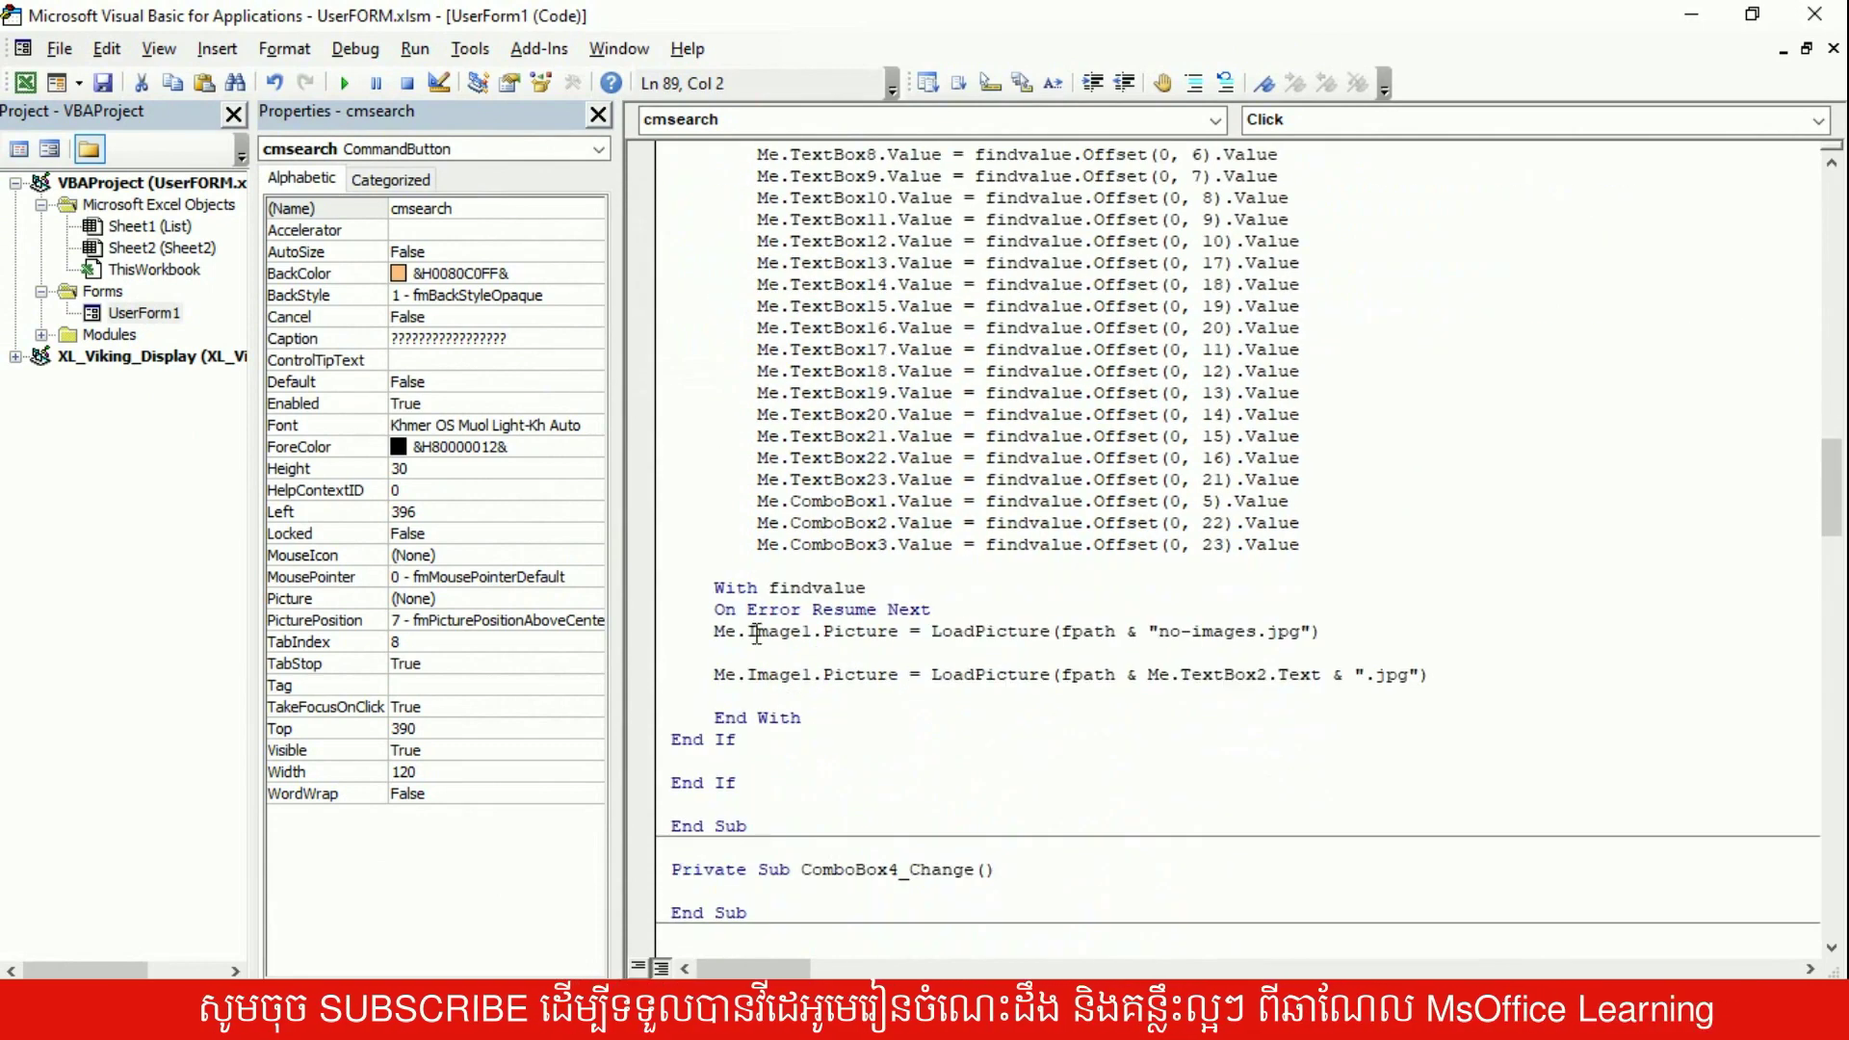
drag(800, 717, 714, 717)
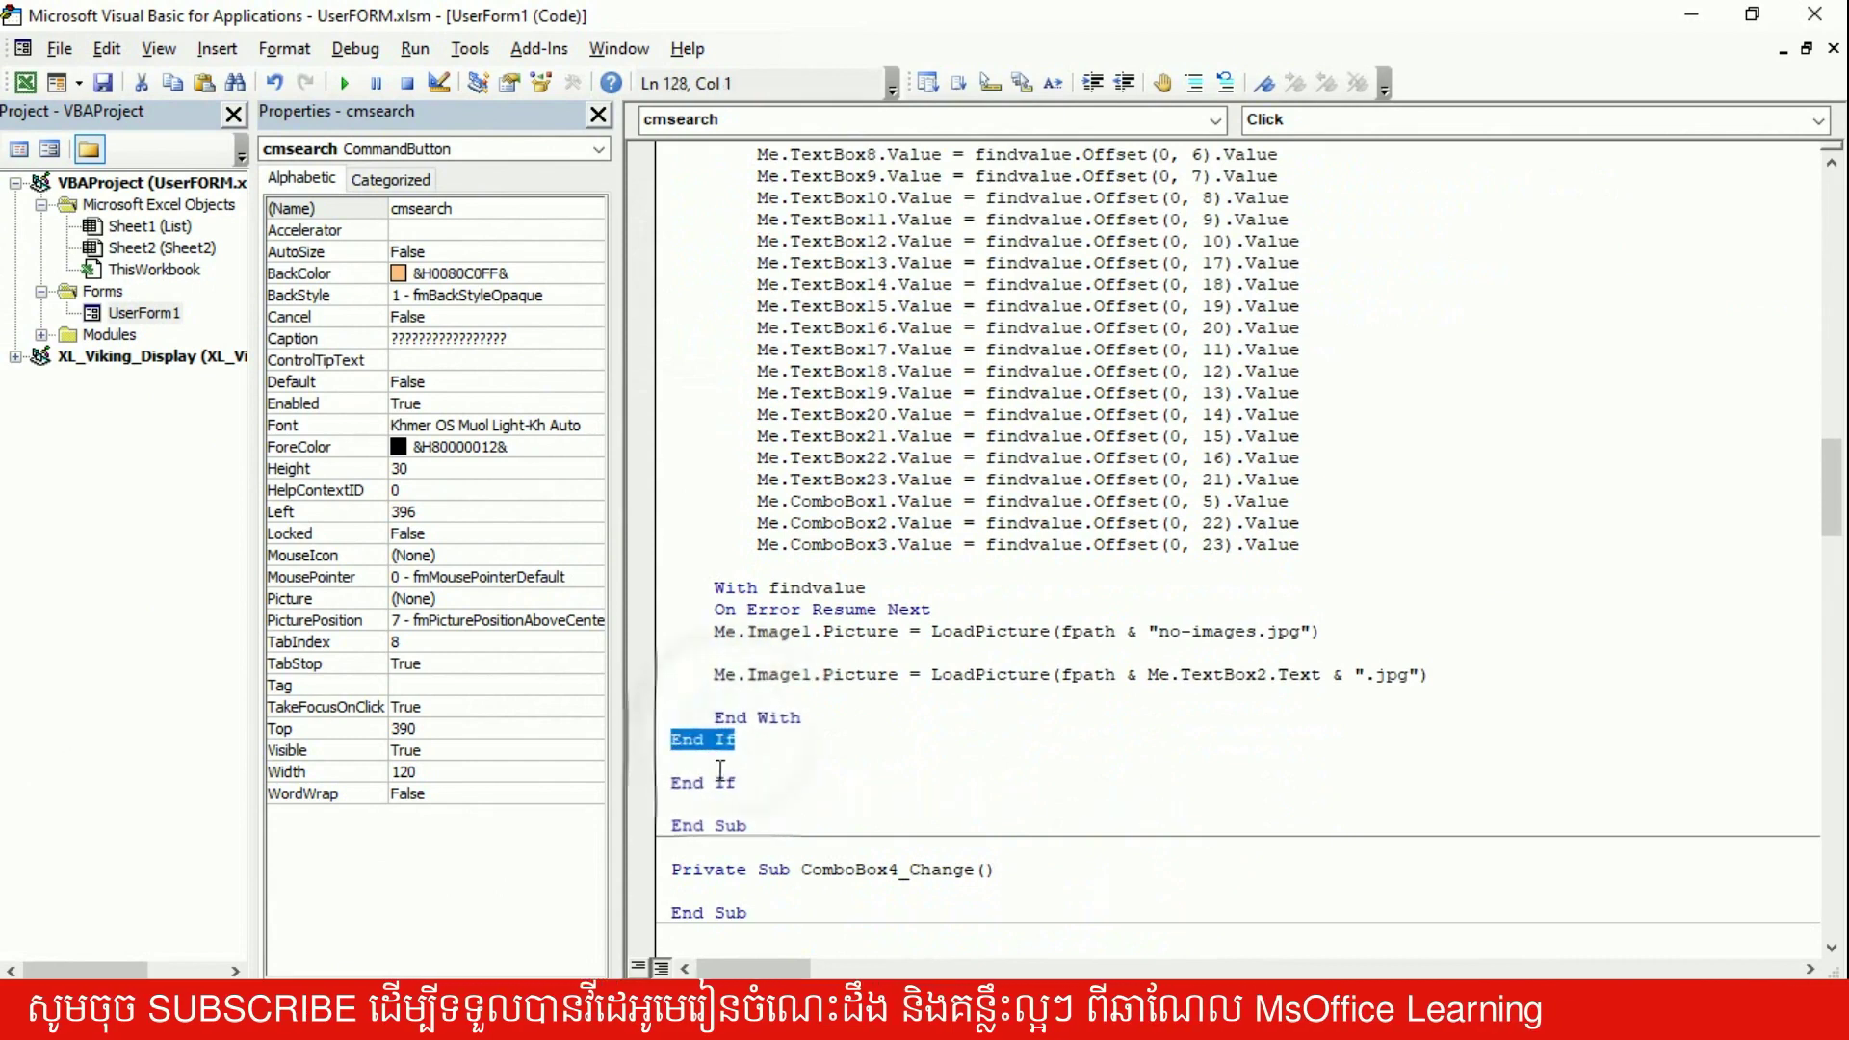
drag(737, 782, 663, 785)
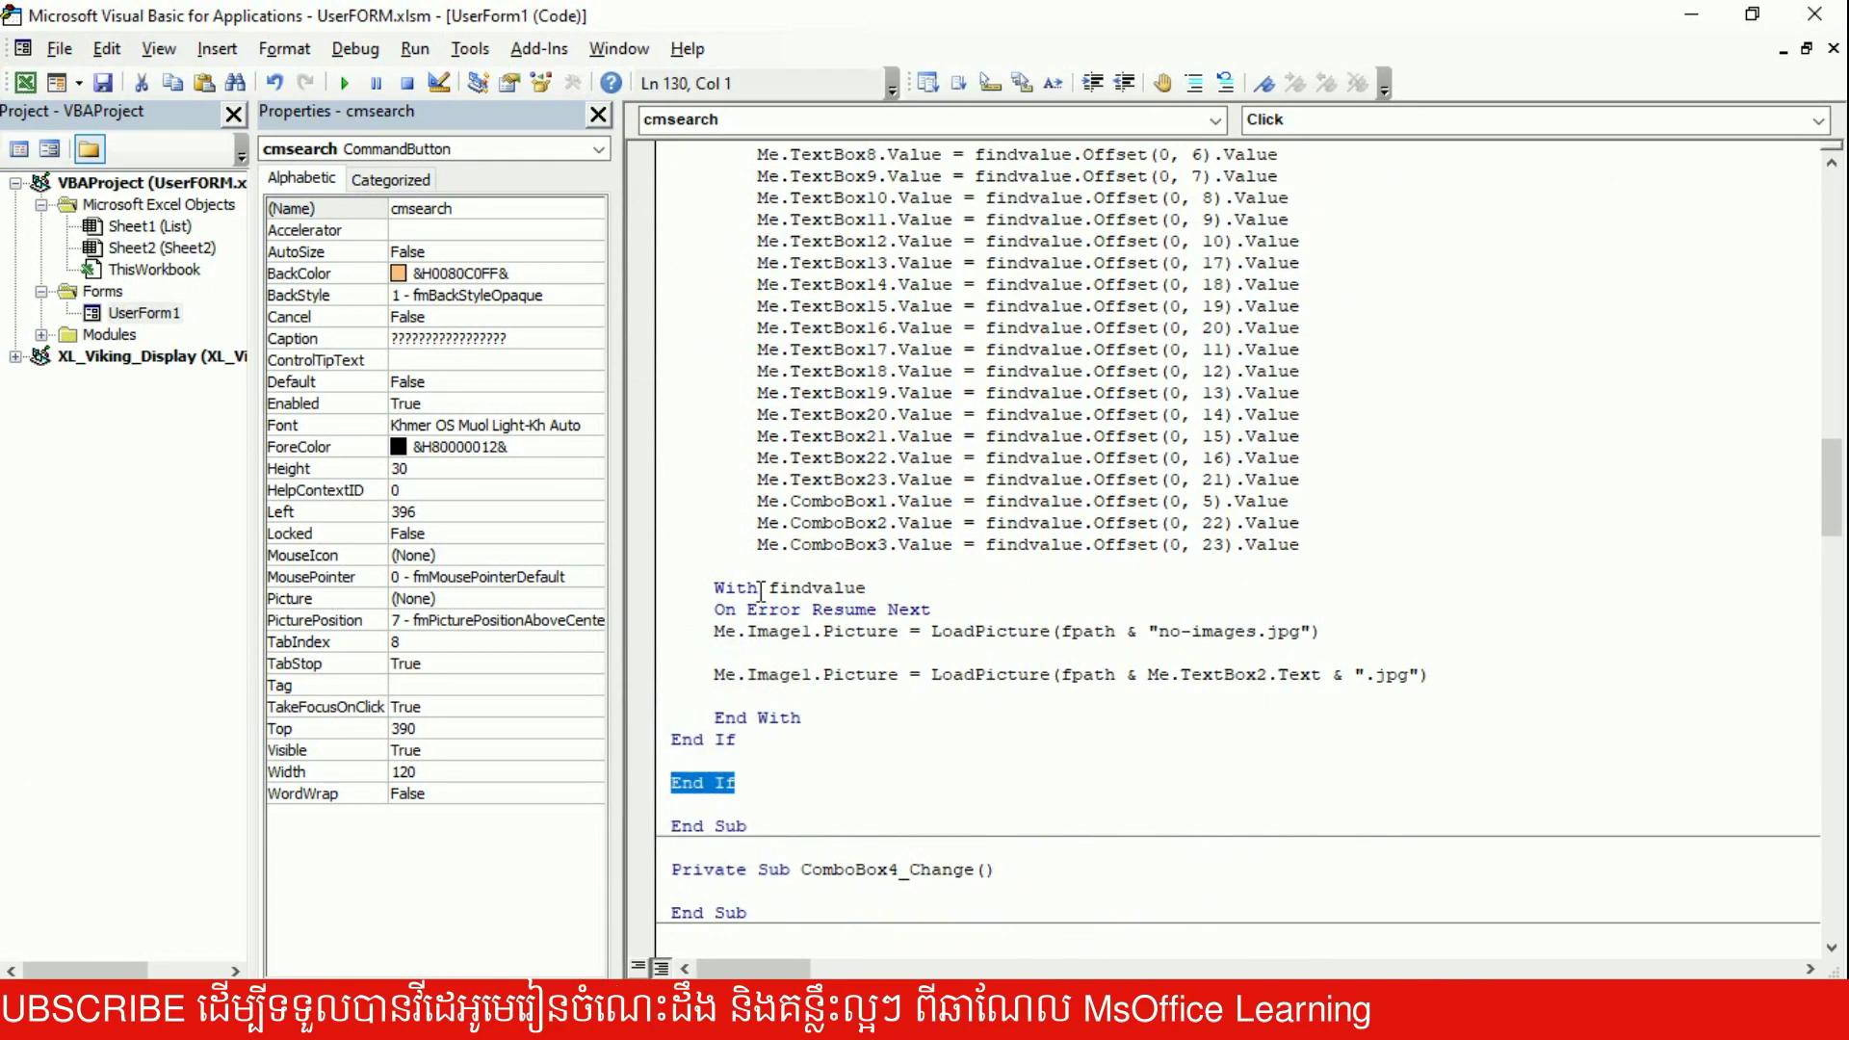
drag(760, 587, 705, 588)
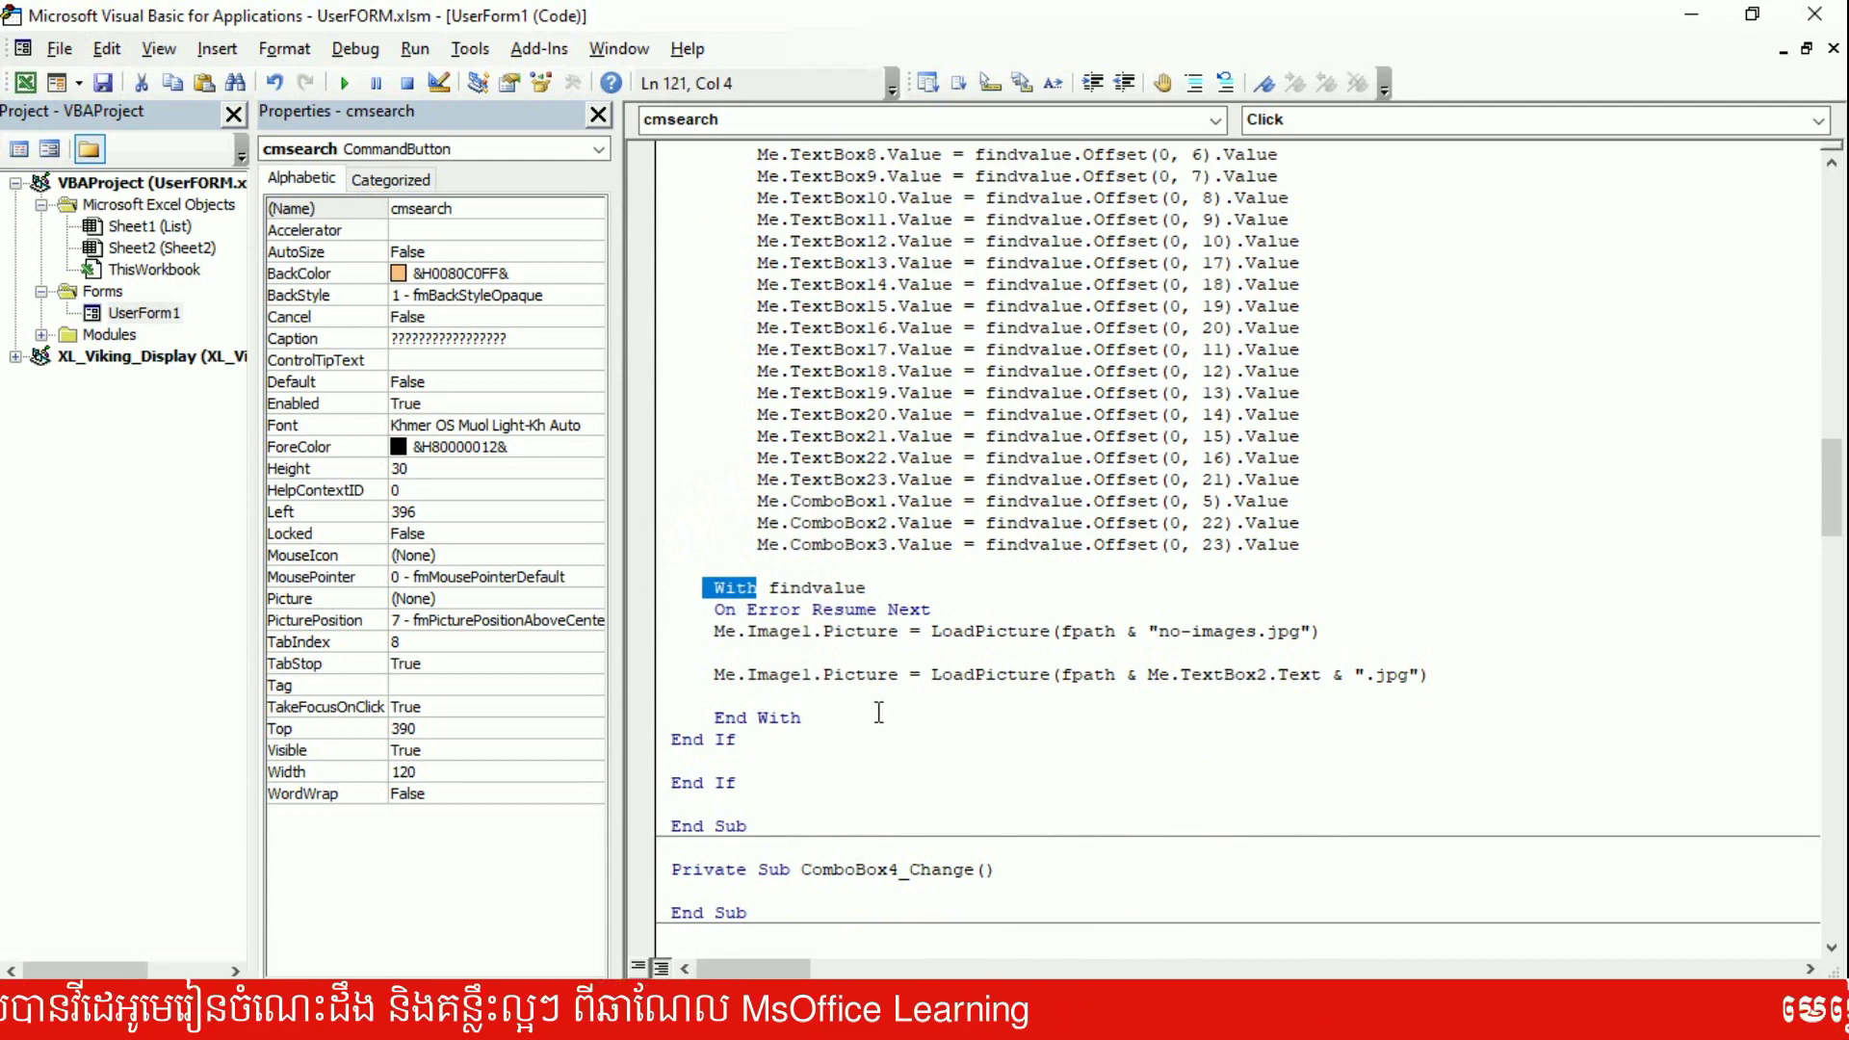
scroll(877, 711, up, 2)
scroll(898, 383, up, 6)
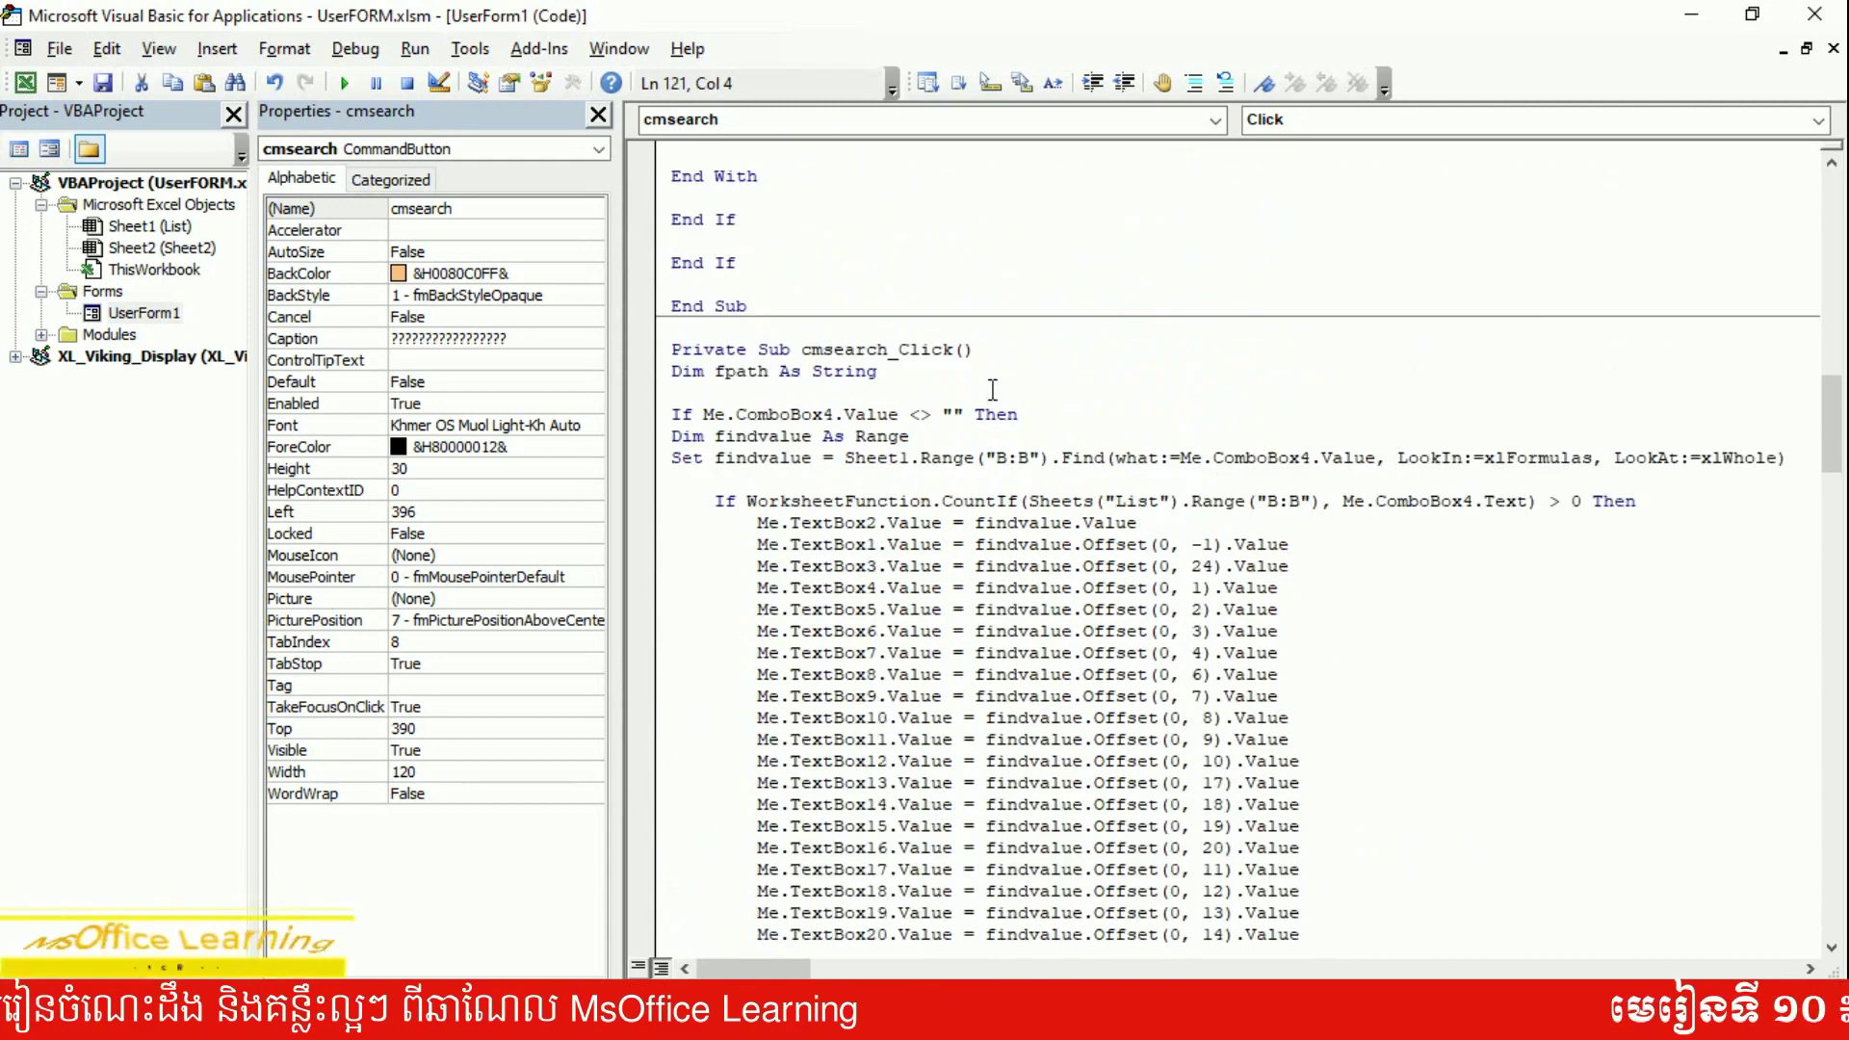
drag(886, 374, 671, 374)
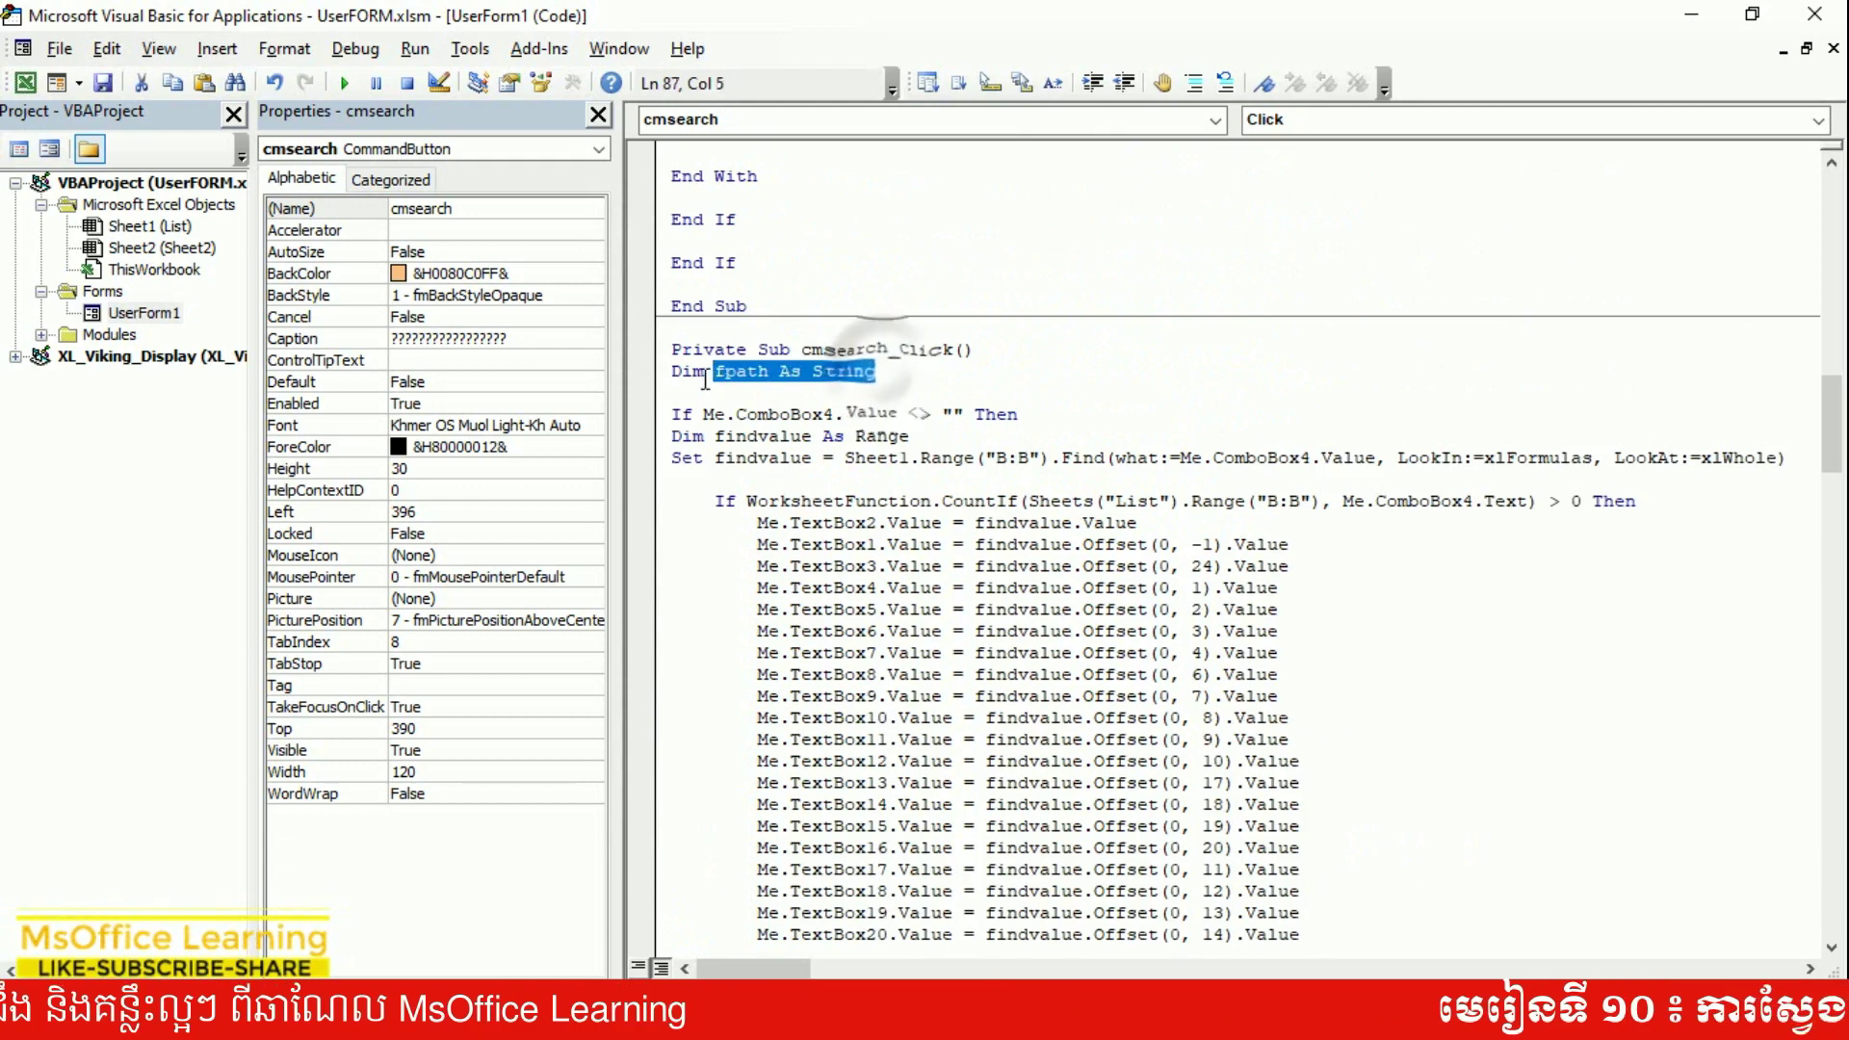
scroll(1125, 605, down, 5)
scroll(1125, 605, down, 5)
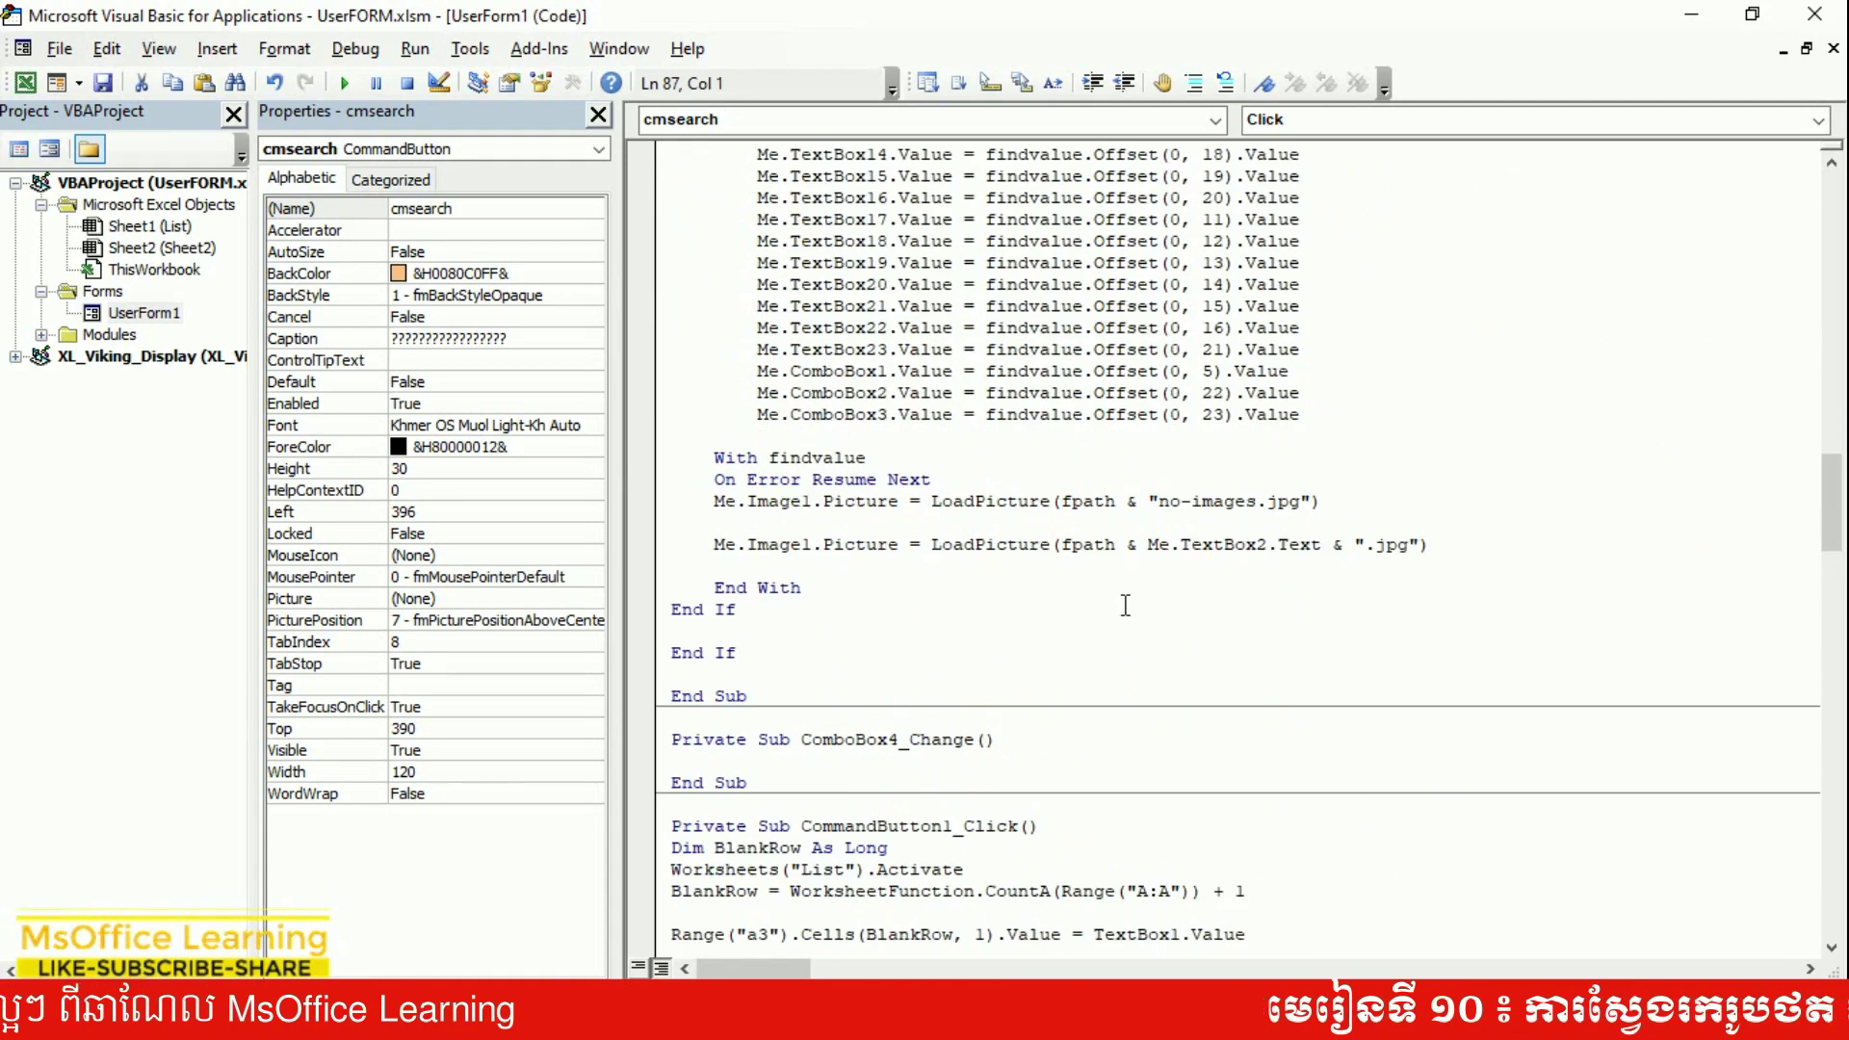
drag(814, 587, 703, 460)
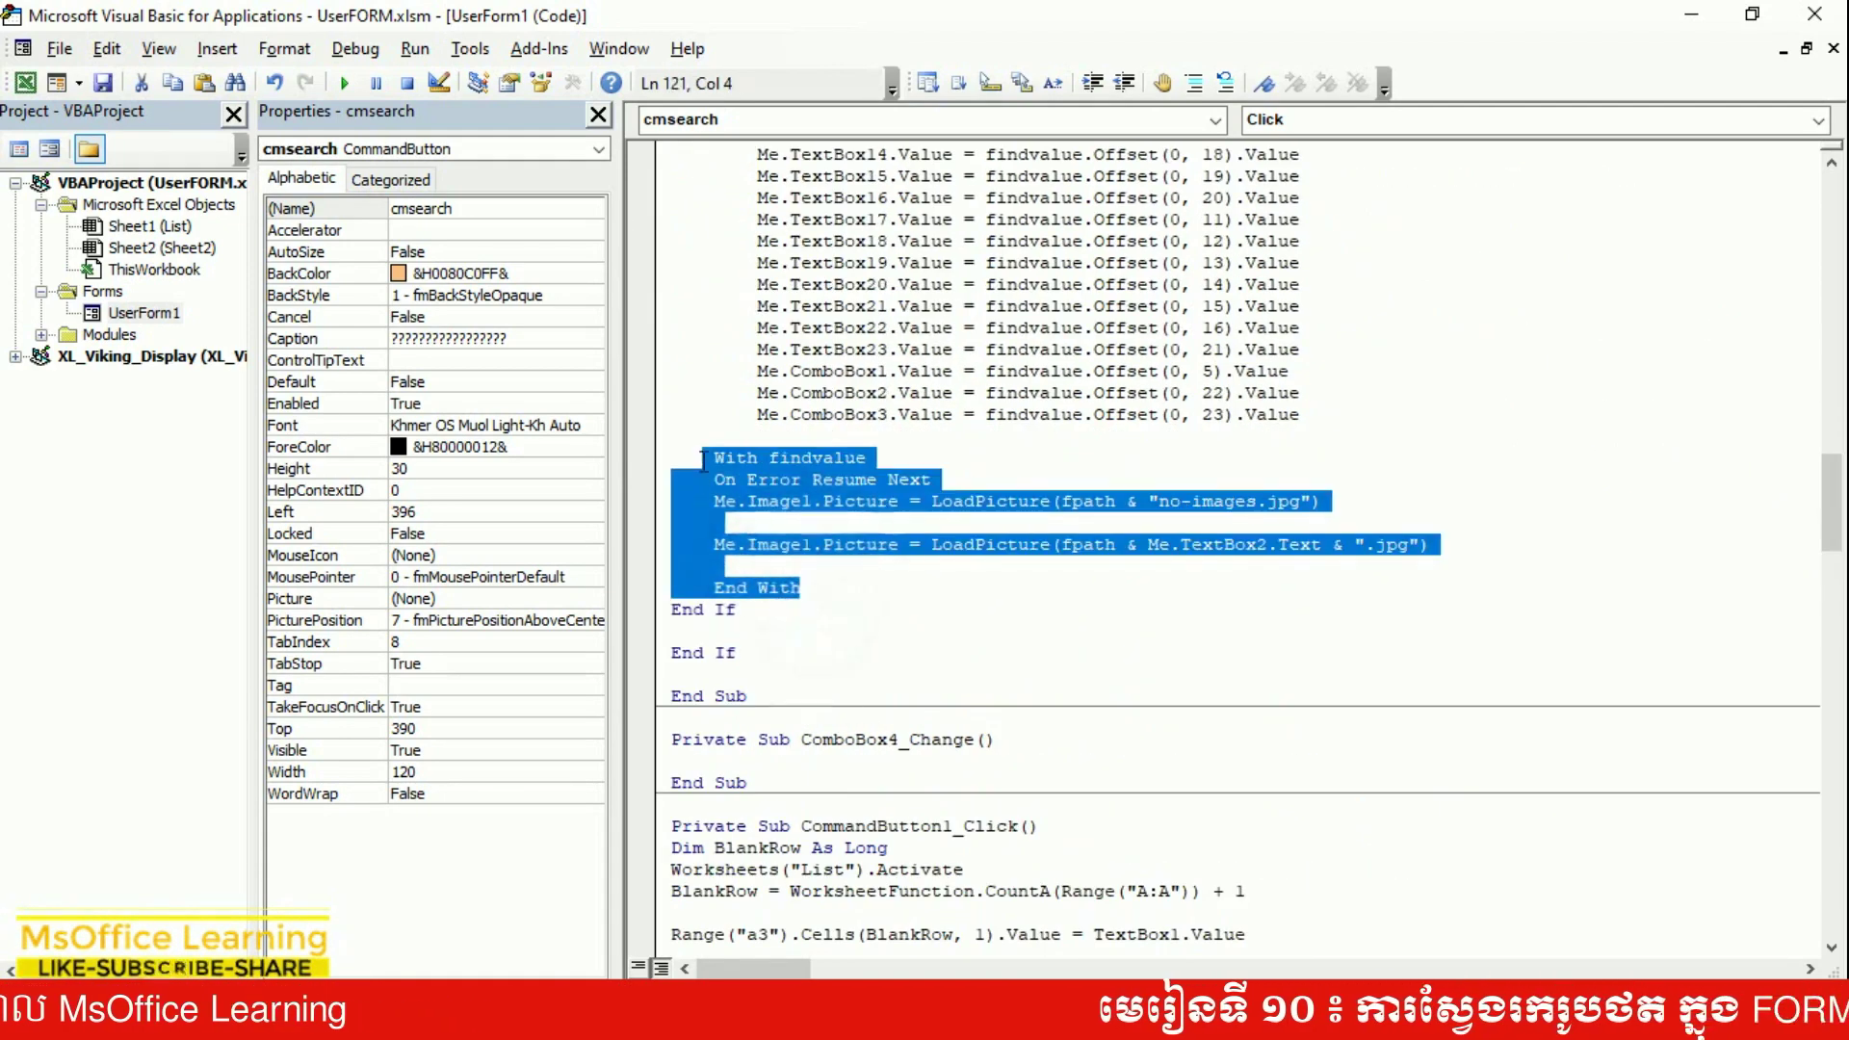
click(941, 610)
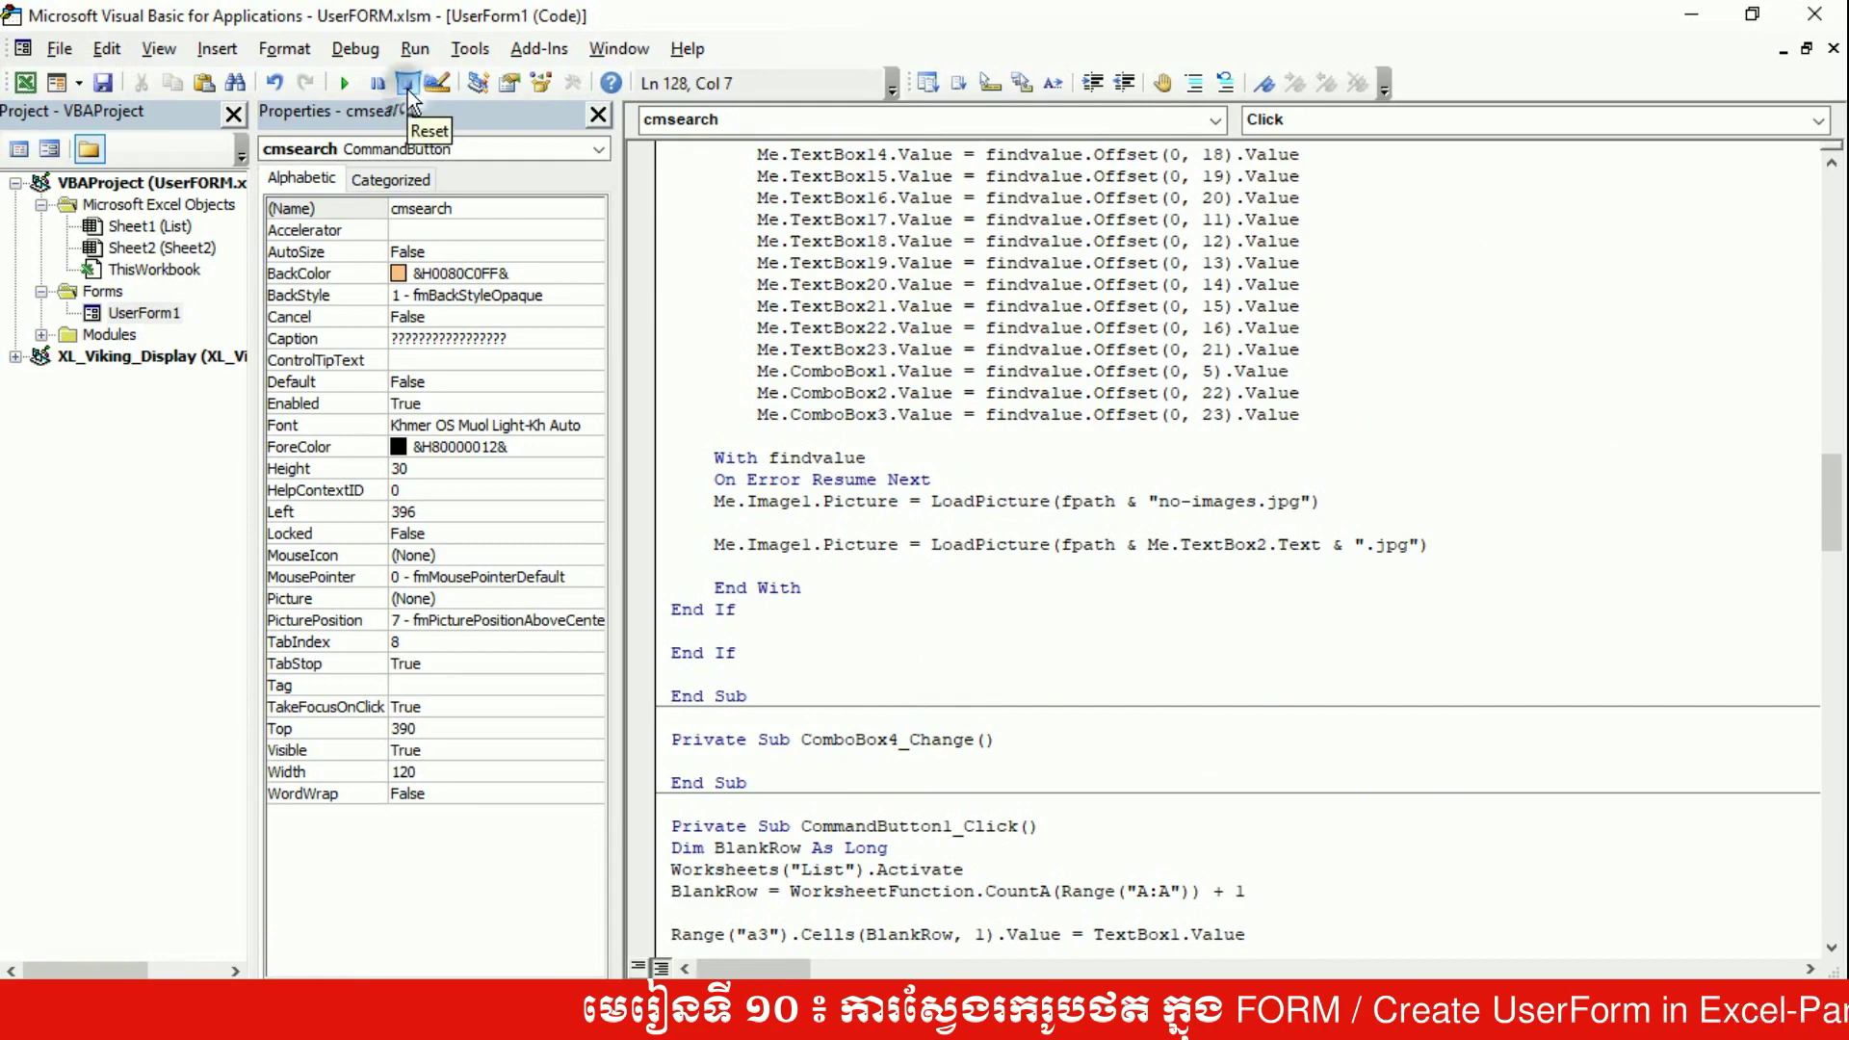
Run and close the form, check cell AA6 on the List sheet, then open the student form
click(344, 85)
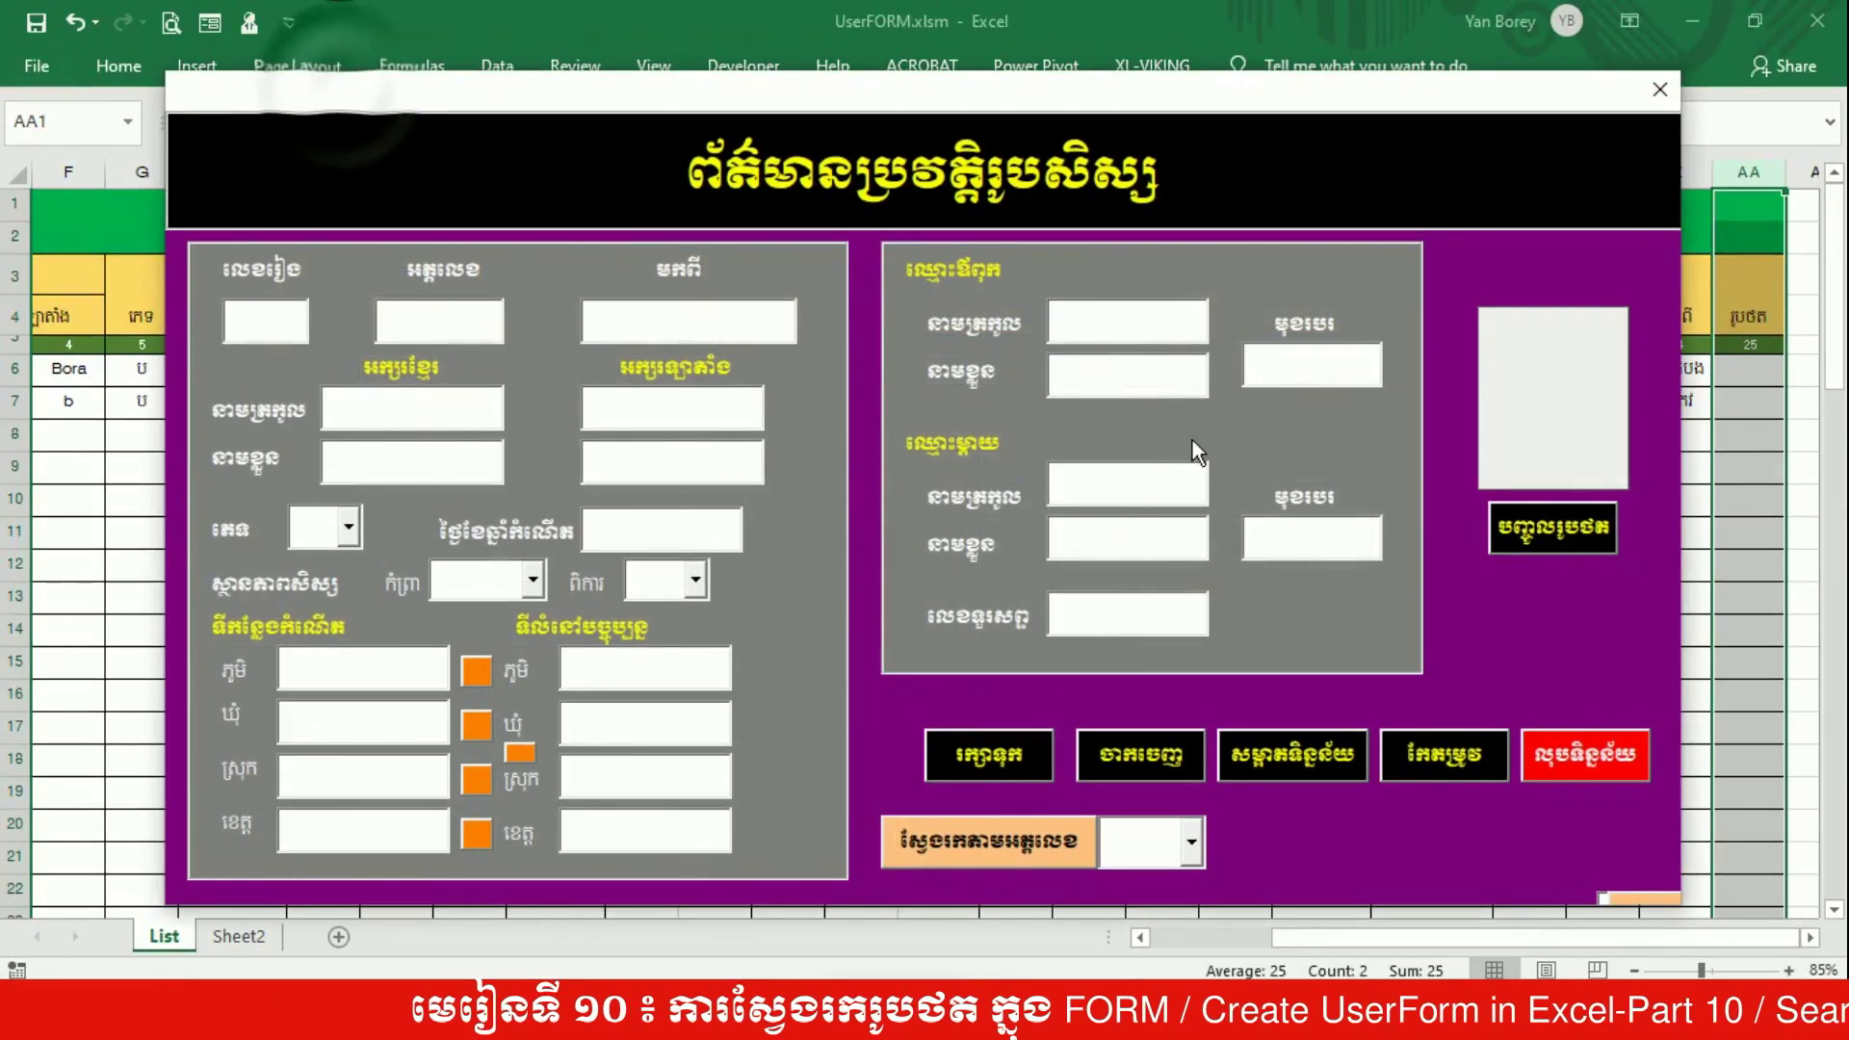
click(1659, 90)
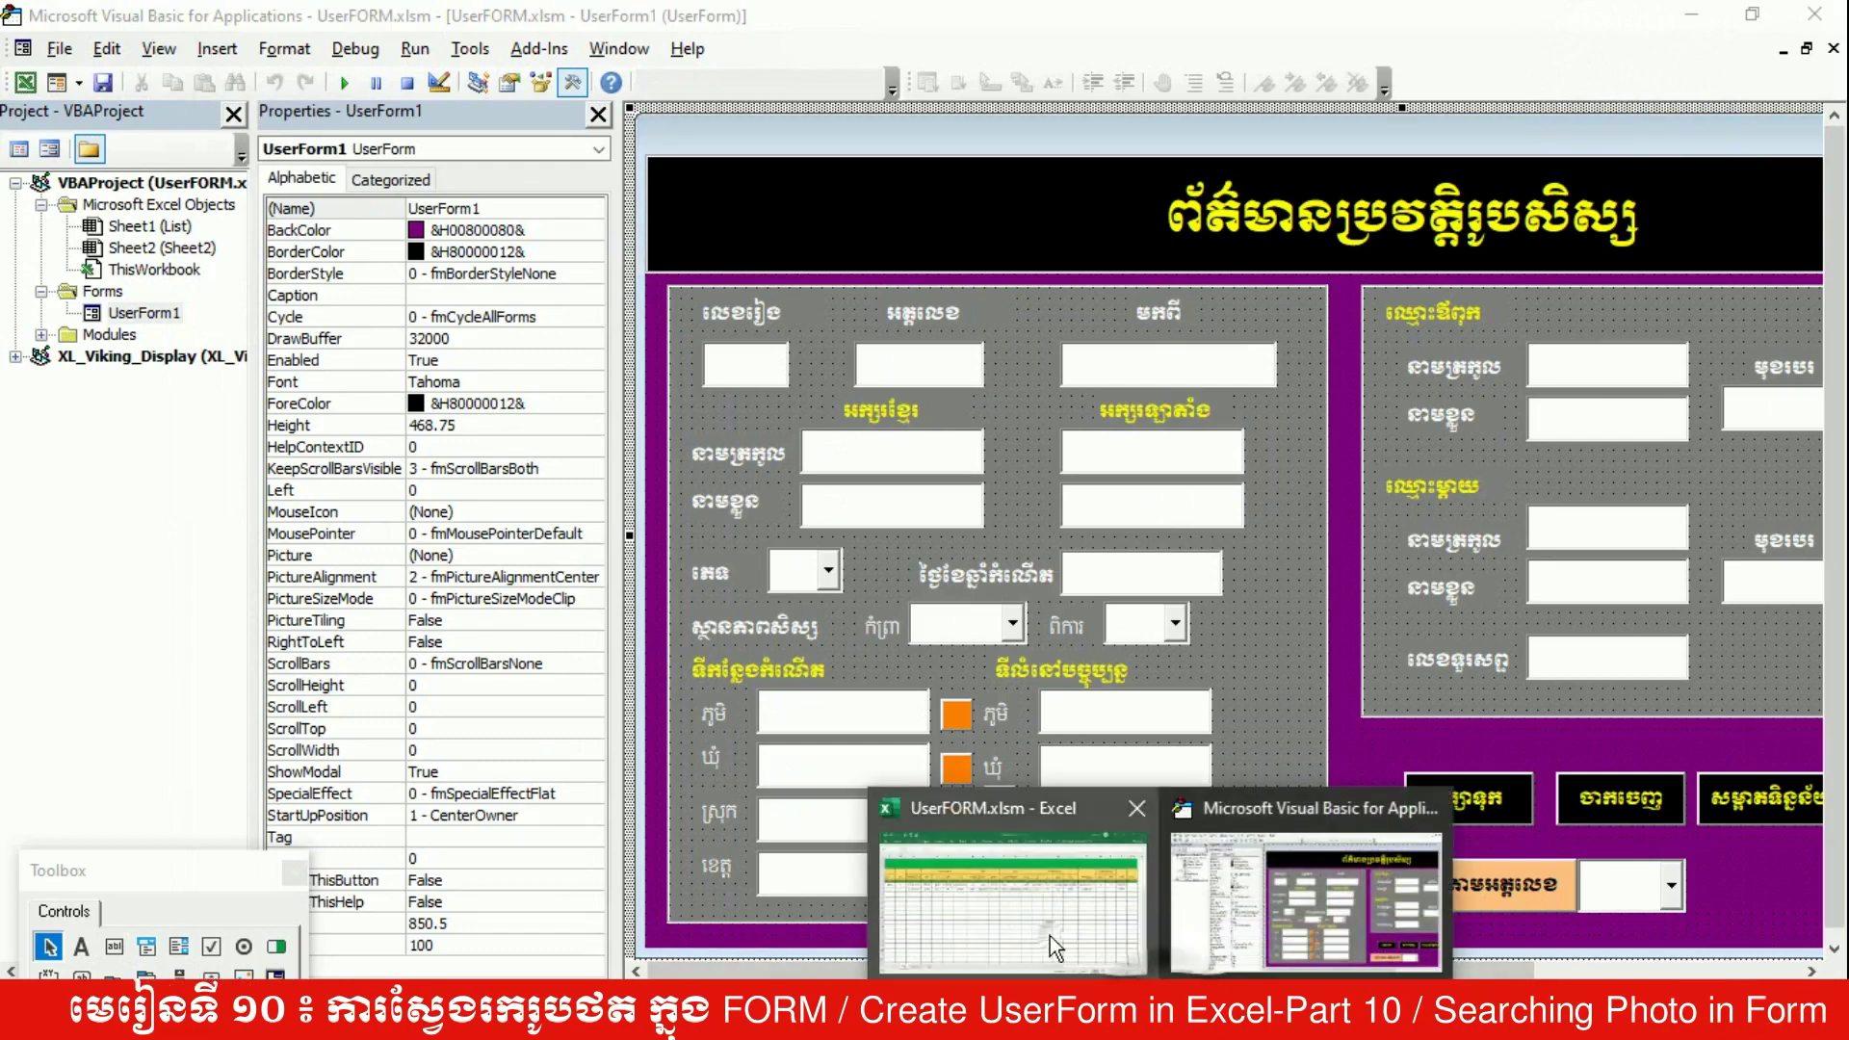
click(1290, 876)
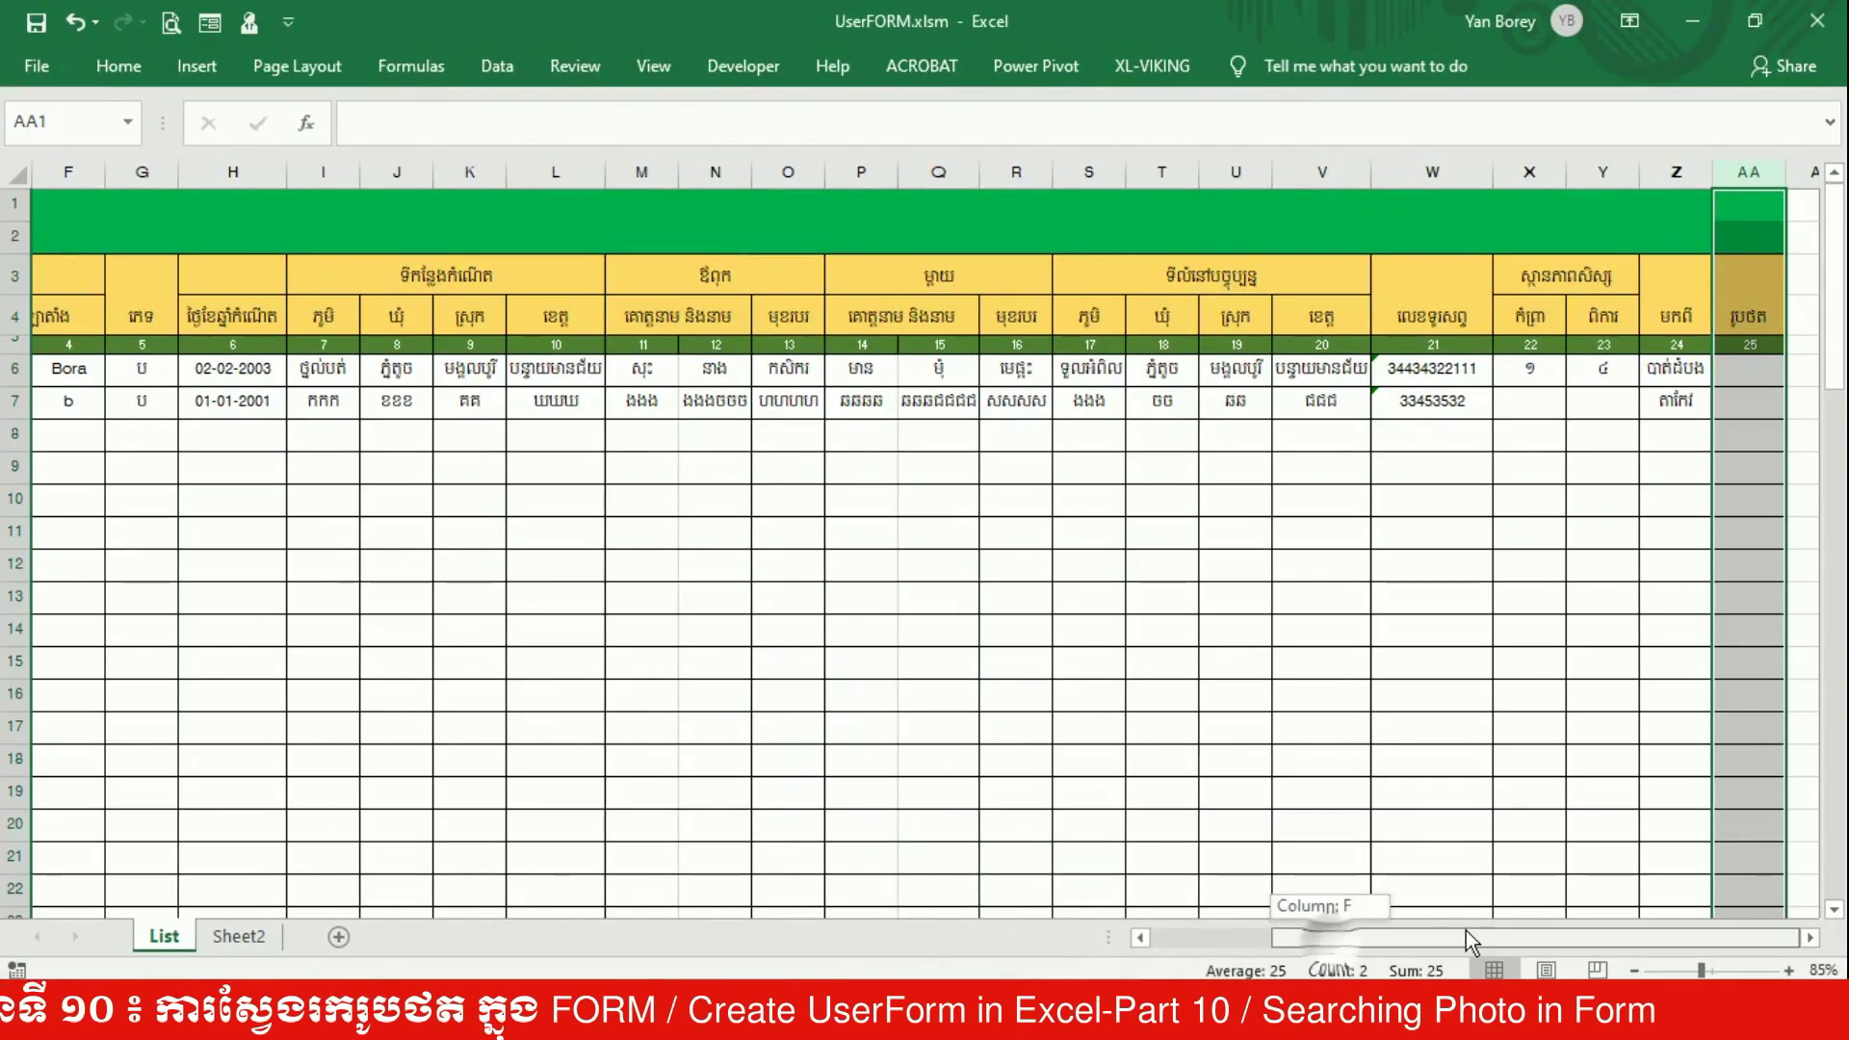
click(1741, 369)
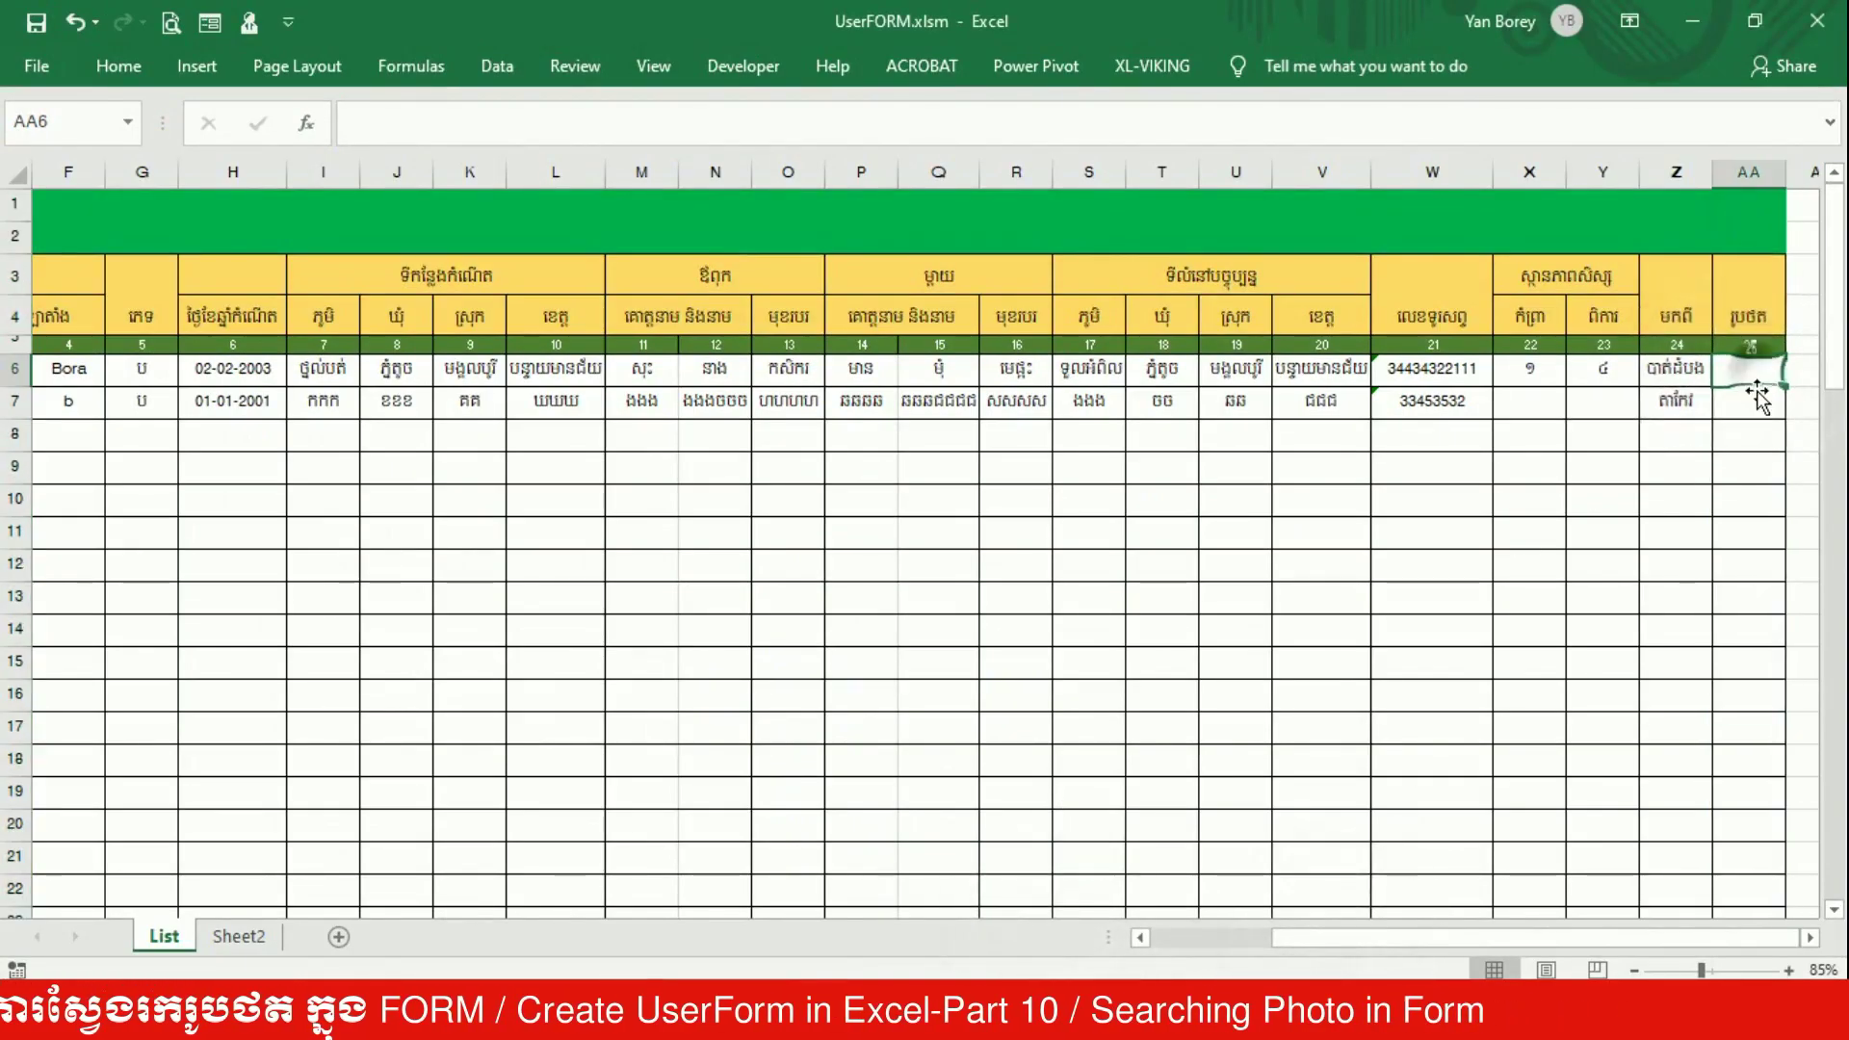
click(1758, 397)
click(1763, 362)
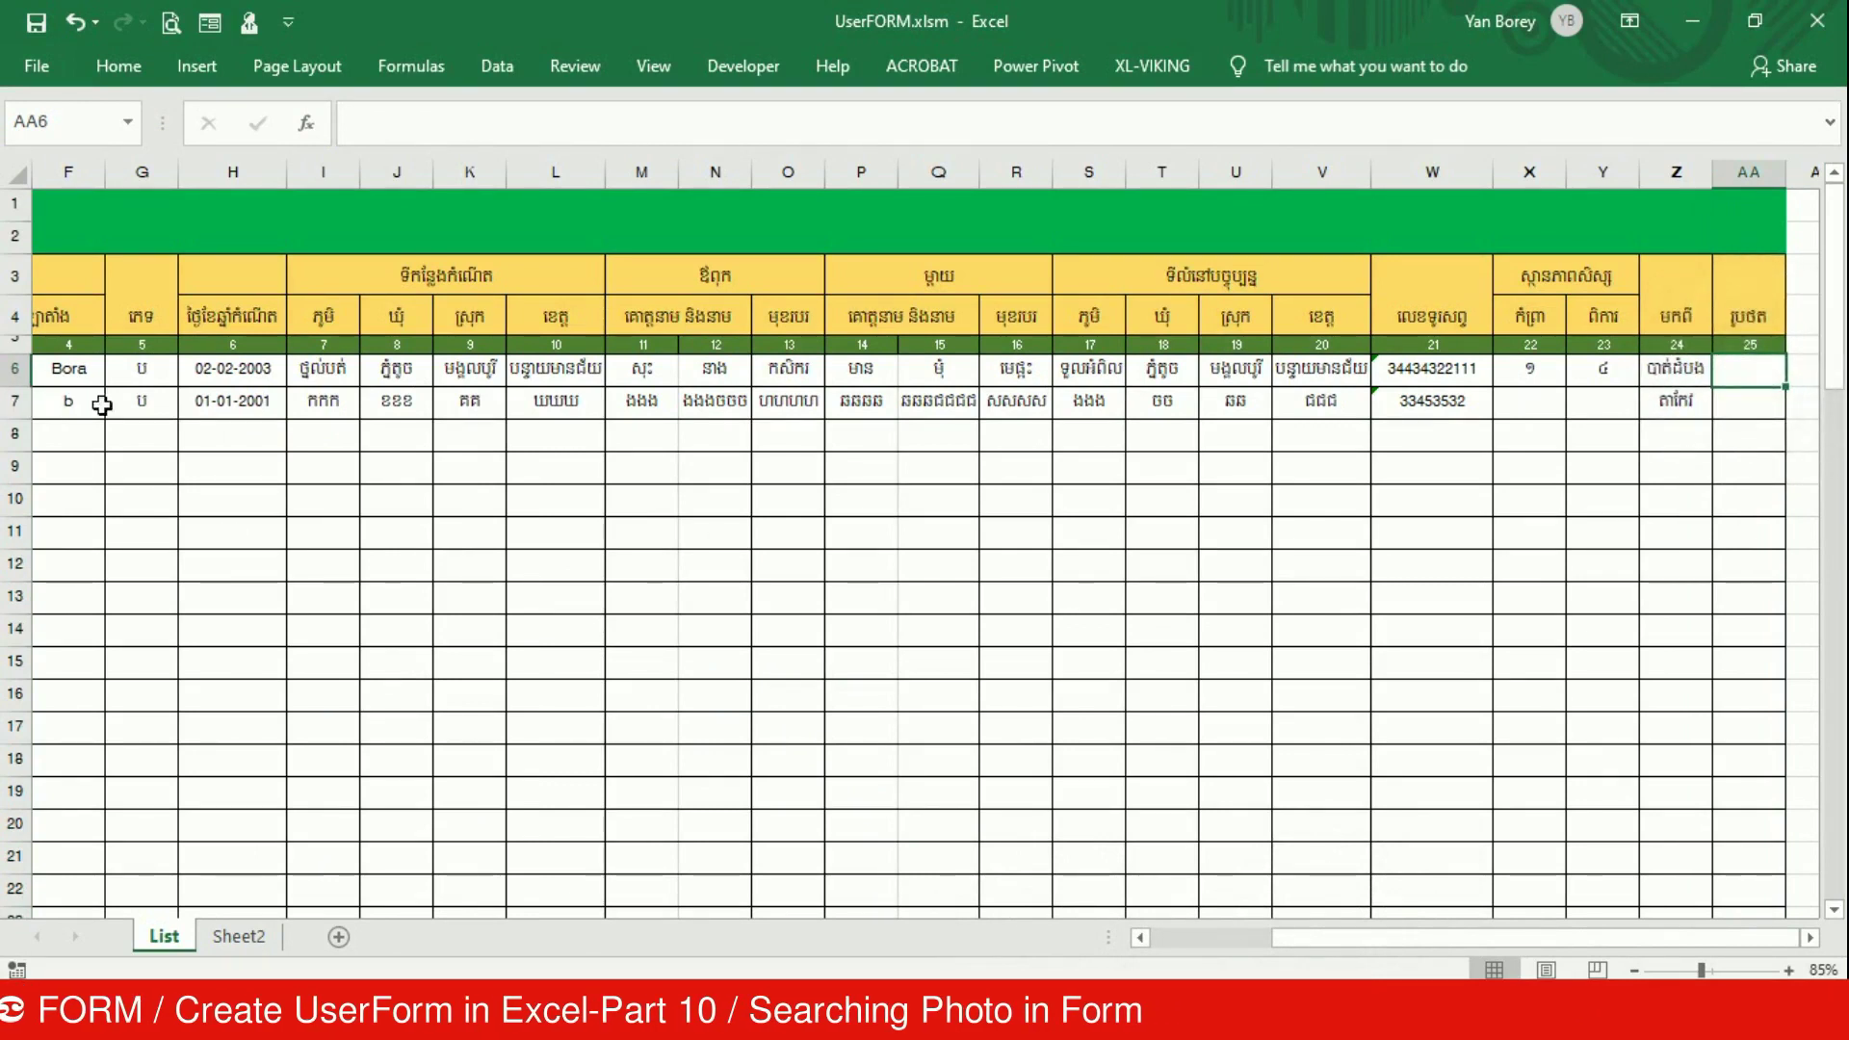
drag(1319, 937, 1196, 937)
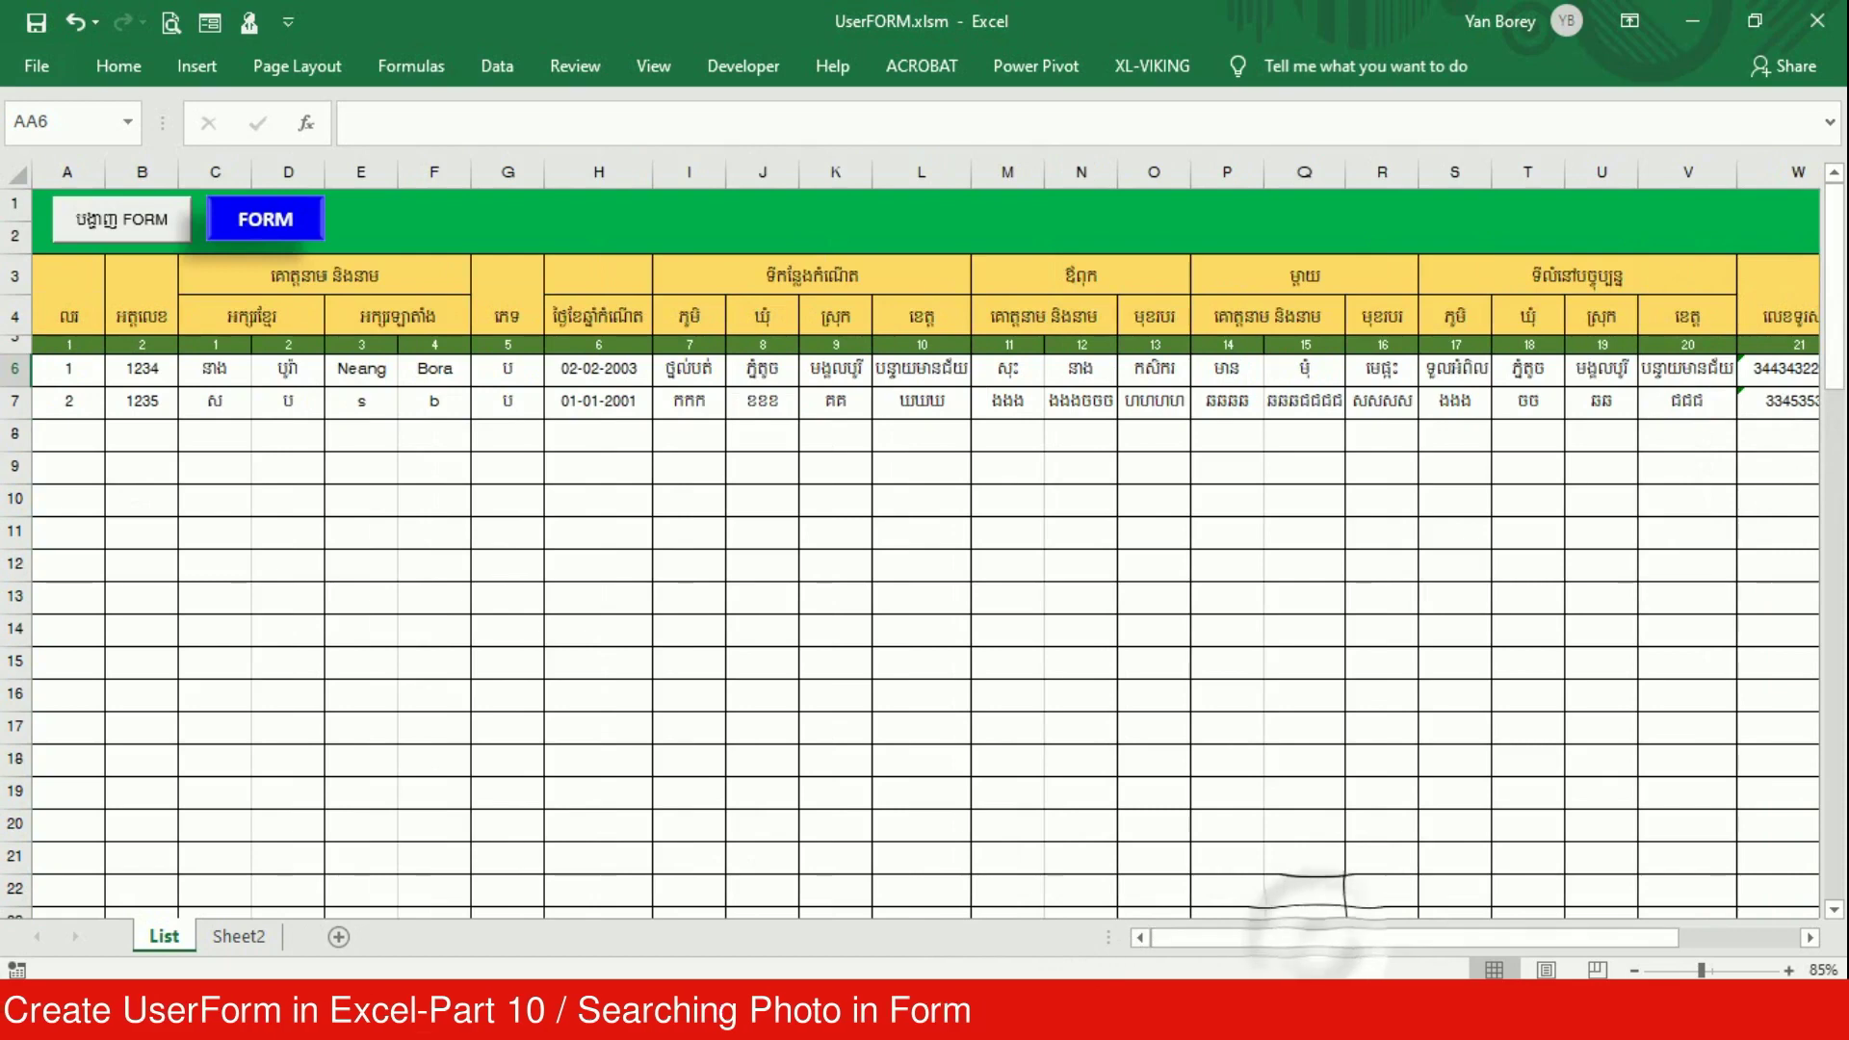
click(231, 229)
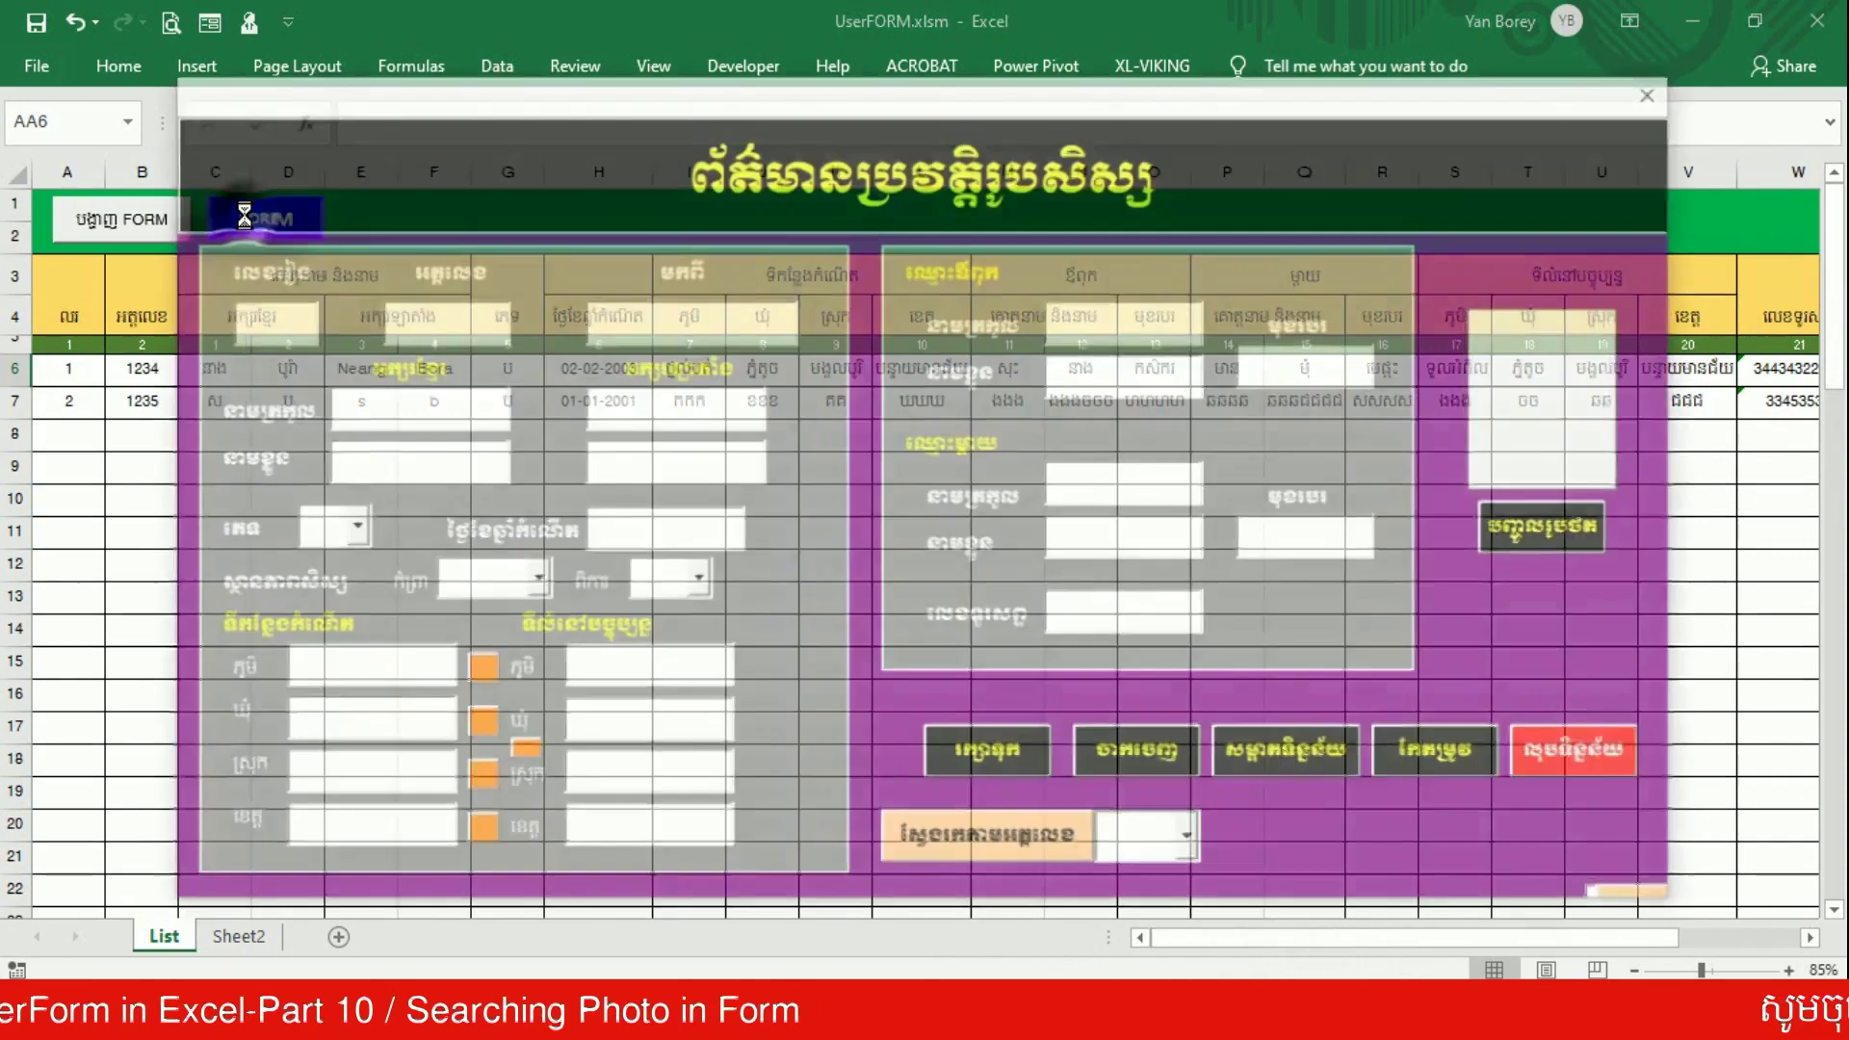
Enter the new student's ID, Khmer and Latin names, male gender, birth date and birthplace
click(248, 321)
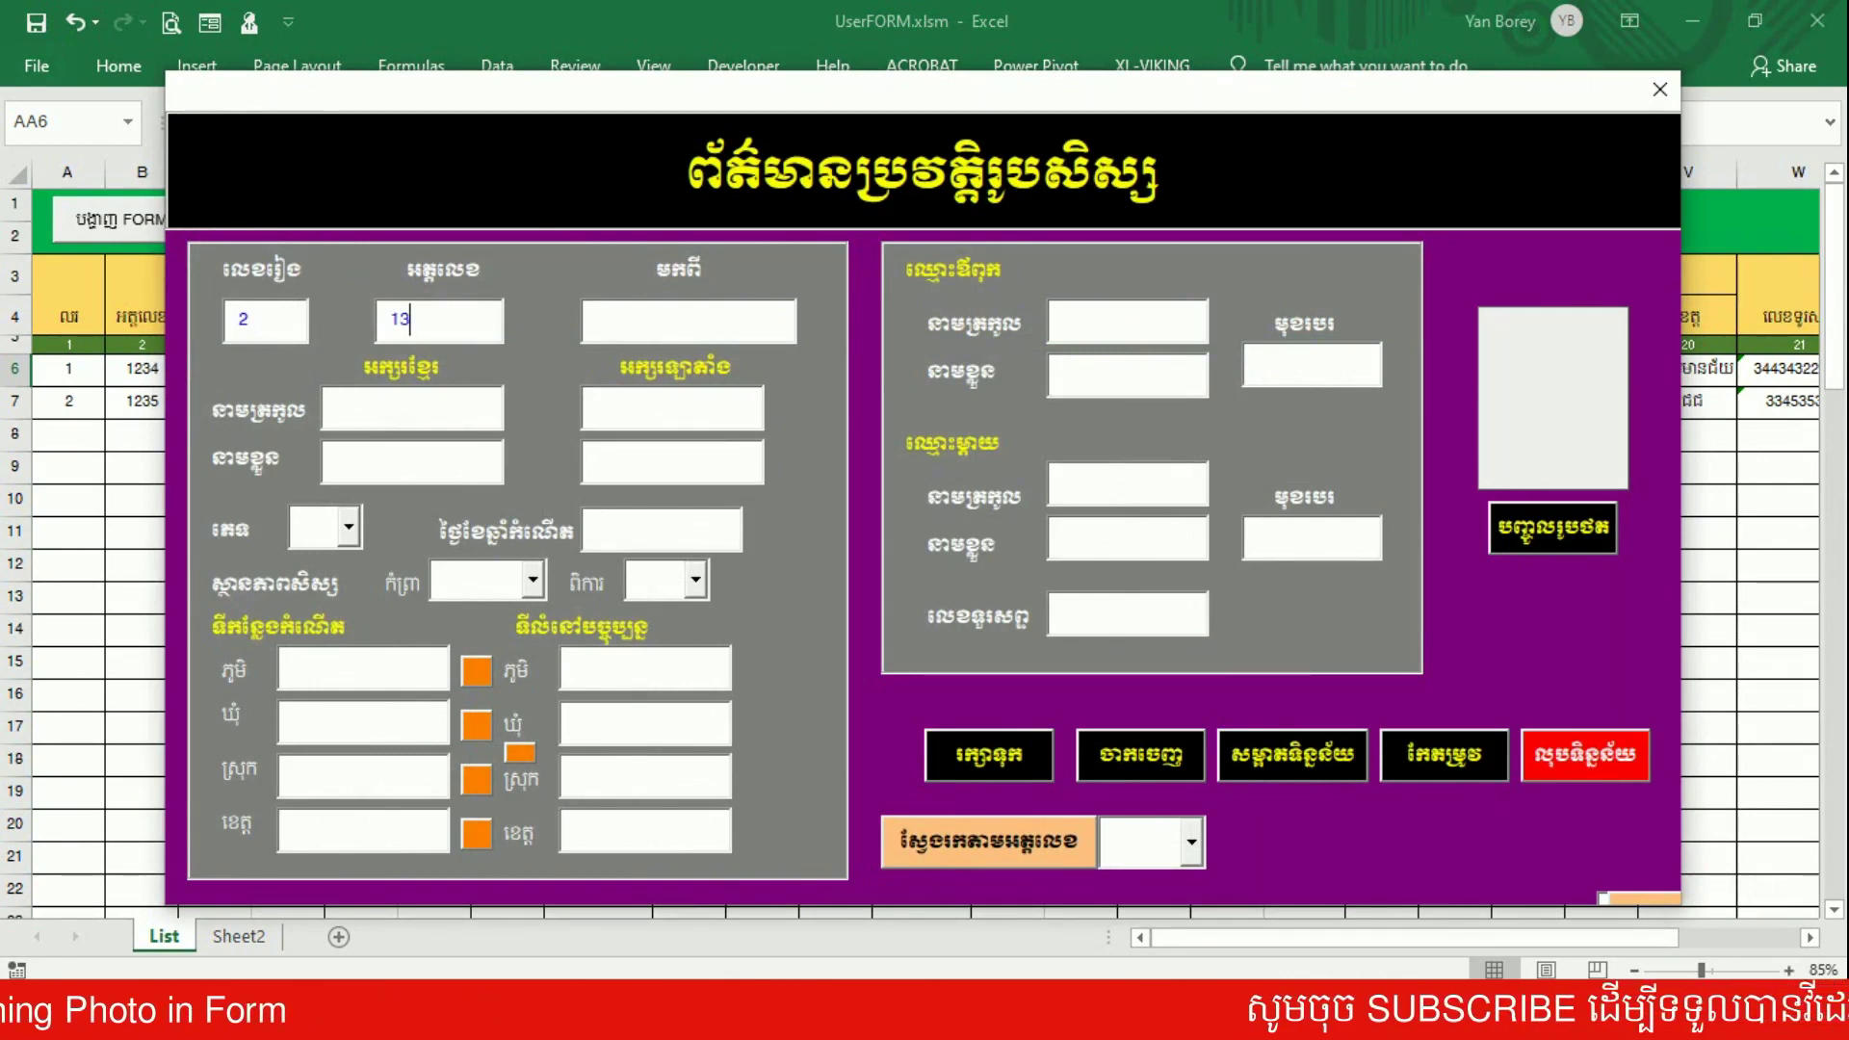
text(6)
key(Tab)
text(ព្រៃវែង)
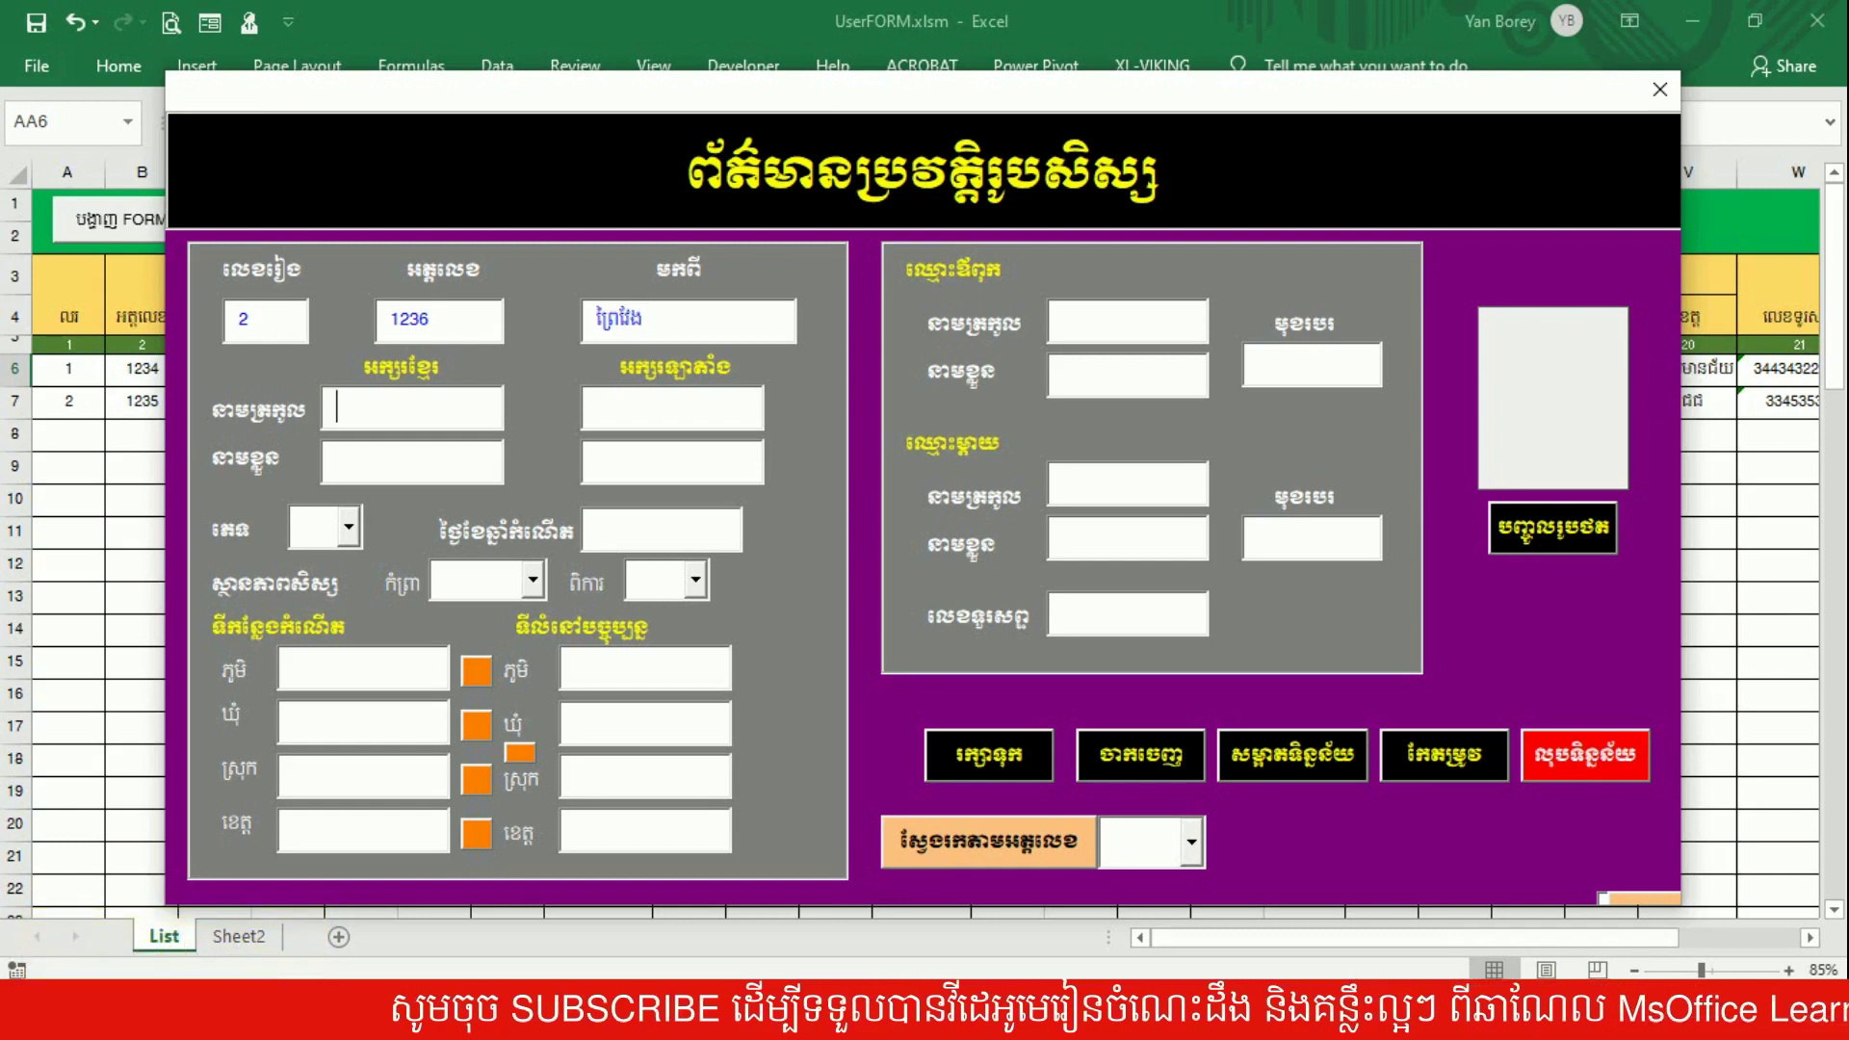
key(Tab)
key(Tab)
key(Tab)
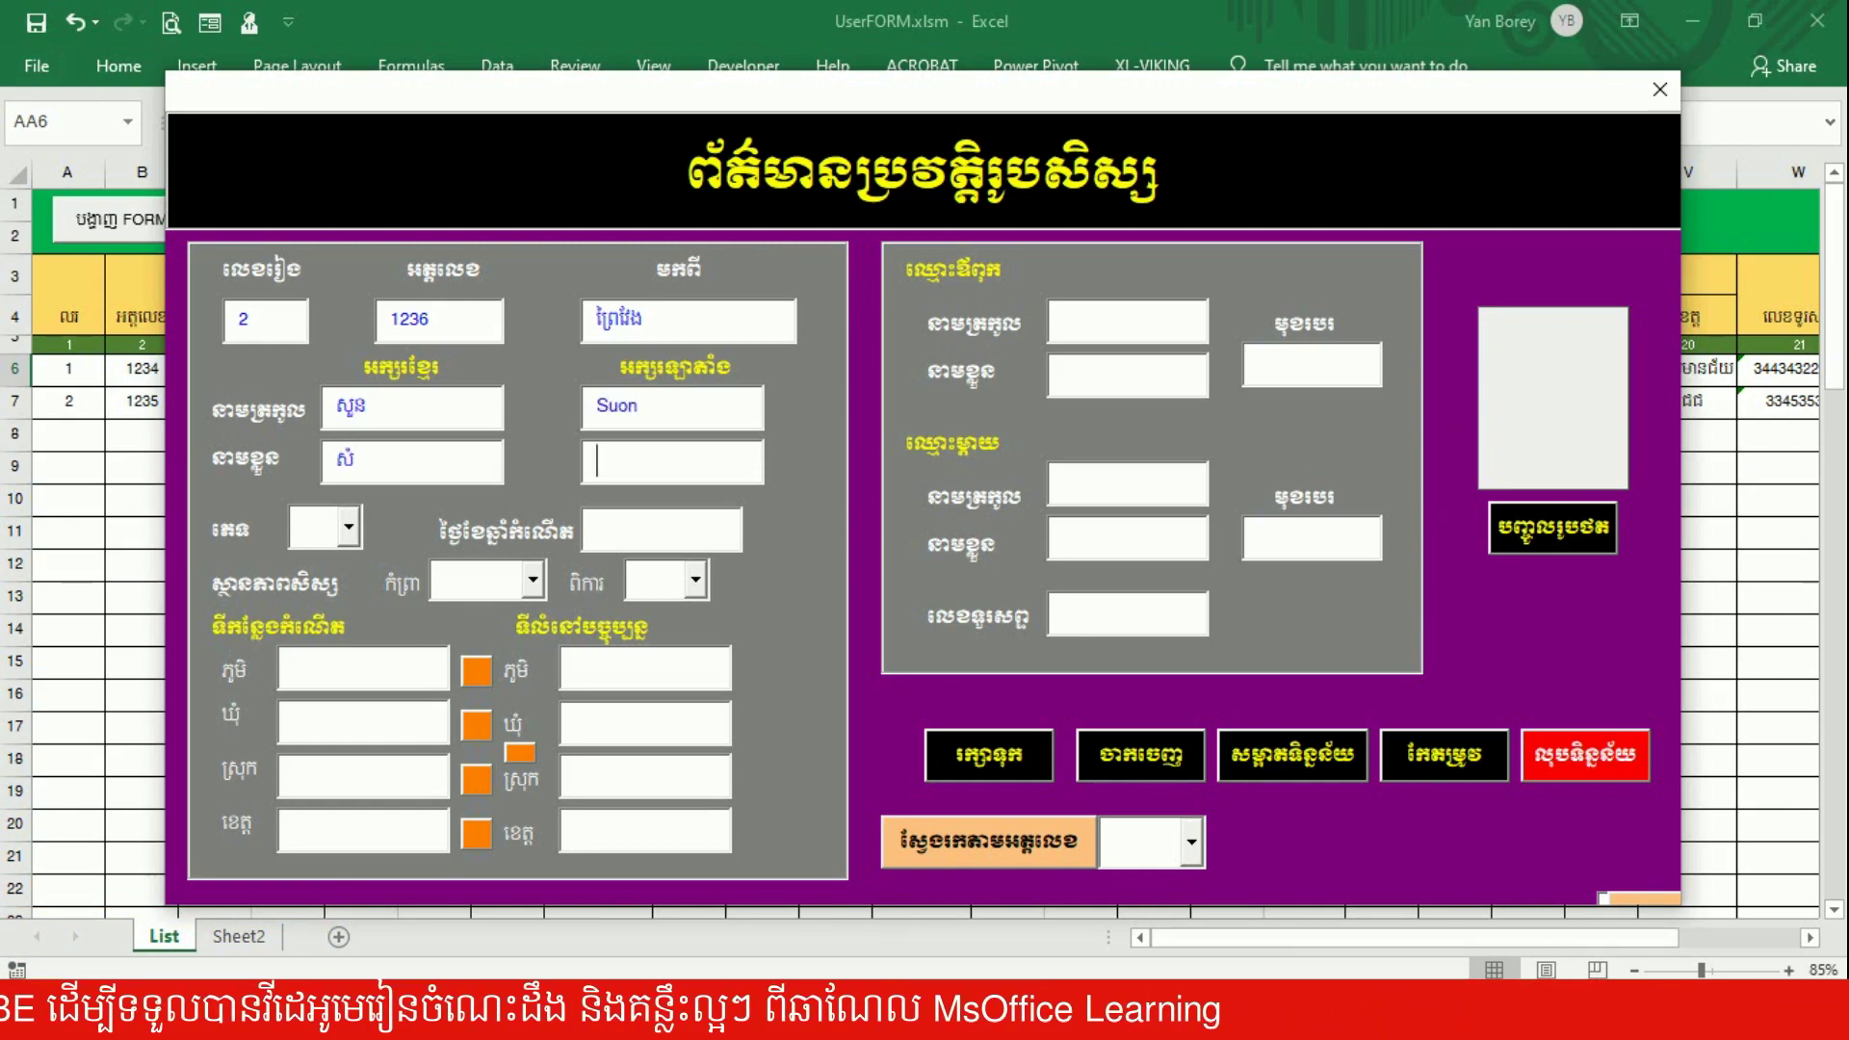
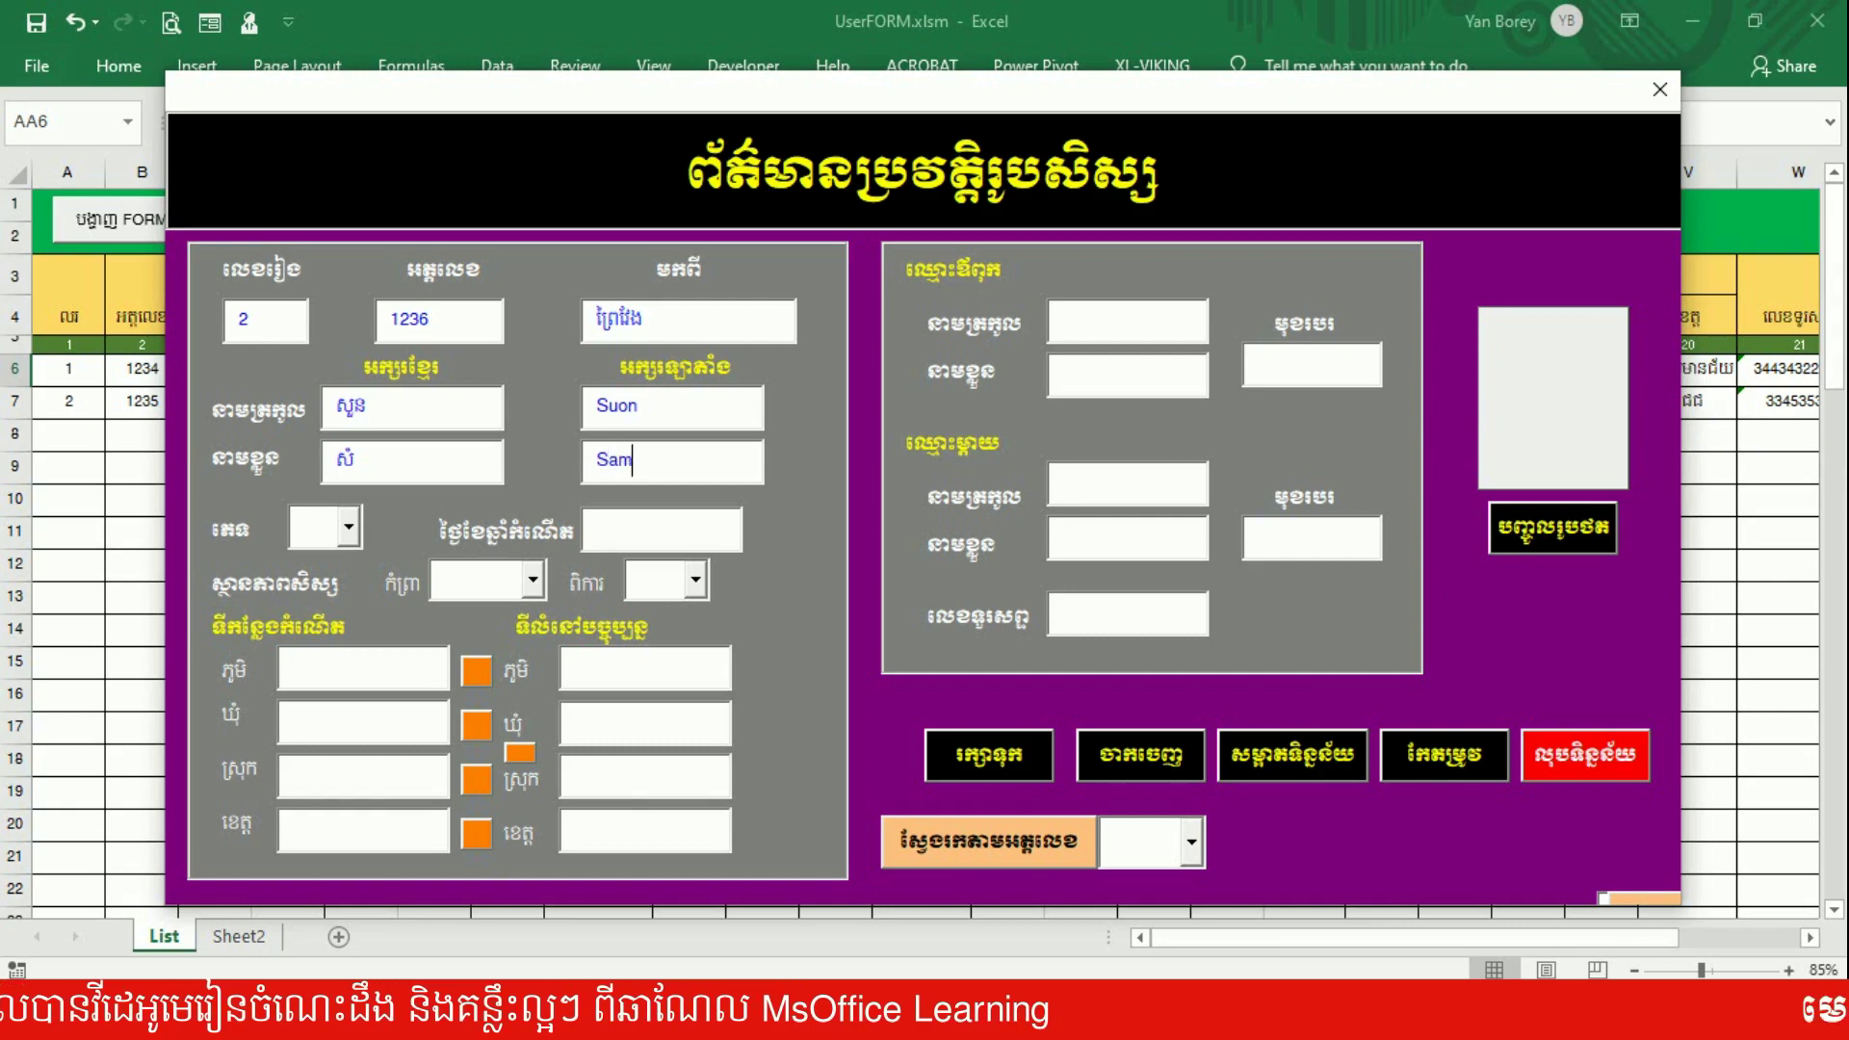
key(Down)
key(Tab)
text(2-22)
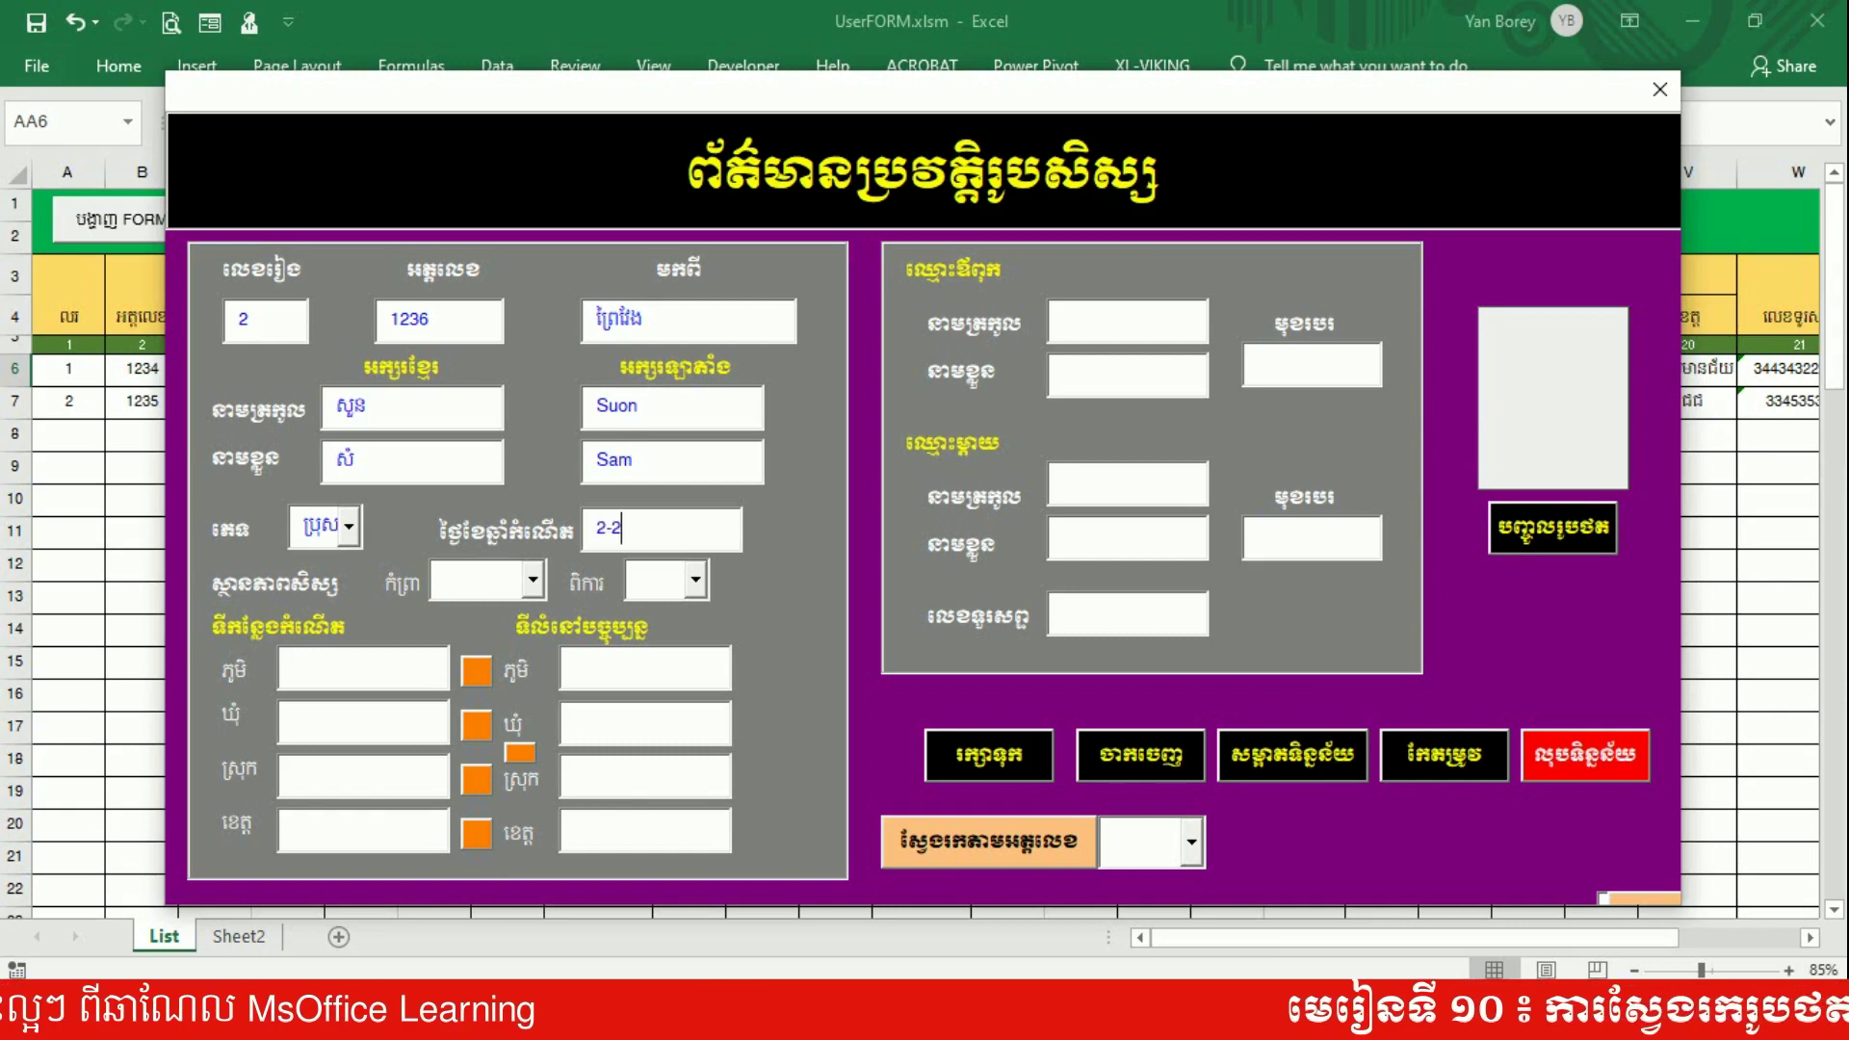
text(-2)
key(BackSpace)
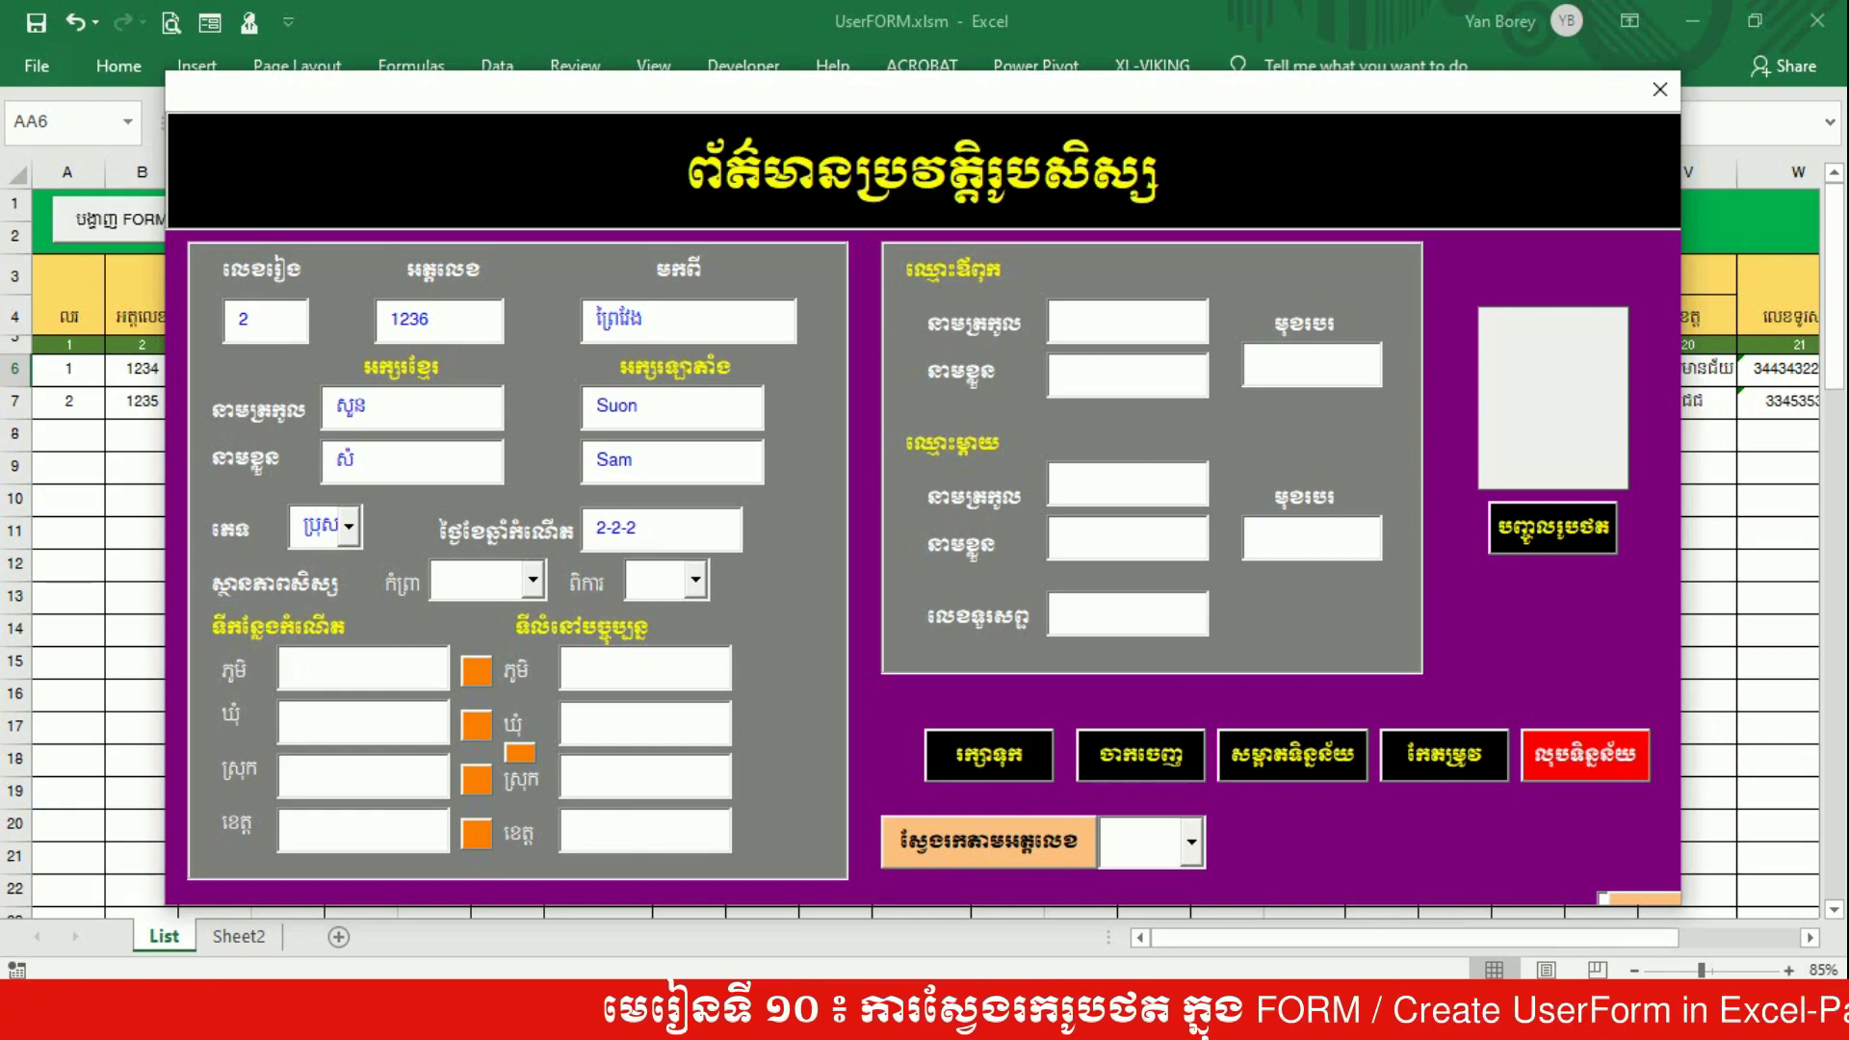
text(ទួលព)
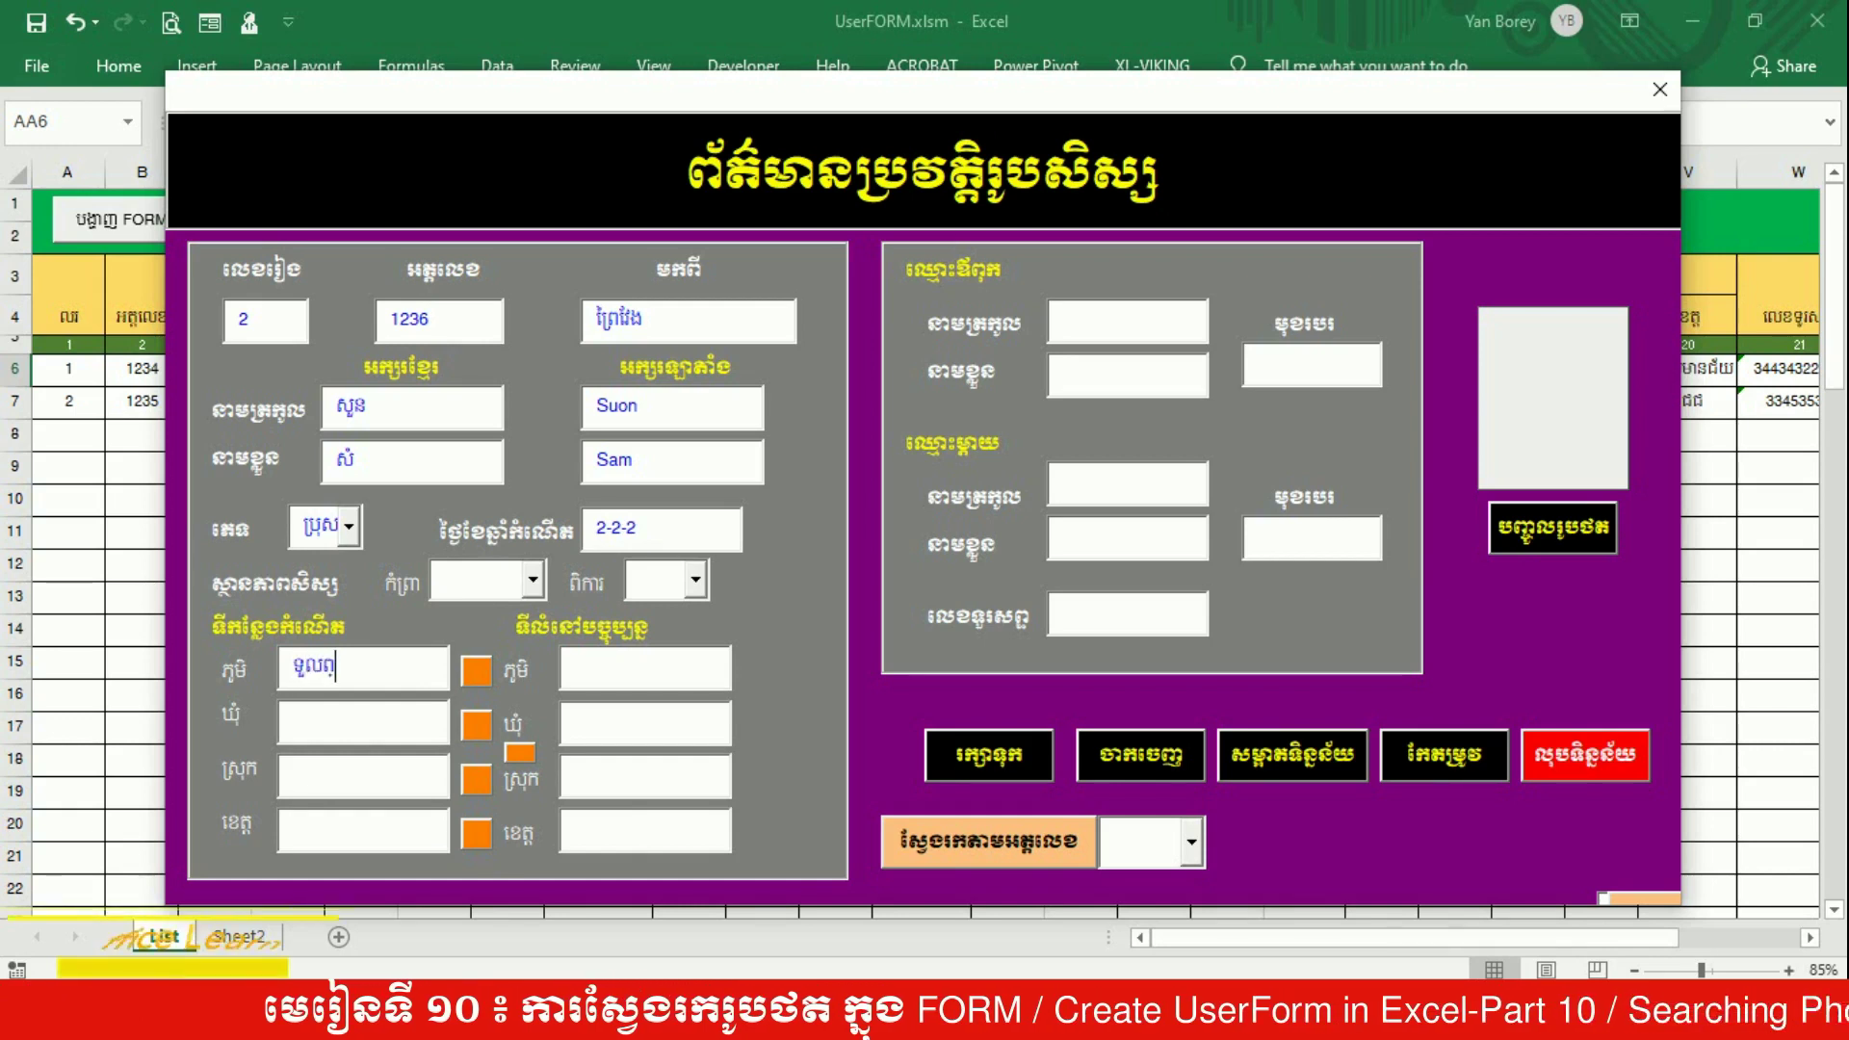
text(្រៃ)
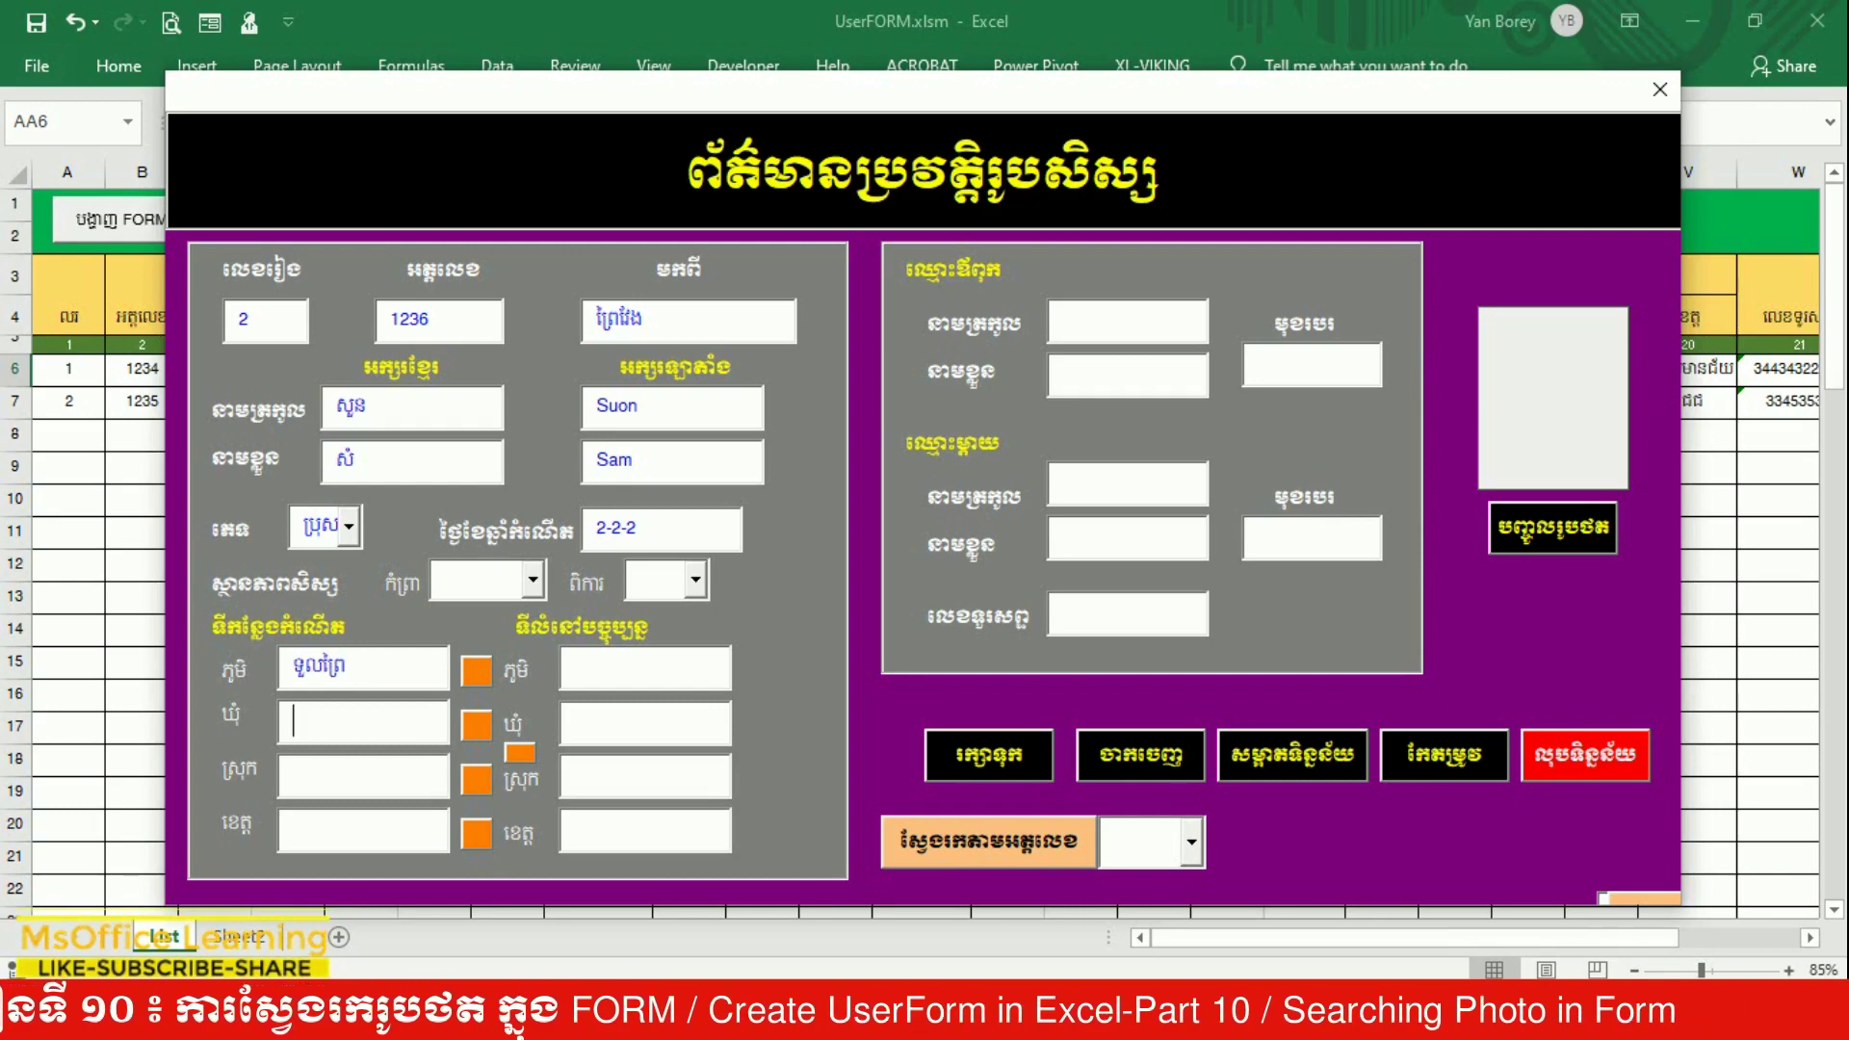
text(សាមគ្គី)
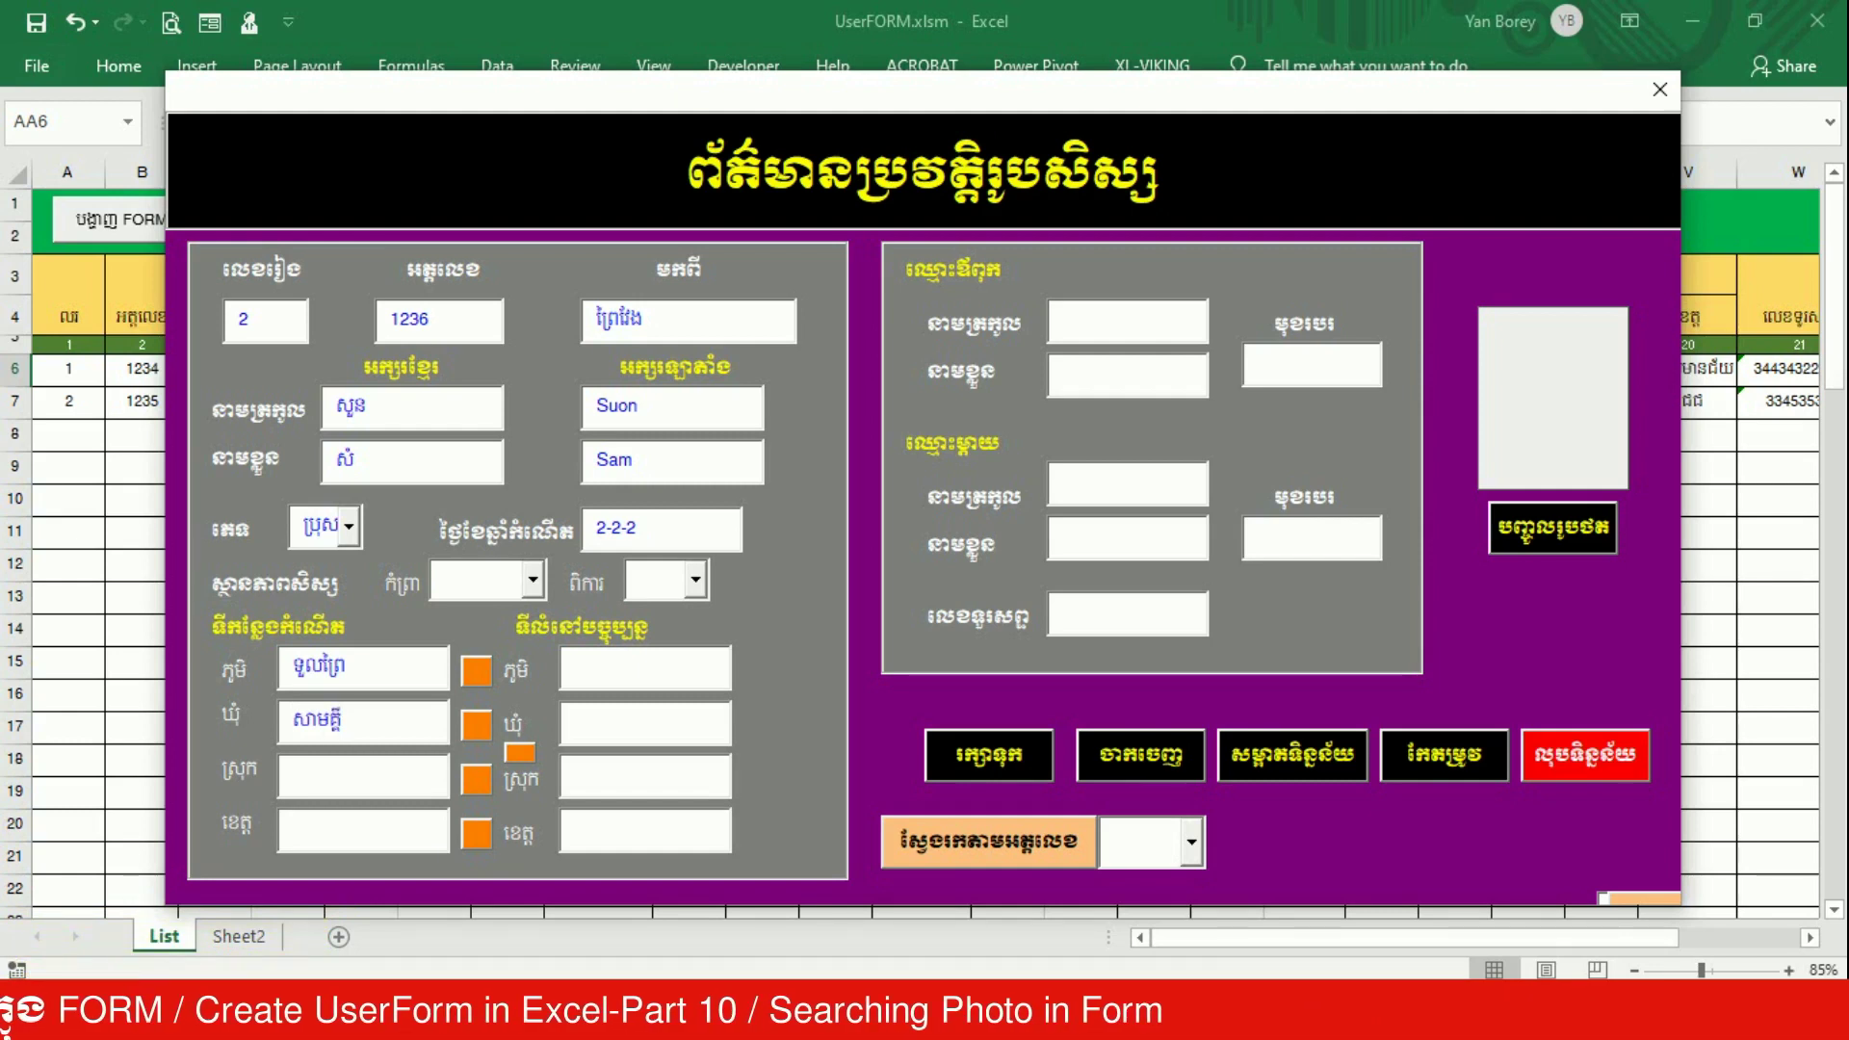
text(ស)
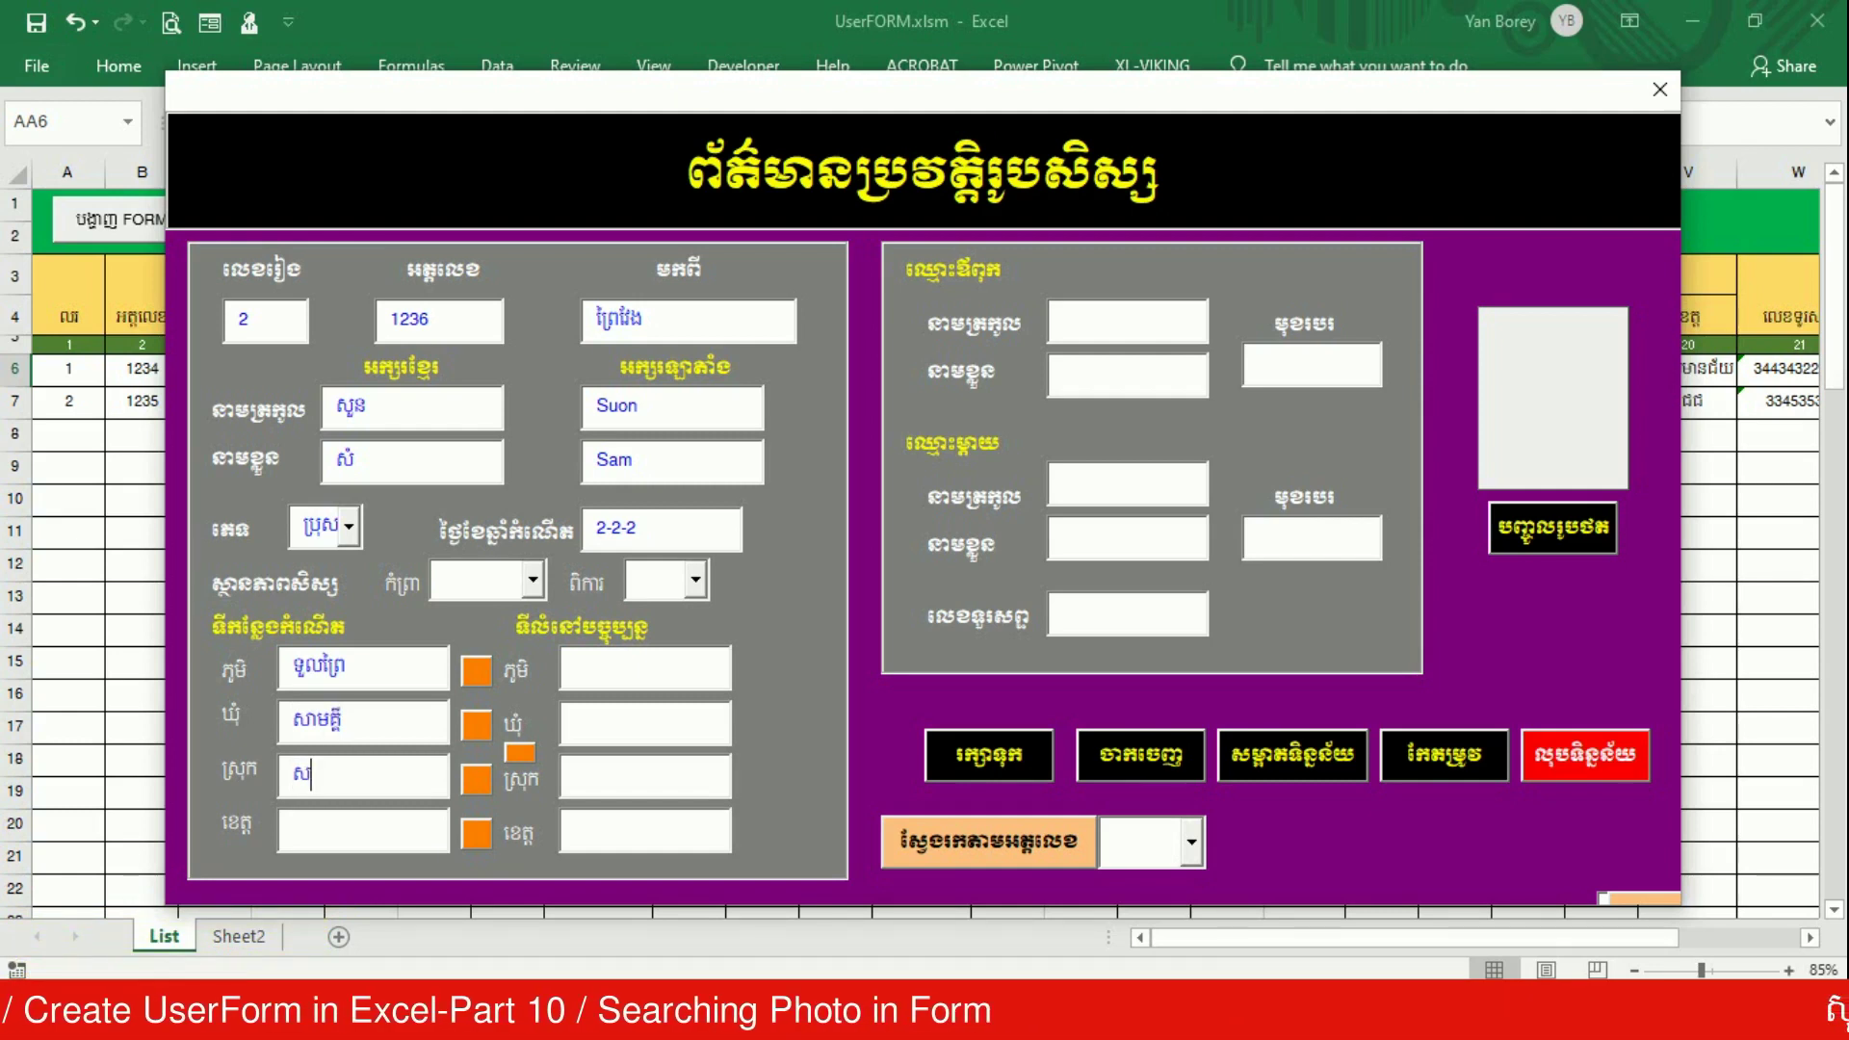
text(រោងង)
key(Tab)
text(ព្រៃវ)
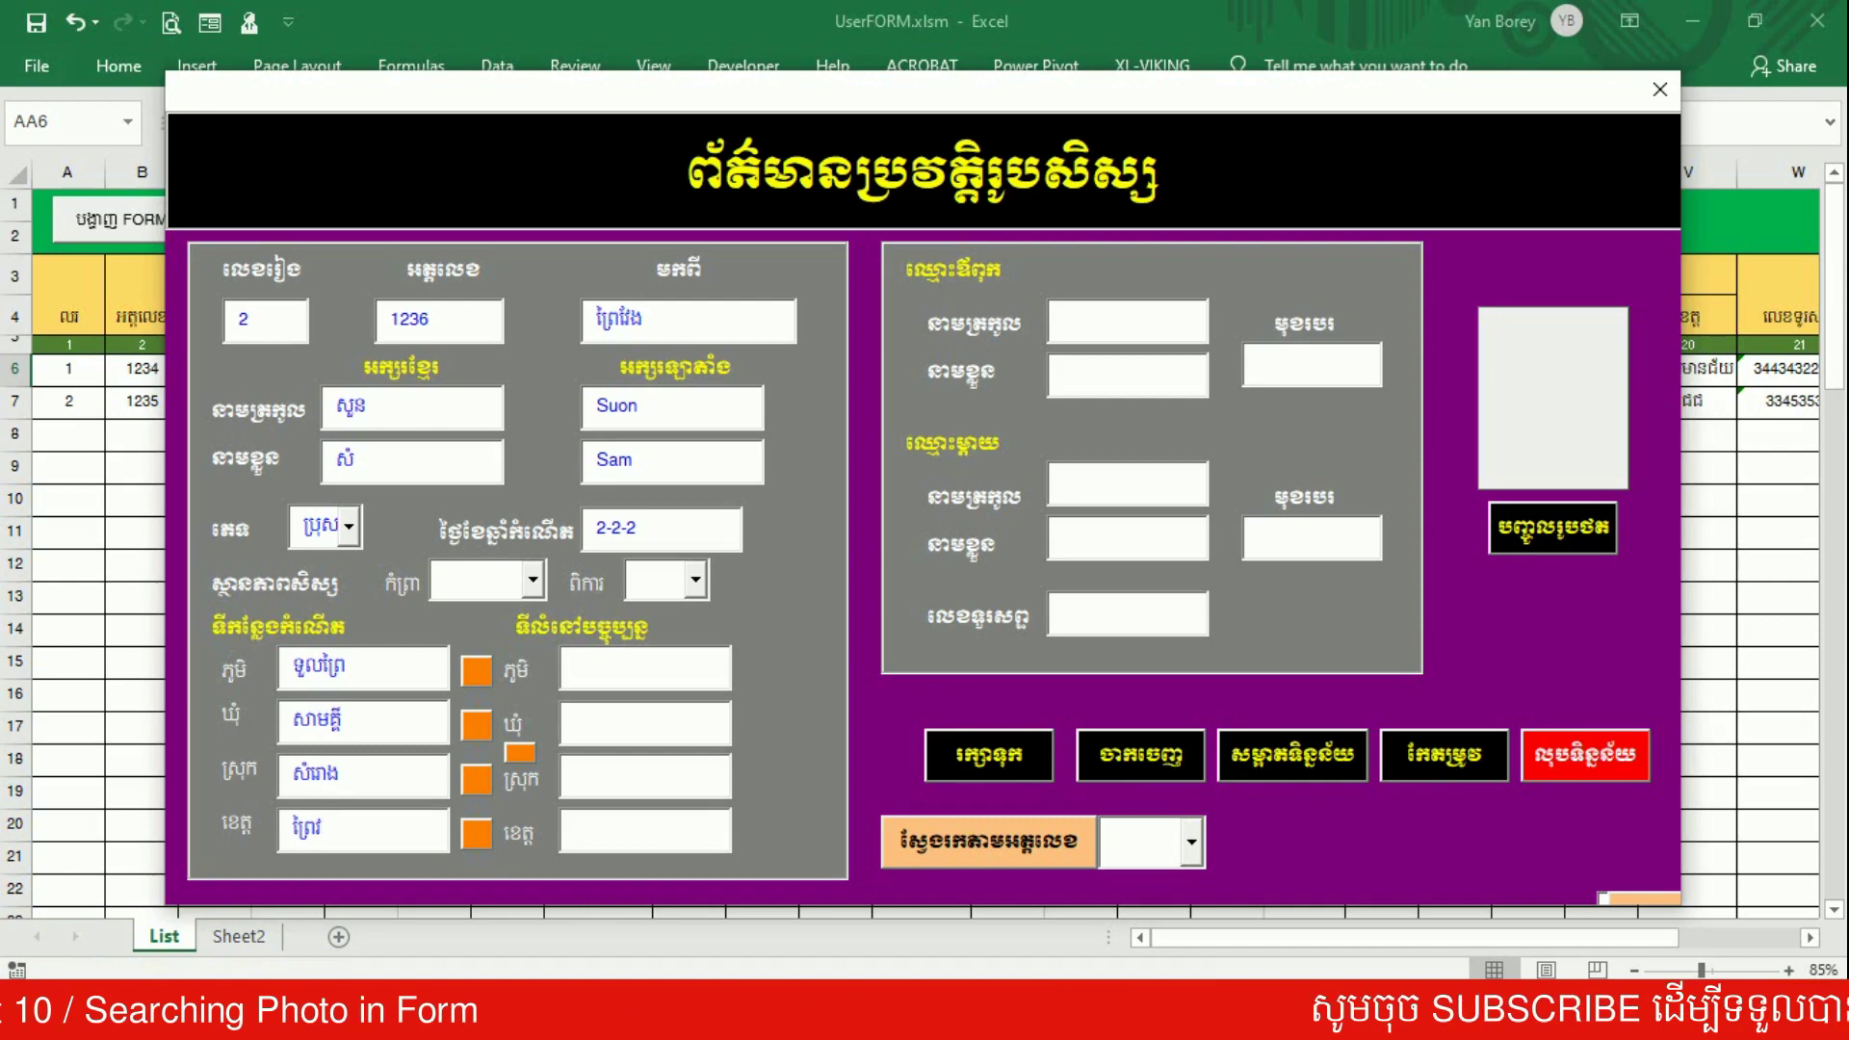
text(ែង)
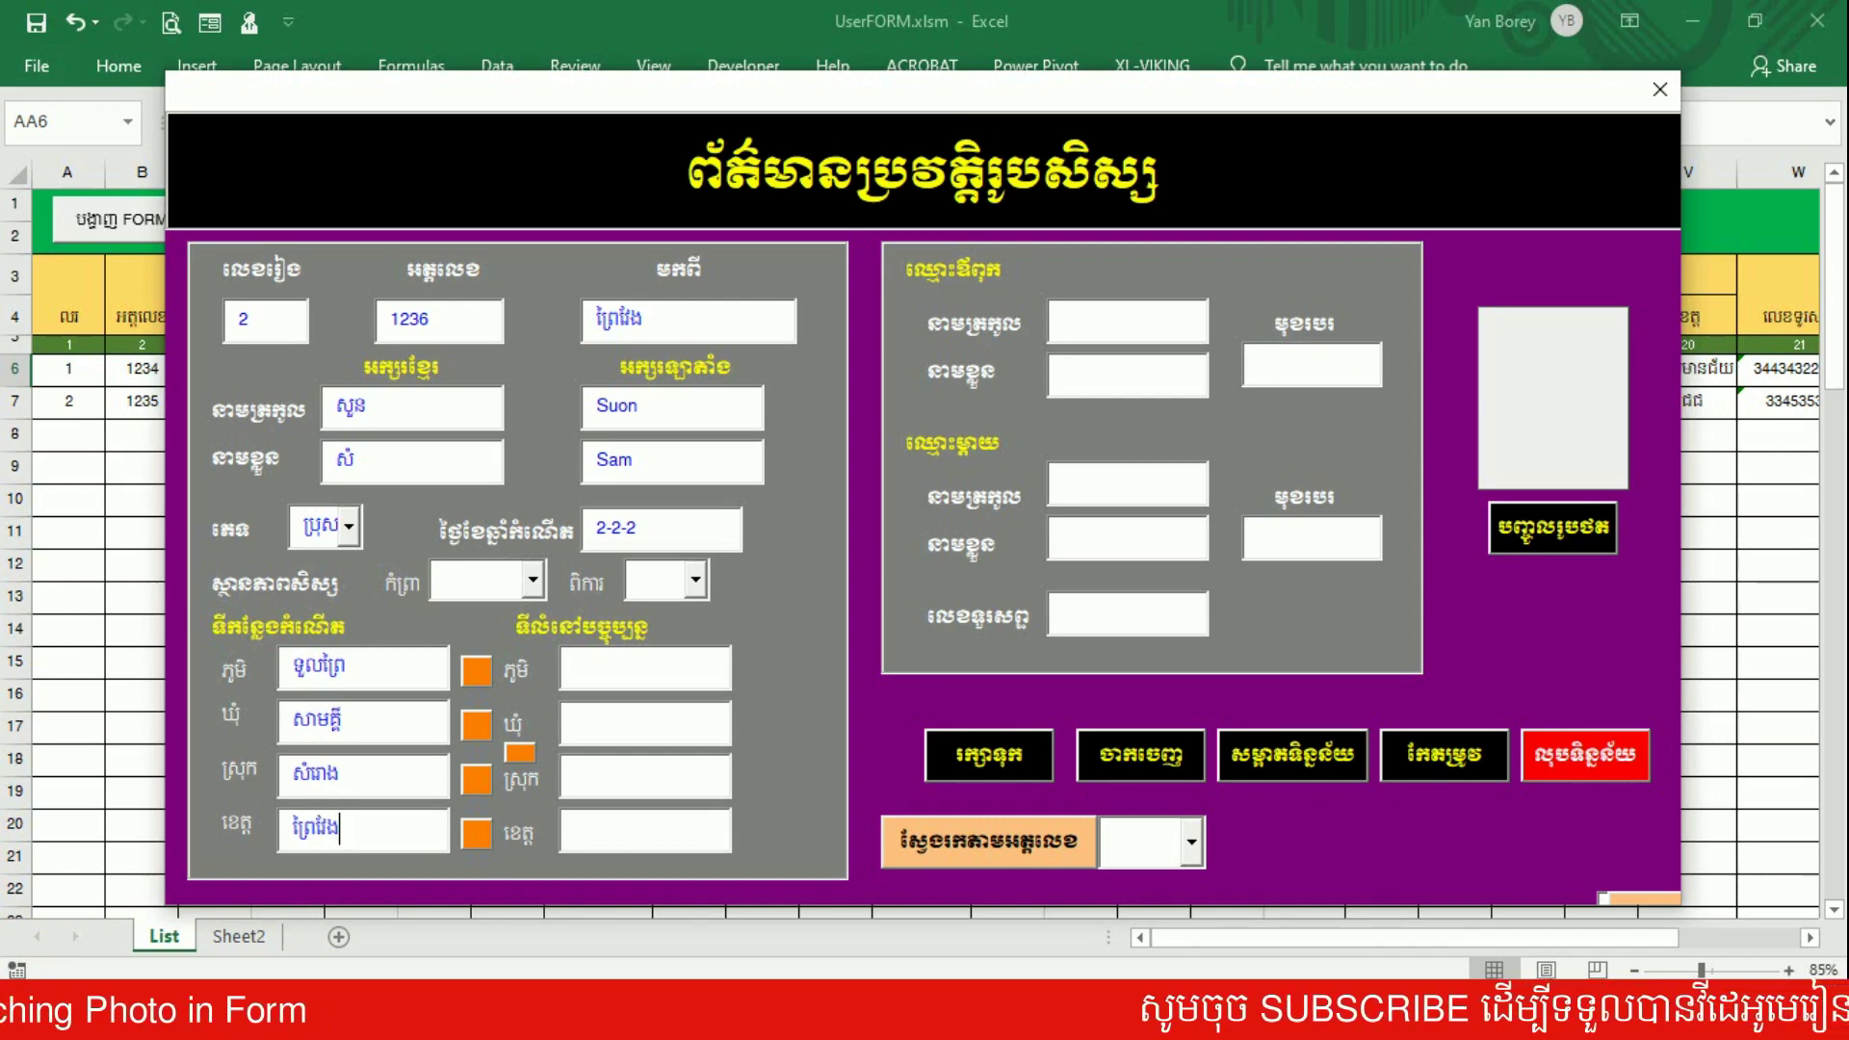
Copy the birthplace into the current address, then enter parents' names, occupations and phone number
click(520, 756)
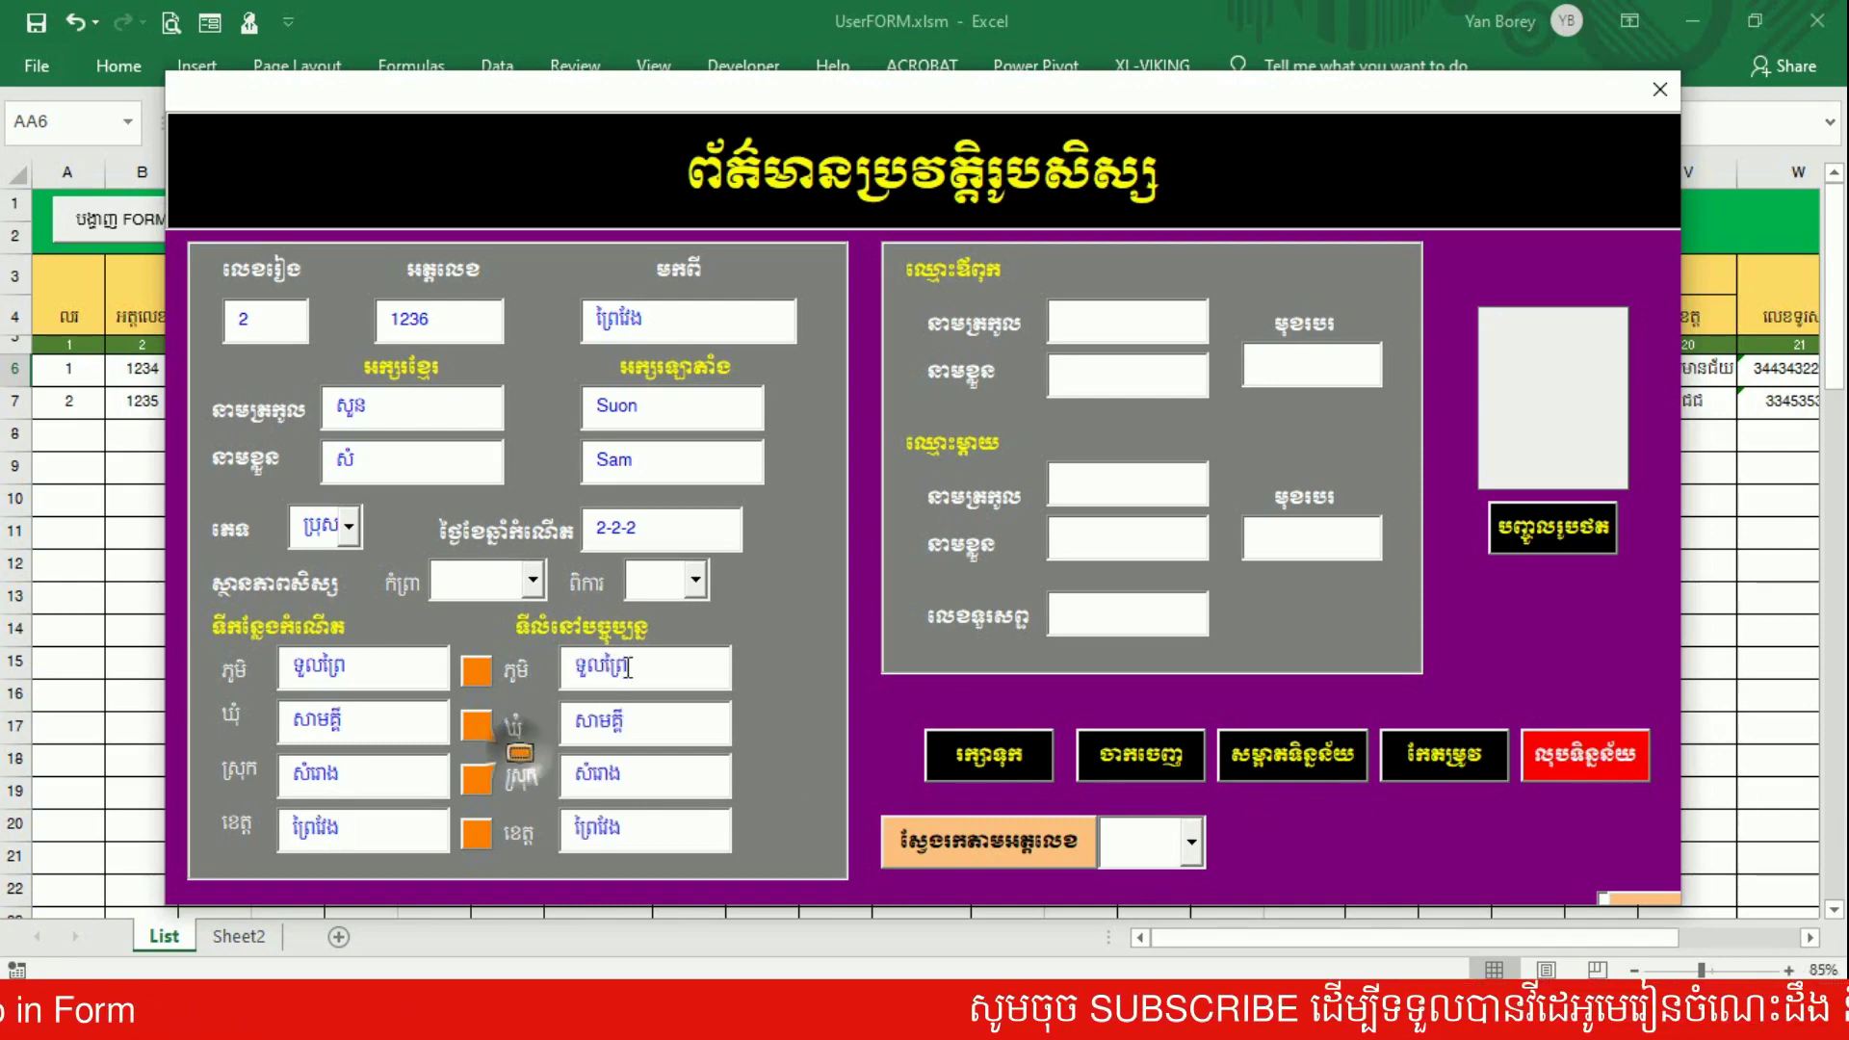
click(1133, 327)
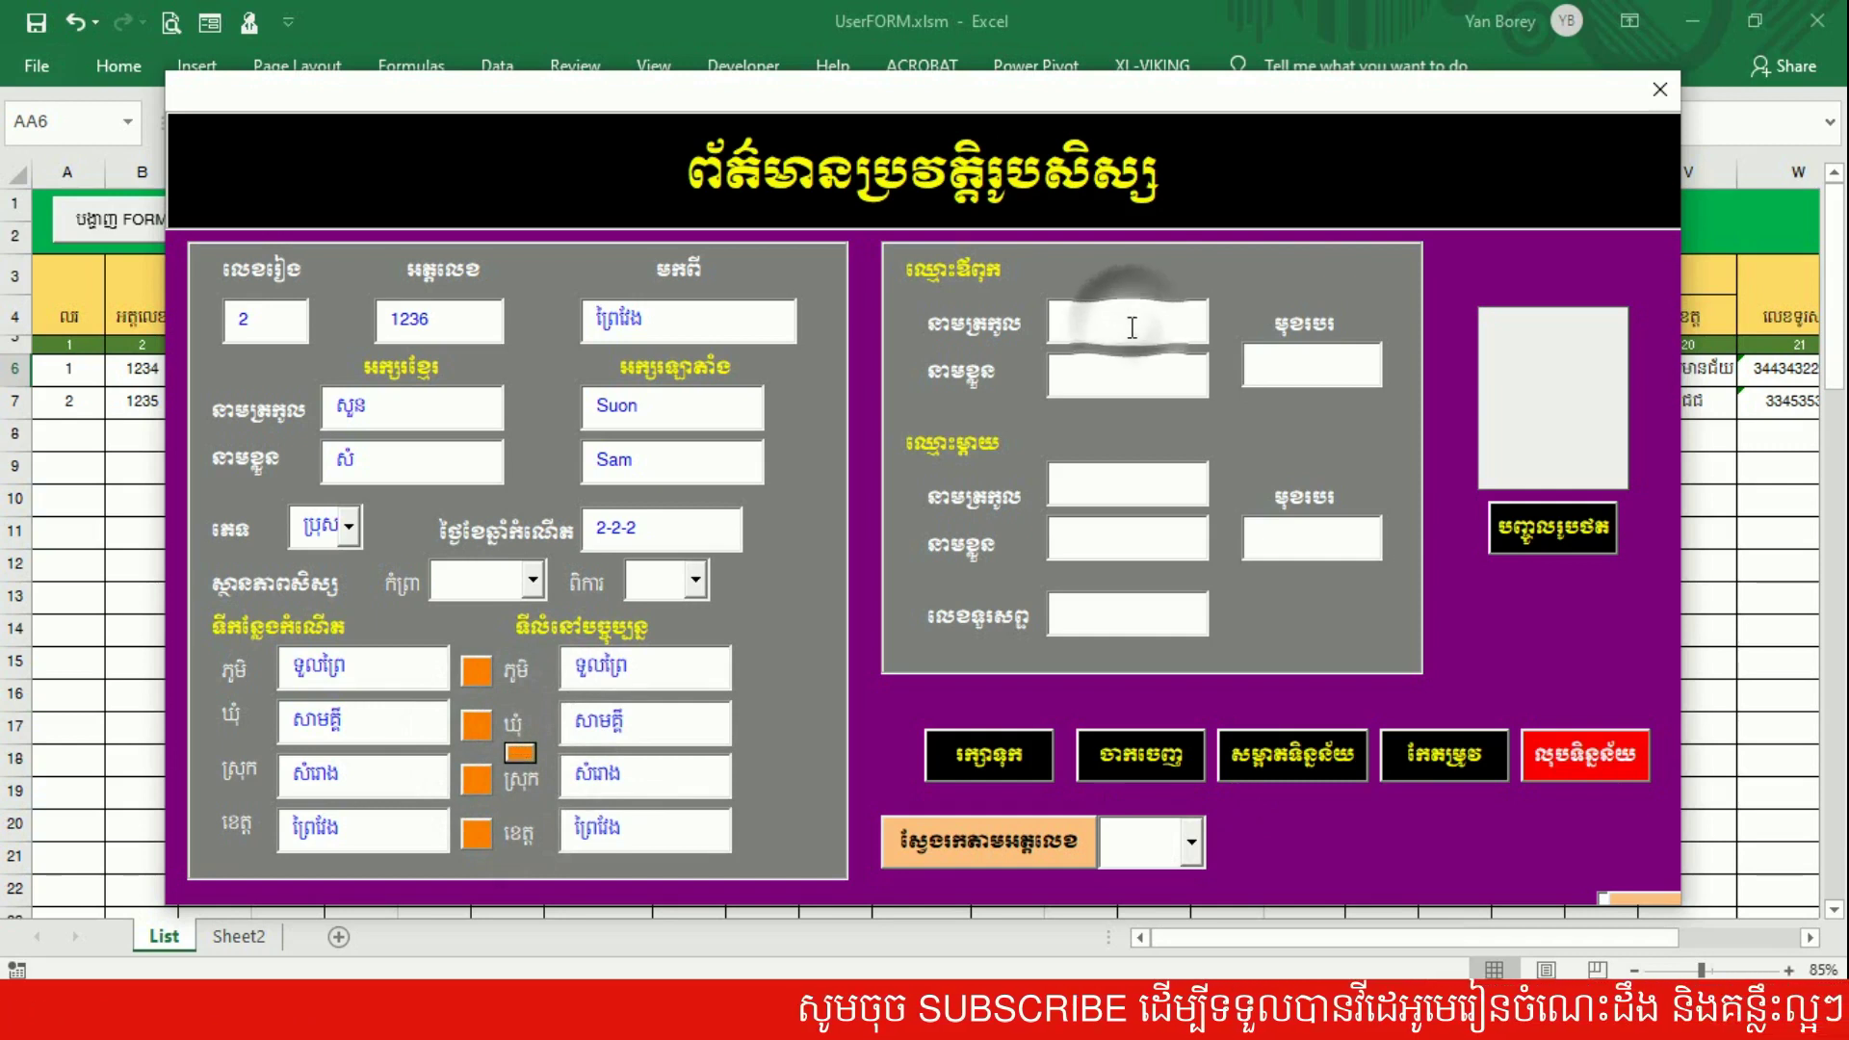
key(Tab)
key(Tab)
text(កសិករ)
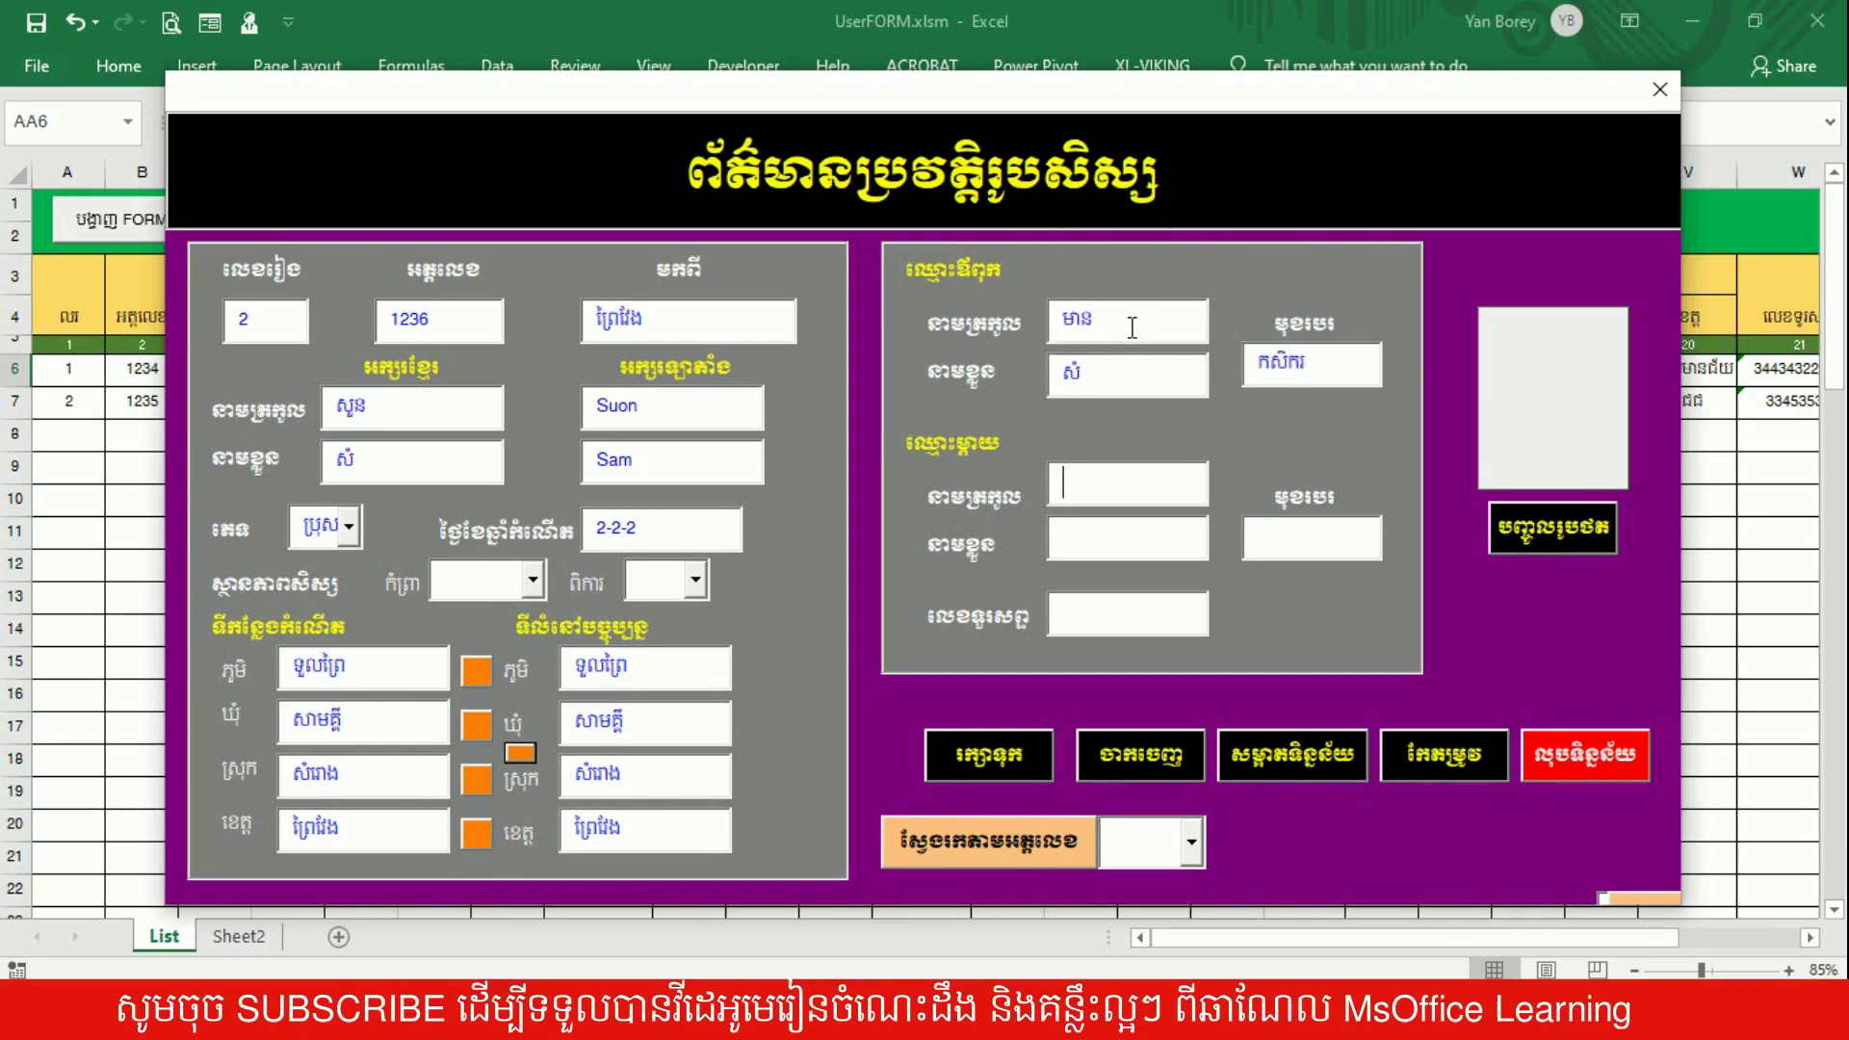
key(Tab)
text(ហ)
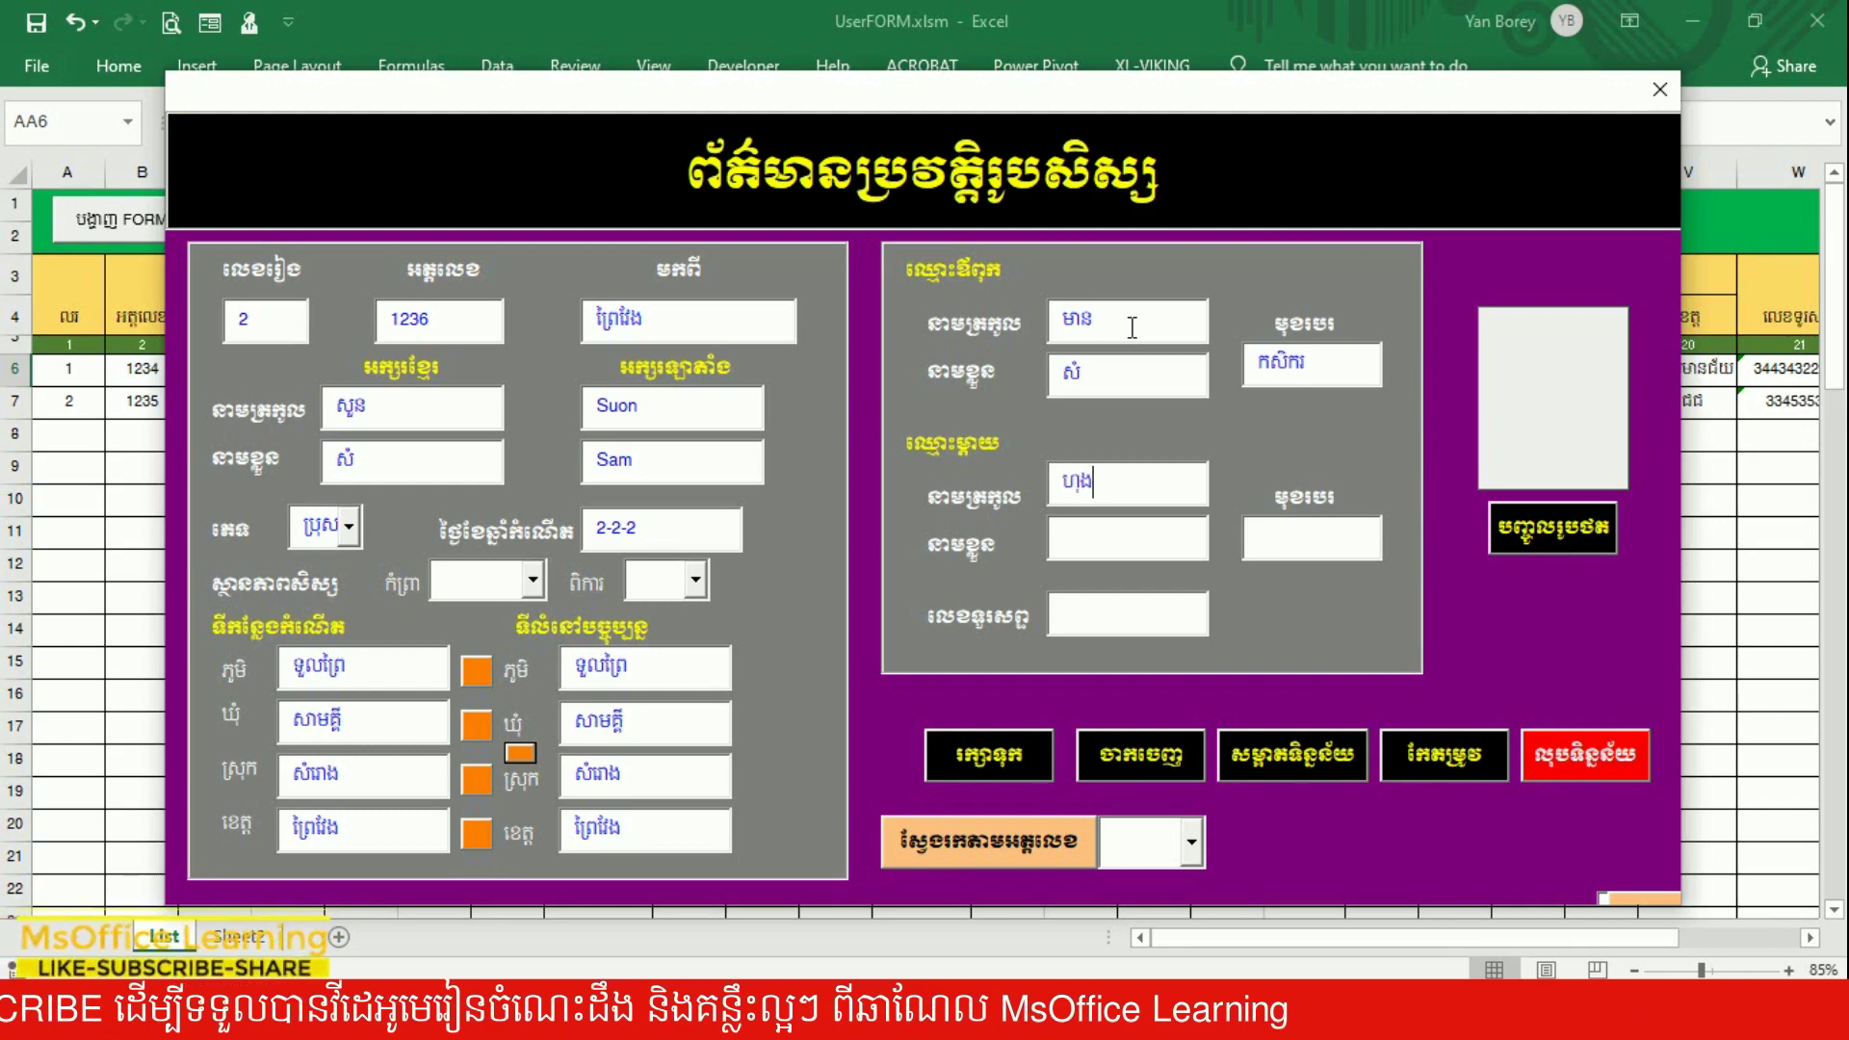
text(ណារី)
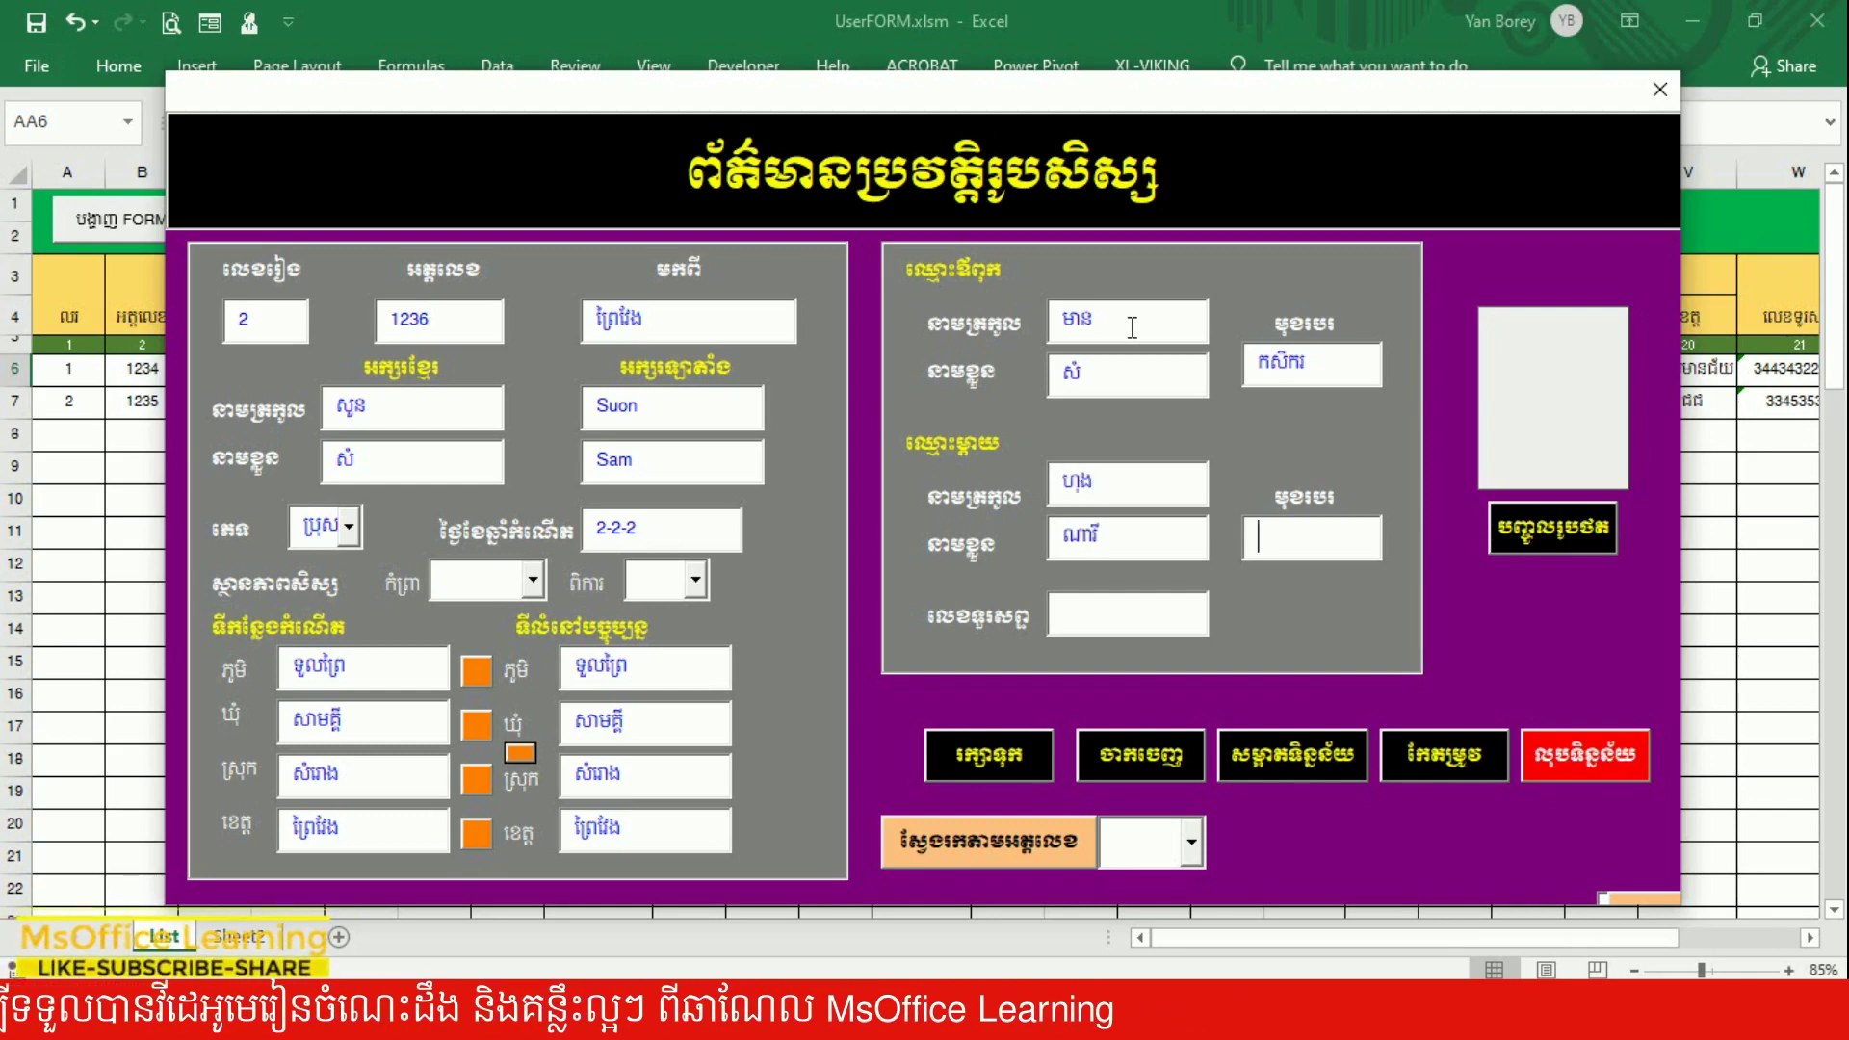
key(Tab)
text(មេផ្ទ)
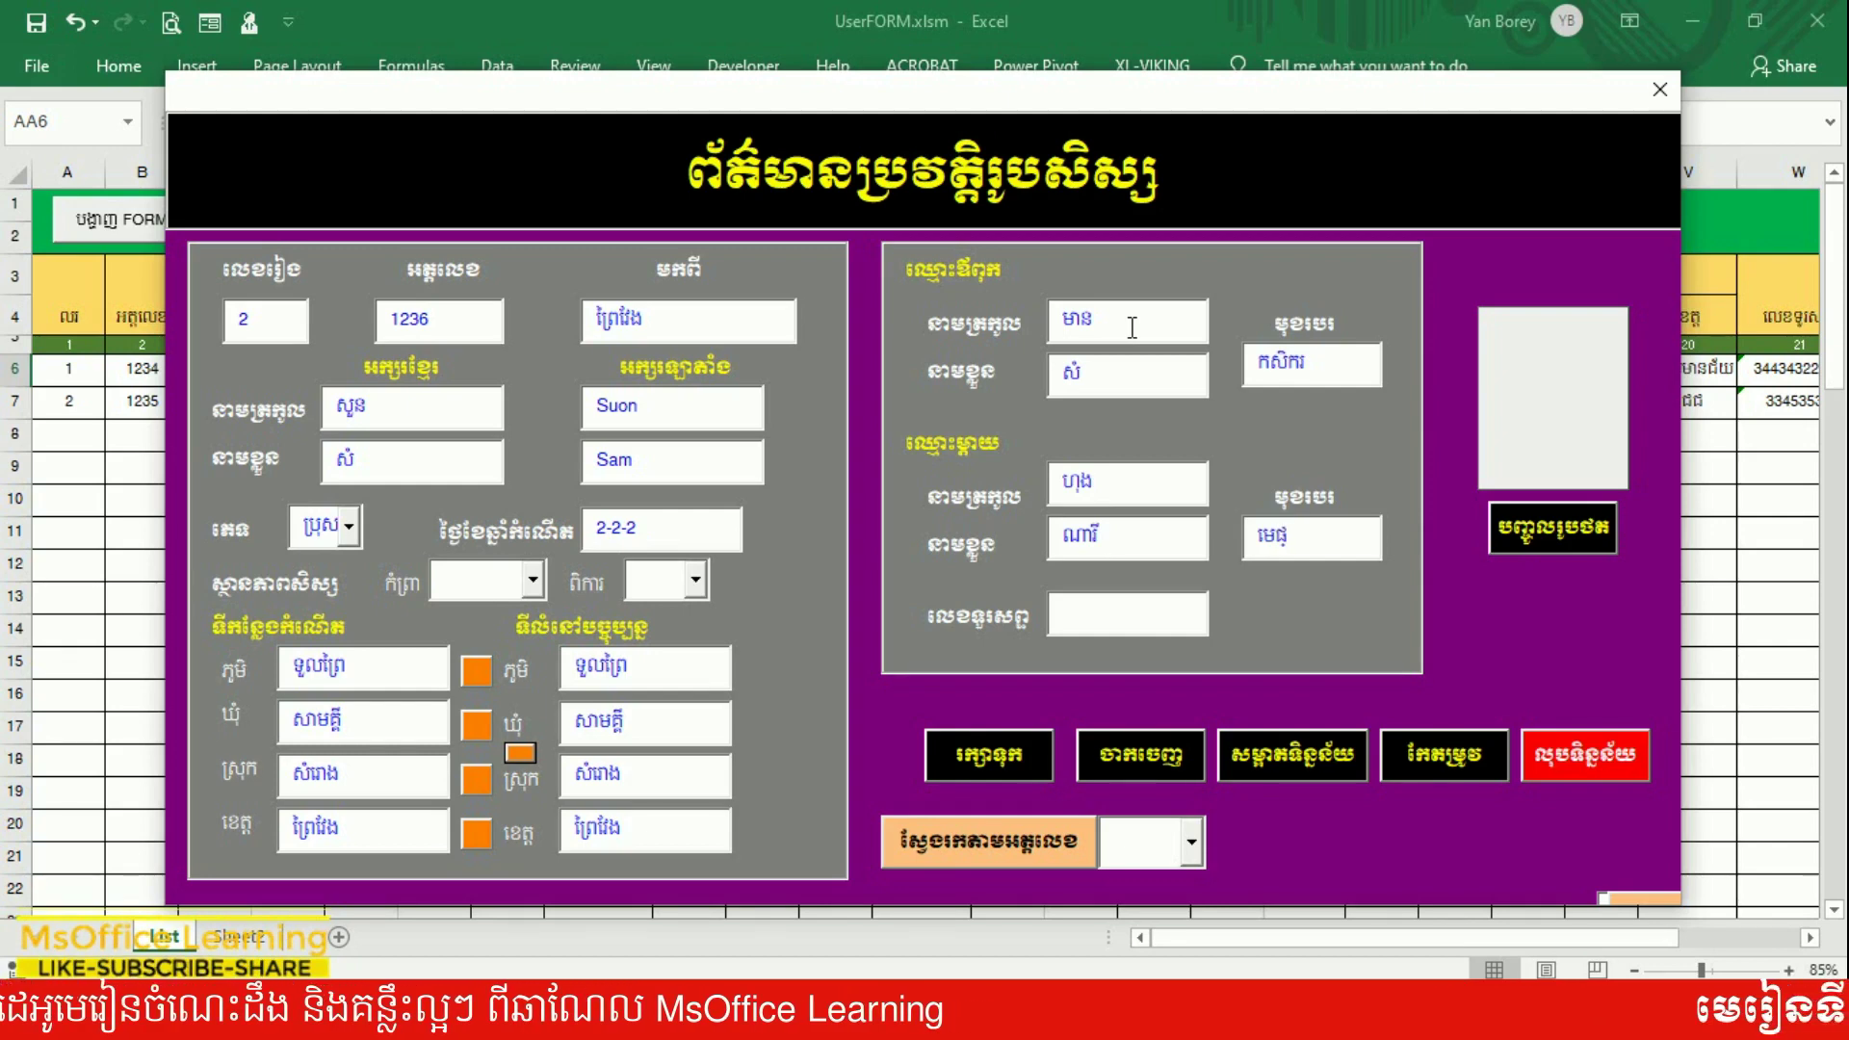
text(ះ)
key(Tab)
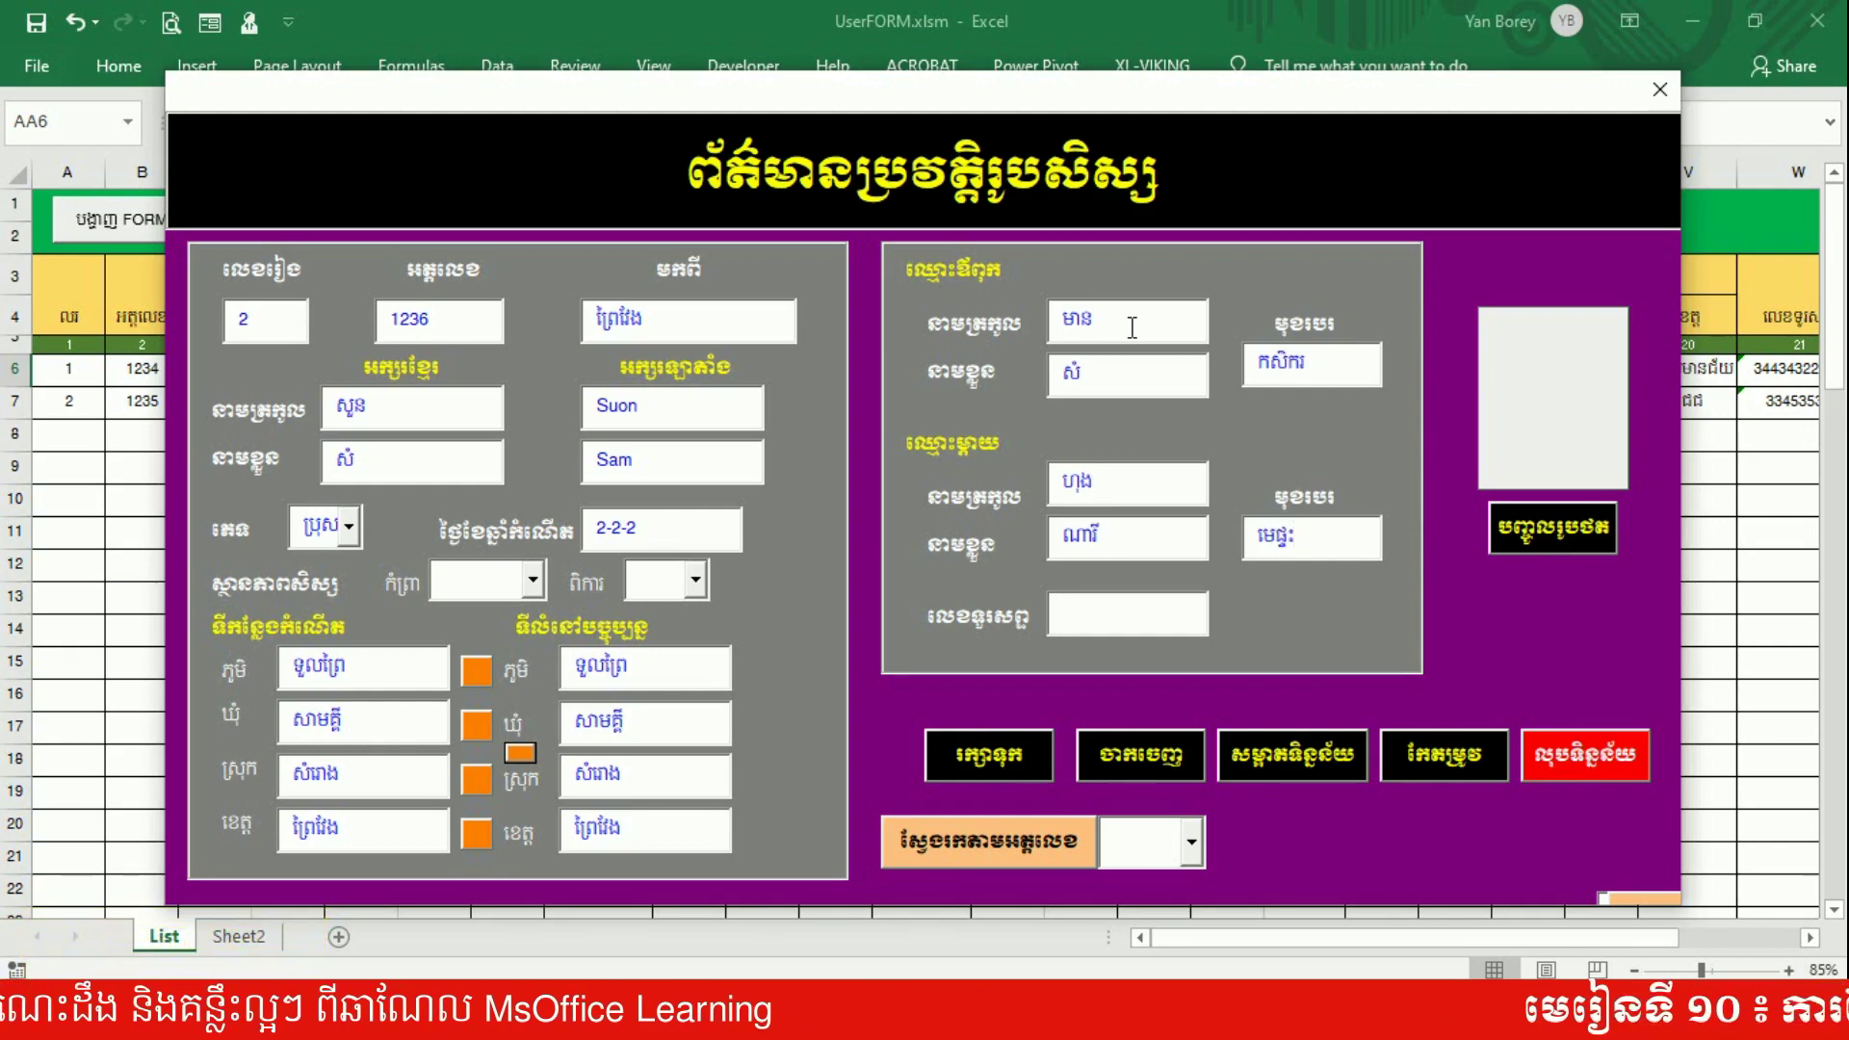
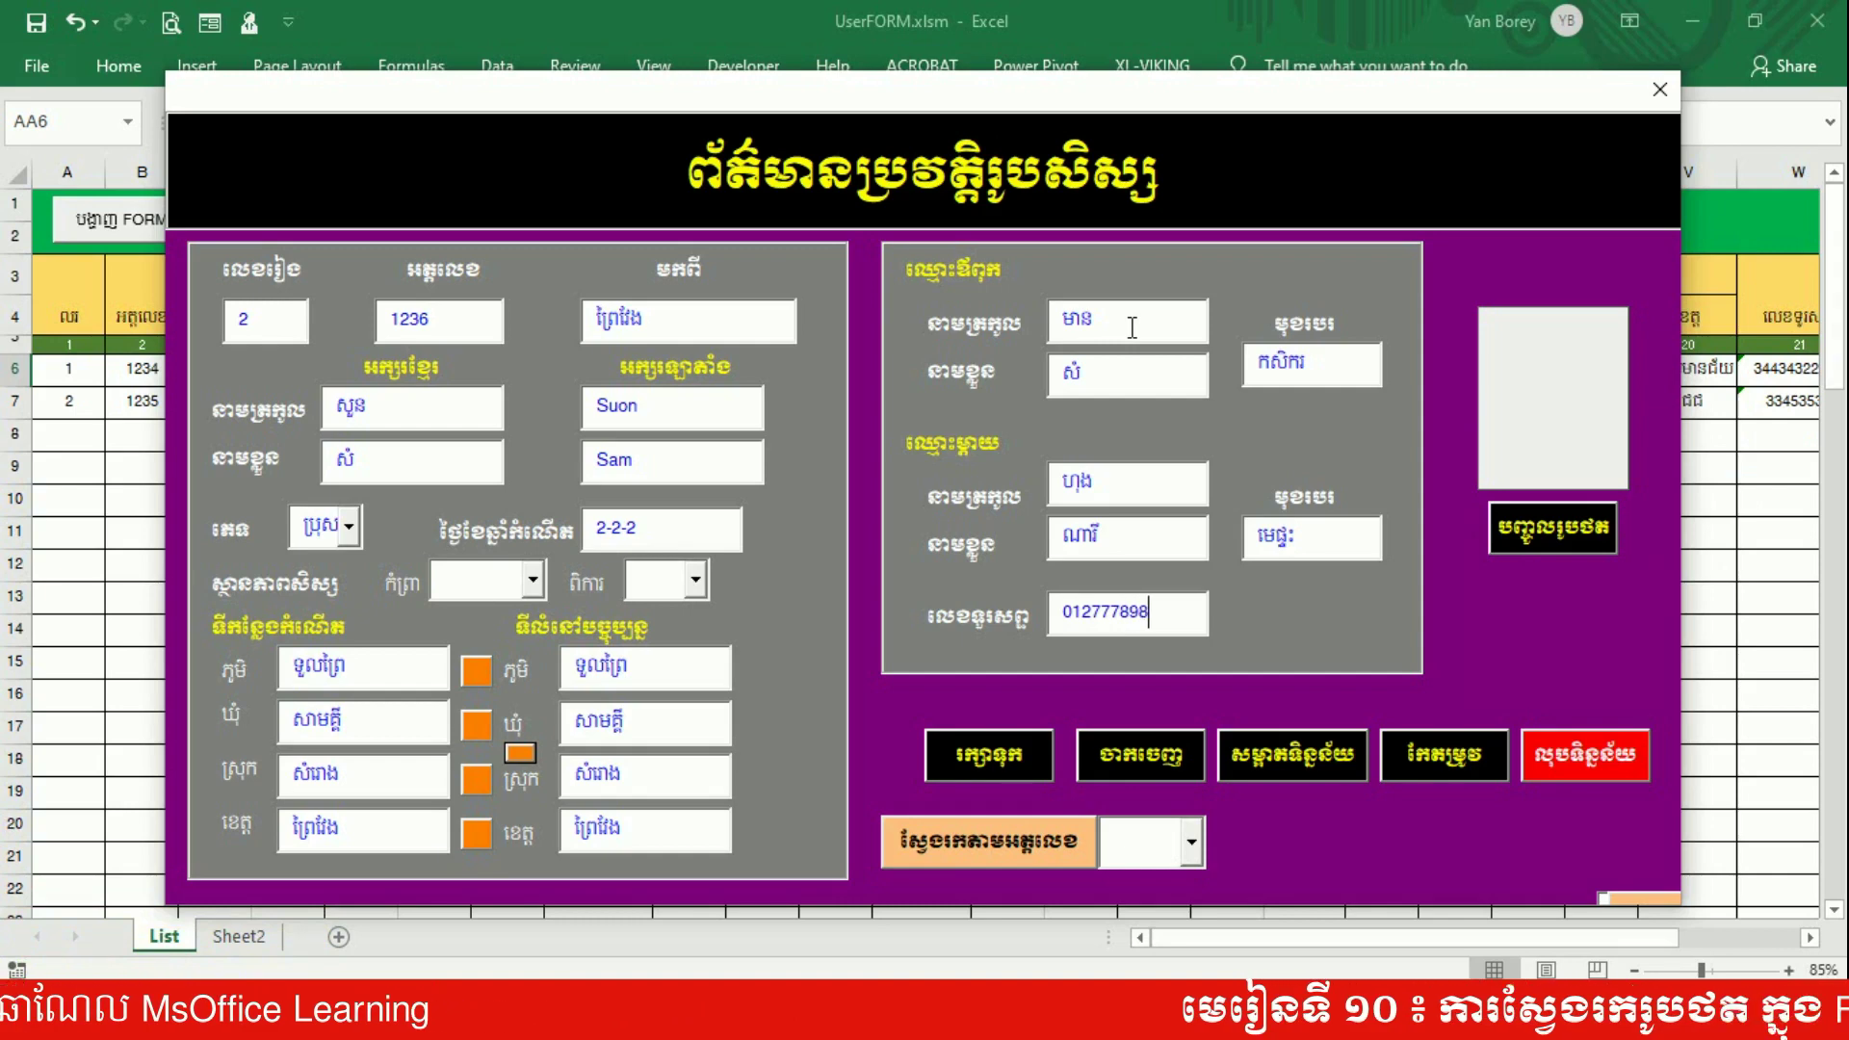
Attach a .JPG from Pictures > Photo as the student photo and save the record to row 8
click(1565, 525)
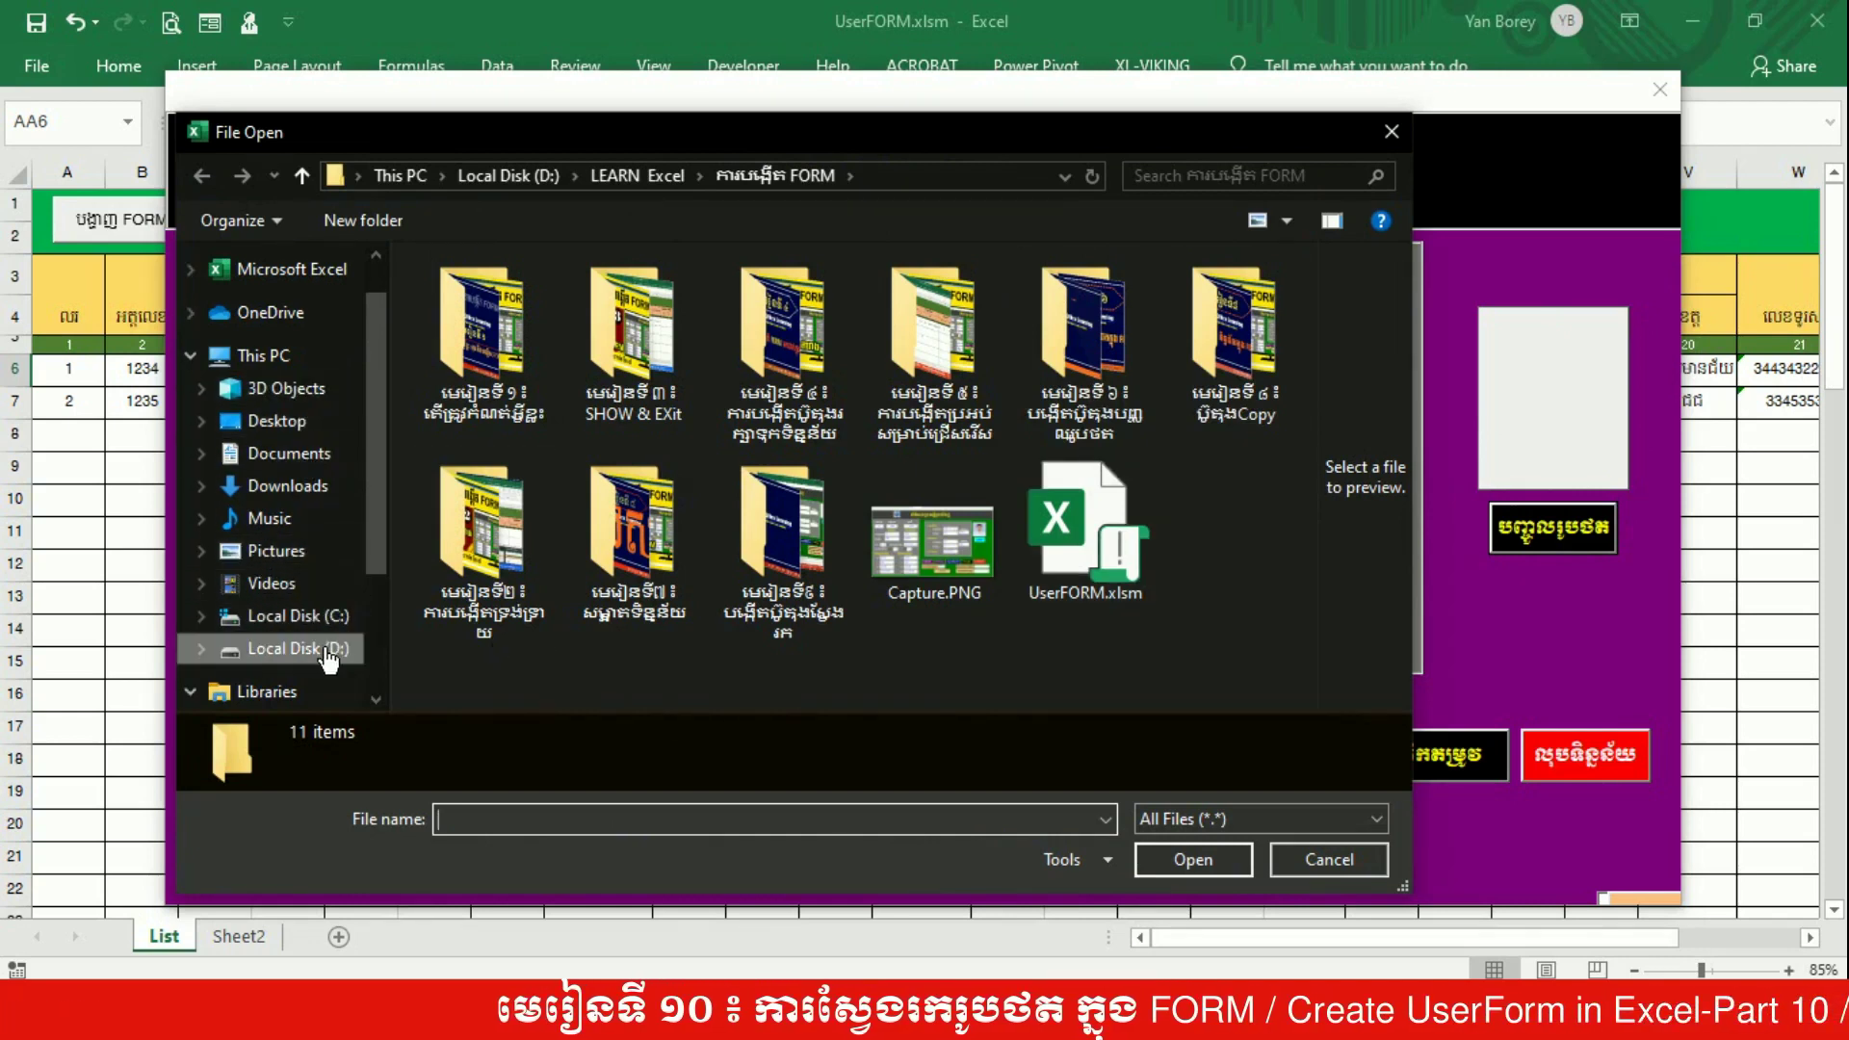
click(302, 563)
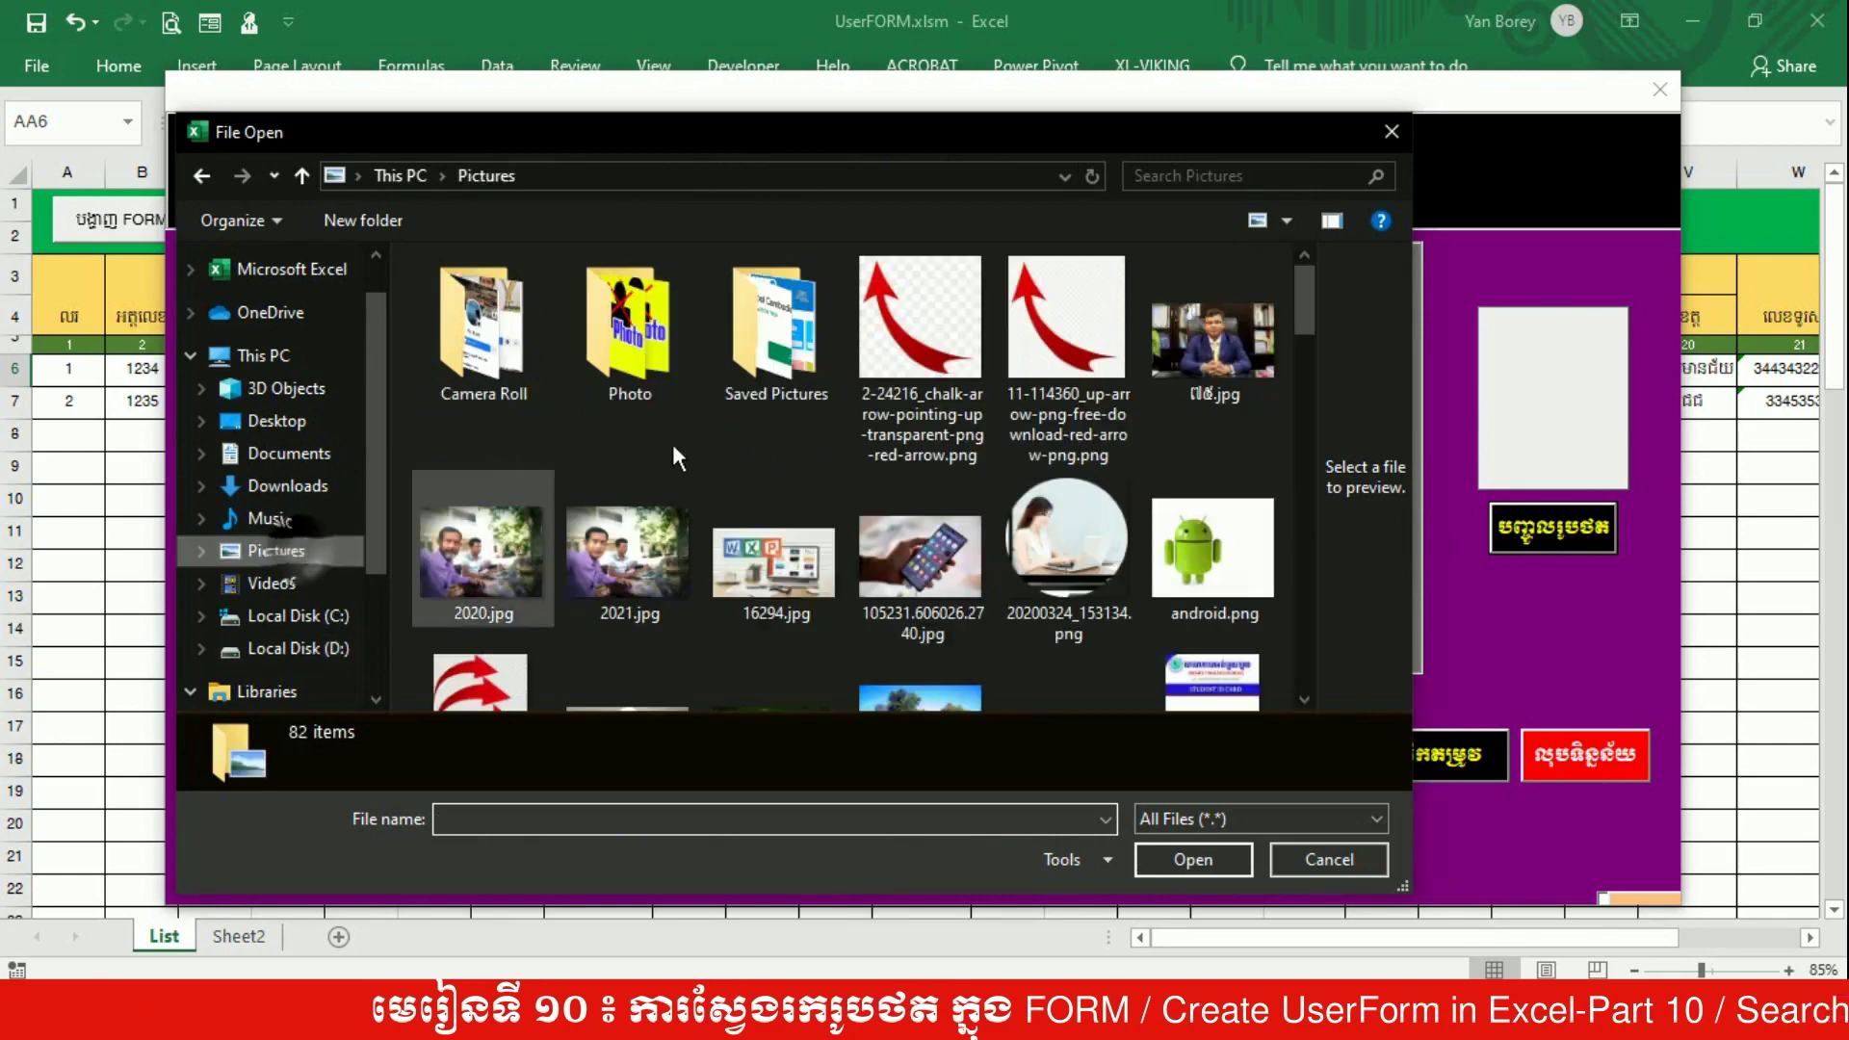
double_click(657, 373)
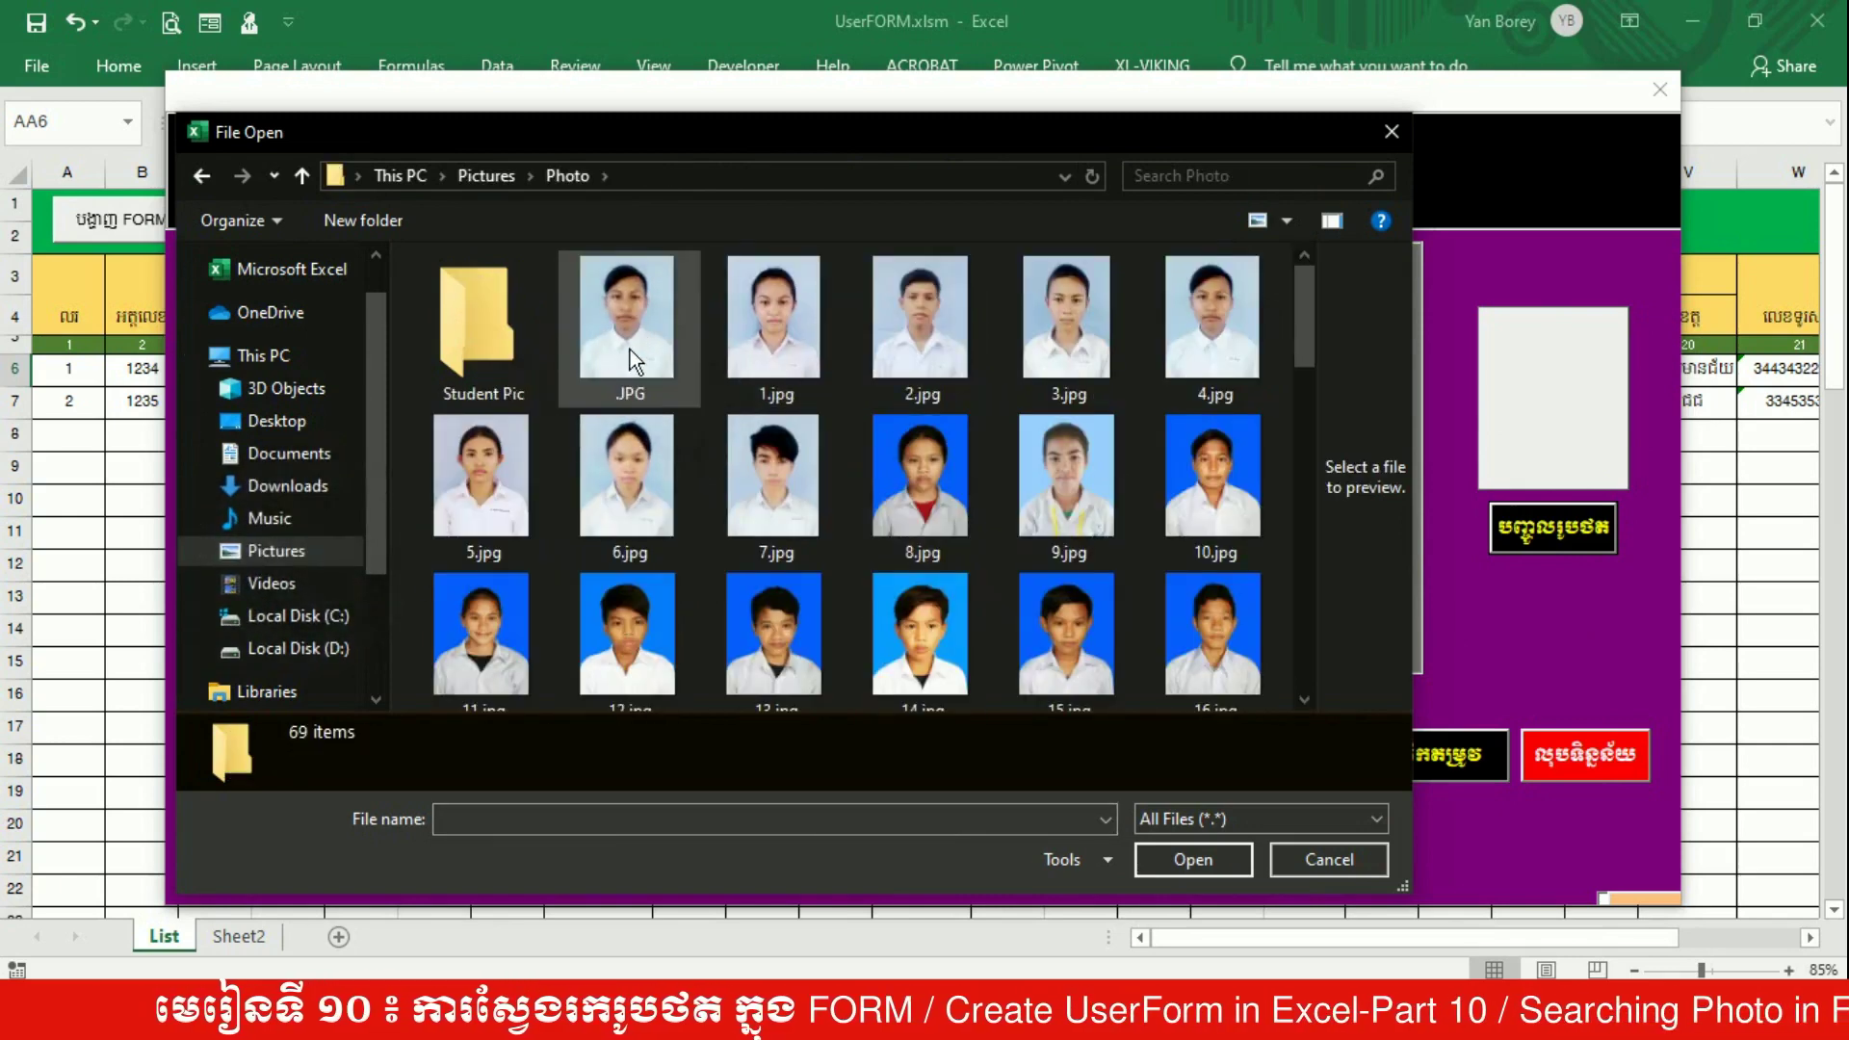
double_click(633, 372)
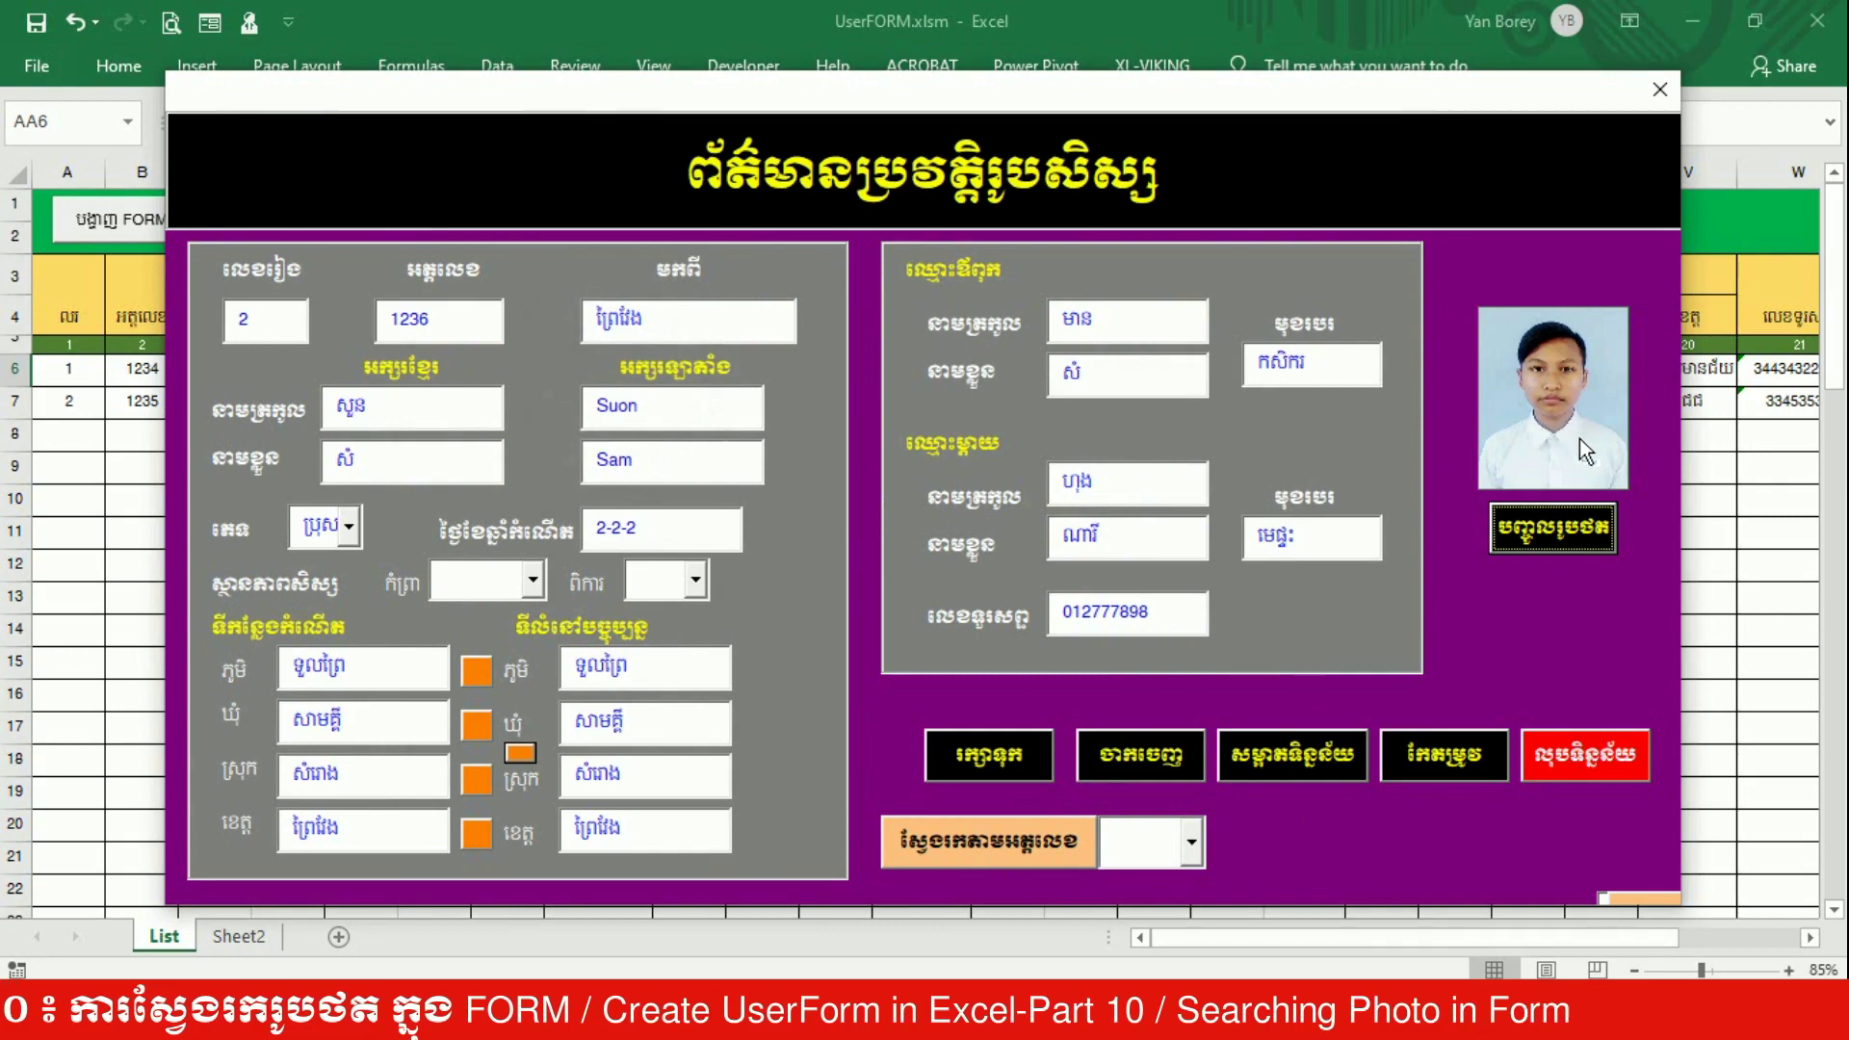
click(992, 760)
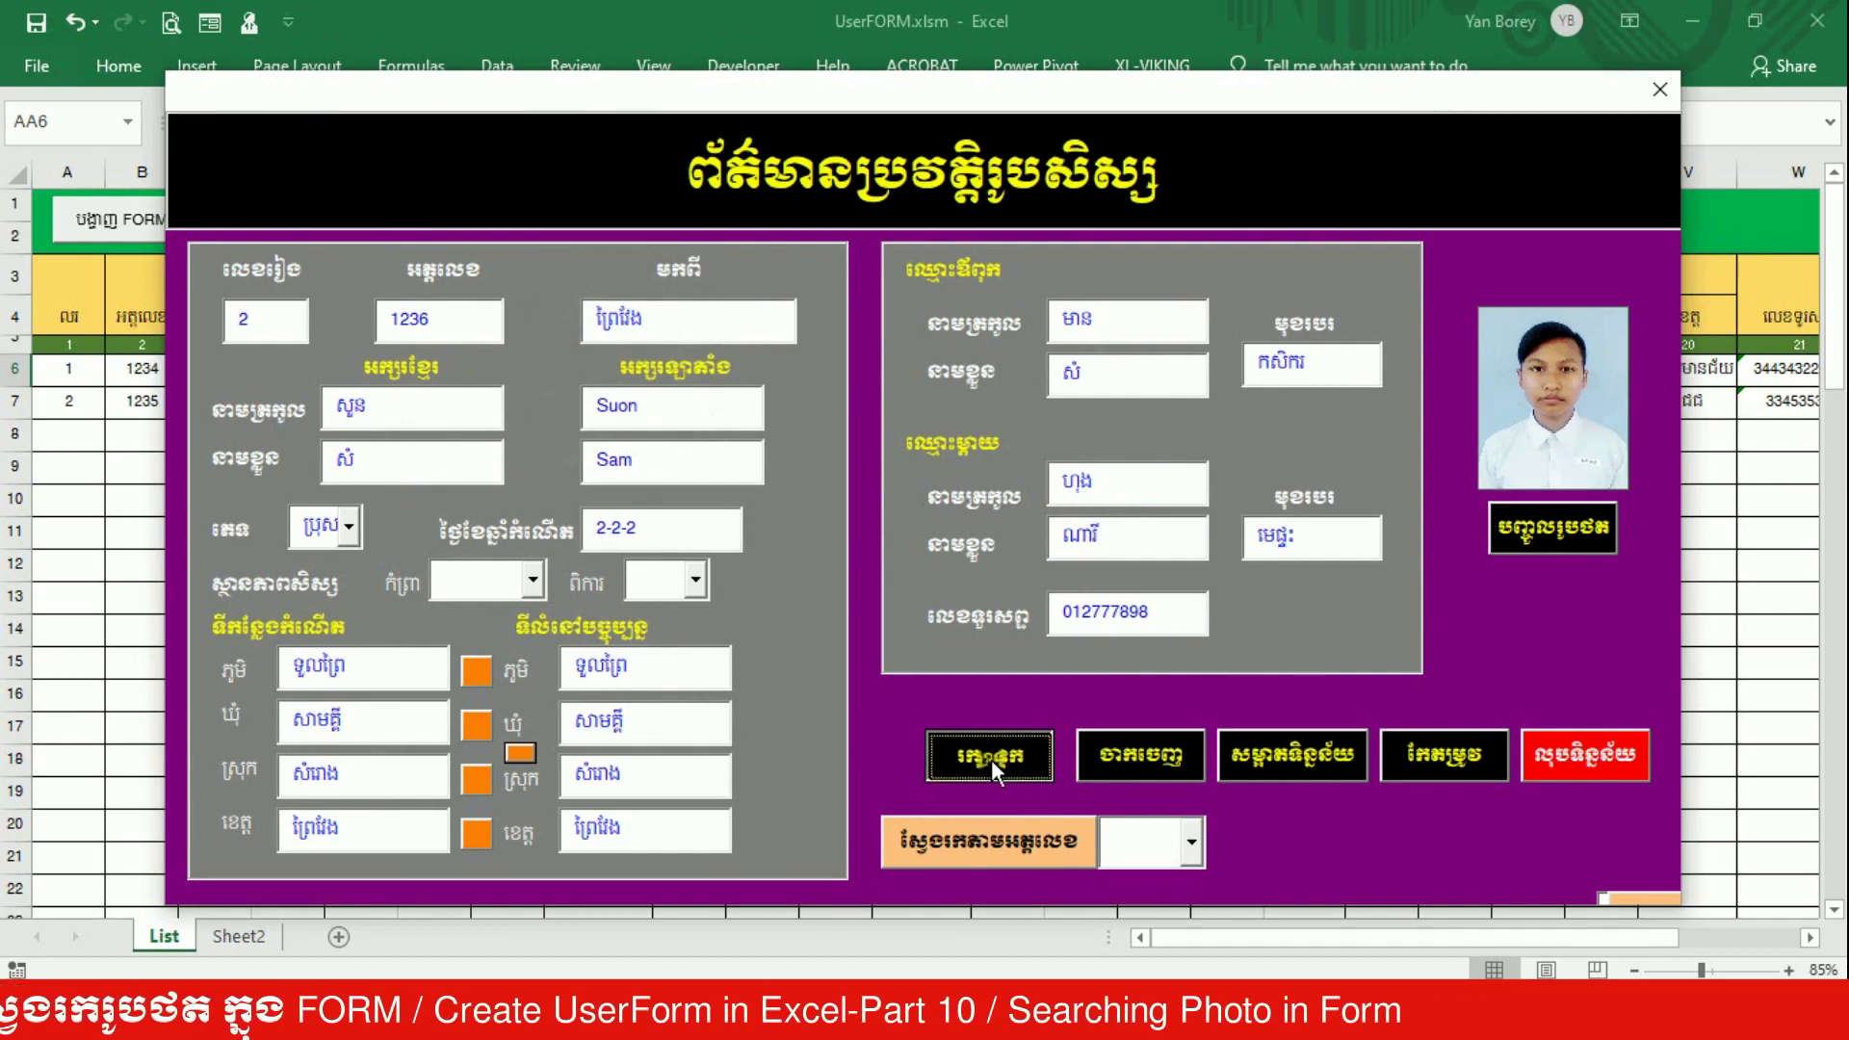
click(244, 326)
Enter number 3, ID 1237, and the student's Khmer and Latin surname and first name
text(3)
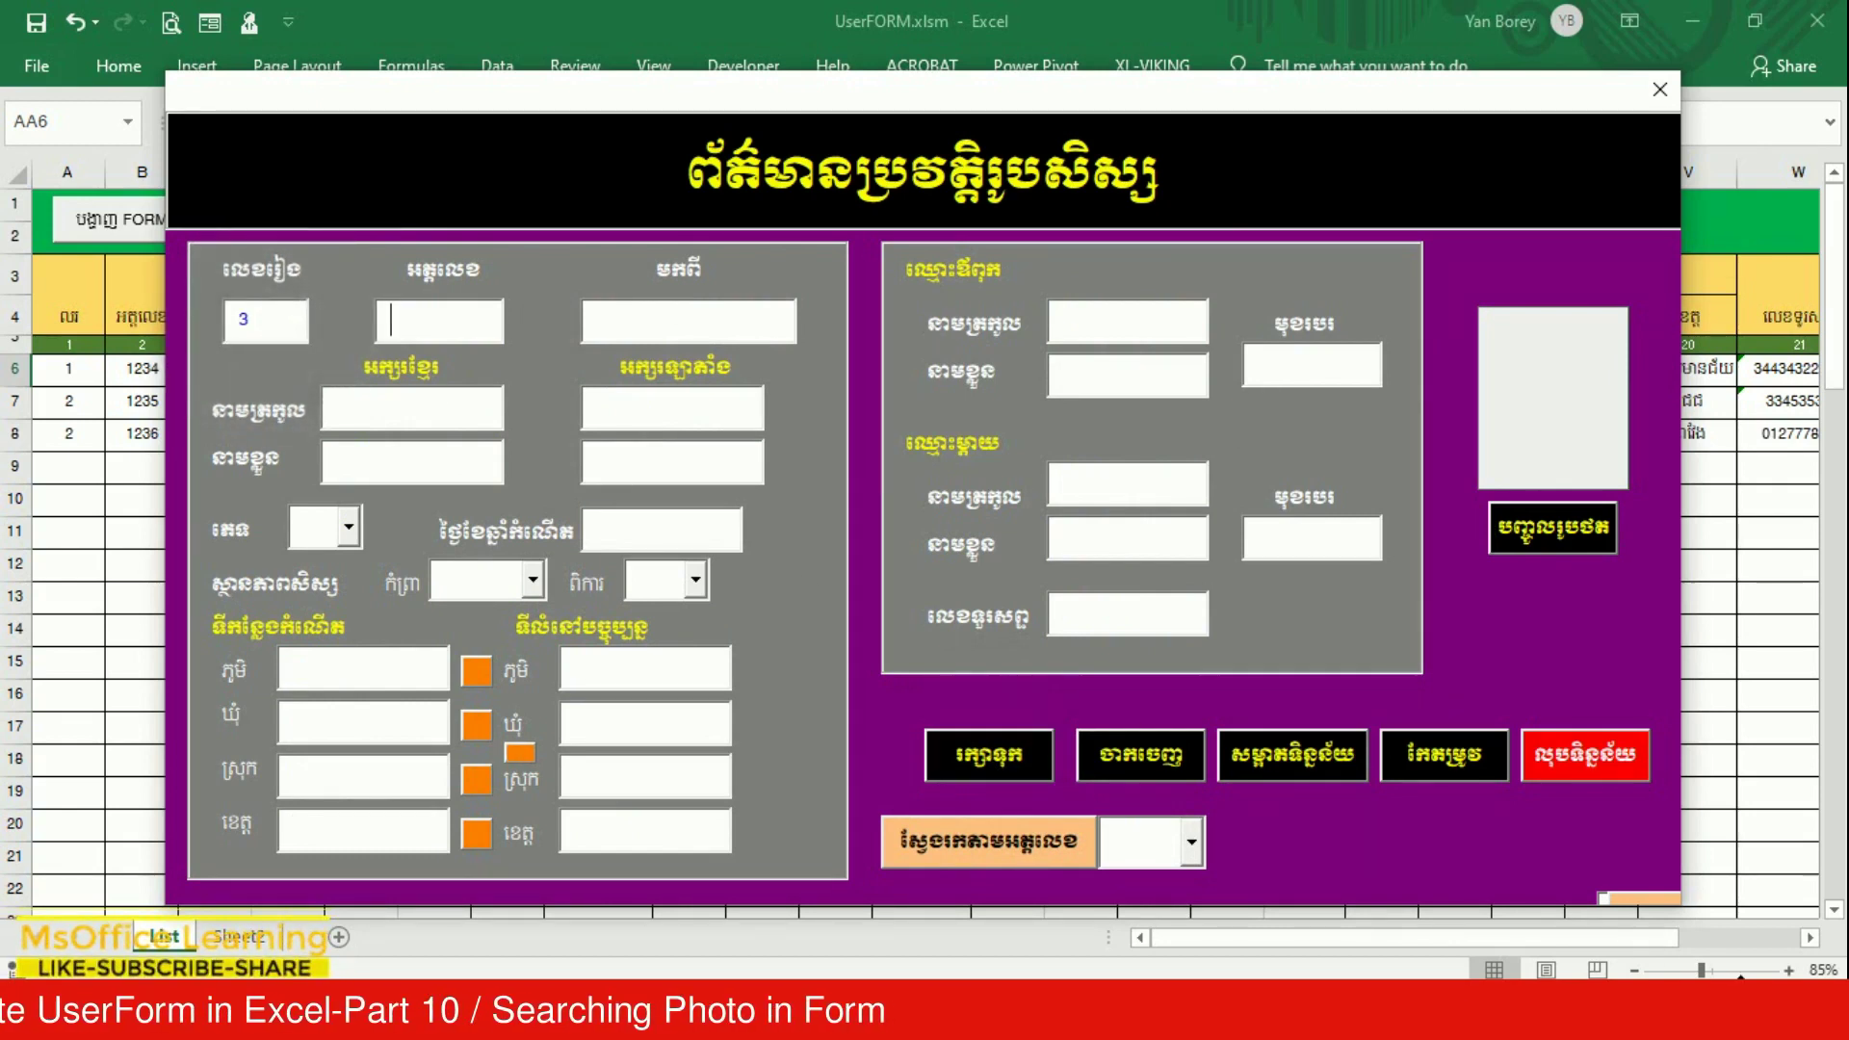
text(1237)
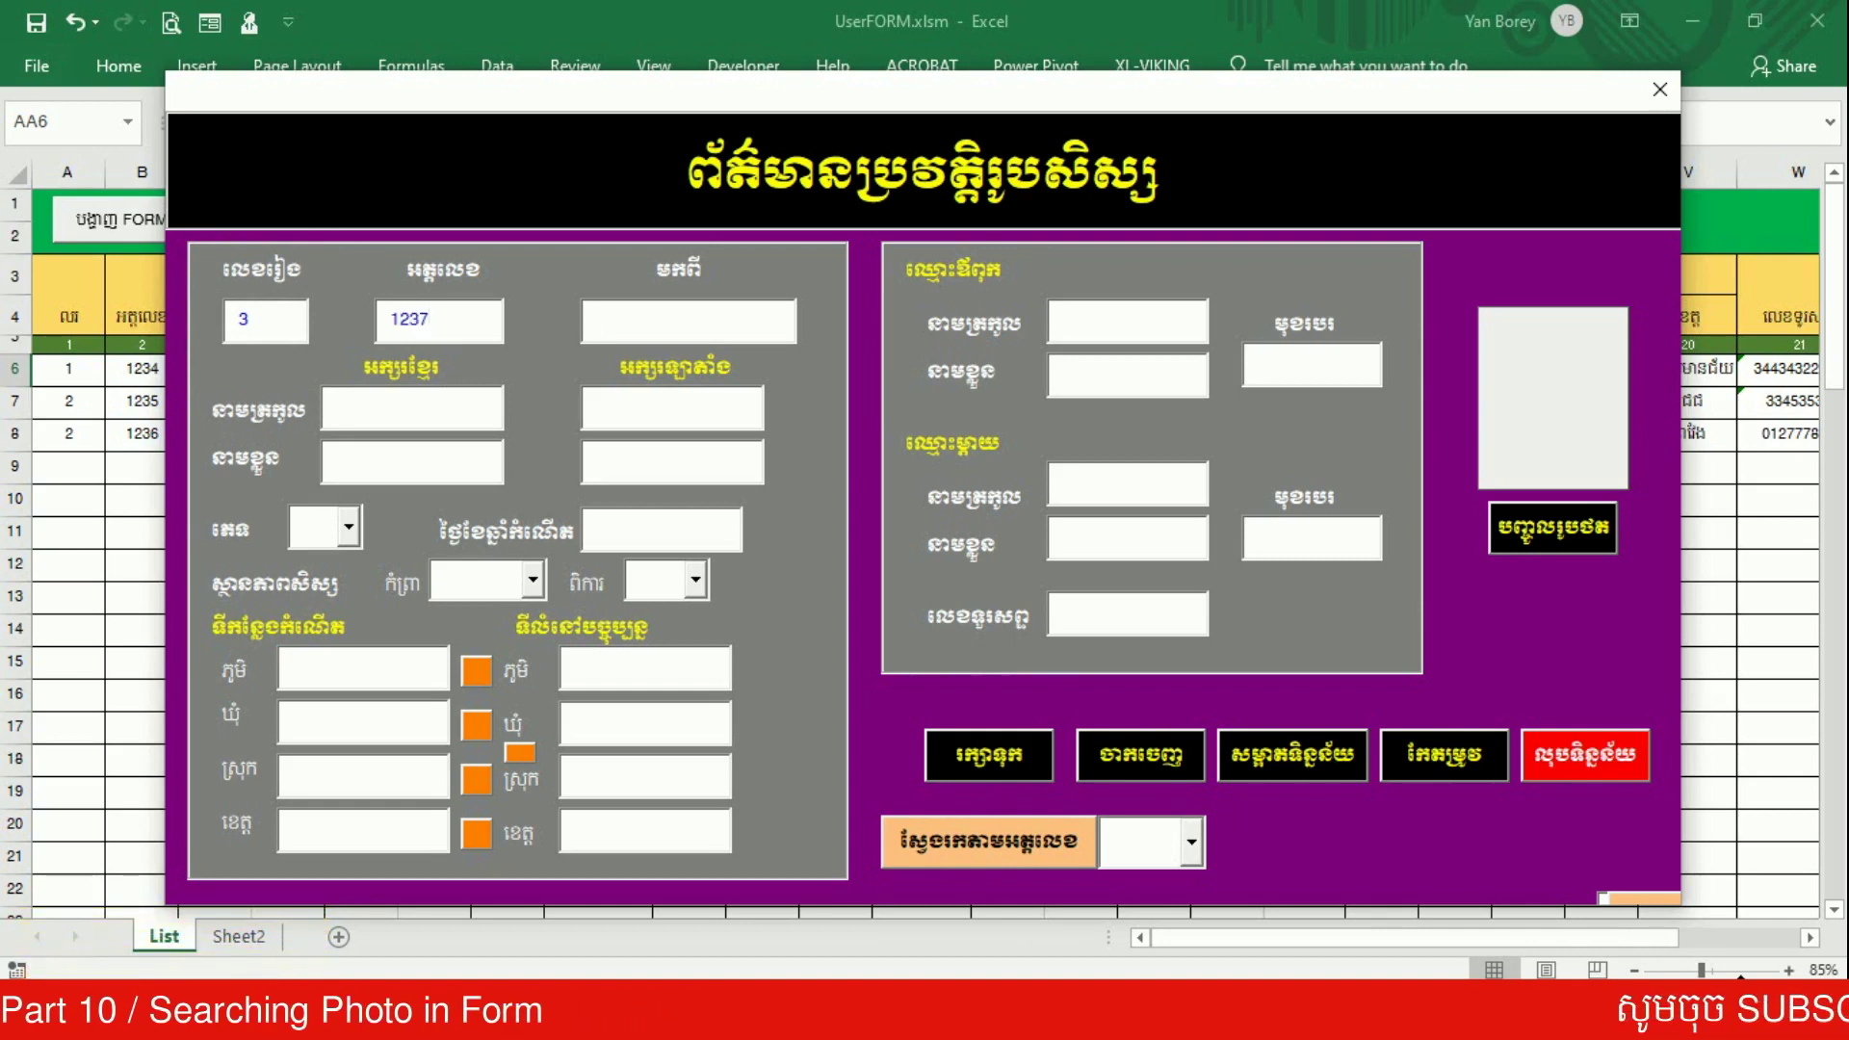
text(បន្ទាយមានជ)
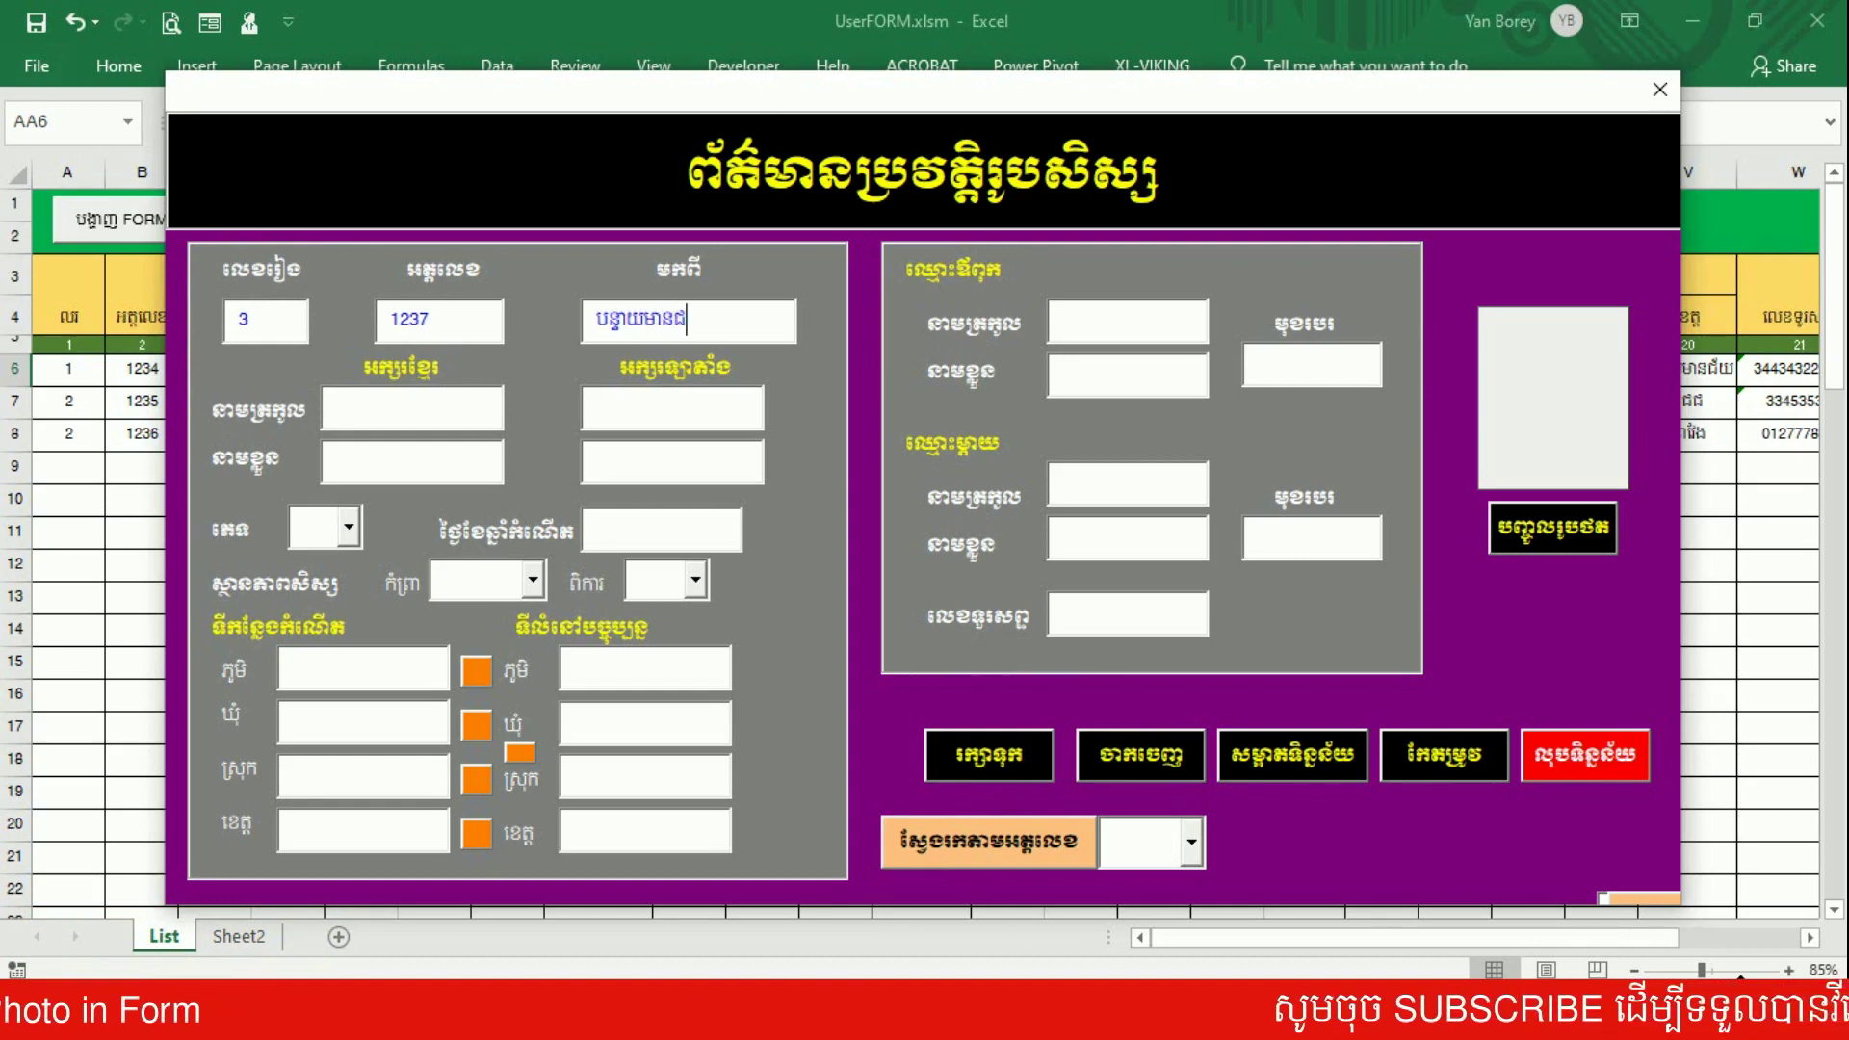
text(័យ)
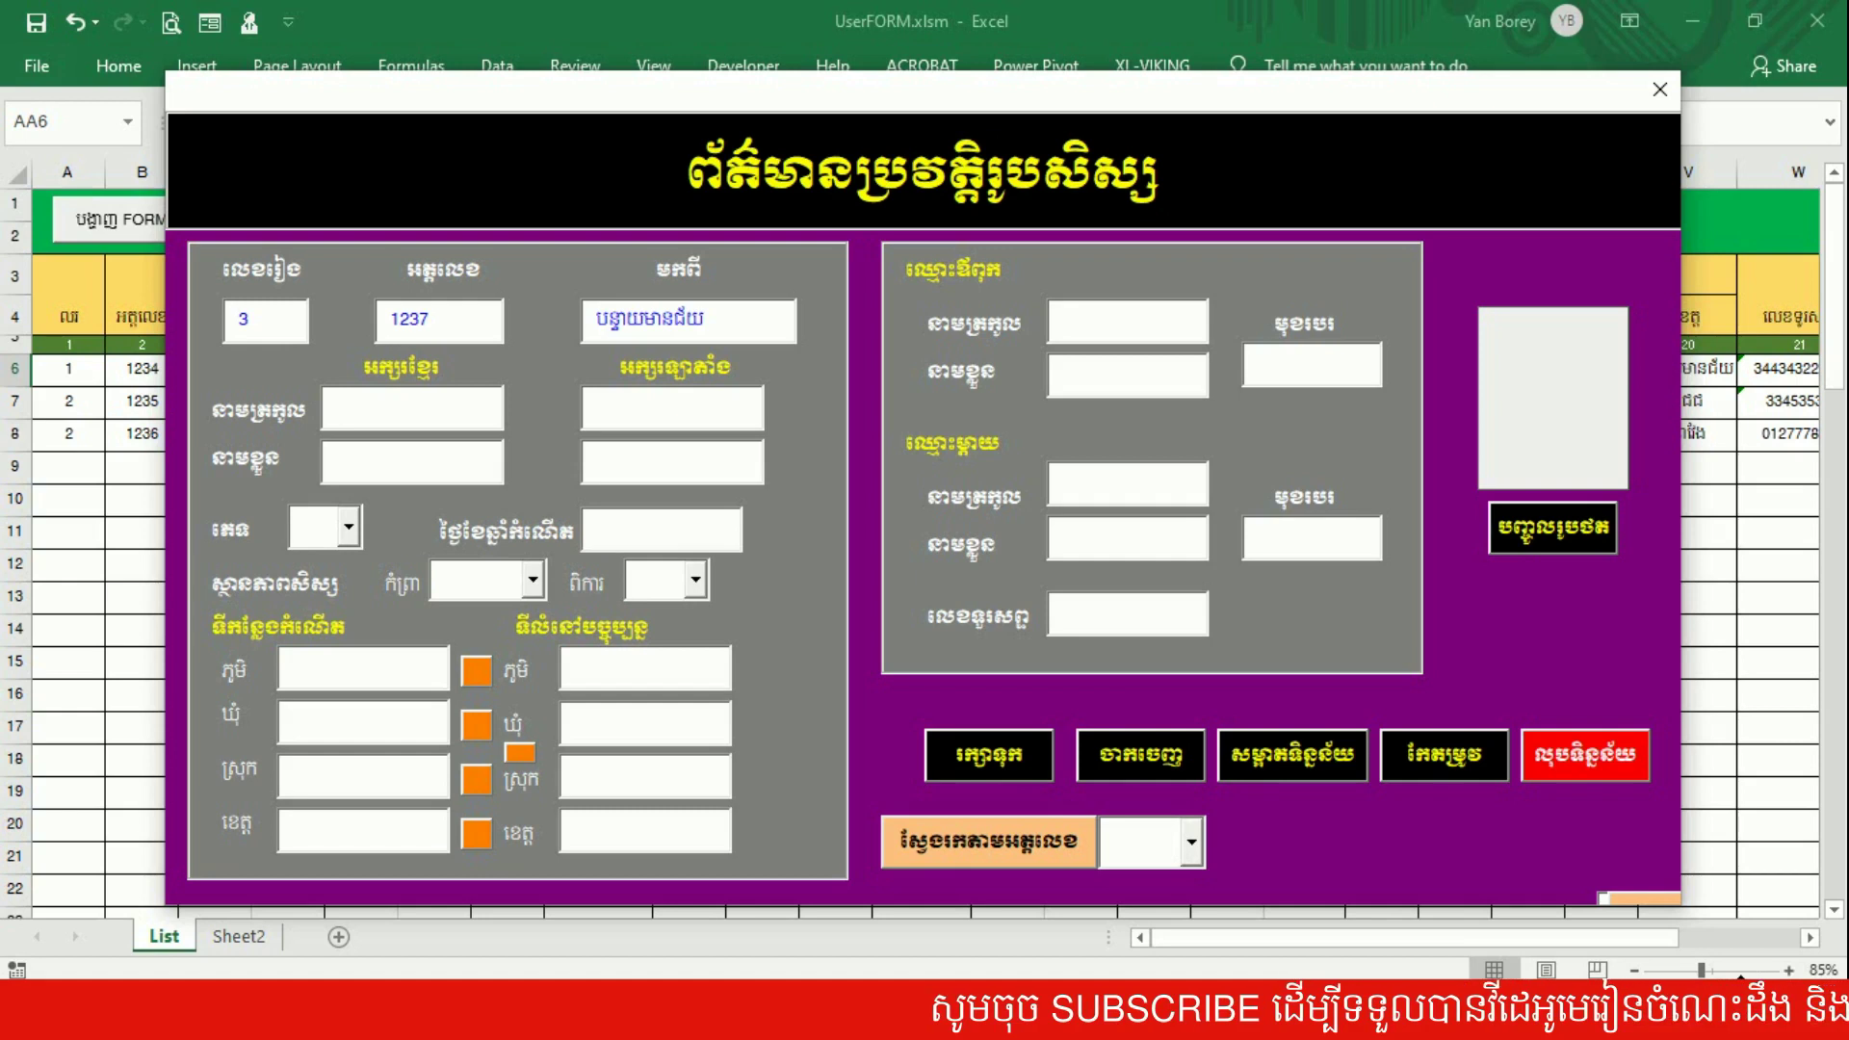
key(Tab)
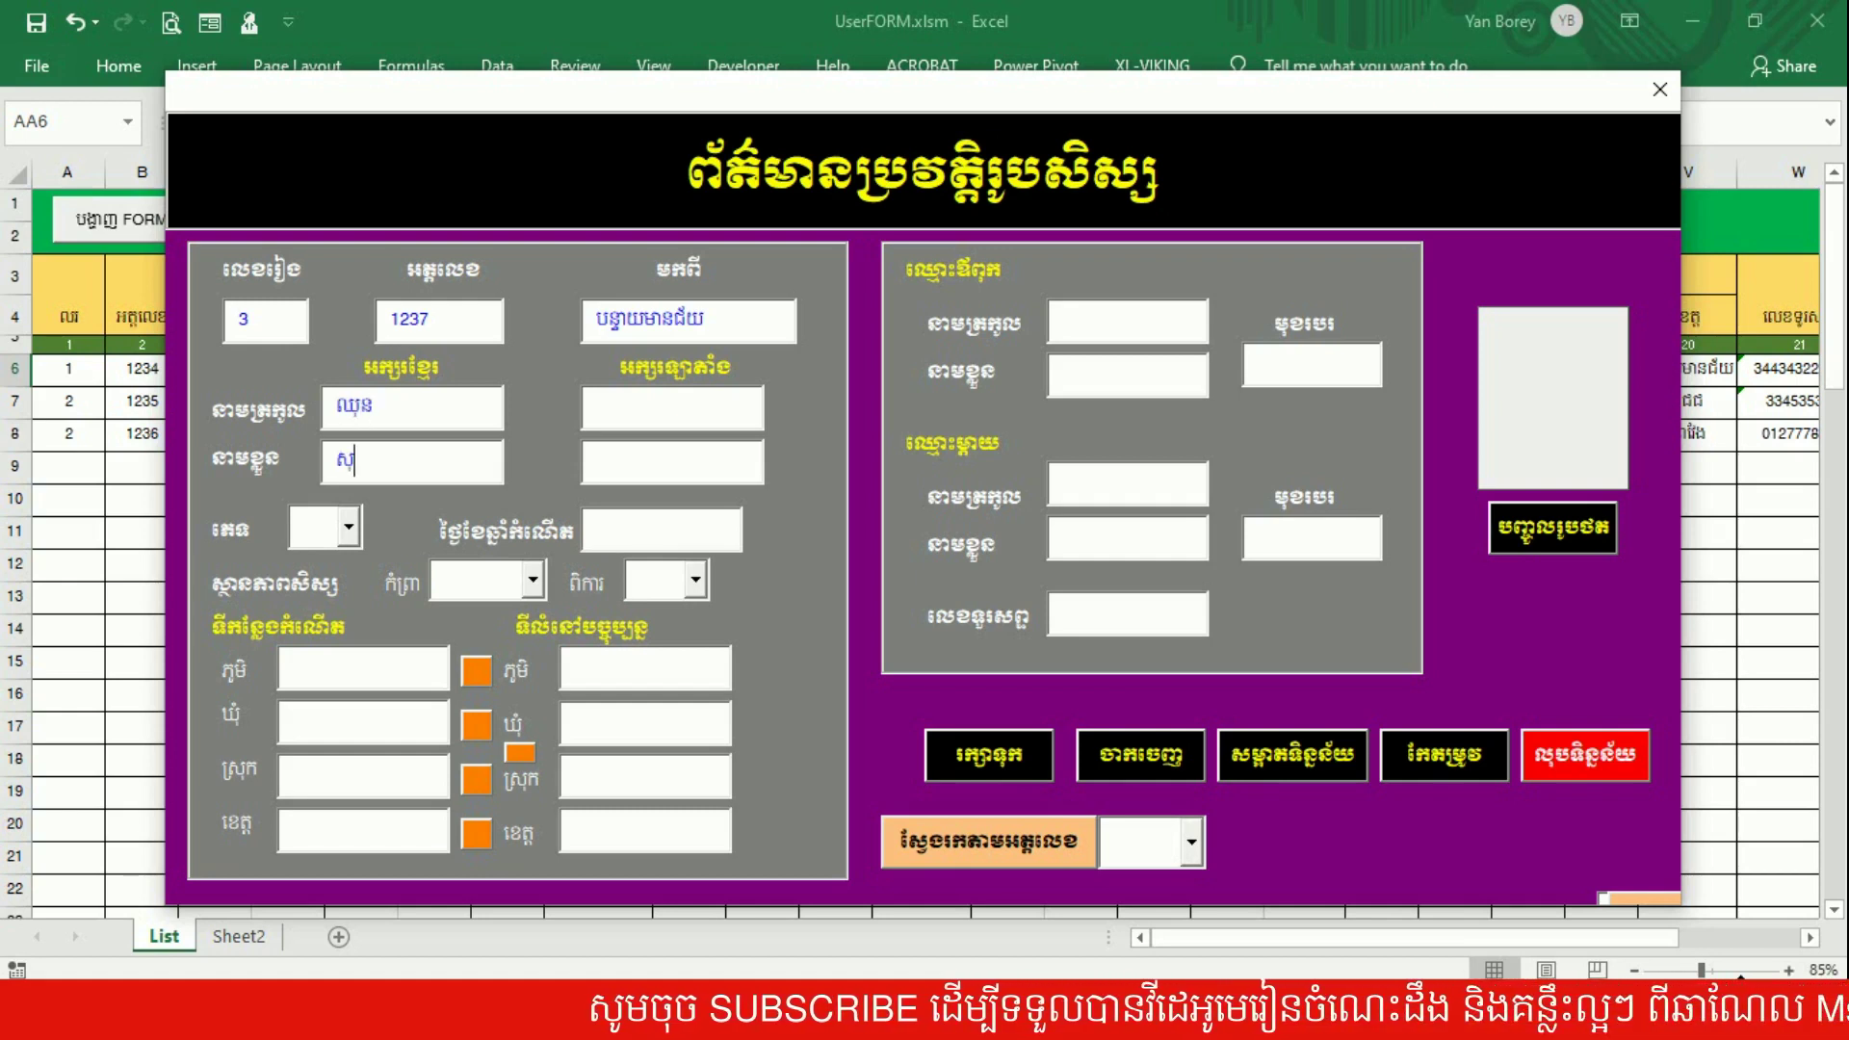
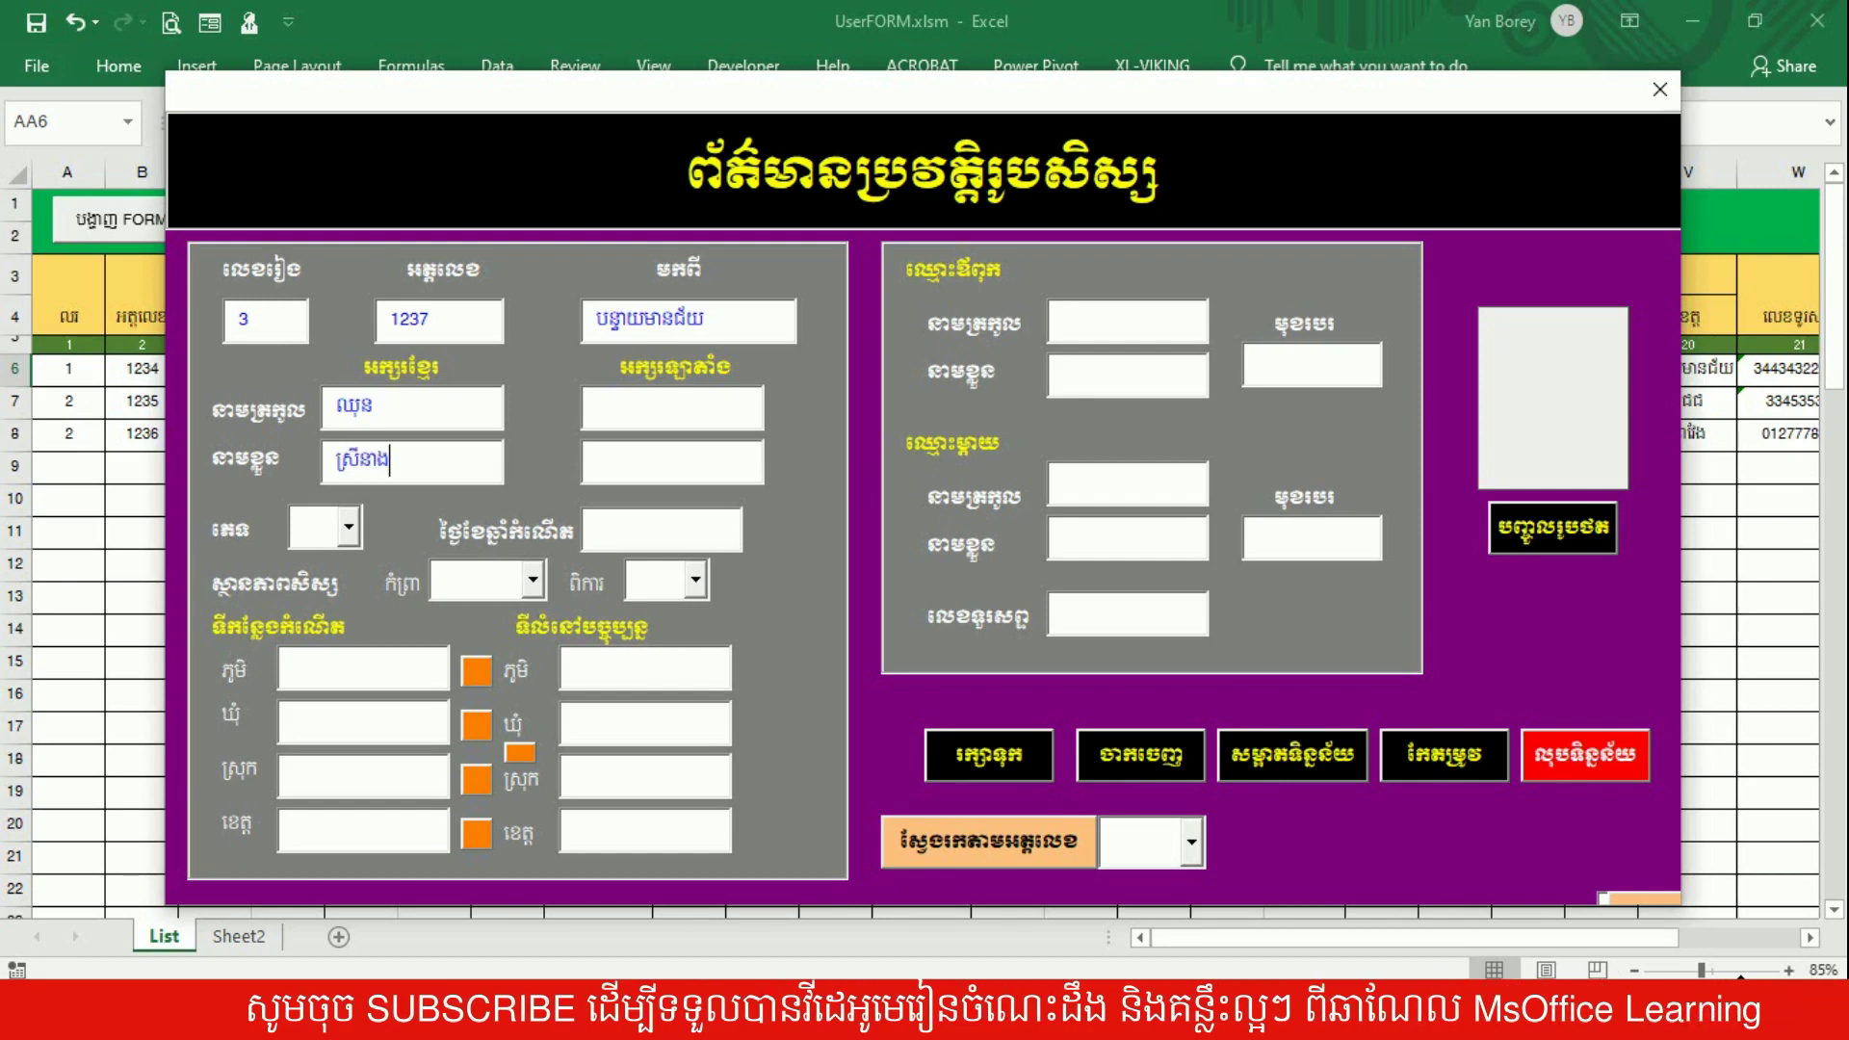
key(Tab)
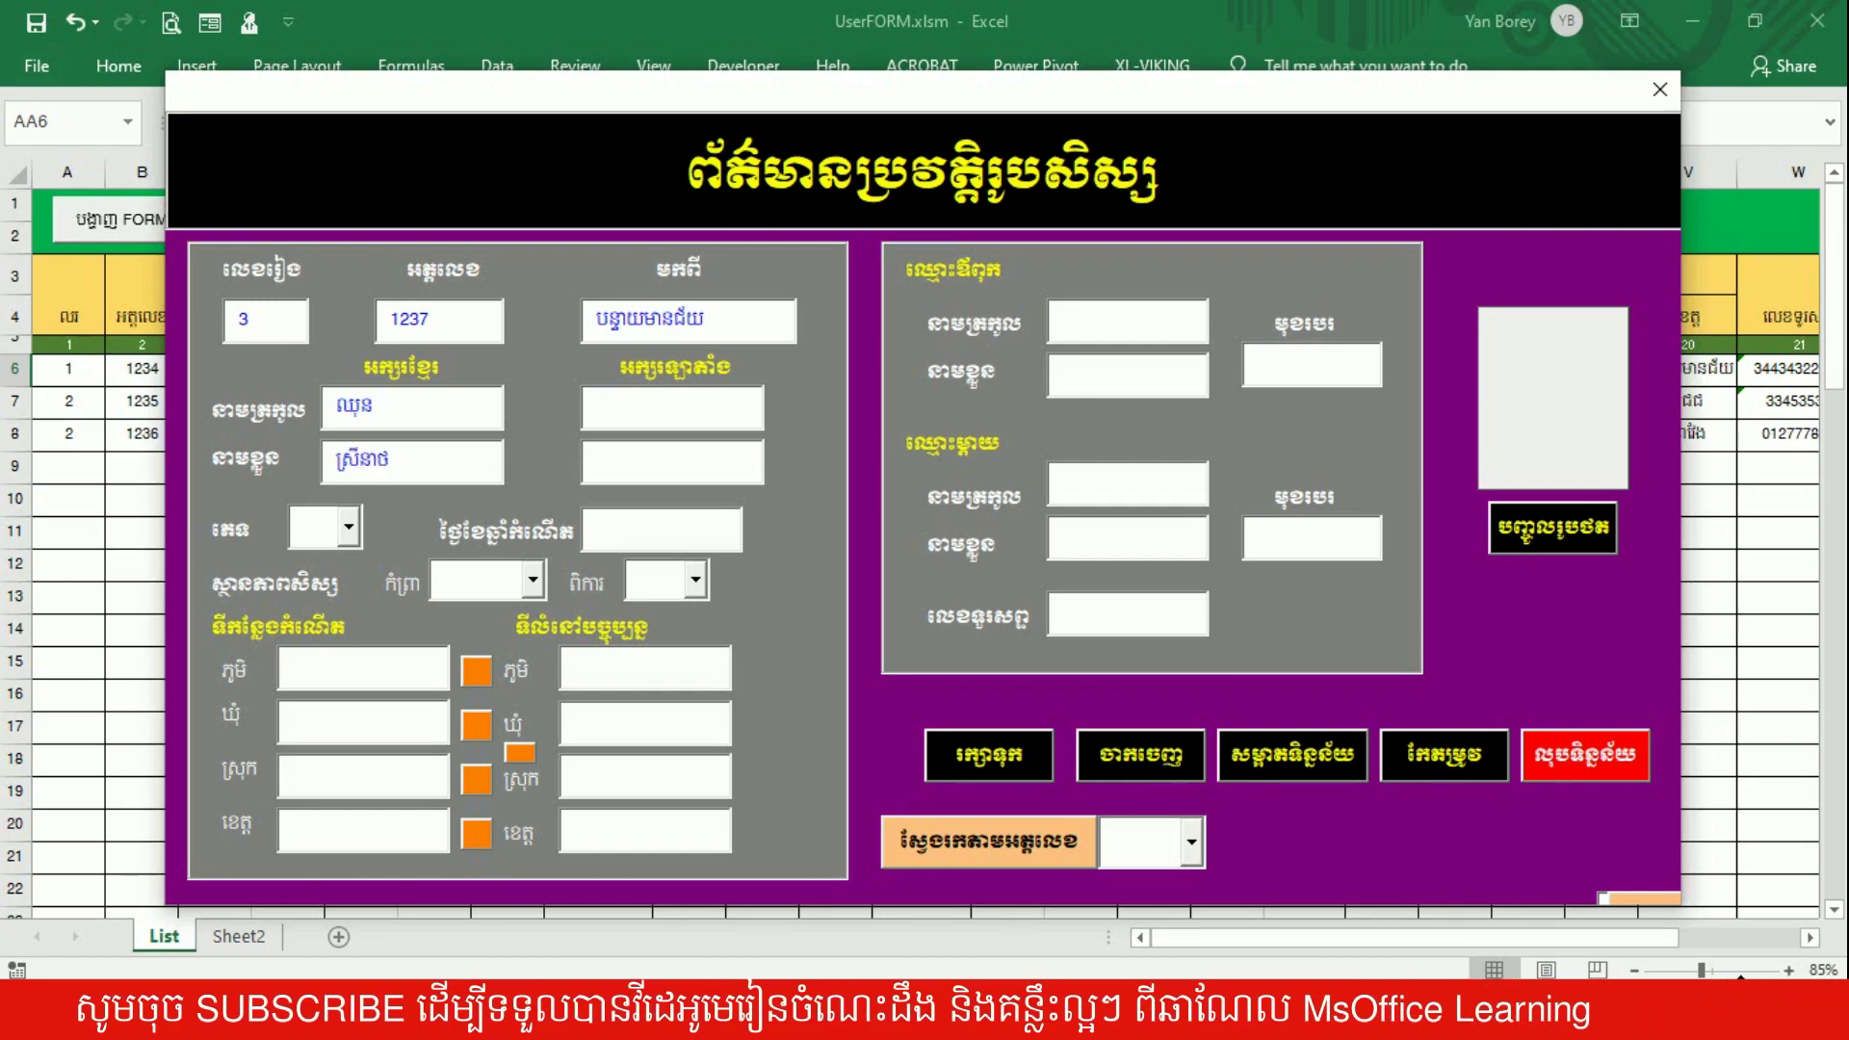
key(Tab)
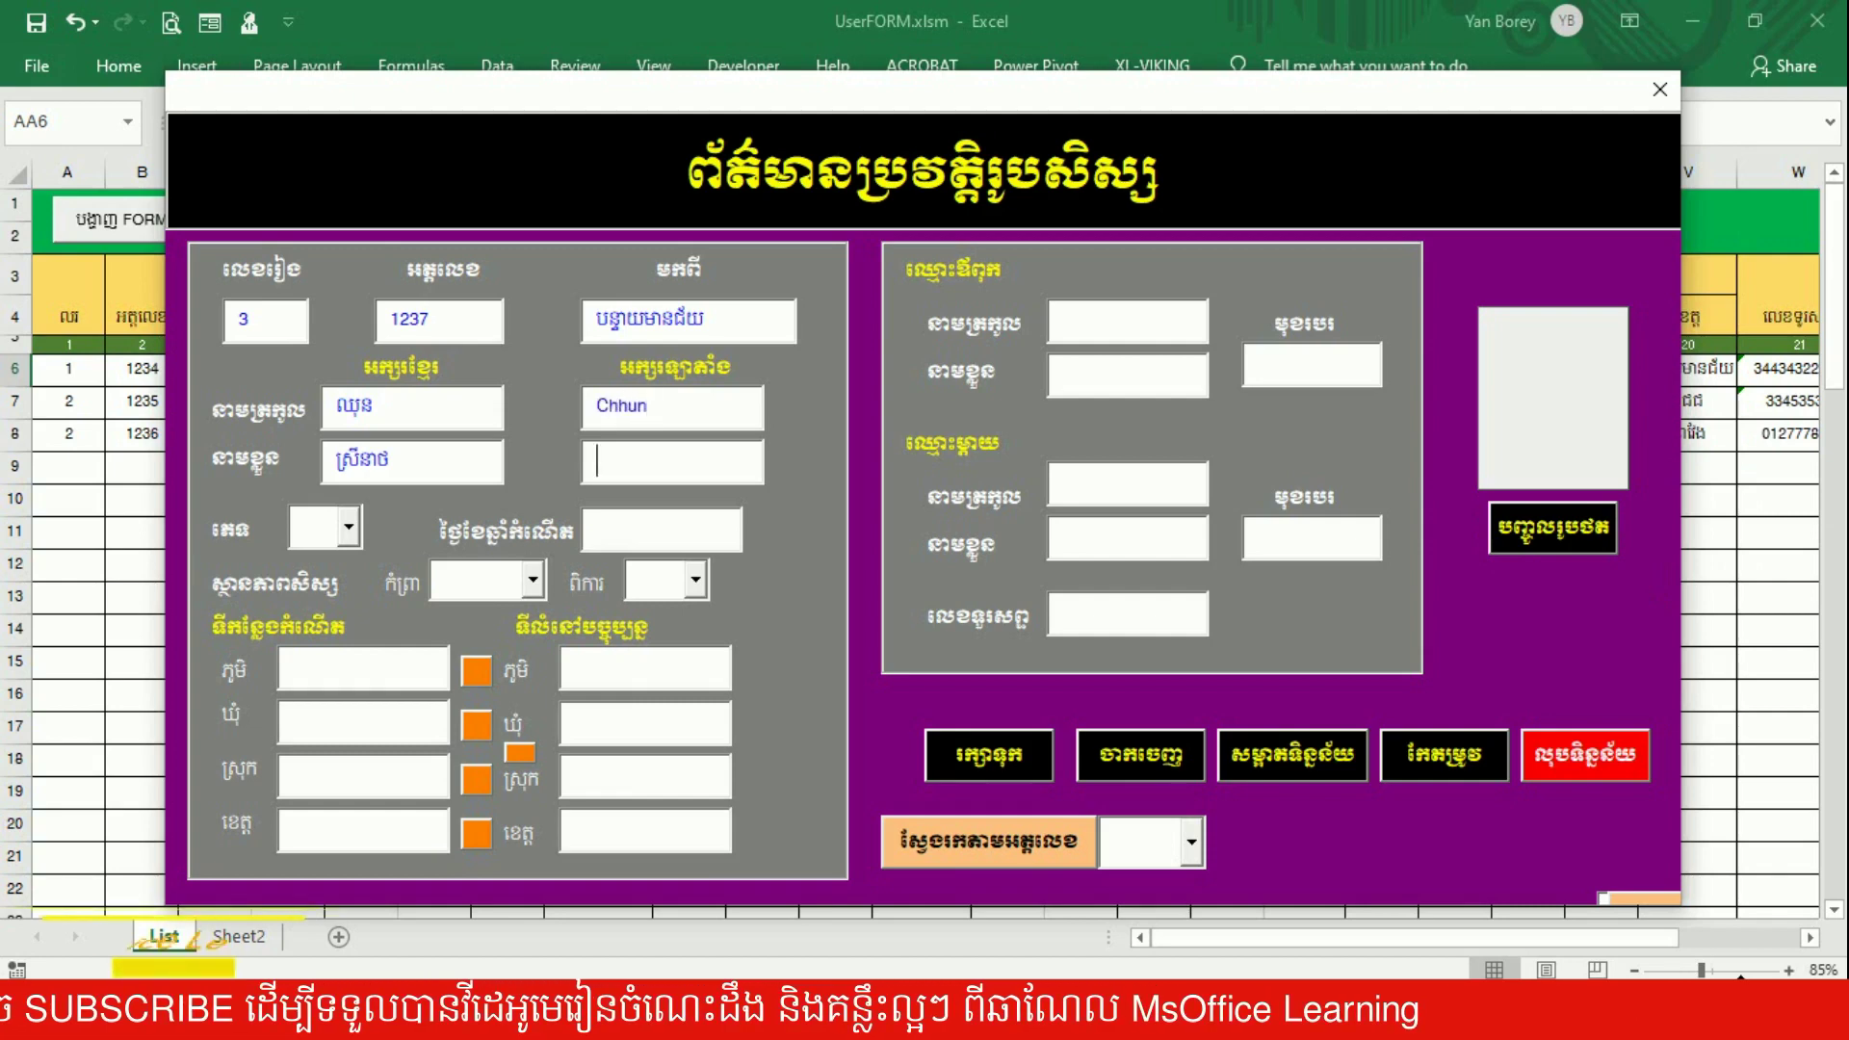
Set the gender to female (ស្រី) and the birth date to 1-1-1
key(super+space)
key(Tab)
text(ស)
click(663, 529)
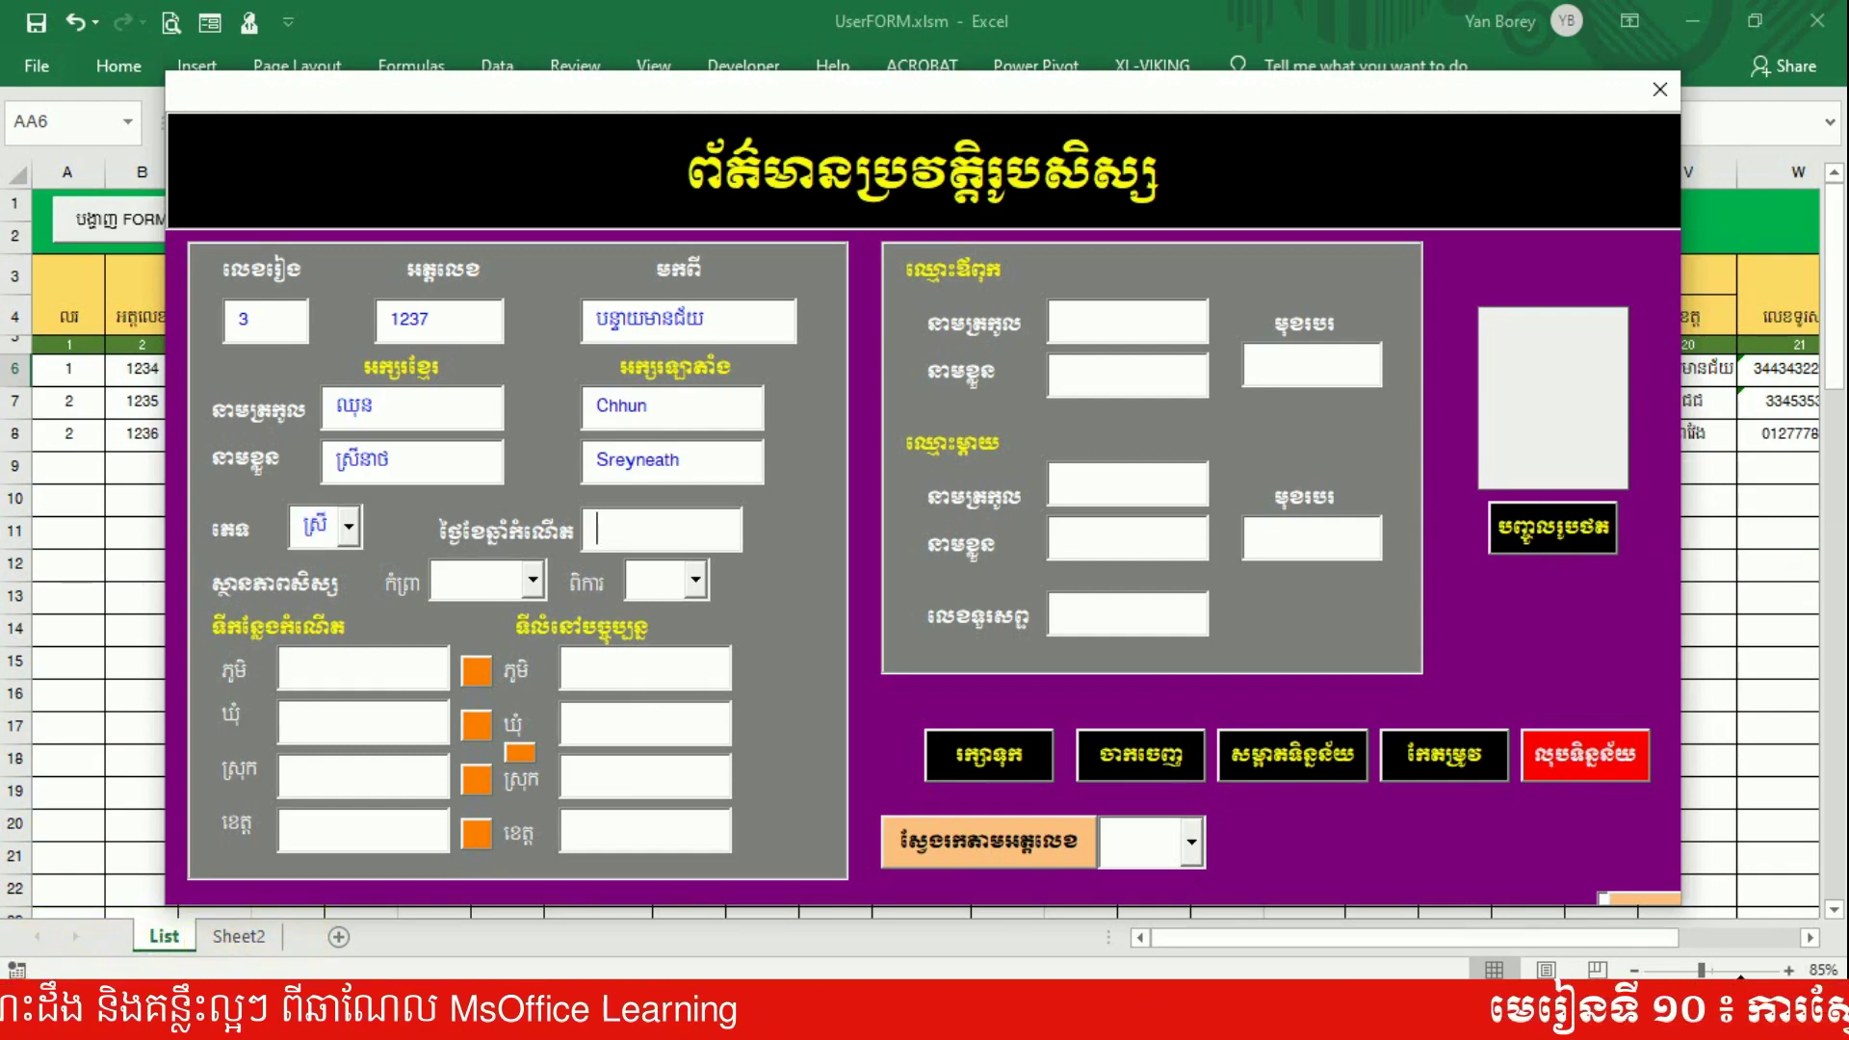
text(១២)
key(BackSpace)
key(BackSpace)
text(1)
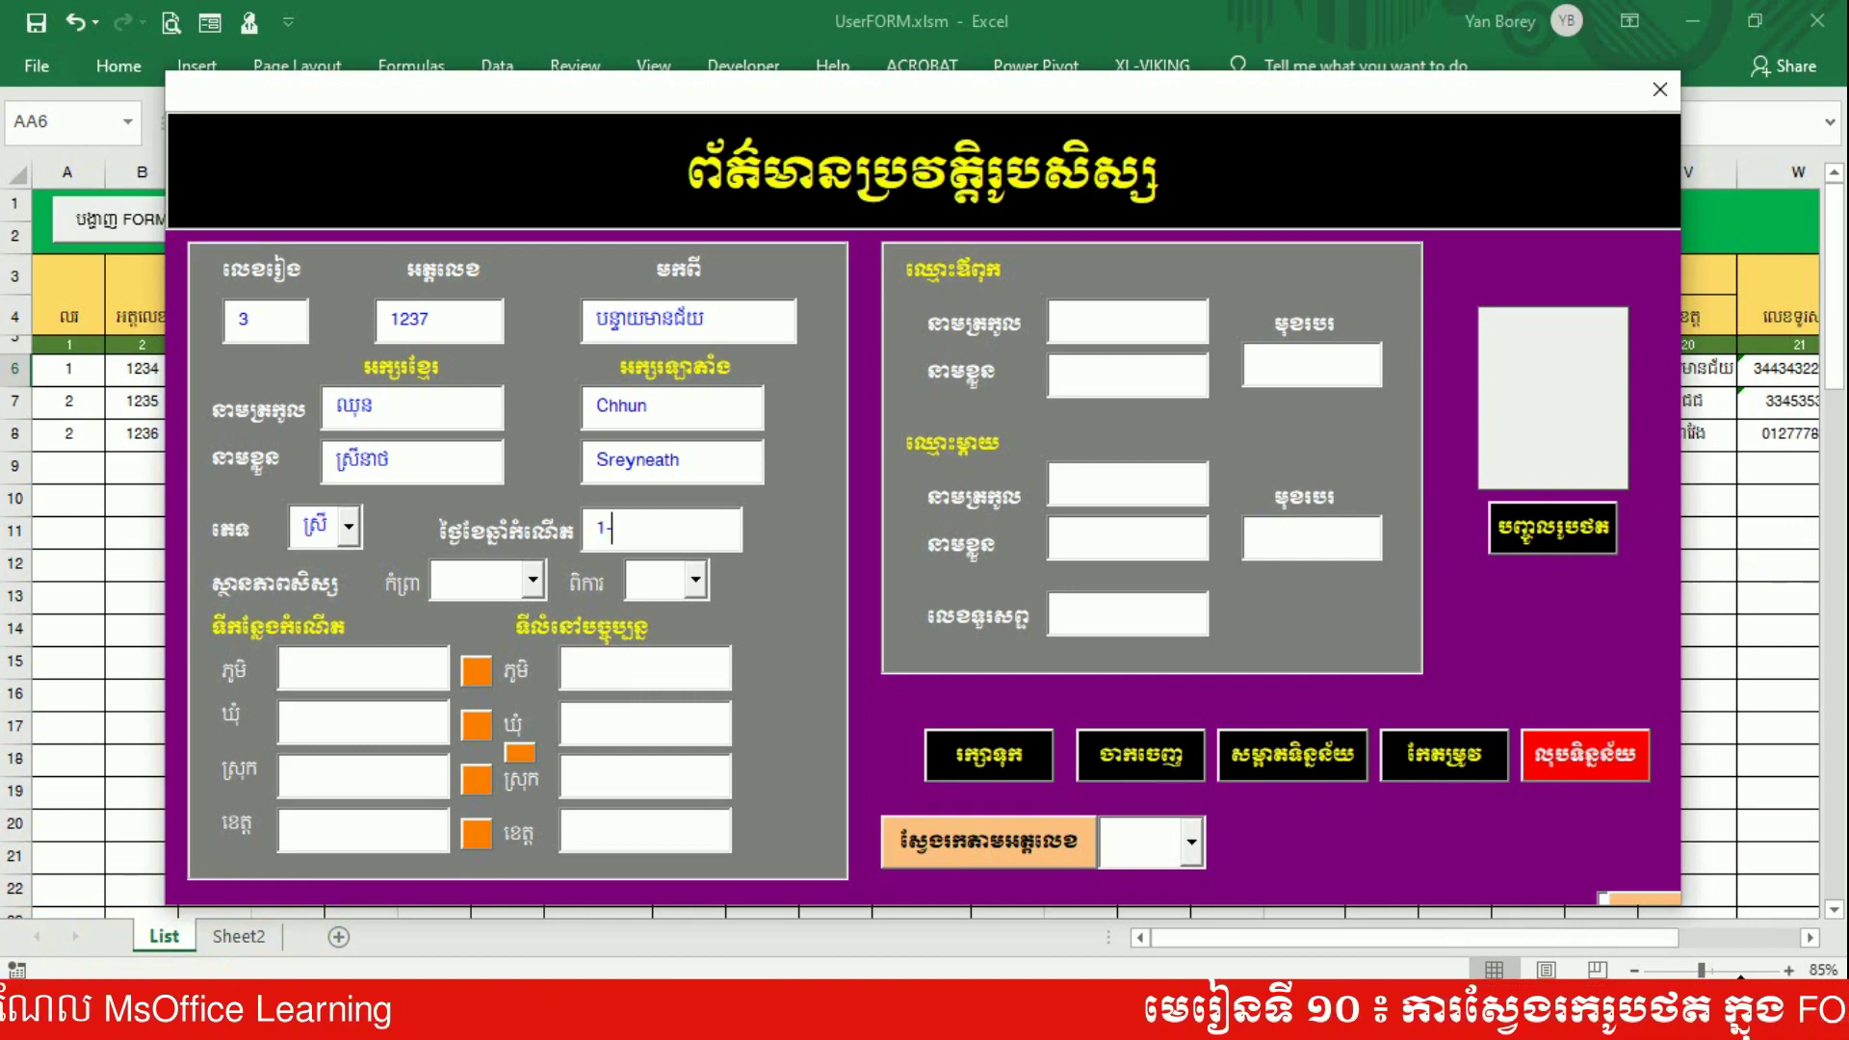
text(-1)
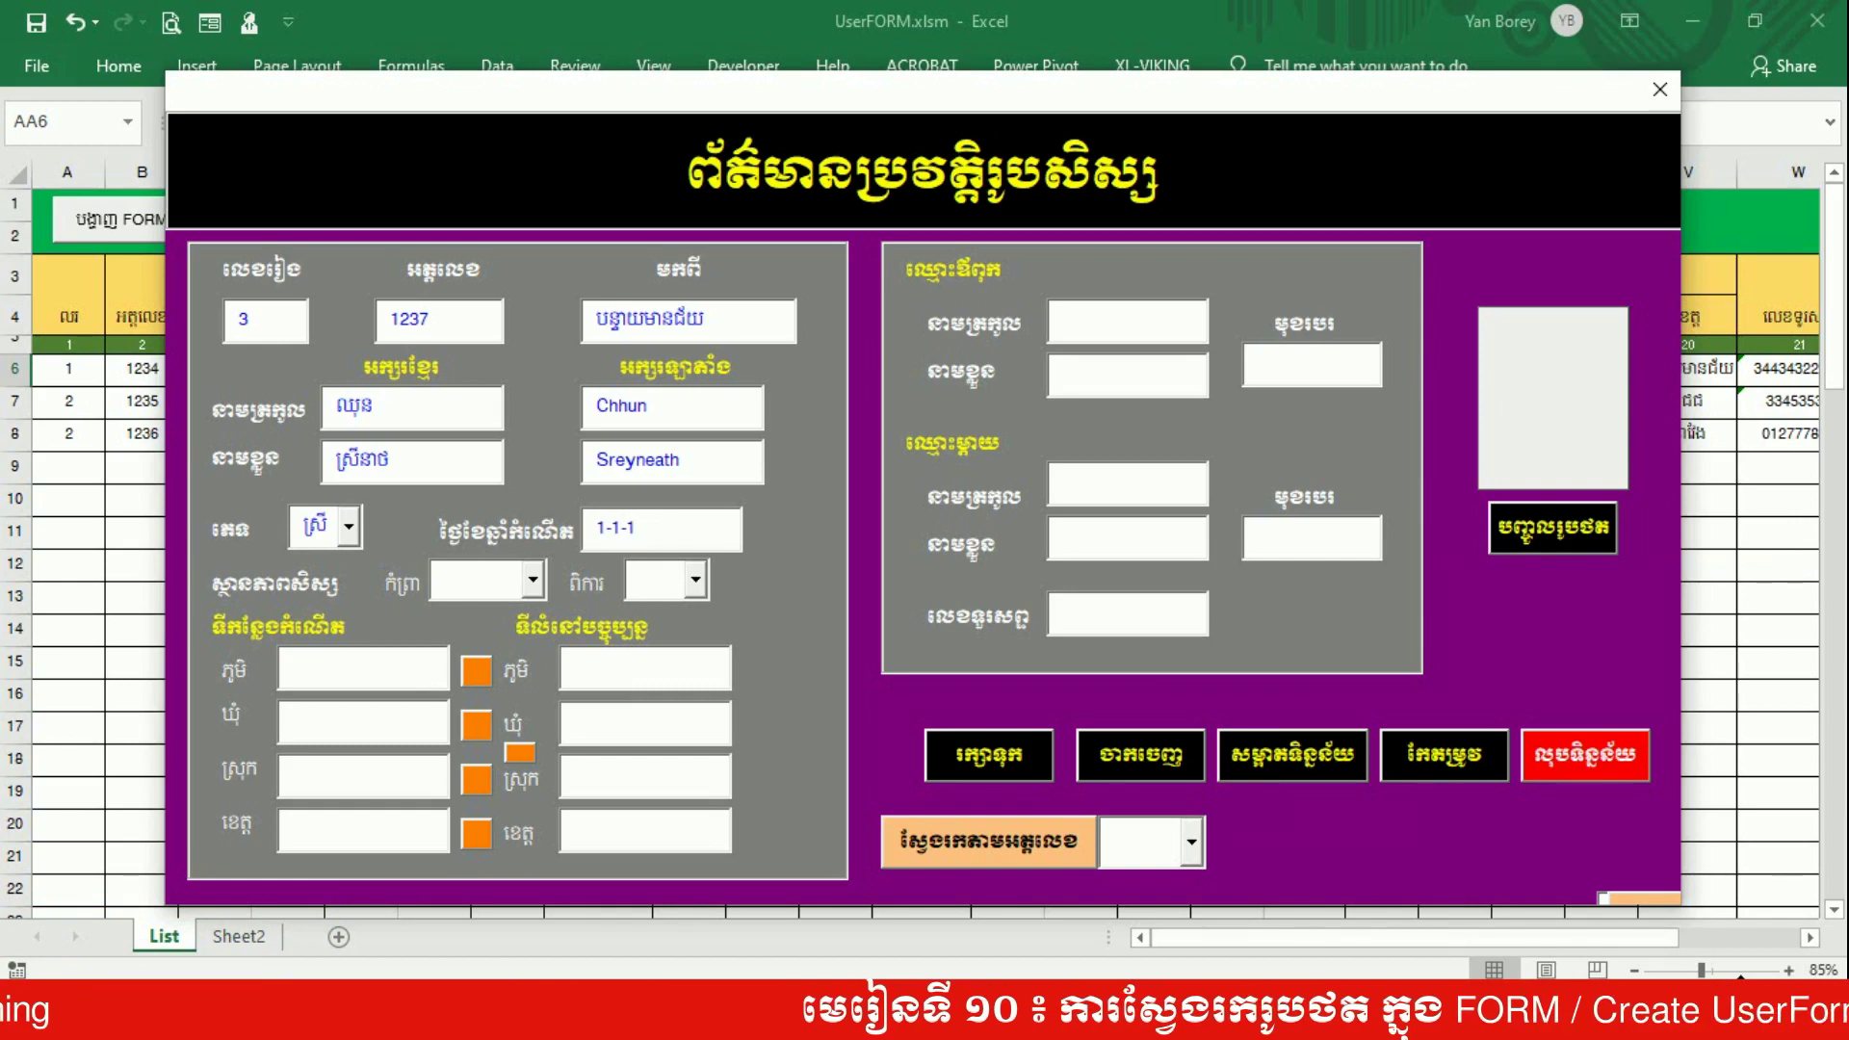
Fill in the birthplace village, commune, district and province
click(477, 580)
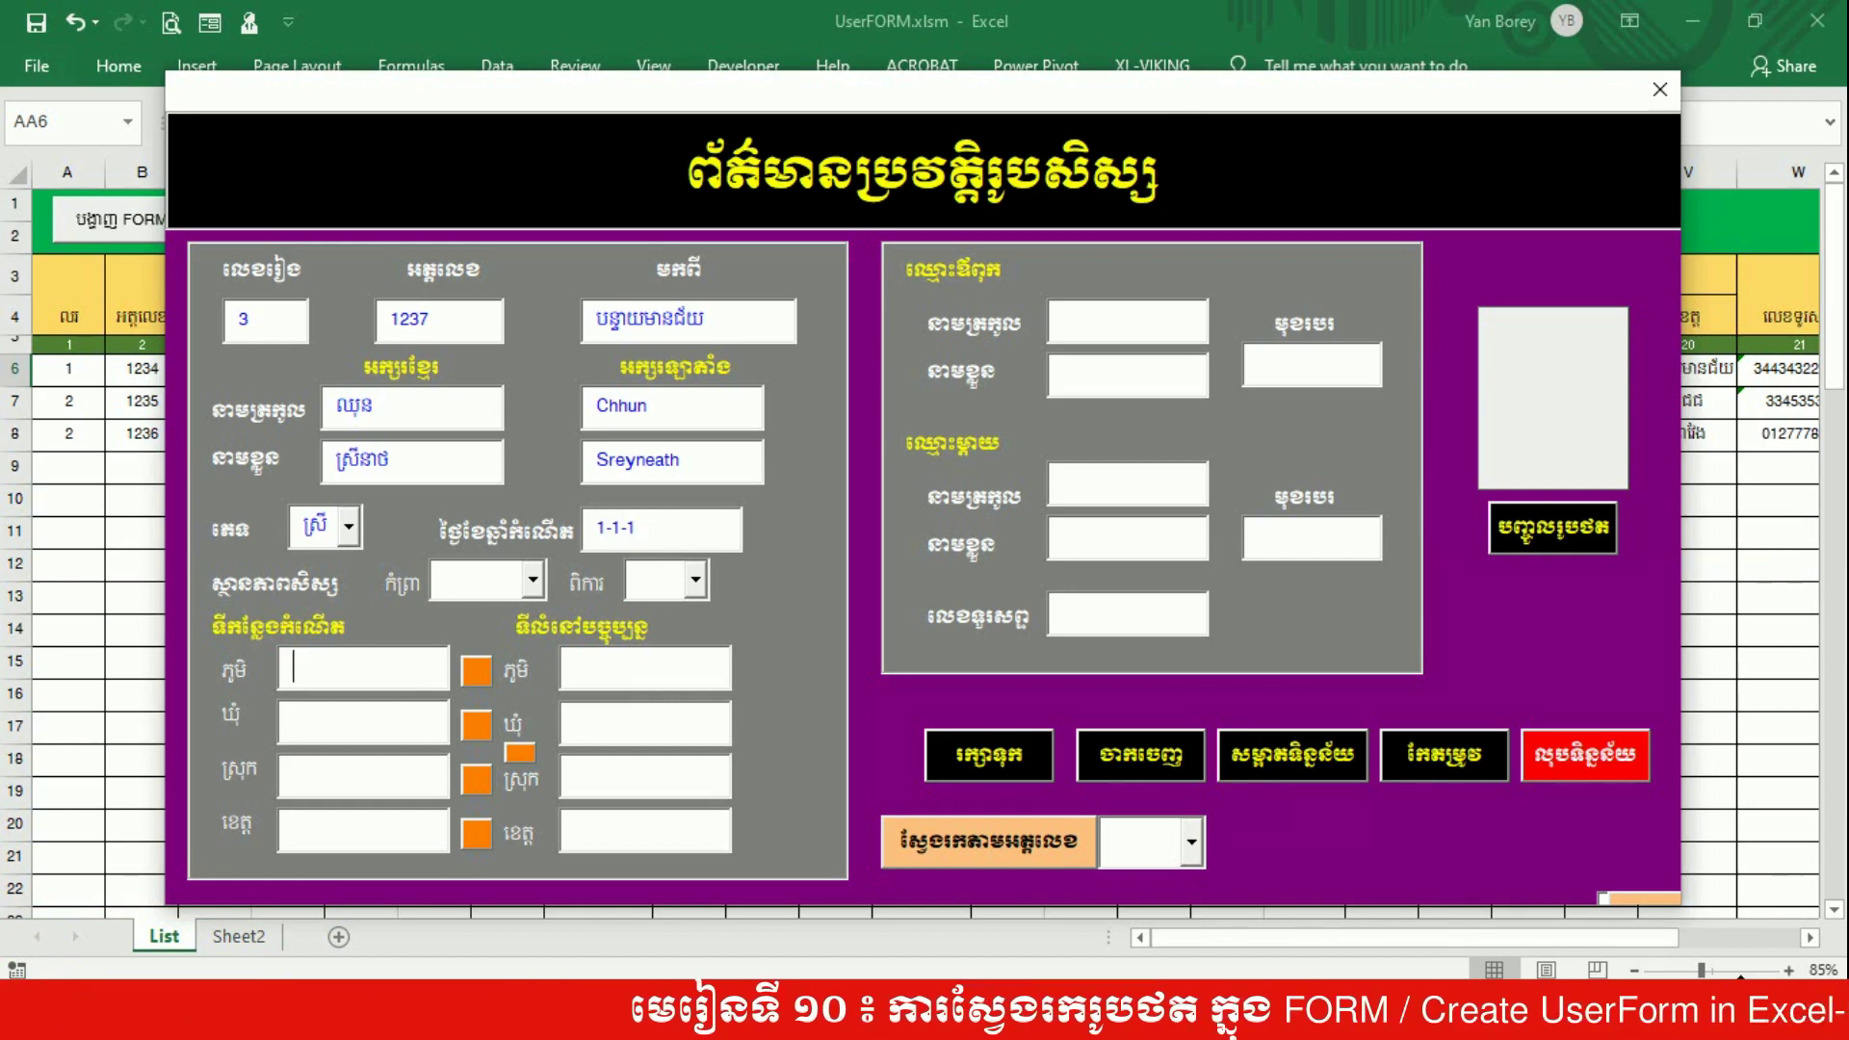
text(អូញ)
key(Tab)
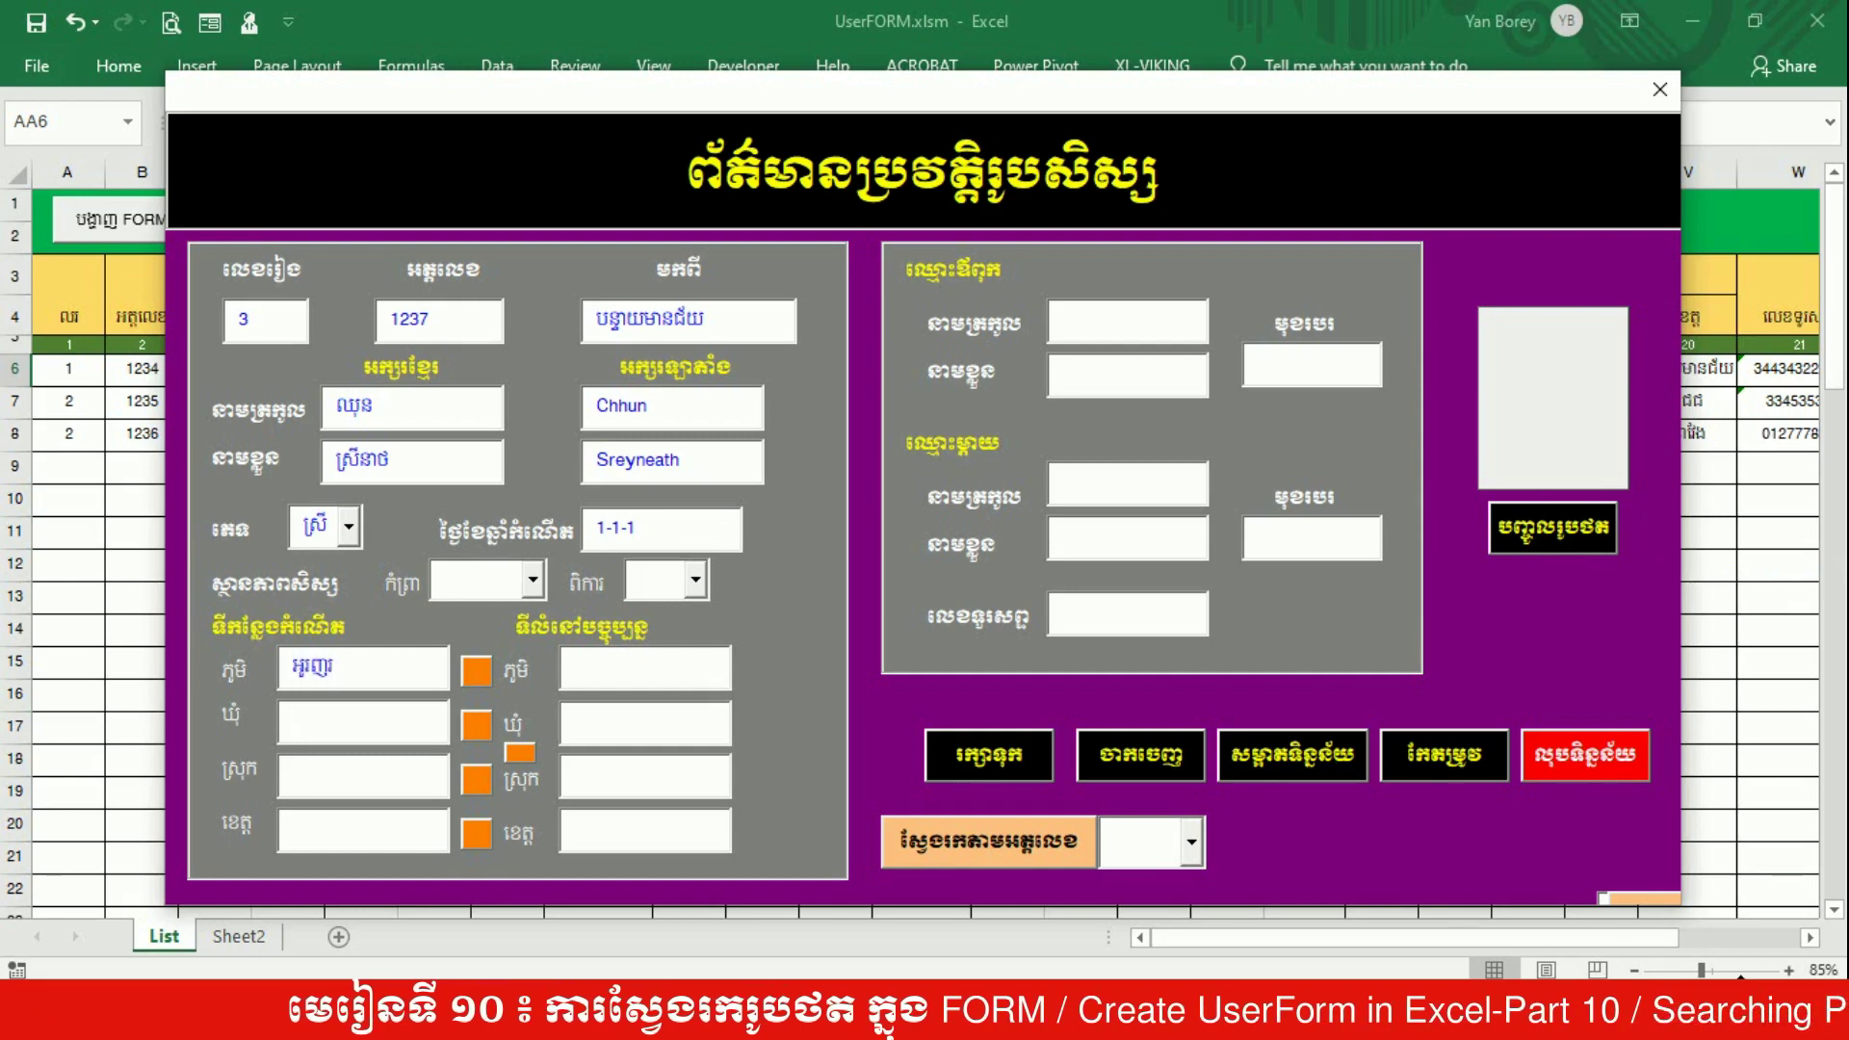
text(ជភ្នំក)
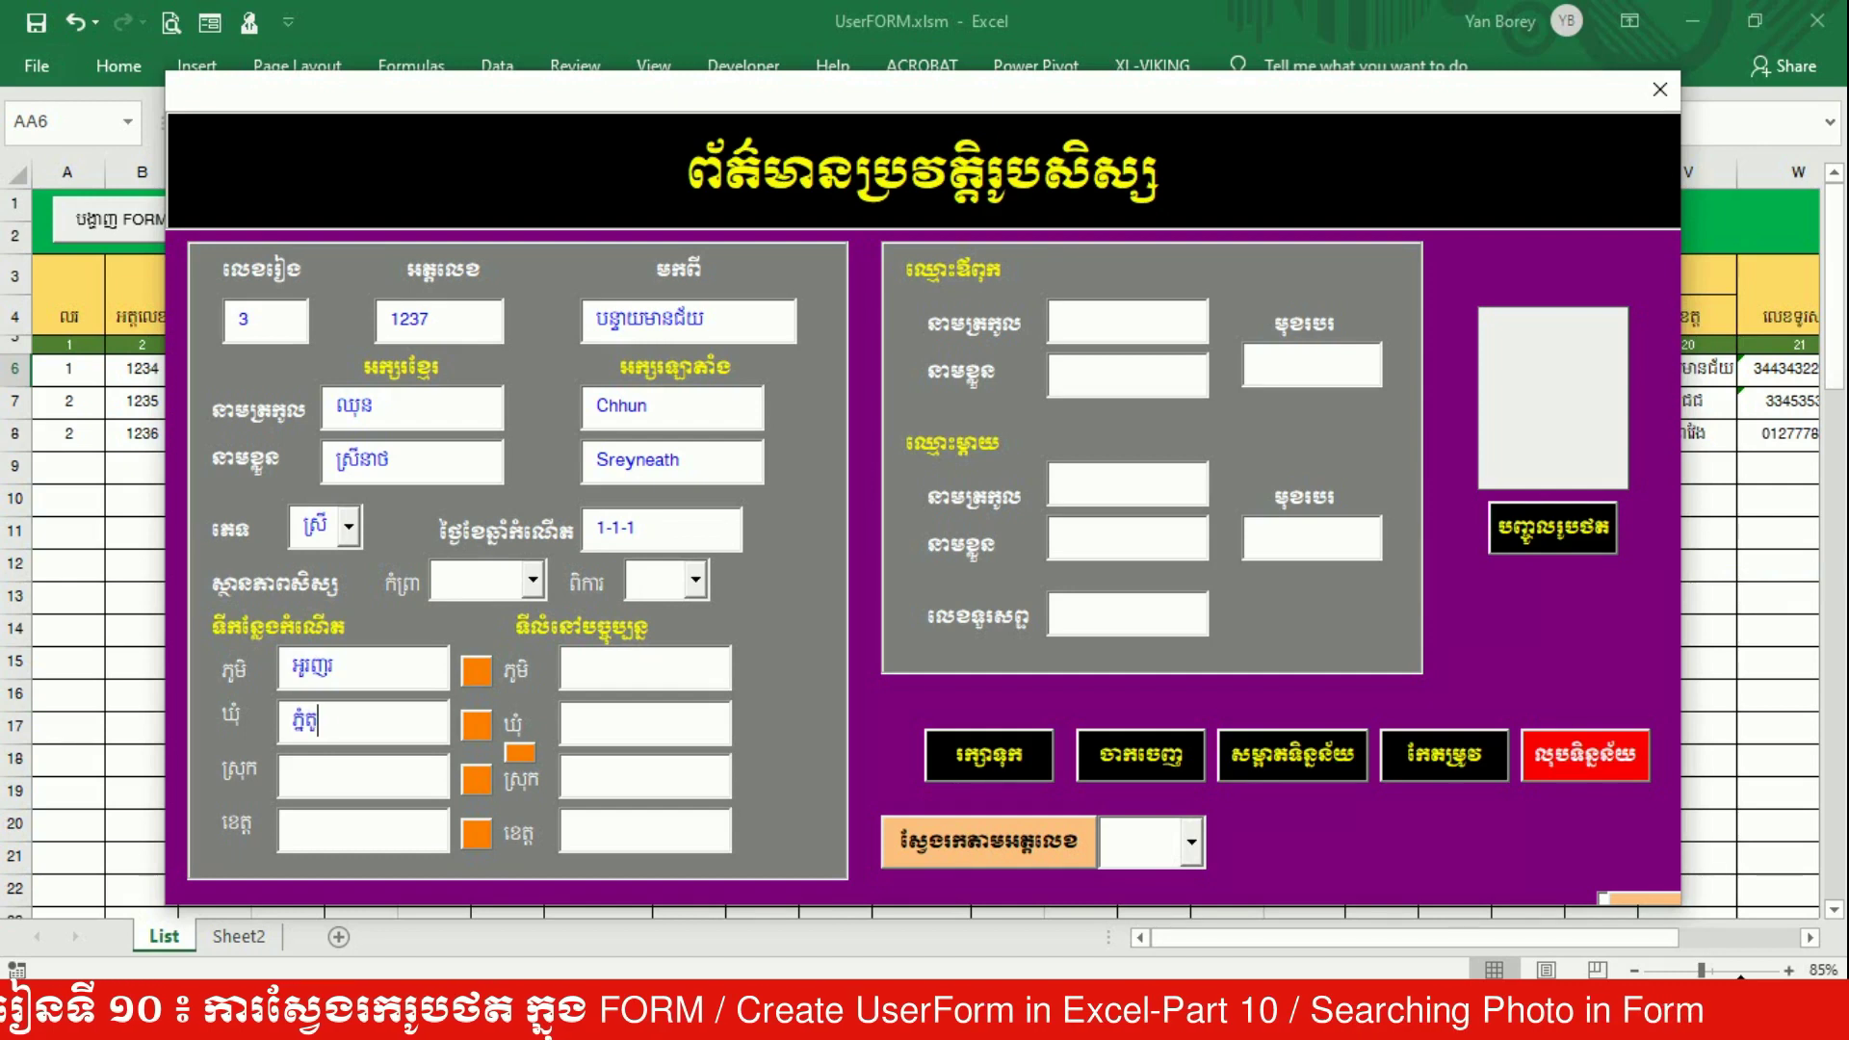
text(ច)
key(Tab)
text(មង្គលបូរី)
key(Tab)
text(បន្ទាយមានជ័យ)
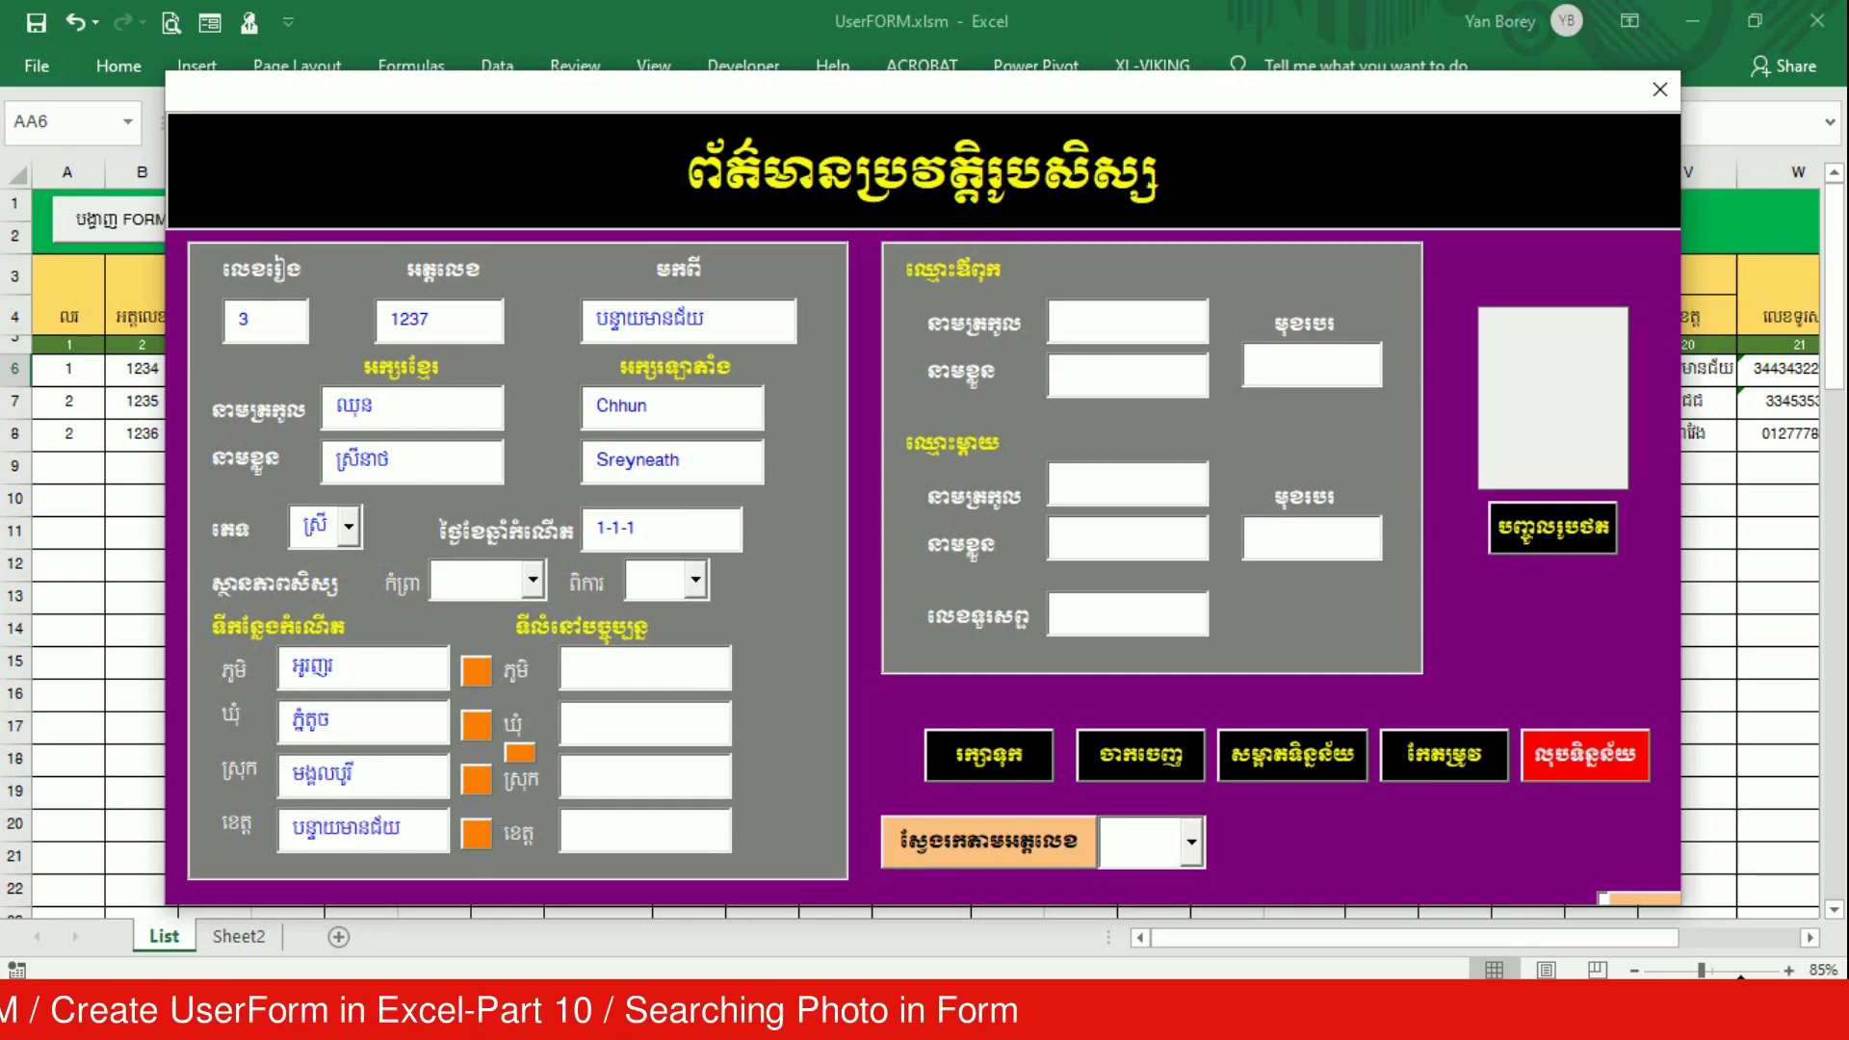
Copy the birthplace into the current address and enter the father's surname, first name and occupation (farmer)
click(520, 752)
click(1074, 313)
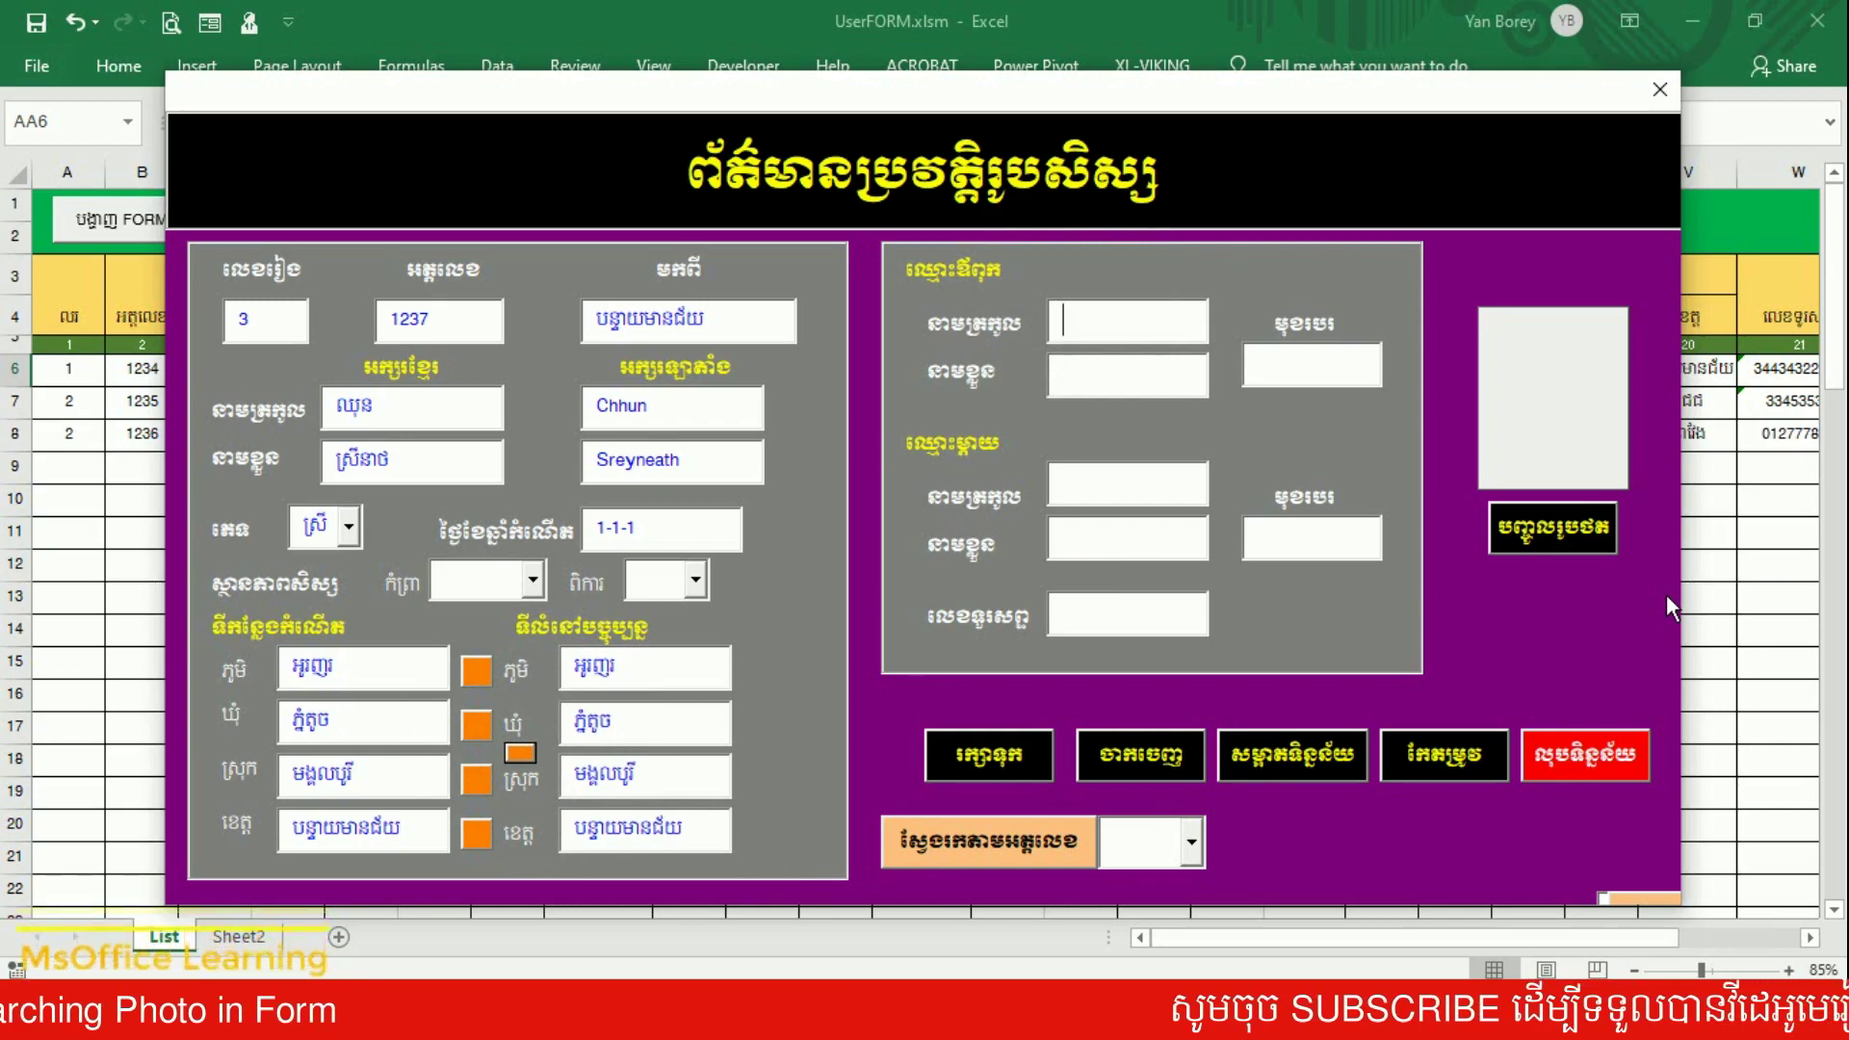
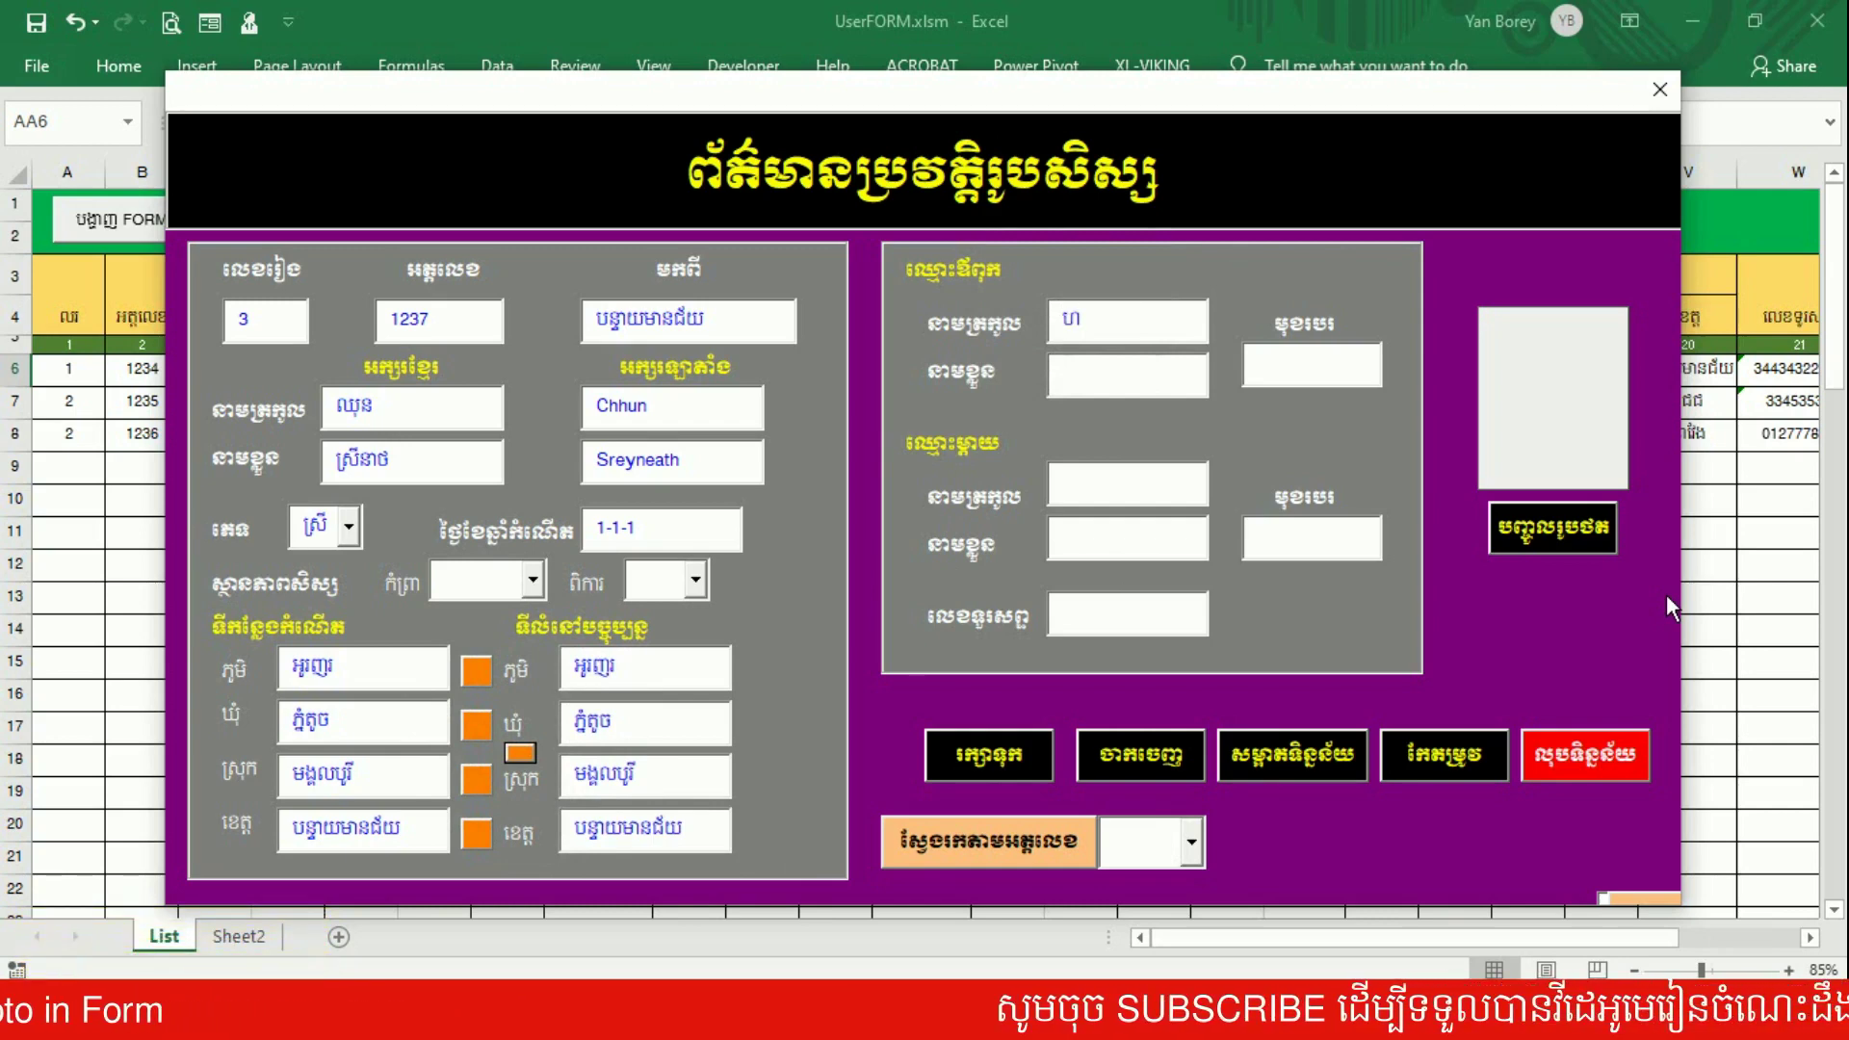
key(Tab)
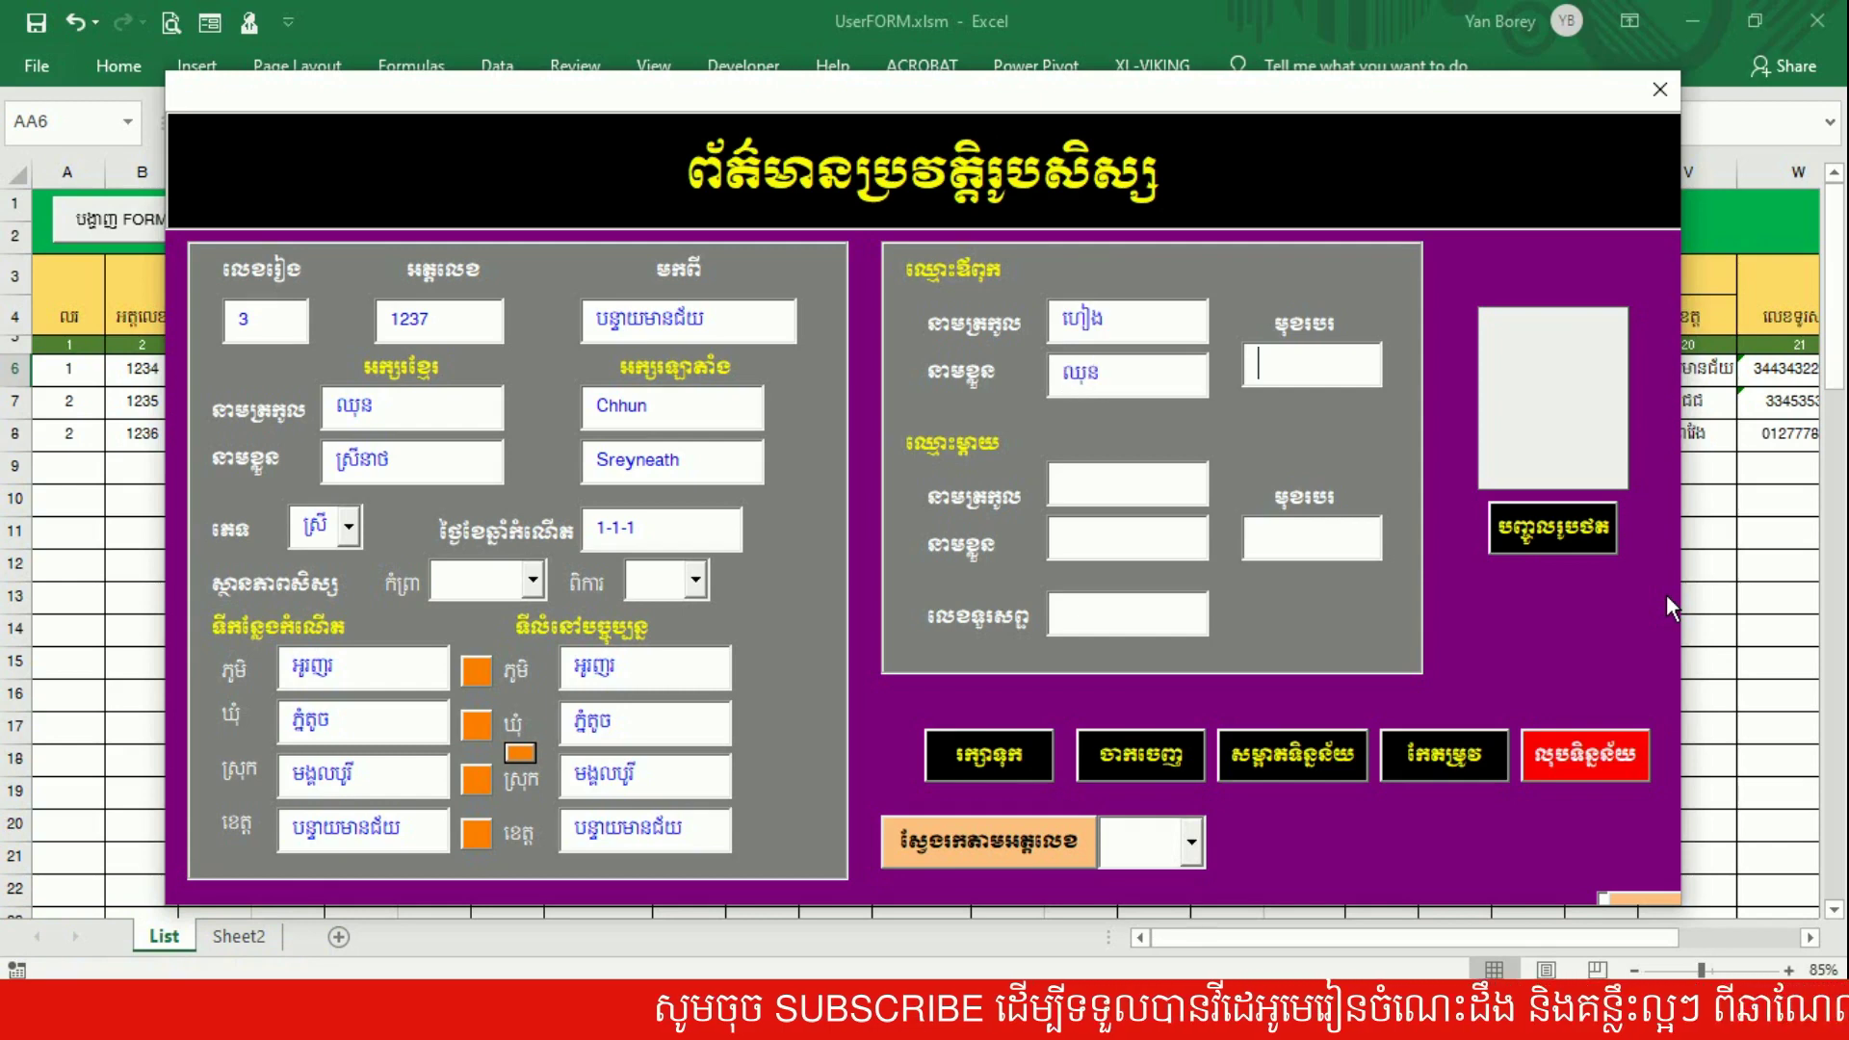
key(Tab)
text(កសិករ)
Enter the mother's surname, given name and occupation, plus the contact phone number
key(Tab)
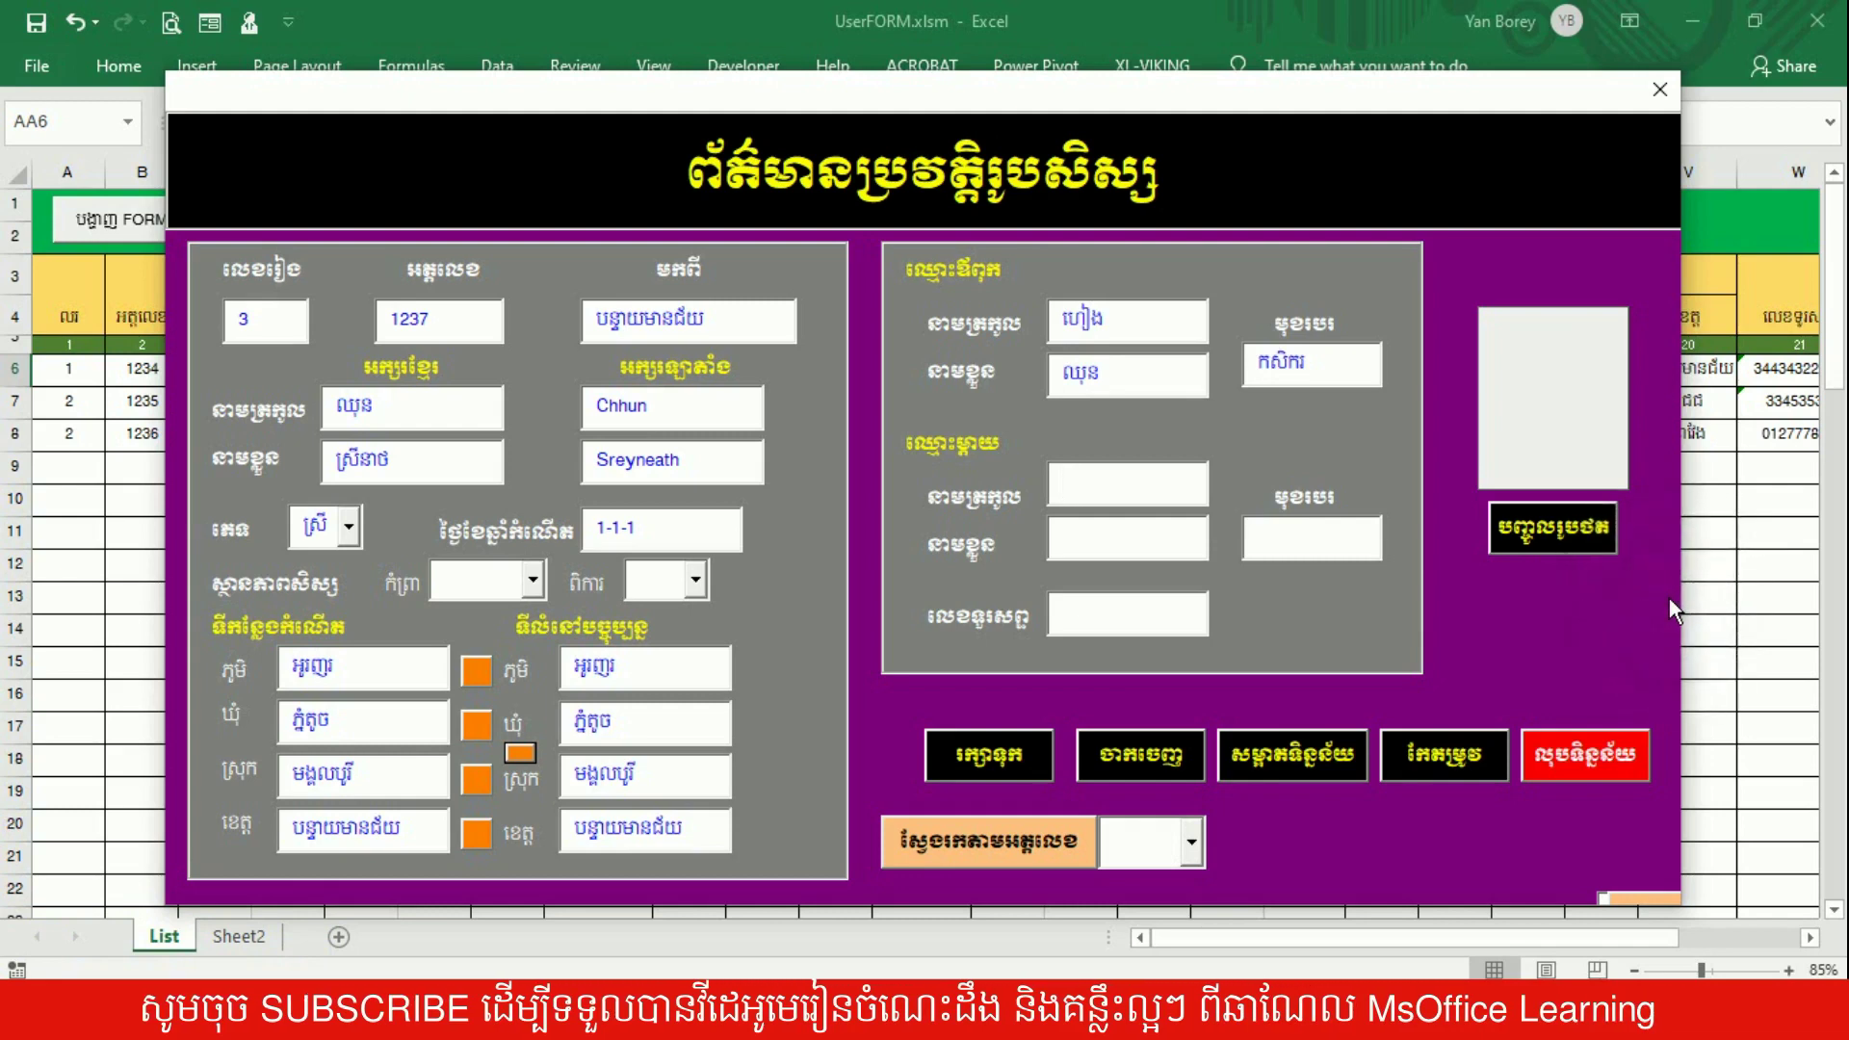
key(Tab)
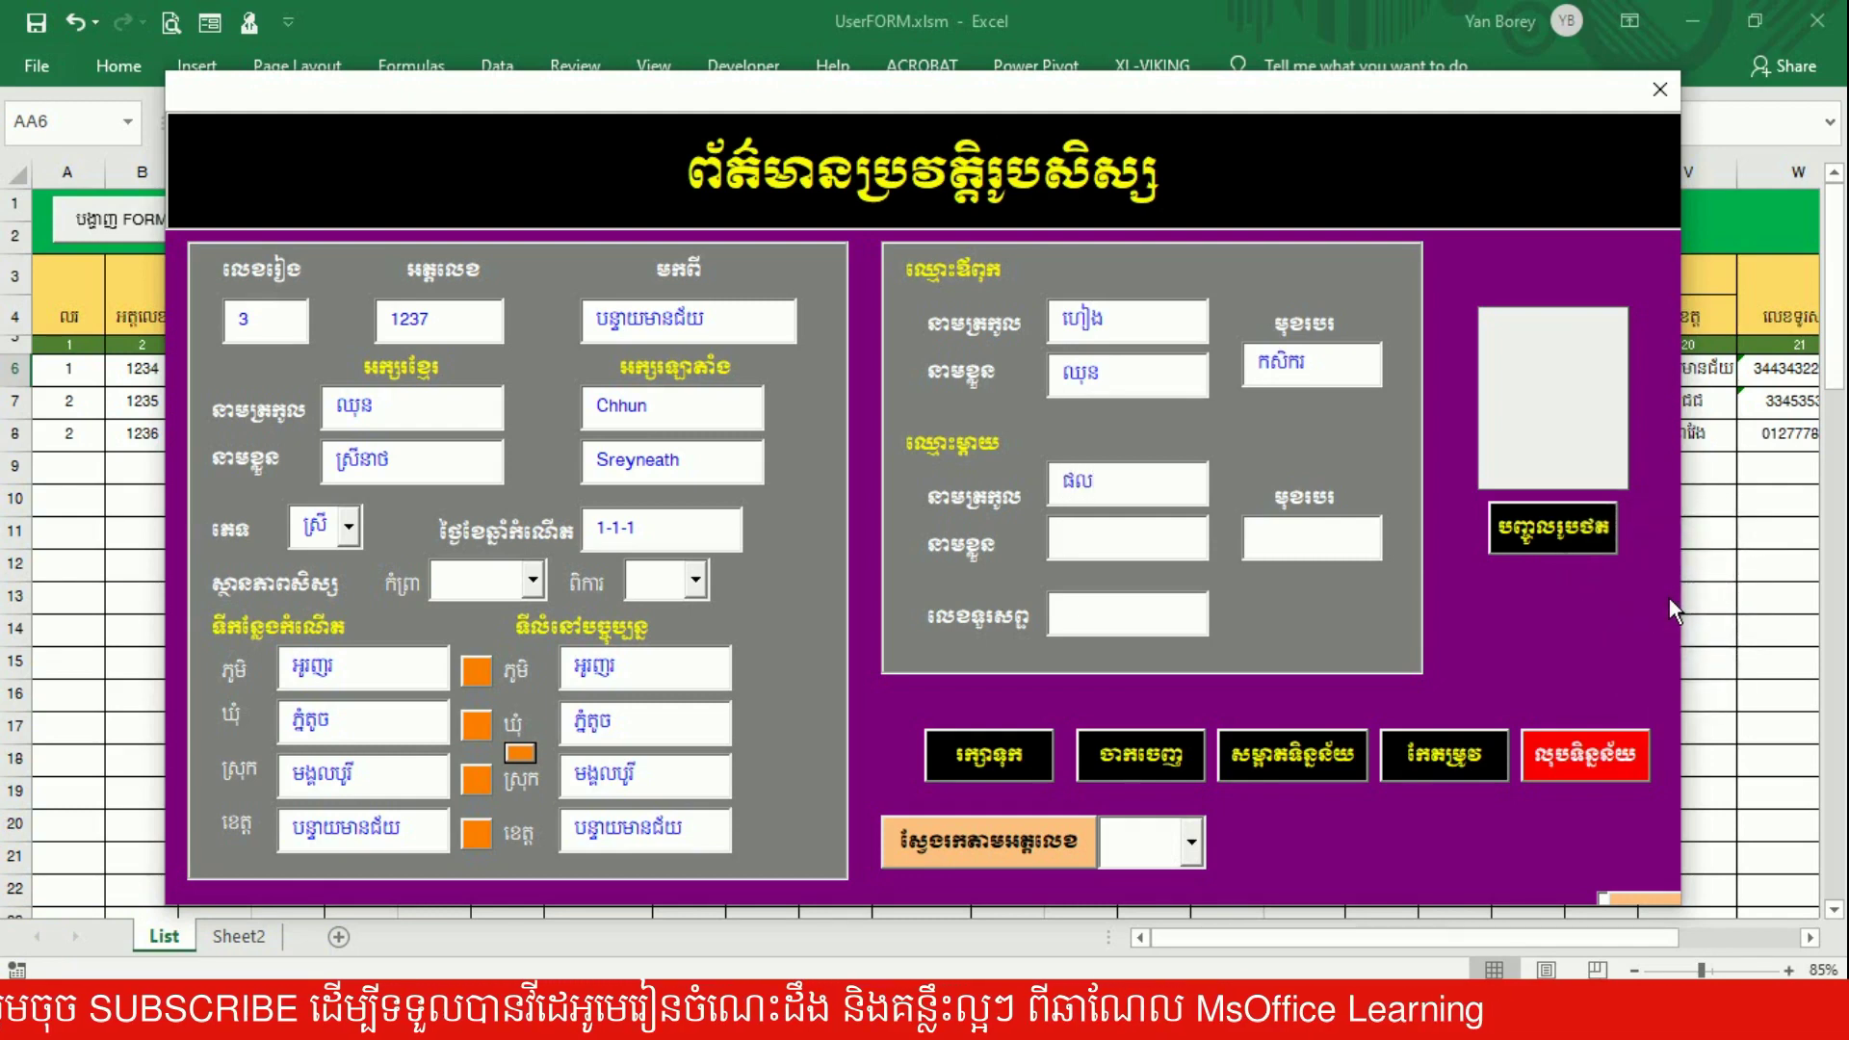
text(មេ)
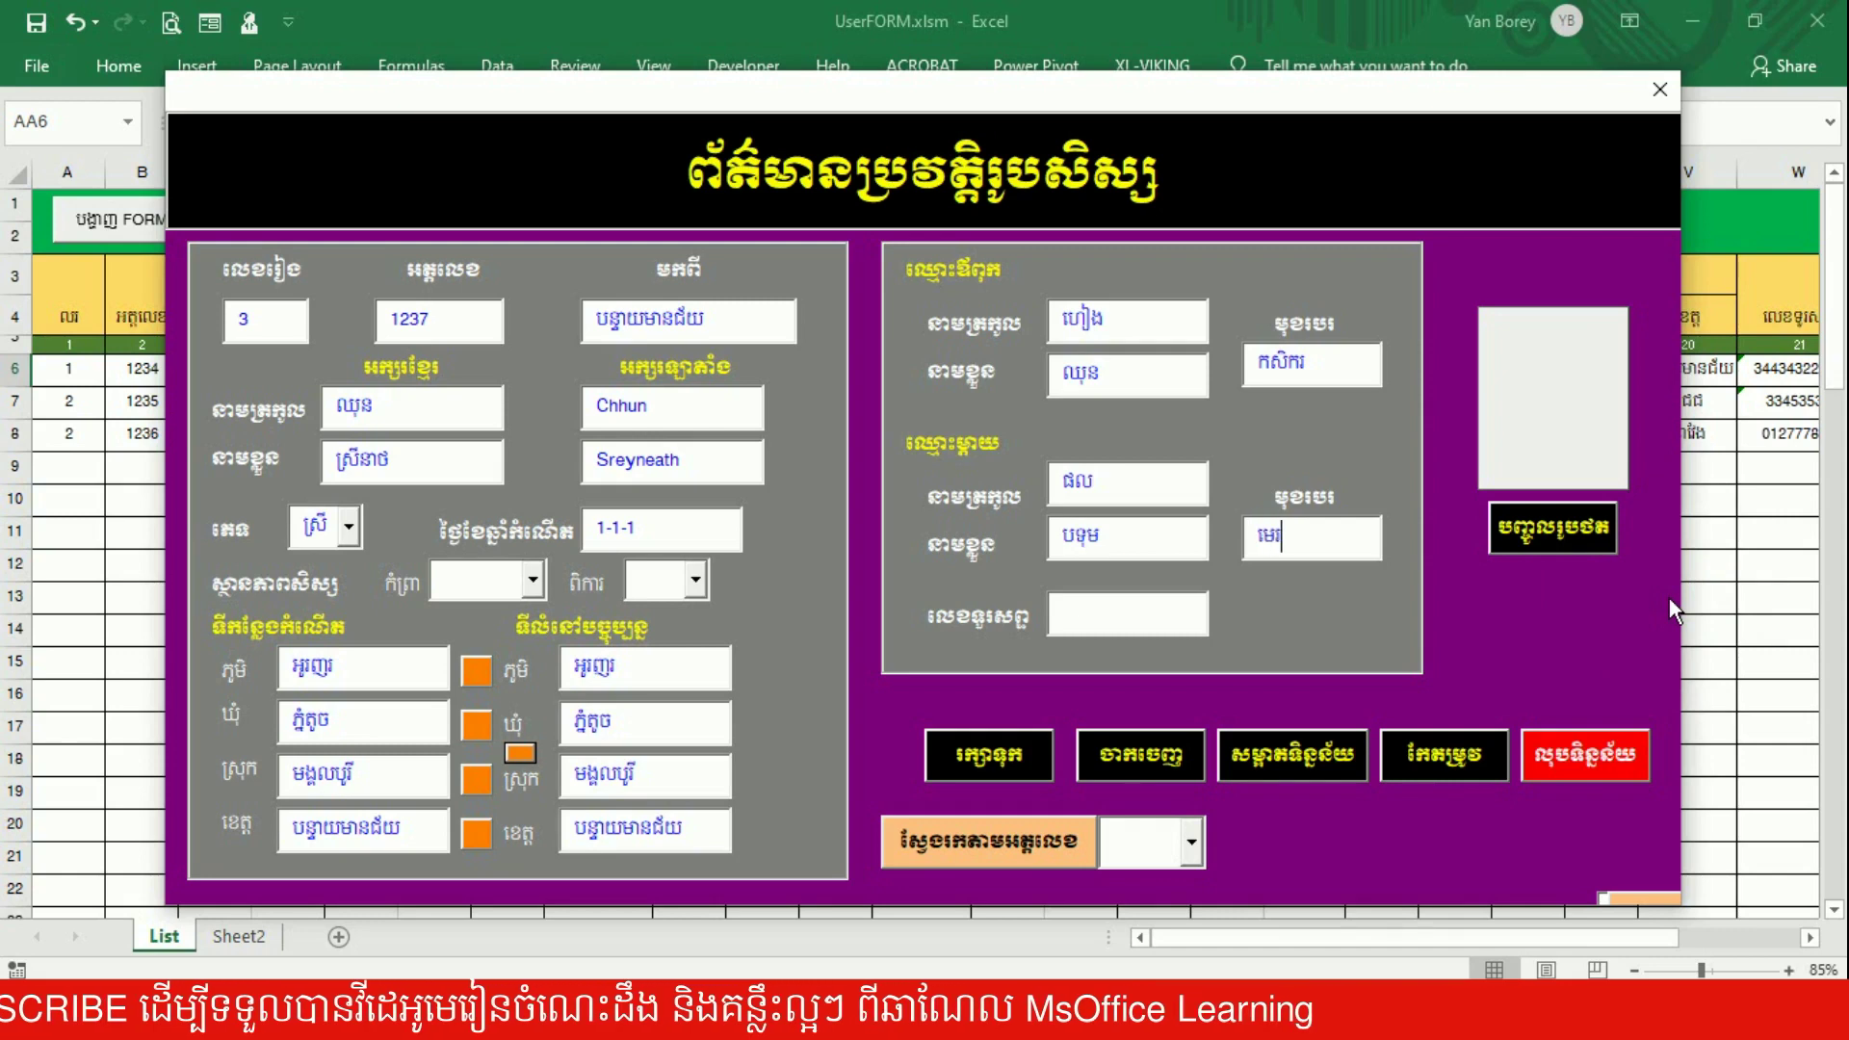
text(ដ)
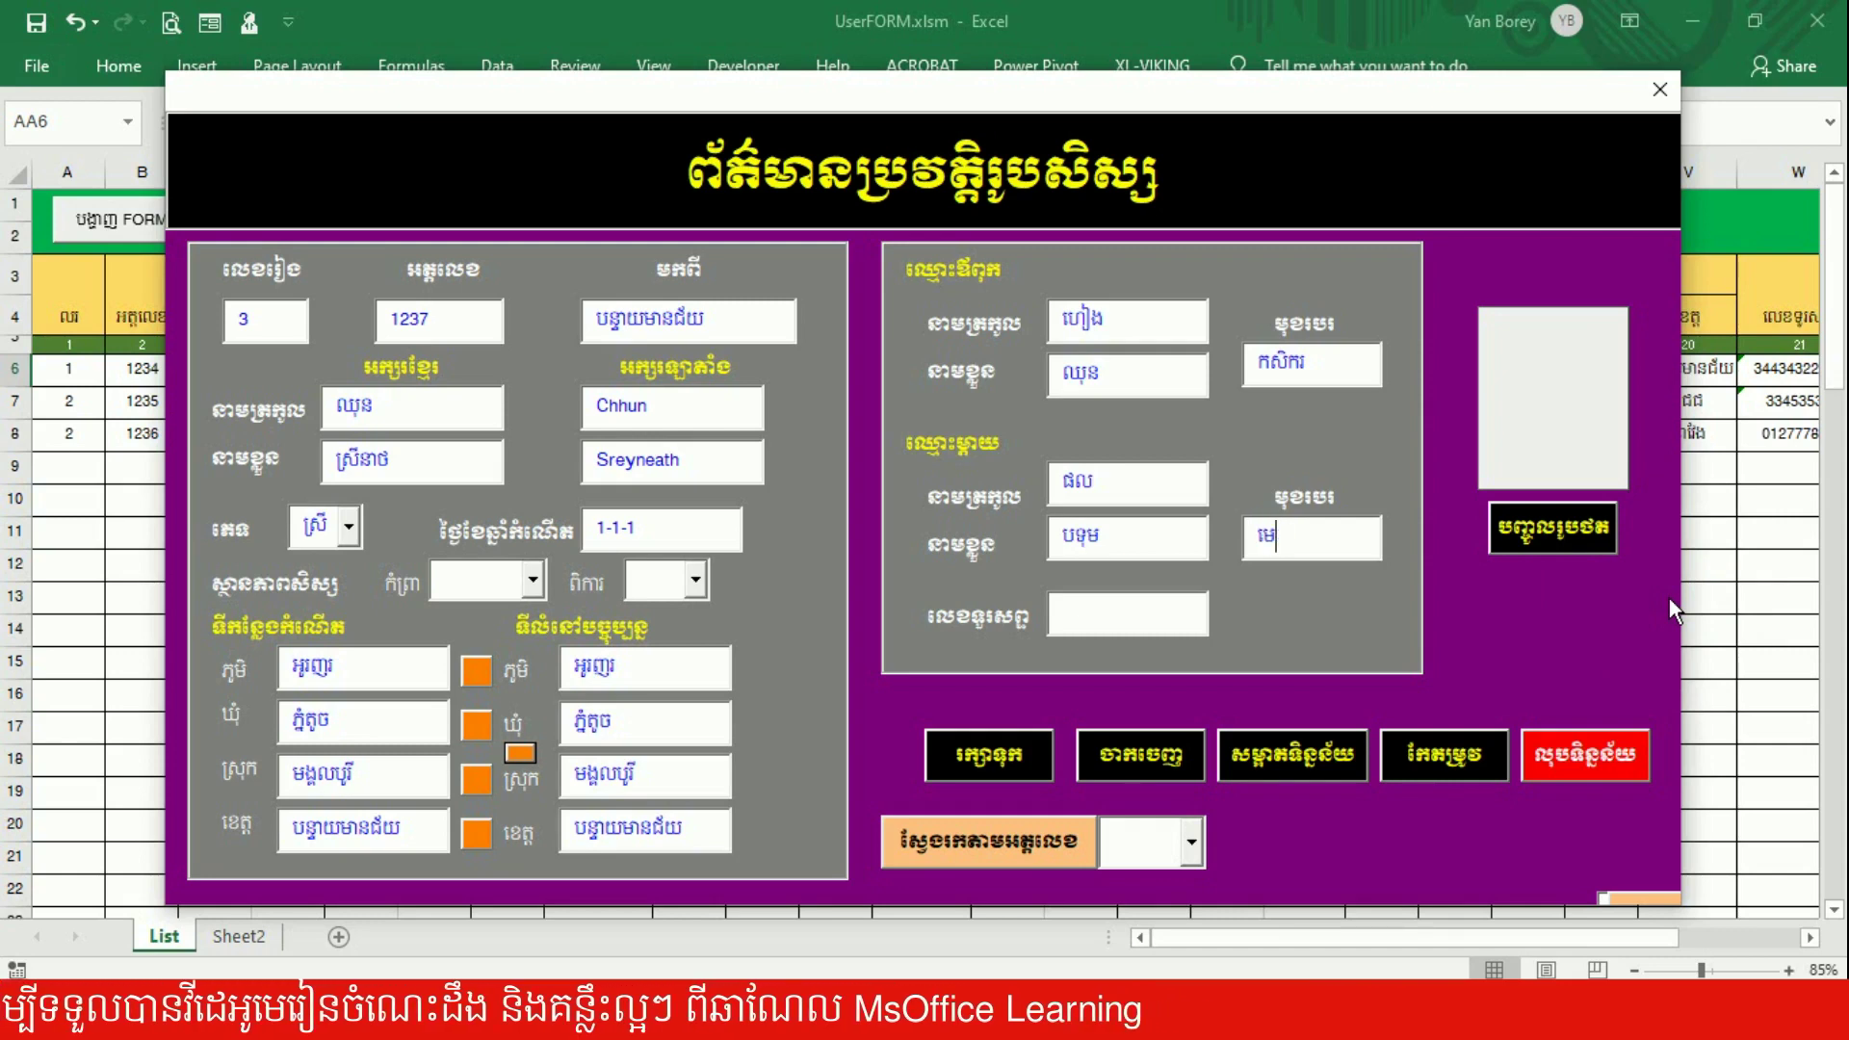
text(្ទះ)
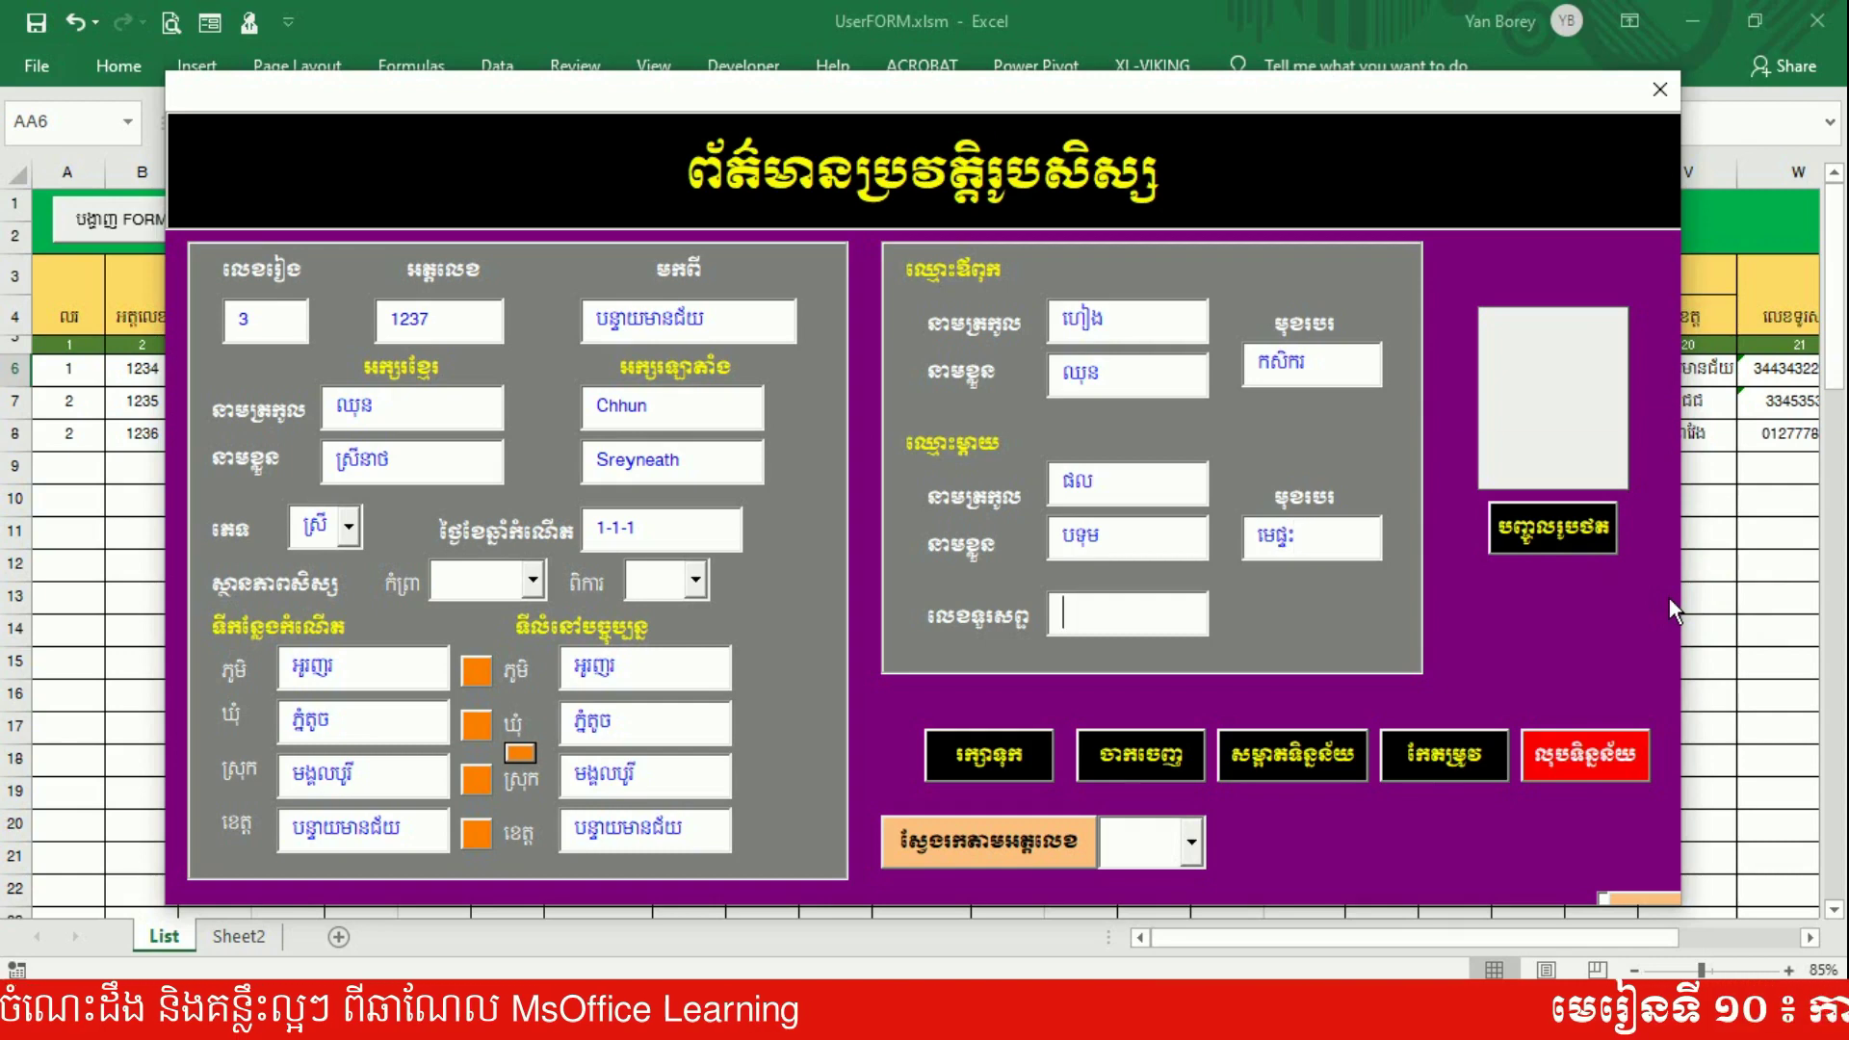
text(7838373)
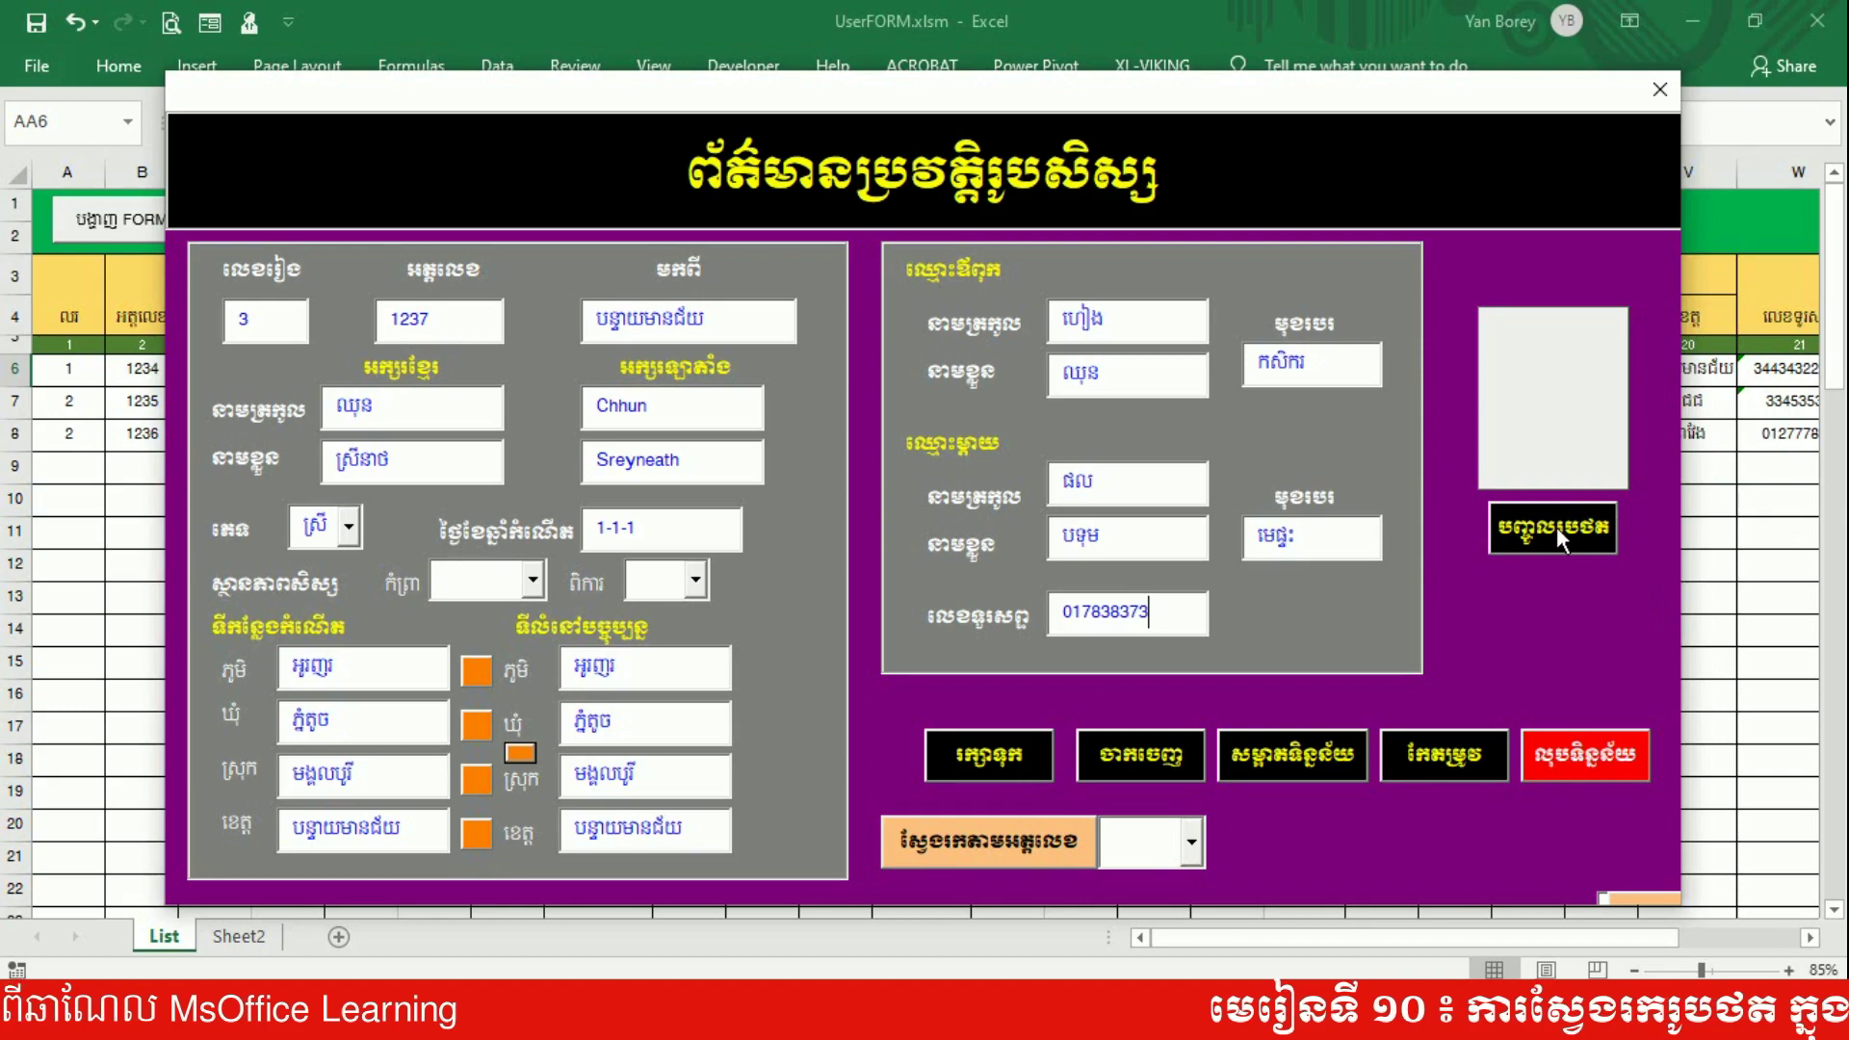
click(1556, 527)
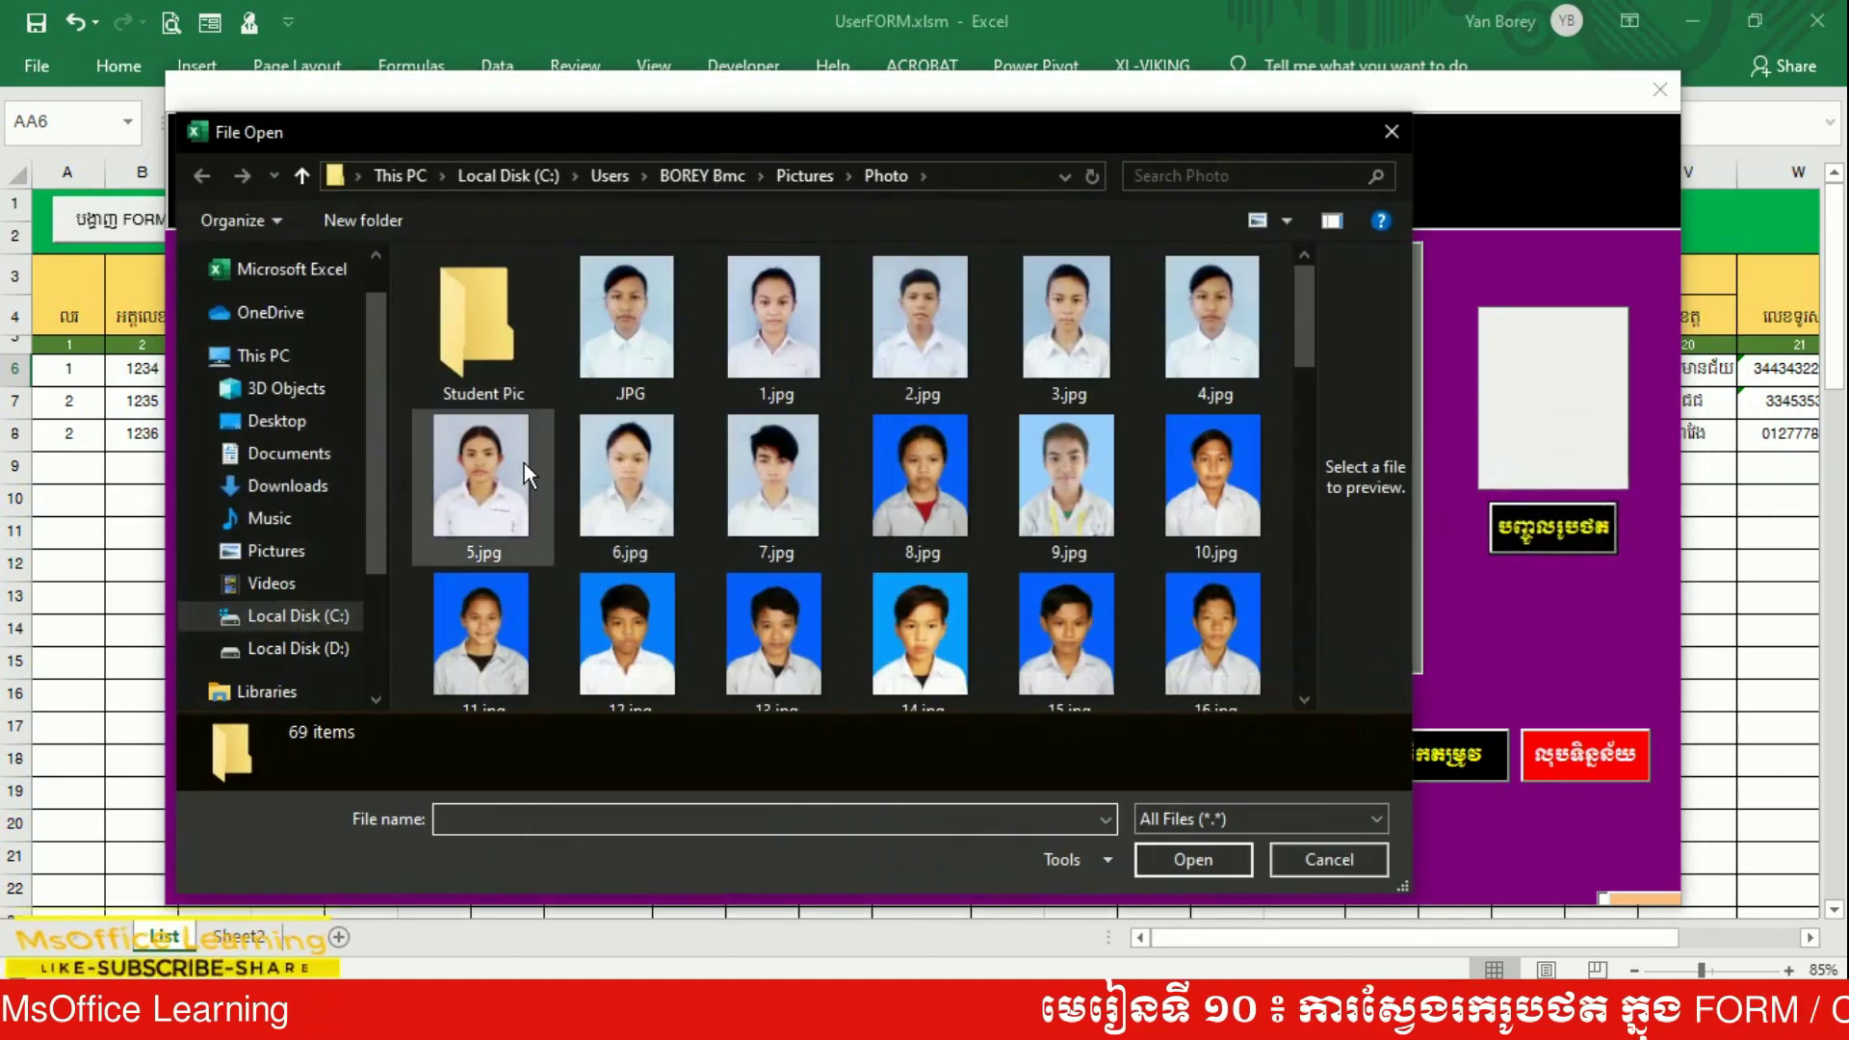
Attach 5.jpg as the student's photo, save the record to the List sheet, and close the form
double_click(524, 464)
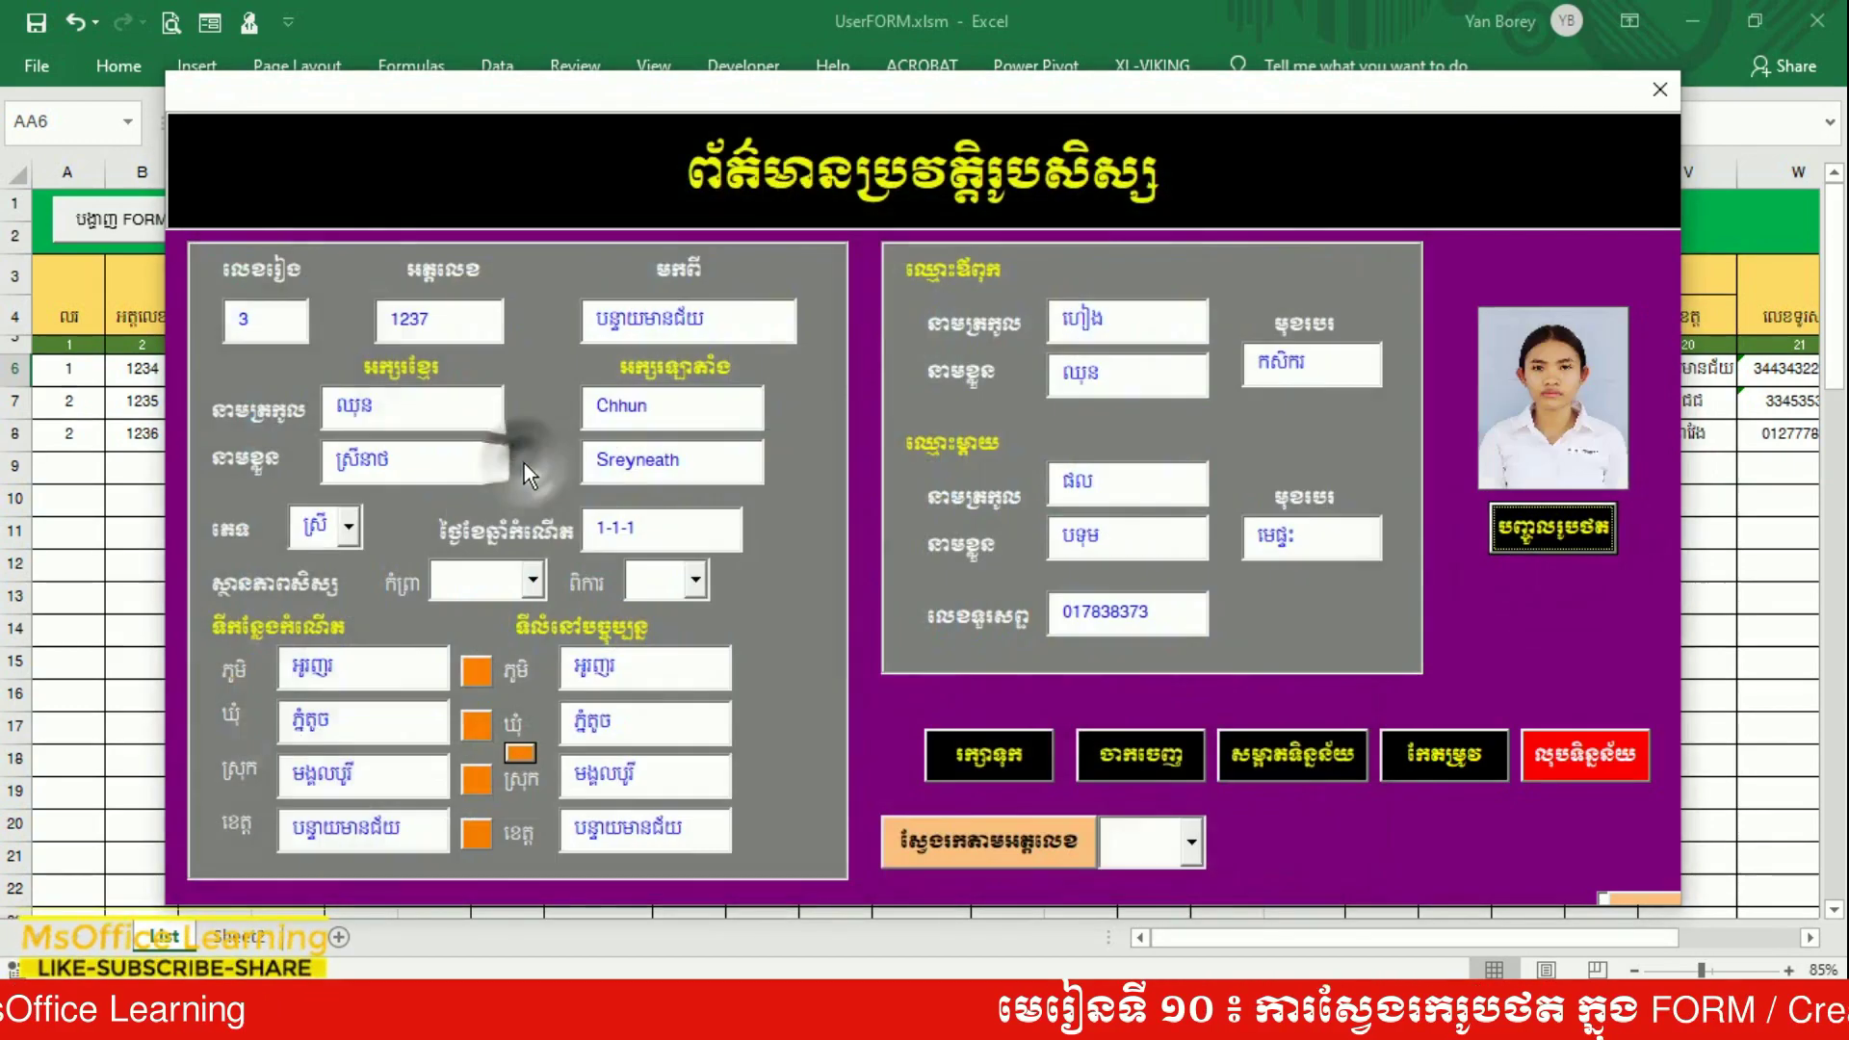
click(974, 762)
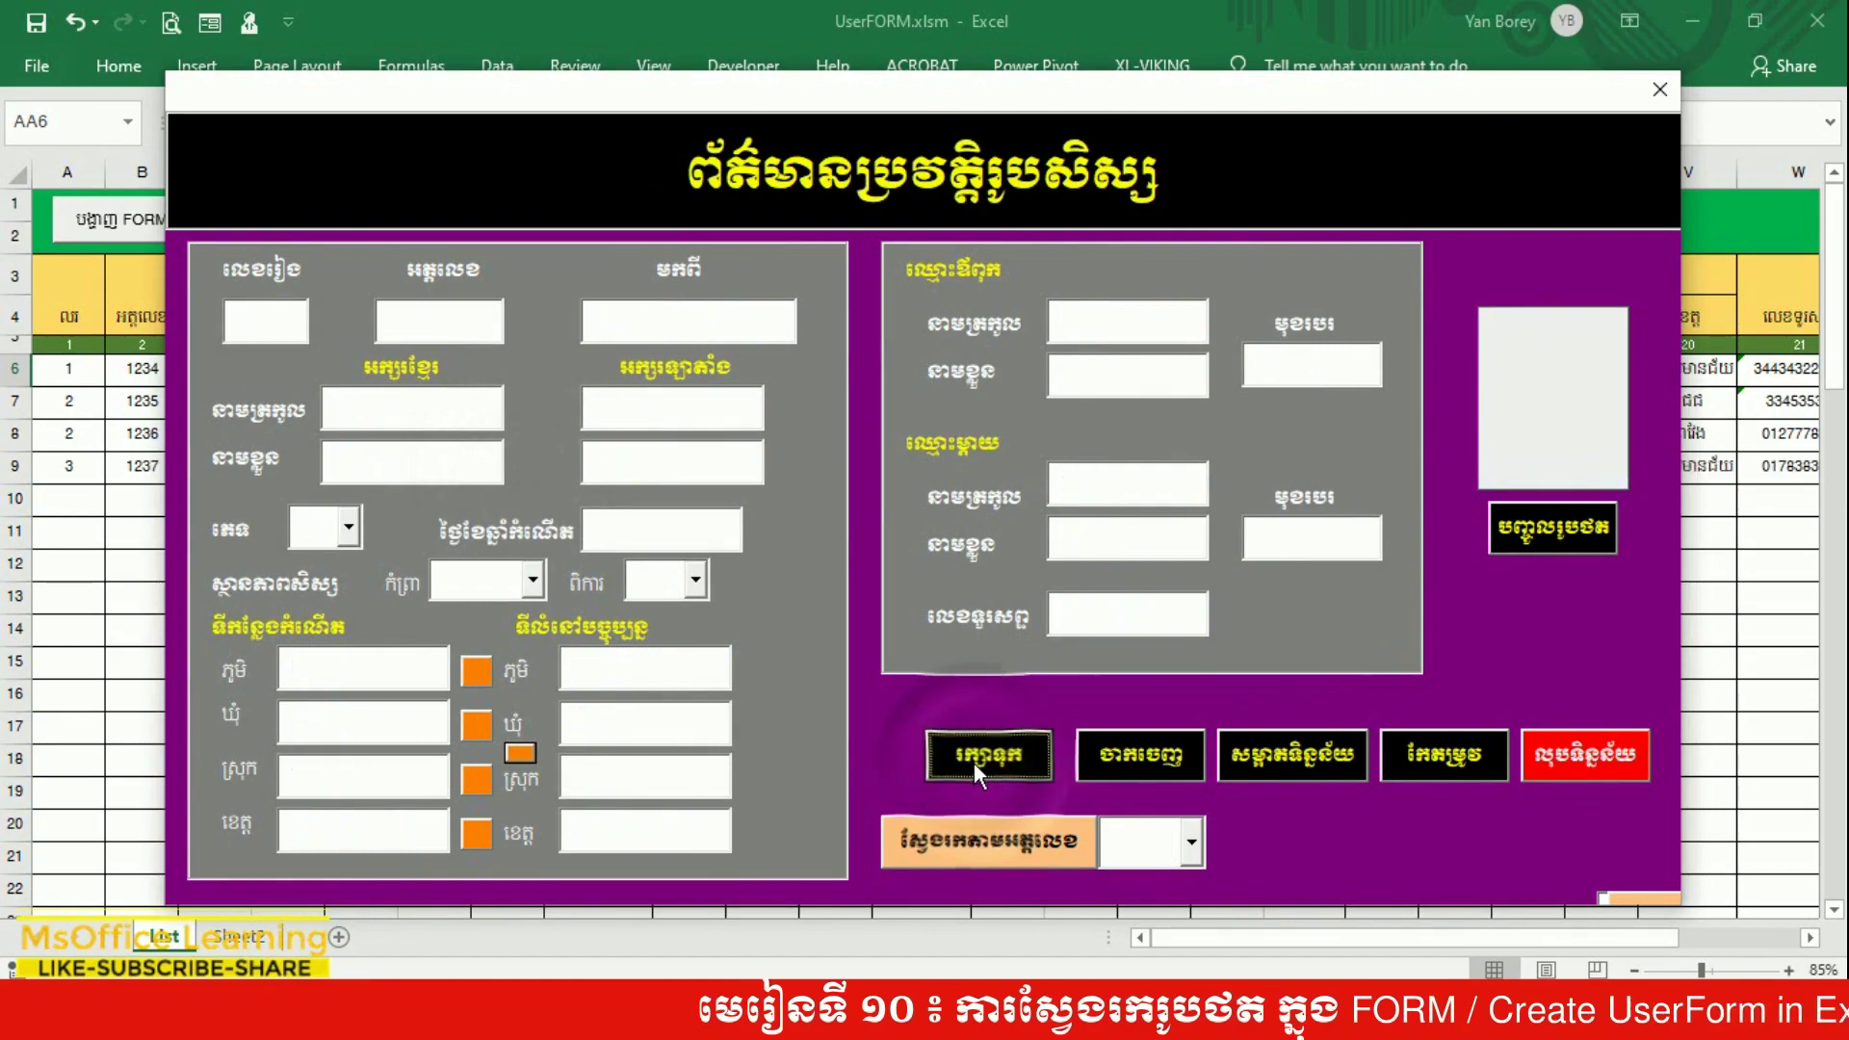
click(1165, 757)
Review the new row 9 (ID 1237) and its photo entry on the List sheet, then reopen the form
scroll(724, 658, down, 1)
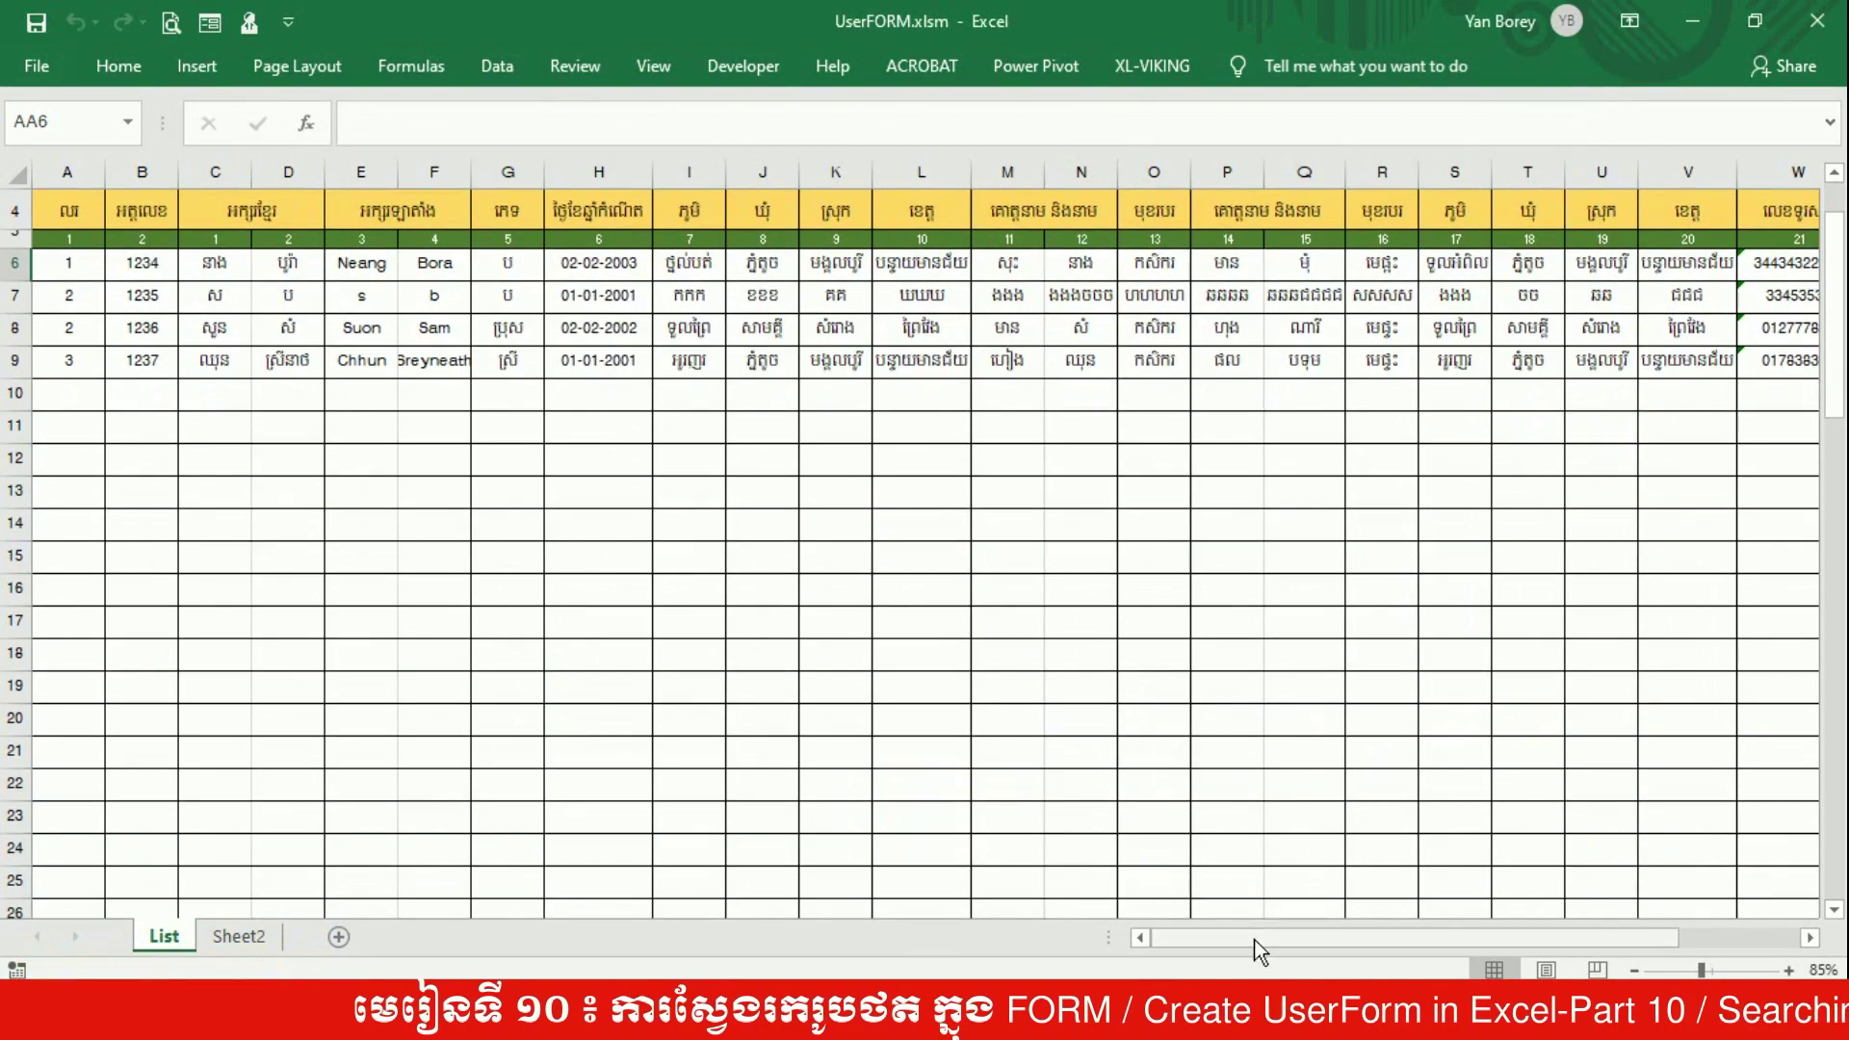
drag(1151, 937, 1269, 937)
drag(1749, 327, 1749, 360)
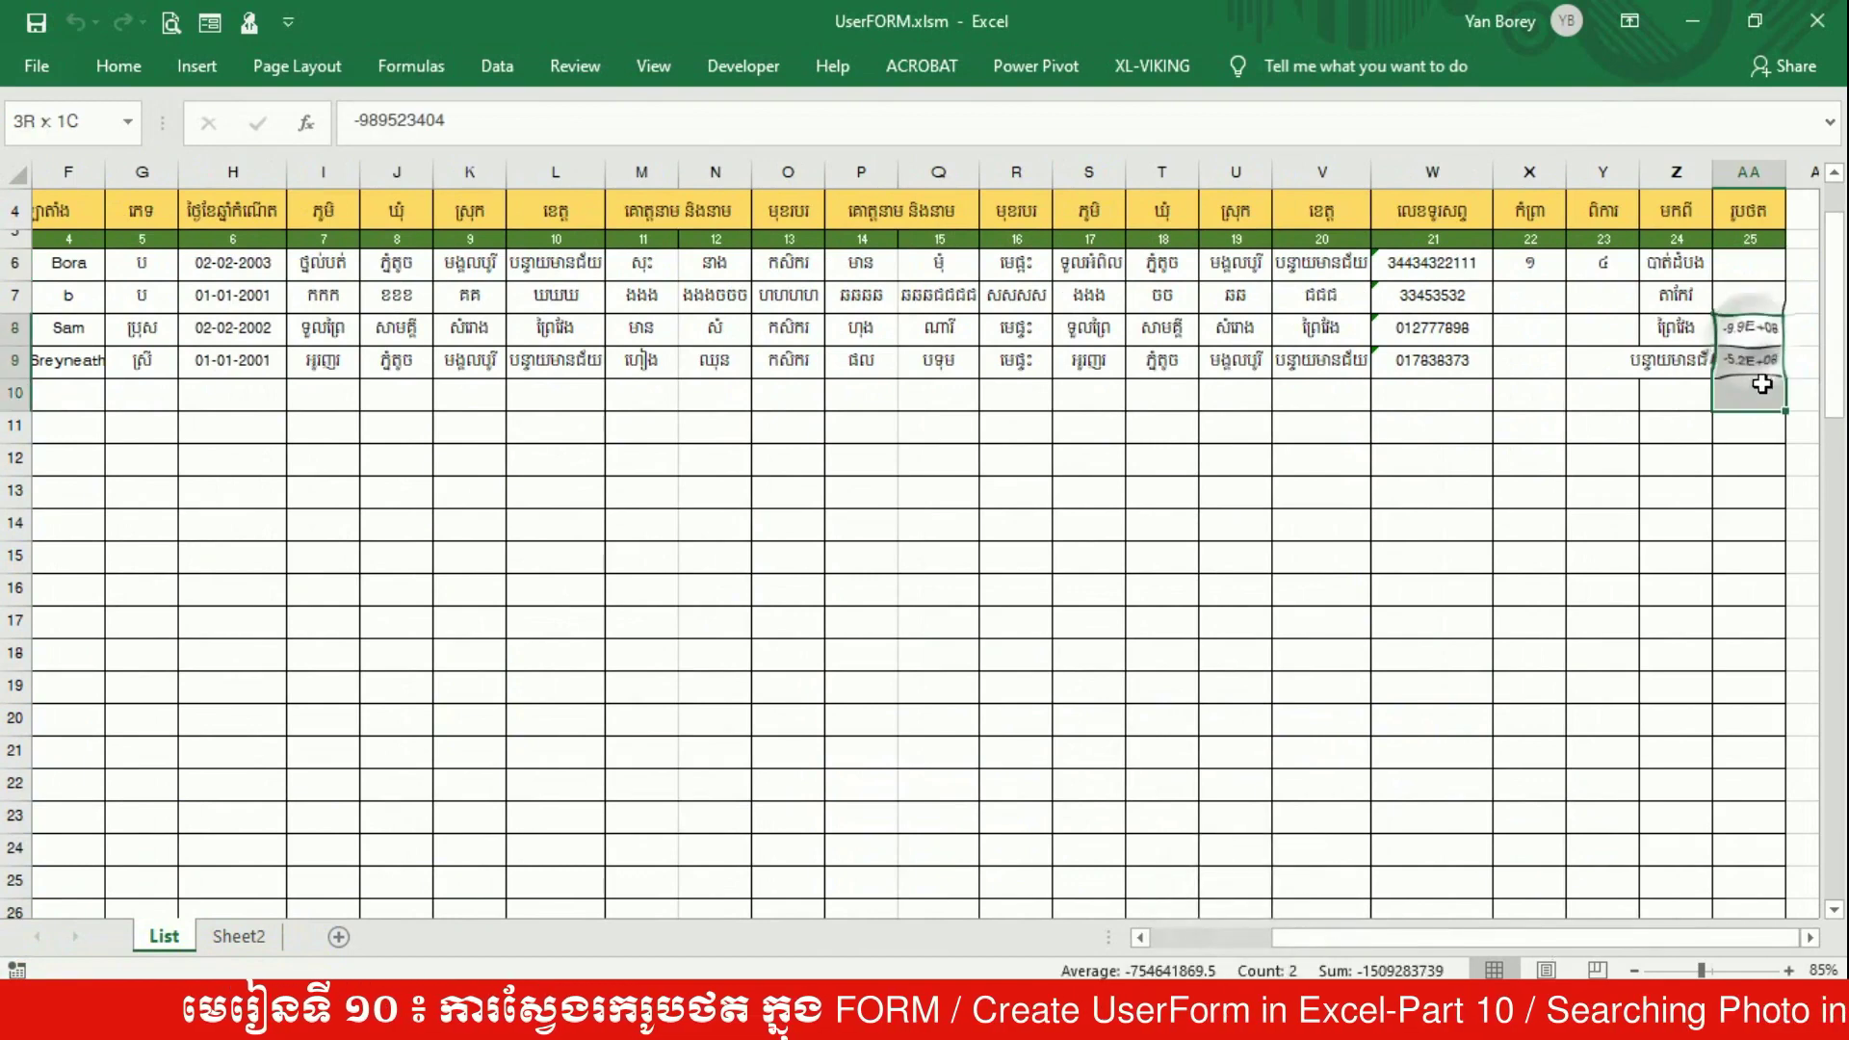
drag(1749, 270, 1749, 295)
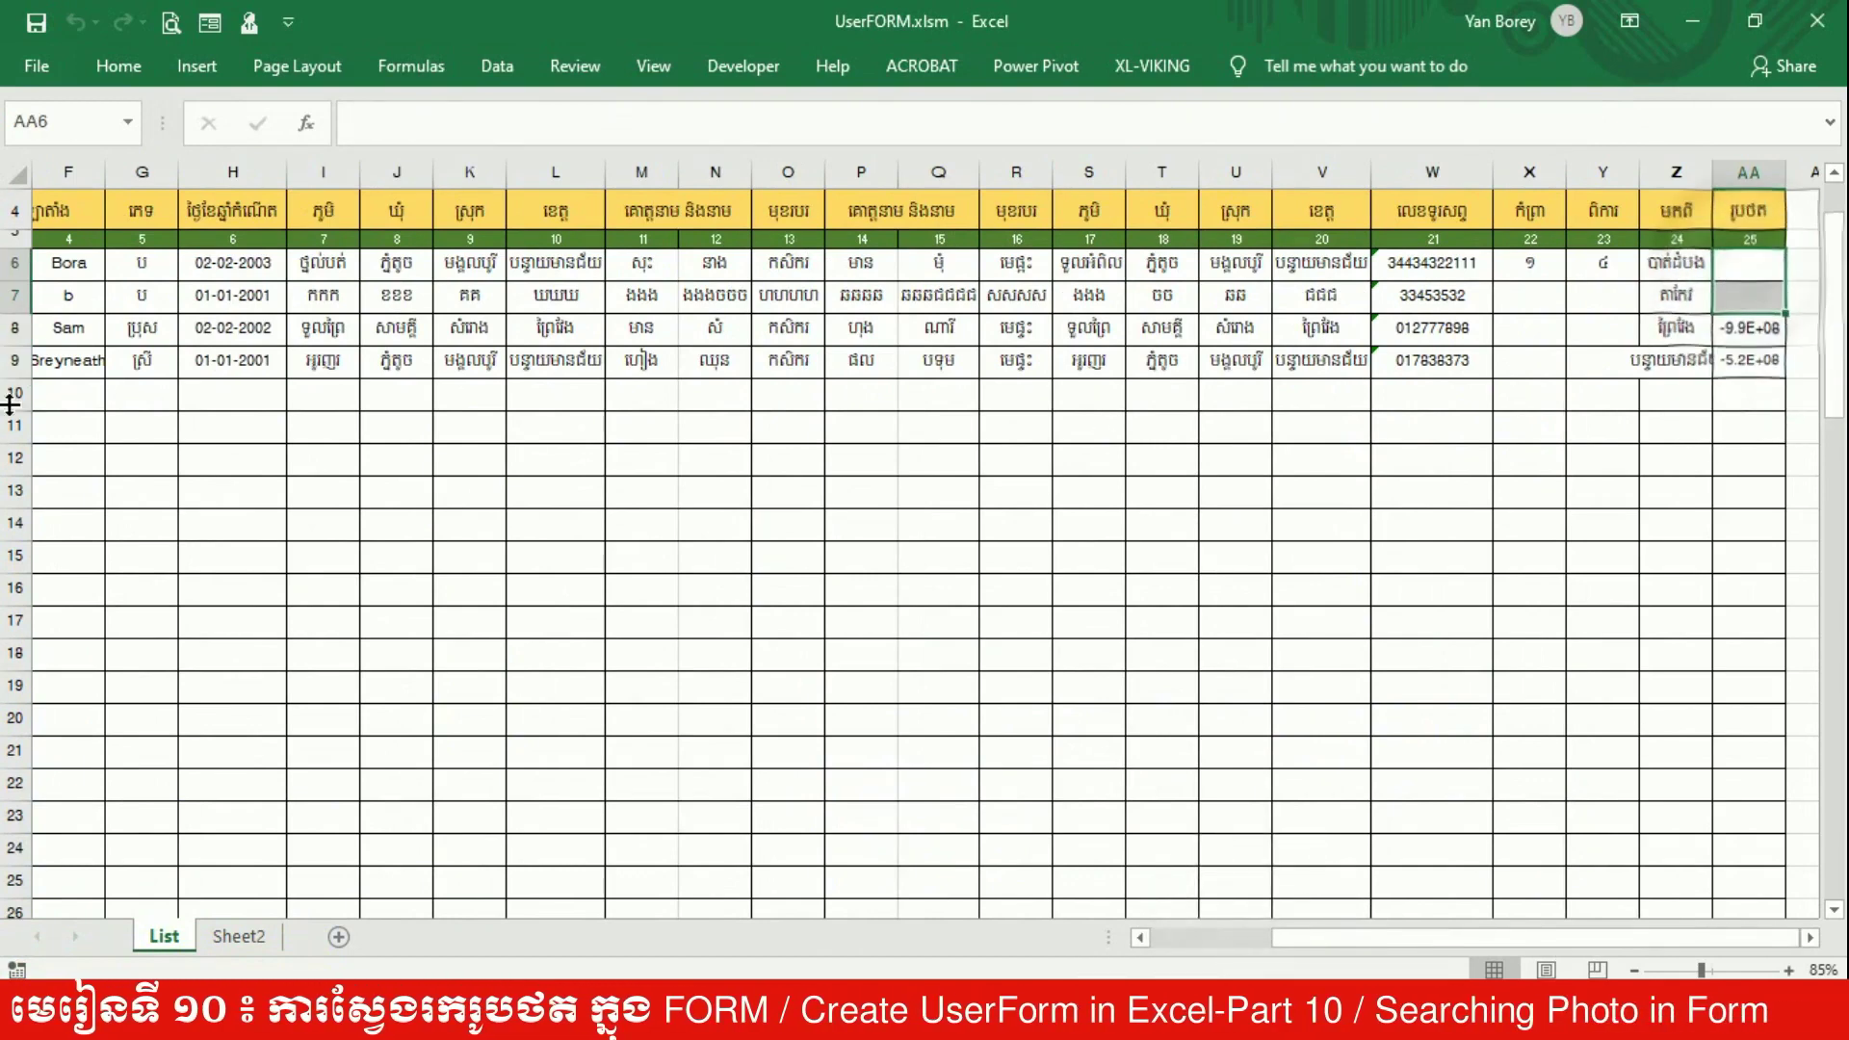
drag(1359, 937, 1240, 937)
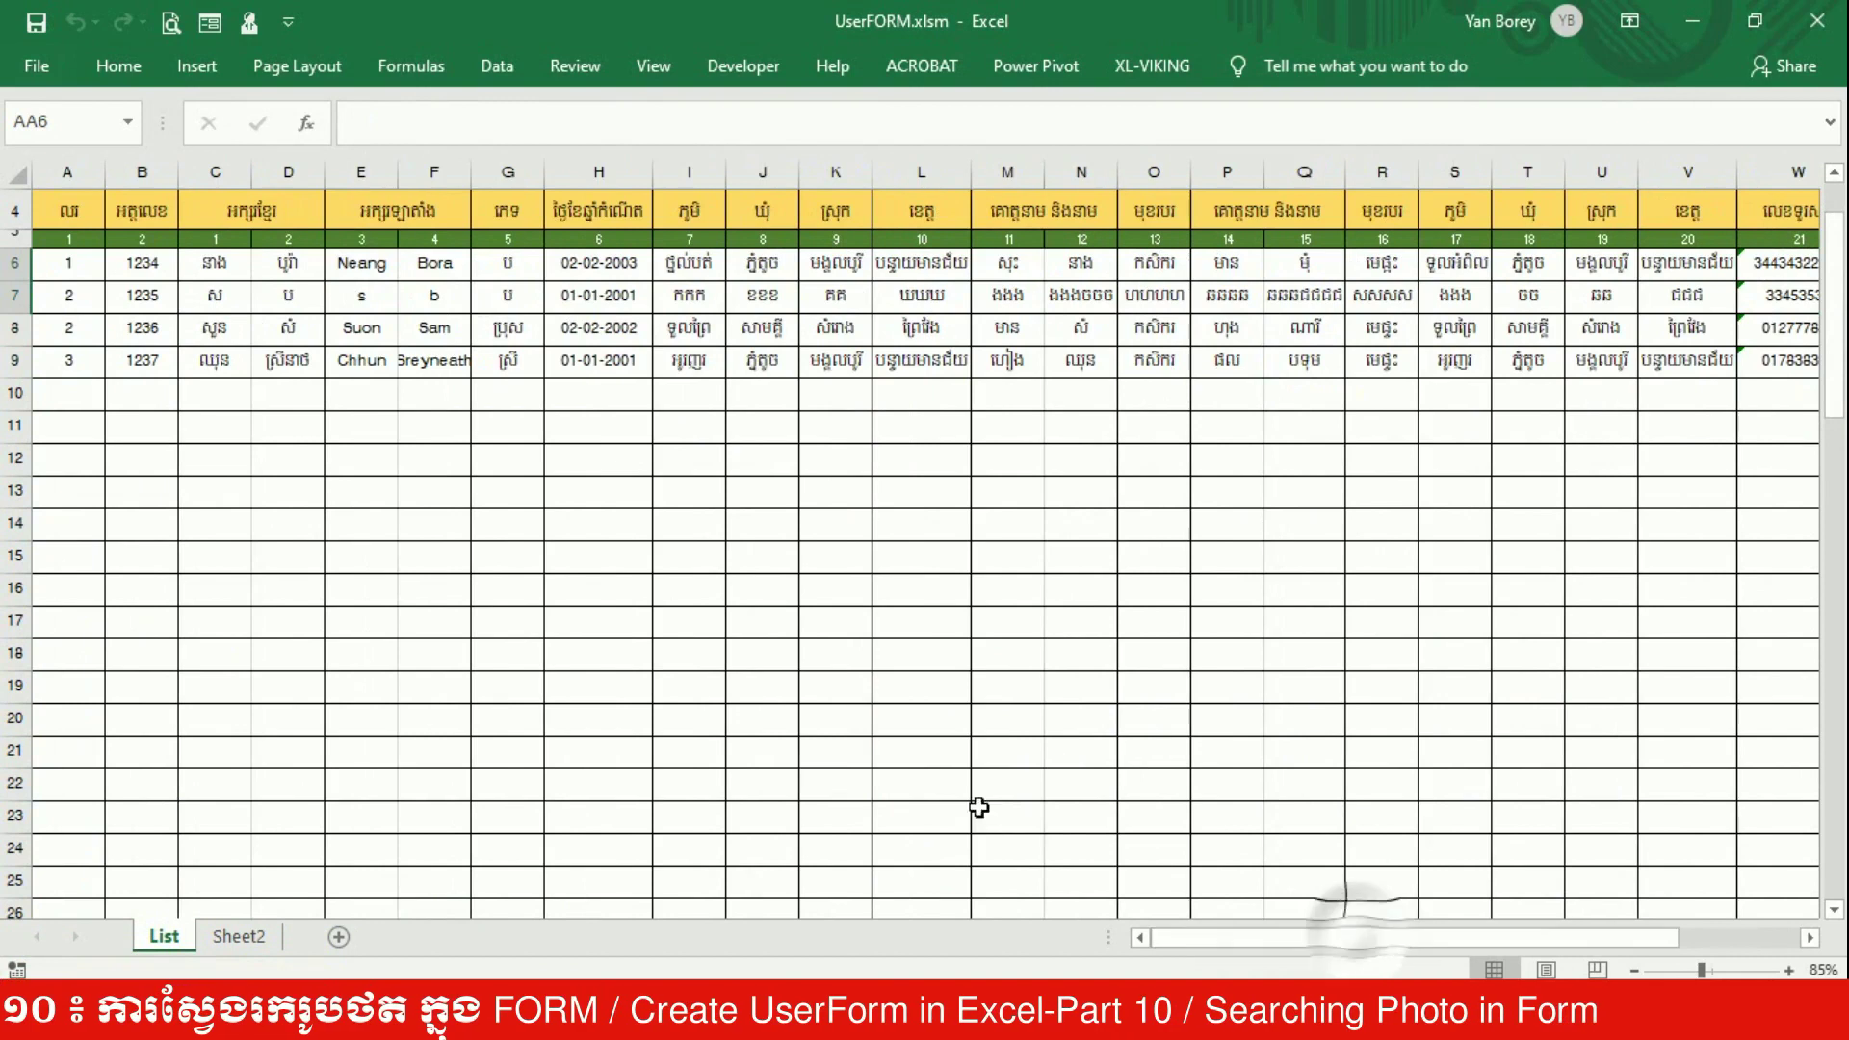
drag(70, 329, 72, 370)
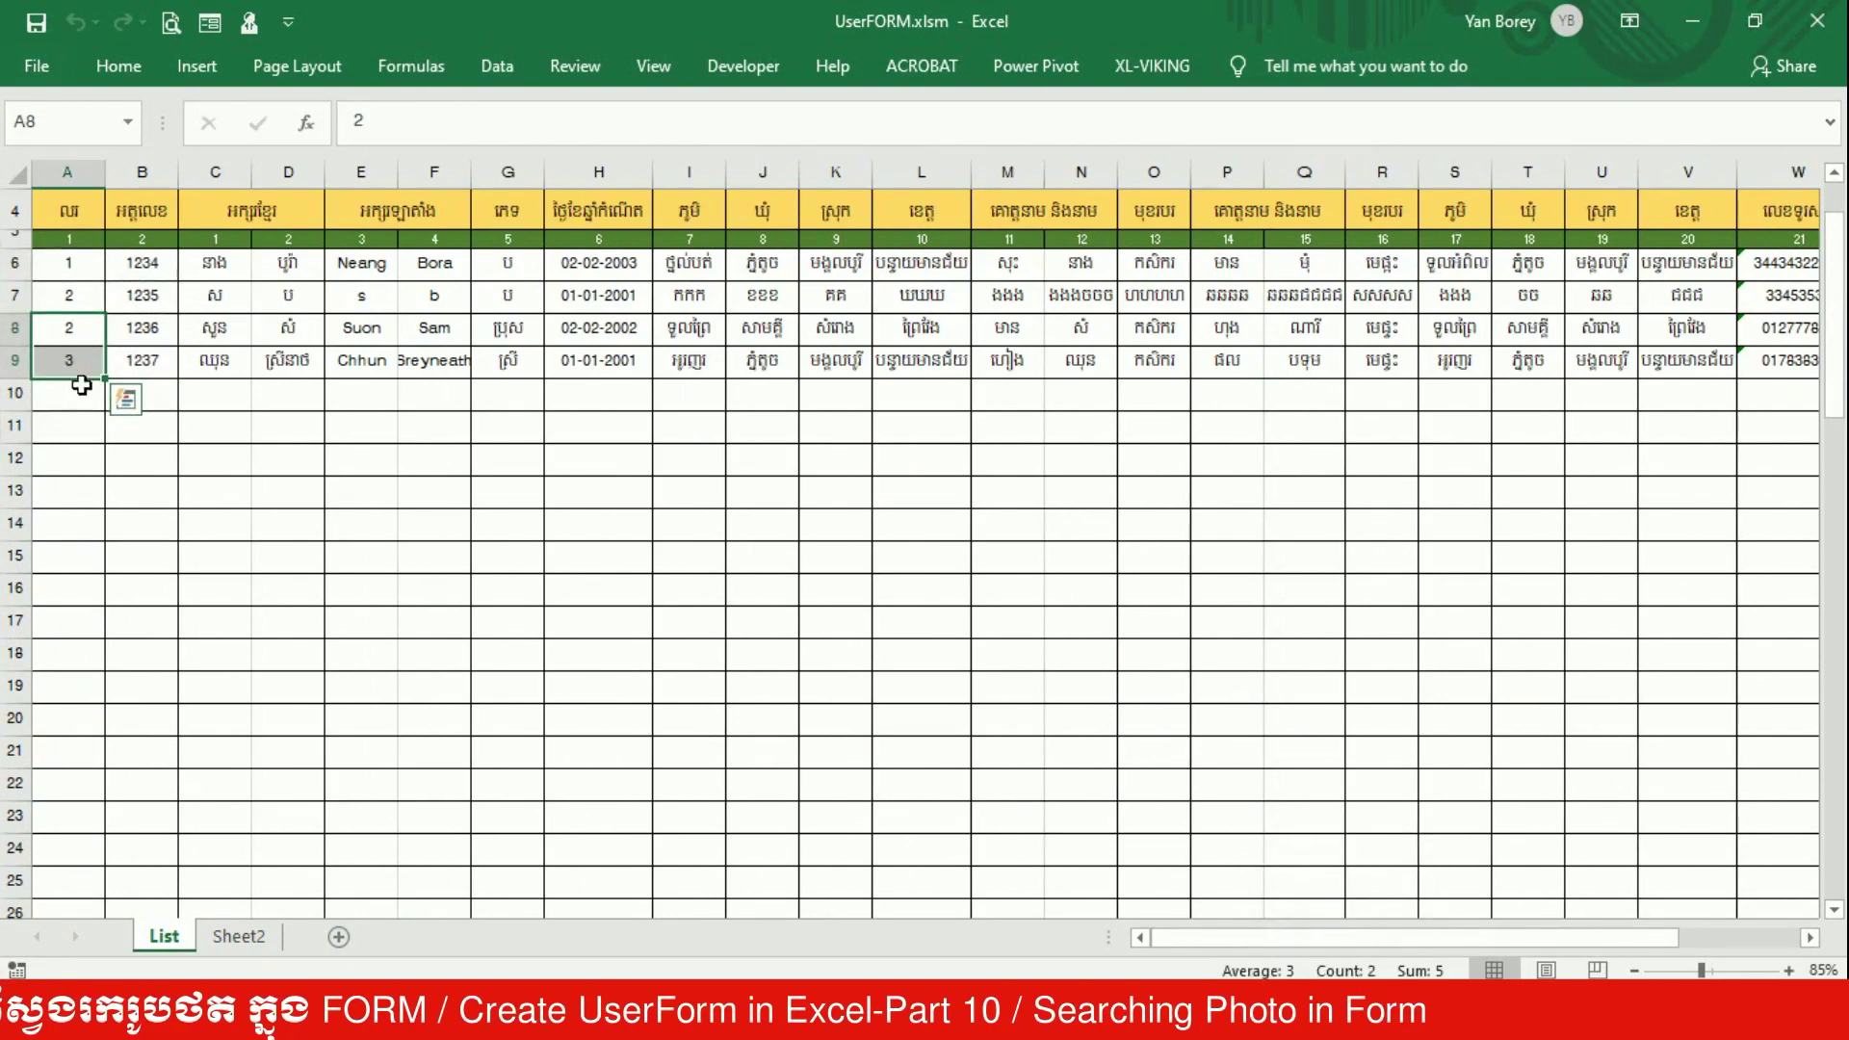
click(144, 332)
click(143, 360)
scroll(481, 621, up, 1)
scroll(482, 621, up, 1)
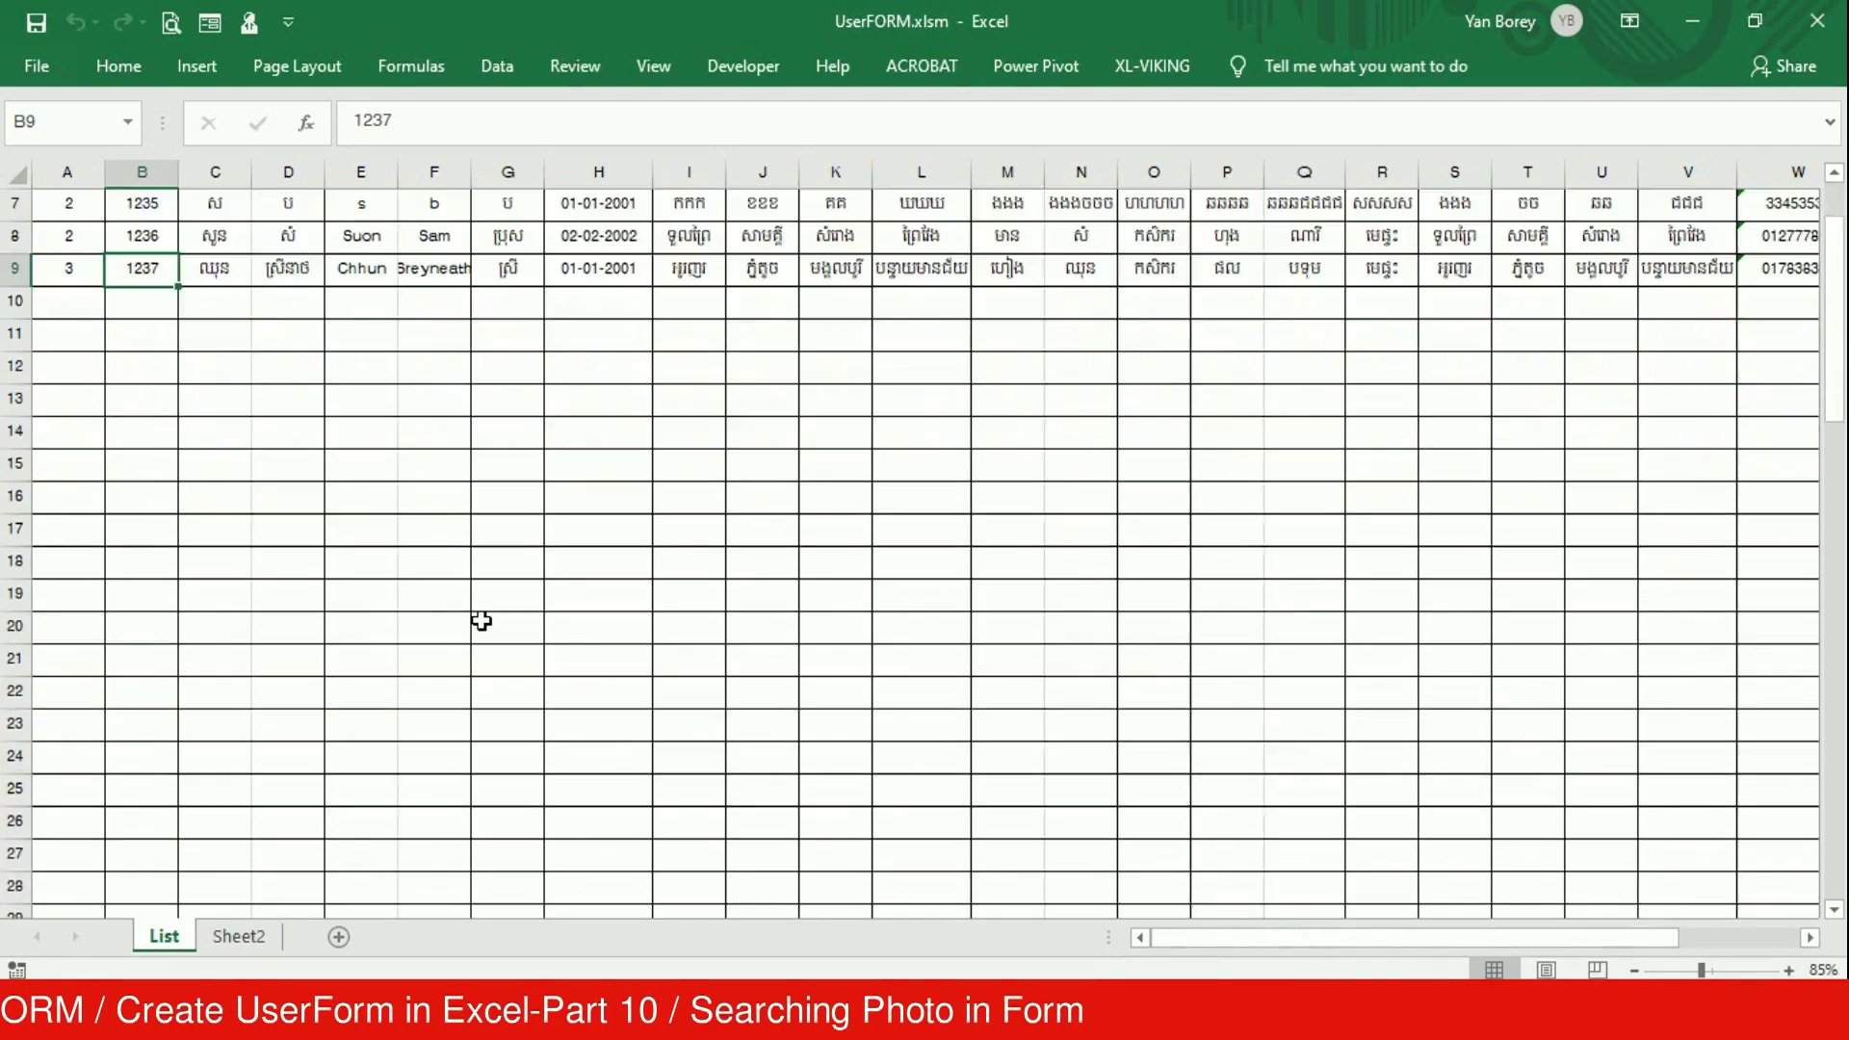
click(274, 231)
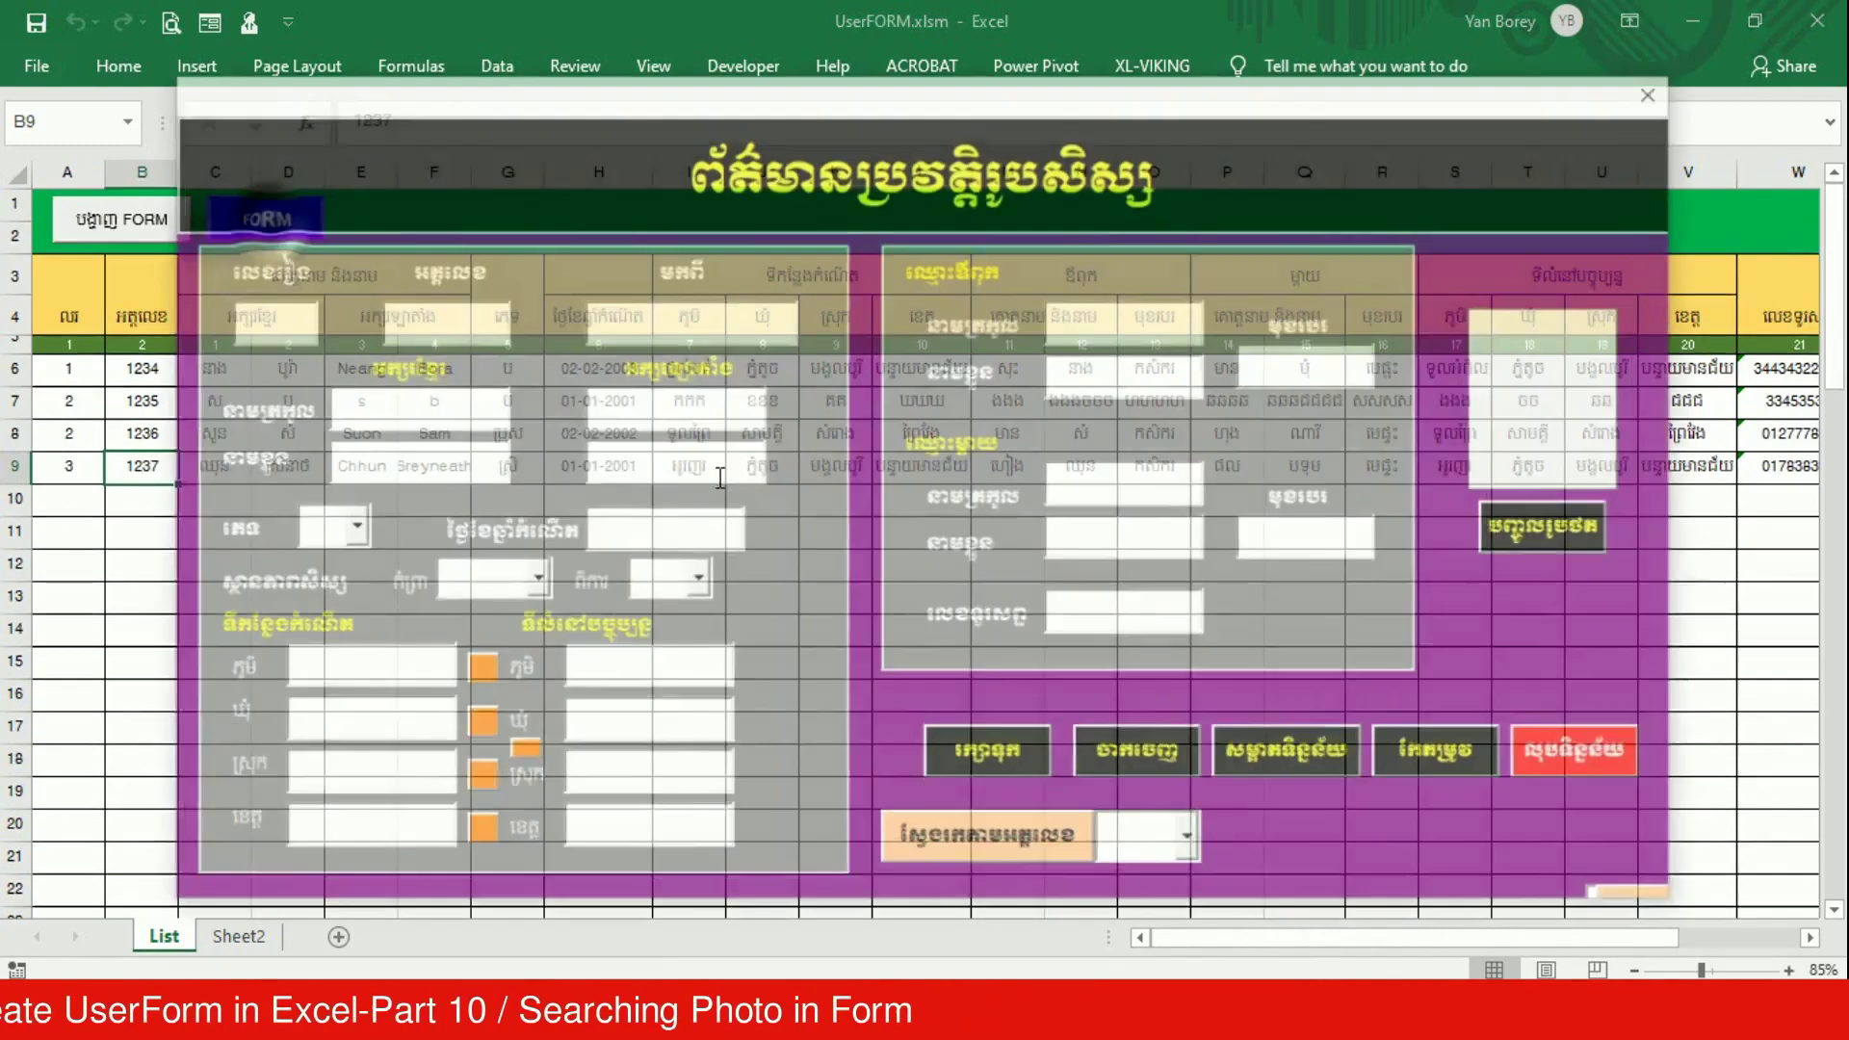
Search the form for IDs 1237 and 1236, loading each record with its photo
click(1194, 848)
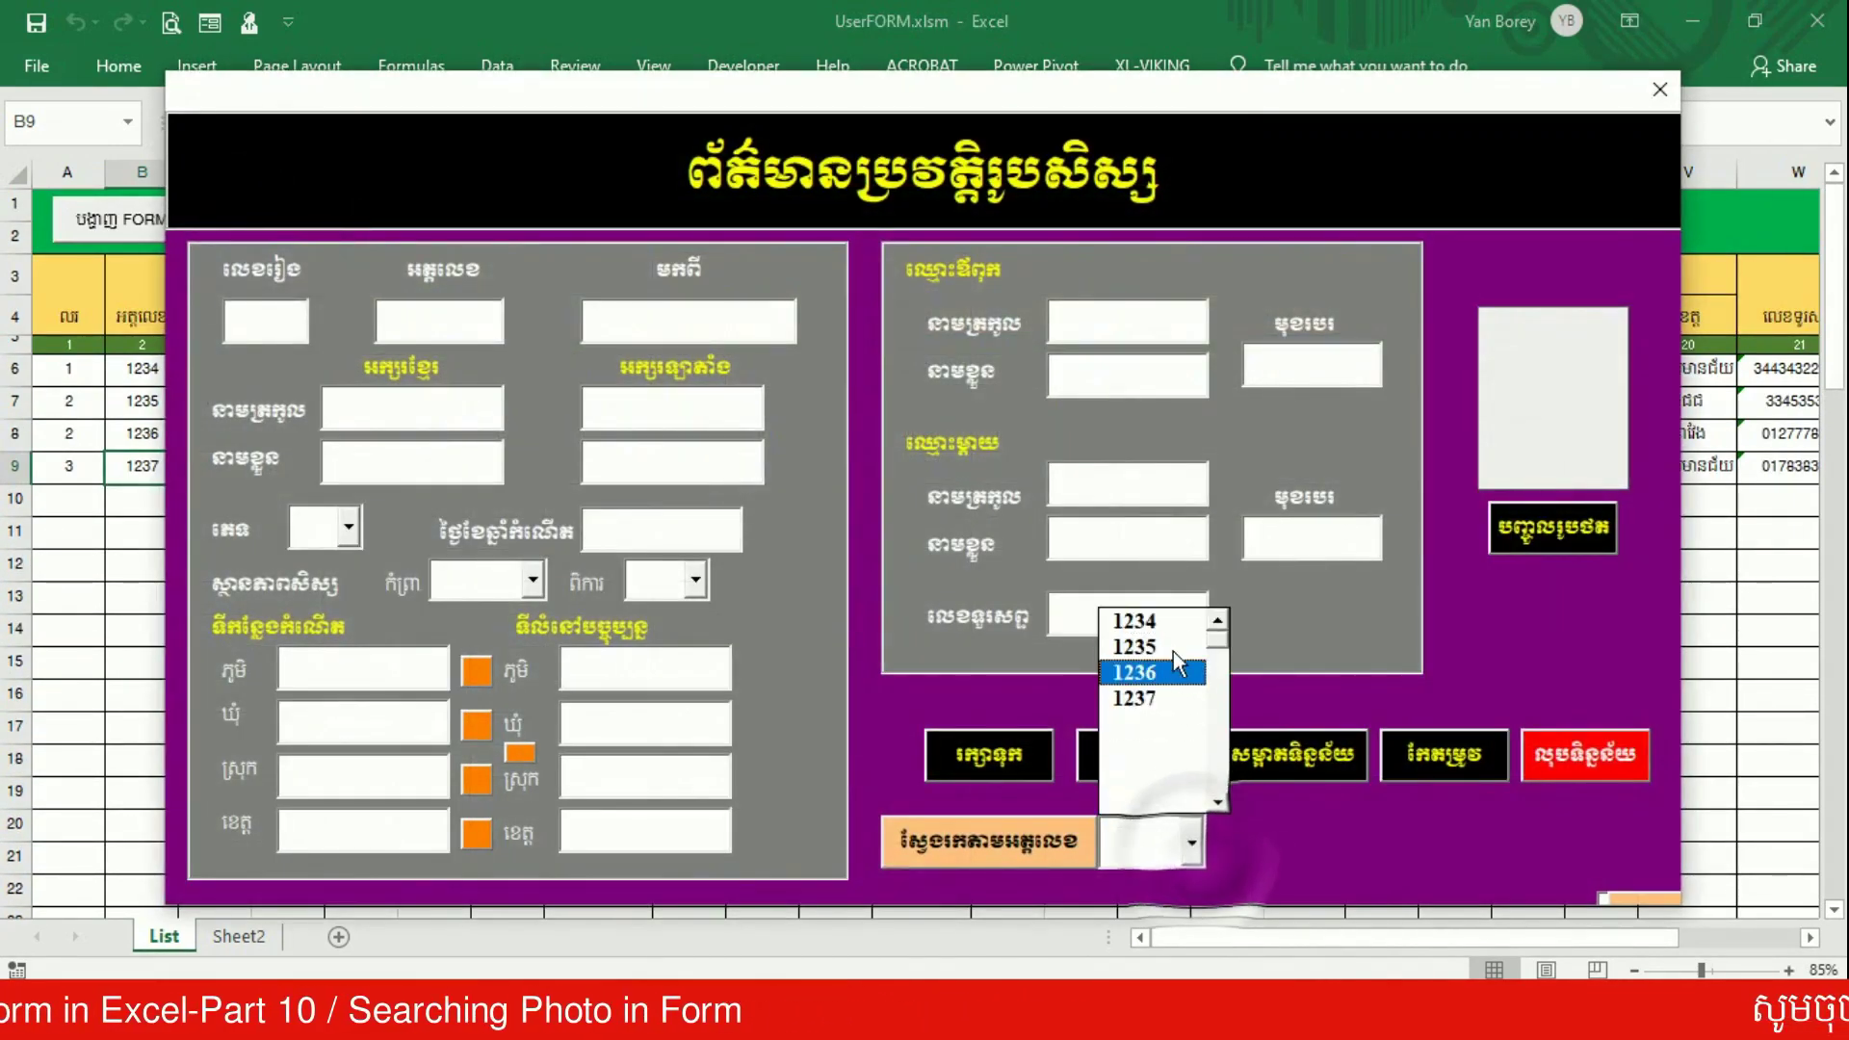
click(1152, 696)
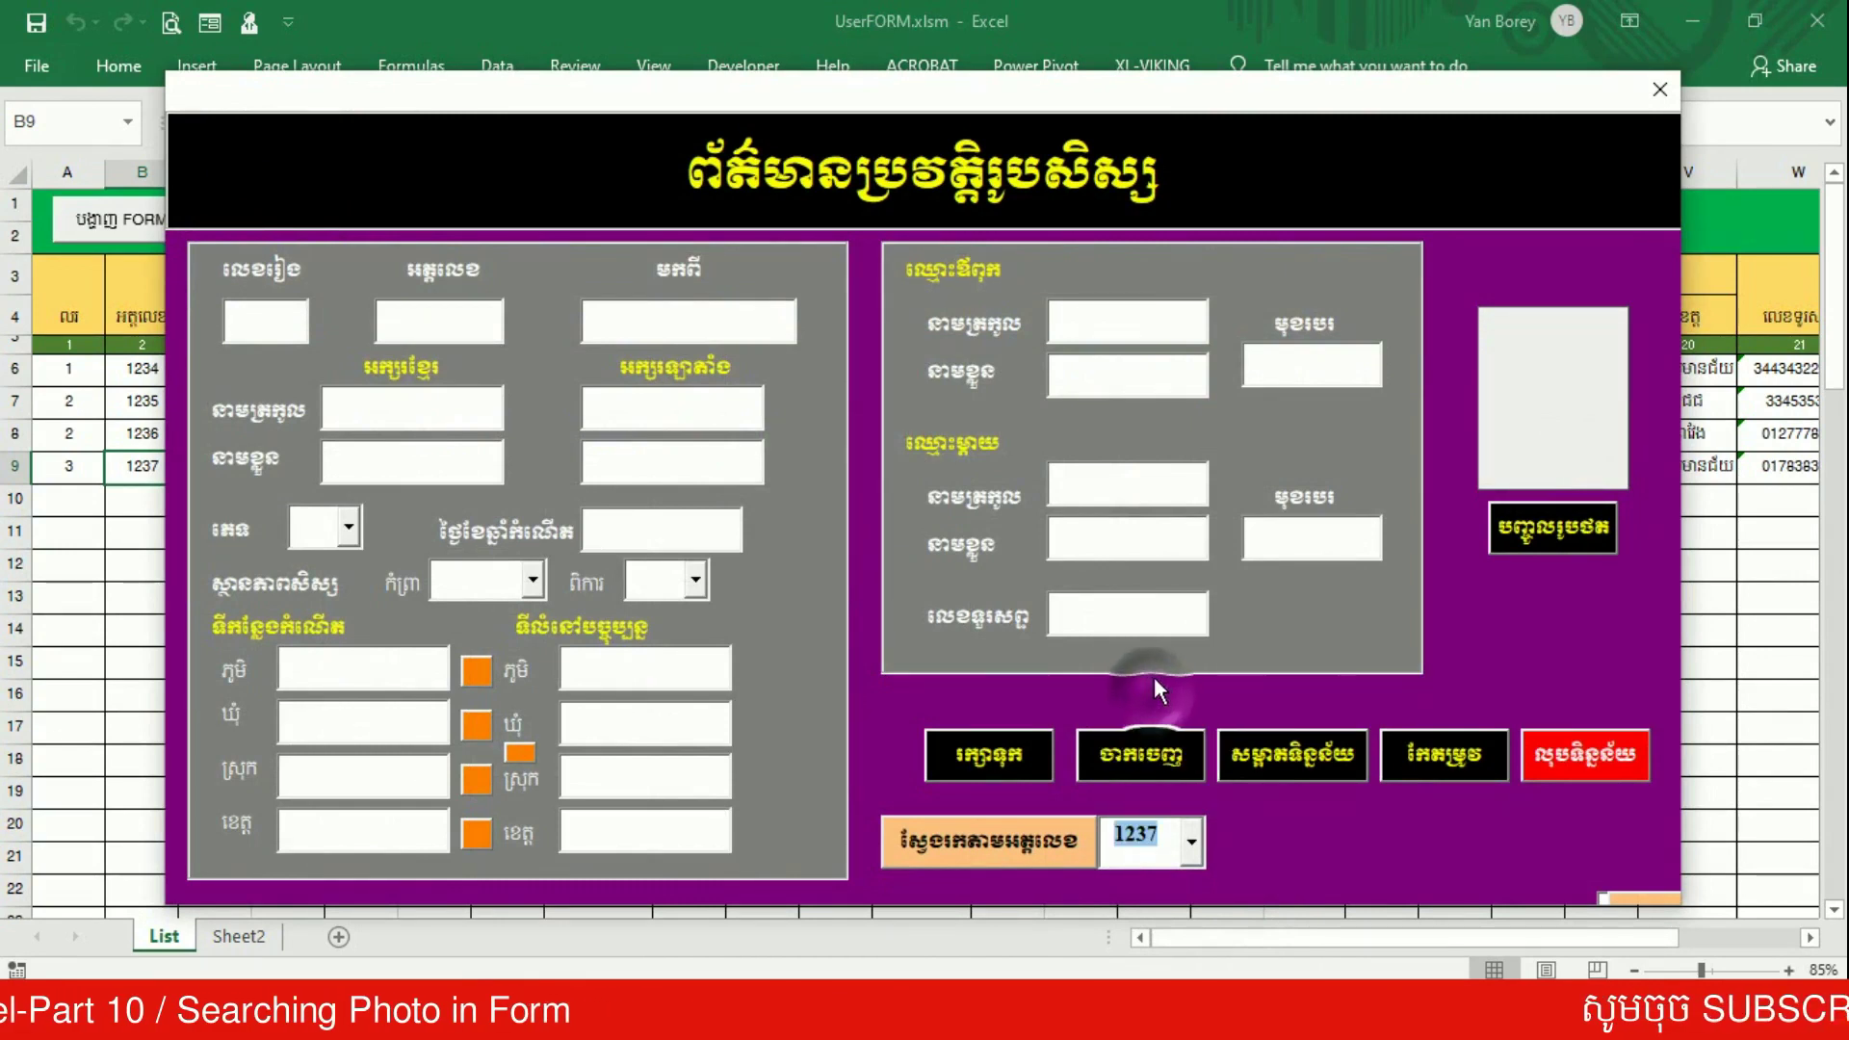
click(1011, 838)
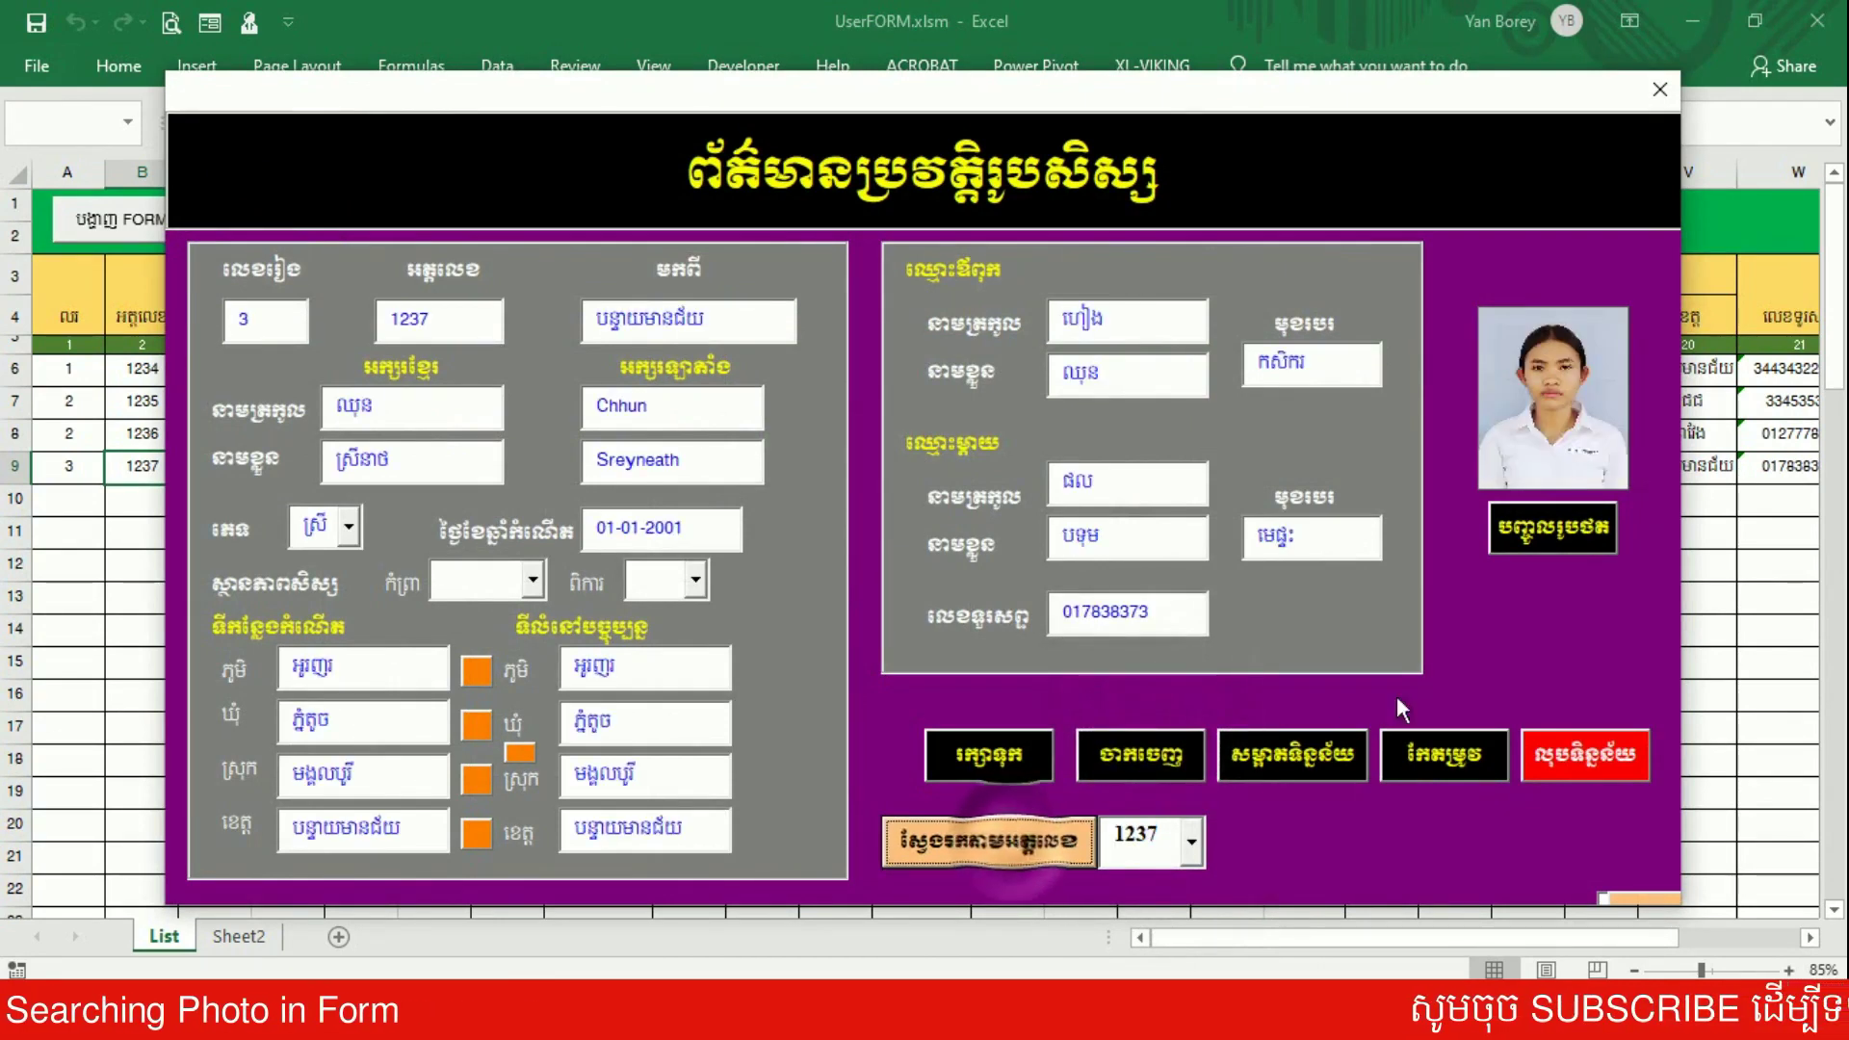
click(1192, 840)
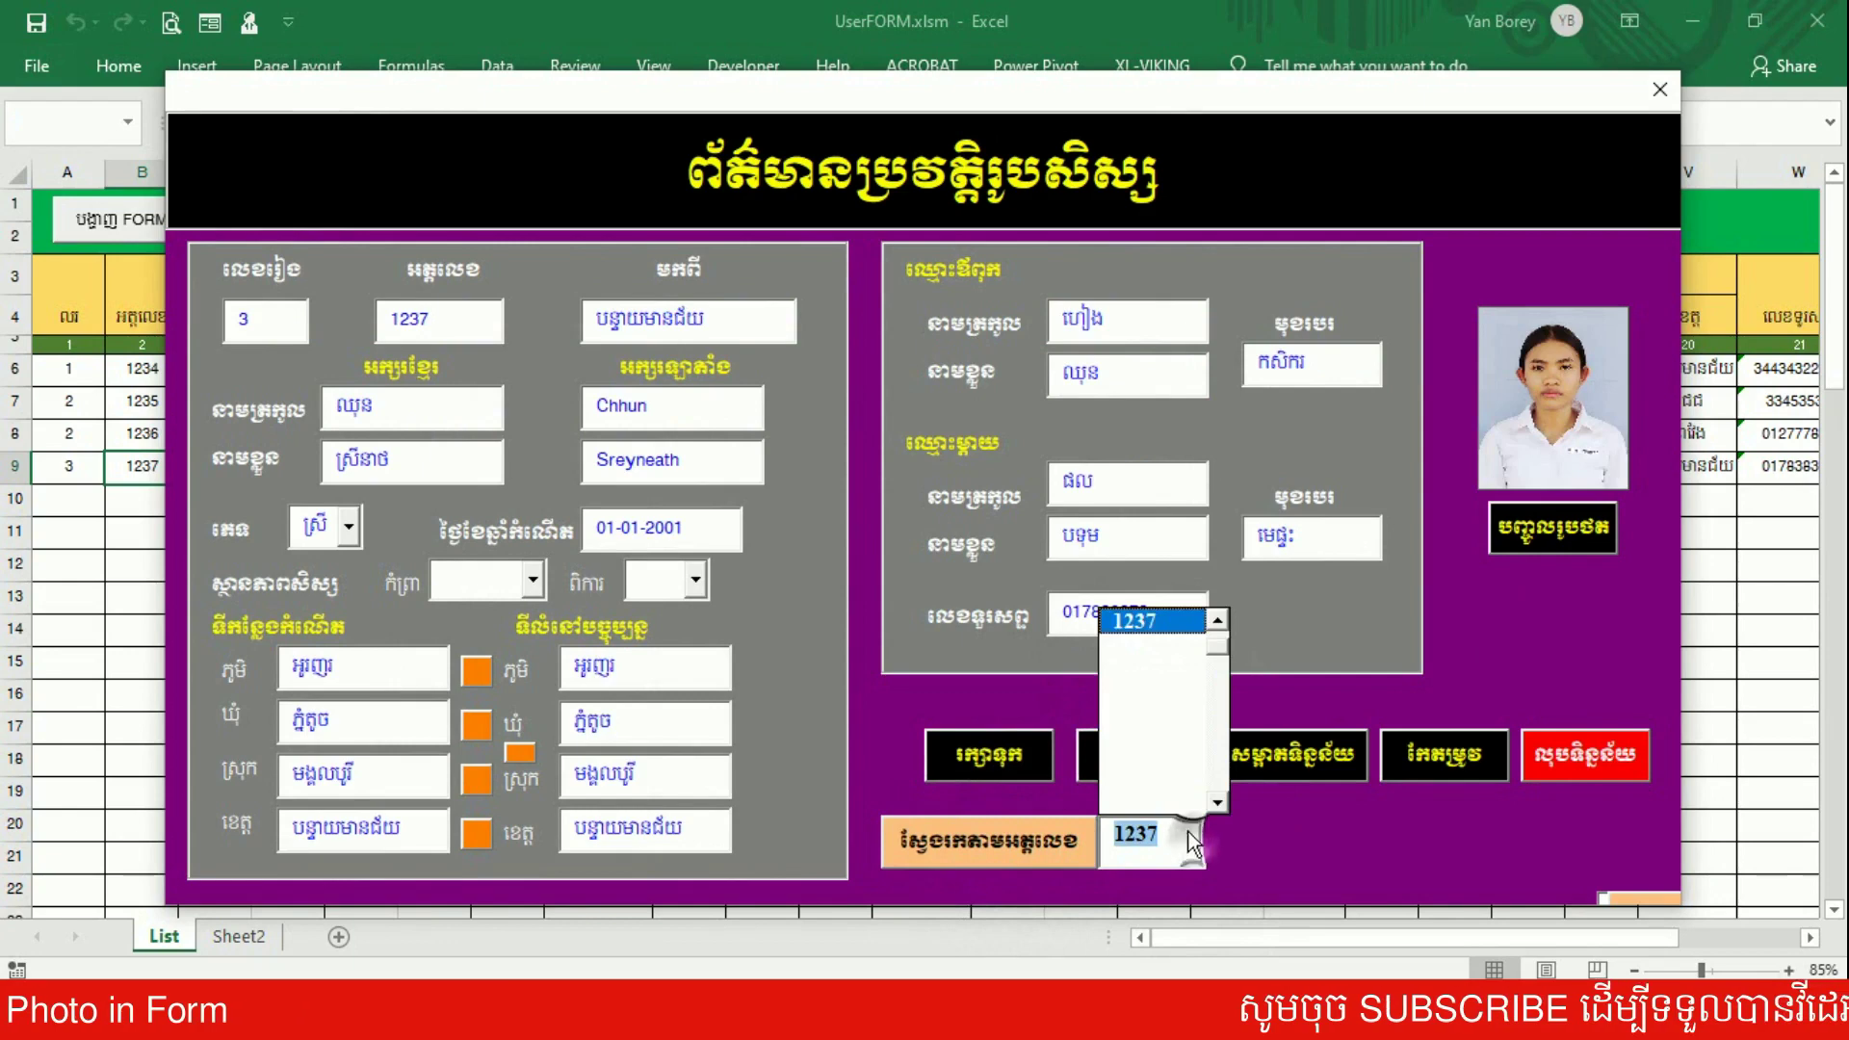
click(1173, 627)
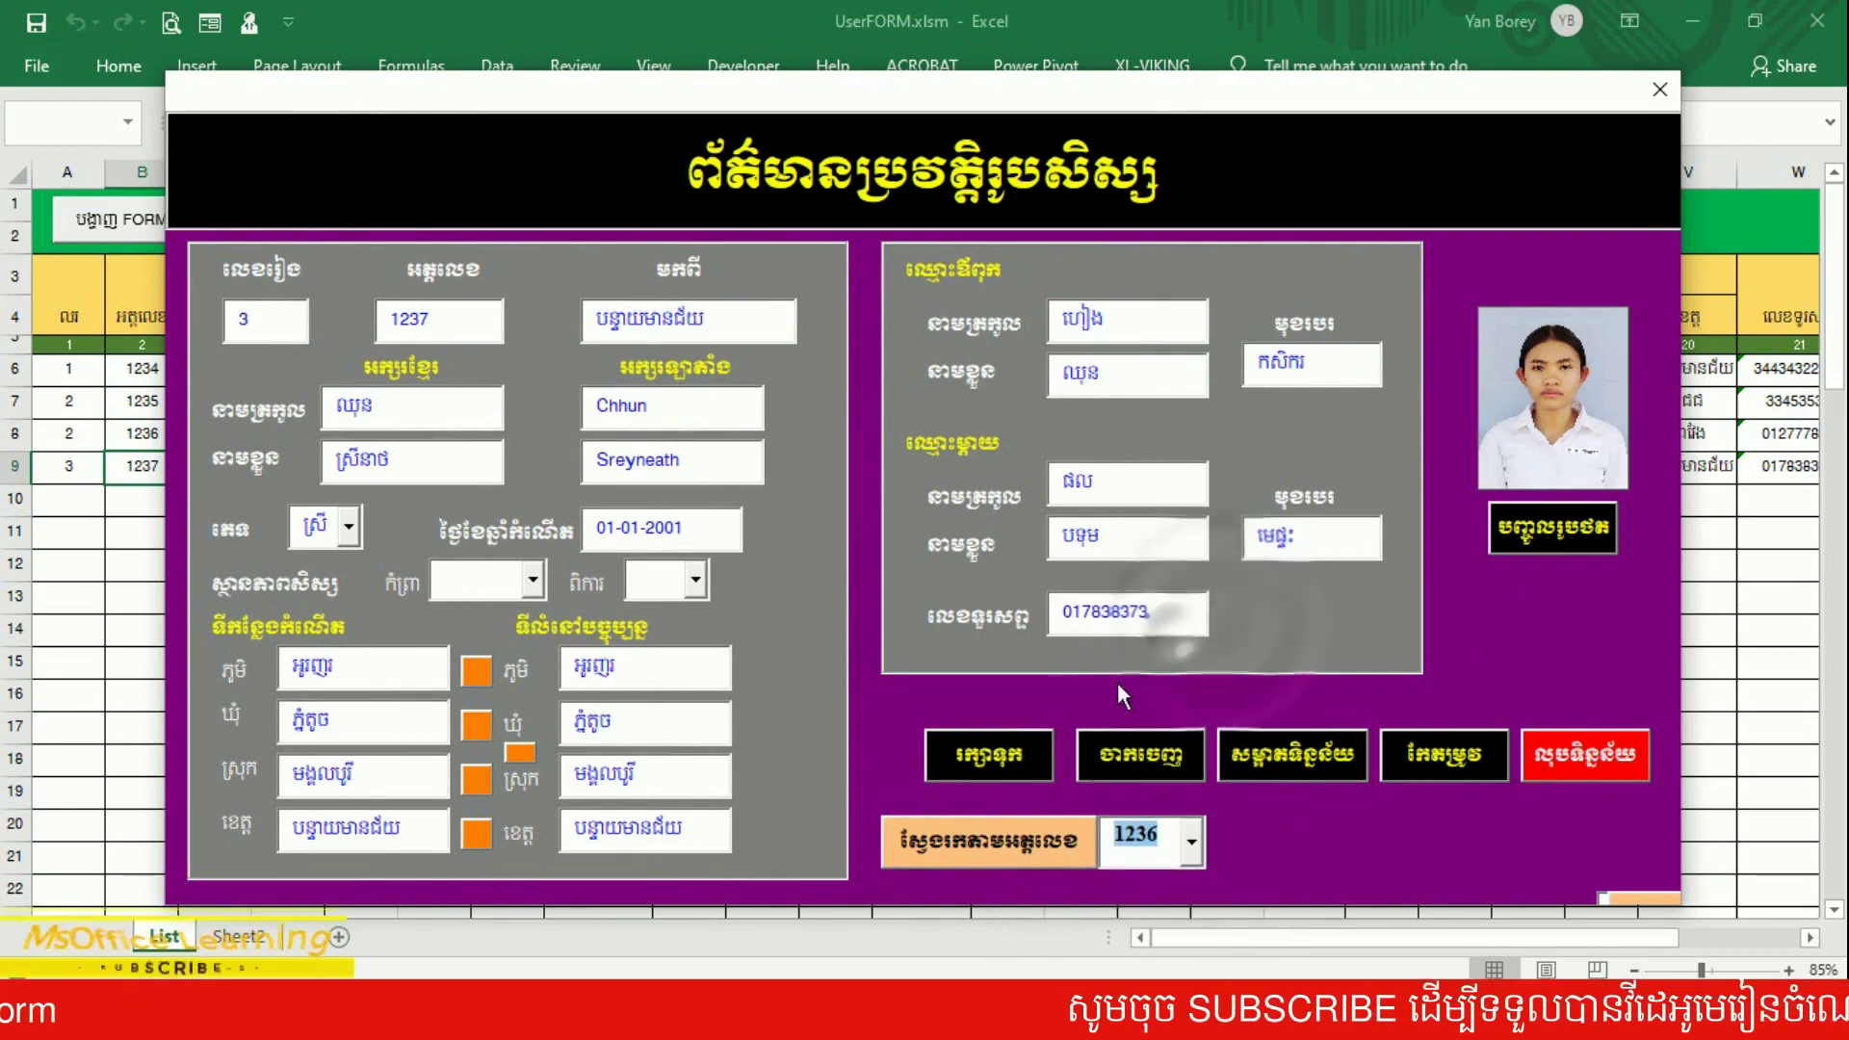
click(1037, 829)
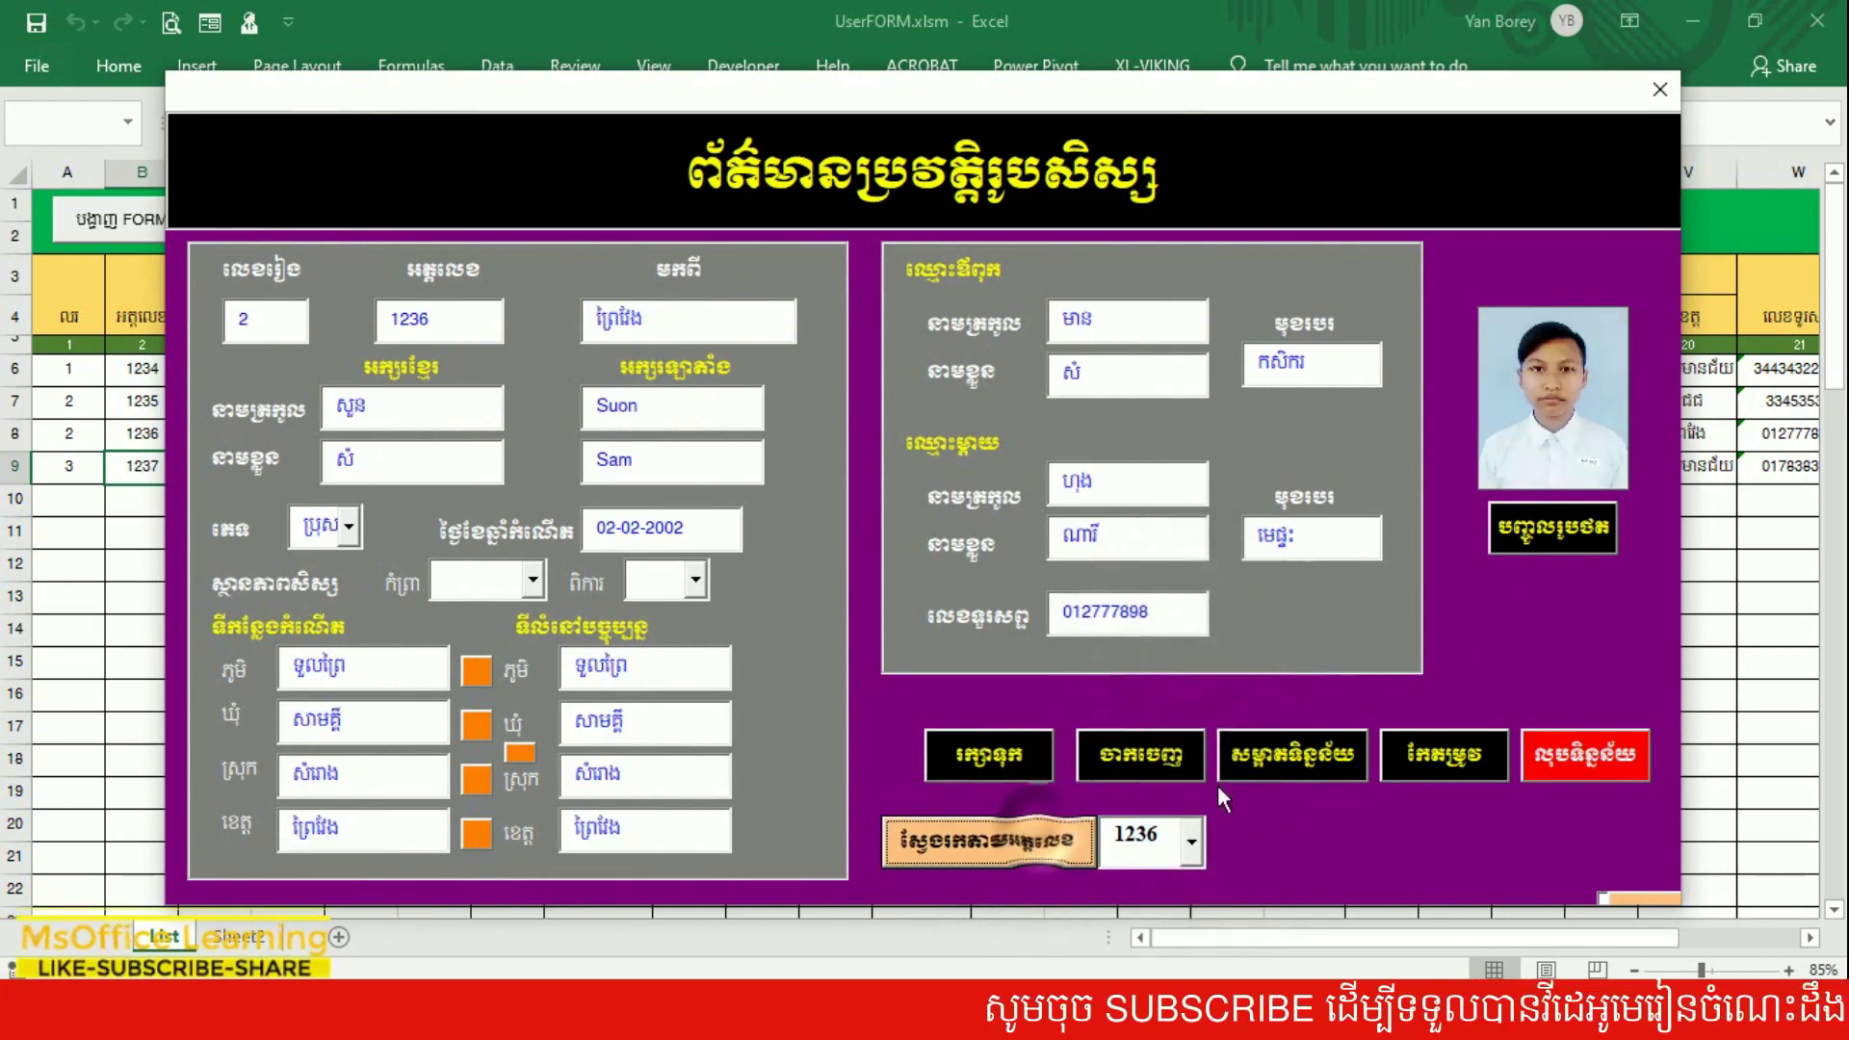
Load records 1234 and 1235 through the ID search
click(1193, 842)
click(1218, 621)
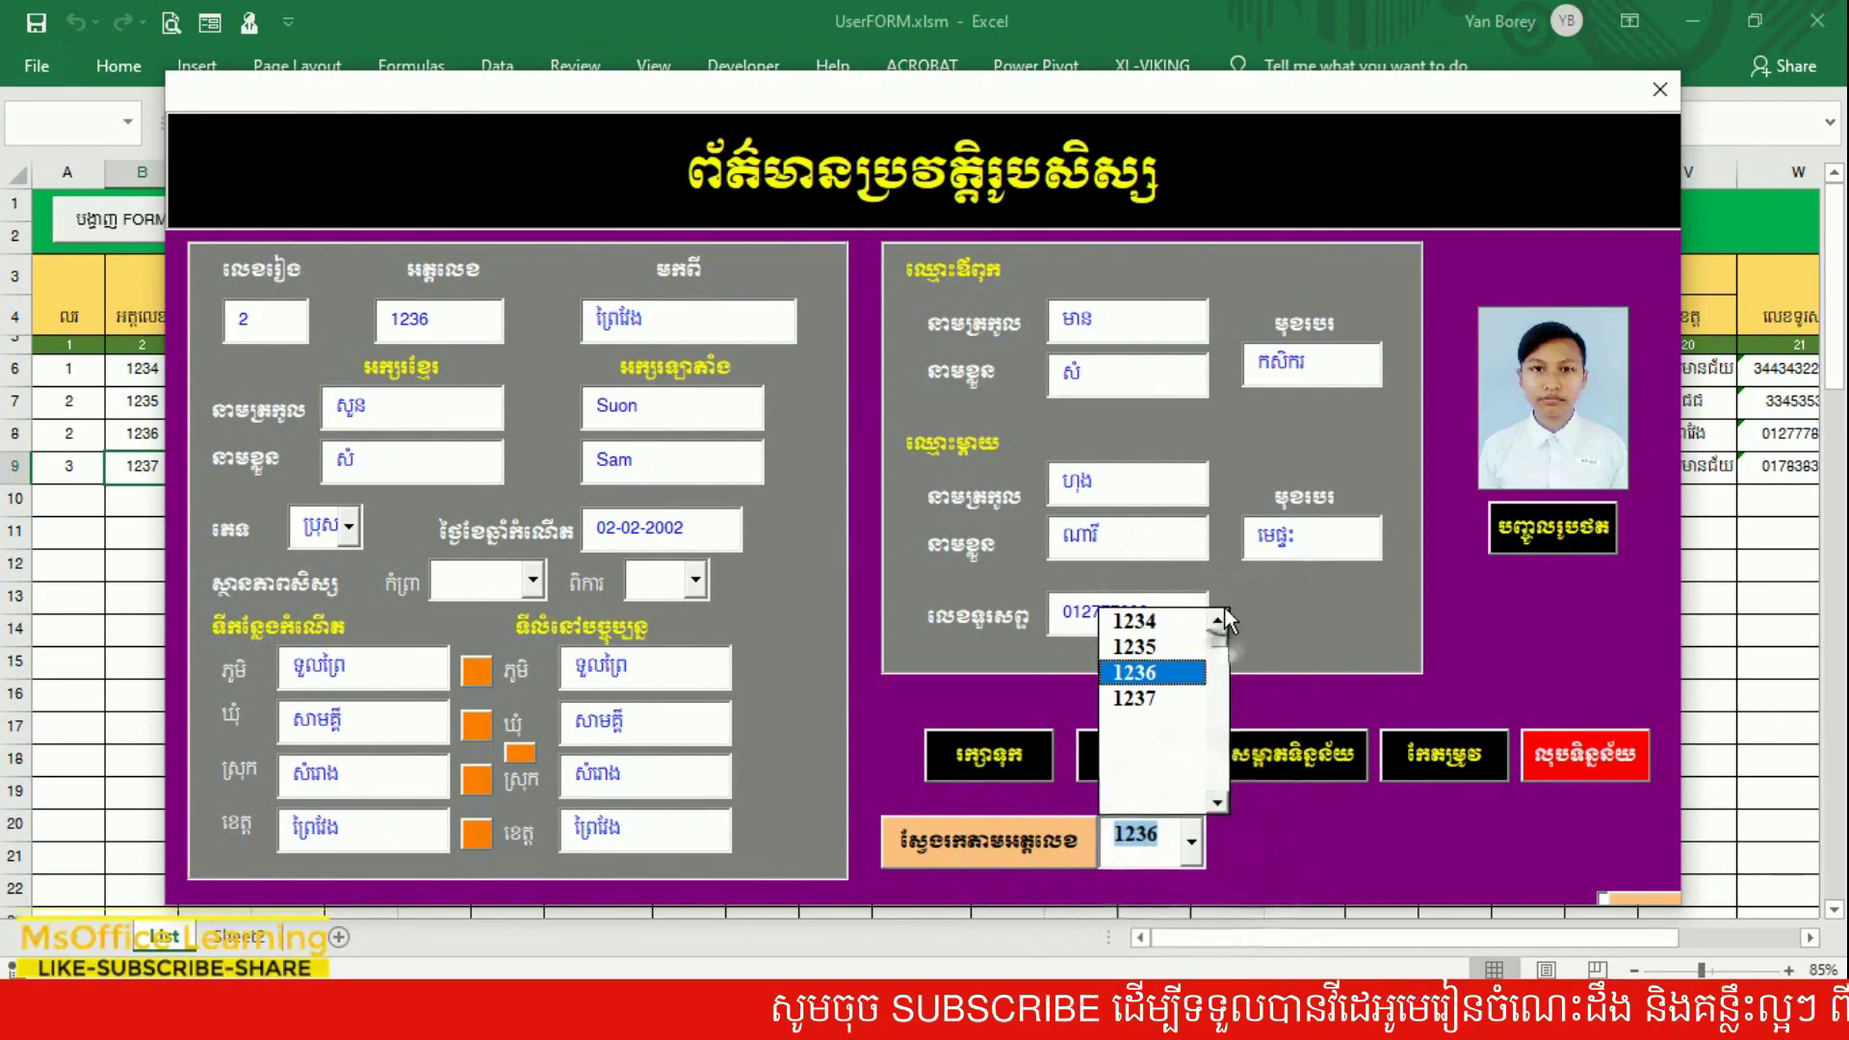
click(1170, 622)
click(1038, 852)
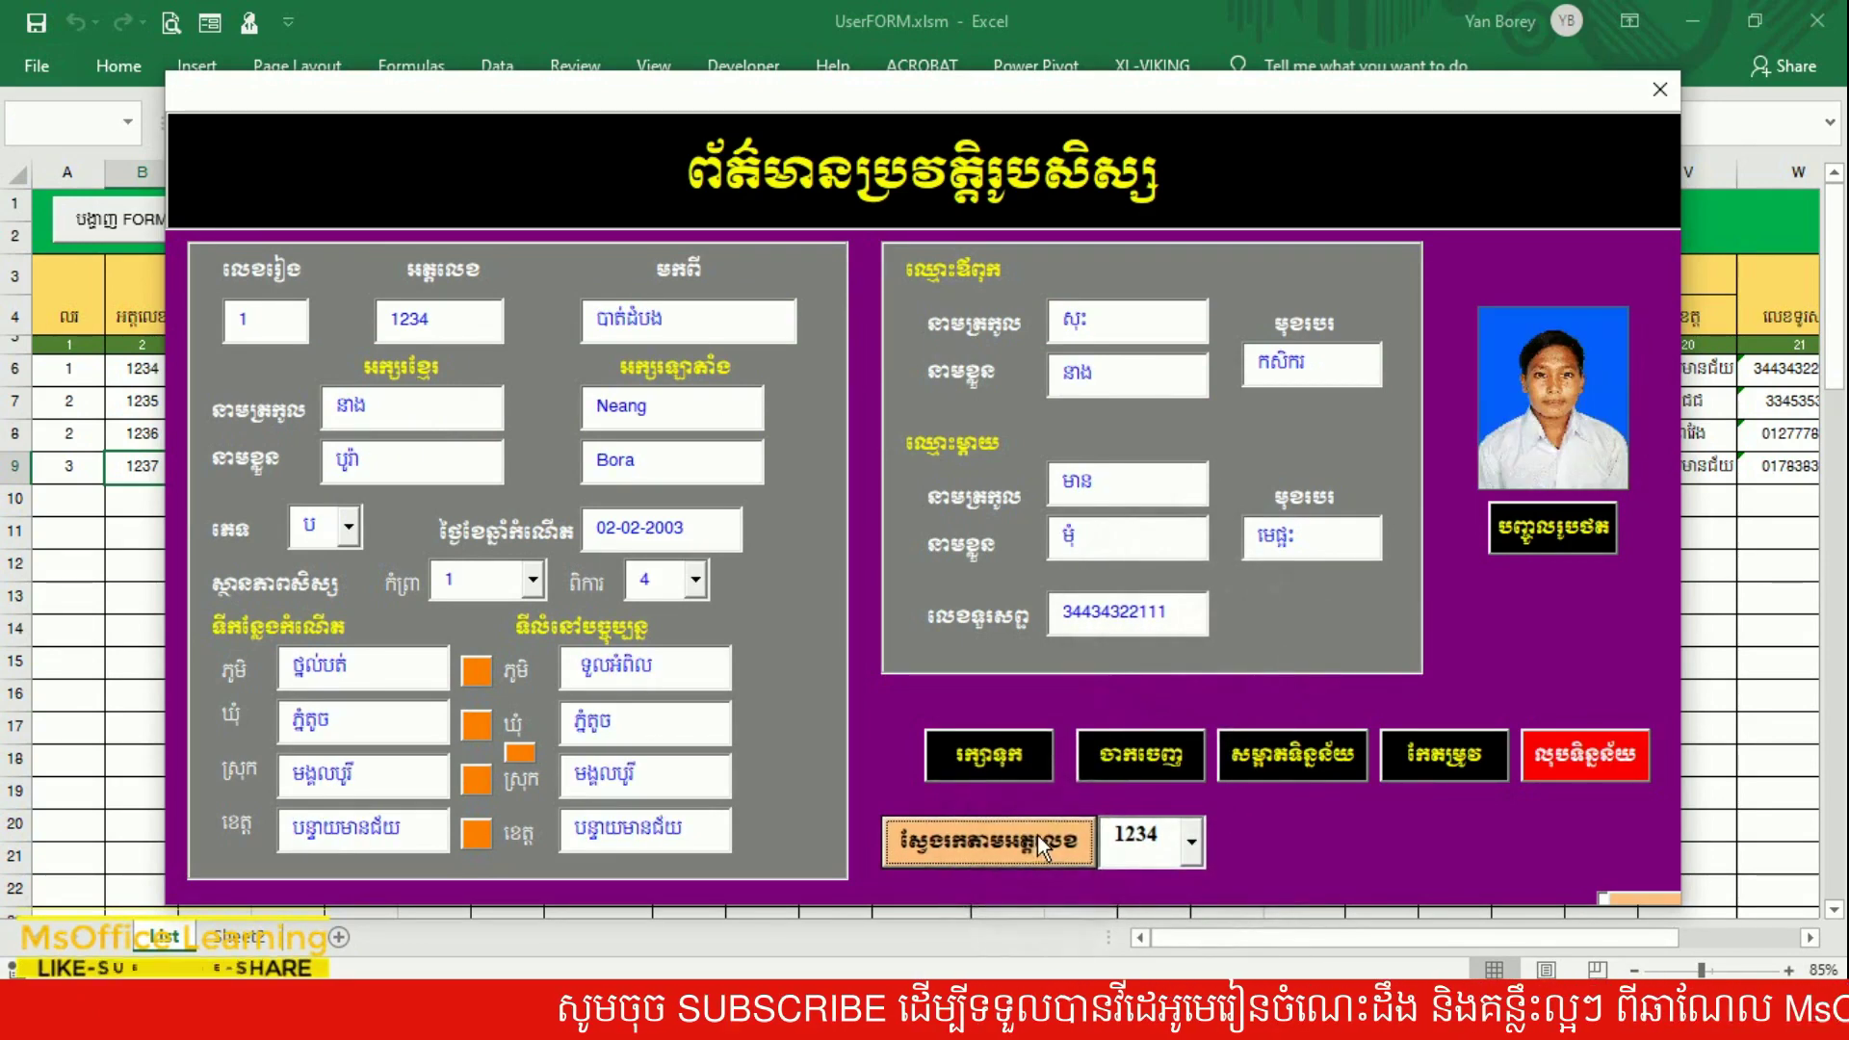
click(1192, 842)
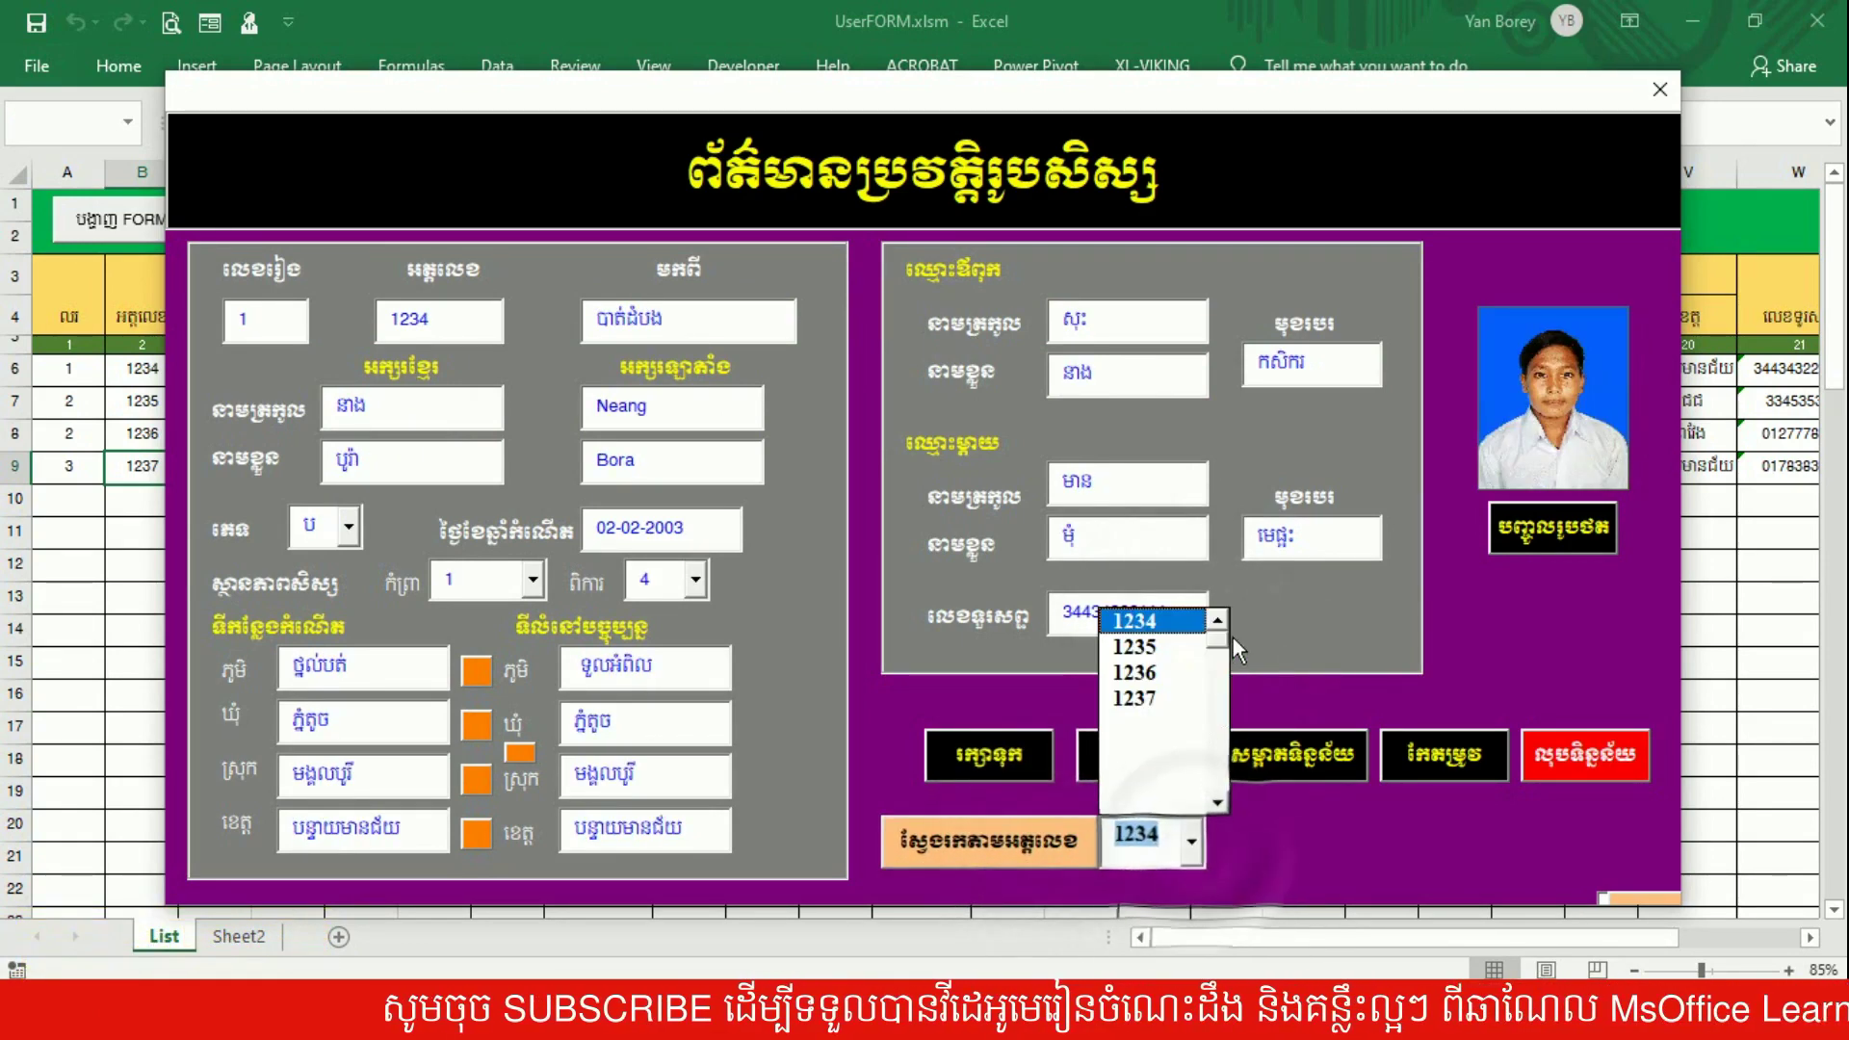
click(1156, 646)
click(1031, 851)
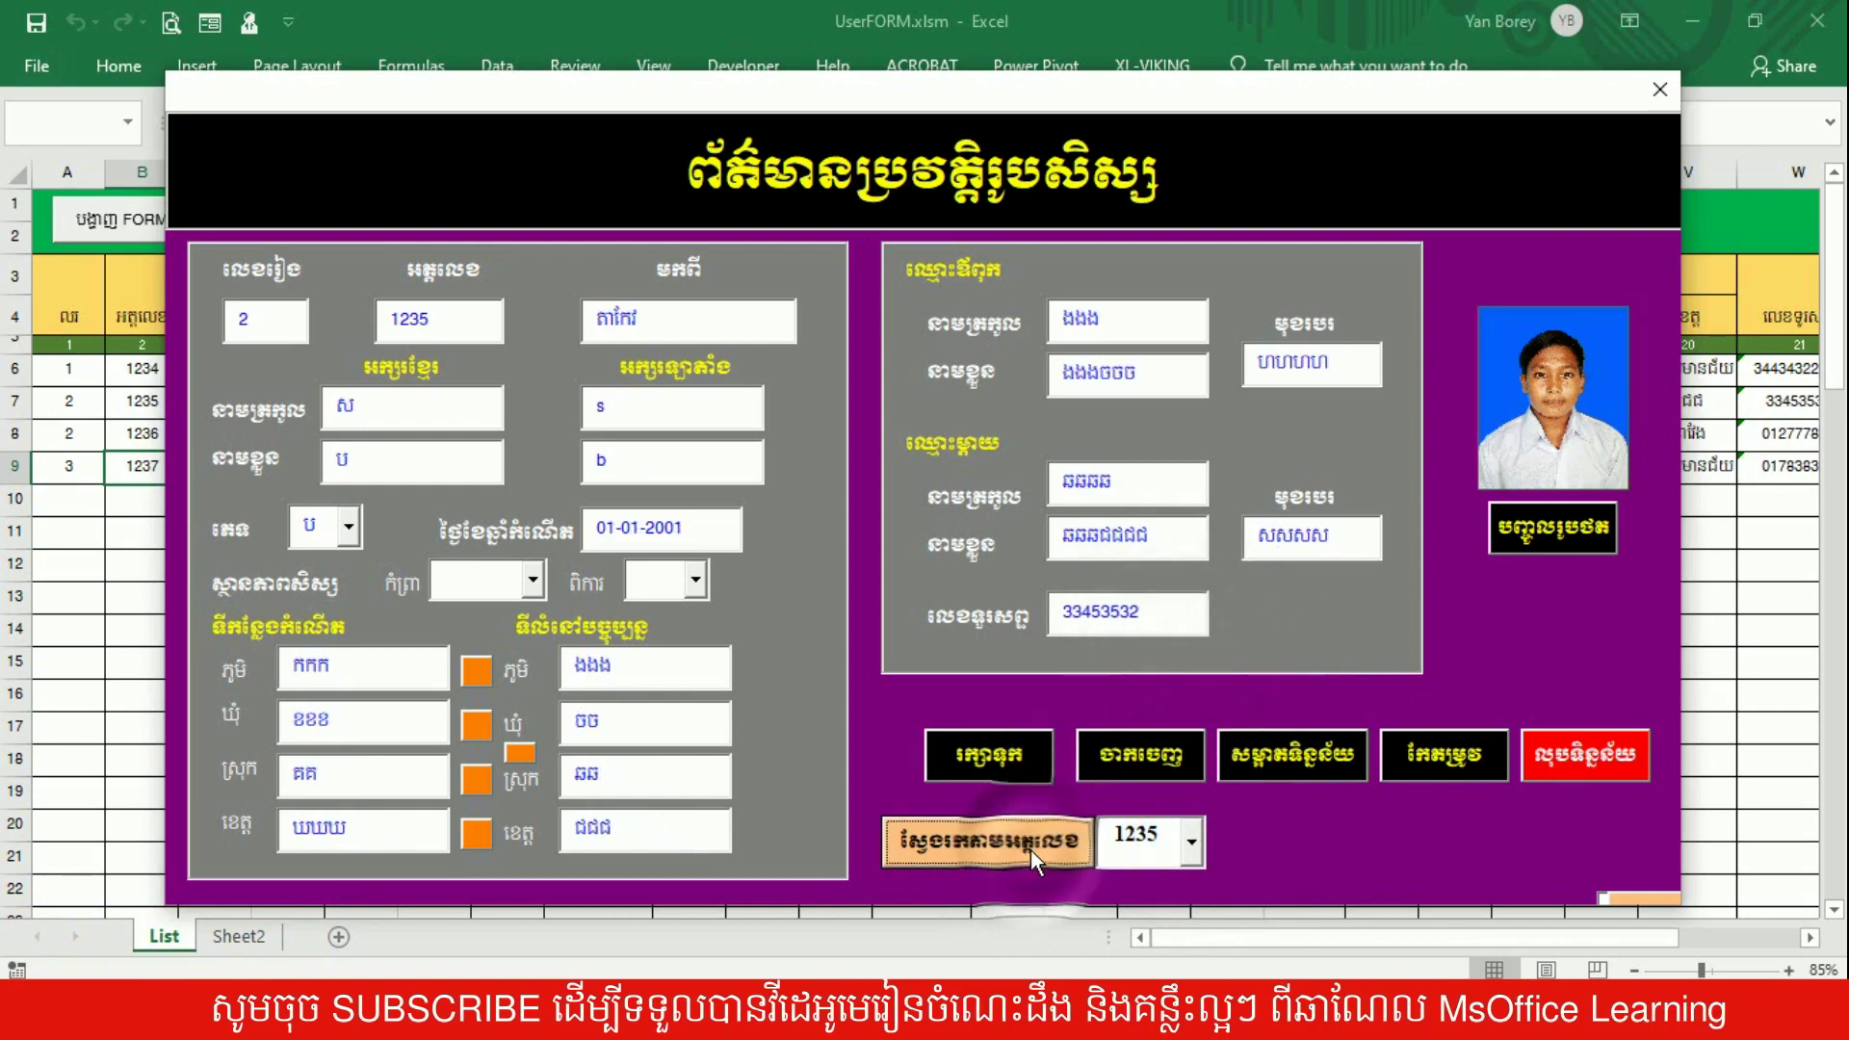
Search ID 1237 again, then select 1236 in the search box
click(1200, 834)
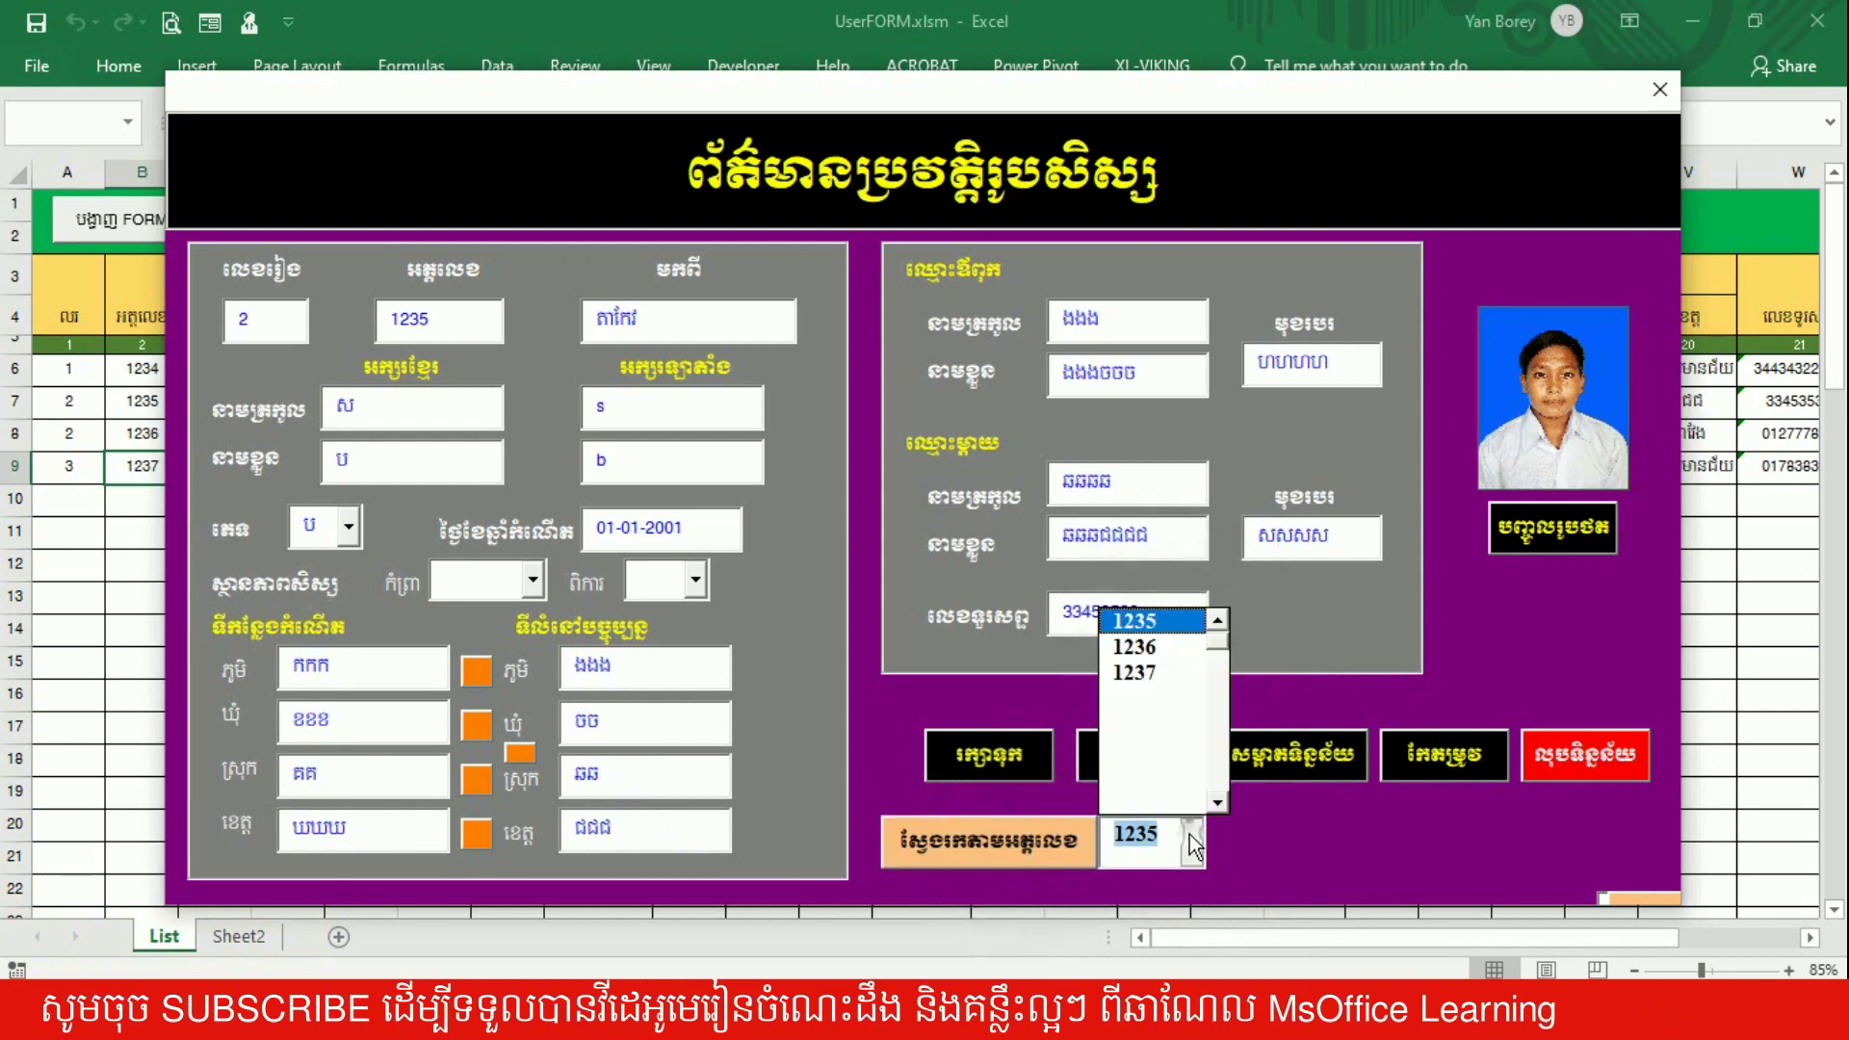
click(1153, 676)
click(1043, 845)
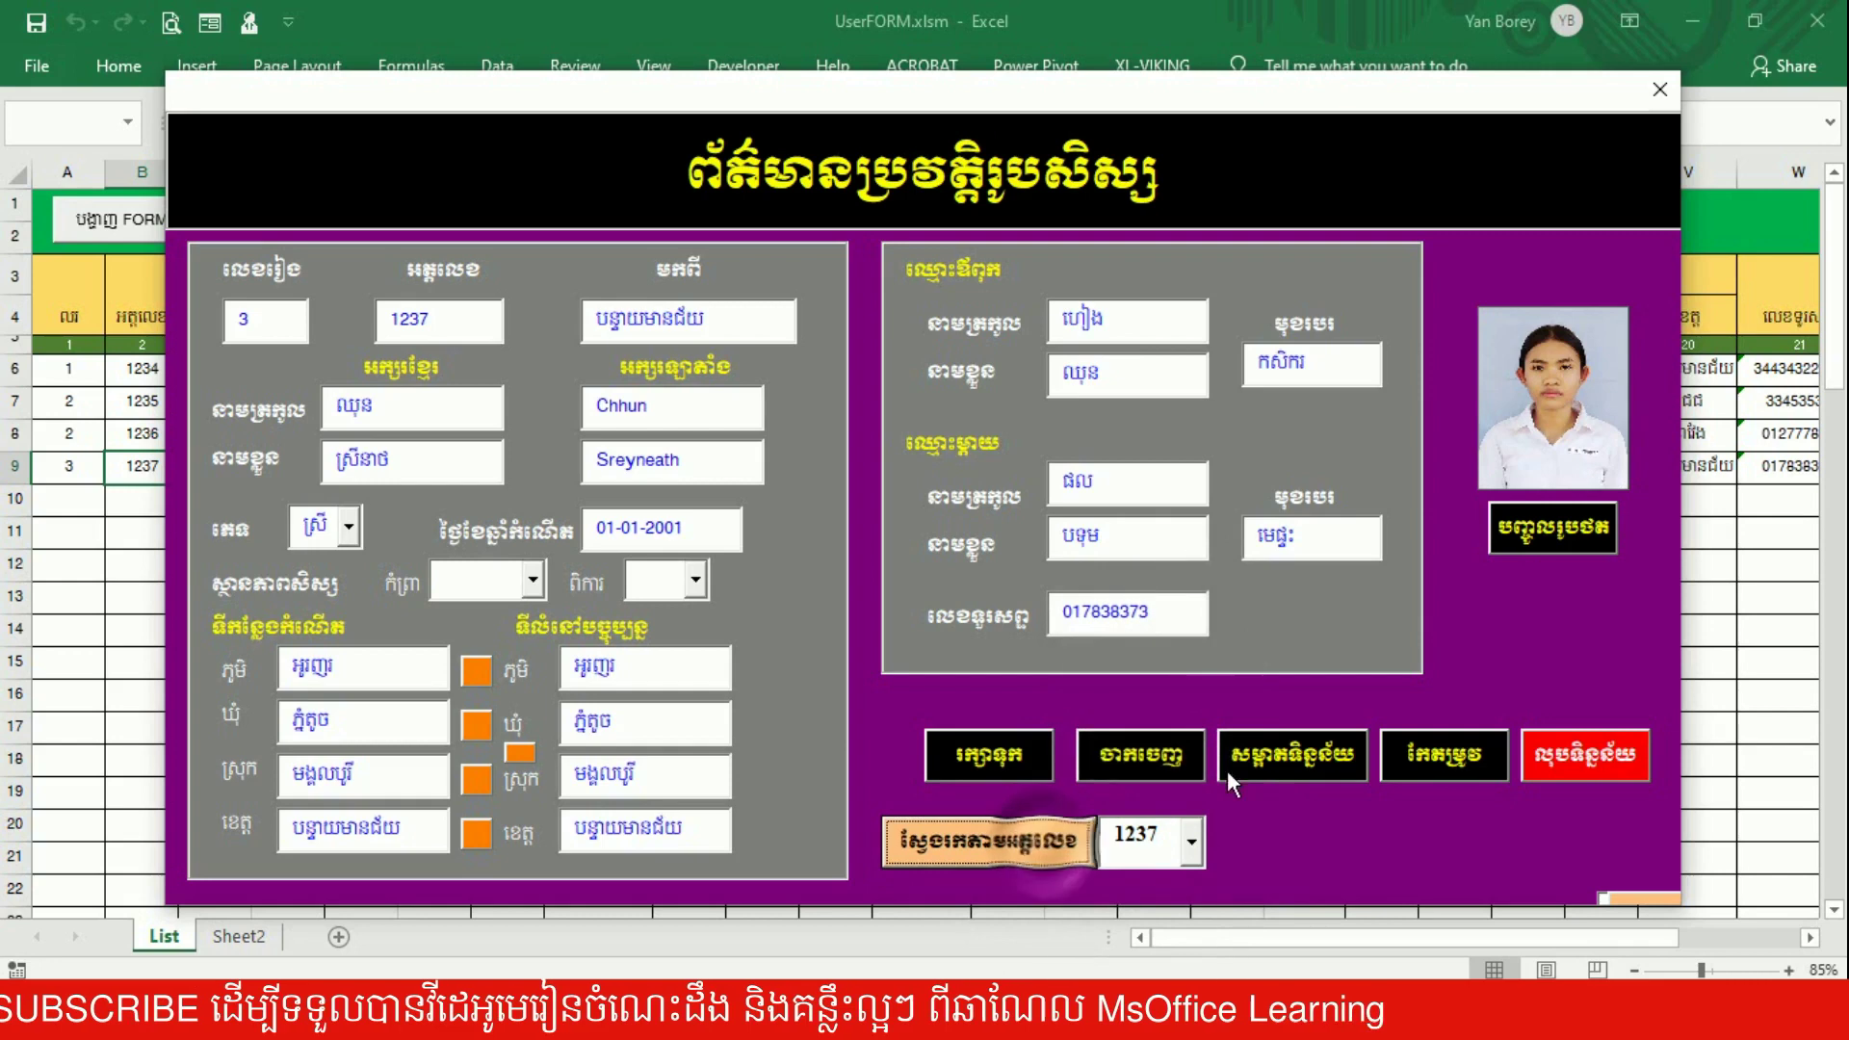
click(1194, 841)
click(1219, 619)
click(1165, 643)
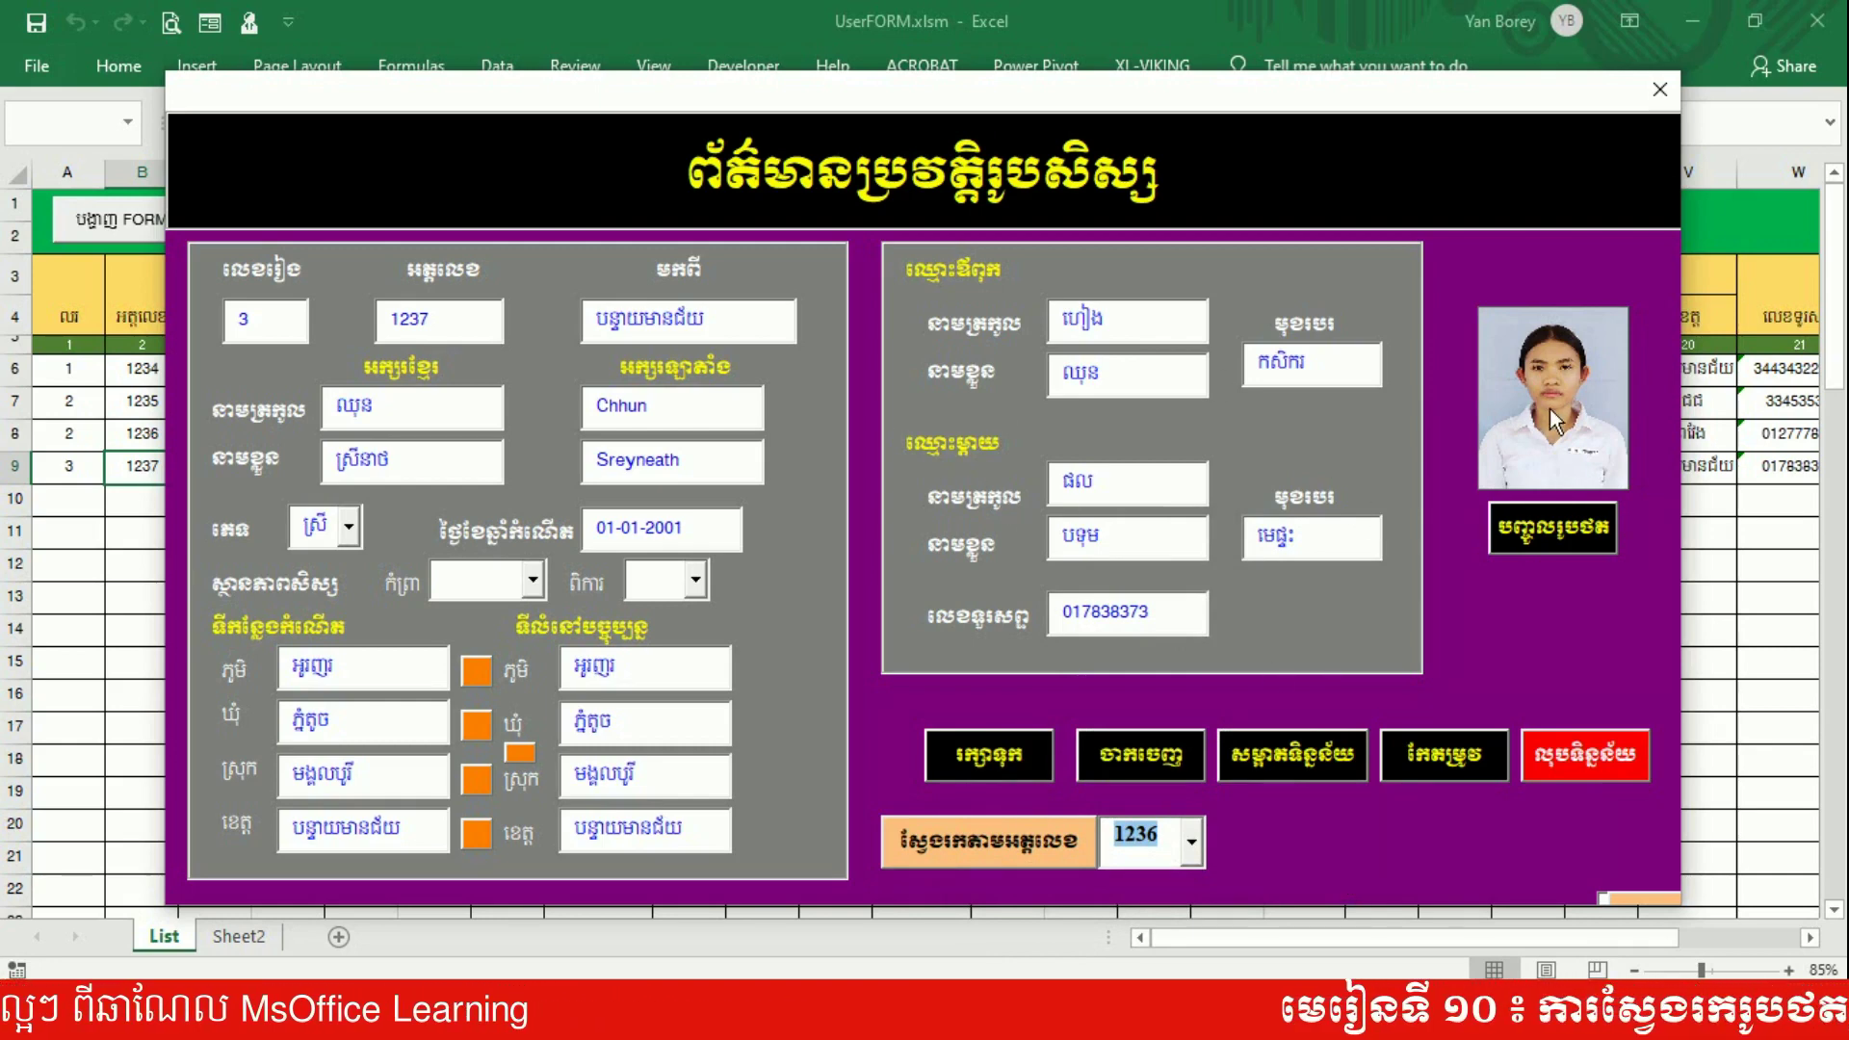
Close and reopen the student form, then start new record 1238 as number 4
click(1130, 755)
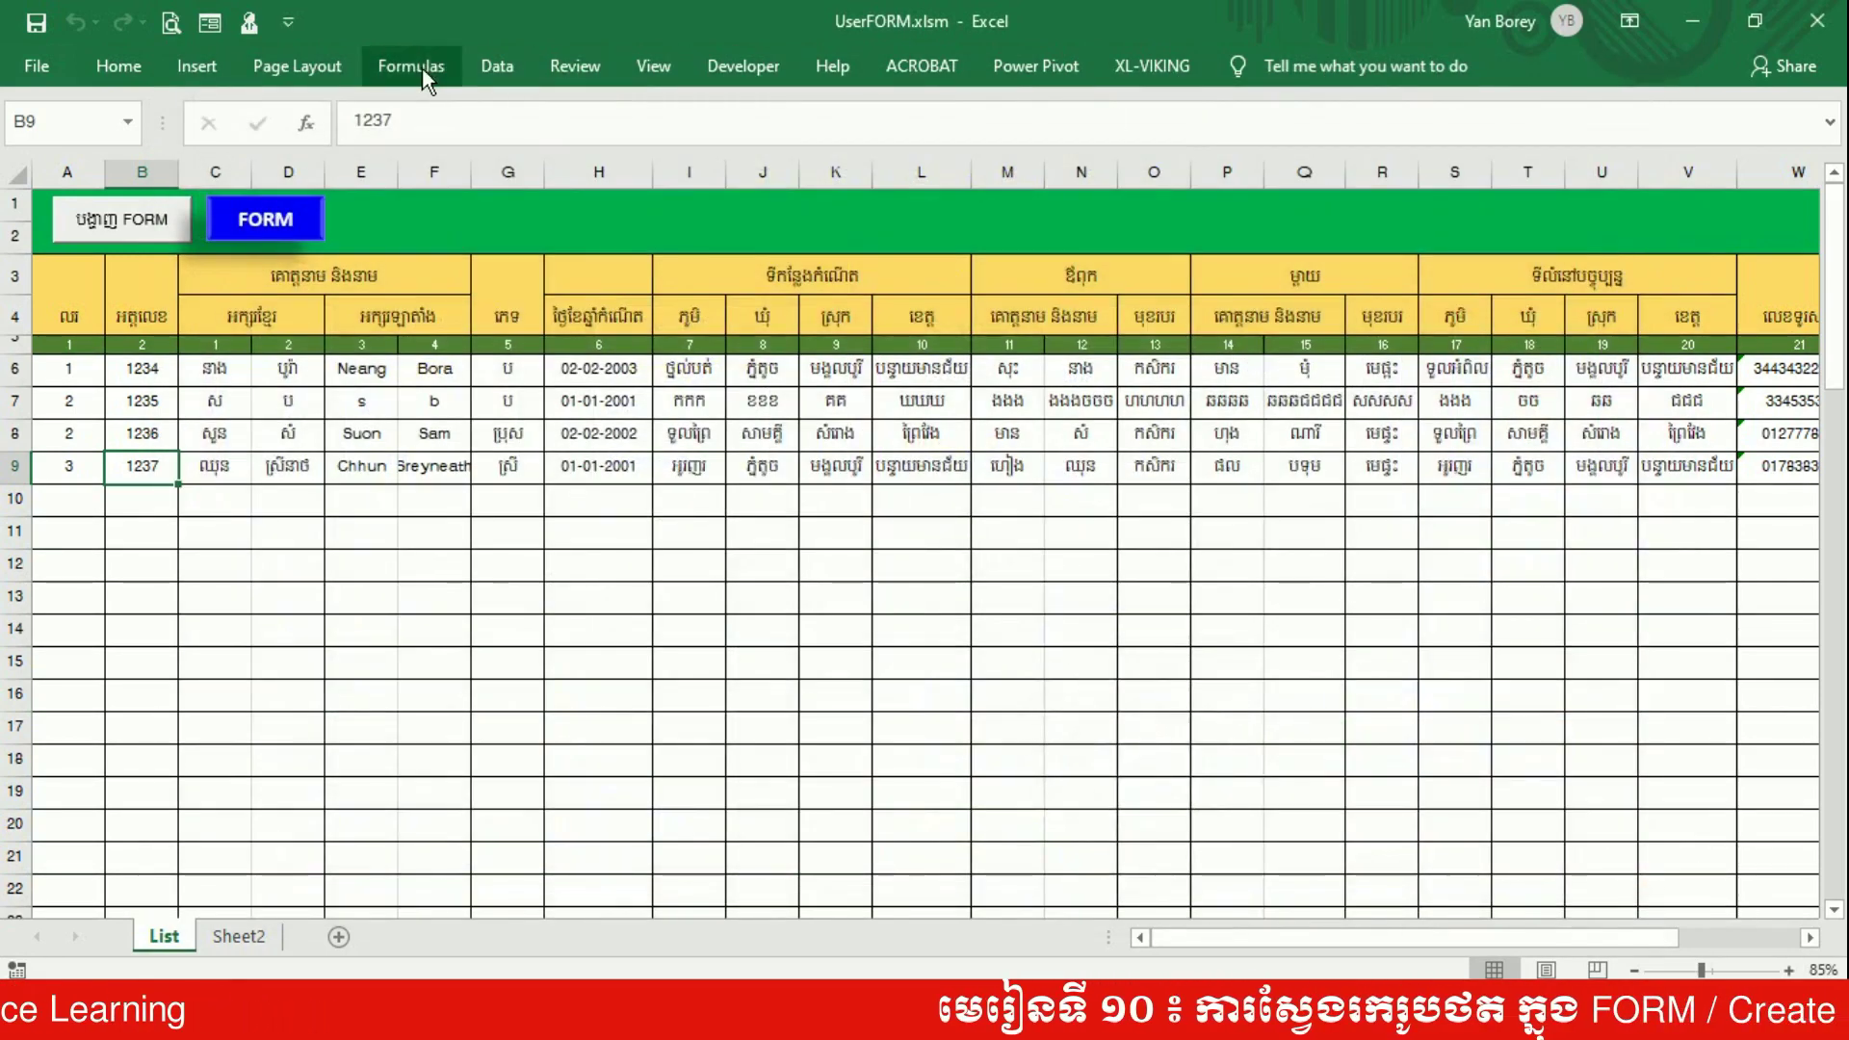
click(272, 227)
click(268, 318)
text(5)
key(BackSpace)
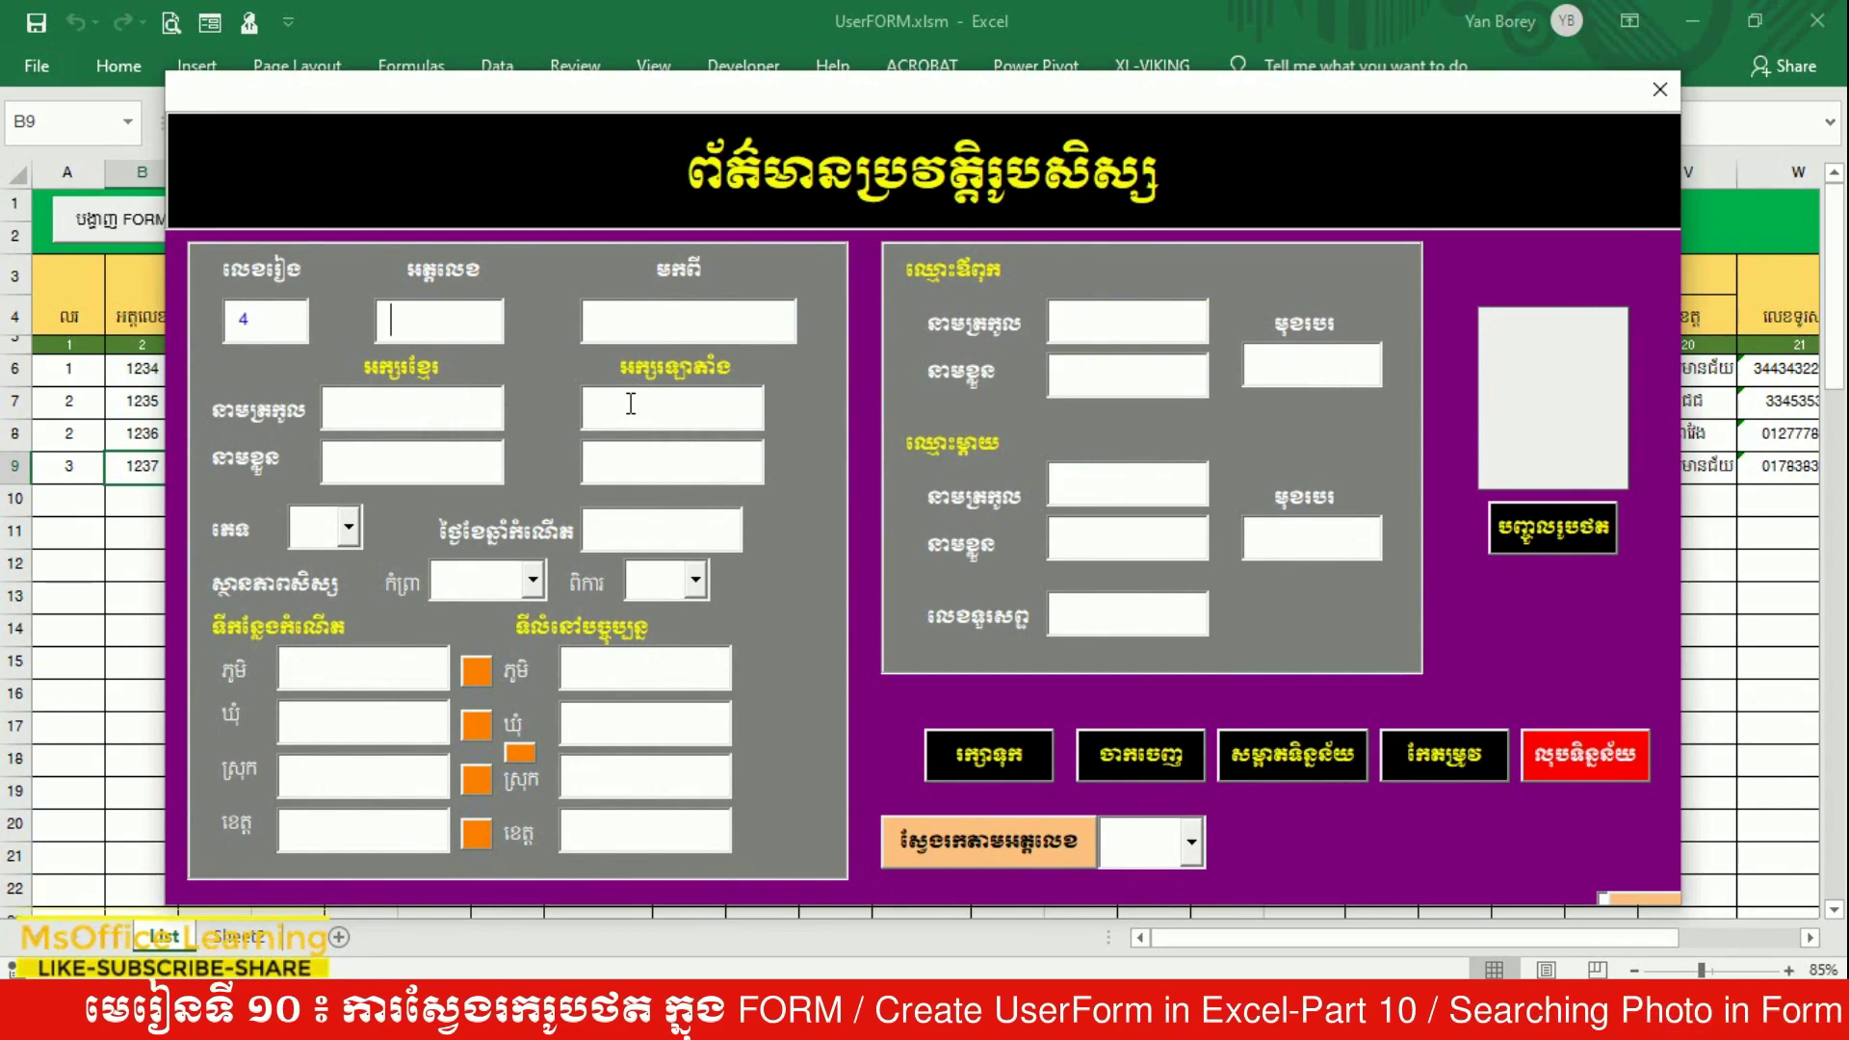
text(១238)
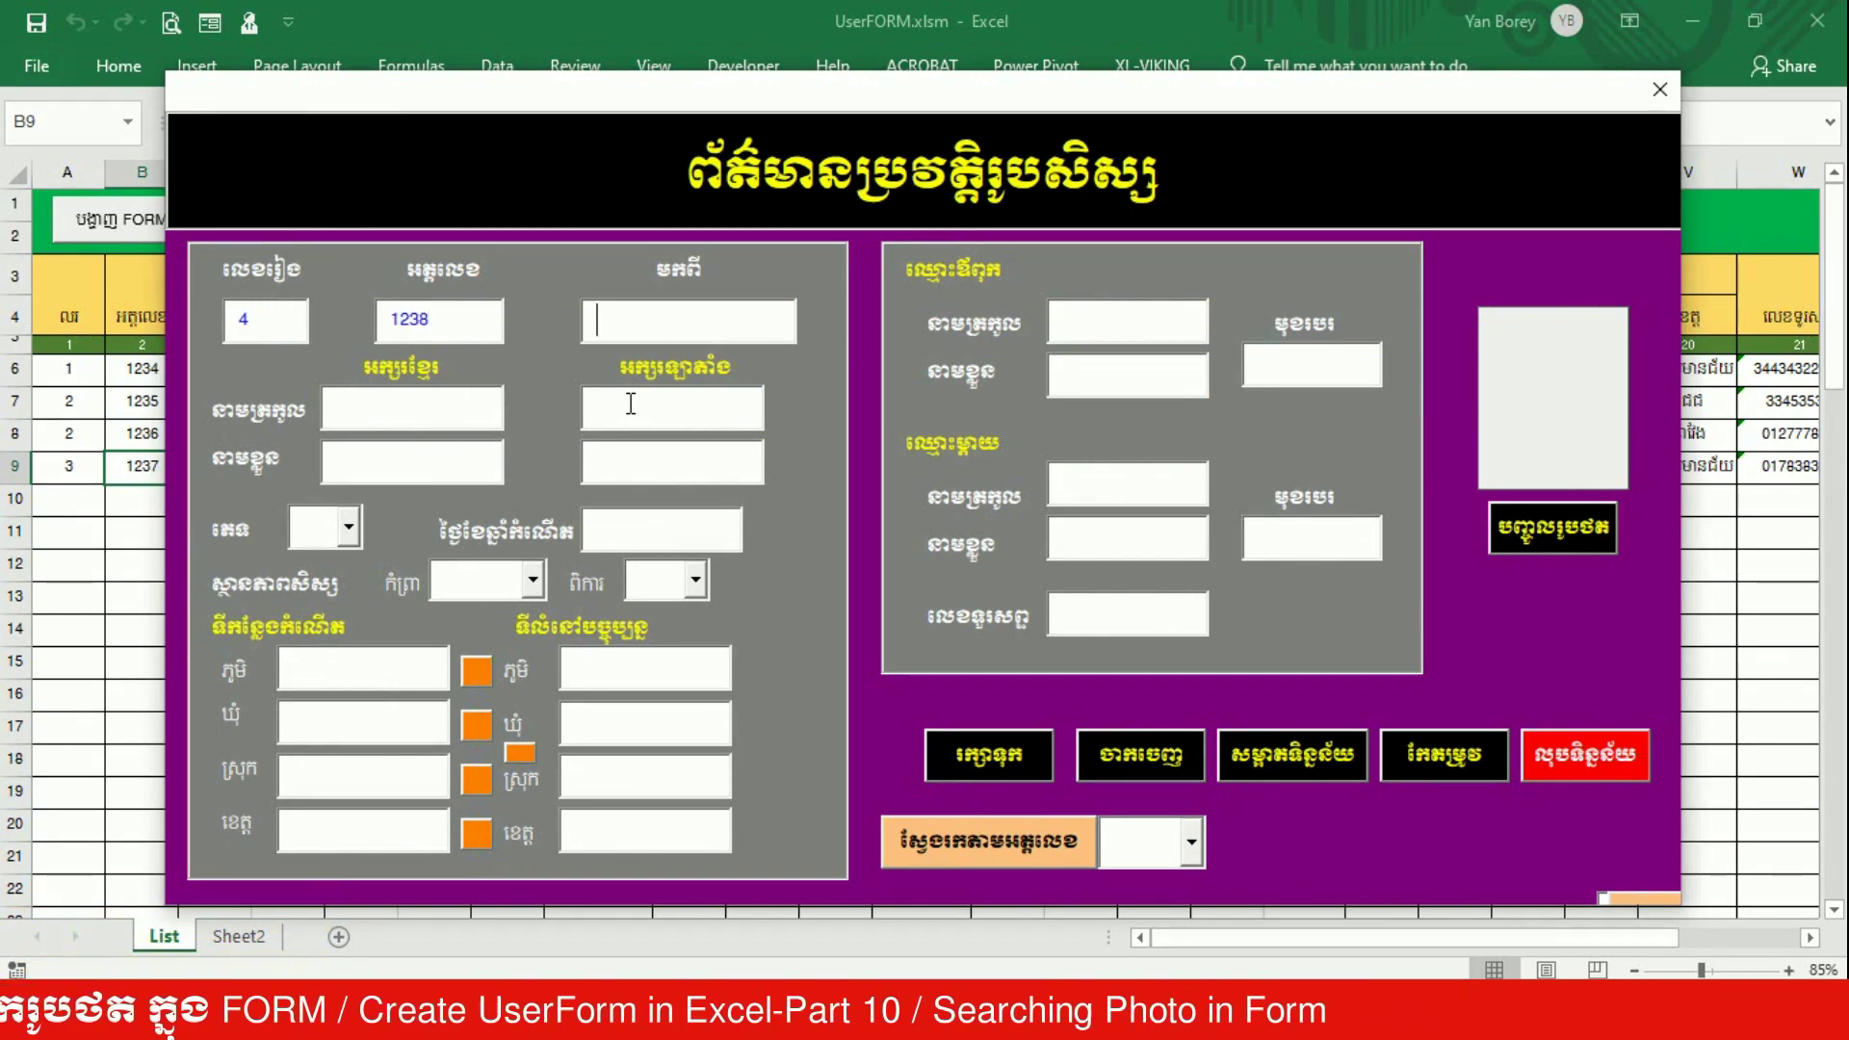
key(Tab)
Enter the student's names, female gender, birth date 2-2-2, and the birthplace
text(បាត់ដំបង)
key(Tab)
text(Savt)
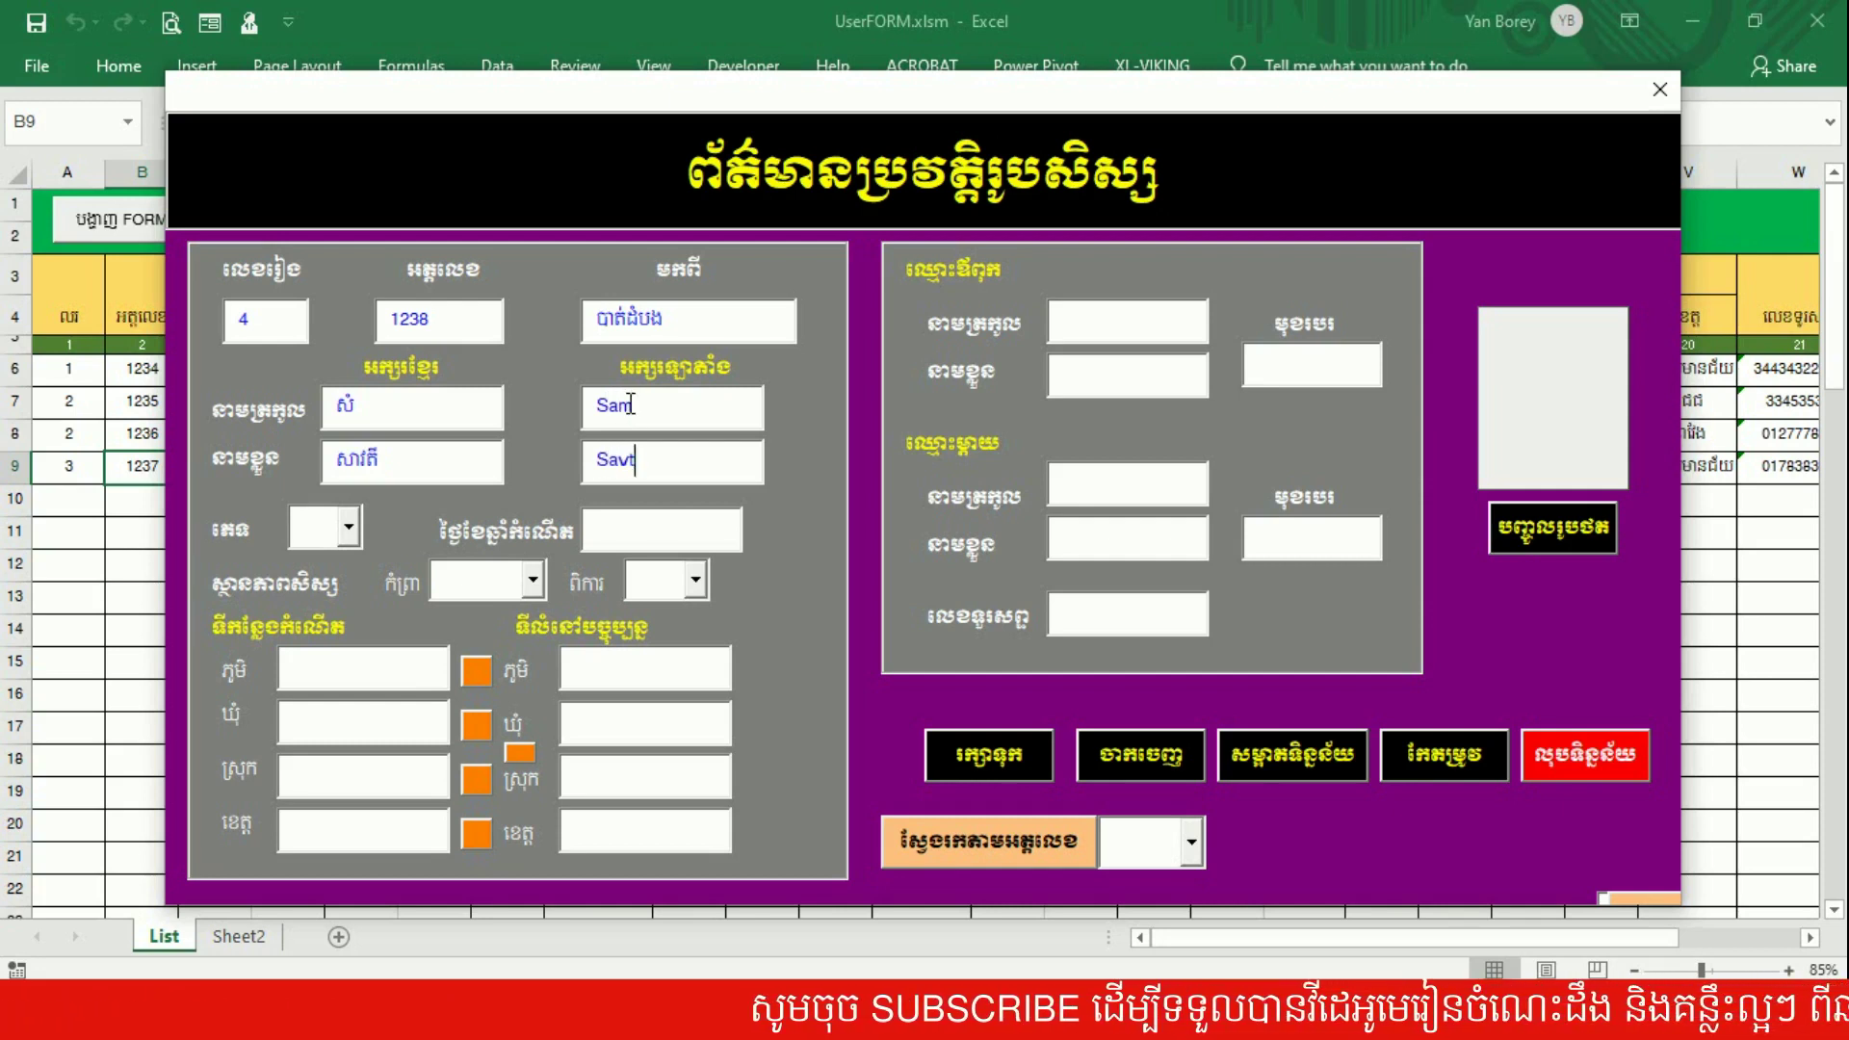
text(ey)
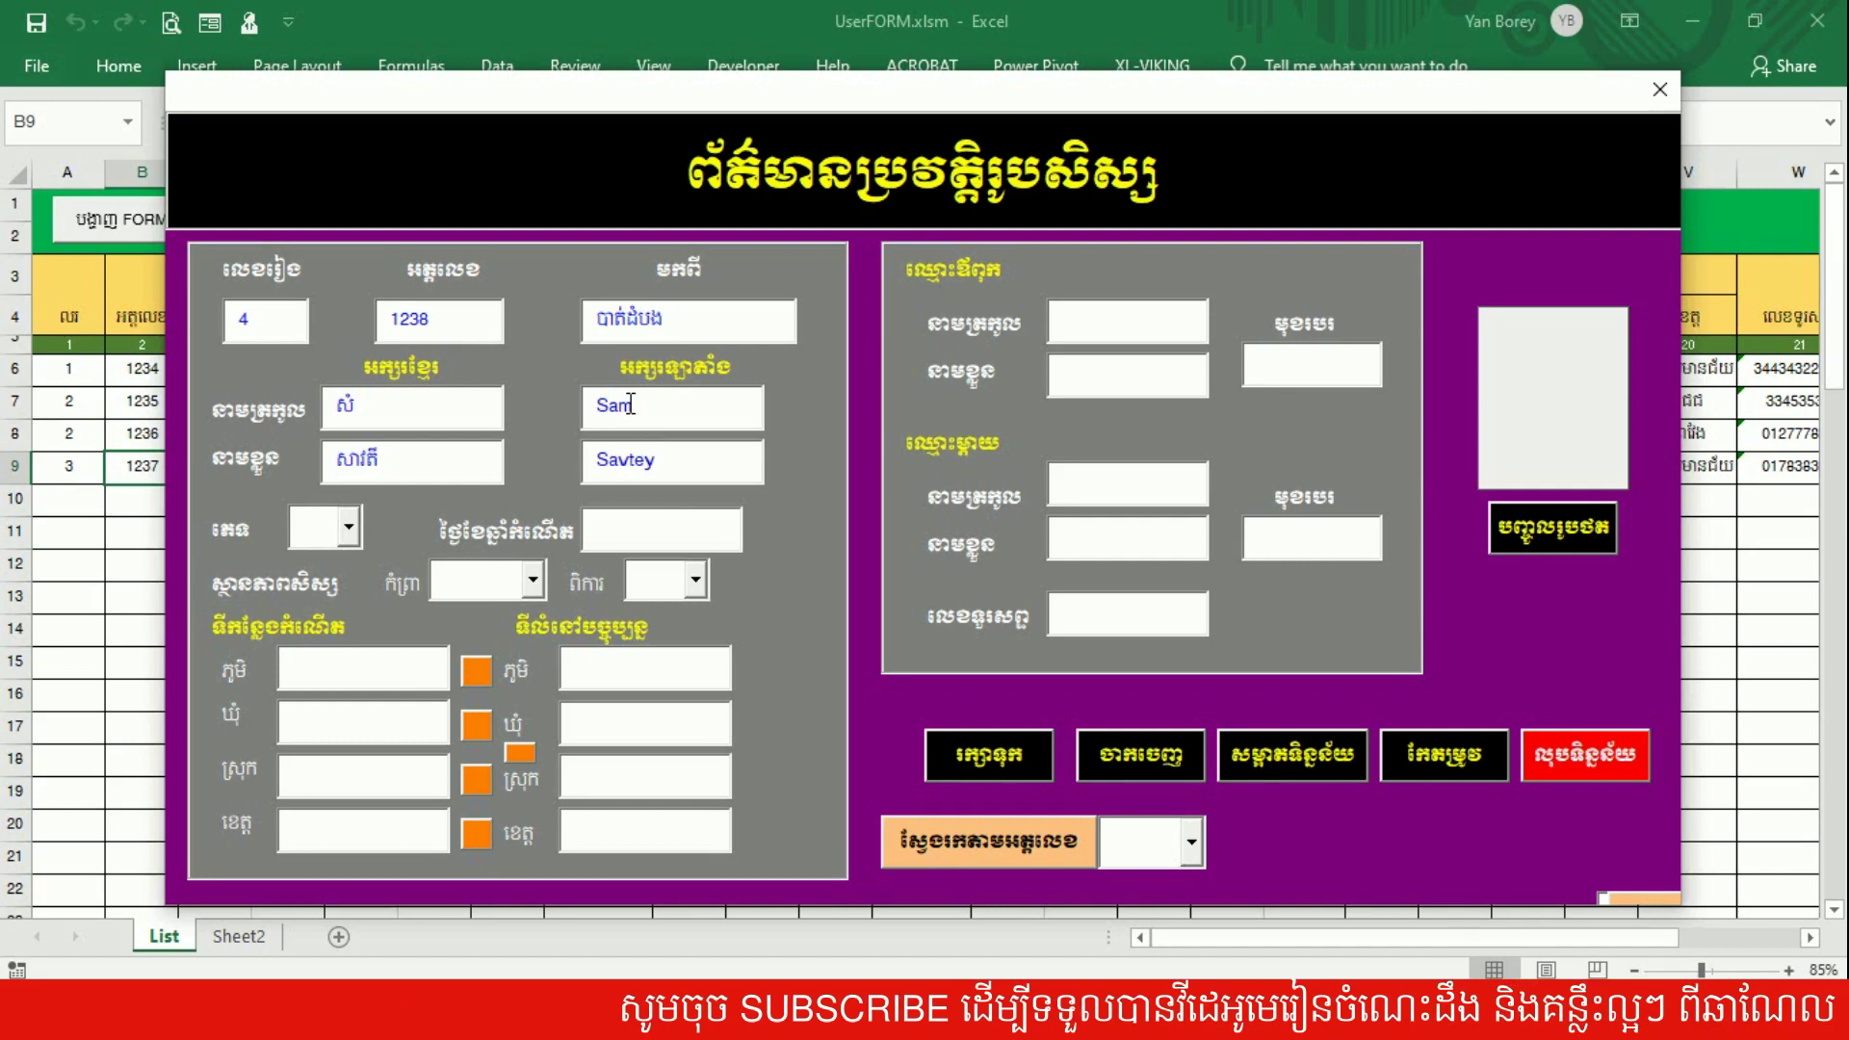
key(Down)
key(Tab)
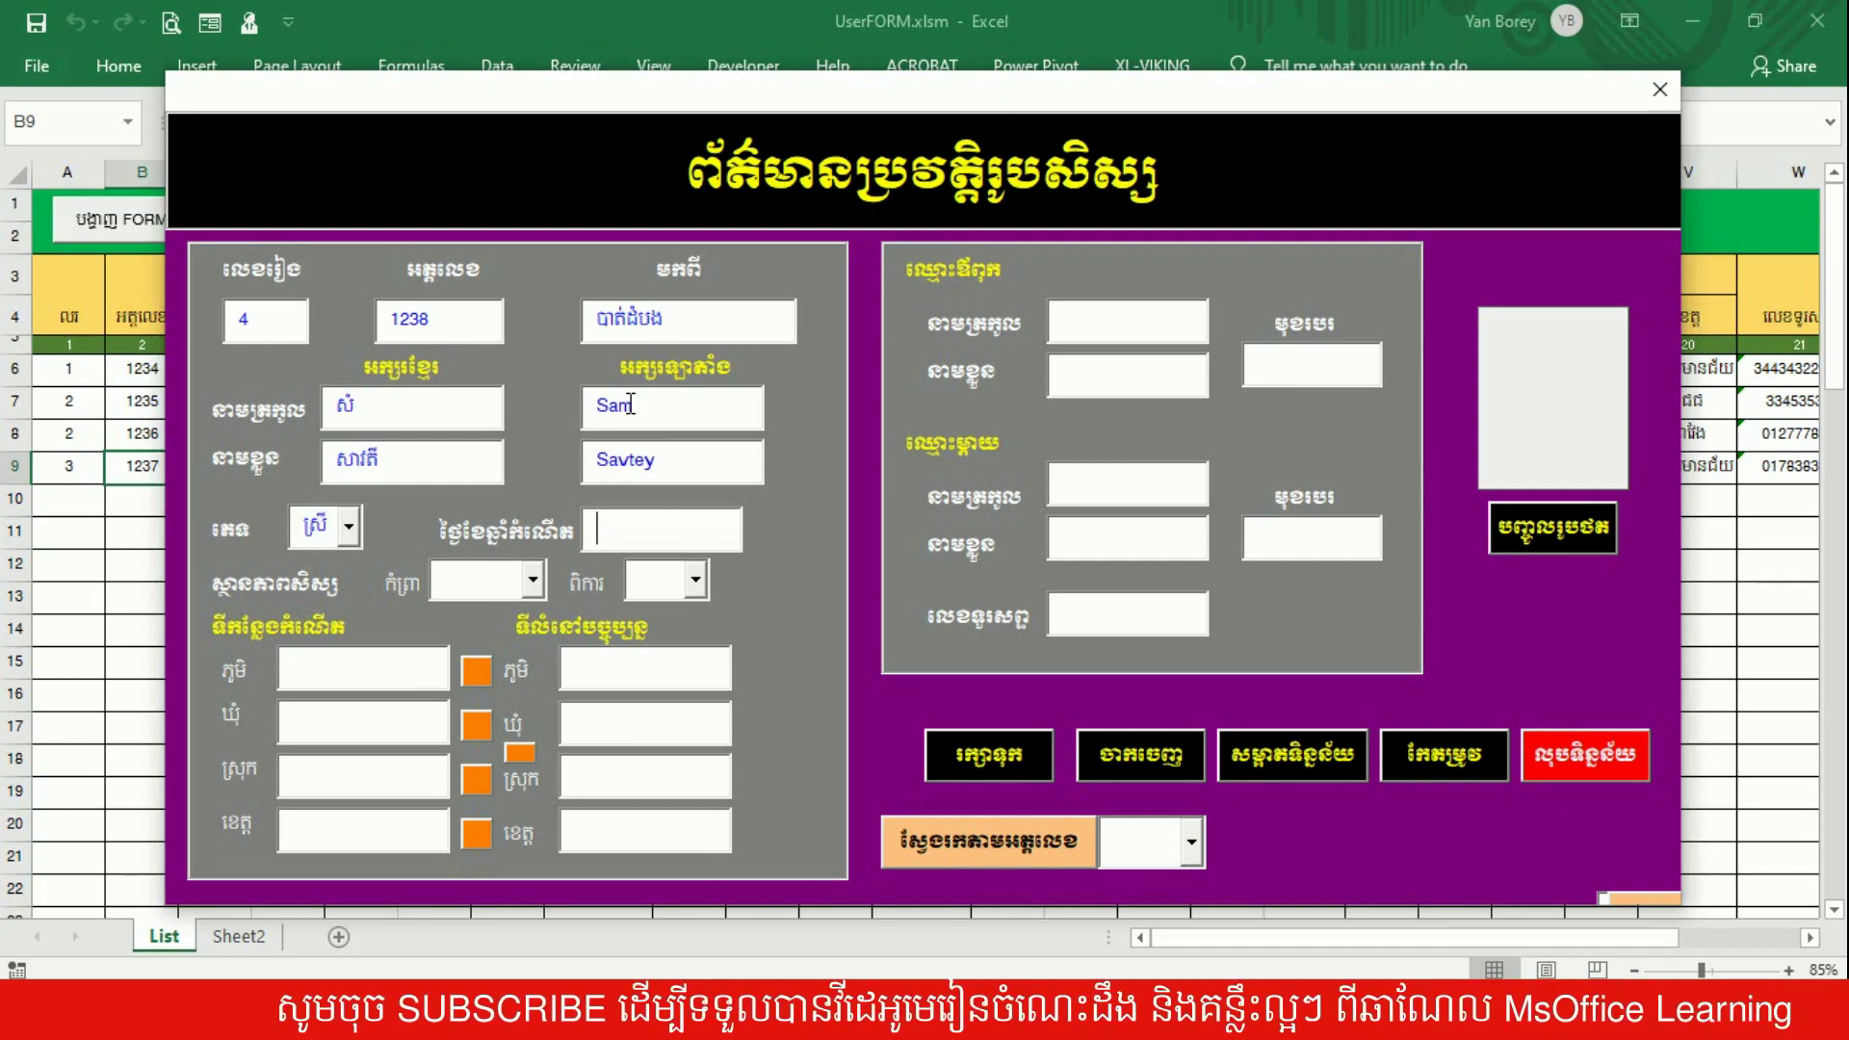
text(-2-2)
key(Tab)
text(អូរញ៉ូរ)
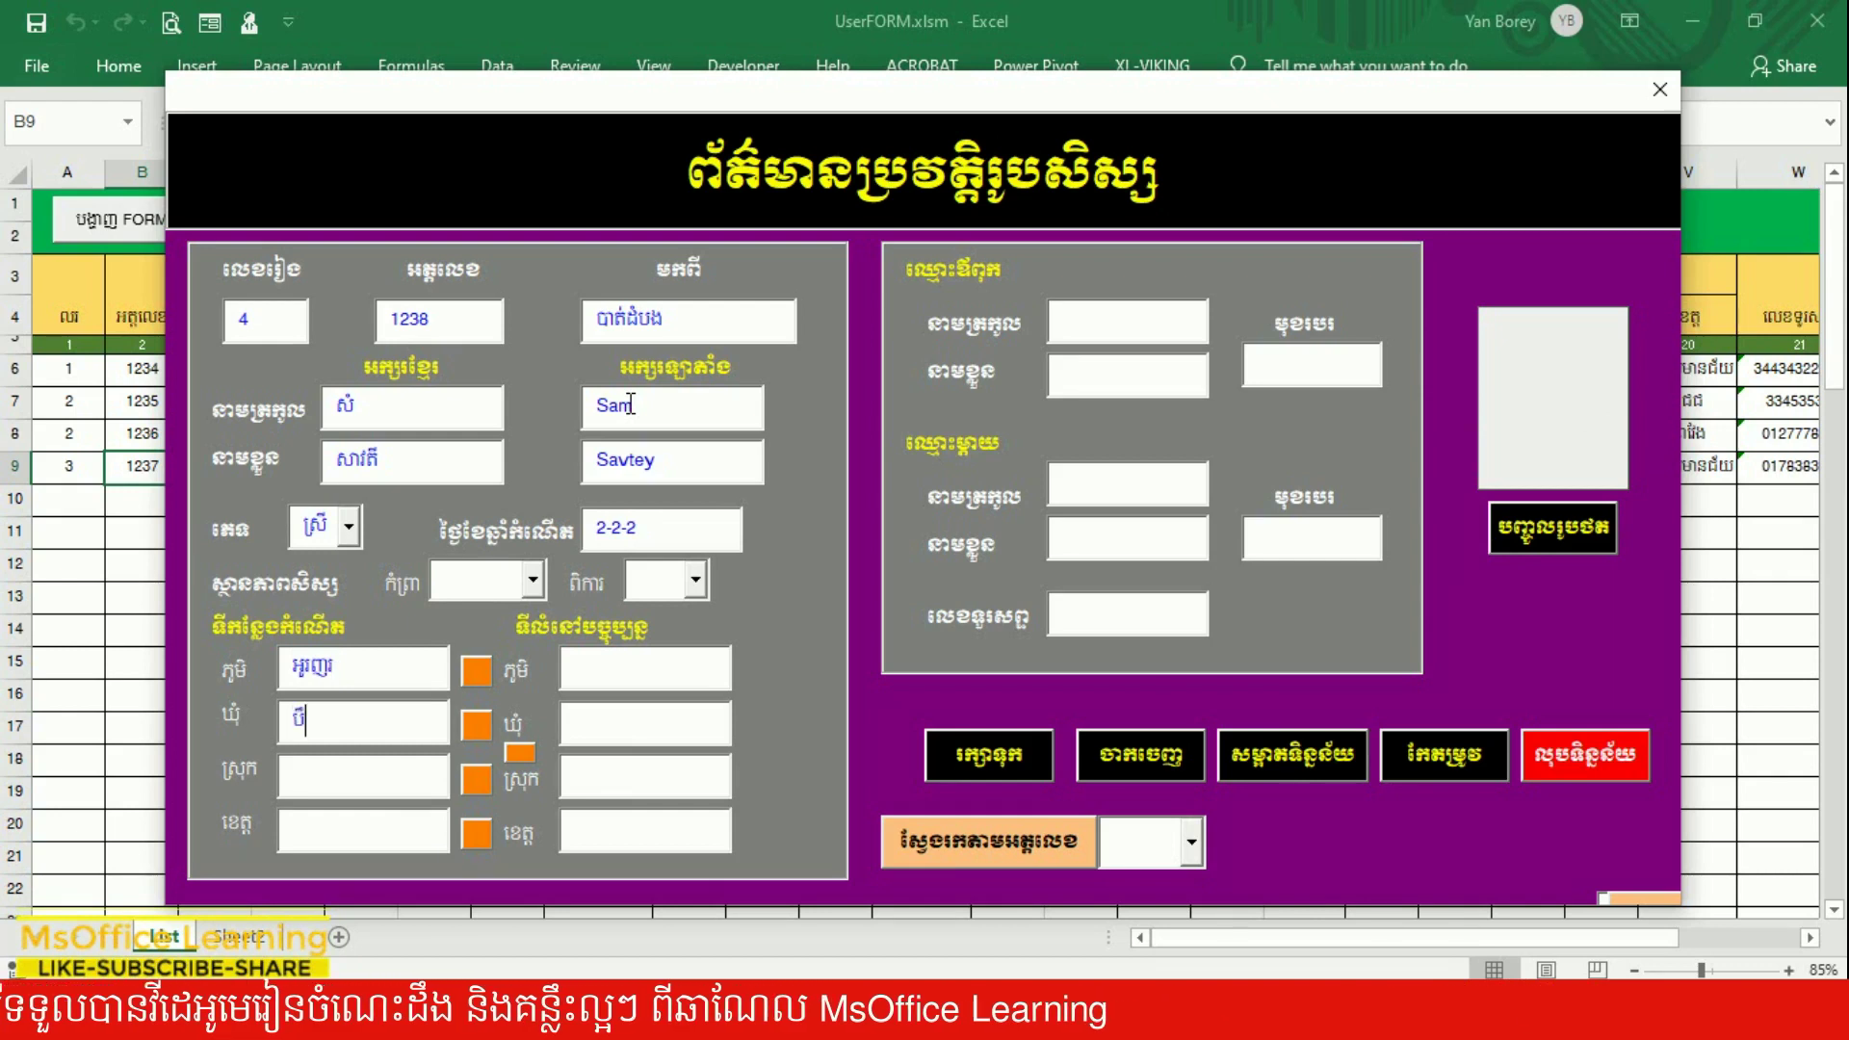
text(ងព្រីង)
key(Tab)
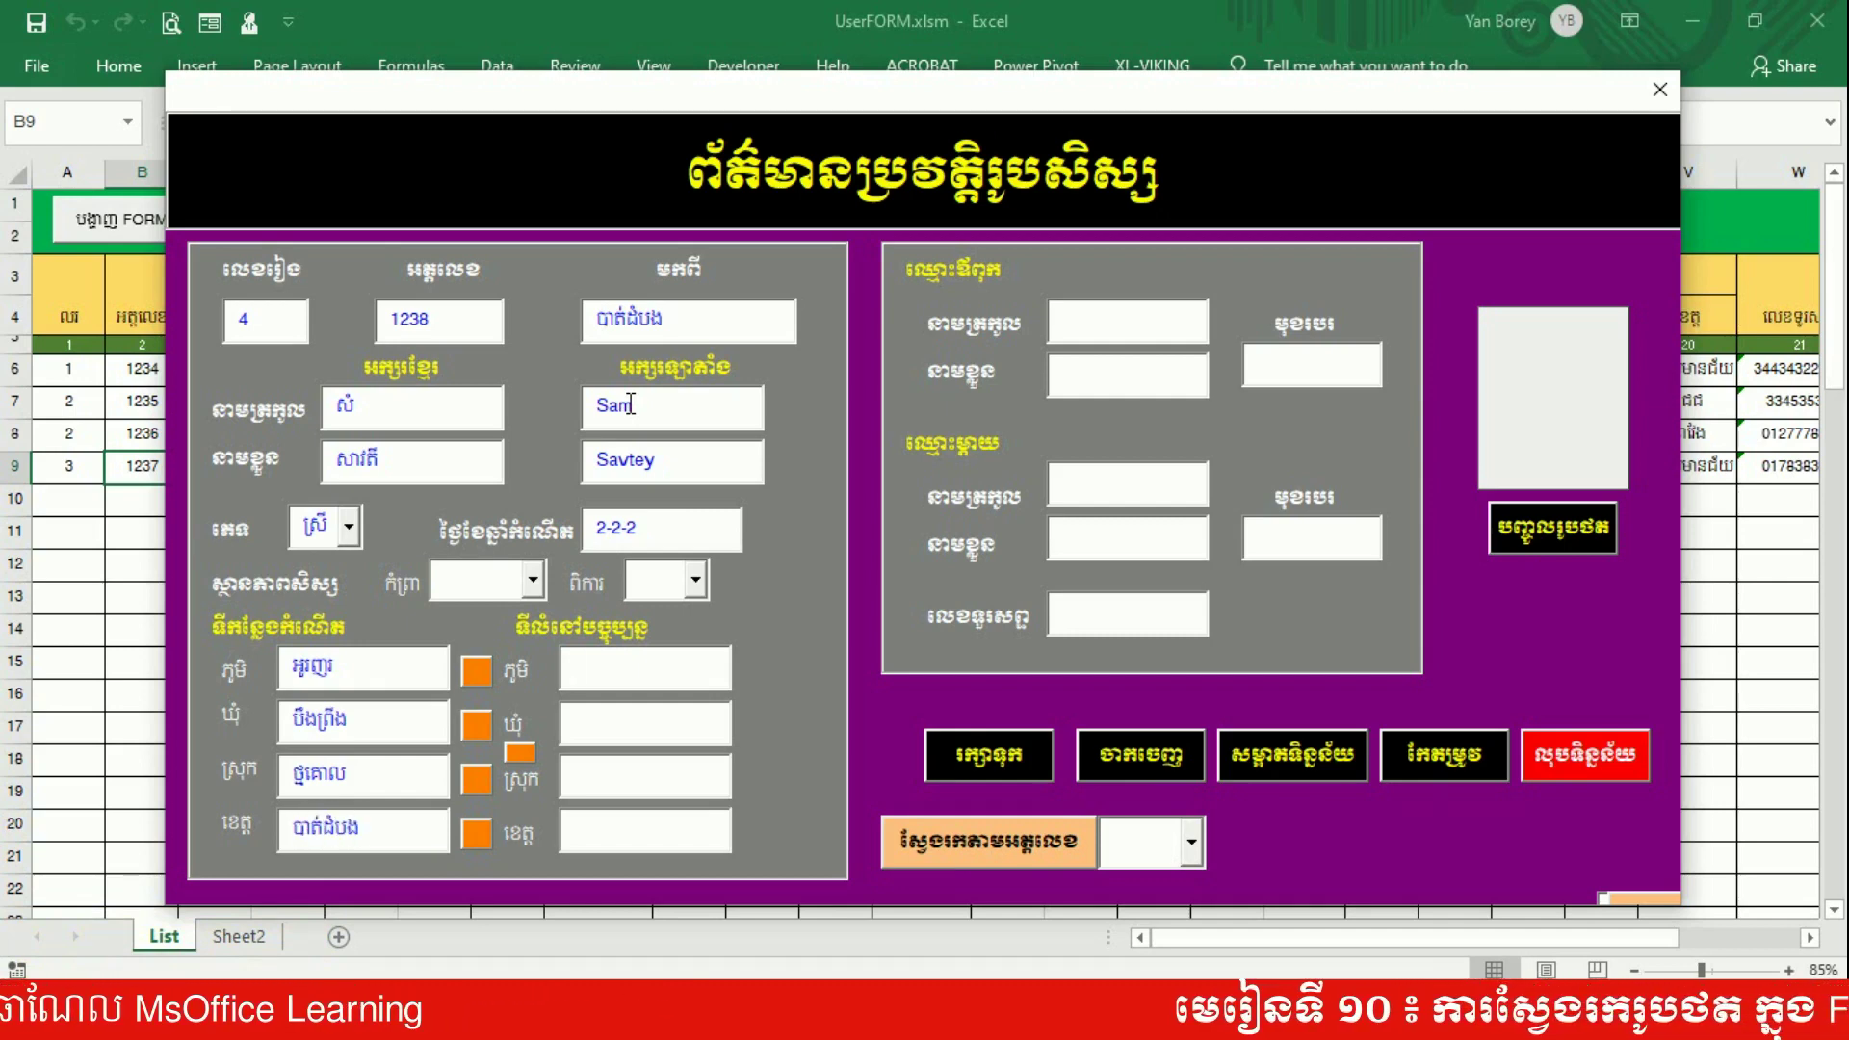
Copy the birthplace into the current address and enter the father's names and occupation
click(528, 754)
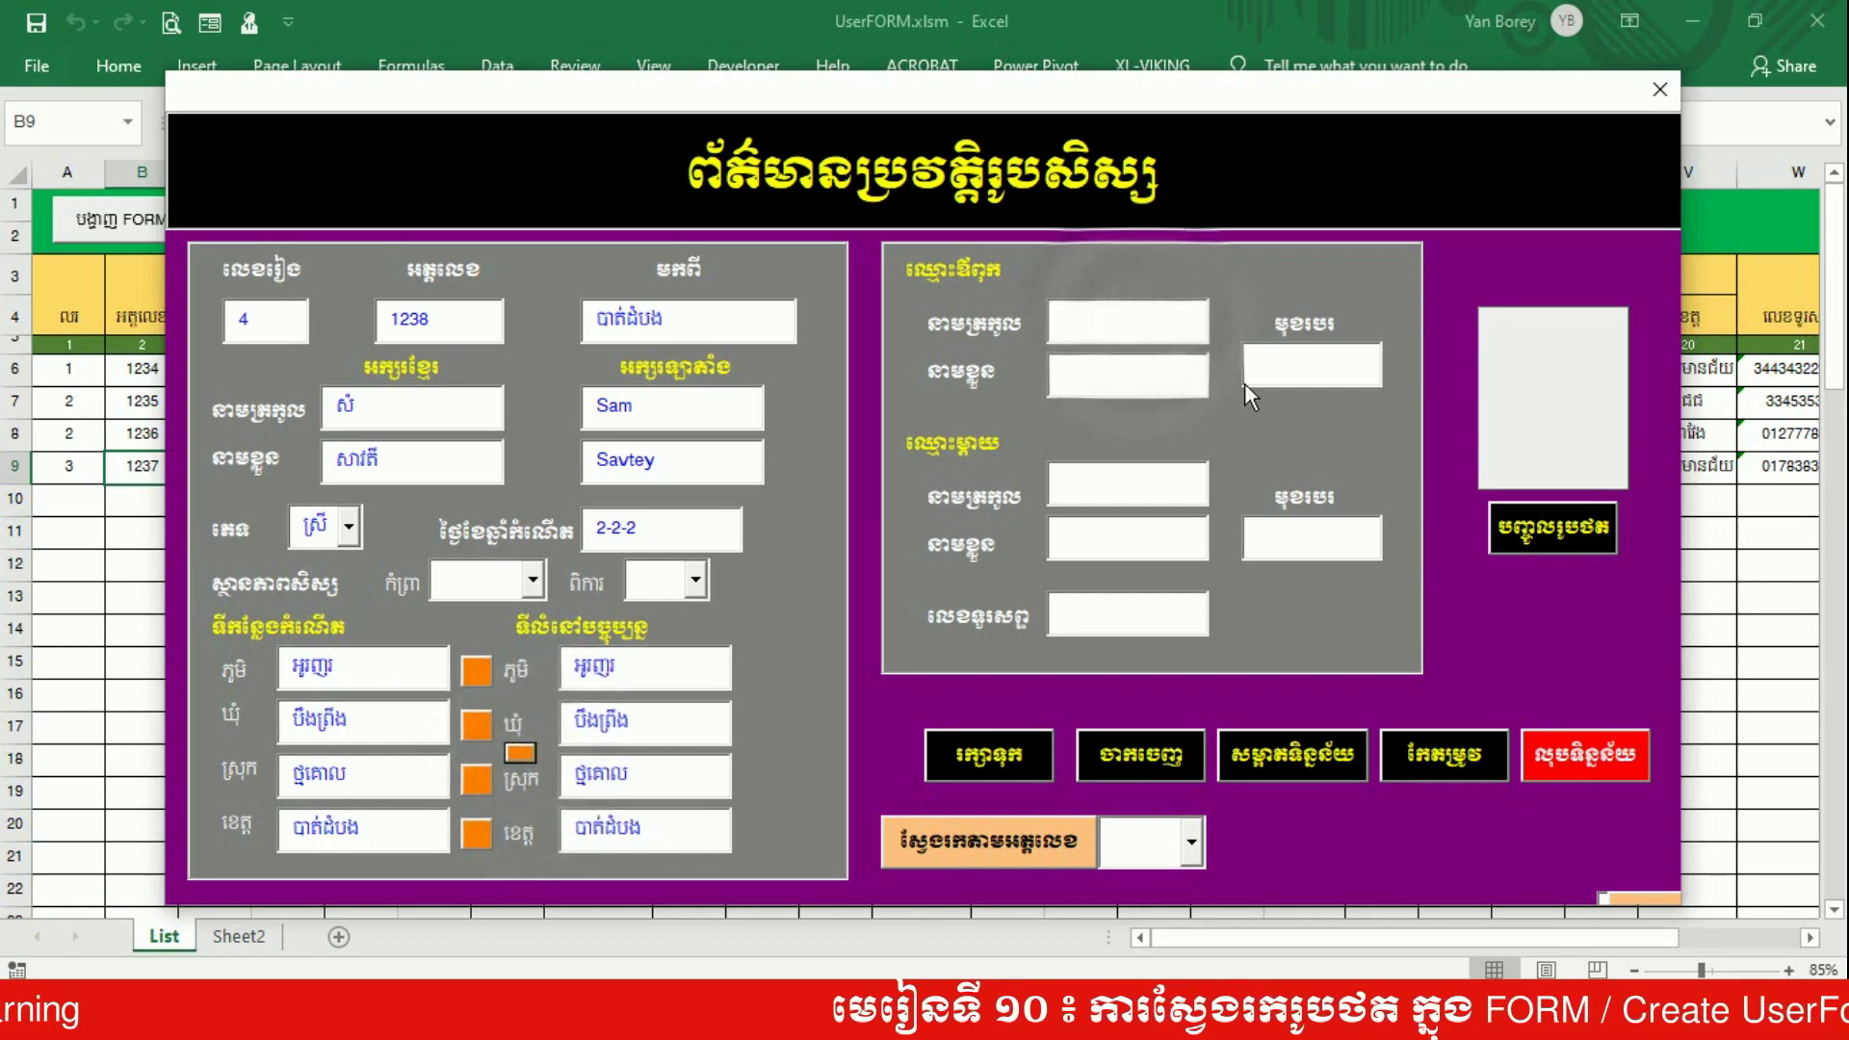
key(Tab)
key(Tab)
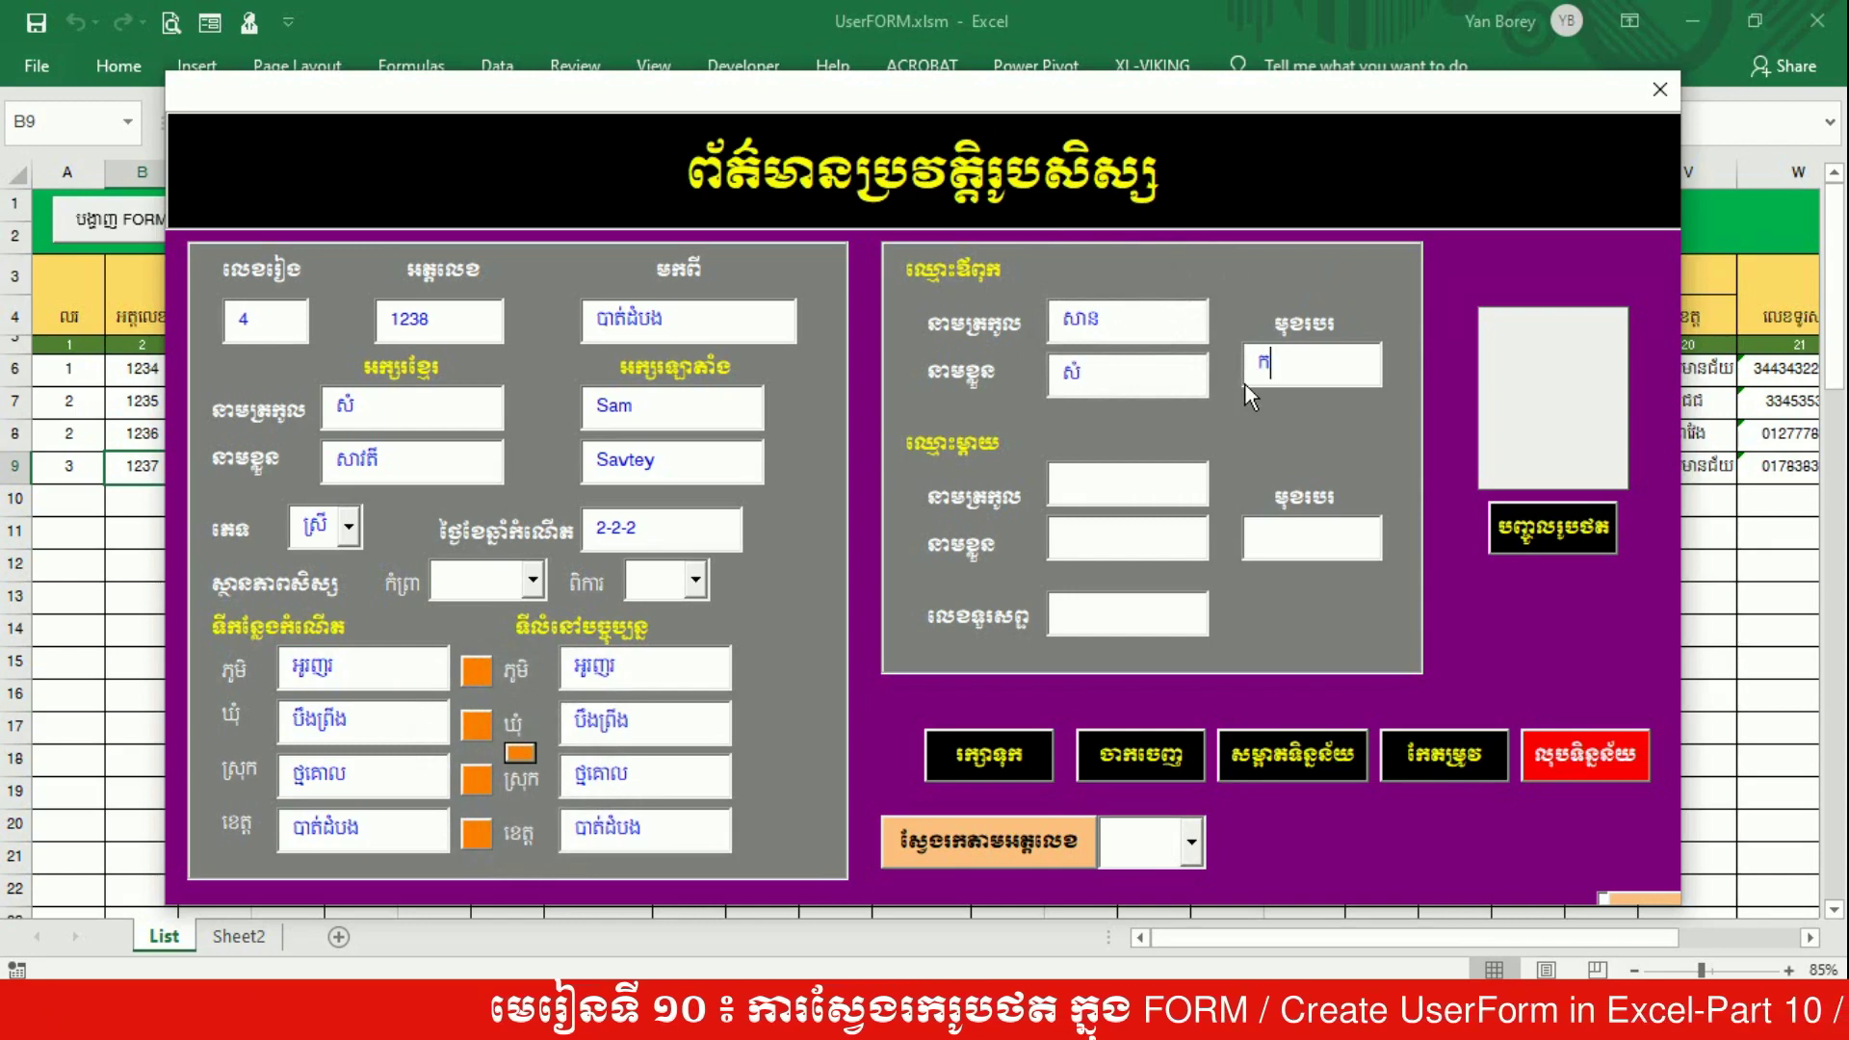
text(ករ)
Enter the mother's surname, given name and occupation (housewife), plus the contact phone number
key(Tab)
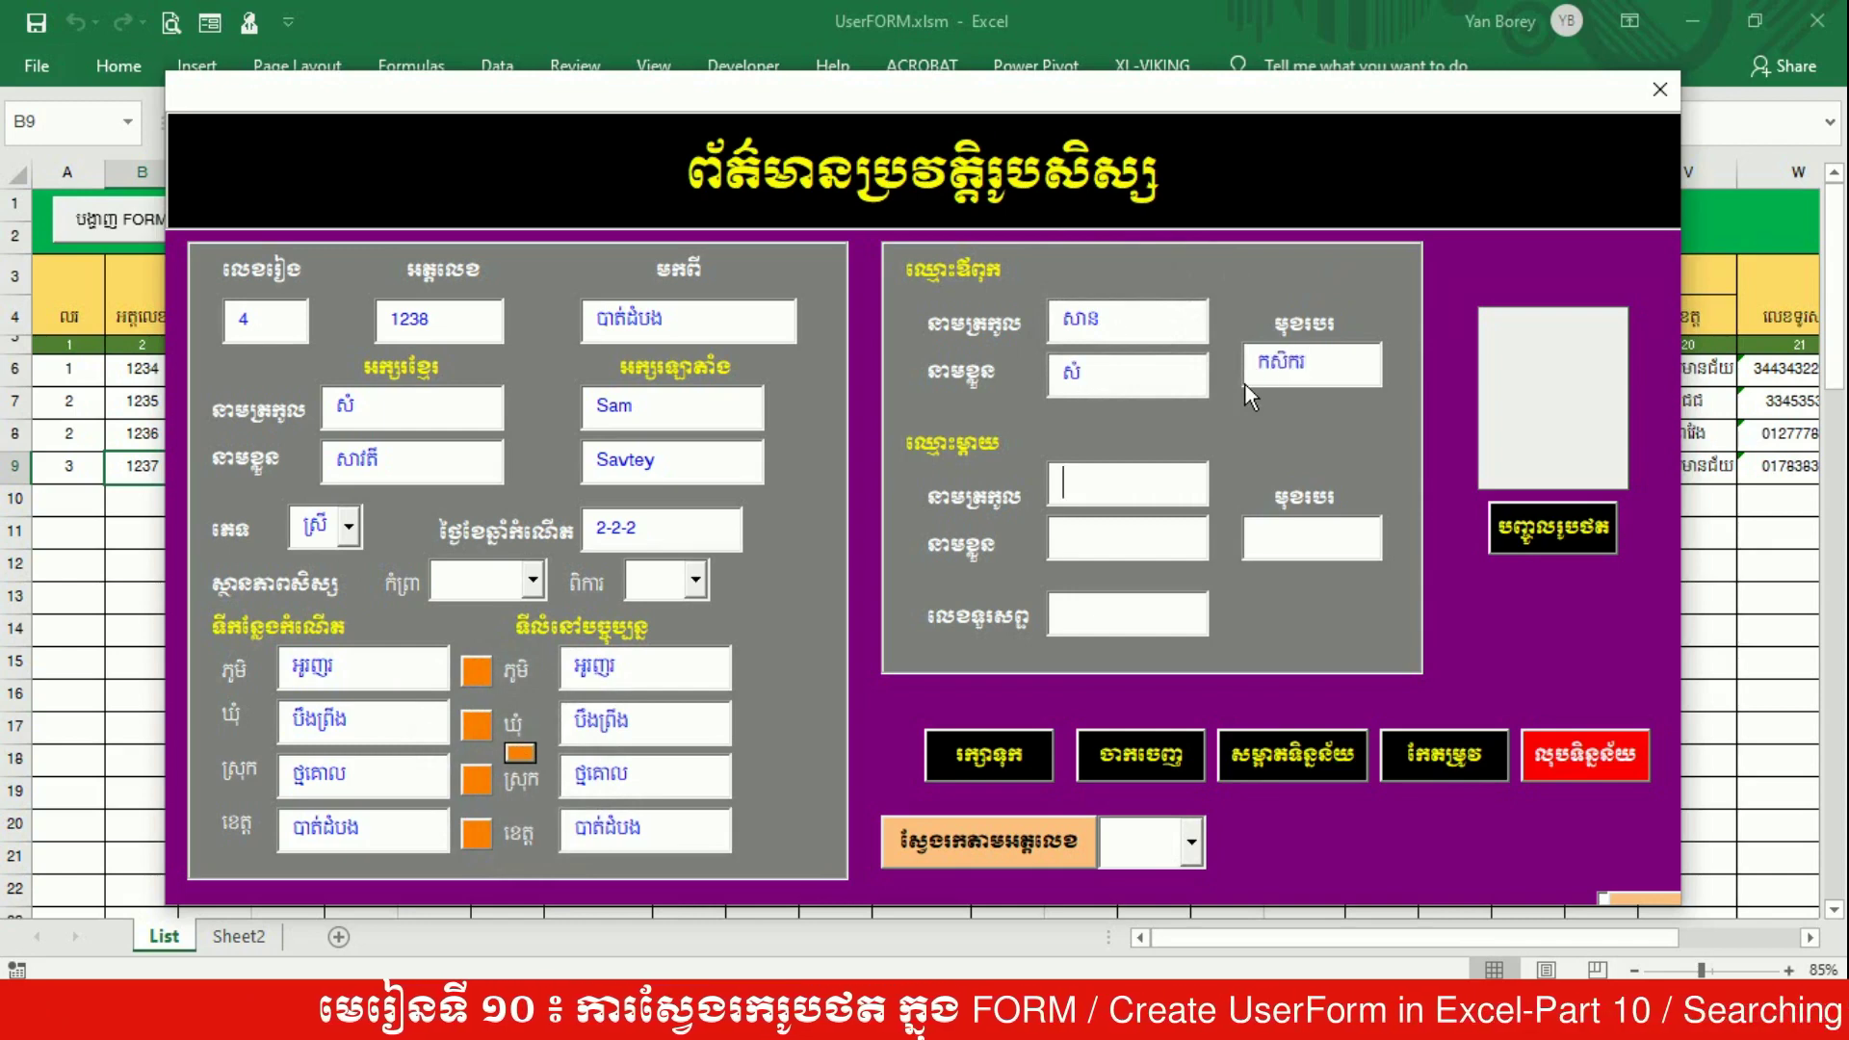
key(Tab)
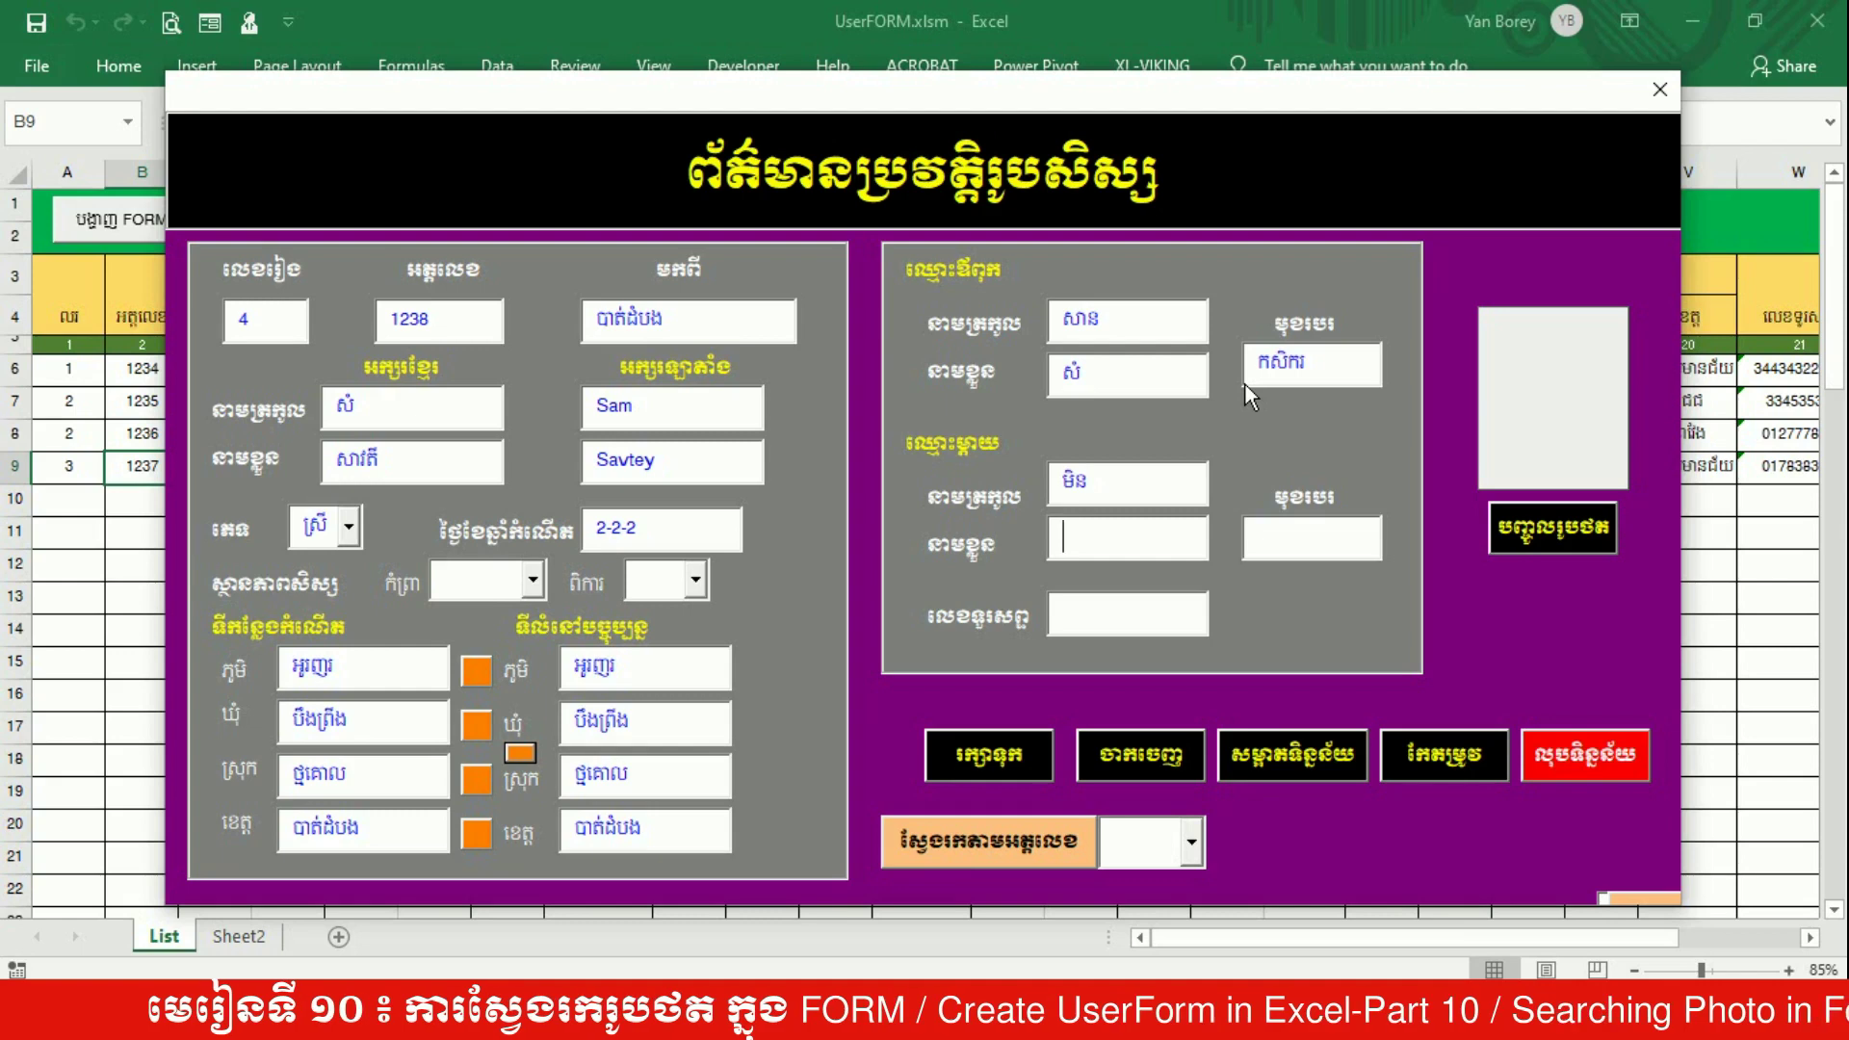
key(Tab)
text(មេផ្ទះ)
key(Tab)
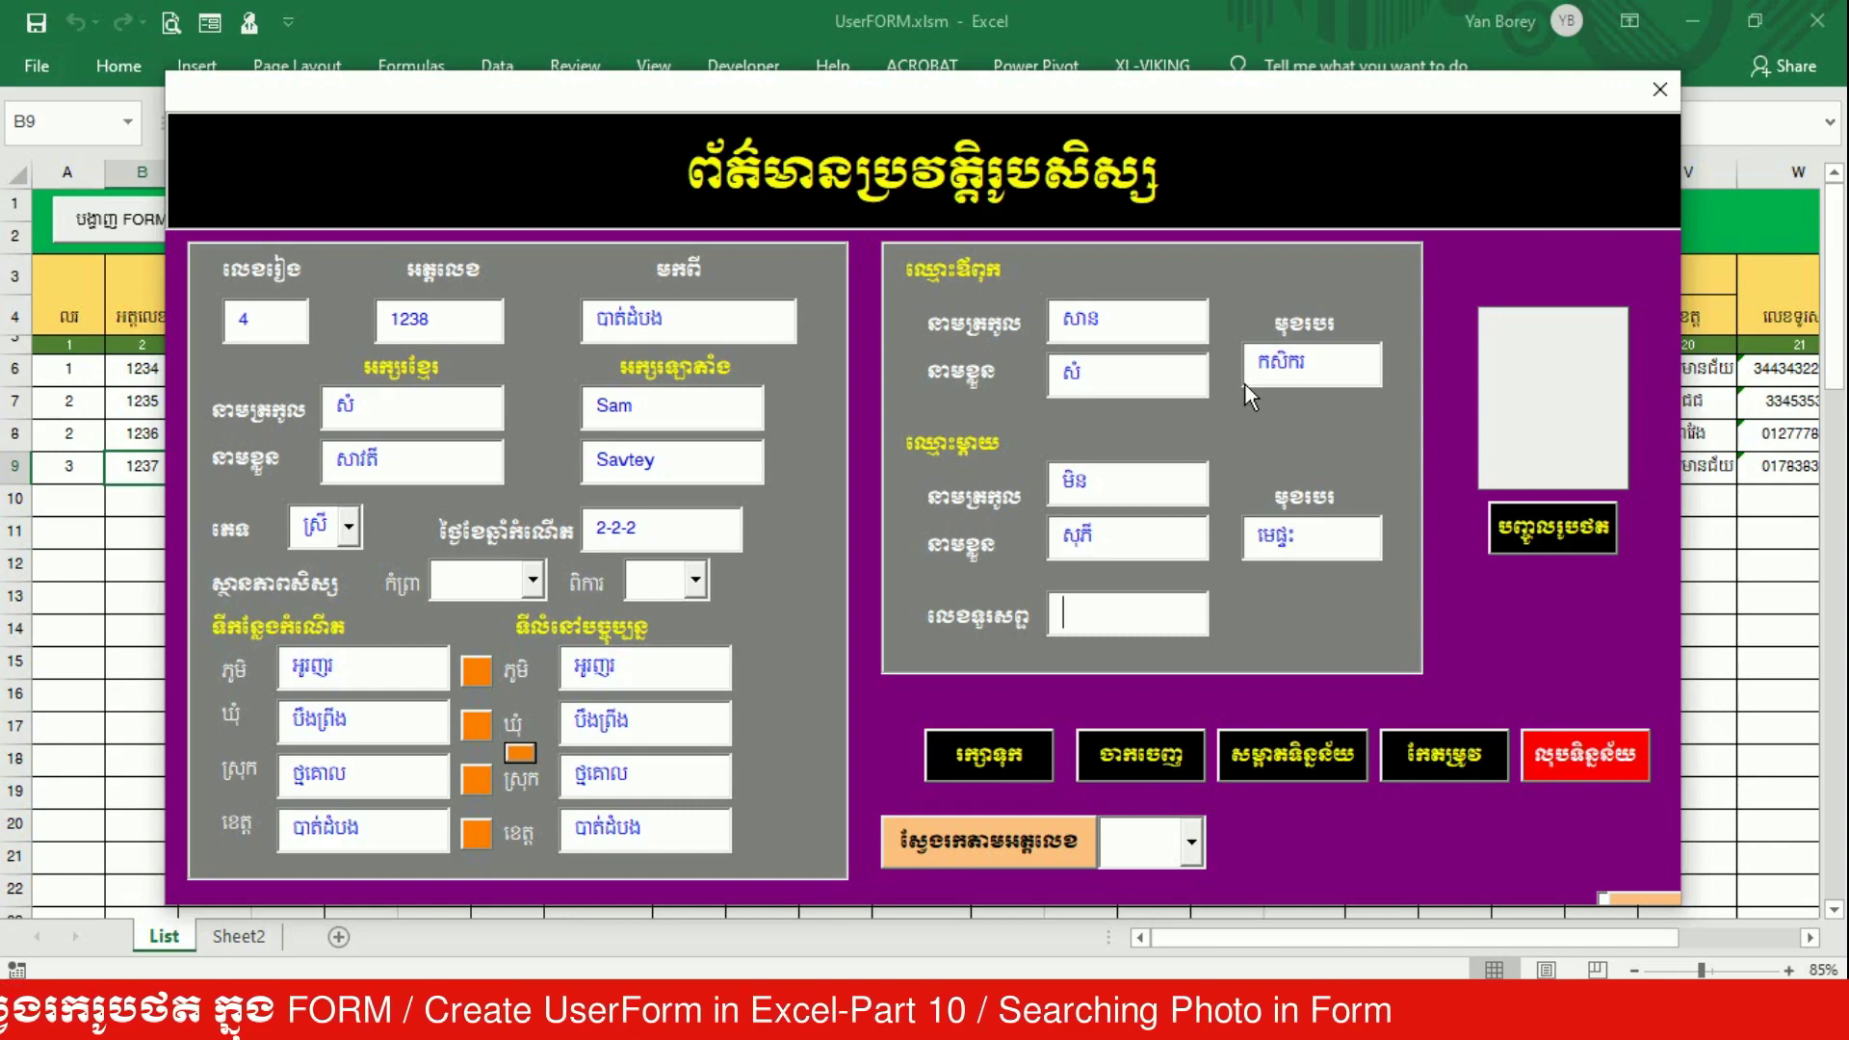
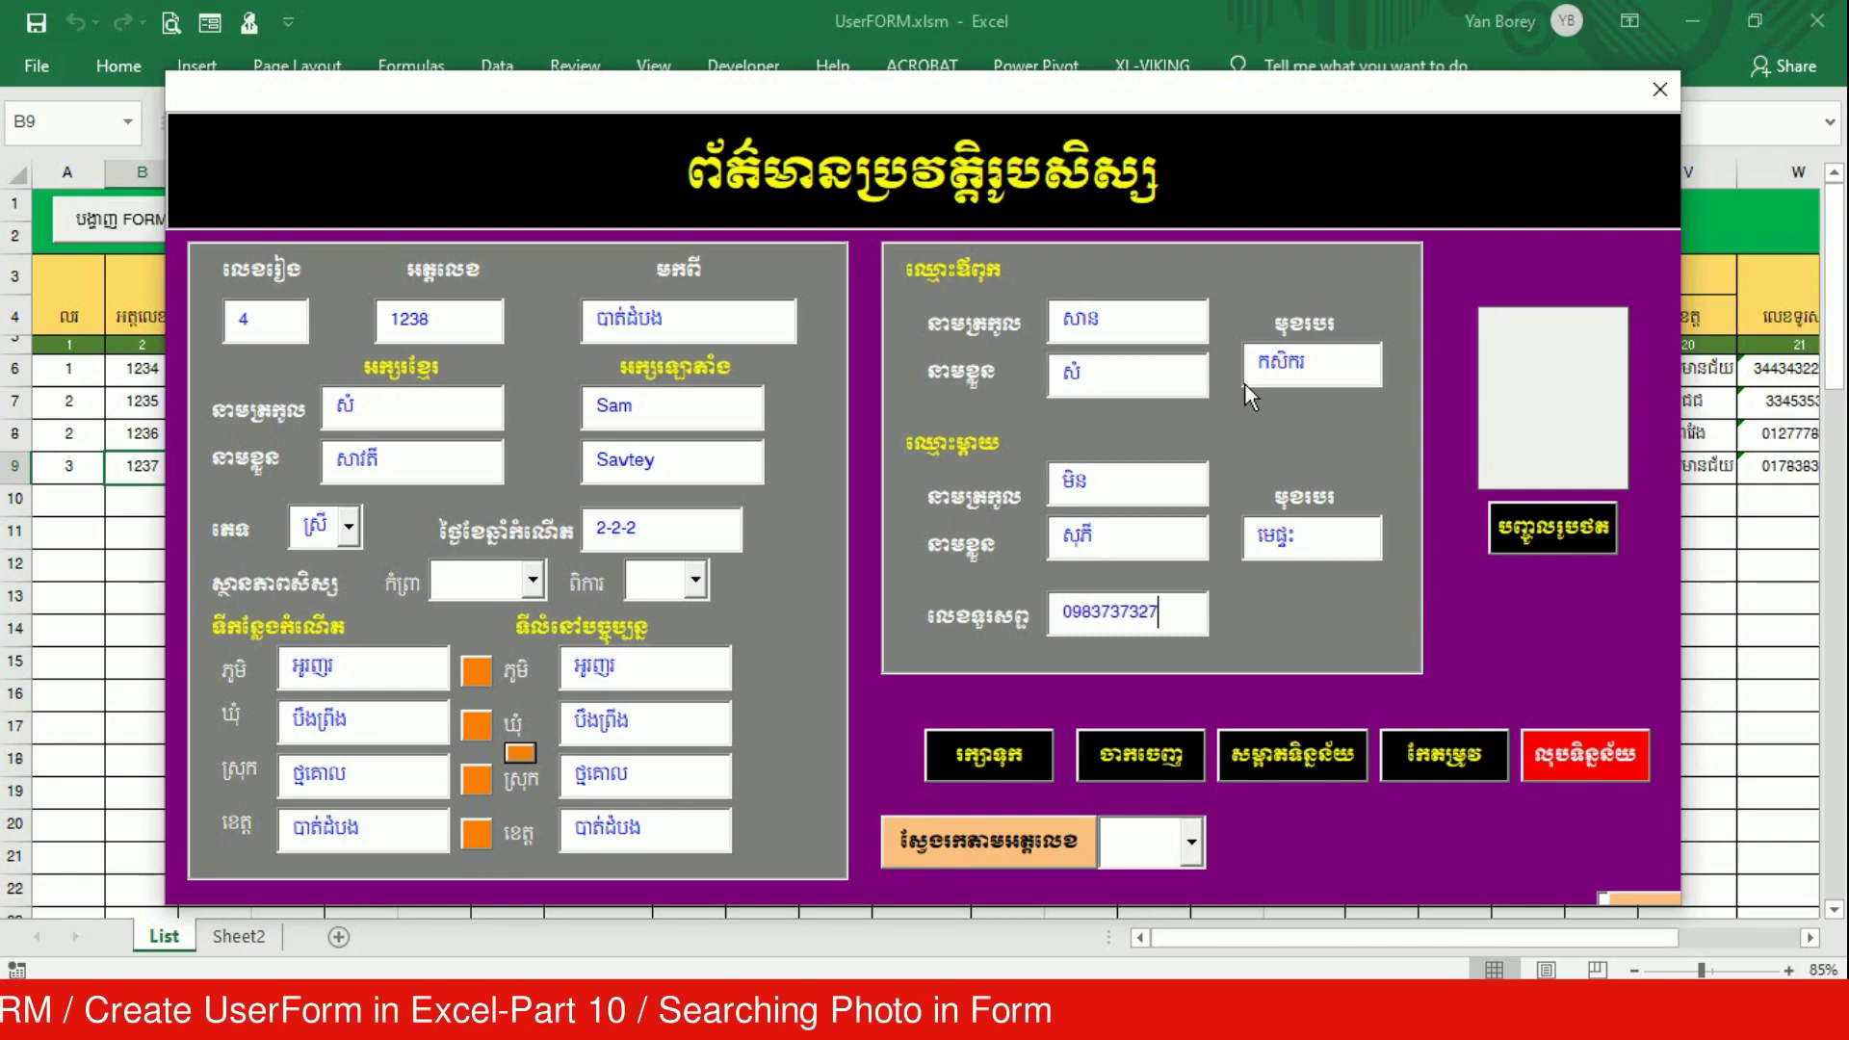
click(1533, 527)
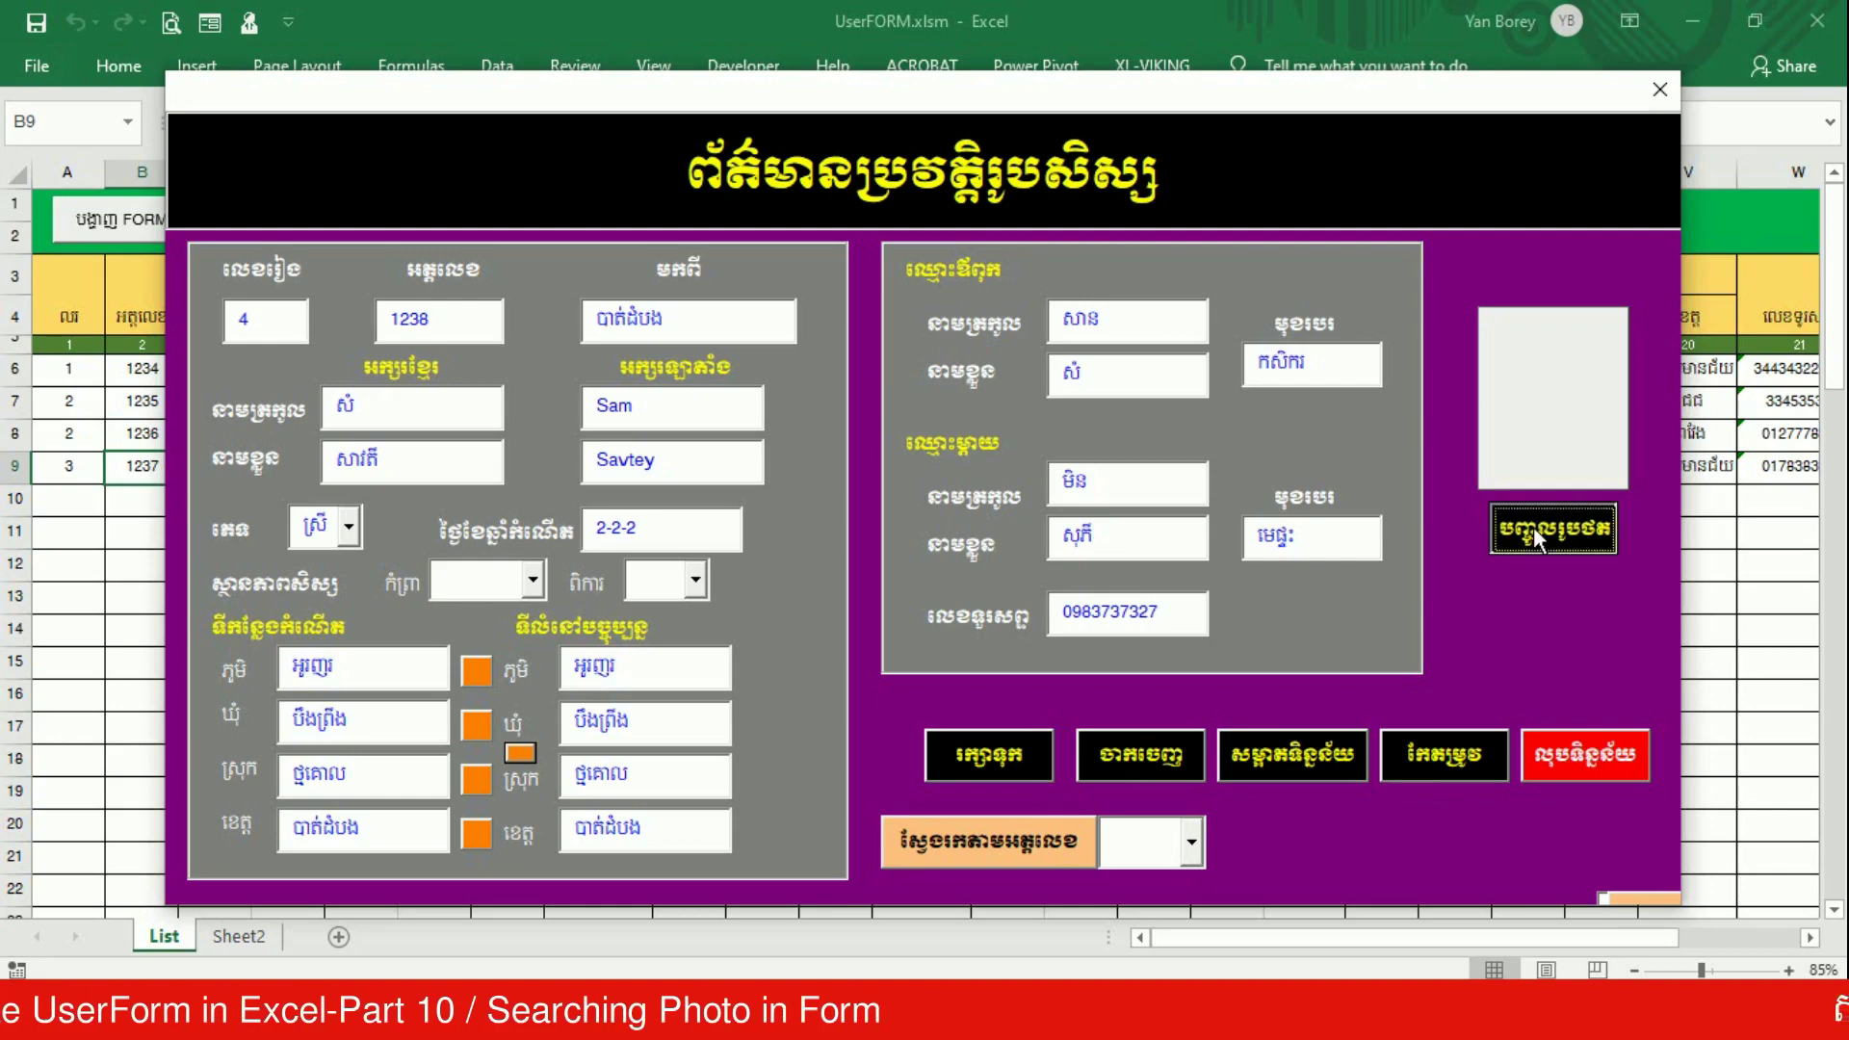
Load NoPhoto.jpg as the picture, save record 1238 to row 10, and close the form
scroll(1182, 551, down, 2)
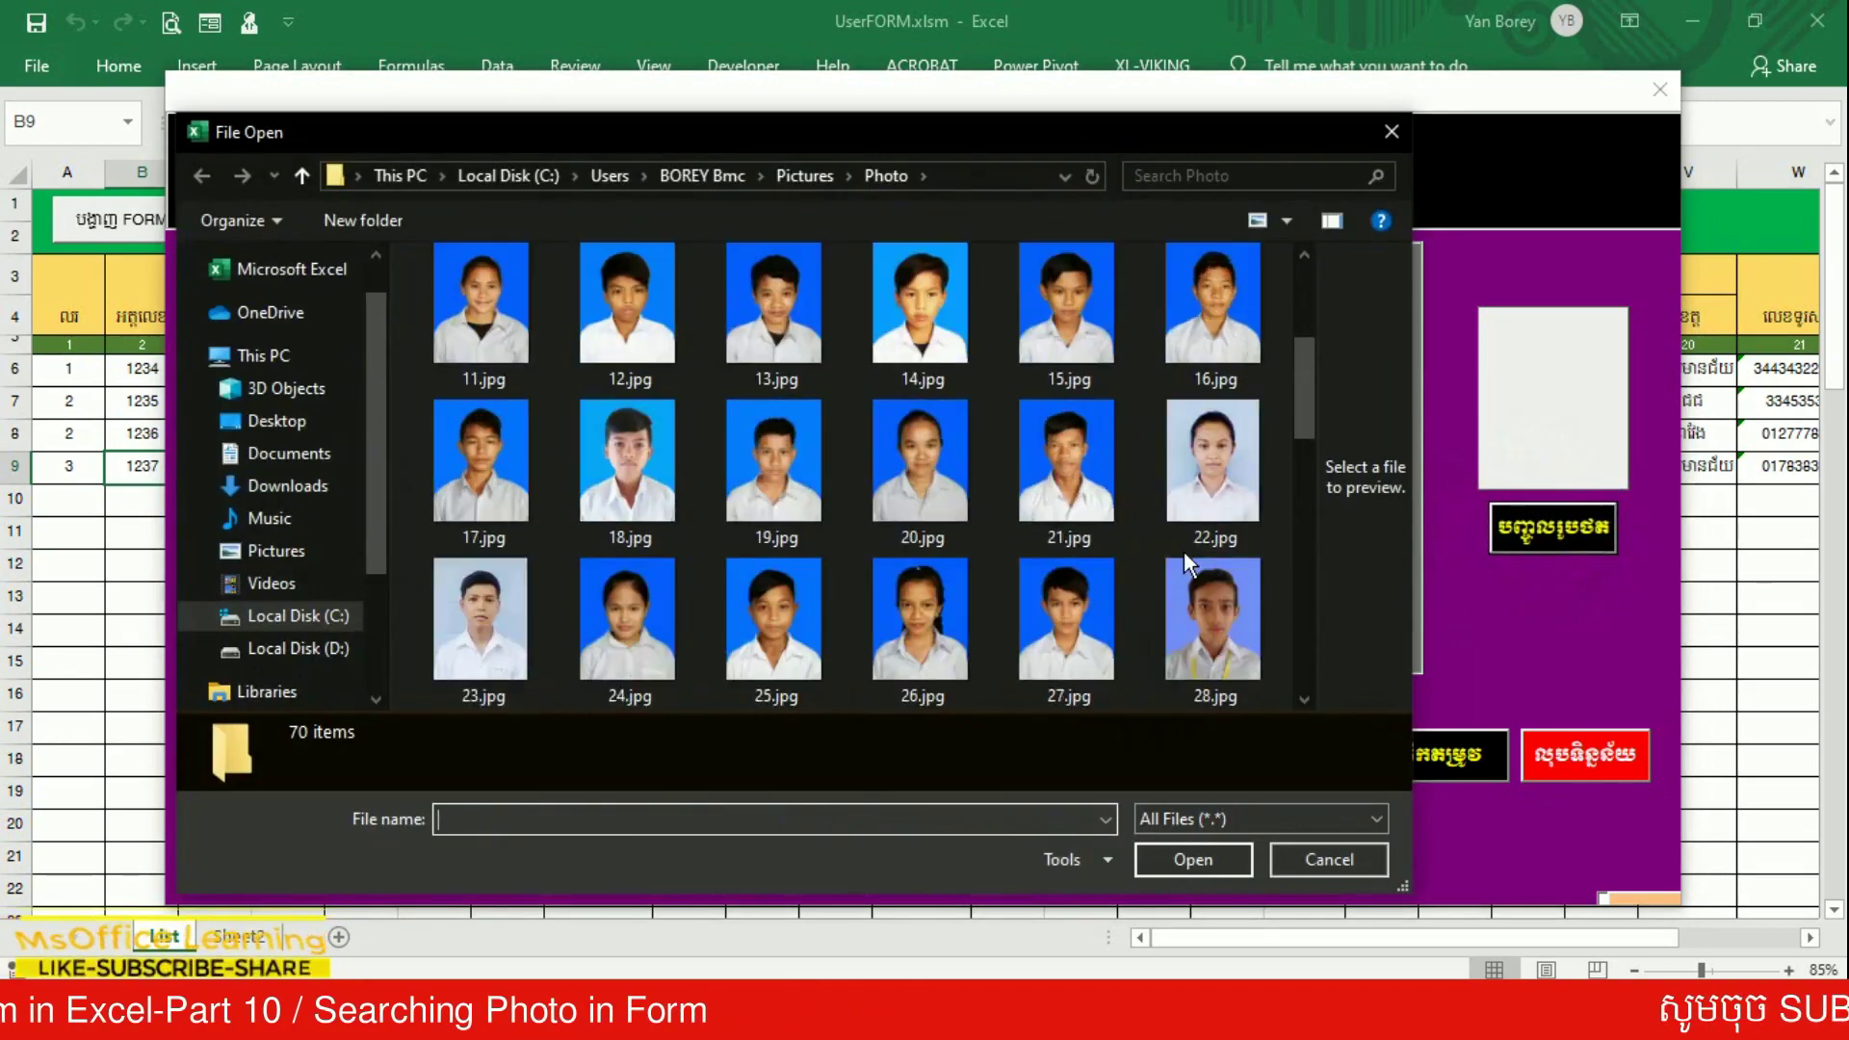
scroll(1183, 551, down, 5)
scroll(1127, 616, down, 2)
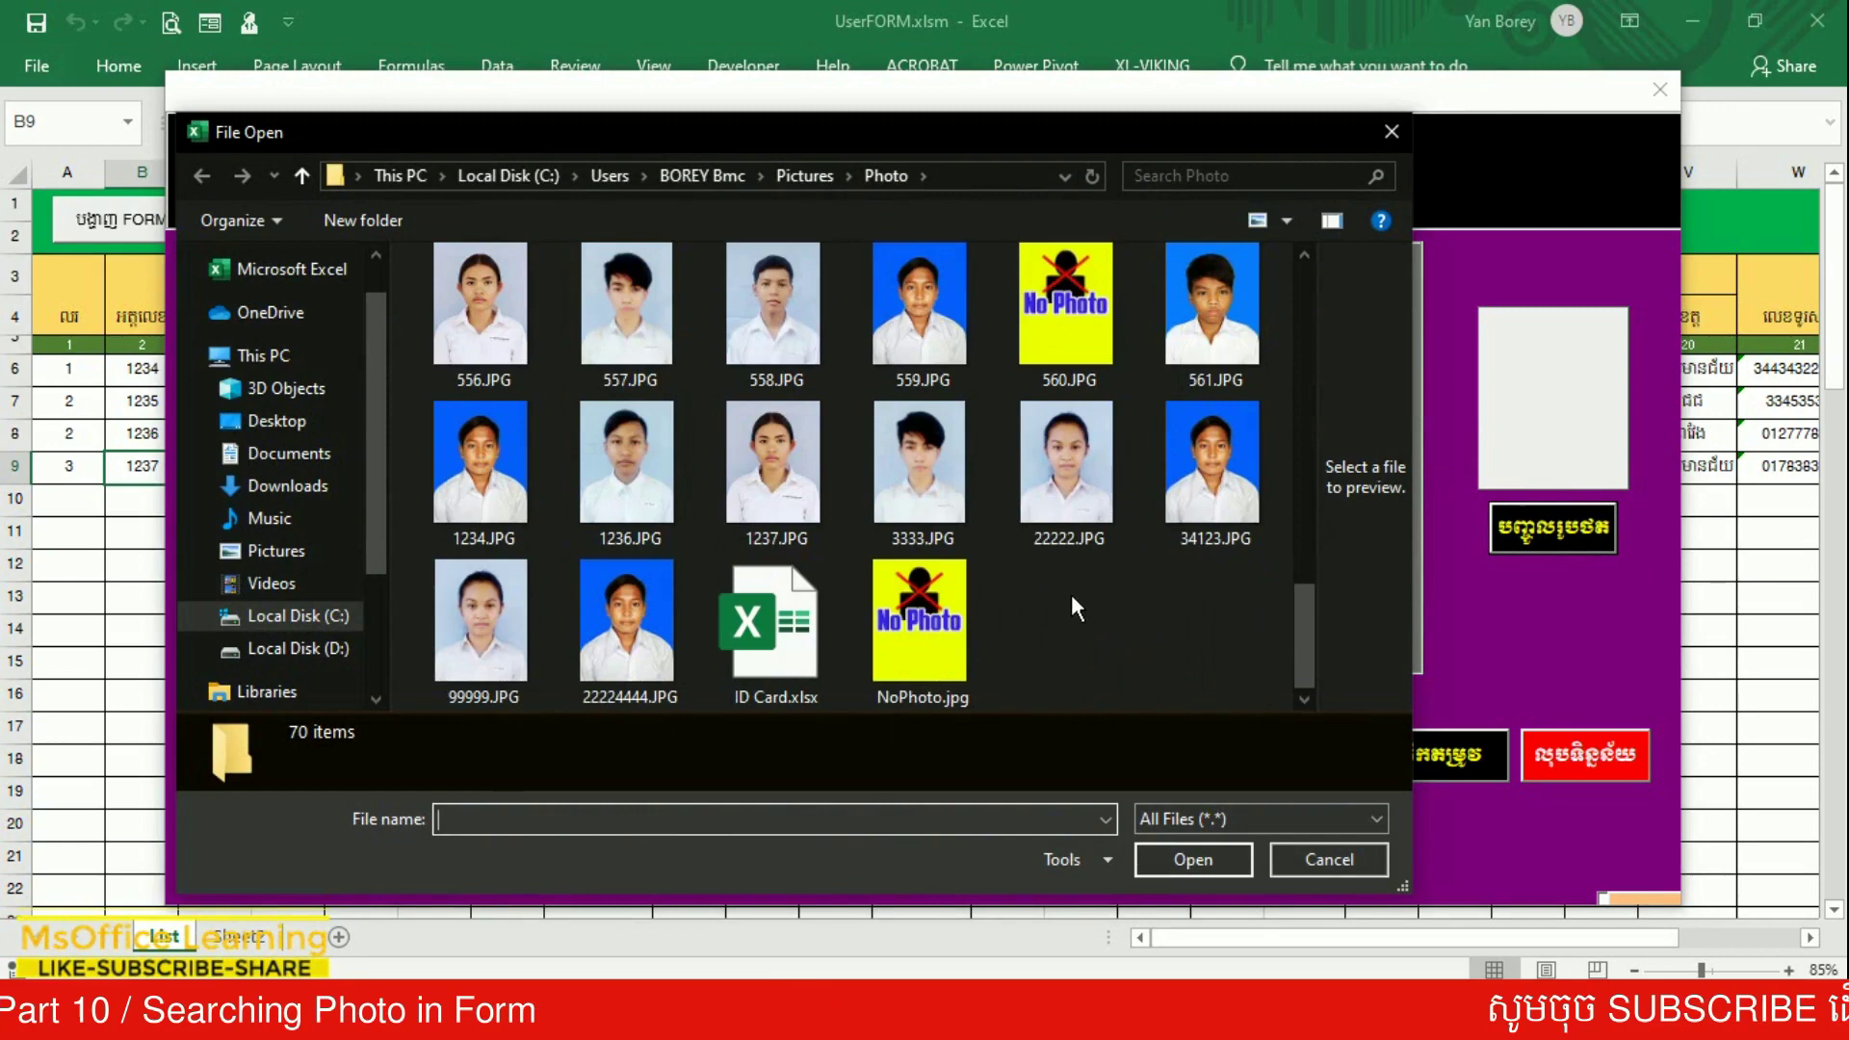
click(938, 655)
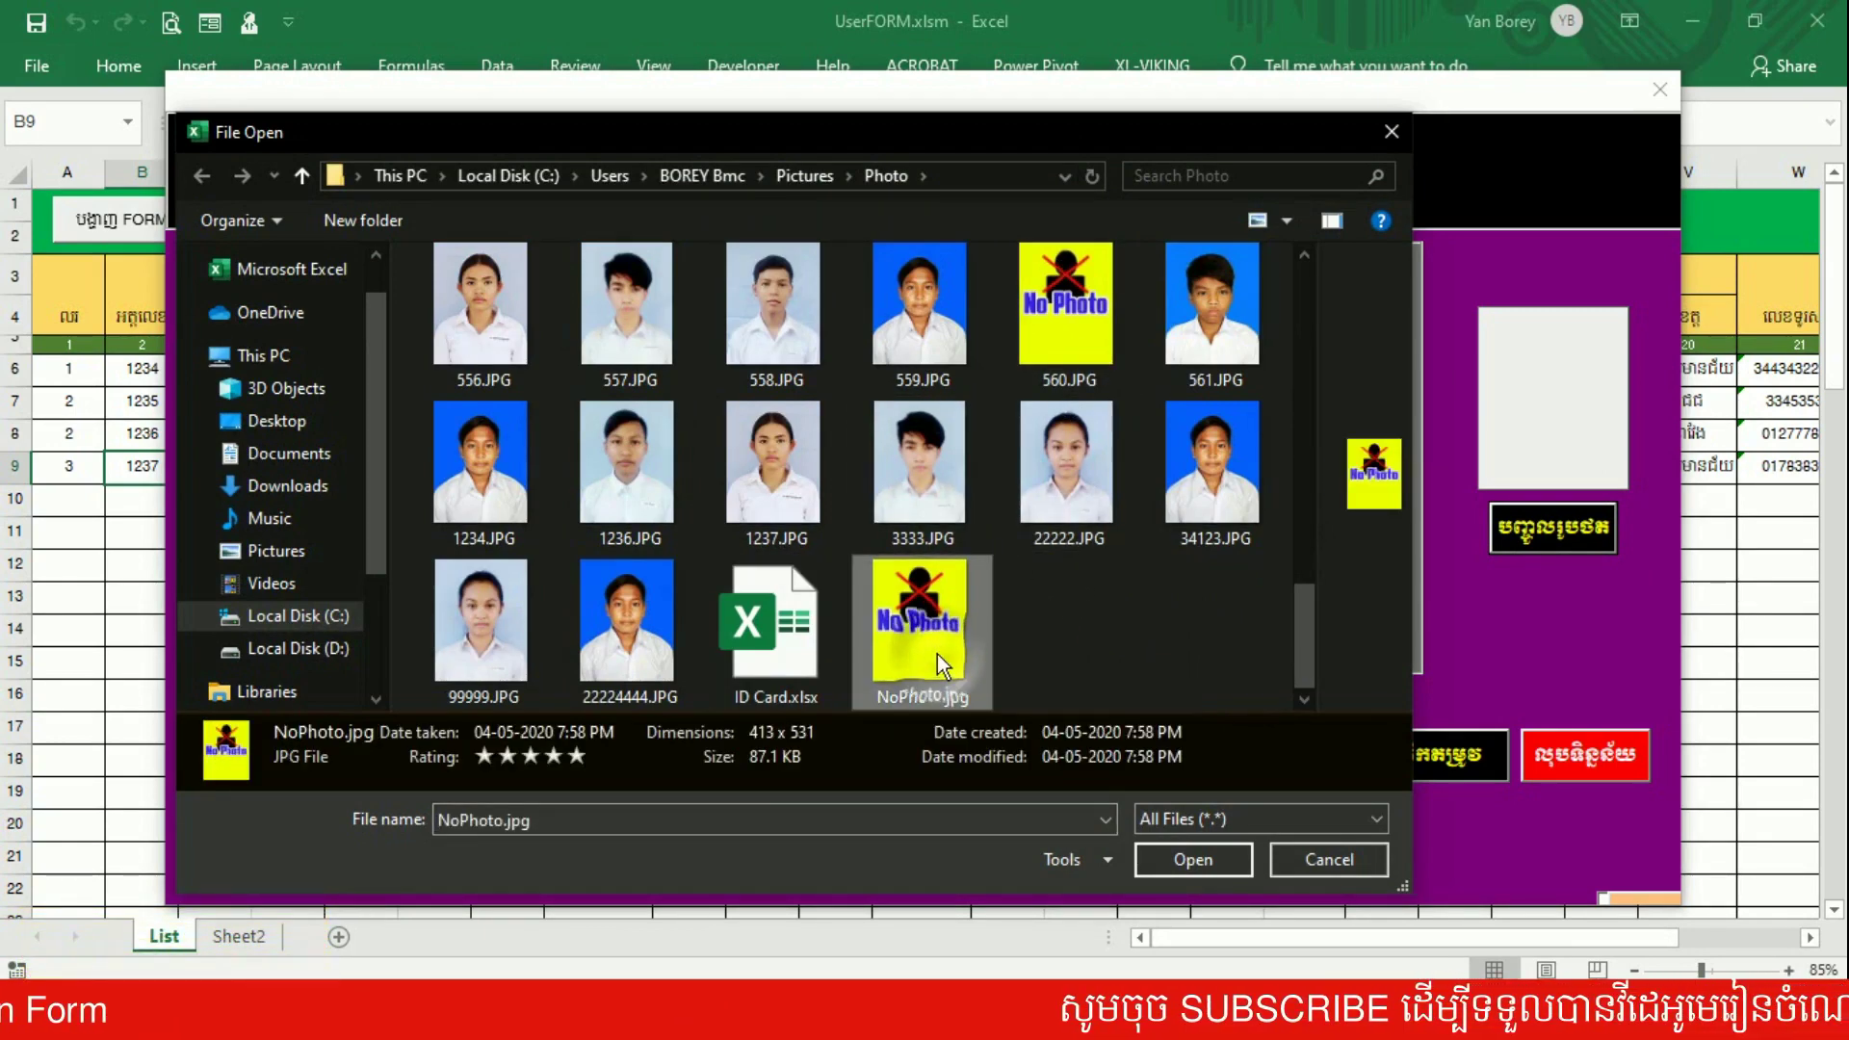
click(1205, 855)
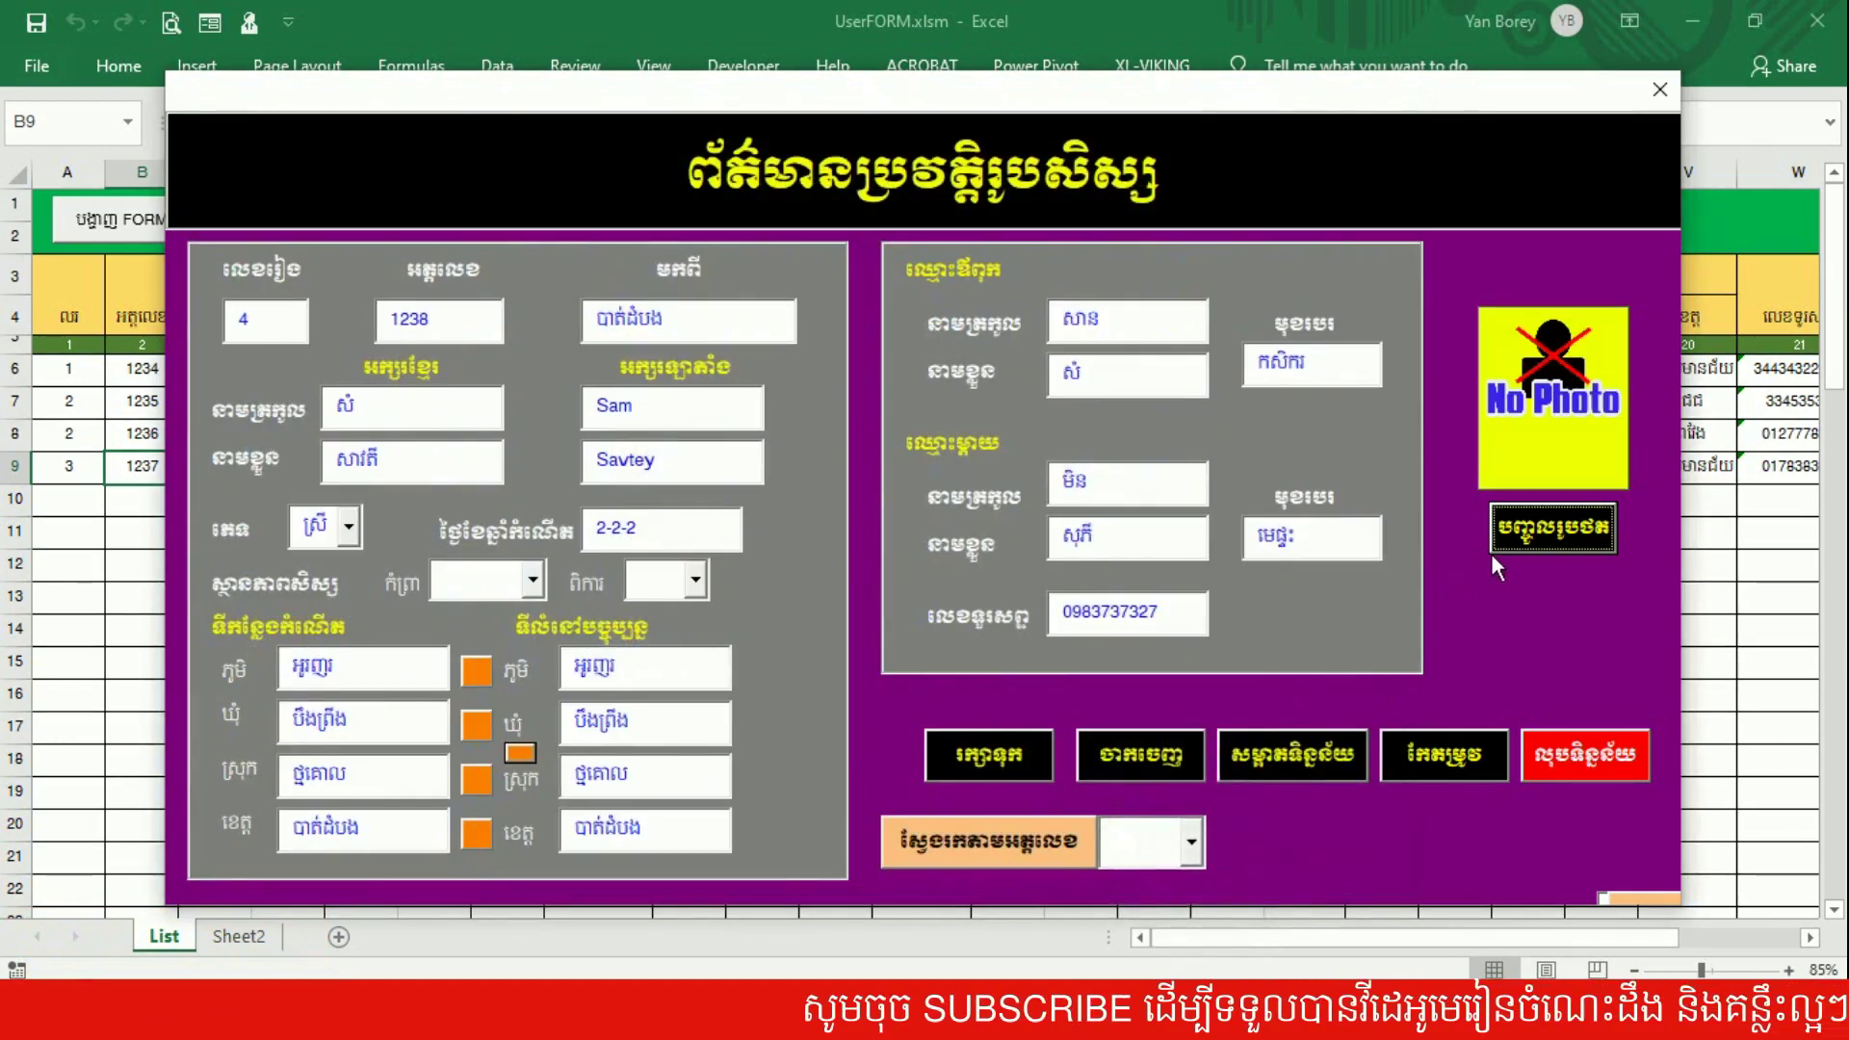
click(997, 754)
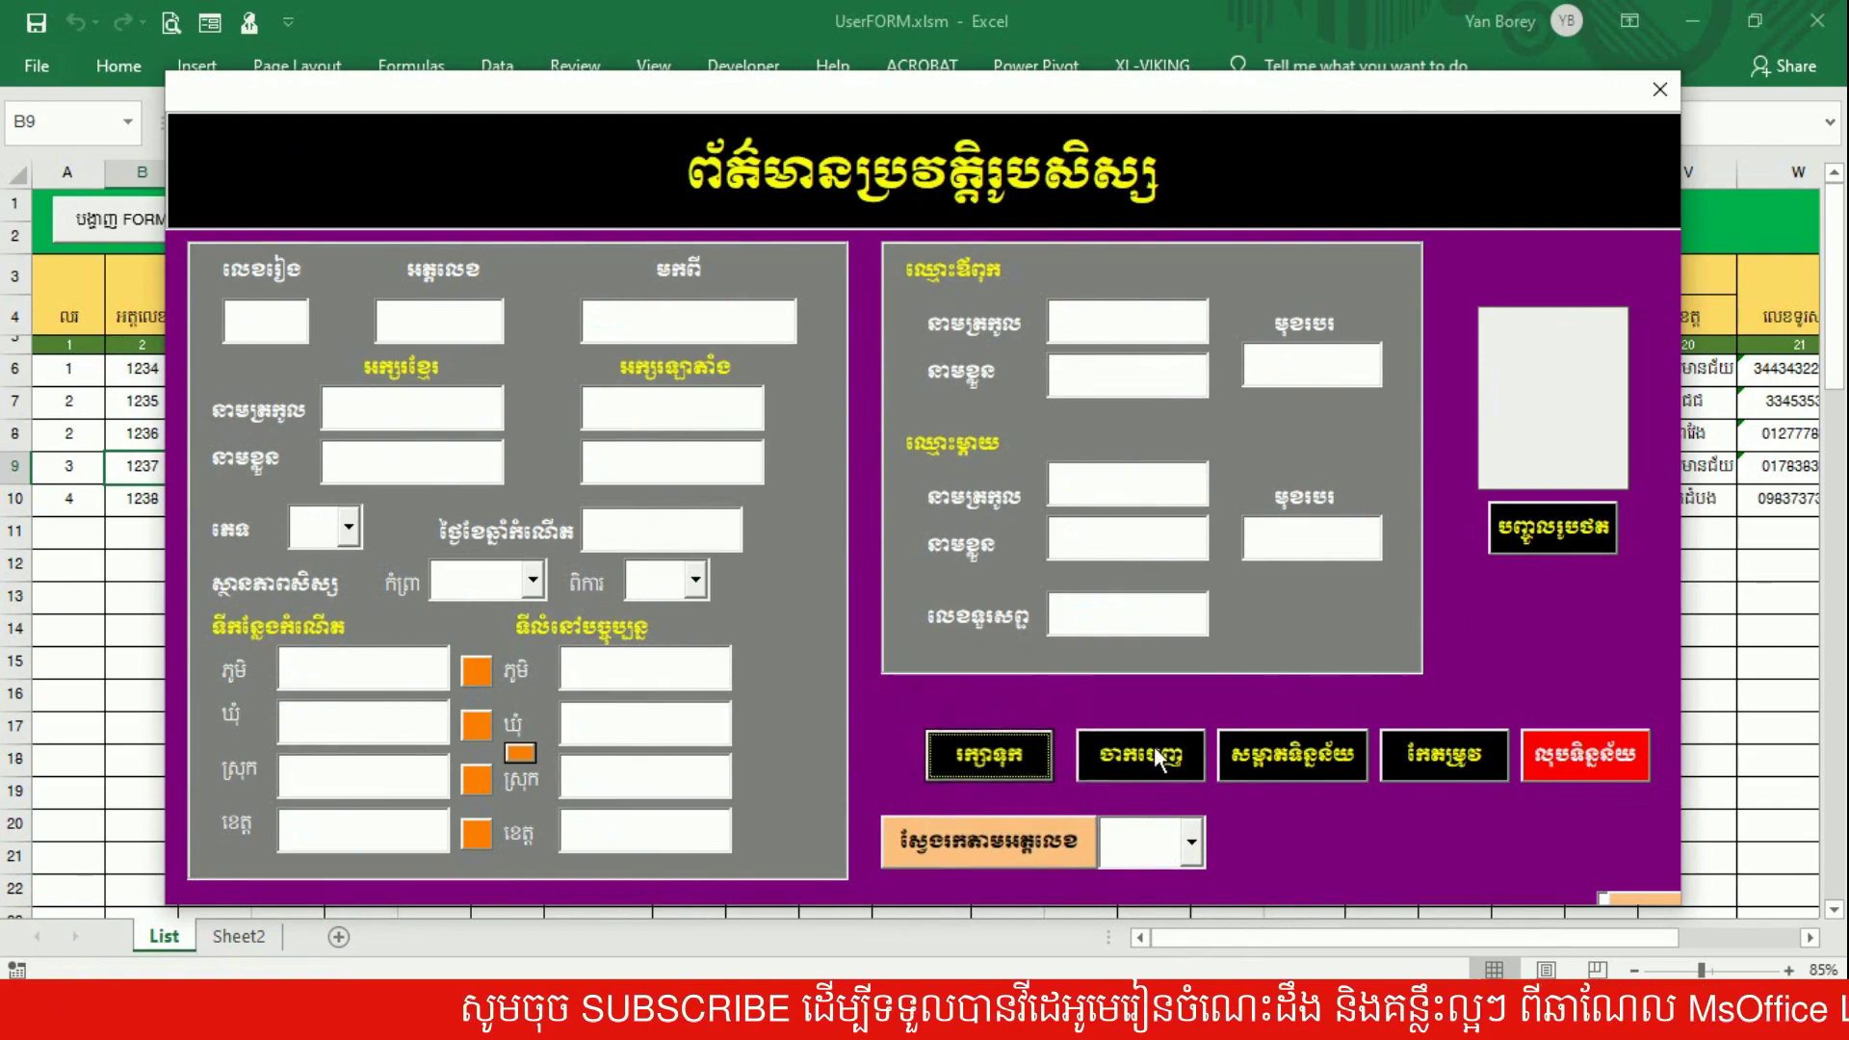
click(1153, 753)
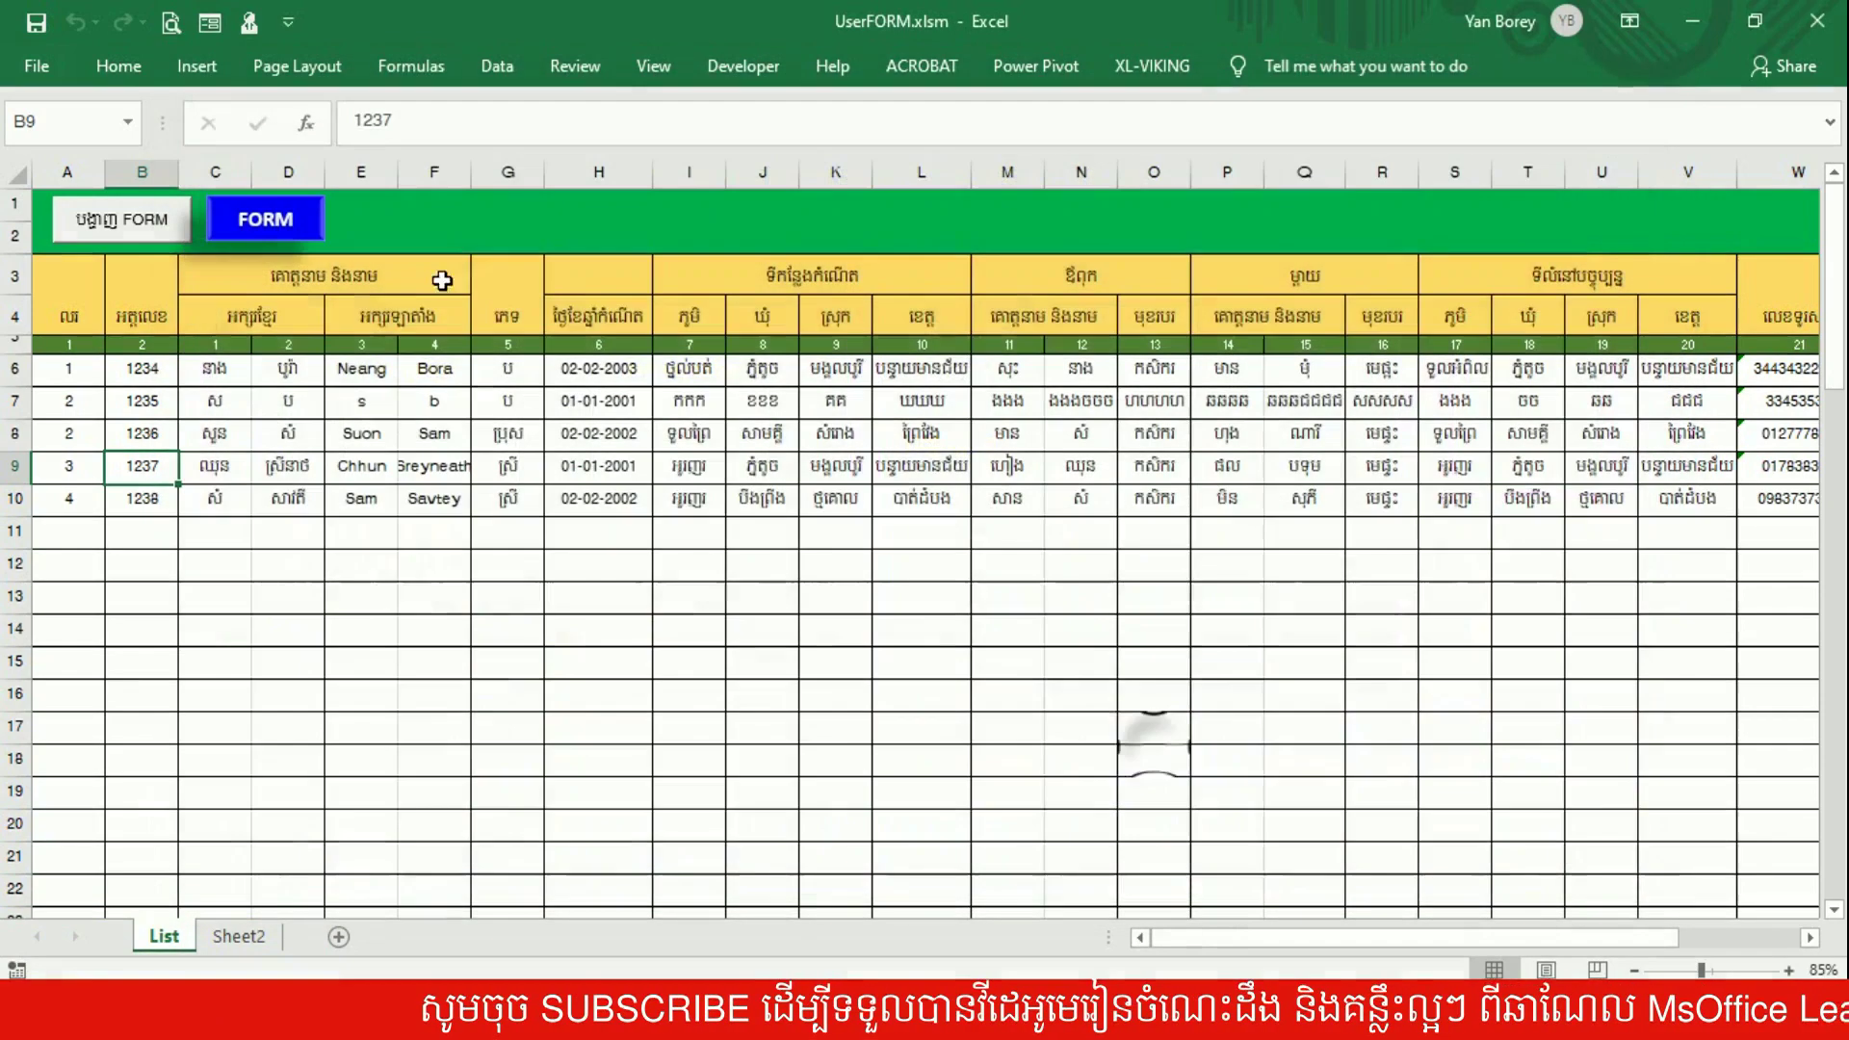
Reopen the form and search IDs 1238 and 1237, loading each record
click(252, 231)
click(1190, 843)
click(1157, 734)
click(1038, 844)
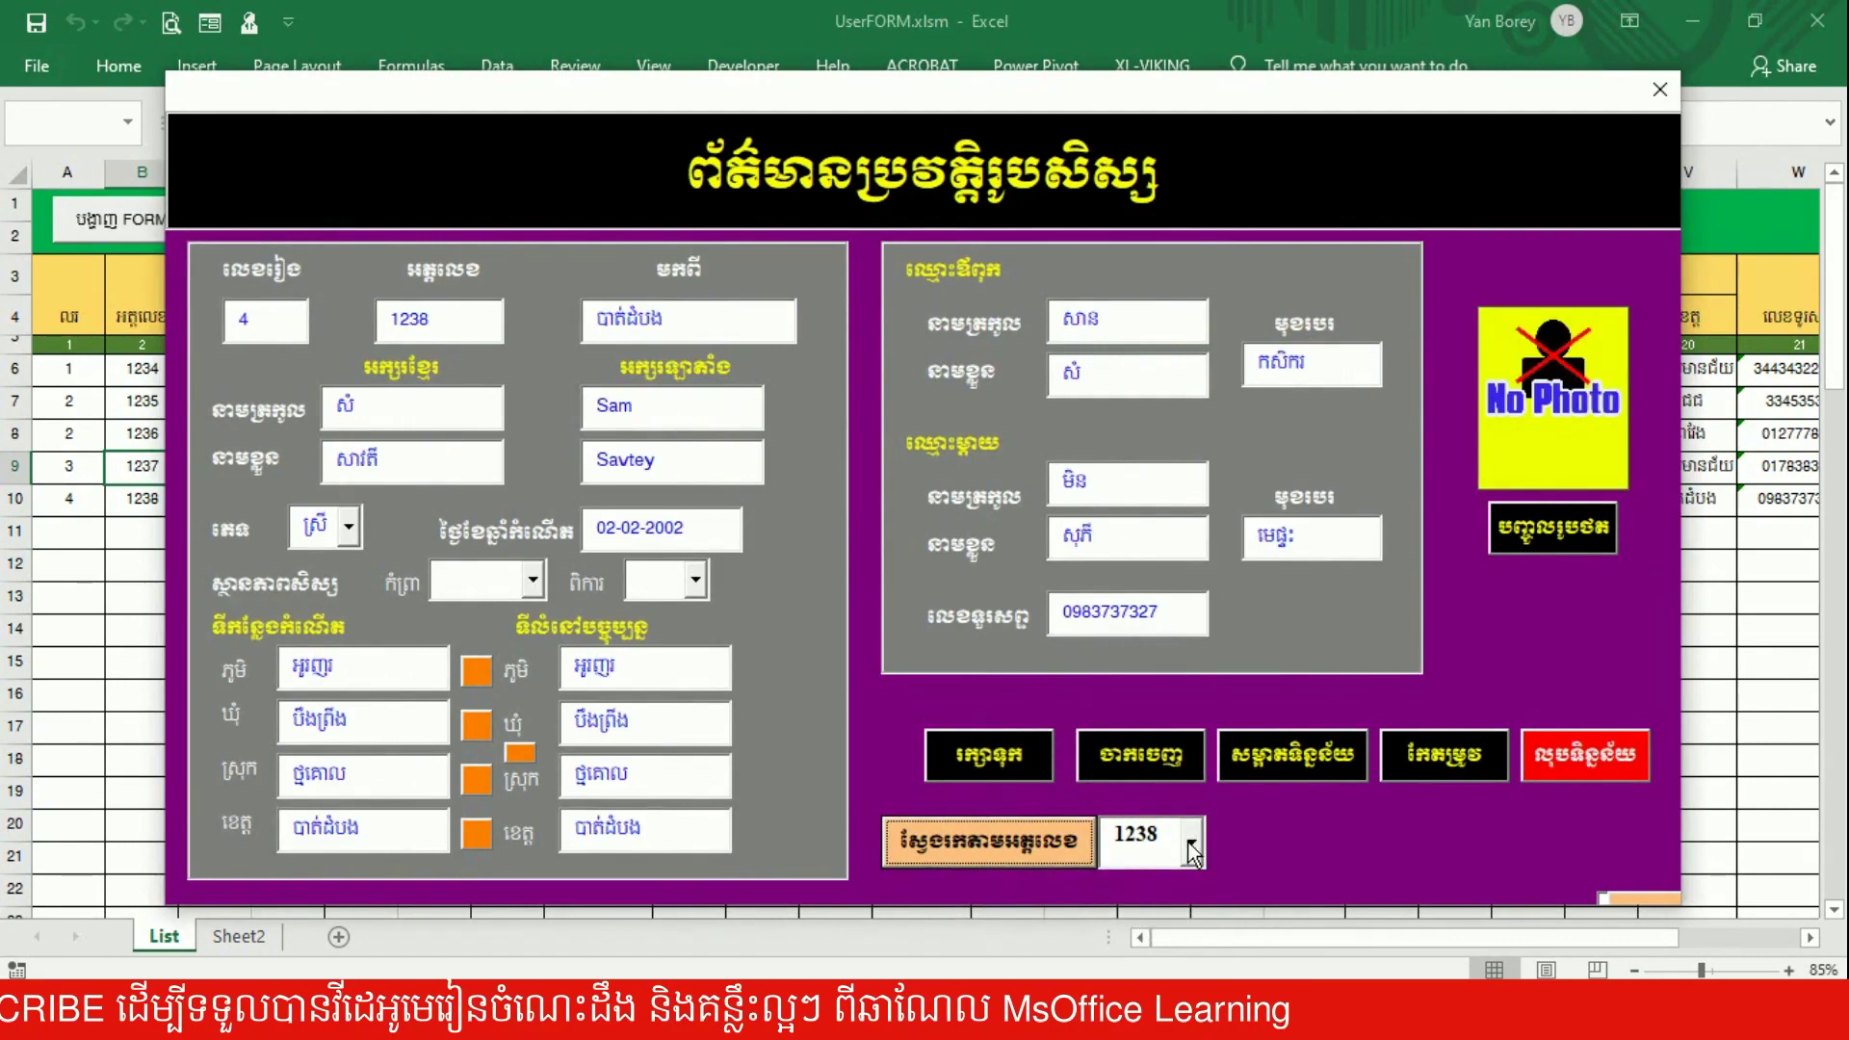
click(1194, 846)
click(1216, 620)
click(1153, 647)
click(1050, 836)
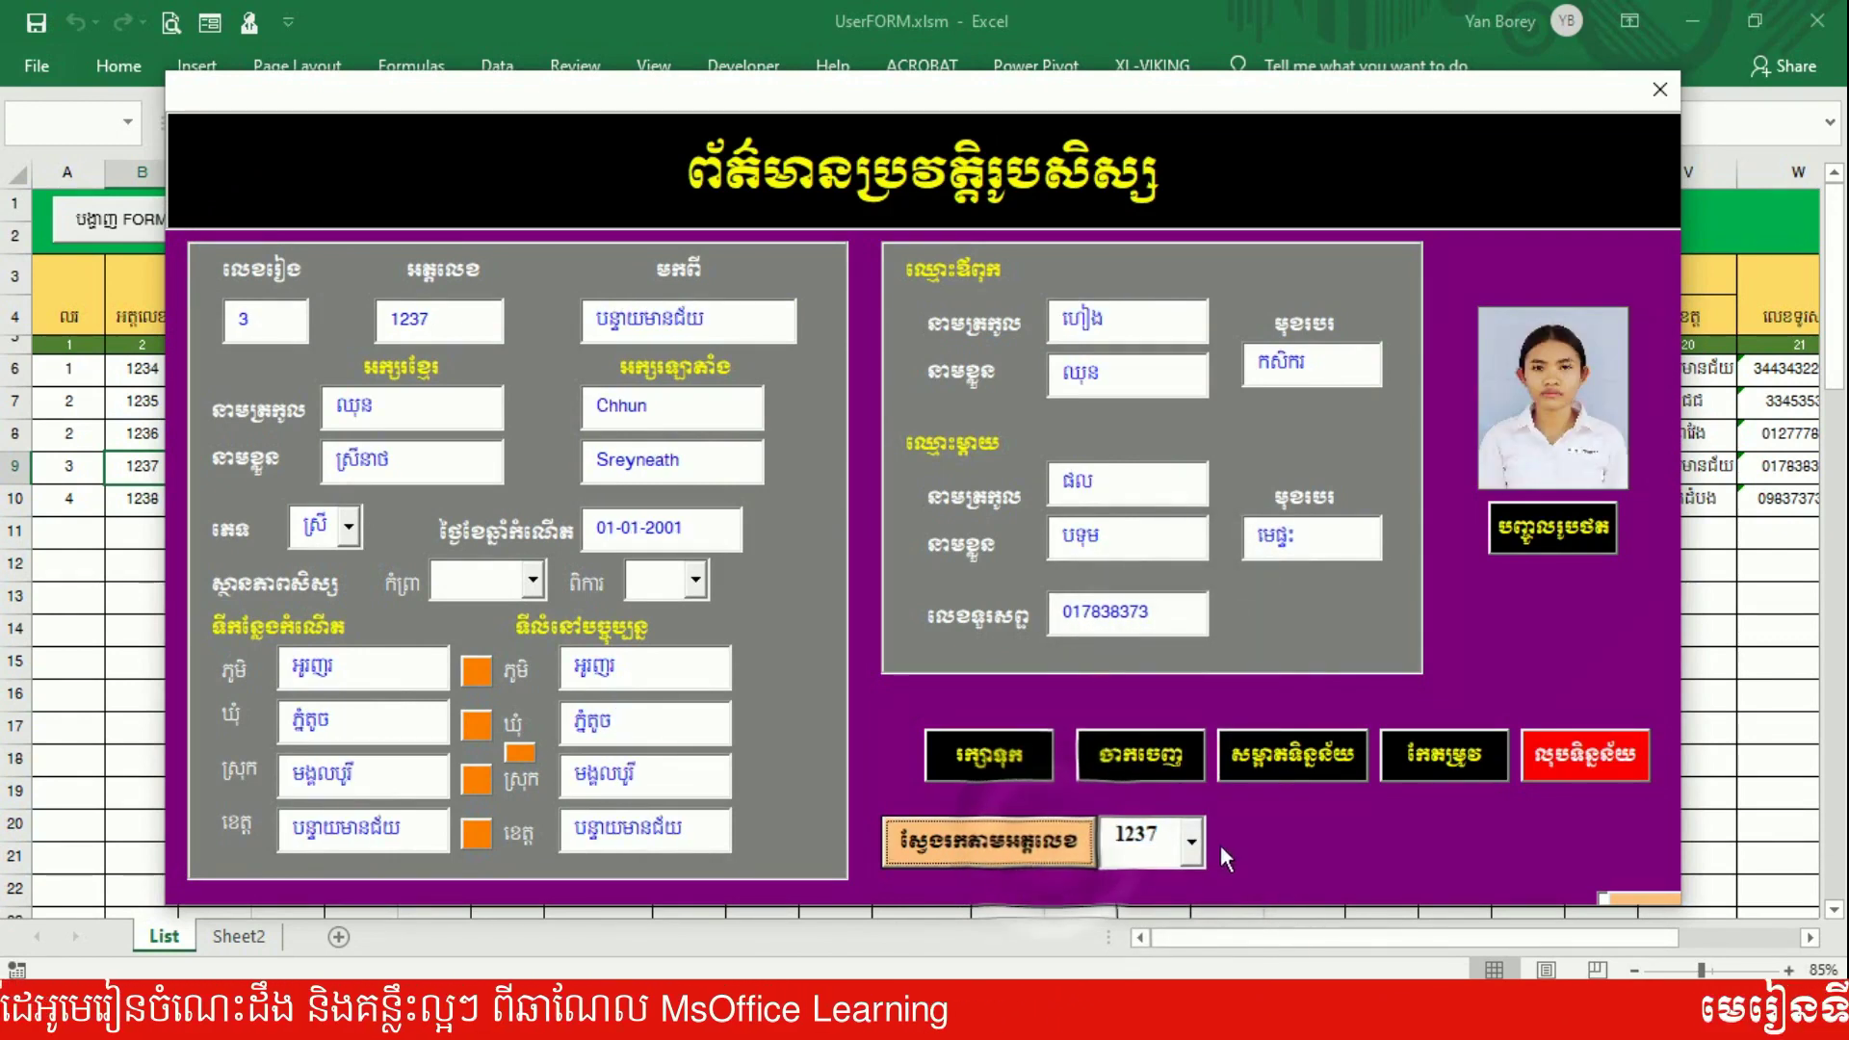
Search 1238 again, then reload 1237 with its details and photo
click(1192, 841)
click(1171, 643)
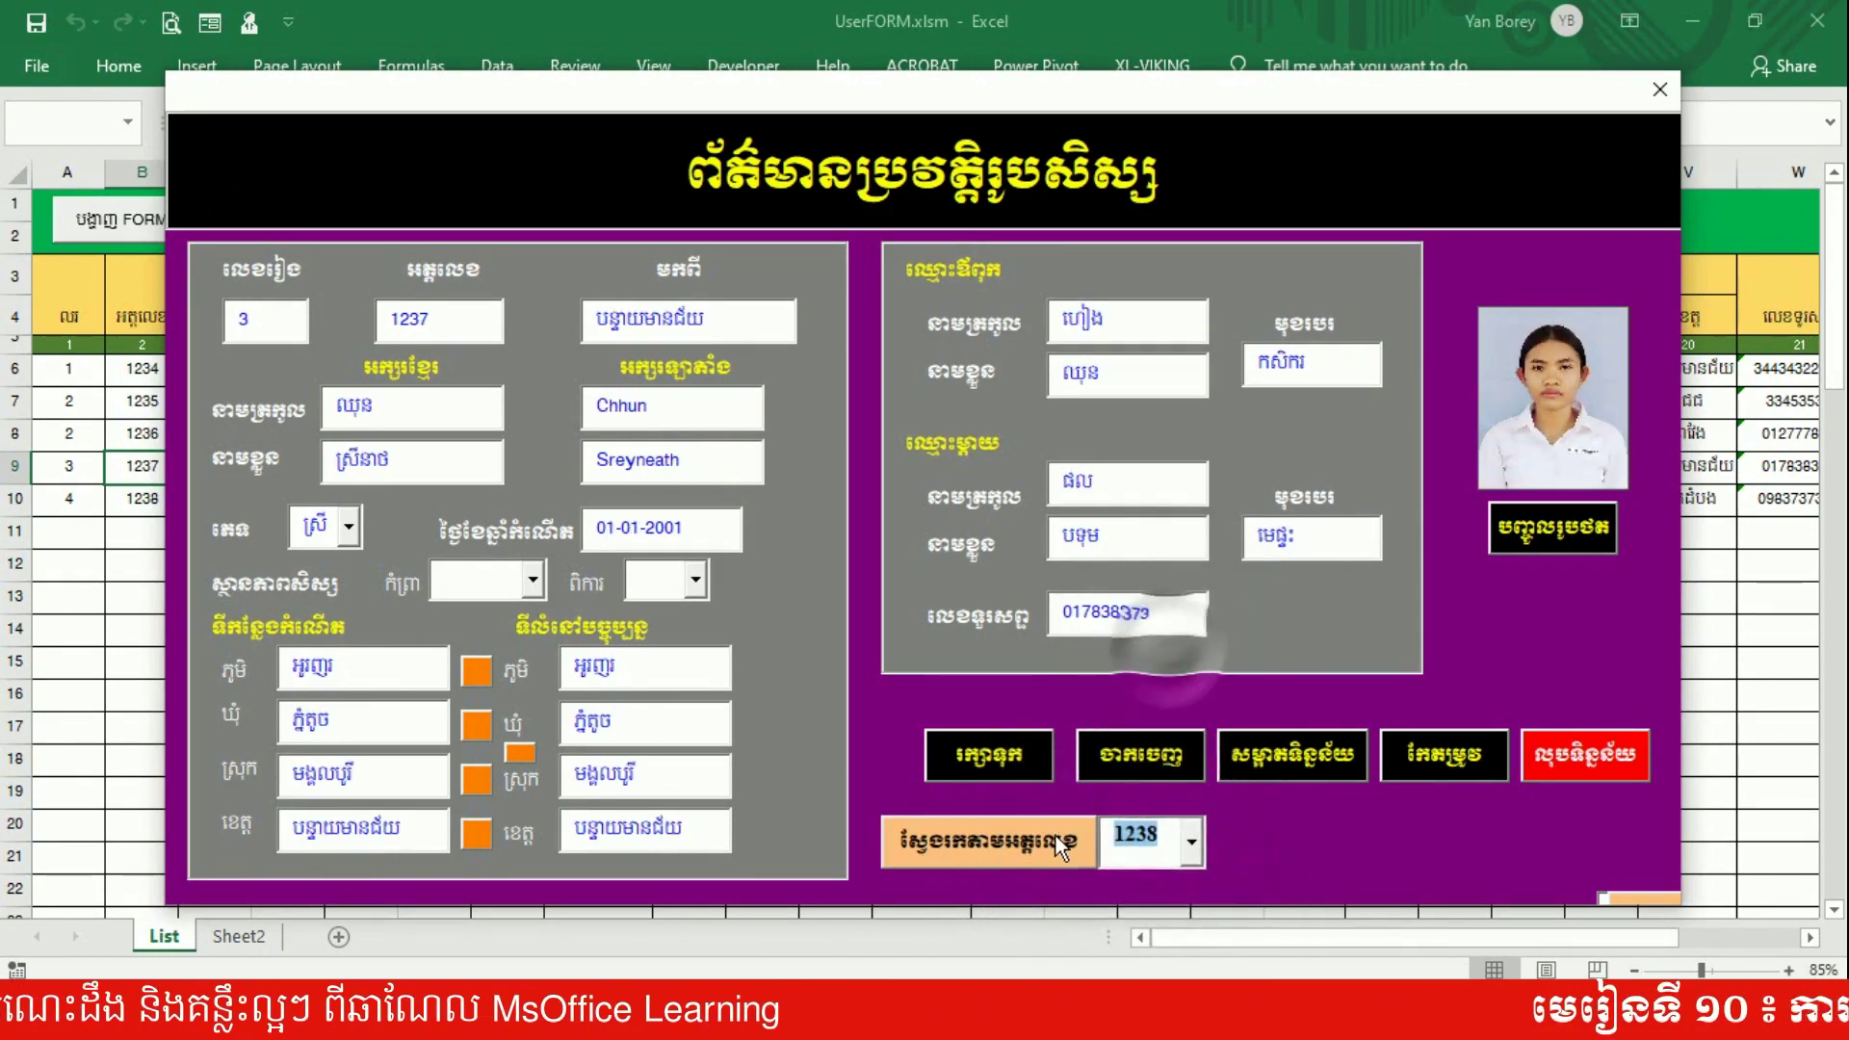
click(1054, 836)
click(1192, 842)
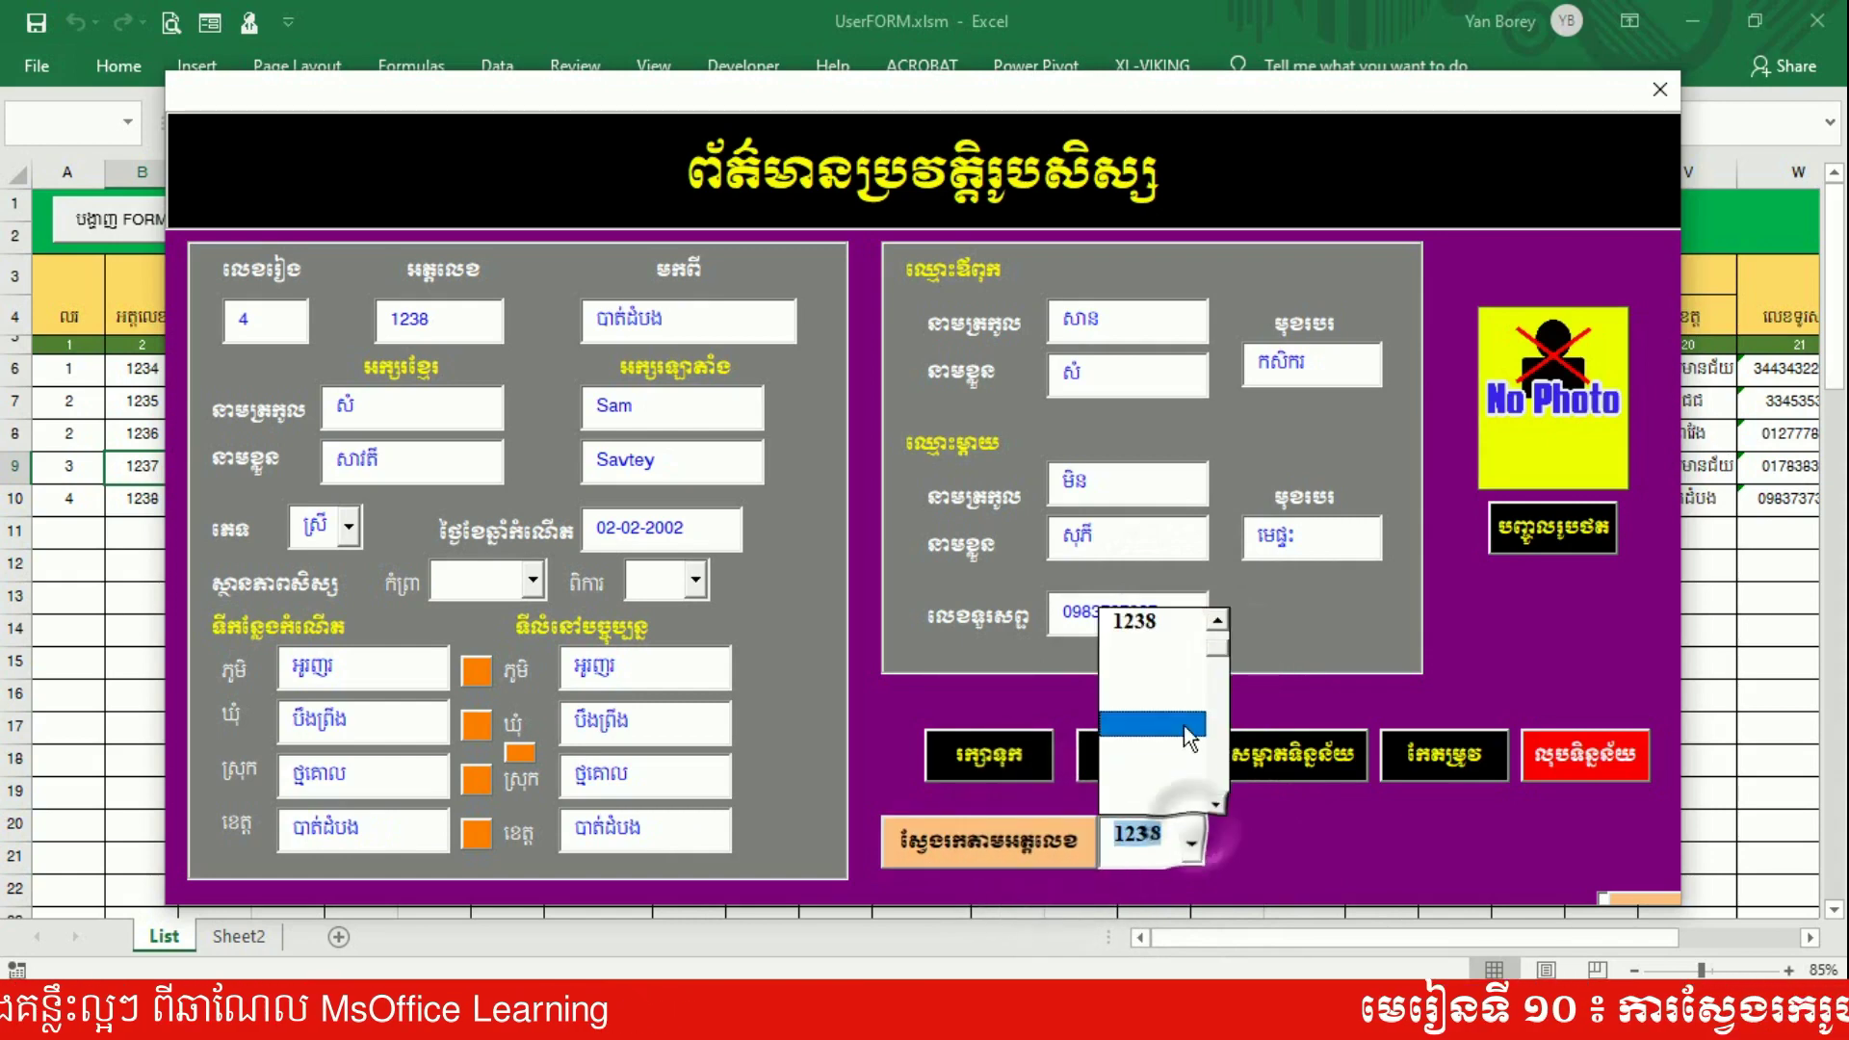
click(1170, 675)
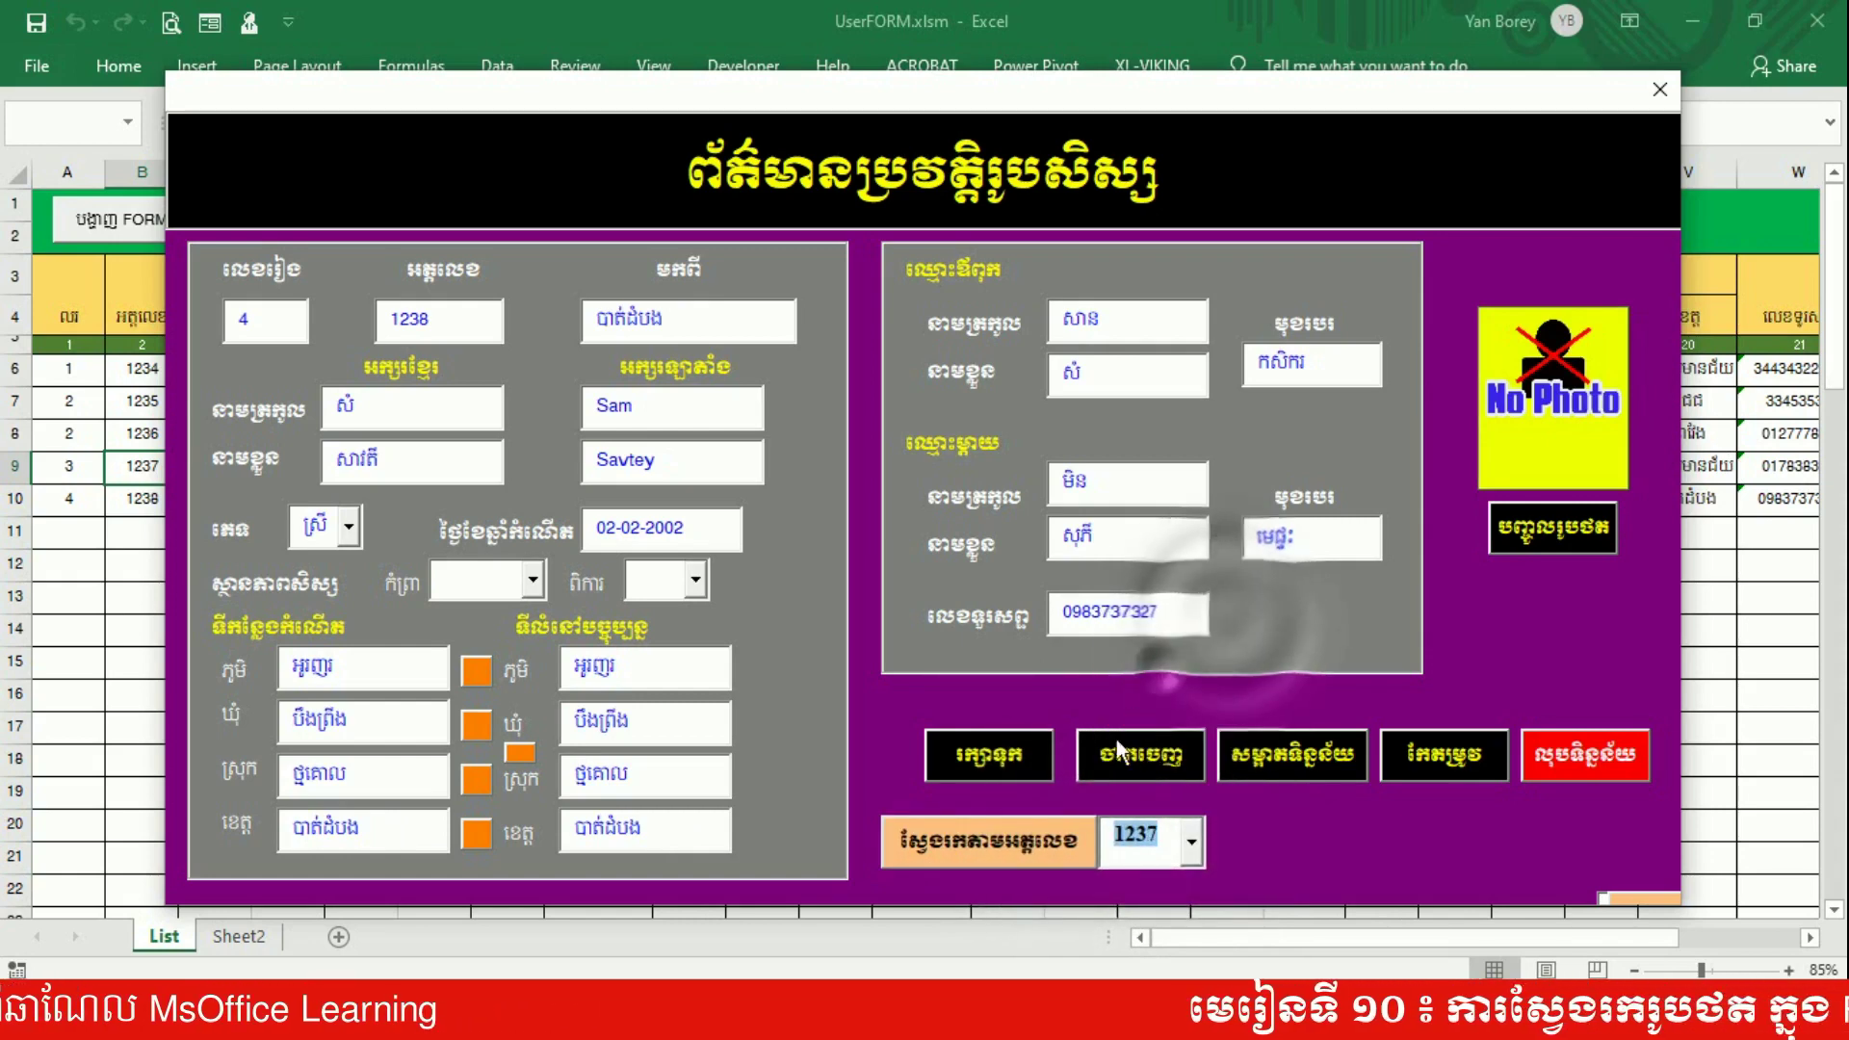
click(1053, 834)
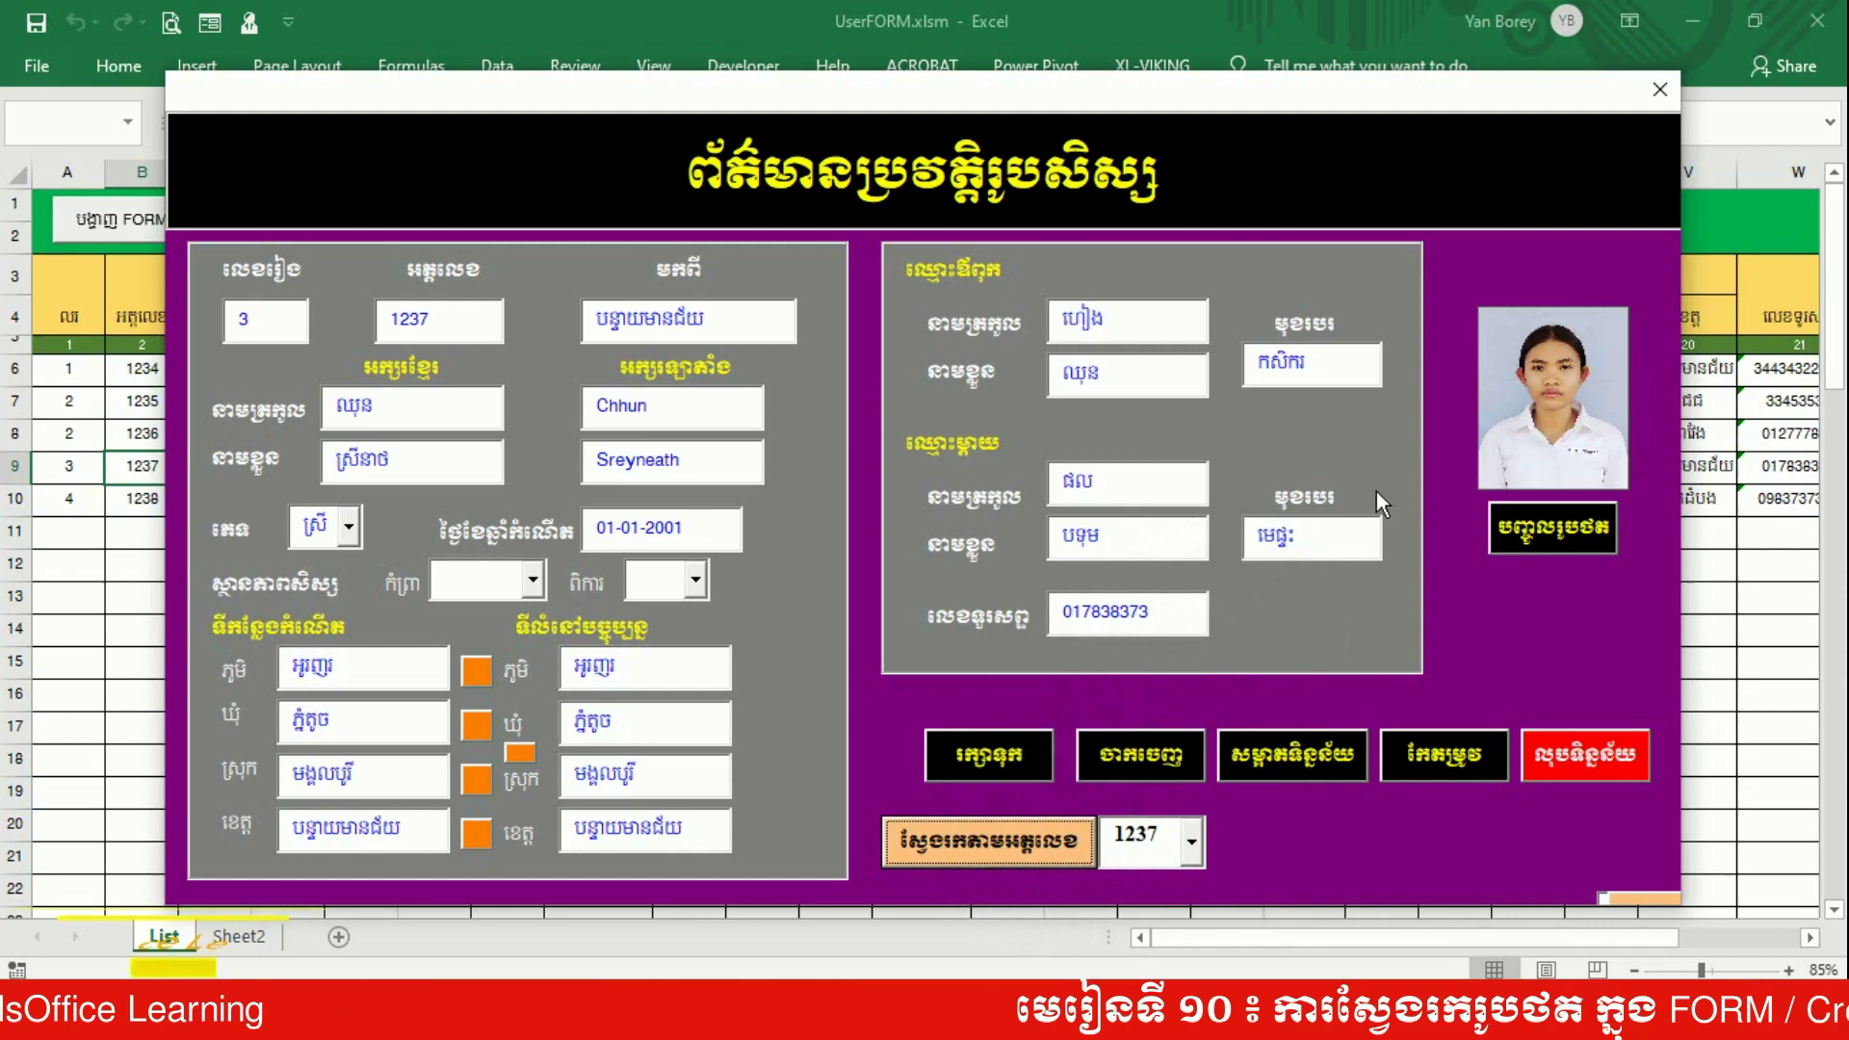